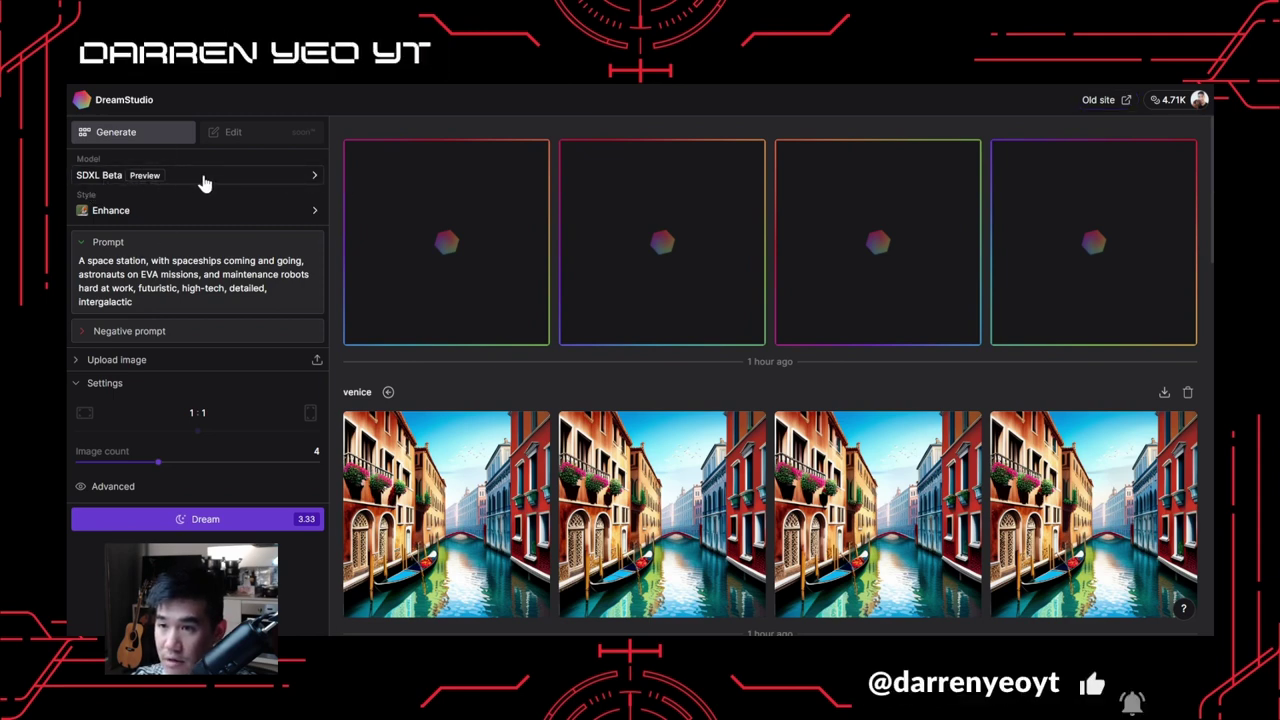
Review the available Stable Diffusion models and check the advanced generation settings, keeping SDXL Beta as the model.
click(204, 182)
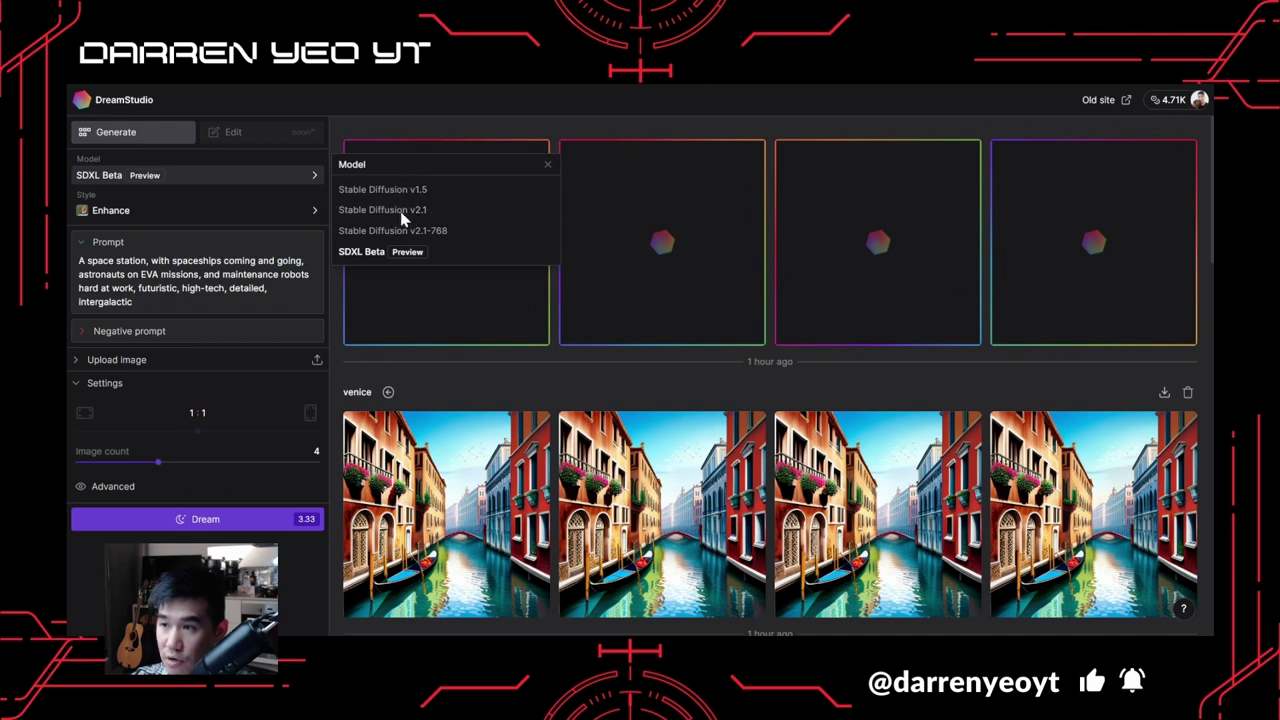
click(314, 175)
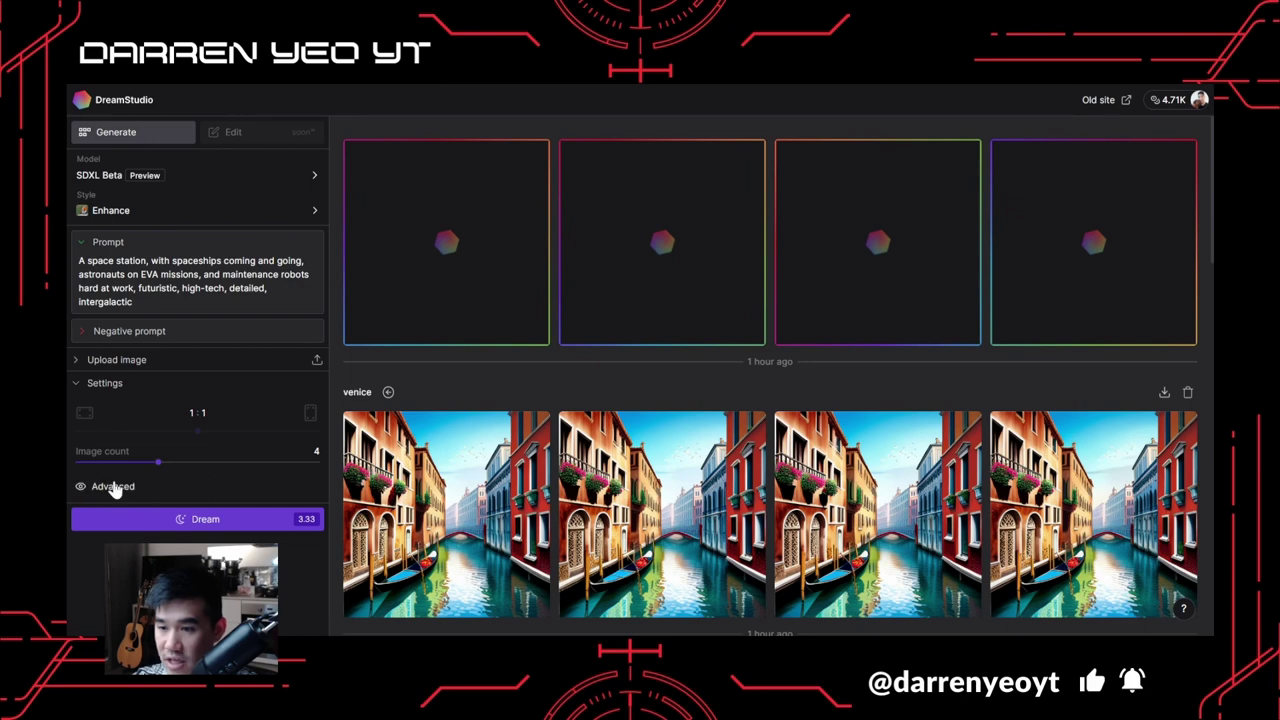
click(119, 490)
click(119, 490)
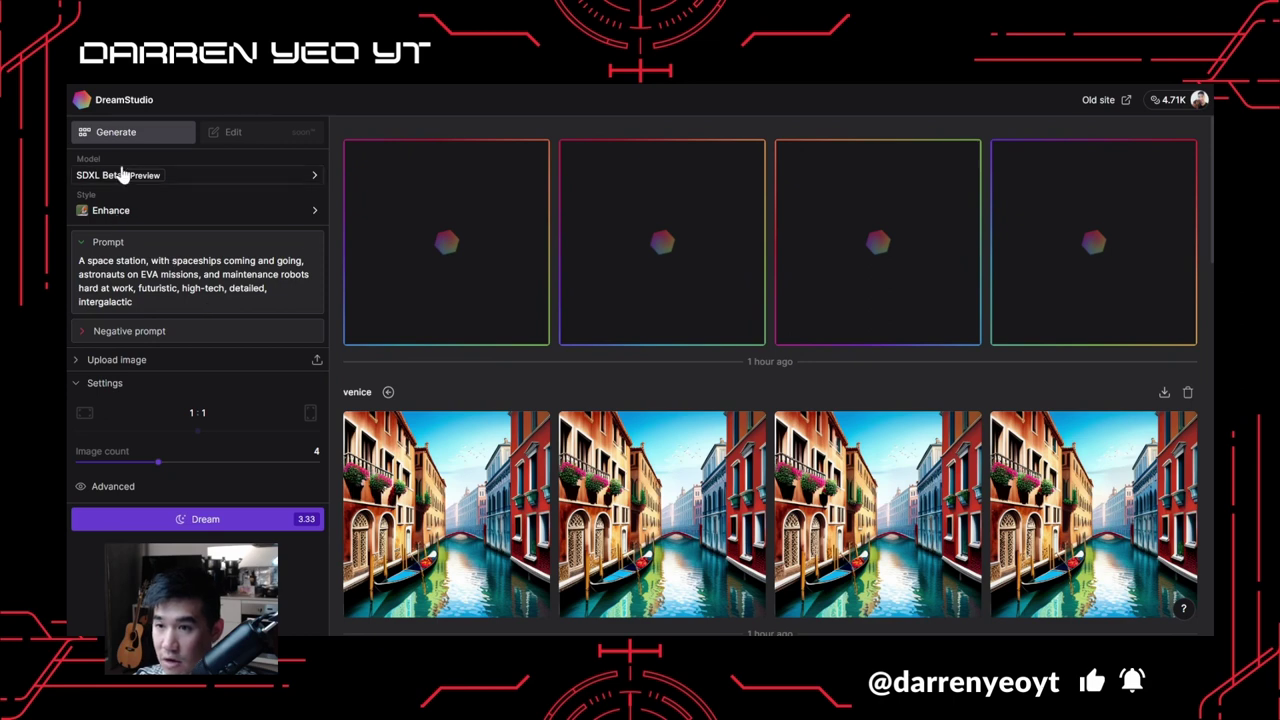
click(108, 188)
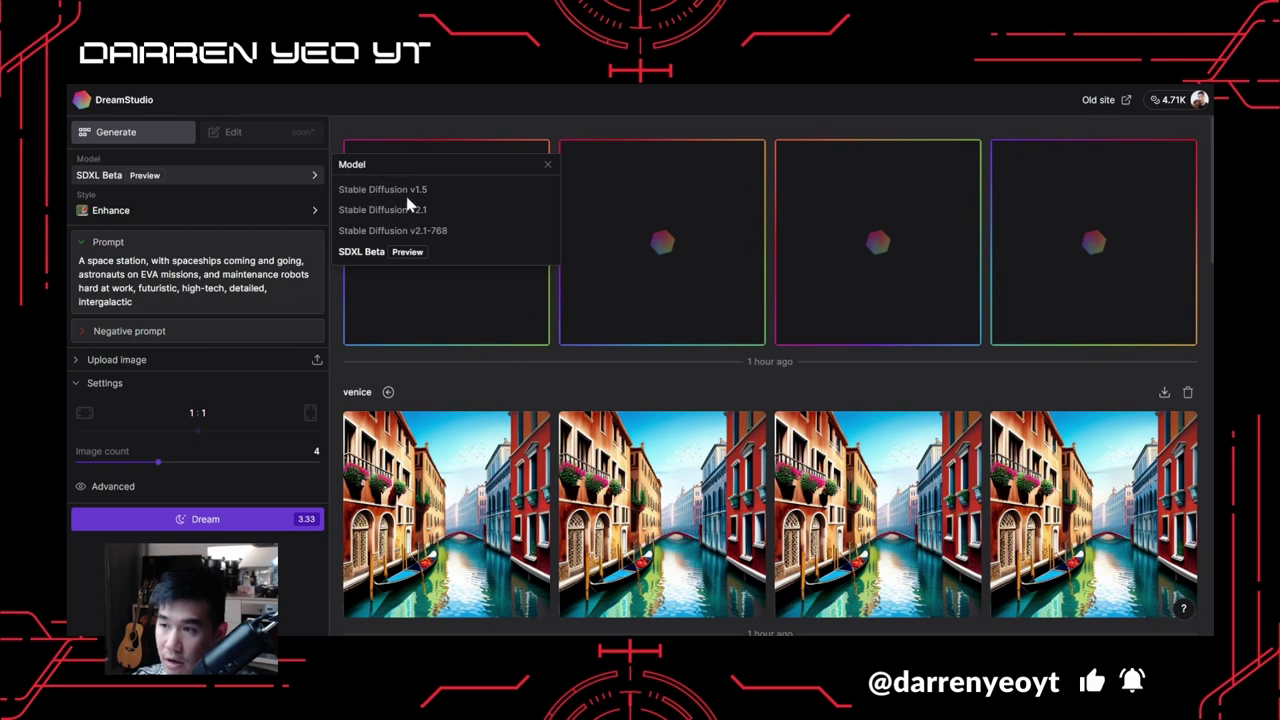
click(547, 166)
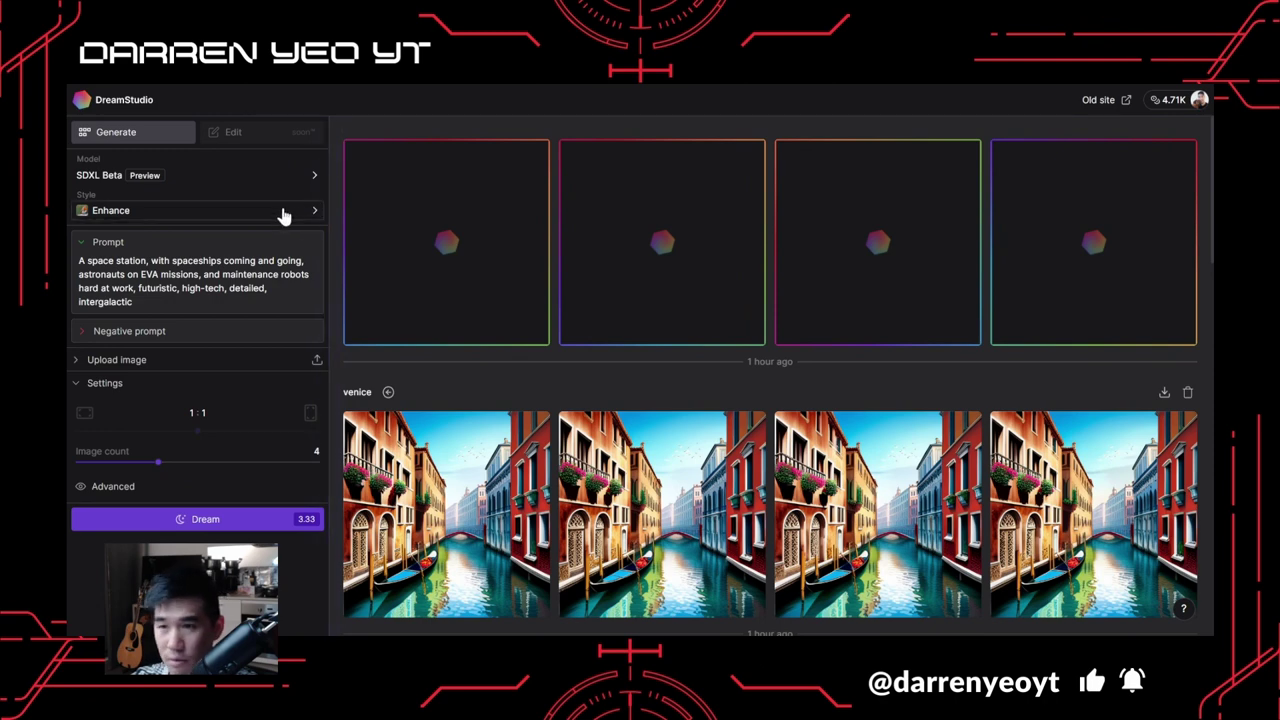
Look through the whole range of image styles, from Enhance and Anime to 3D model and Pixel art, without choosing a different one.
click(113, 220)
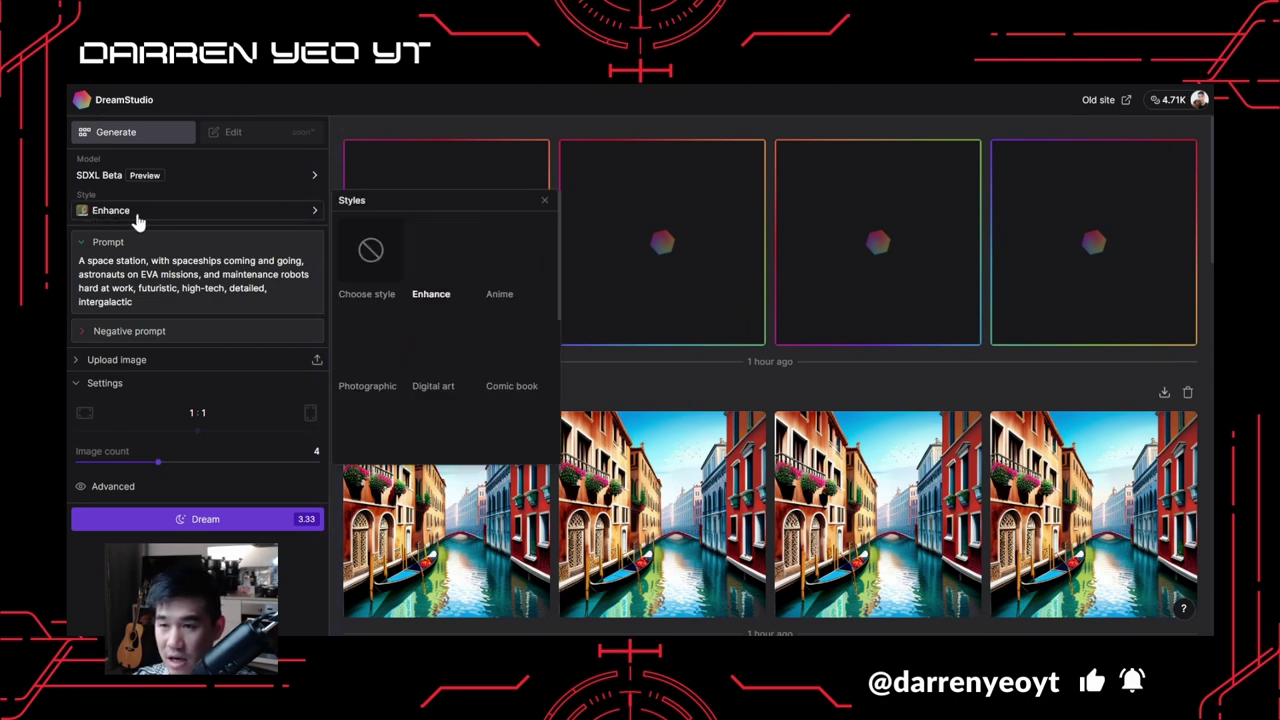
scroll(500, 298, down, 3)
scroll(490, 290, up, 3)
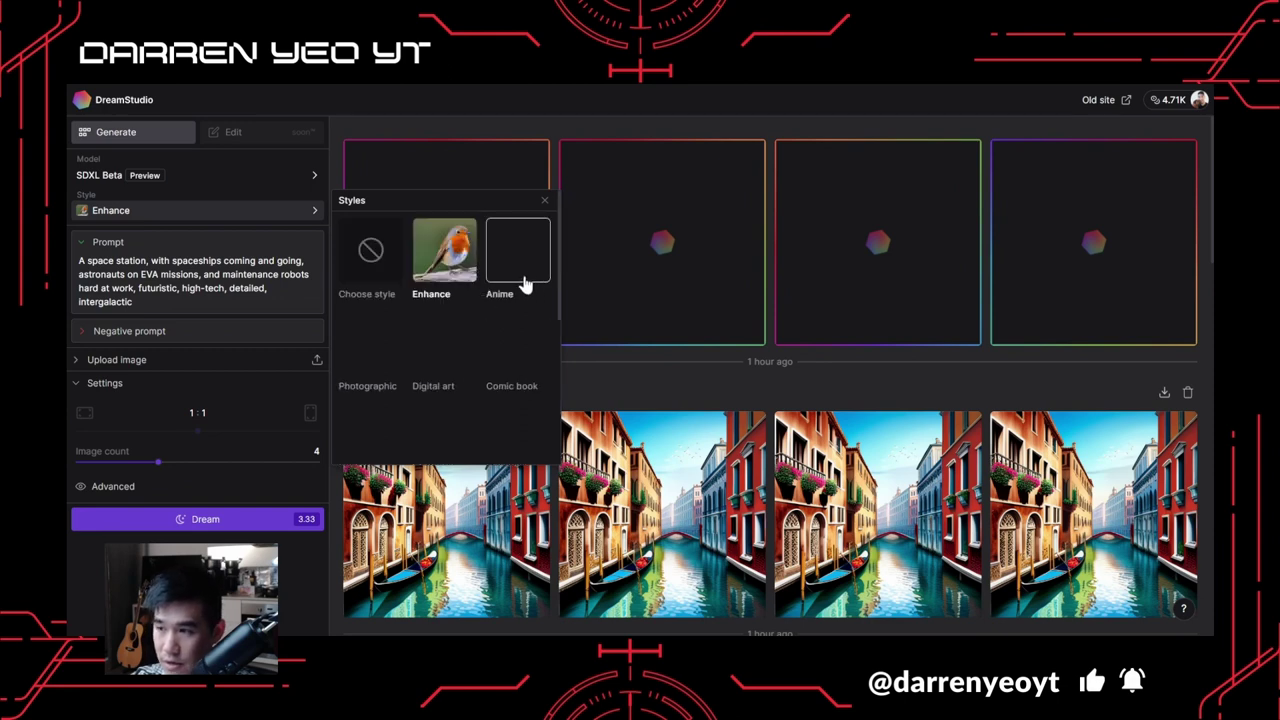
scroll(520, 390, down, 5)
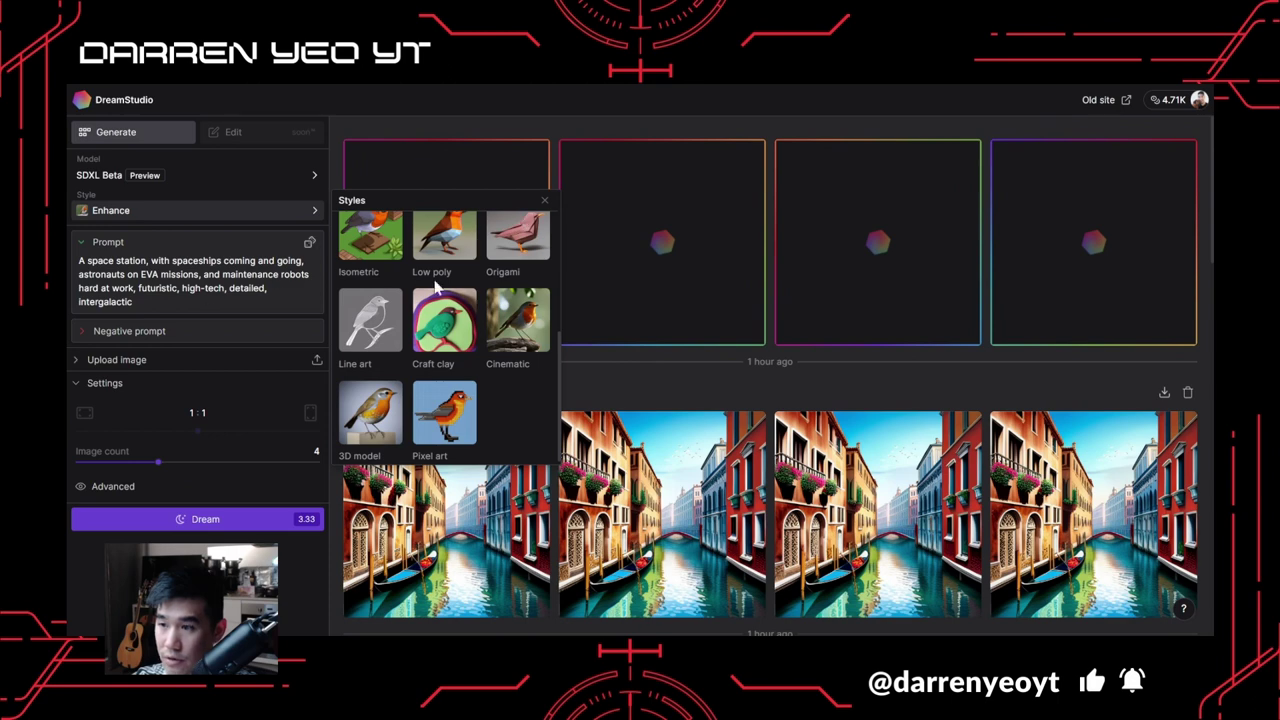
scroll(515, 340, up, 5)
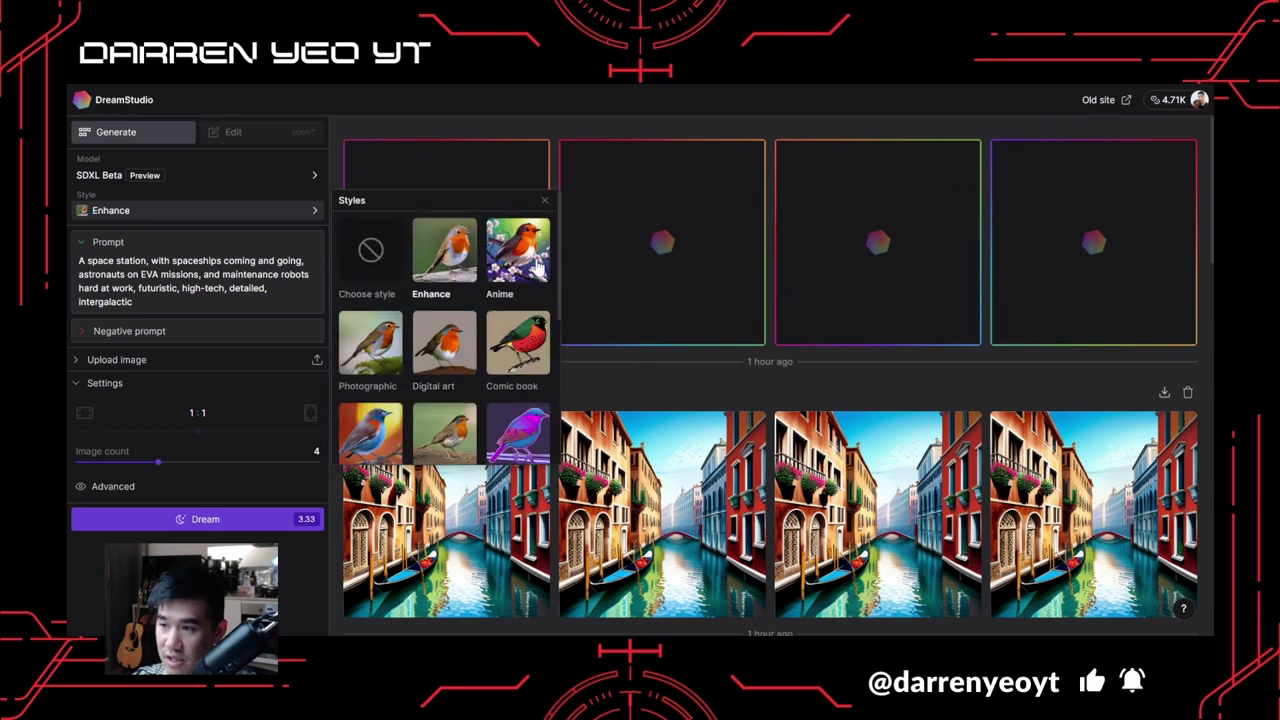
scroll(470, 330, down, 3)
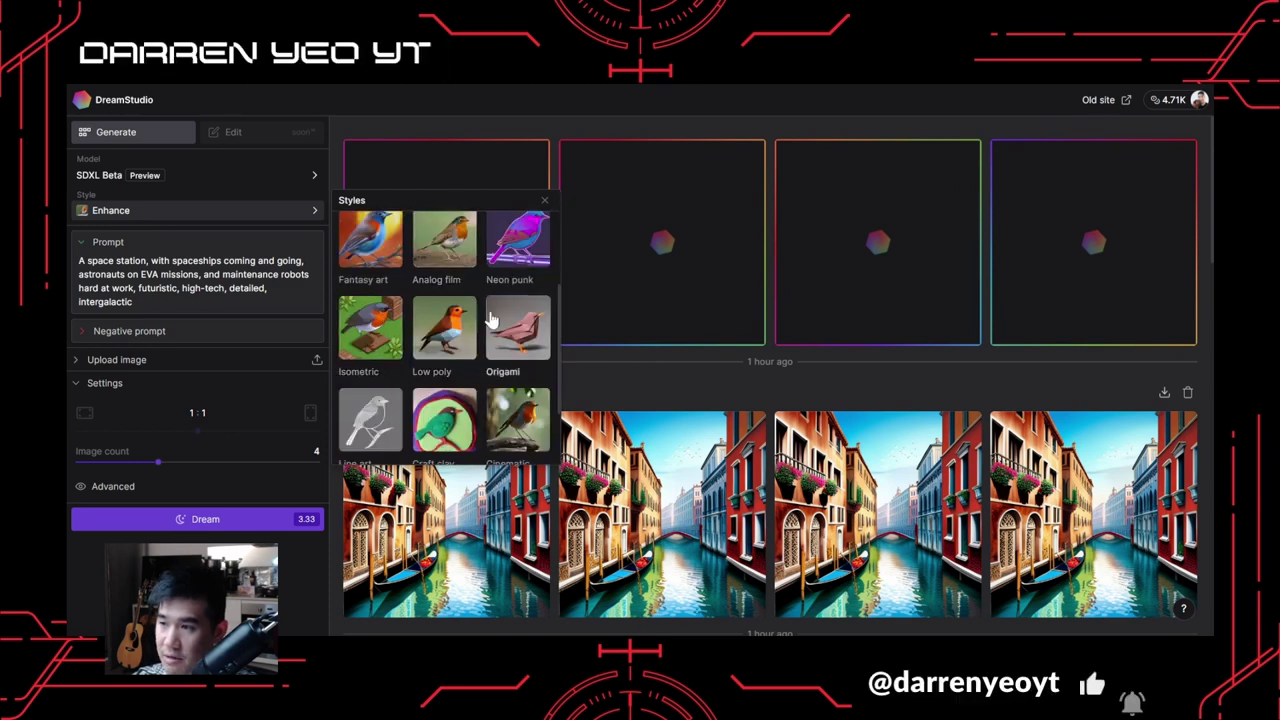
scroll(500, 330, down, 2)
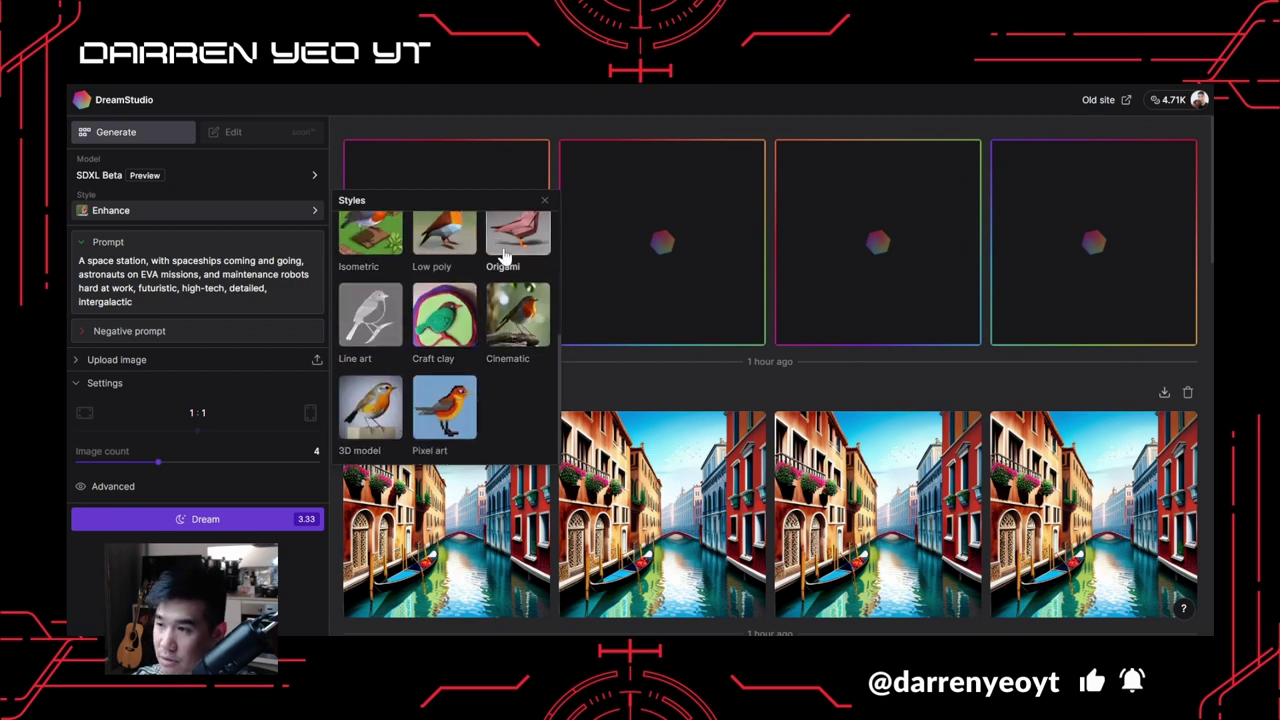
scroll(505, 258, up, 2)
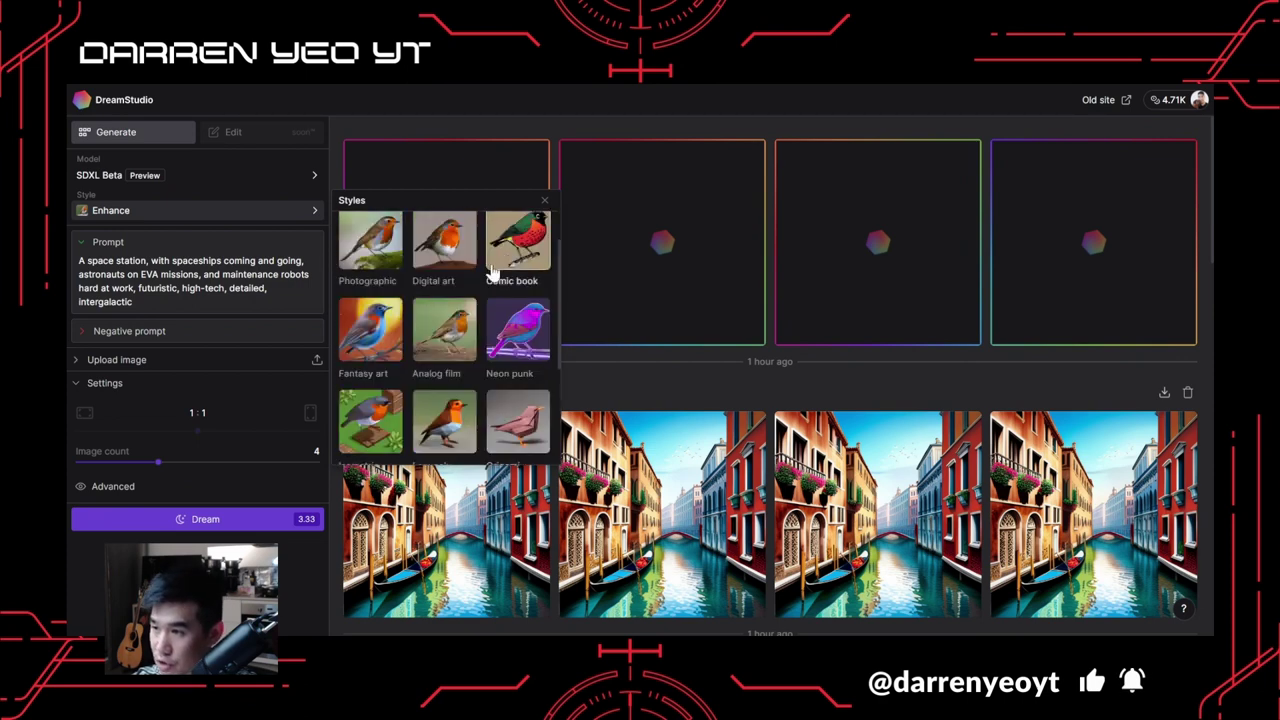
scroll(514, 250, down, 2)
click(545, 202)
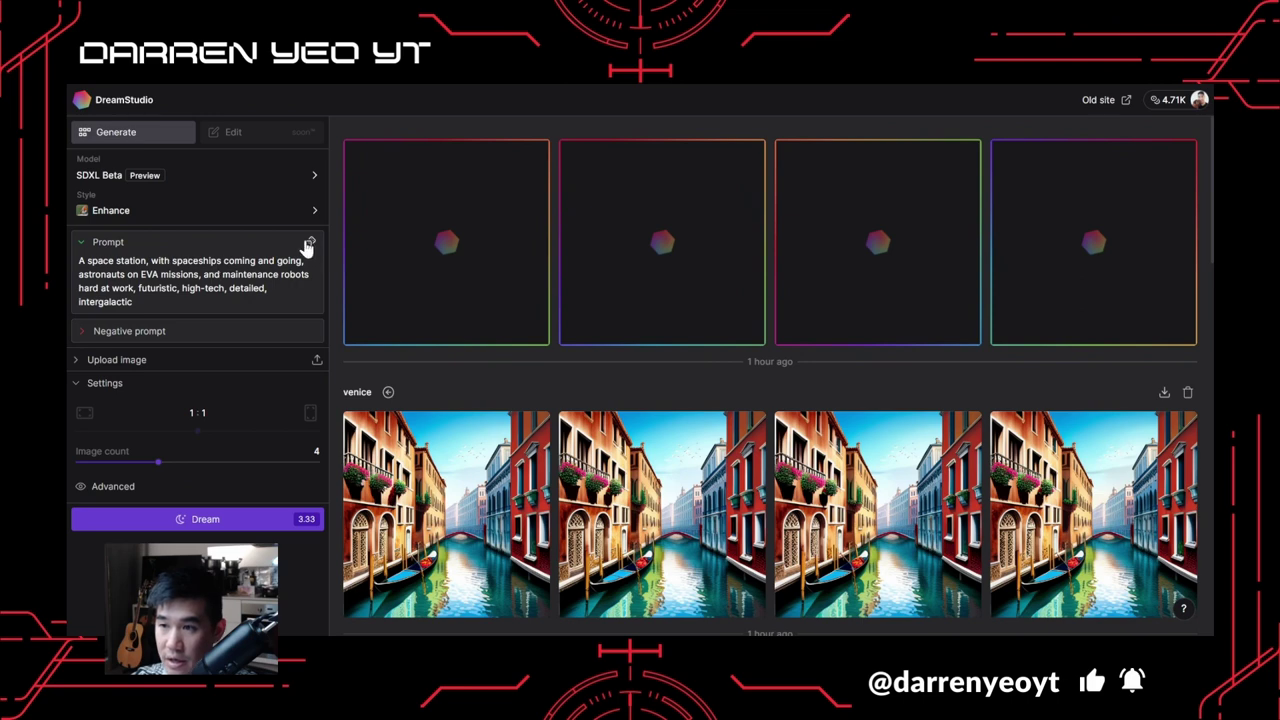
Shuffle the prompt to "Majestic Machu Picchu, set against a backdrop of towering mountains, breathtaking, high detail, landscape" and generate four images in the Enhance style.
click(310, 245)
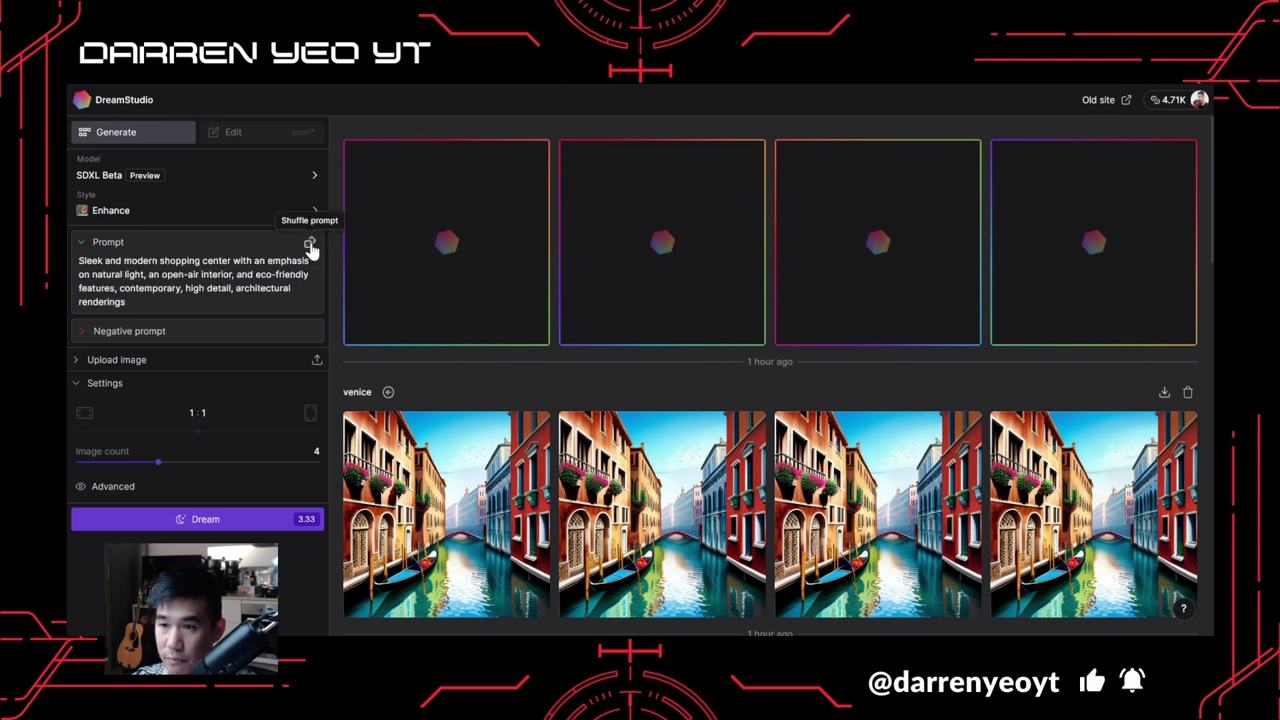
click(310, 245)
click(310, 245)
click(310, 245)
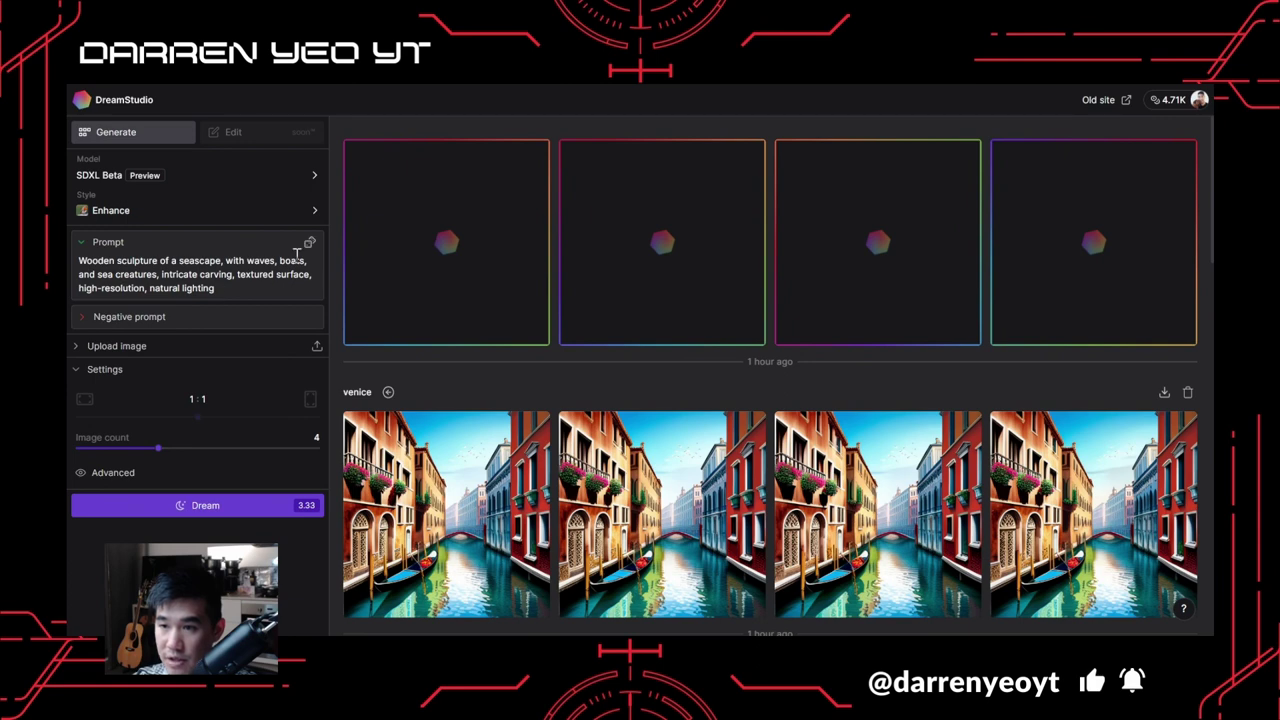
click(309, 248)
click(309, 248)
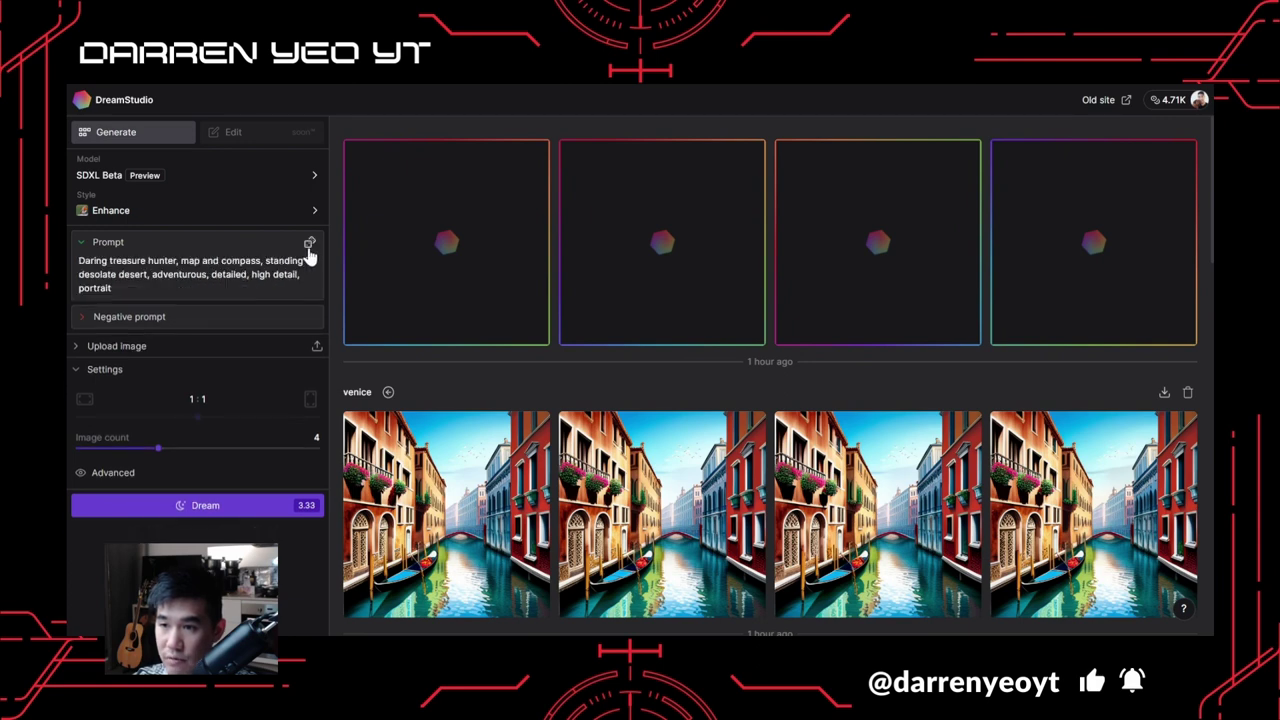
click(309, 248)
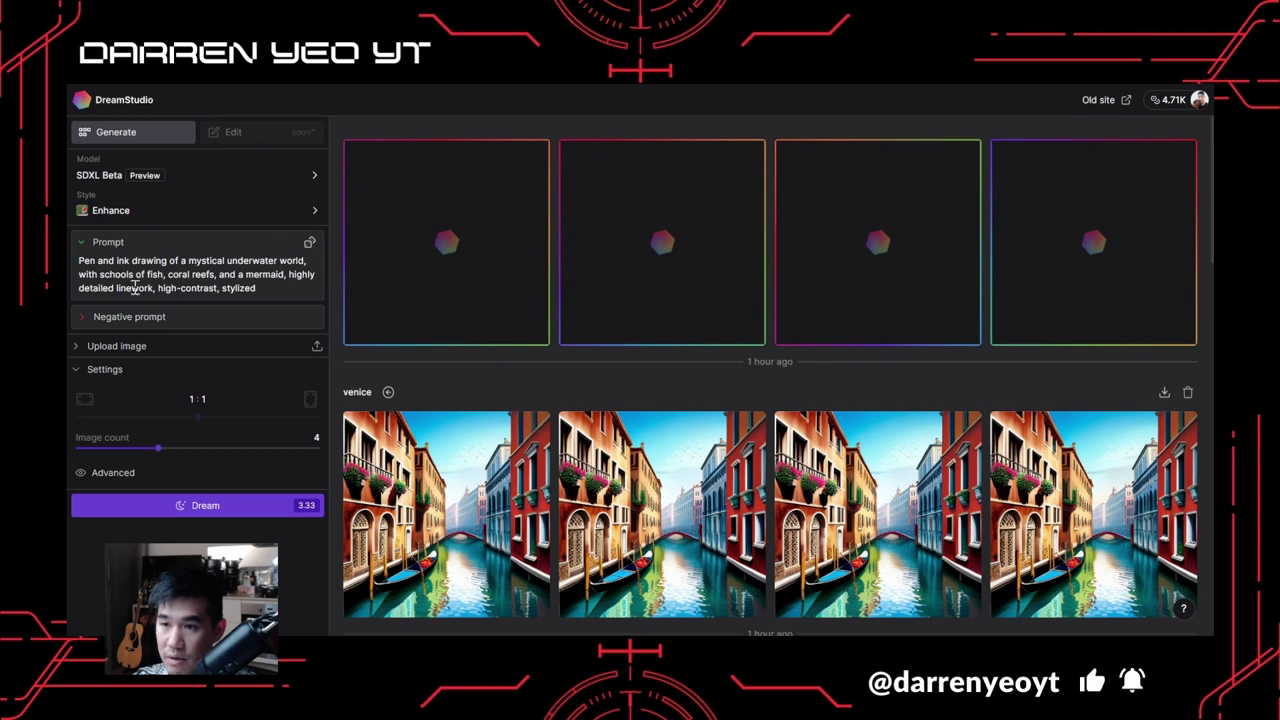
click(310, 245)
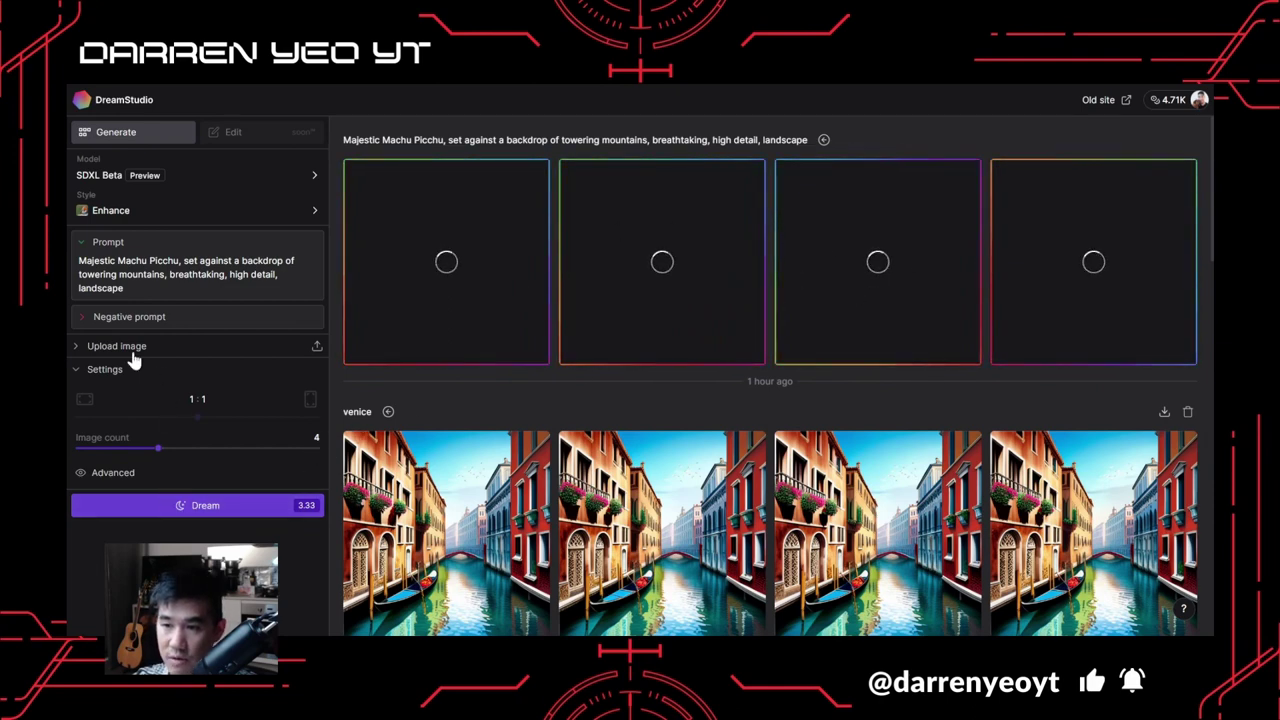
Change the style to Anime and generate four more images from the same Machu Picchu prompt.
click(155, 205)
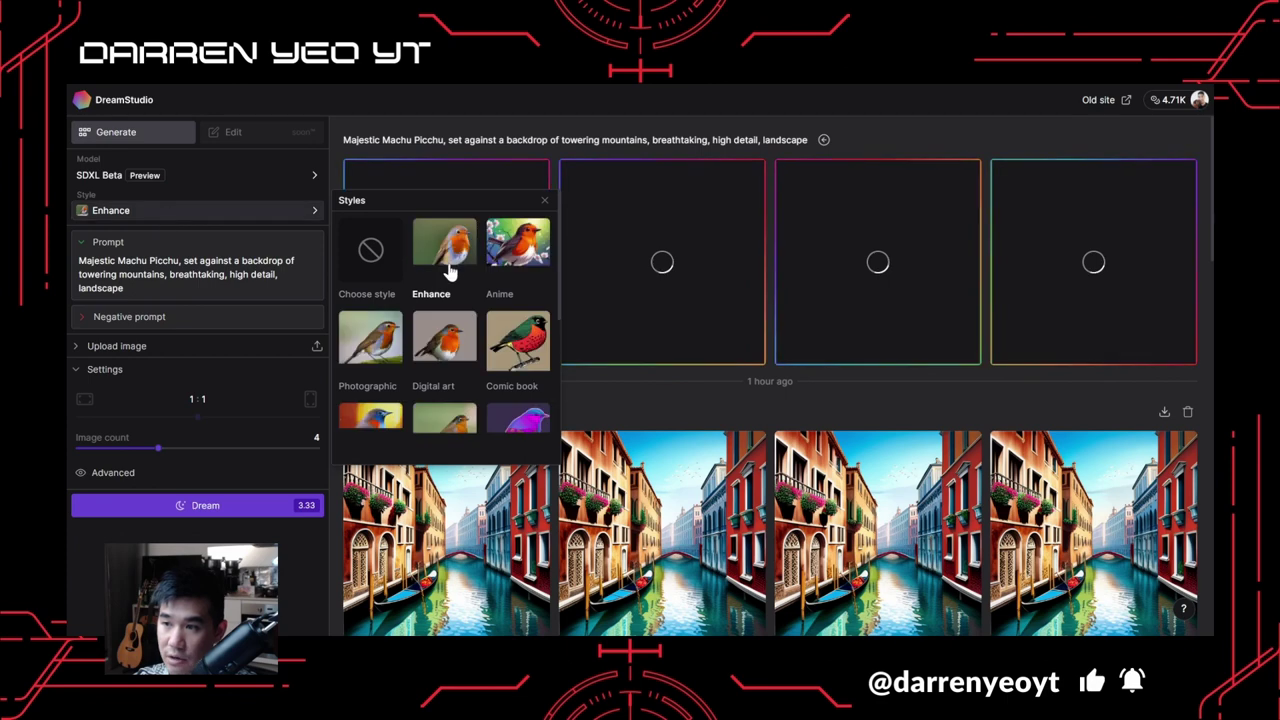
click(515, 258)
click(215, 505)
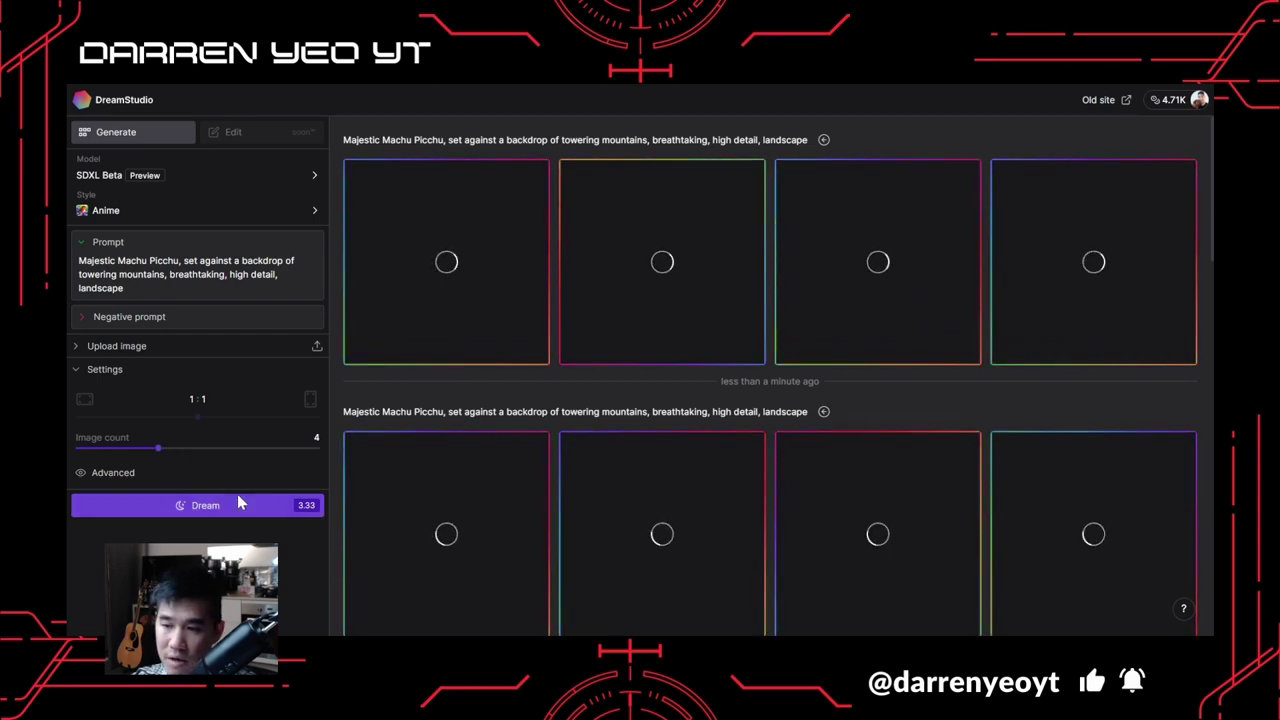
scroll(571, 306, down, 10)
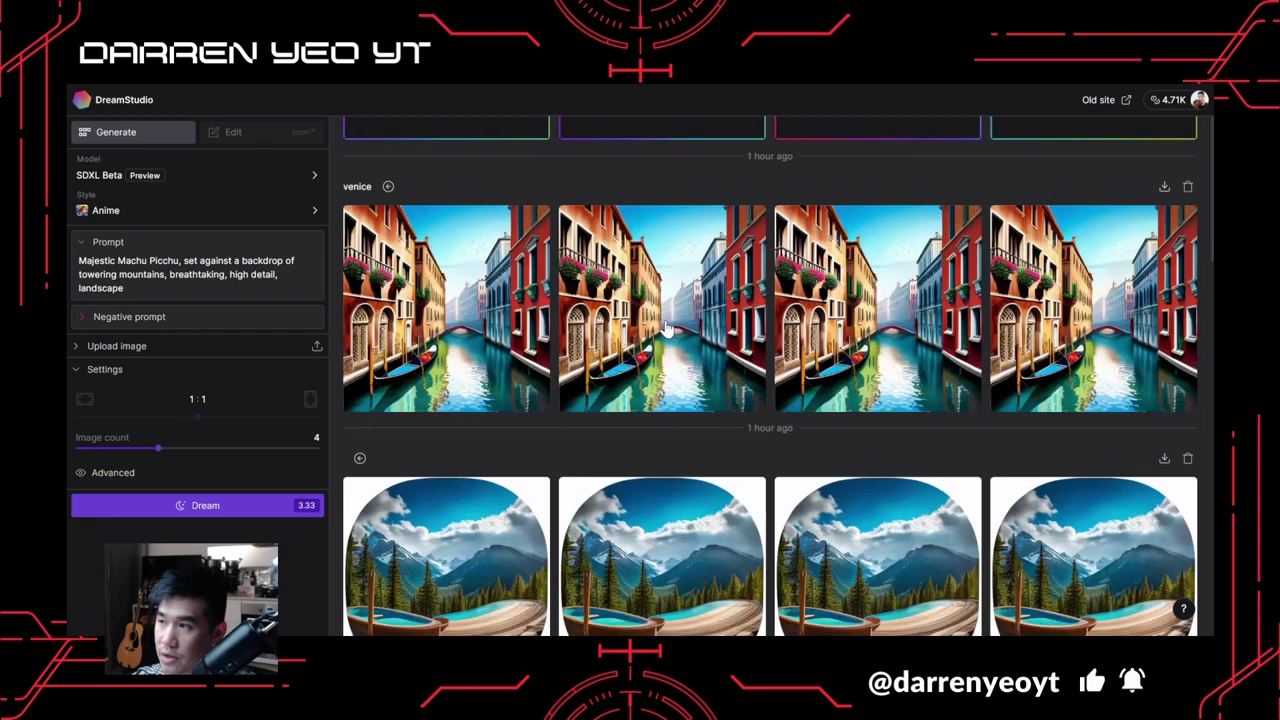
scroll(666, 329, up, 10)
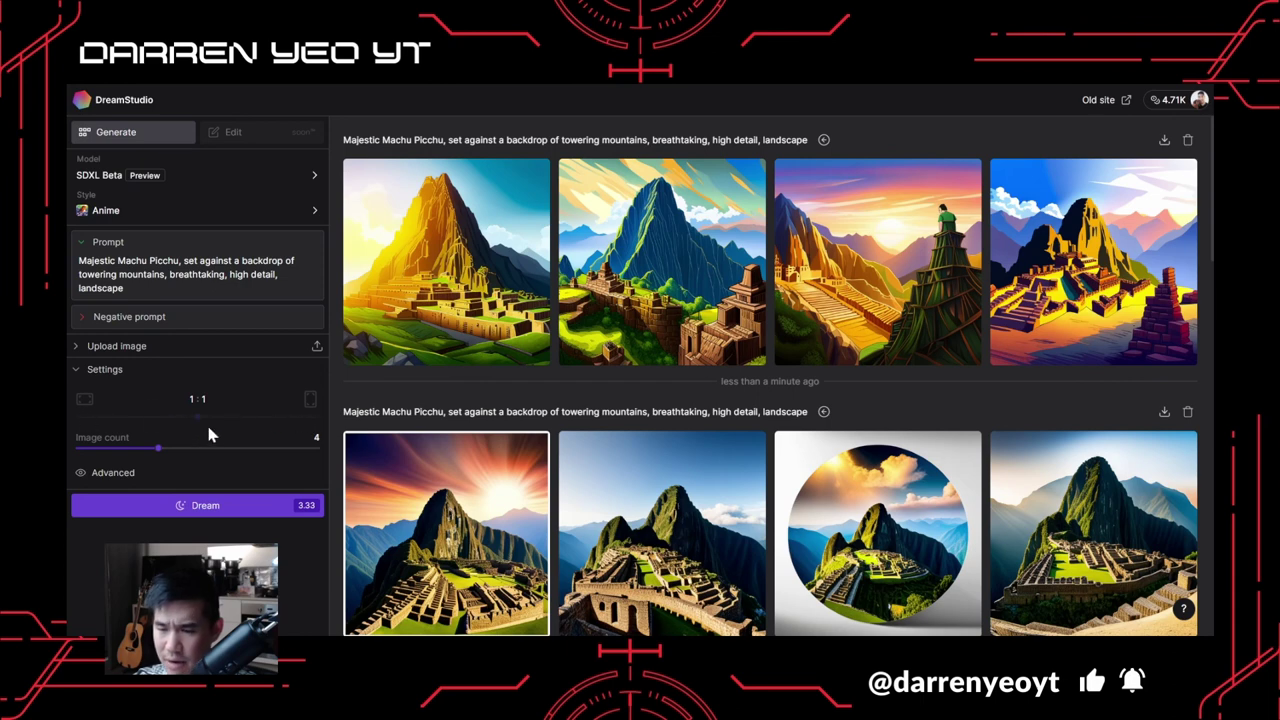
Show the advanced settings, set the prompt strength to 30 and generate the Anime images again.
click(97, 473)
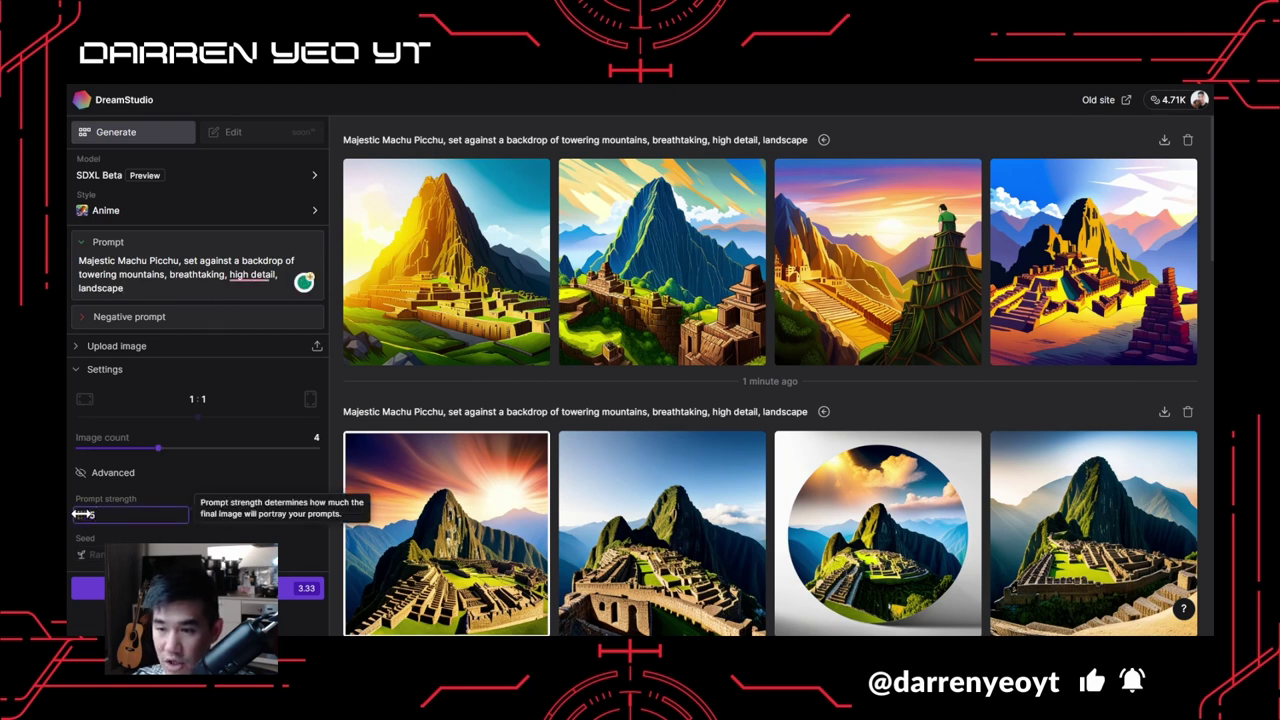
drag(81, 514, 146, 514)
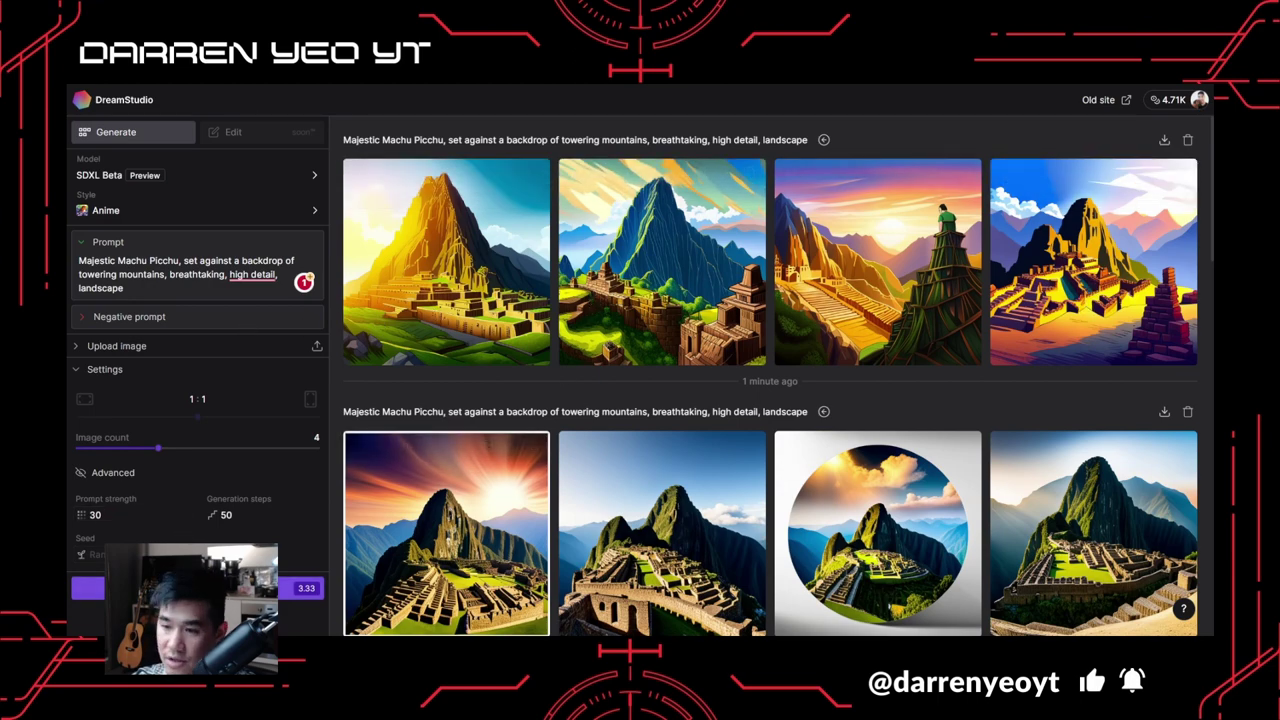
click(190, 588)
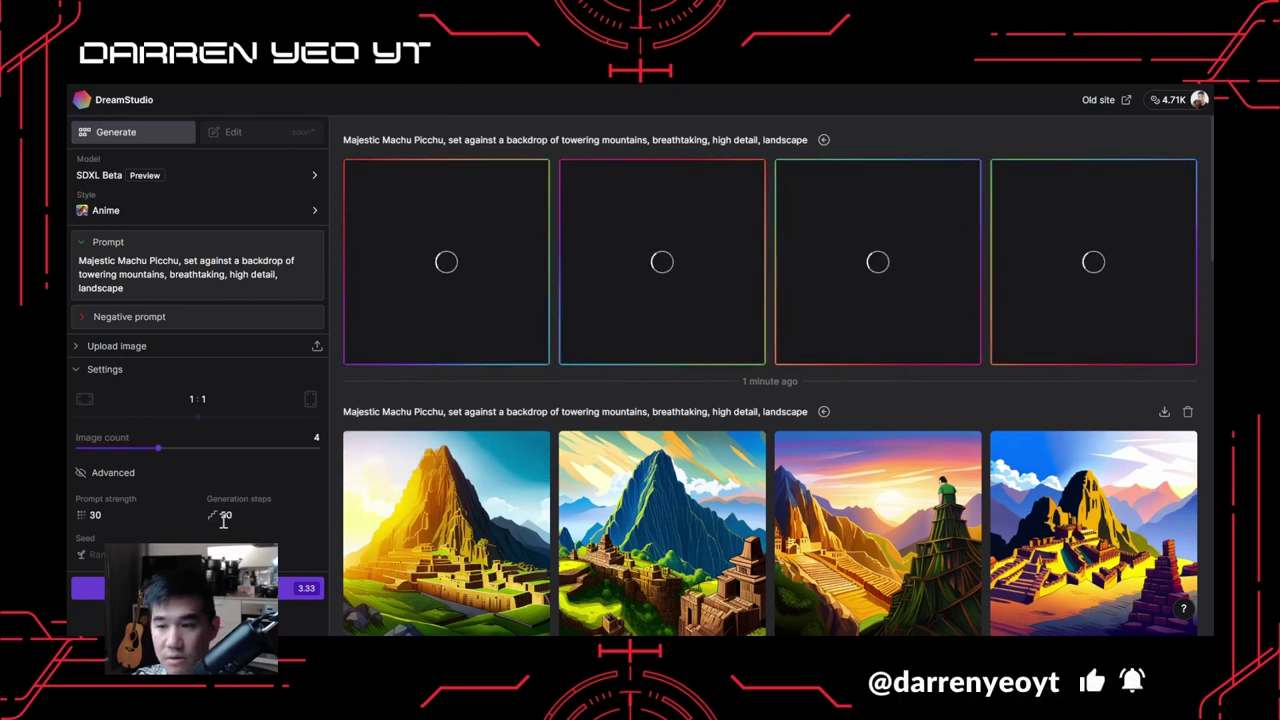
Set the generation steps to 100 and the prompt strength to 5, and generate another set of Machu Picchu images.
mouse_move(238, 516)
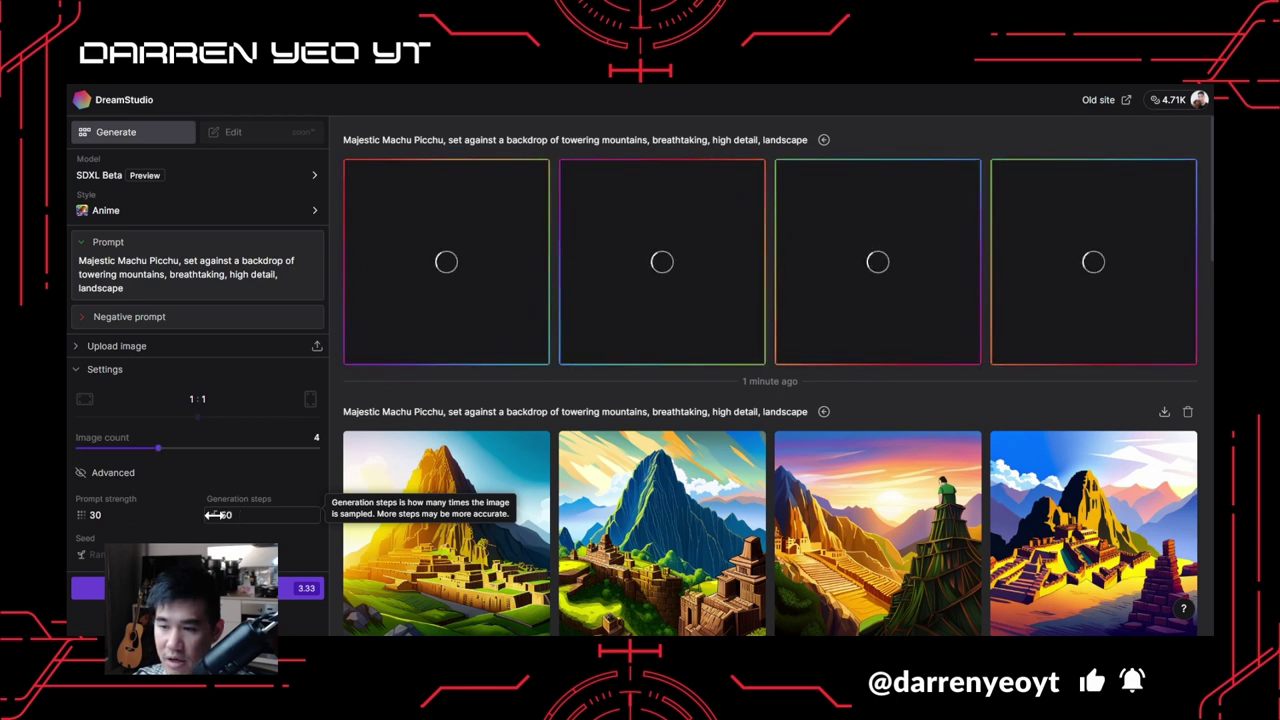
drag(213, 515, 340, 515)
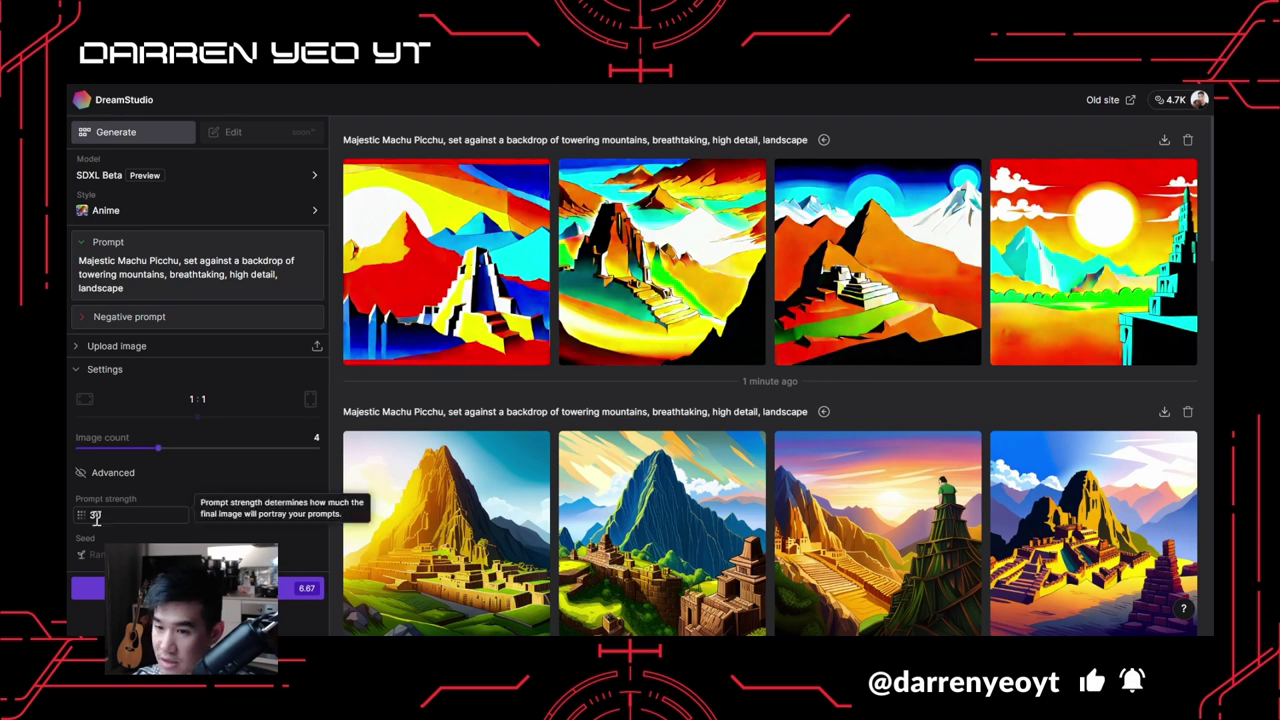
drag(83, 515, 76, 515)
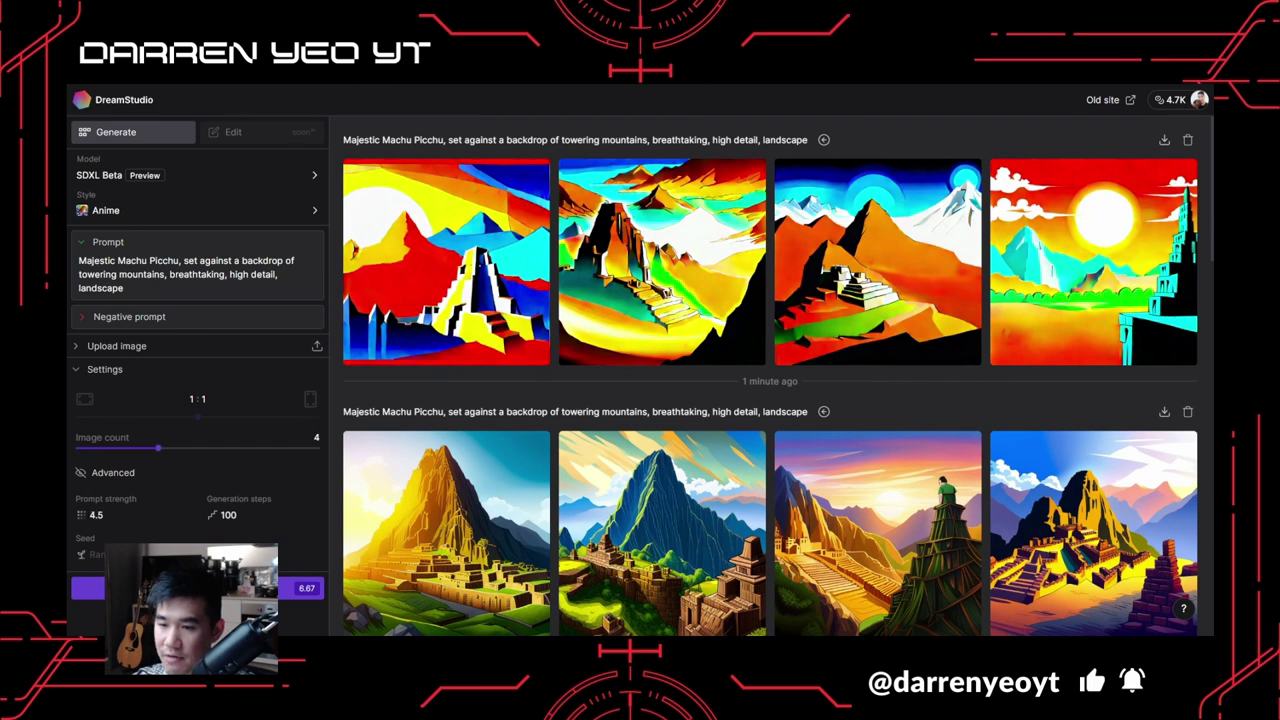
drag(83, 515, 89, 515)
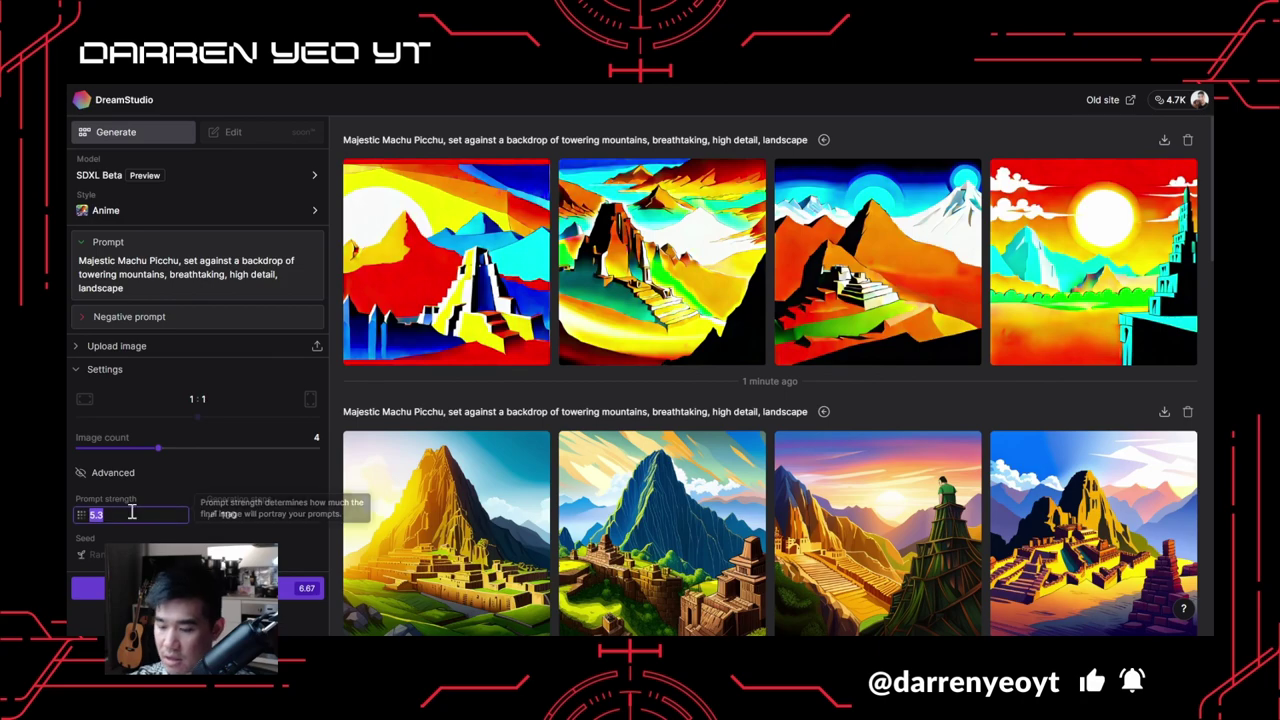
text(5)
key(Return)
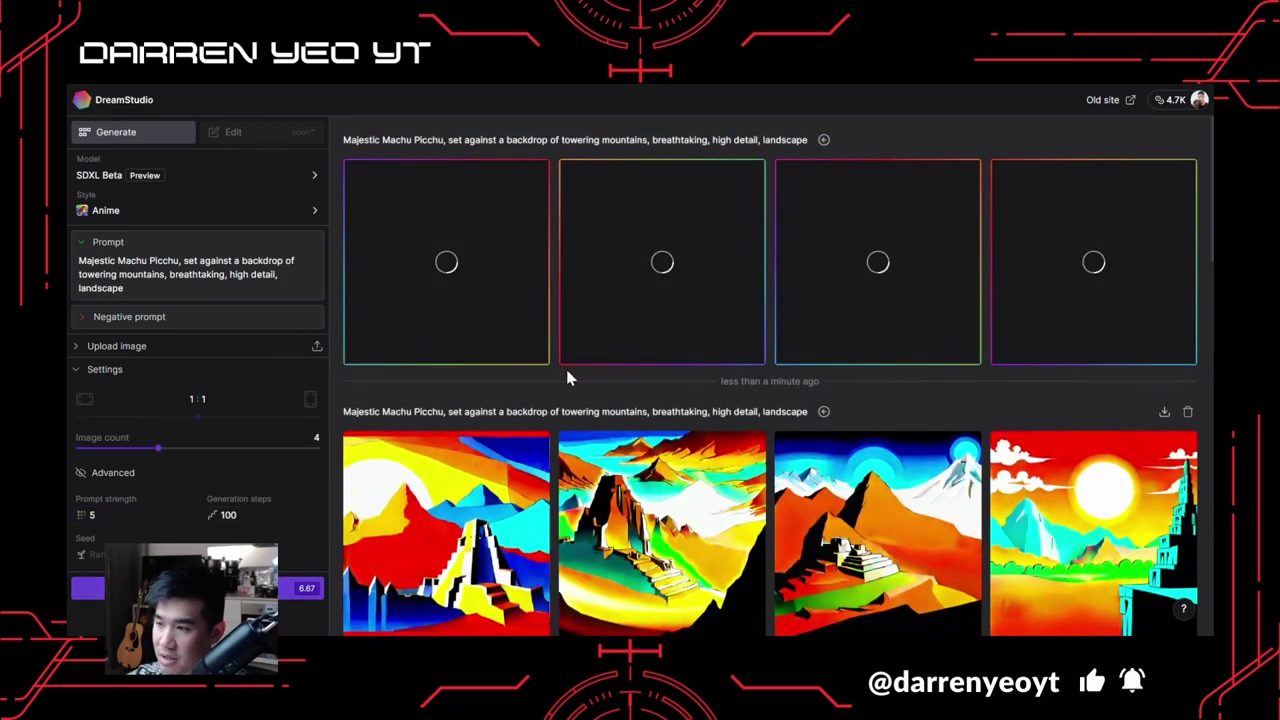
Compare the earlier Machu Picchu image sets and change the style to Photographic.
scroll(565, 370, down, 5)
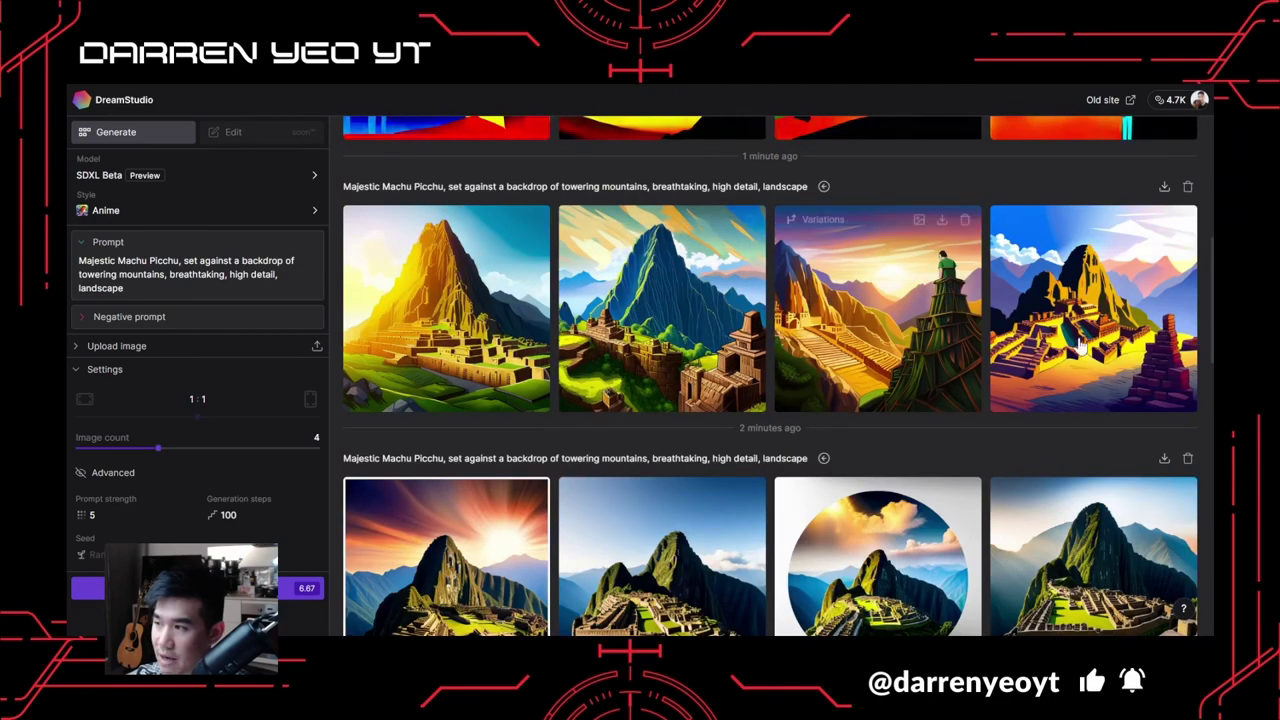
scroll(955, 328, down, 2)
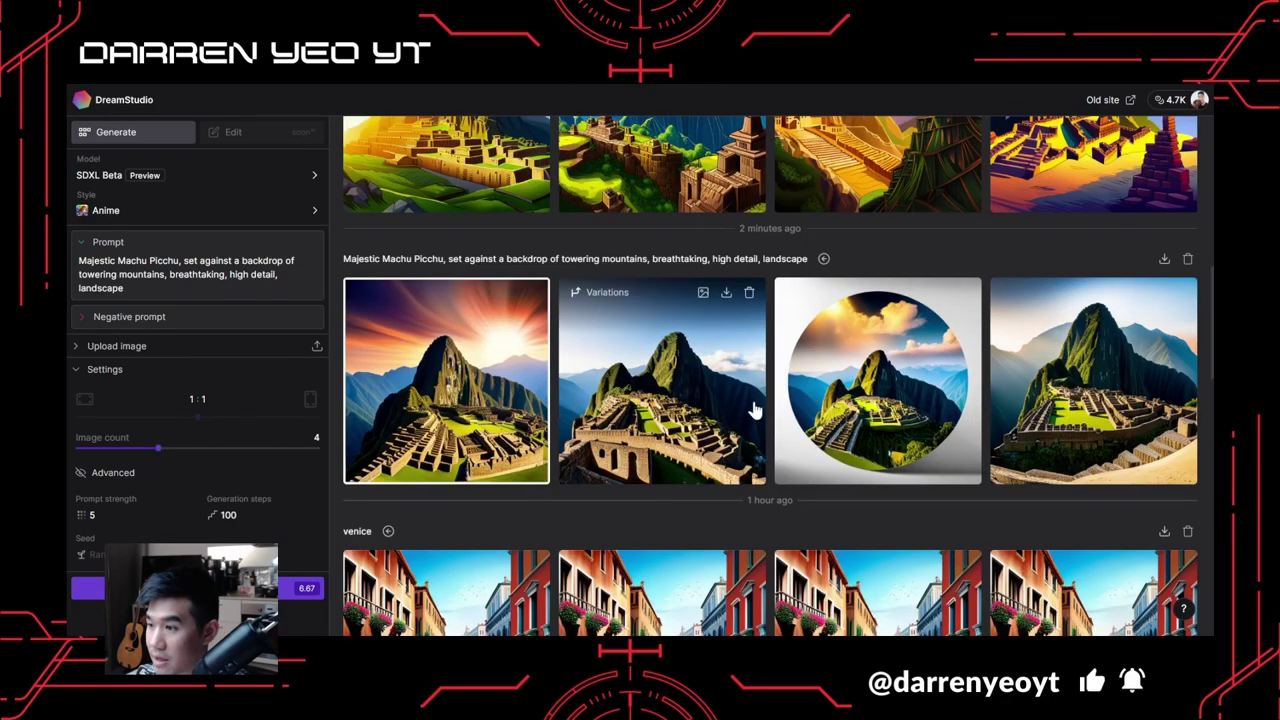
scroll(950, 380, up, 1)
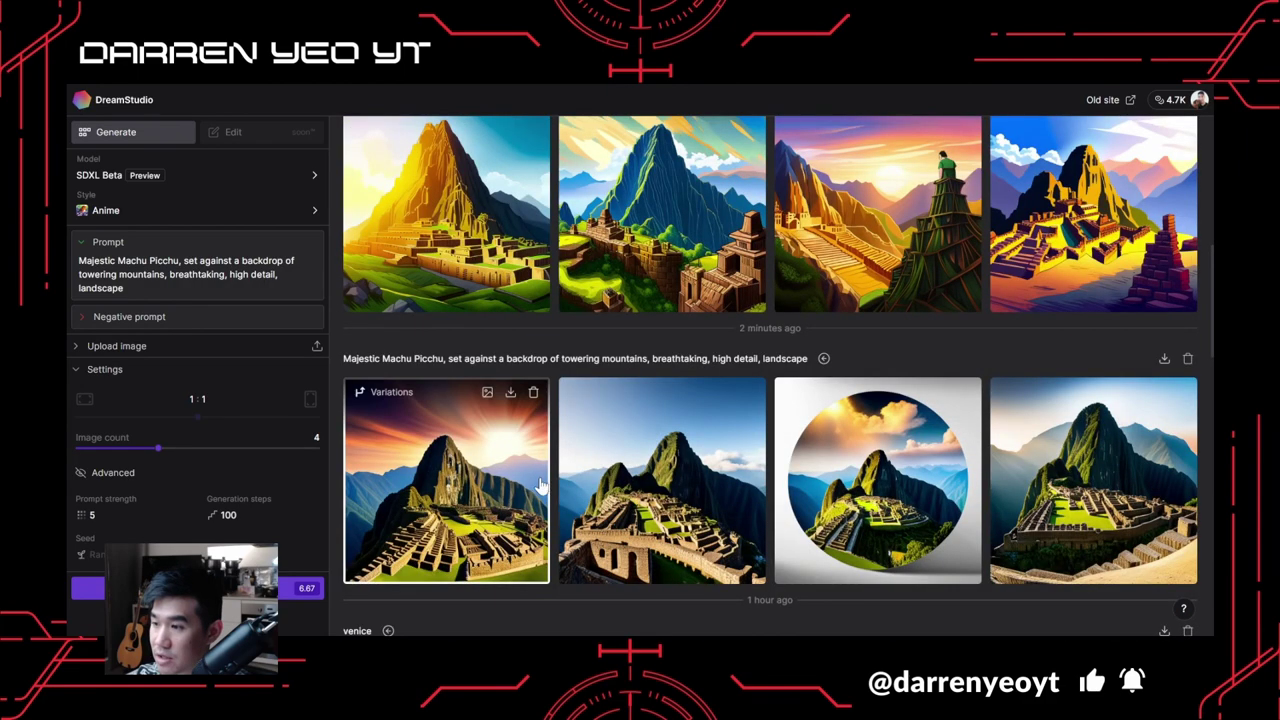
scroll(689, 357, up, 6)
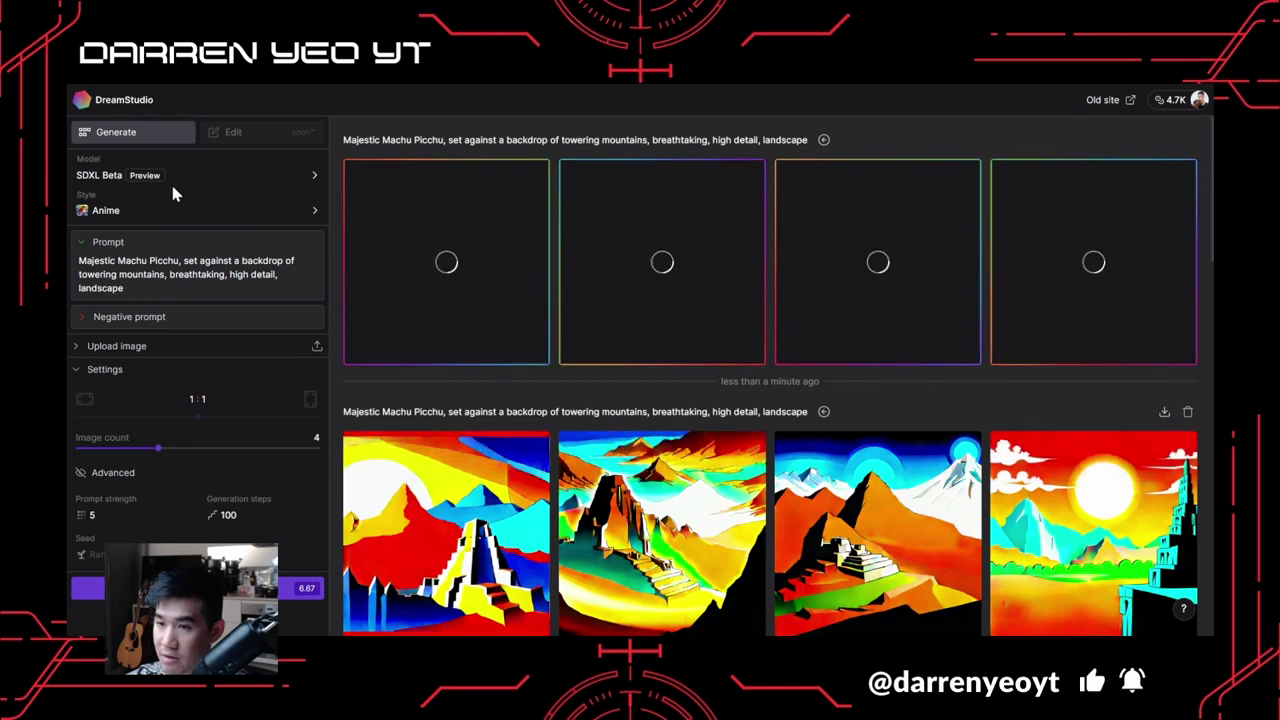
click(195, 213)
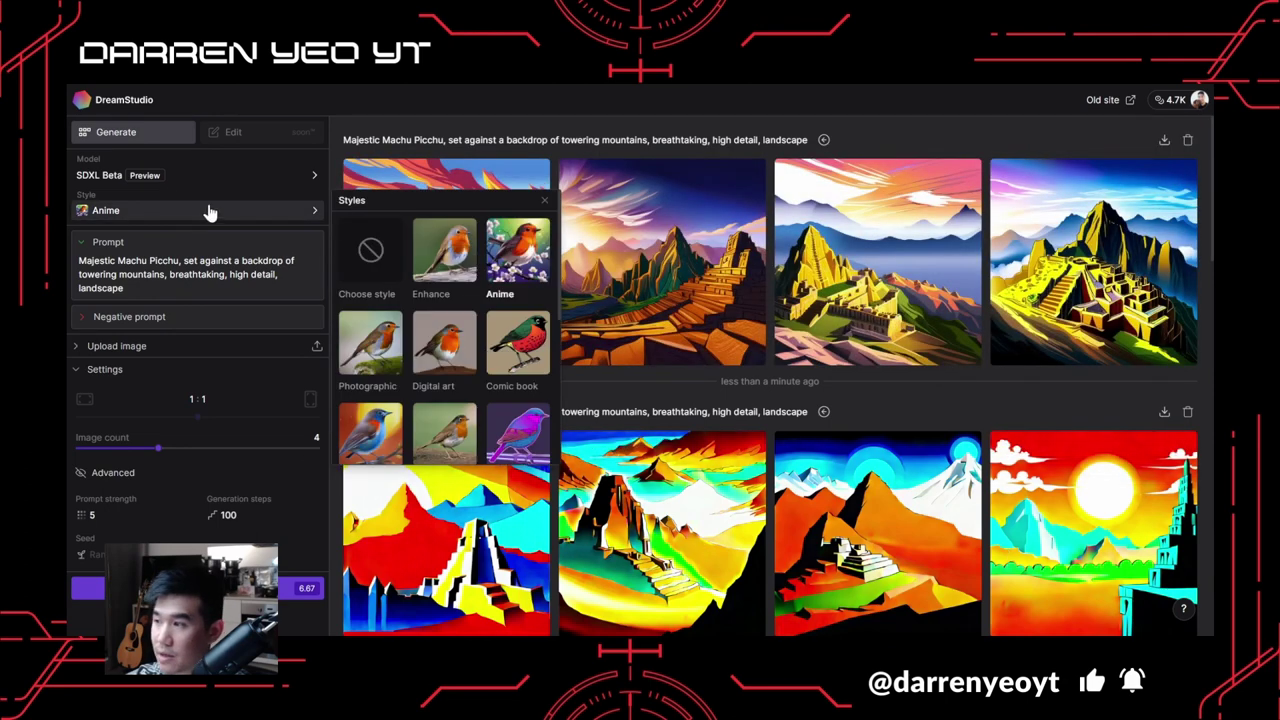
click(385, 355)
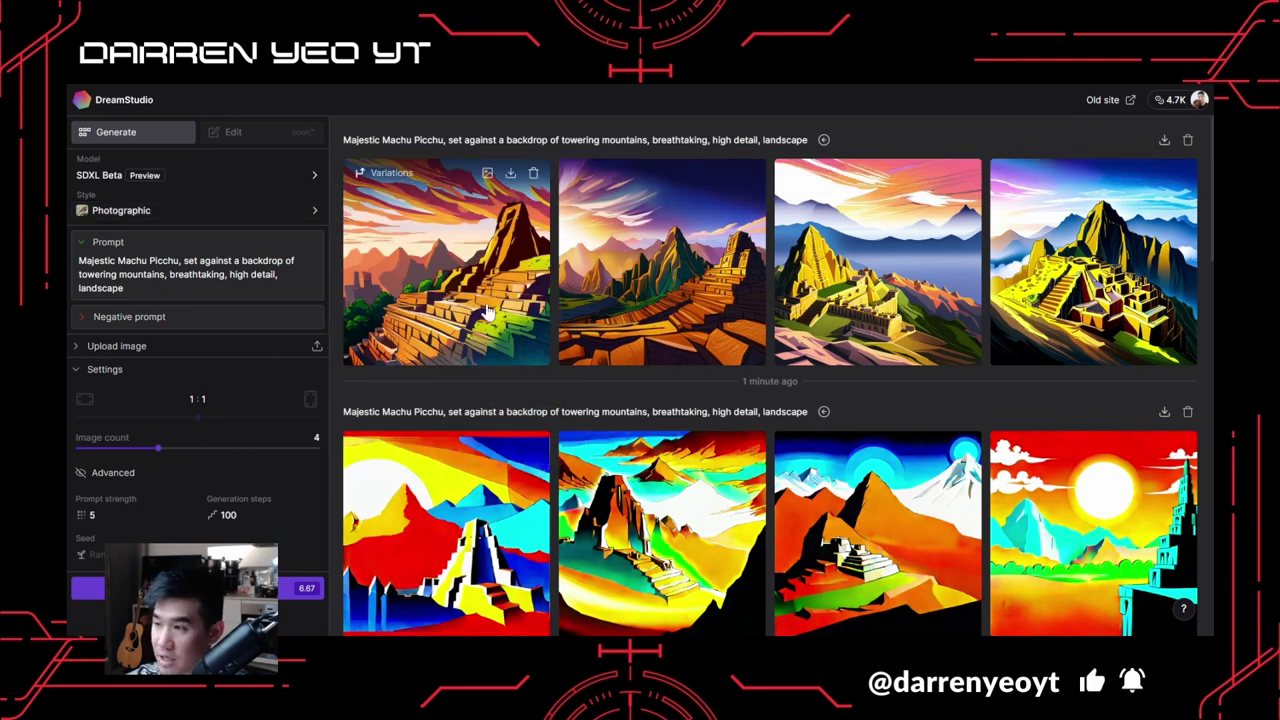
Generate four Photographic images from the Machu Picchu prompt and view the second result enlarged.
scroll(660, 420, down, 4)
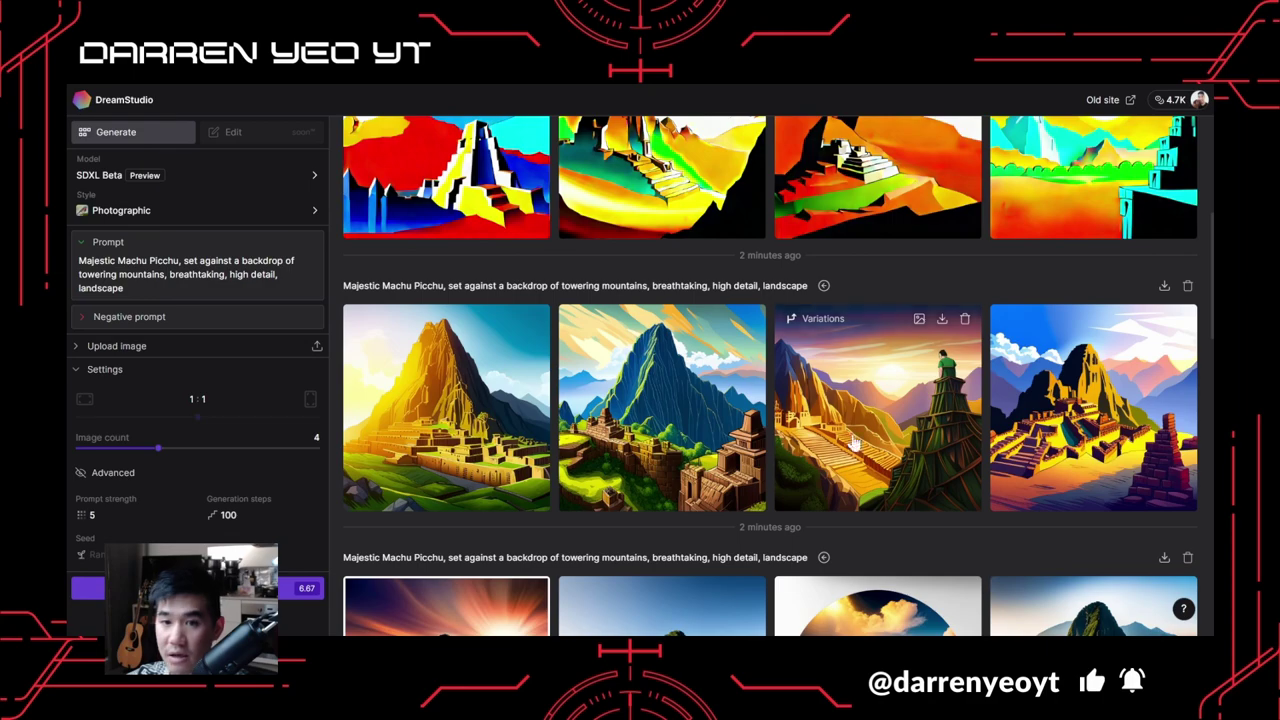
scroll(855, 443, up, 4)
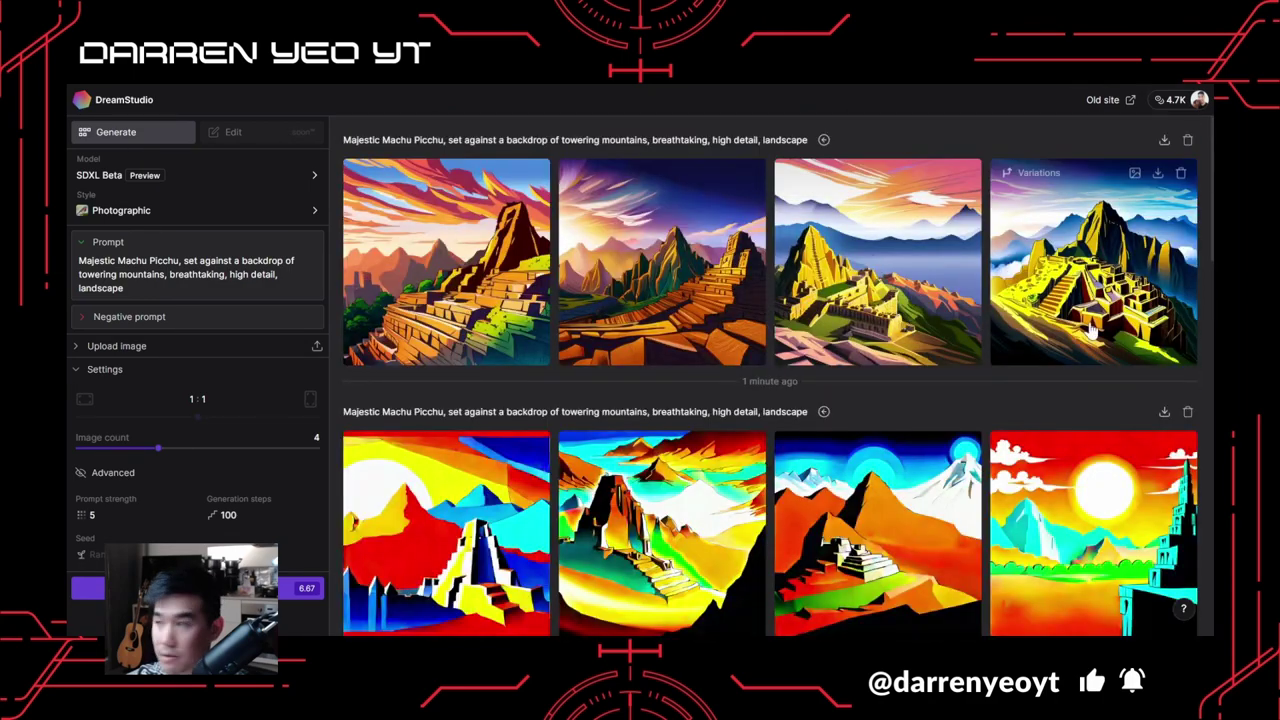
scroll(1110, 262, down, 3)
scroll(1110, 262, up, 3)
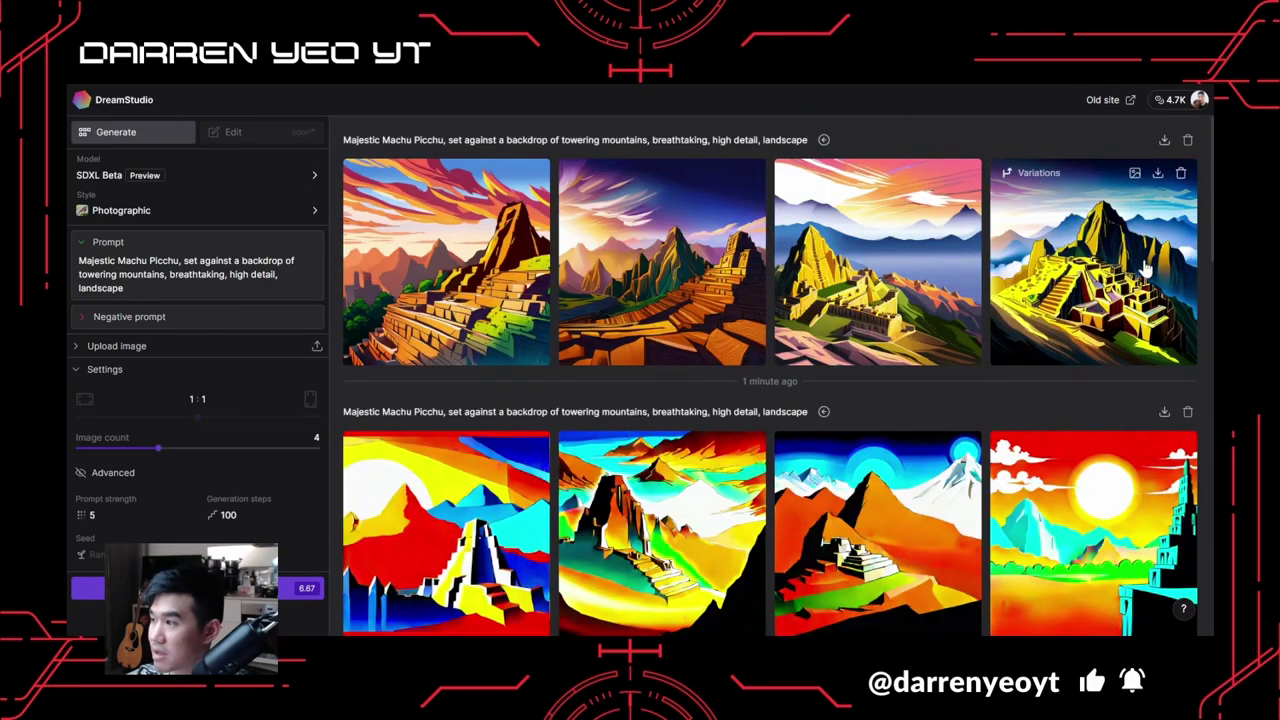
scroll(1148, 268, down, 3)
scroll(870, 400, up, 3)
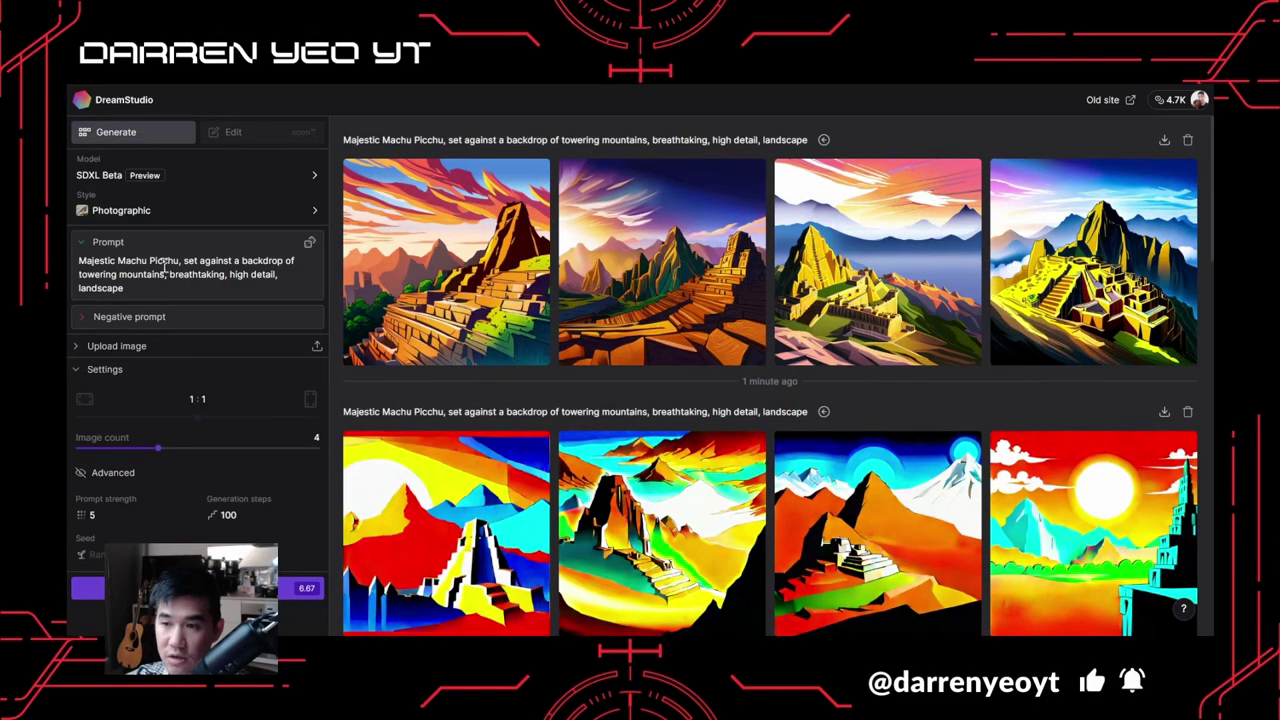
click(88, 588)
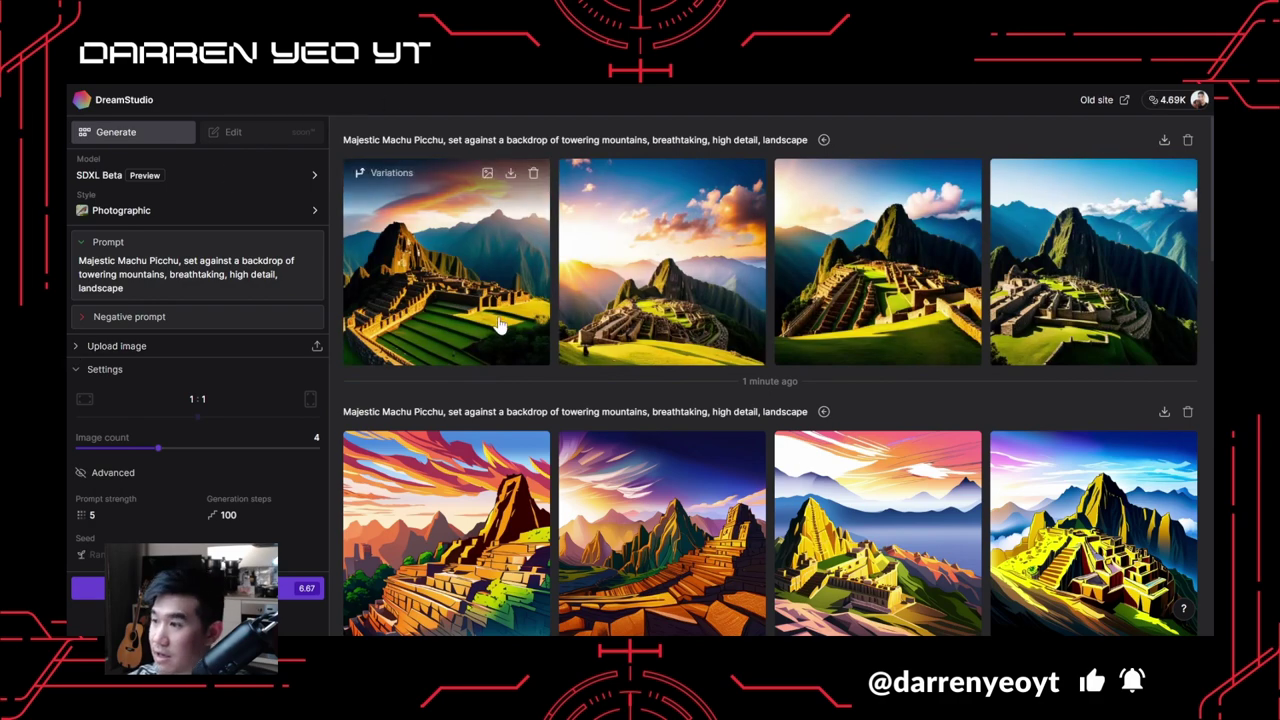
click(703, 296)
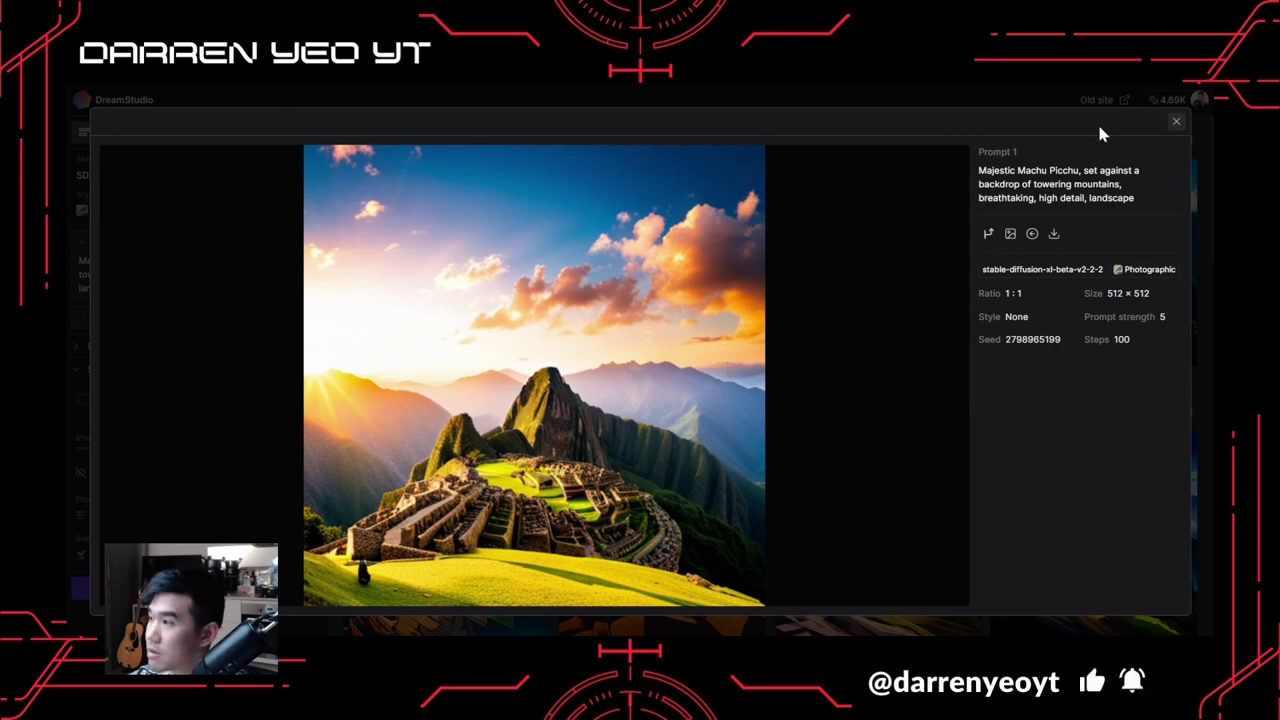
click(1177, 122)
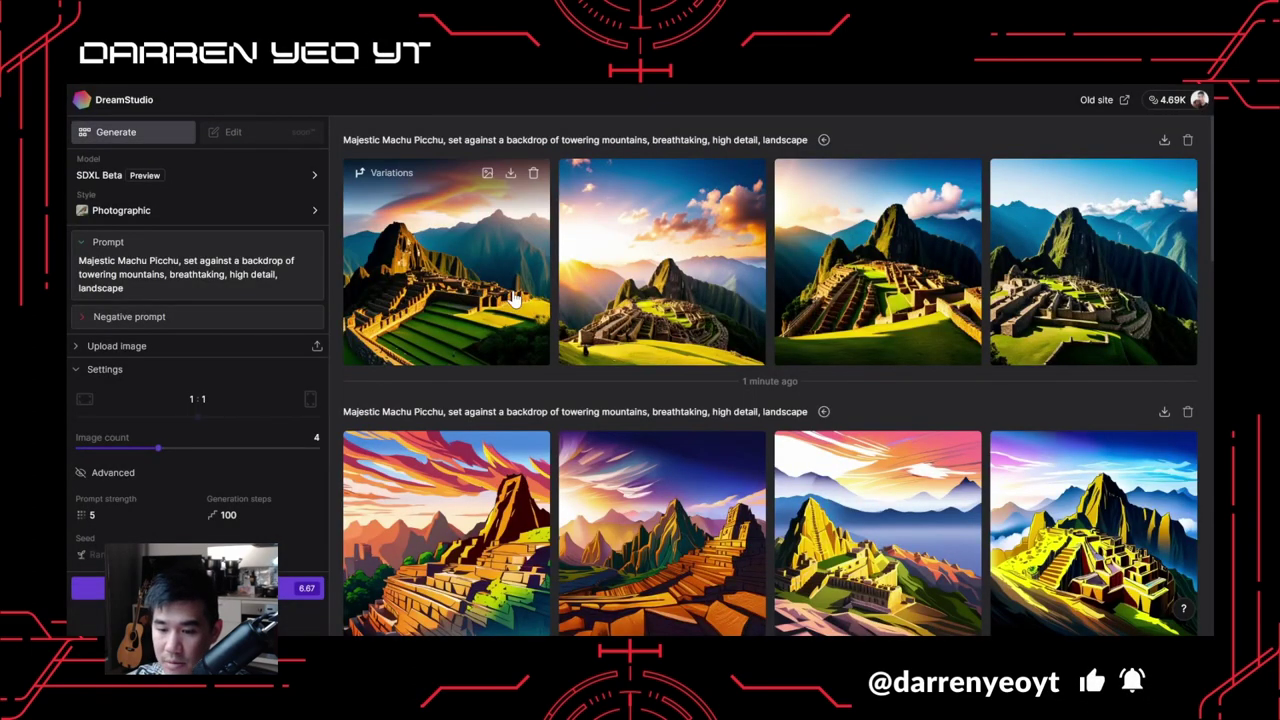
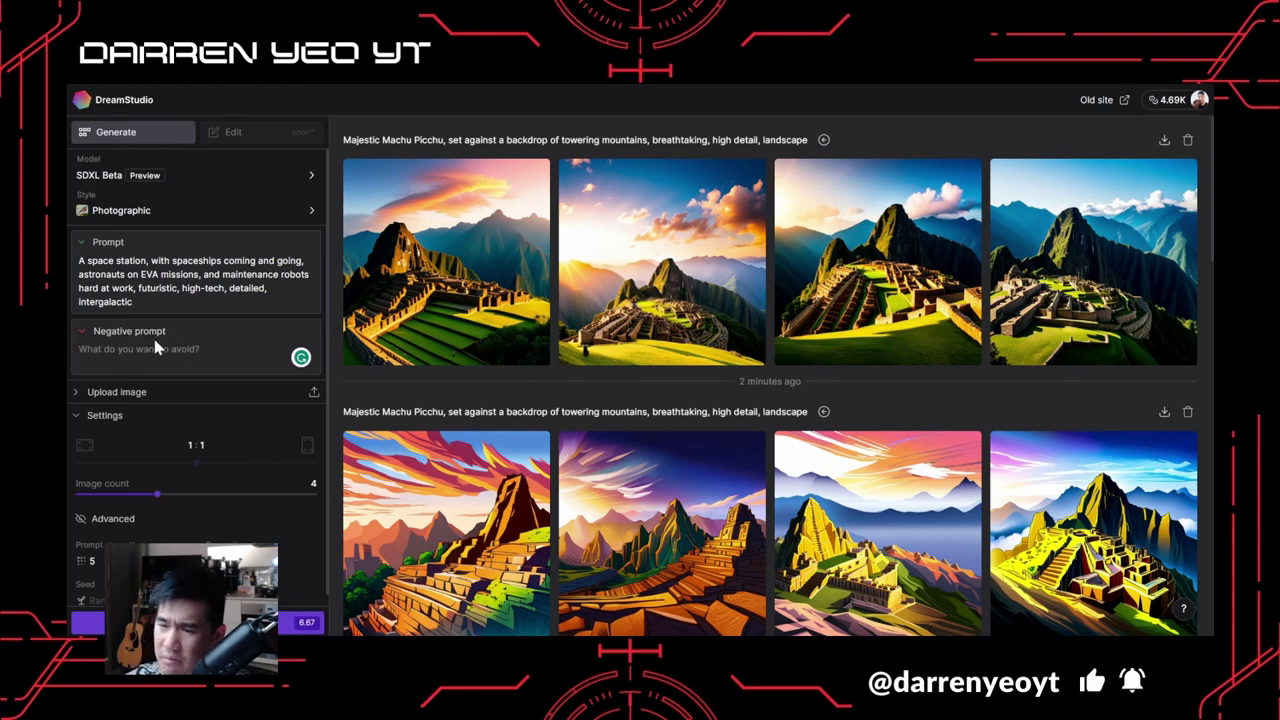
Generate four Photographic images from the space station prompt, leaving the negative prompt empty.
click(175, 357)
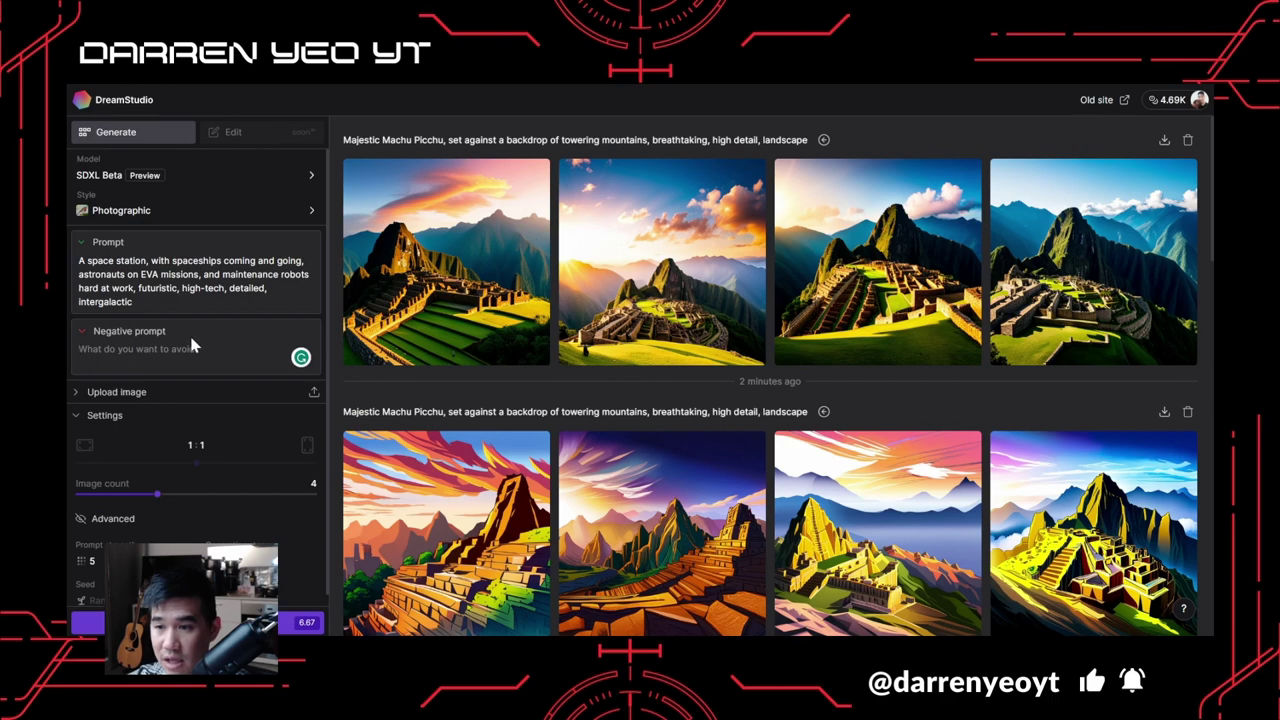
scroll(198, 377, down, 1)
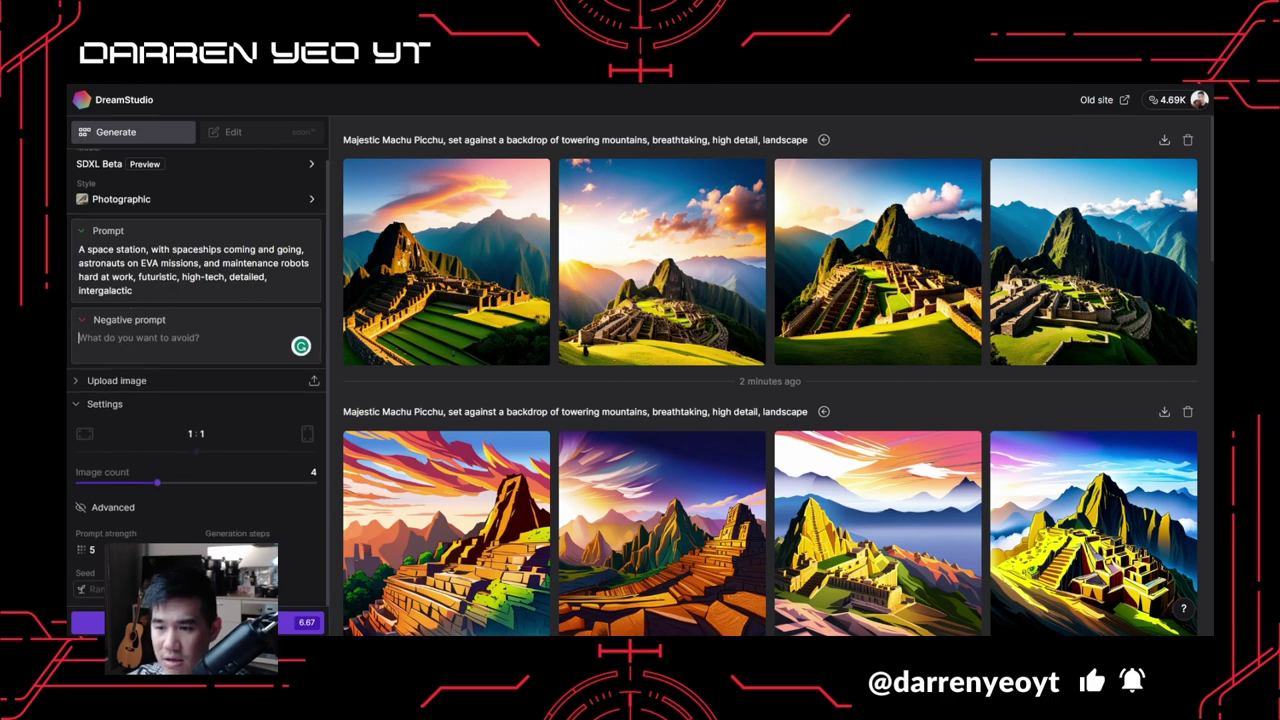
click(260, 622)
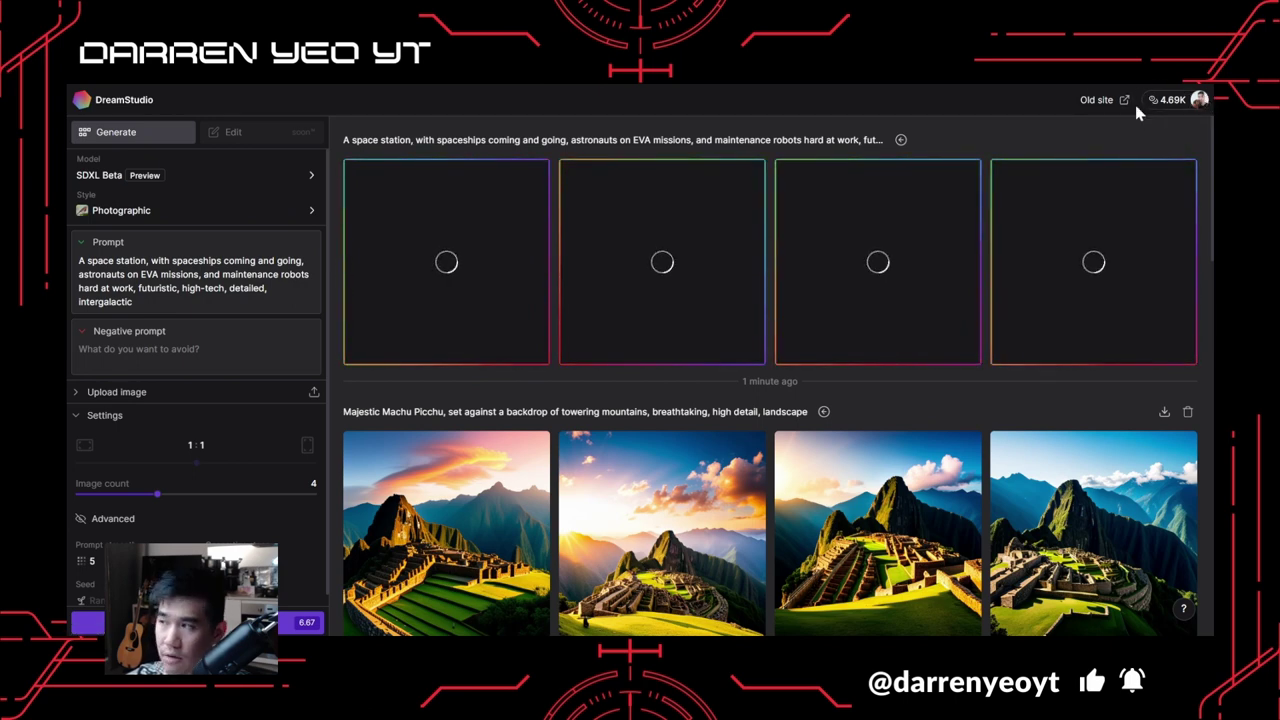
Generate four space station images in the Digital art style with 30 generation steps and view the first one enlarged.
scroll(205, 495, down, 1)
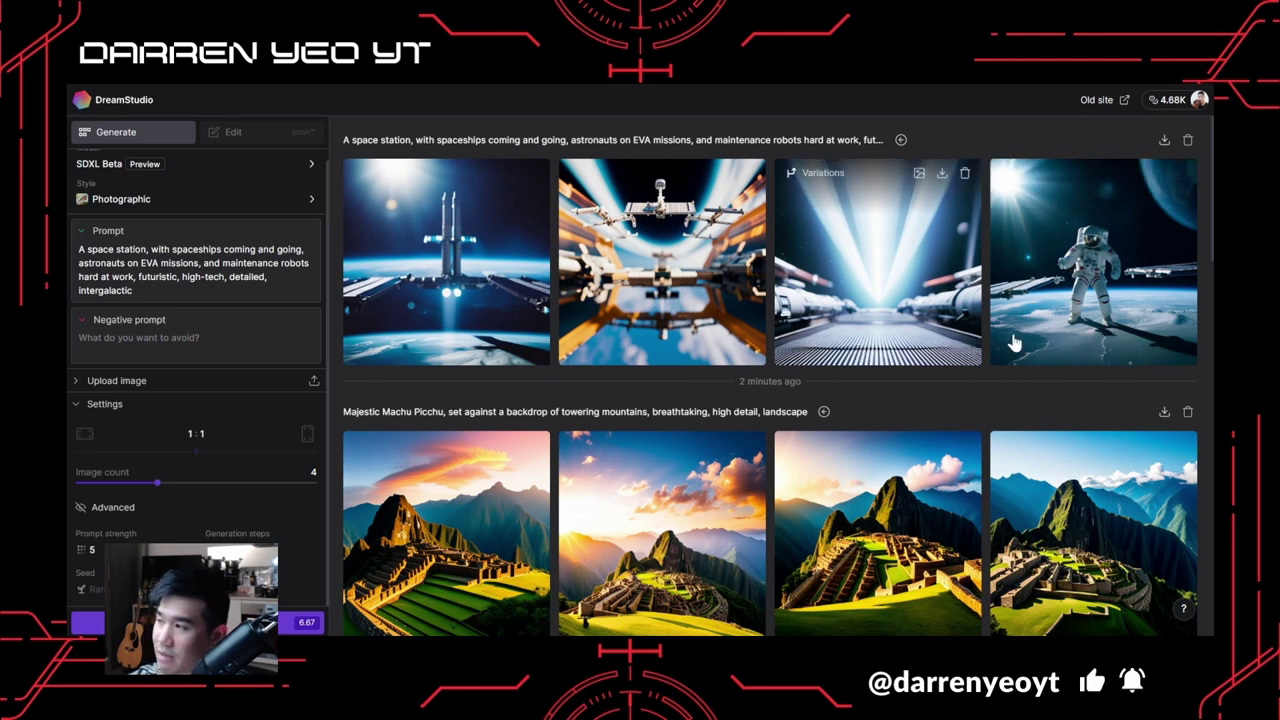
click(185, 206)
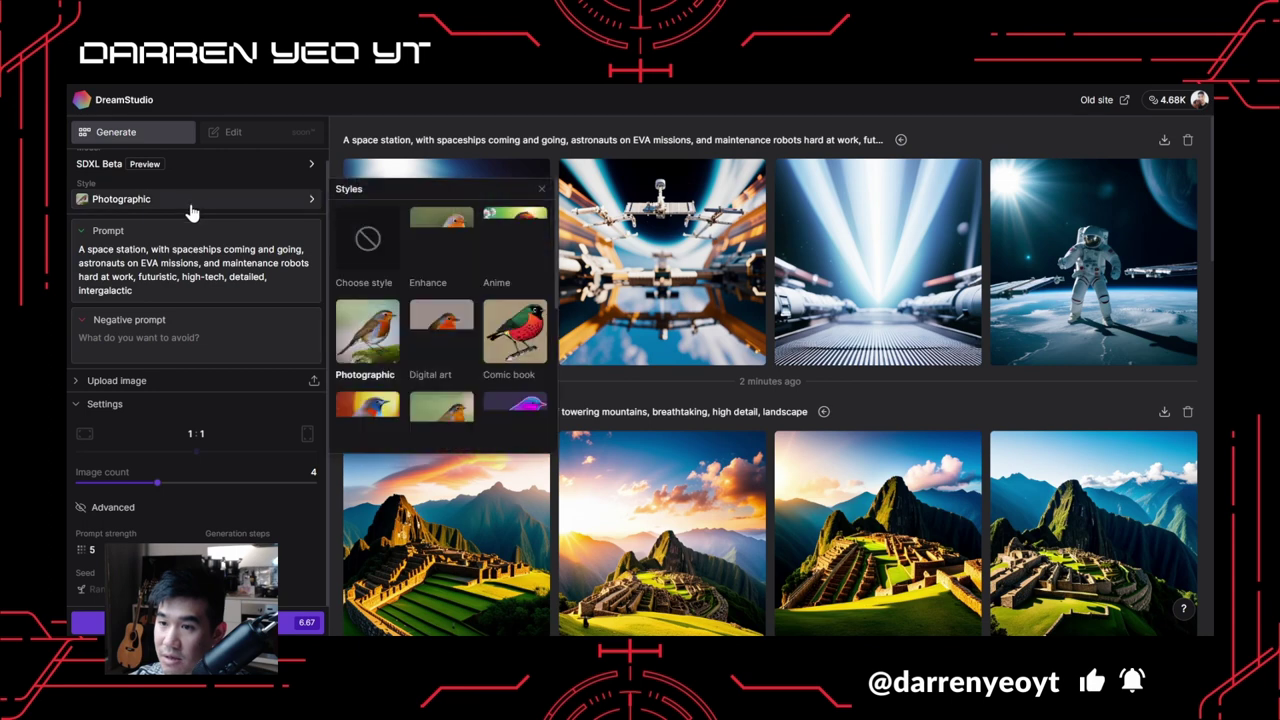
click(441, 230)
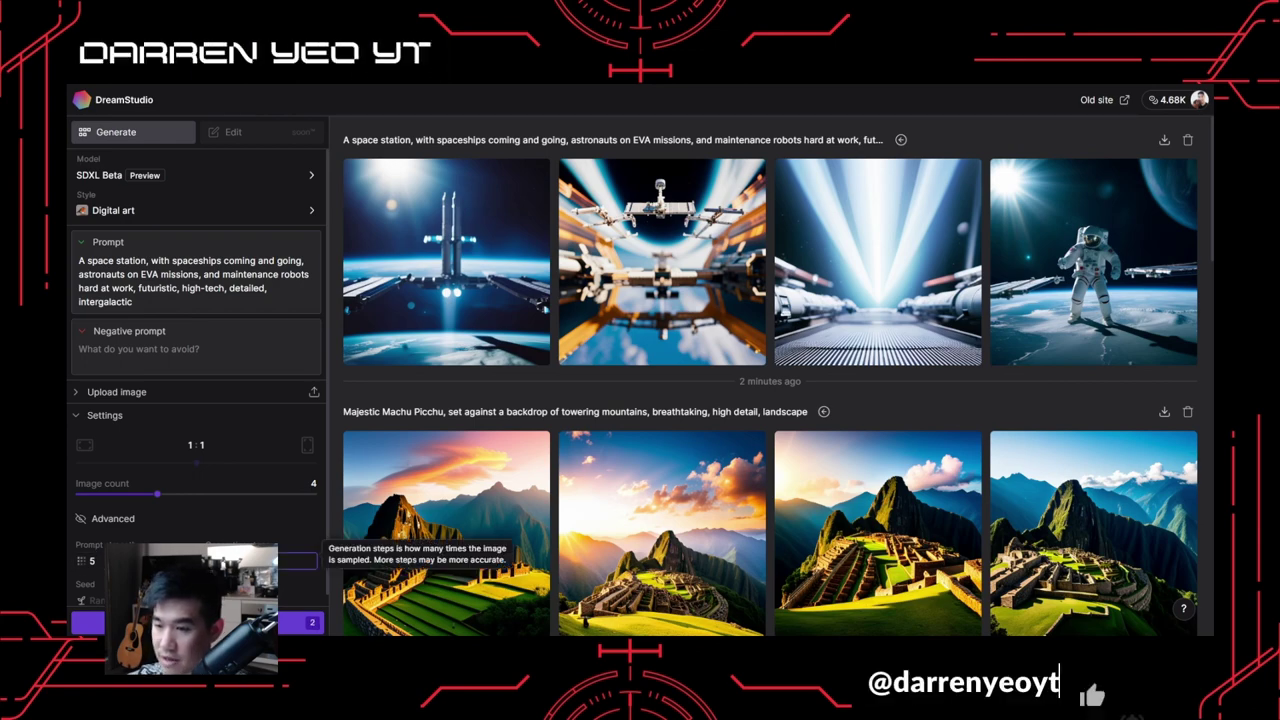
key(ctrl+Return)
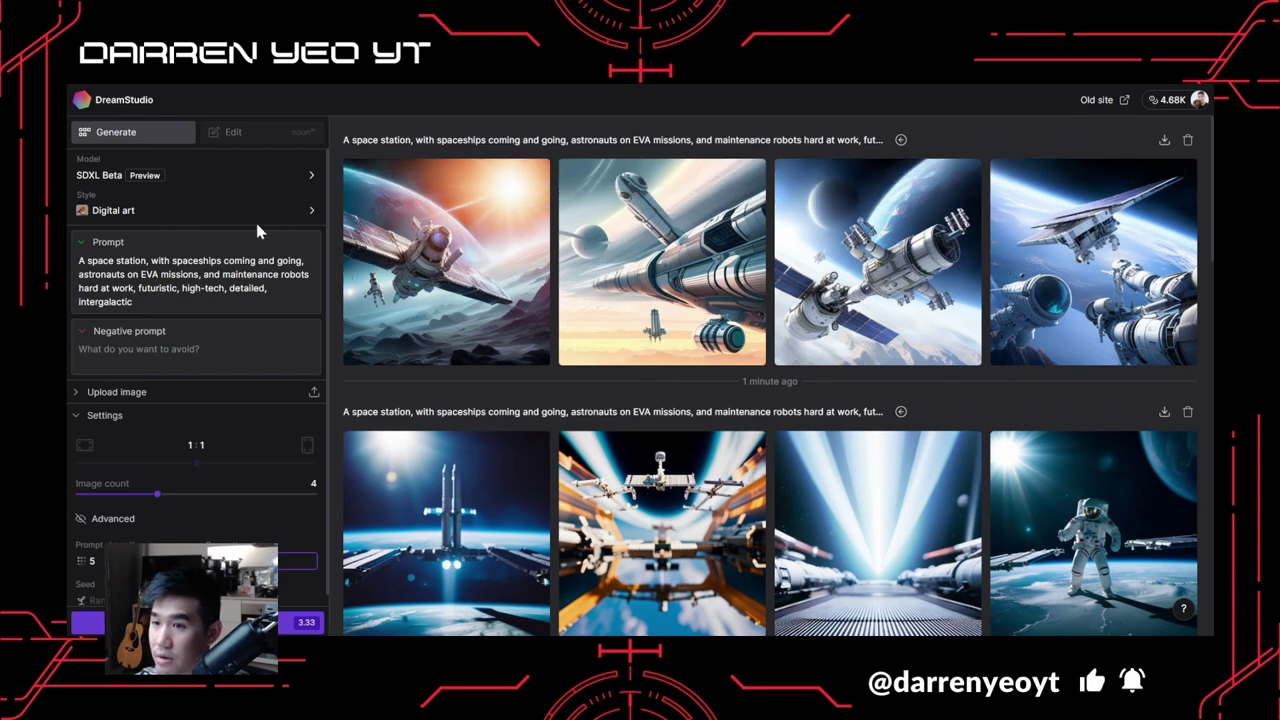
click(458, 280)
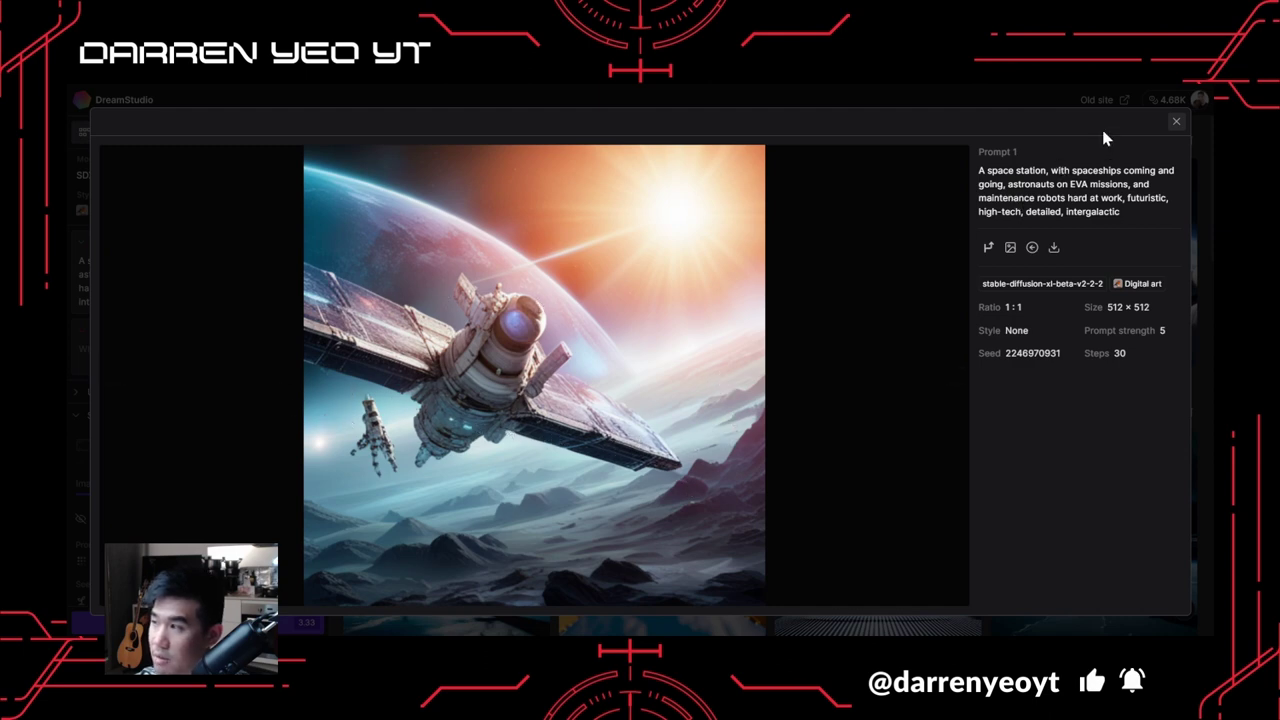
click(1177, 122)
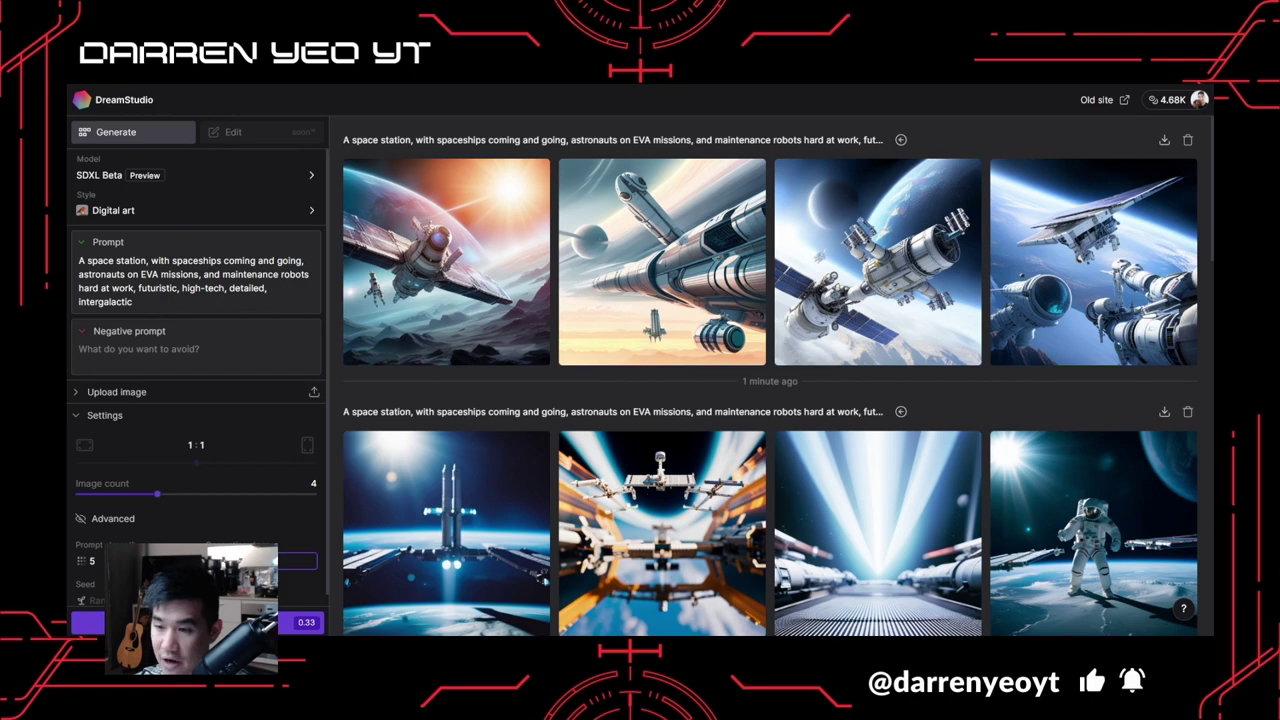
Generate two more sets of Digital art space station images, one with 10 generation steps and one with 100.
click(190, 622)
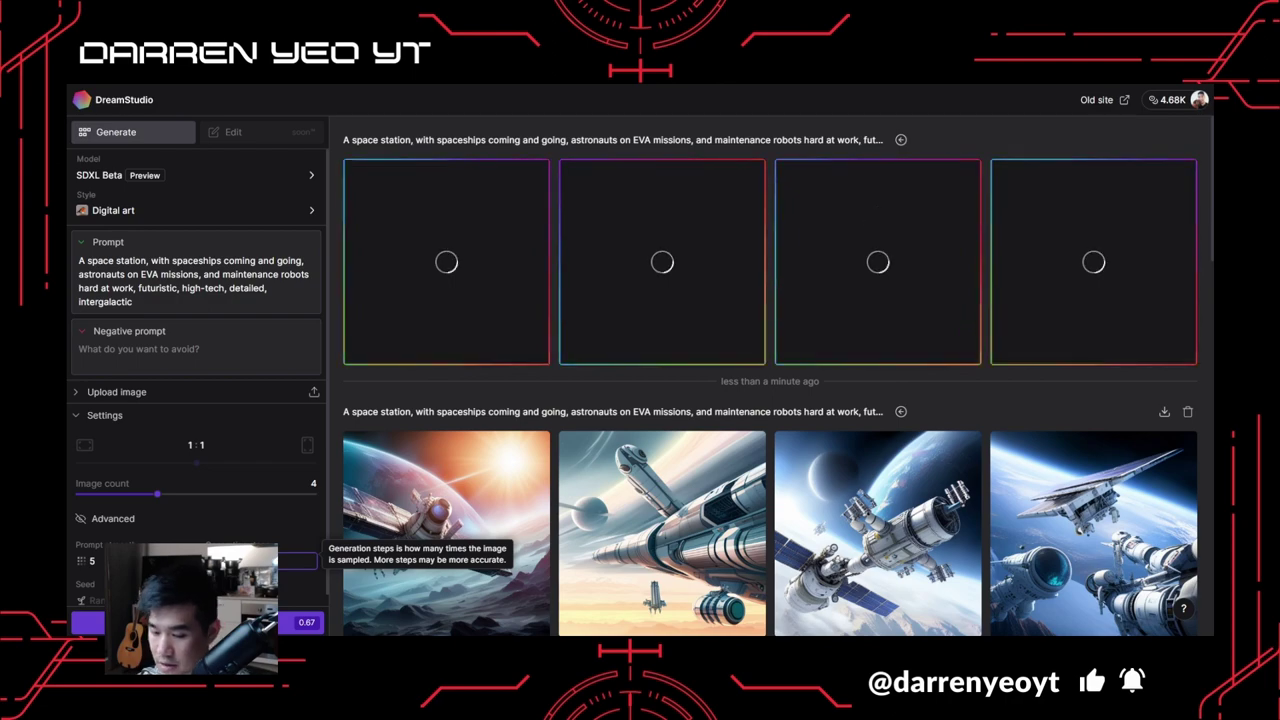
scroll(636, 524, down, 3)
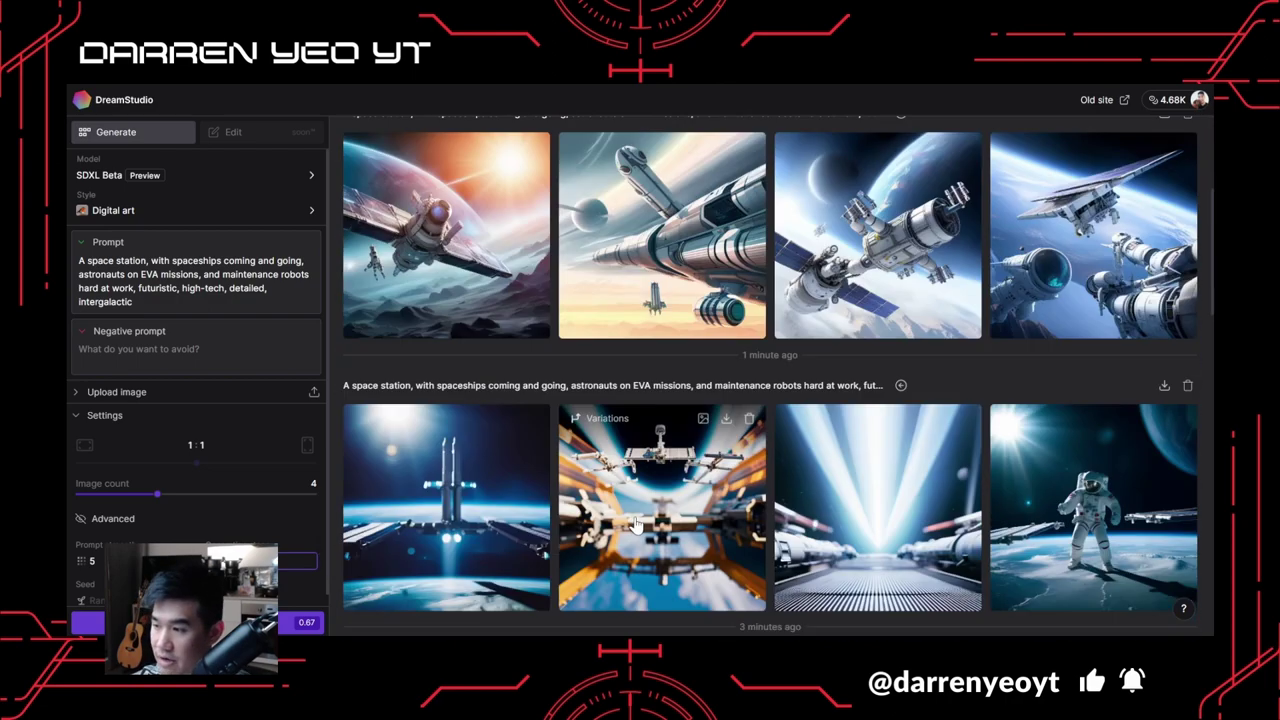
scroll(648, 508, up, 3)
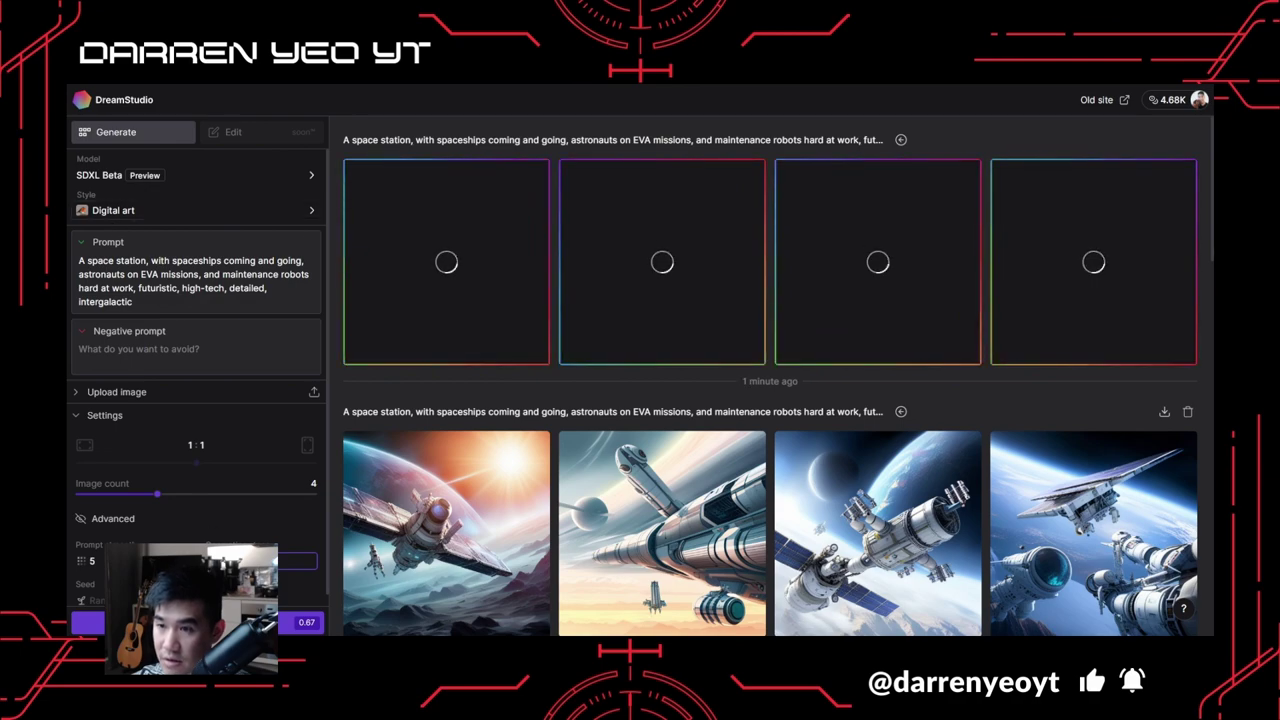
click(283, 625)
View individual space station images from the 10-step and 100-step sets enlarged to compare their detail.
scroll(777, 433, down, 3)
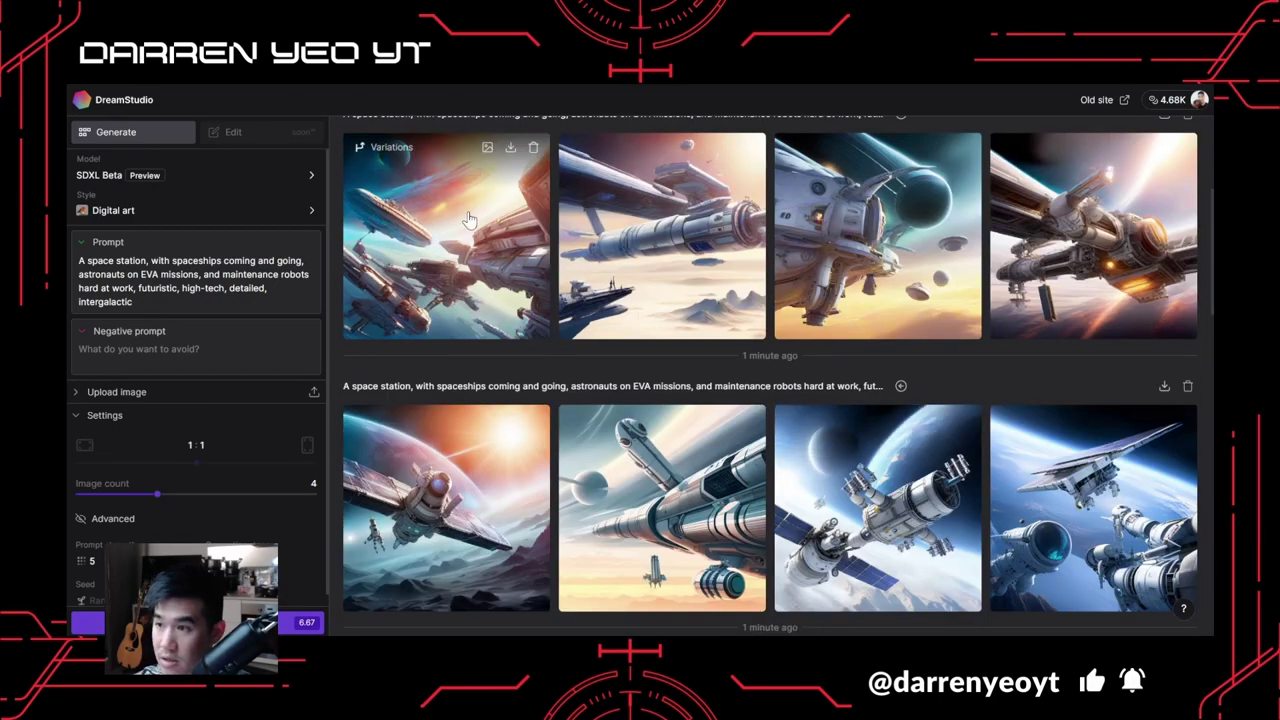
click(462, 252)
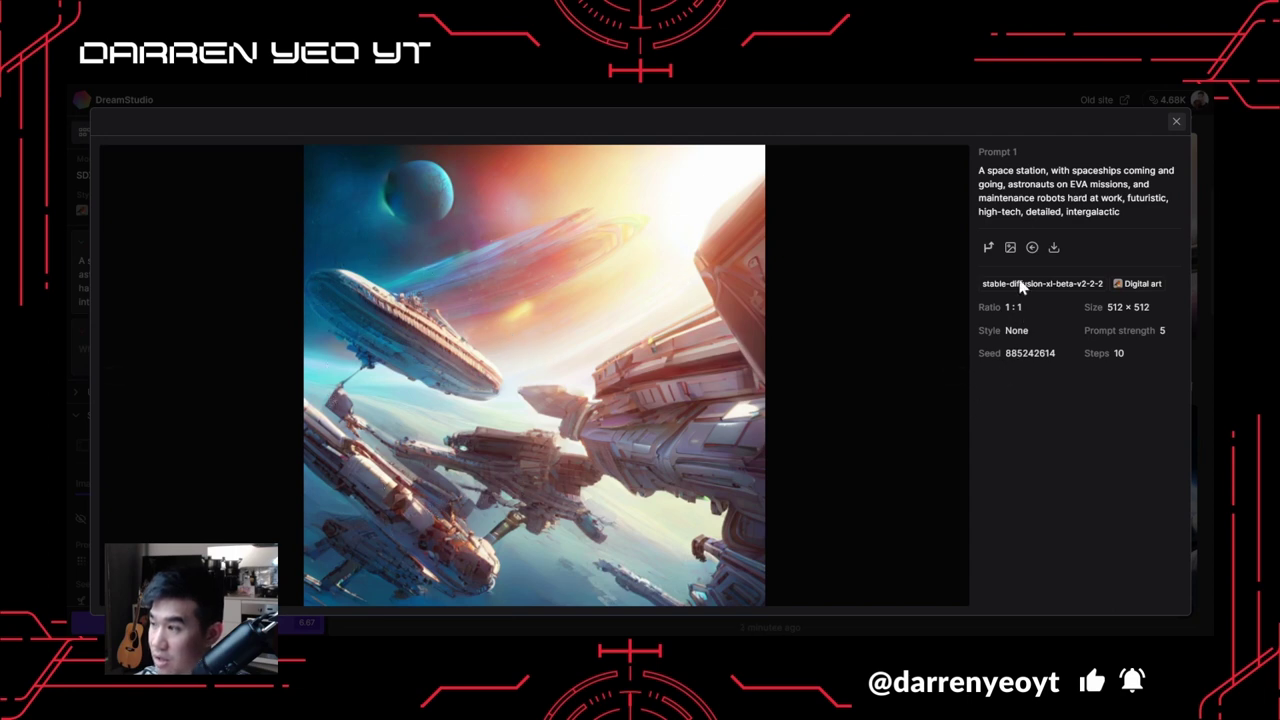
click(1174, 122)
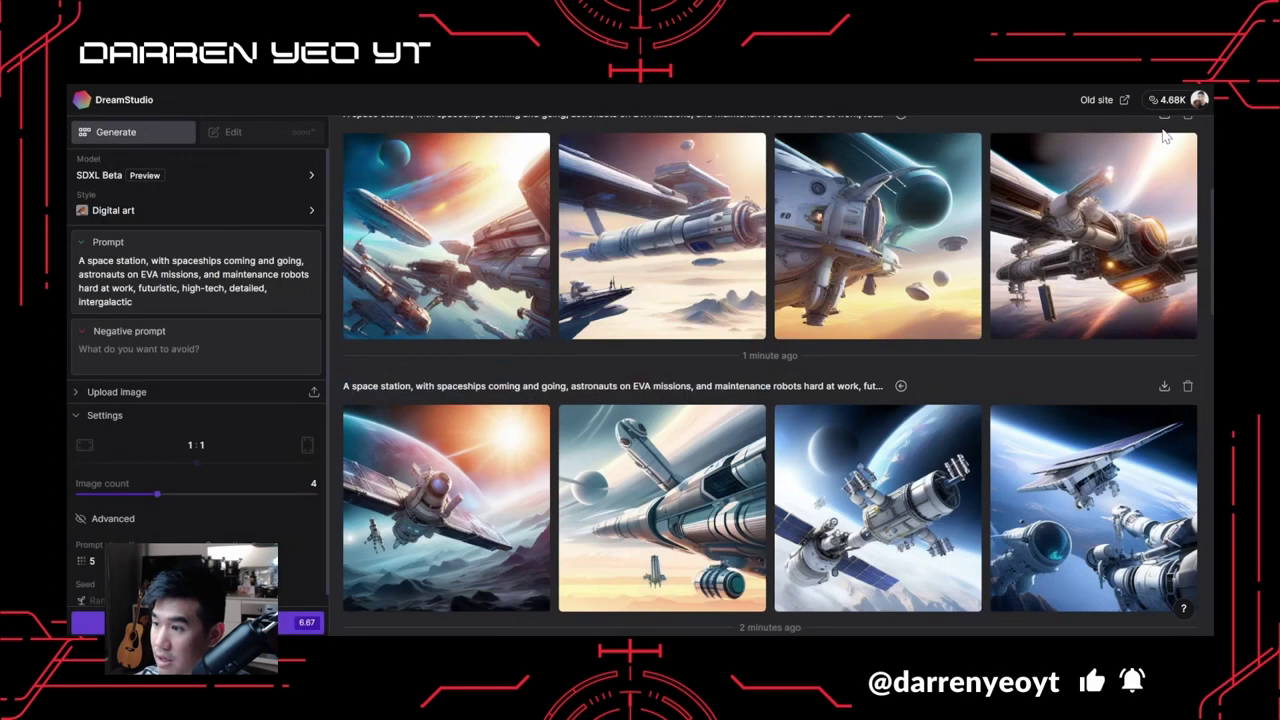
click(628, 245)
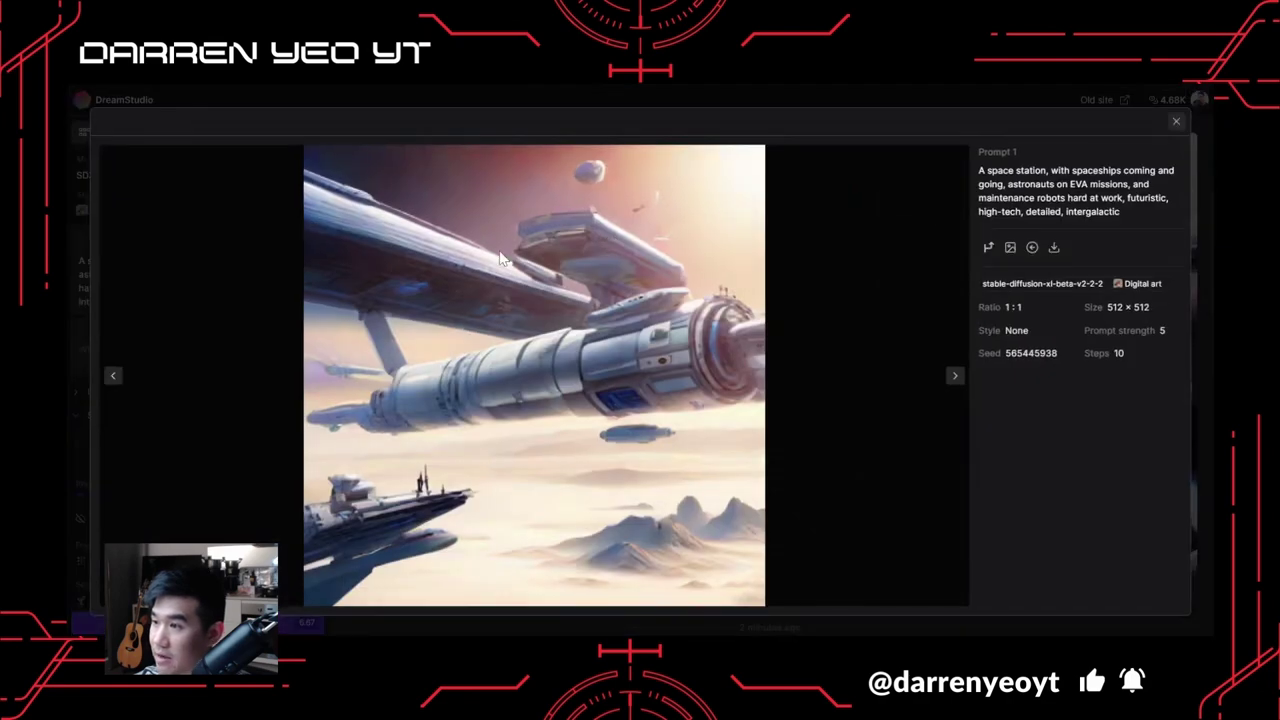
click(1176, 123)
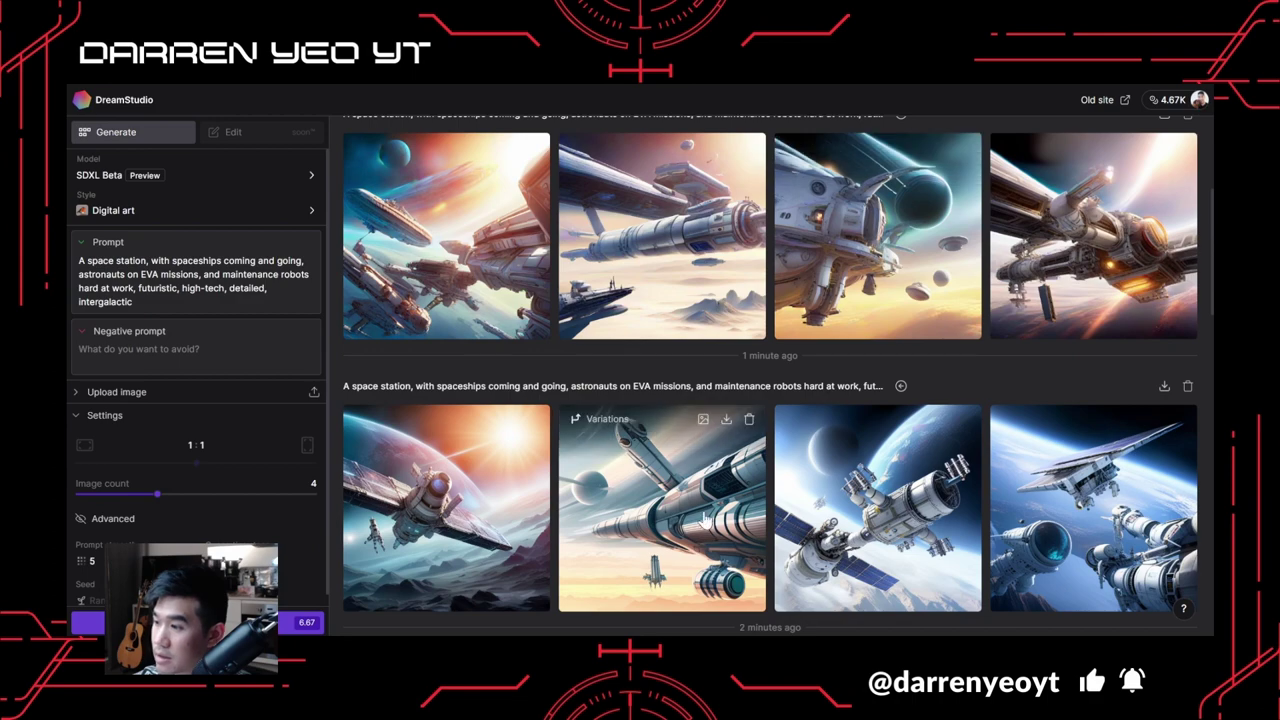
scroll(681, 466, up, 3)
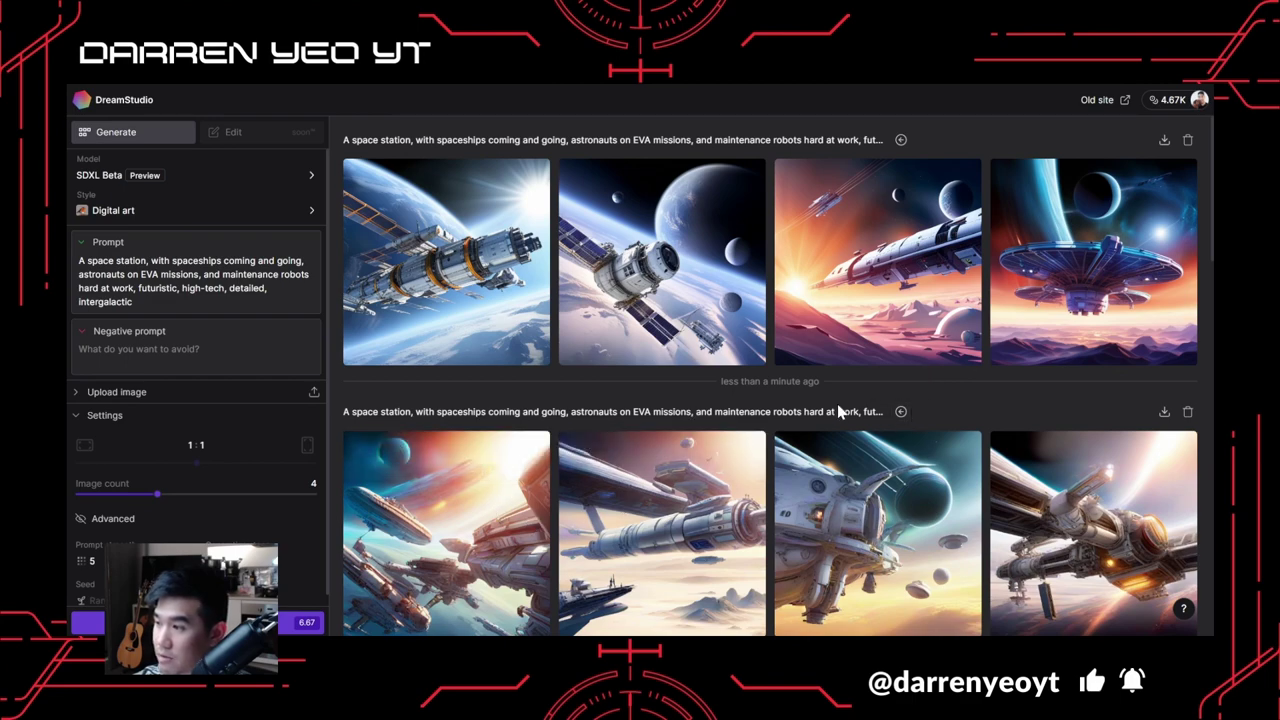
click(650, 500)
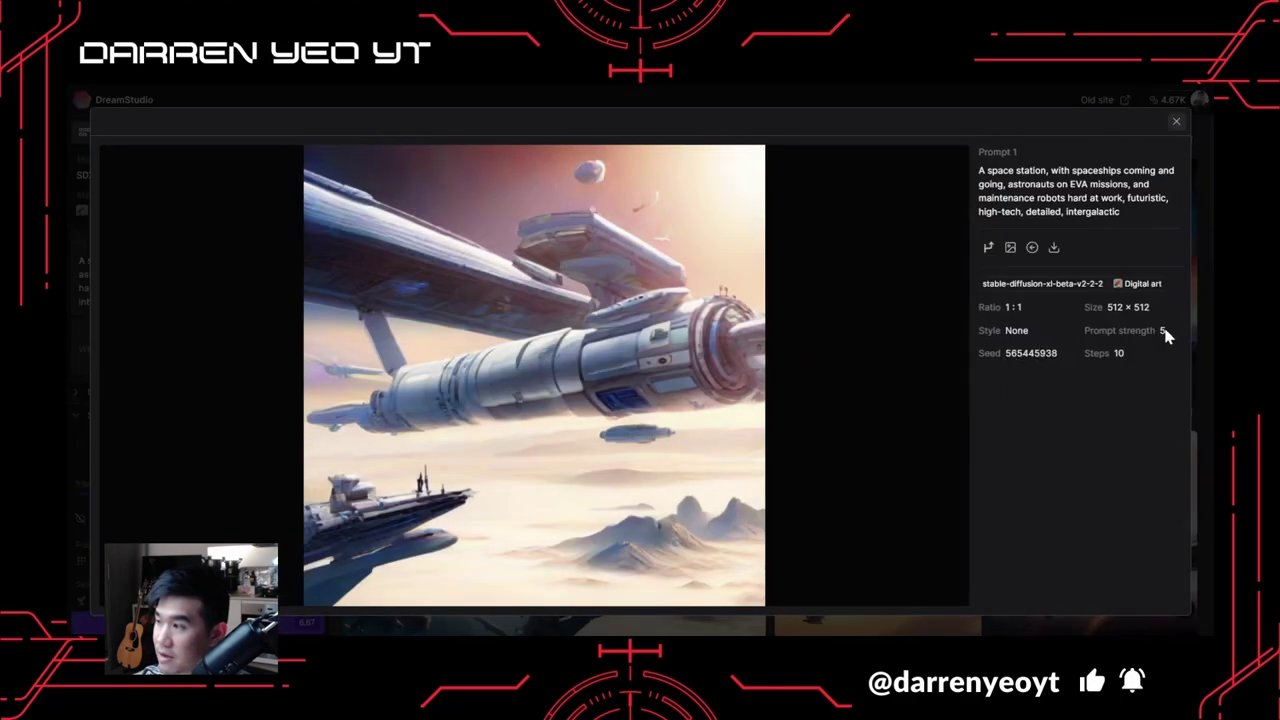
click(1180, 120)
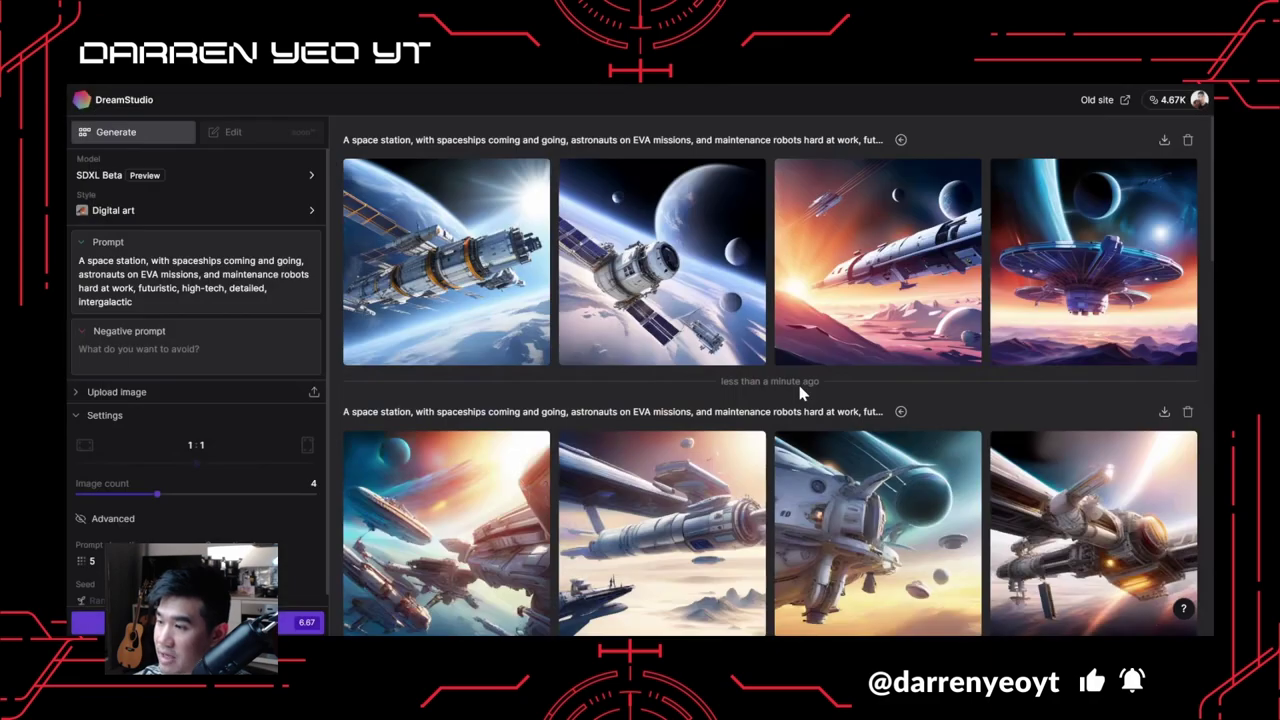
click(478, 280)
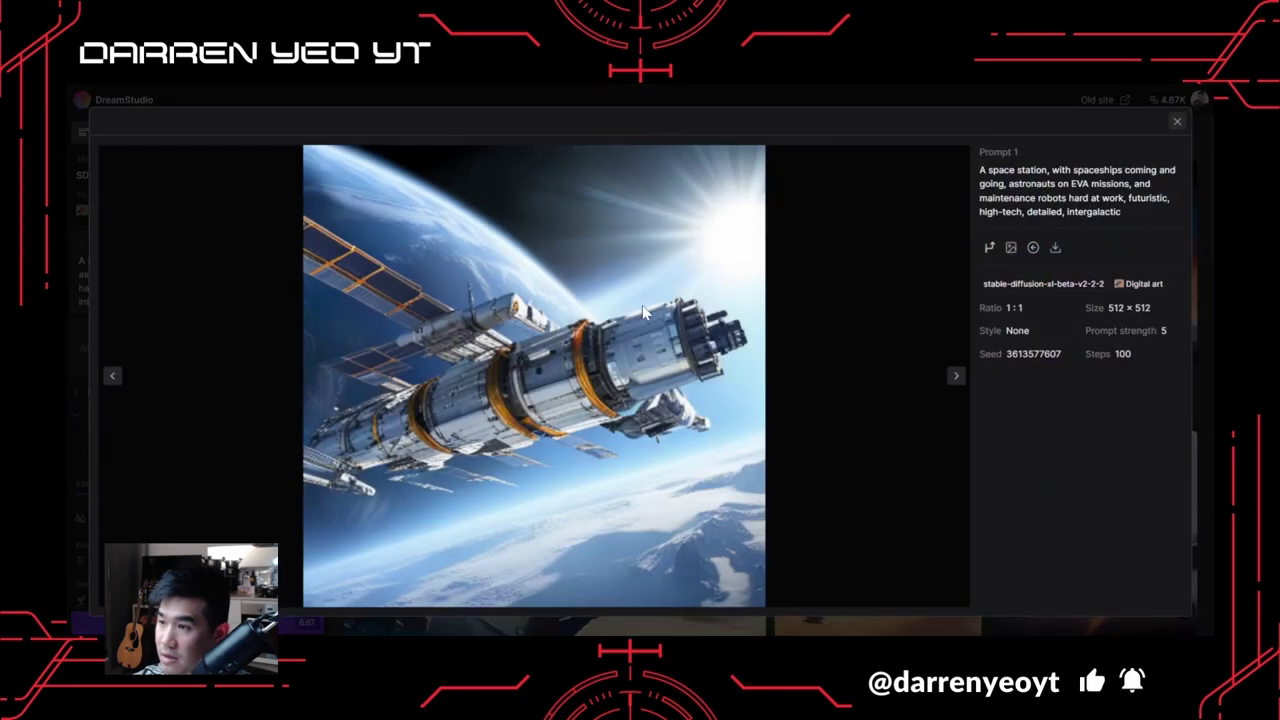
View the second 10-step Digital art image and the fourth 100-step one enlarged to compare their quality.
click(1176, 122)
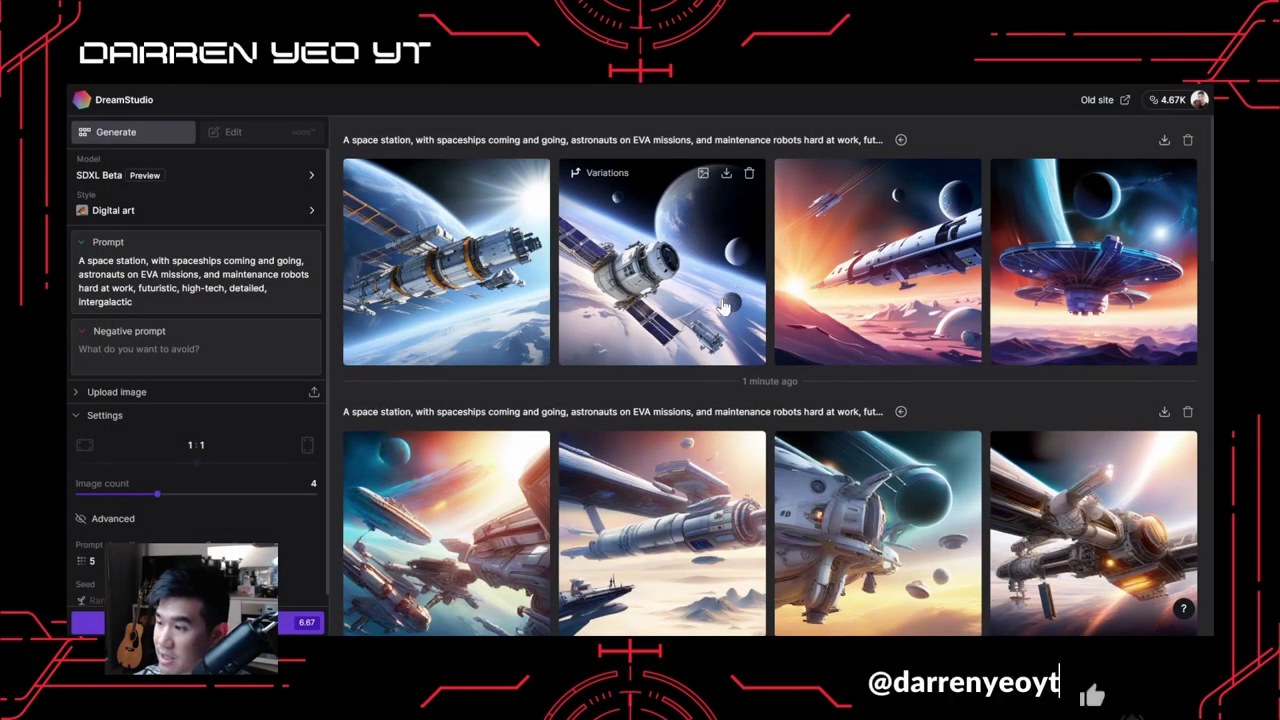
scroll(700, 380, down, 1)
scroll(826, 435, up, 1)
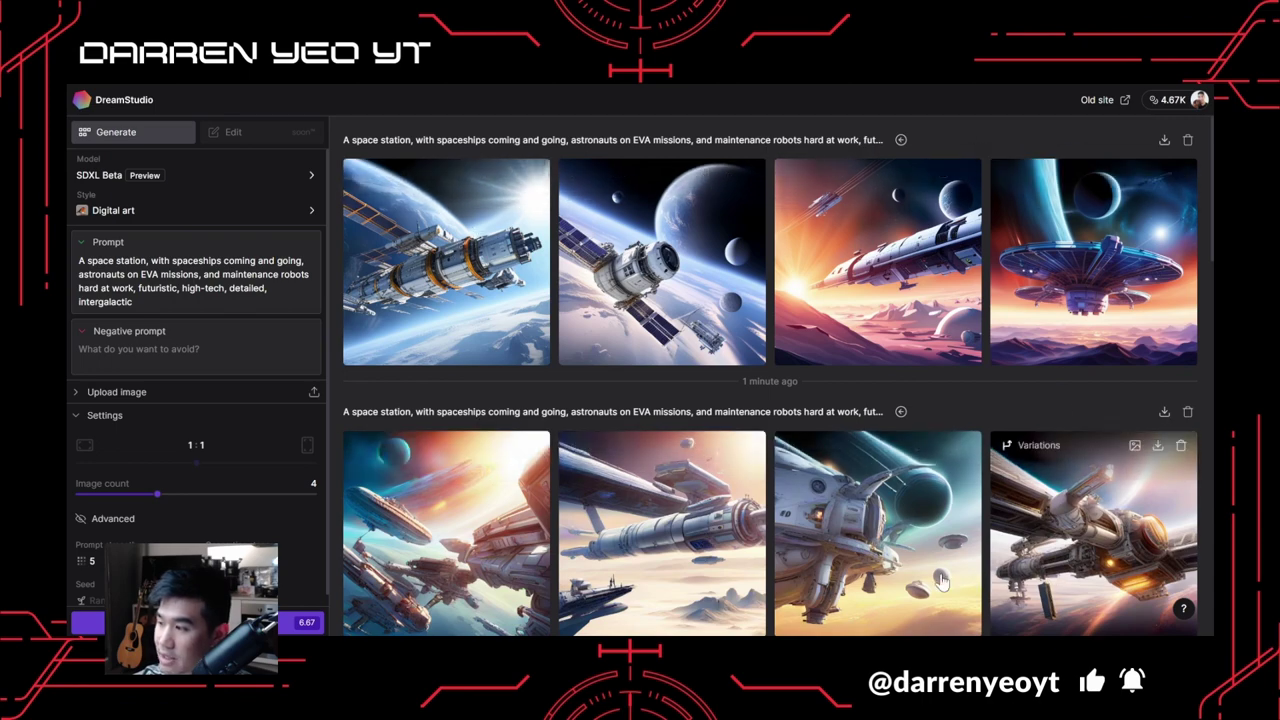
click(636, 598)
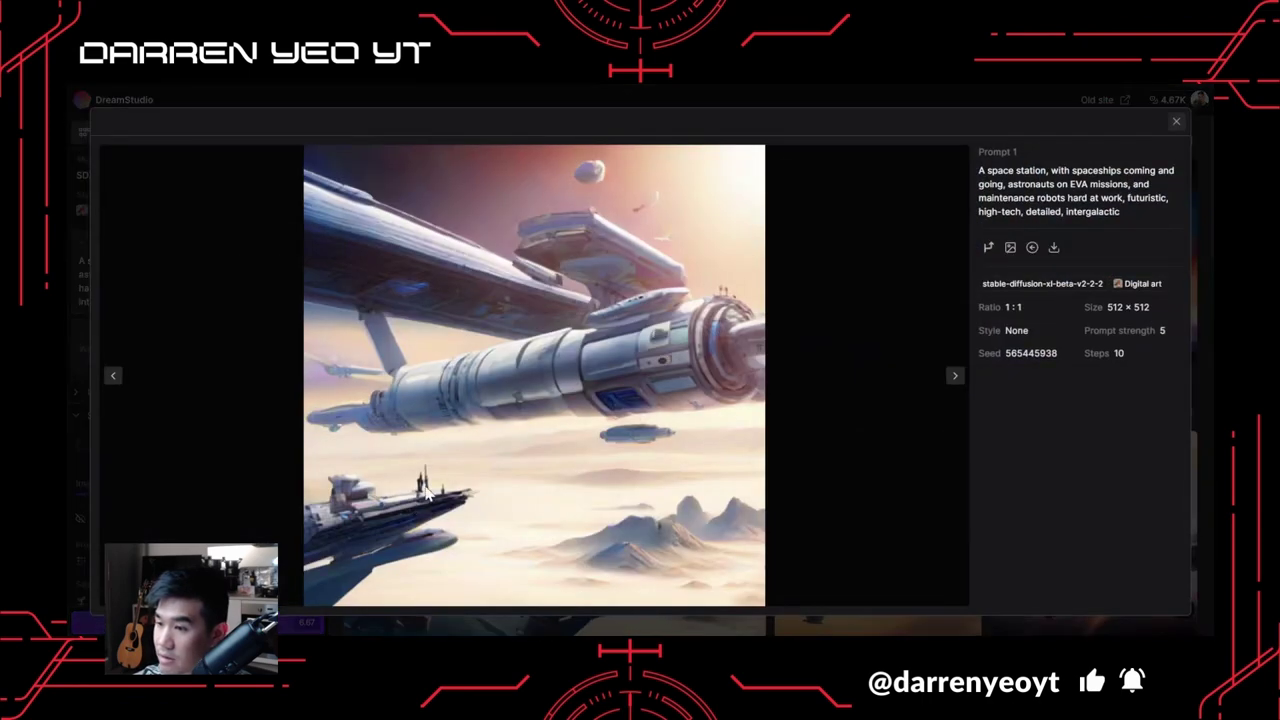
click(229, 100)
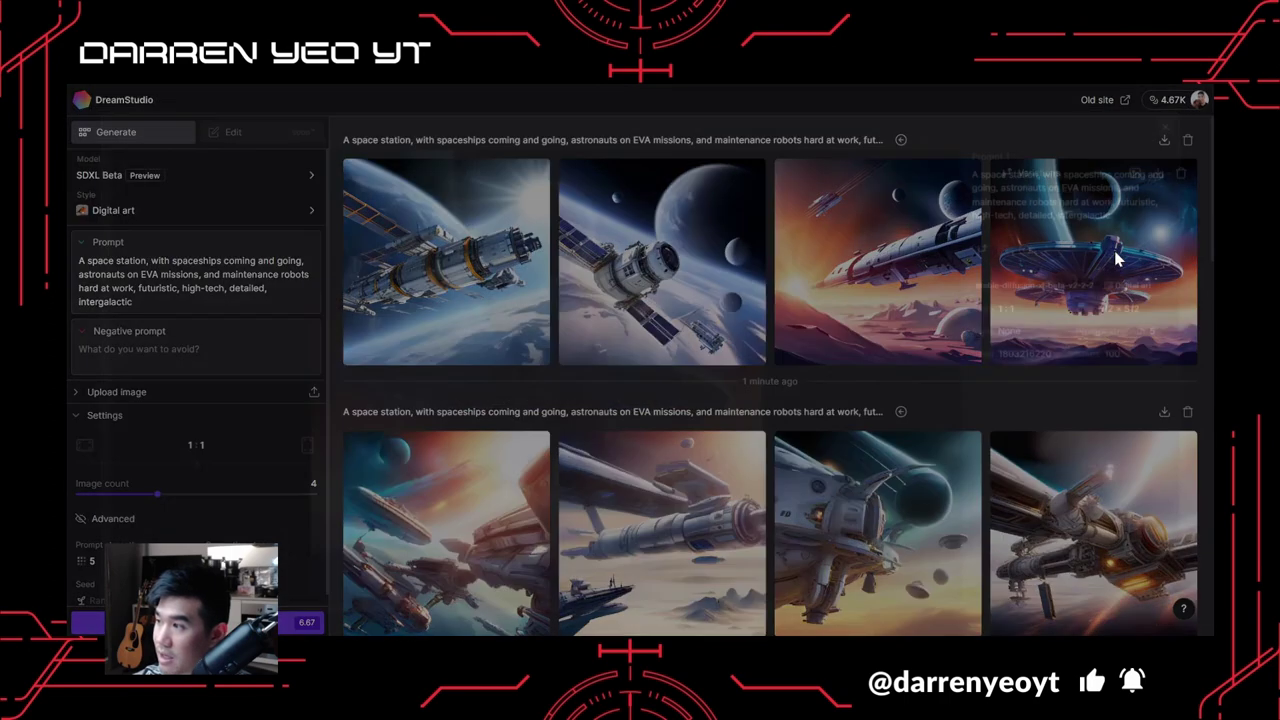
click(1118, 260)
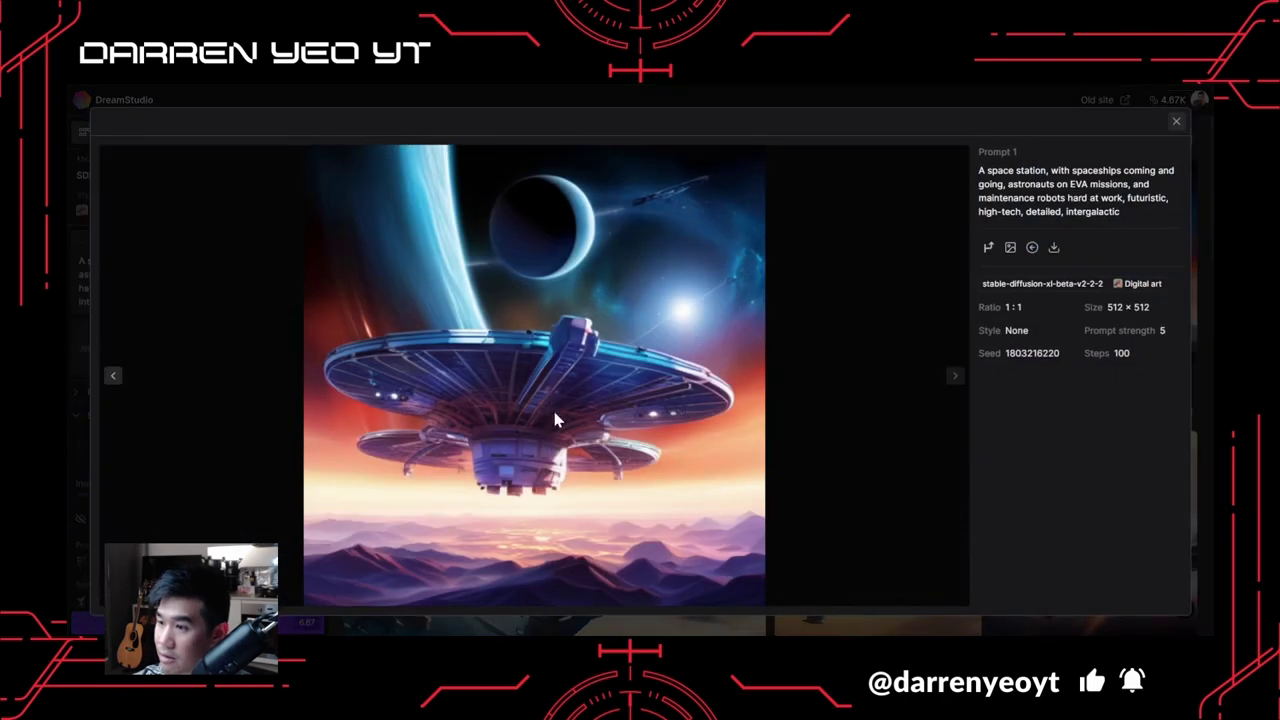
click(496, 104)
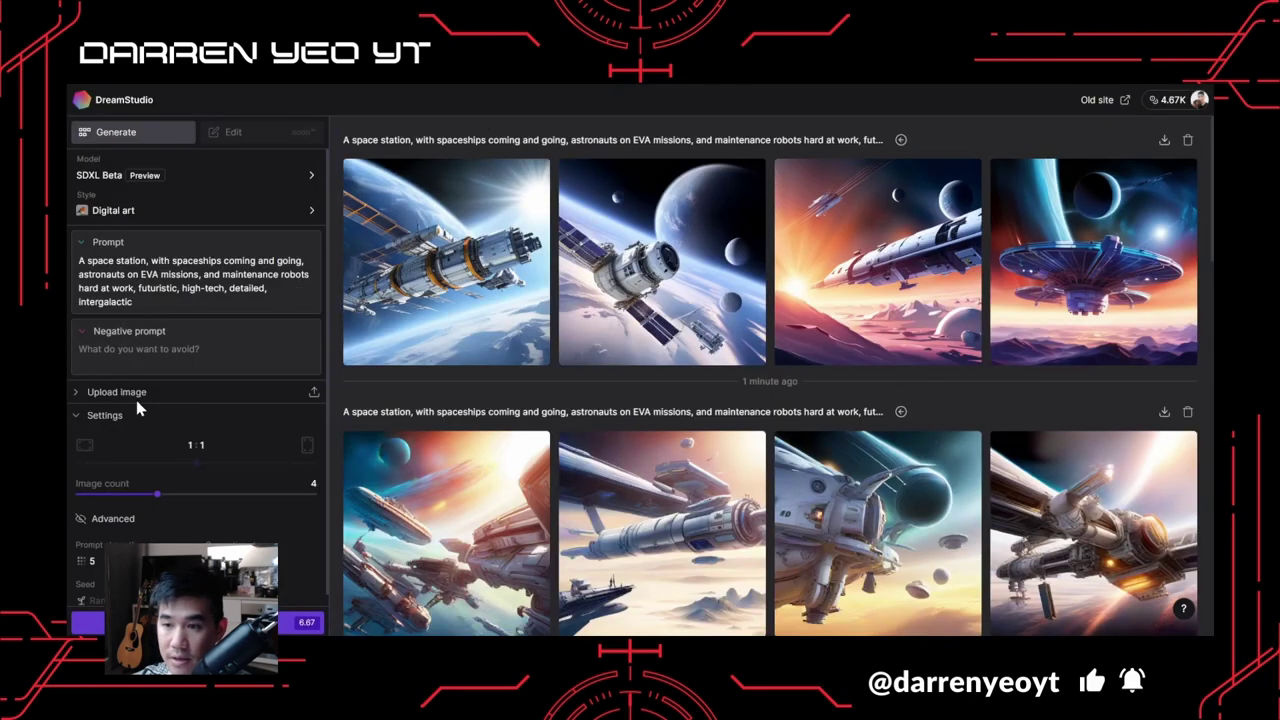
Generate four space station images in the Low poly style with 50 generation steps.
click(163, 210)
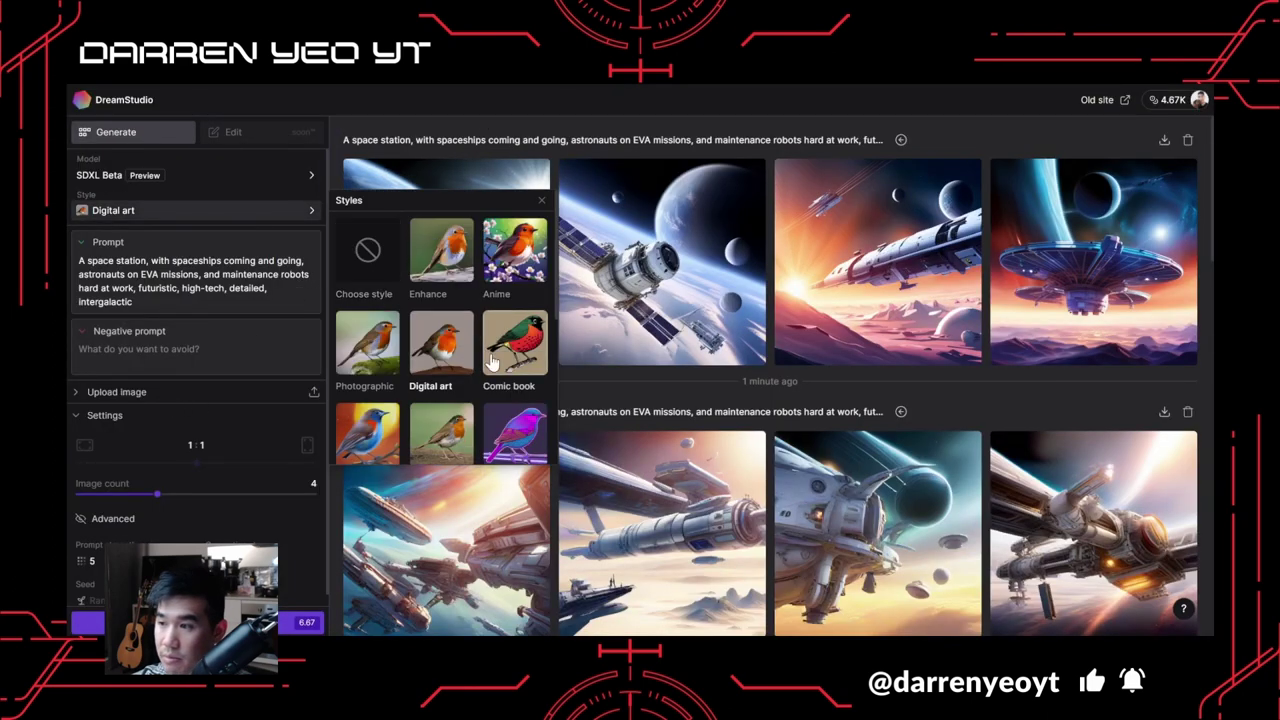
scroll(450, 380, down, 3)
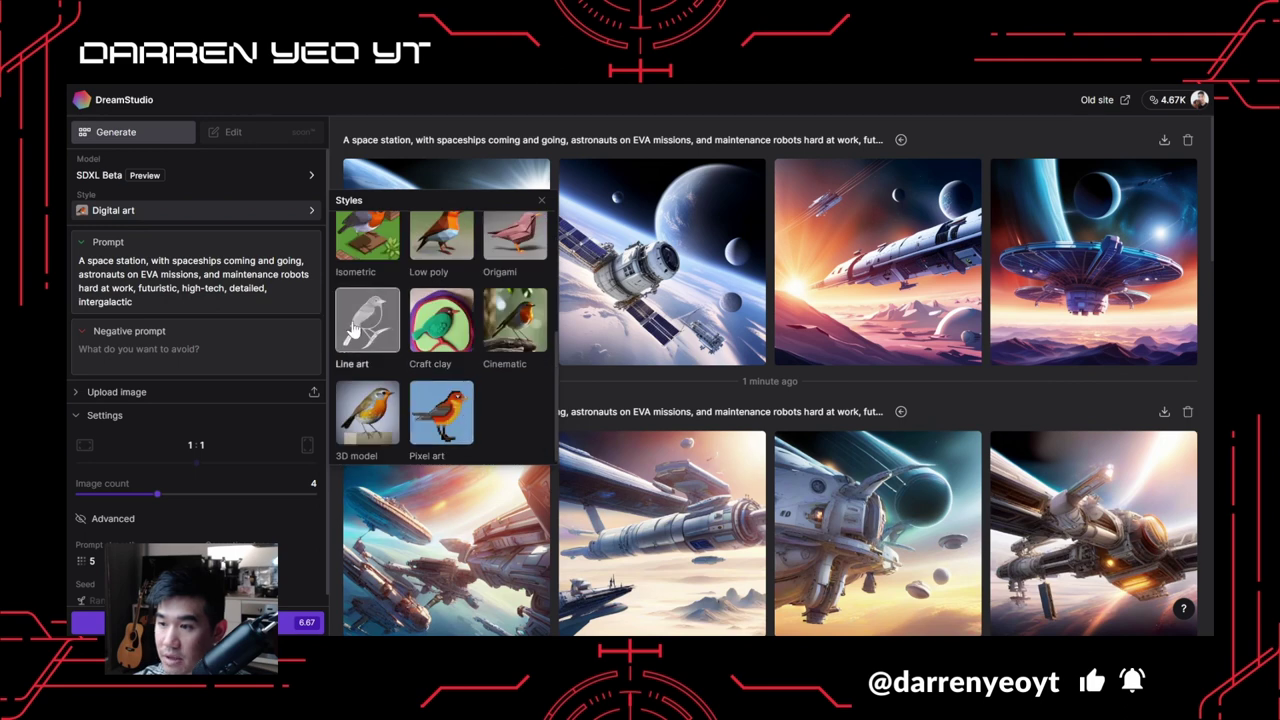
click(300, 561)
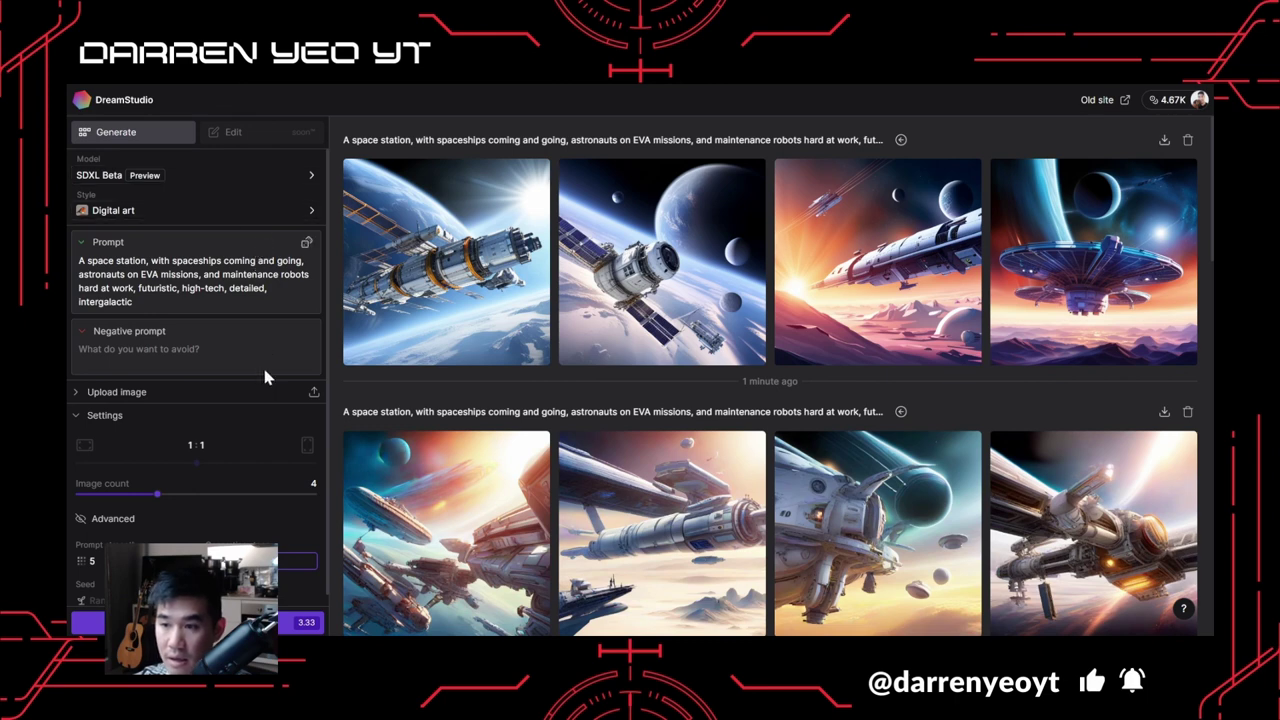
click(257, 214)
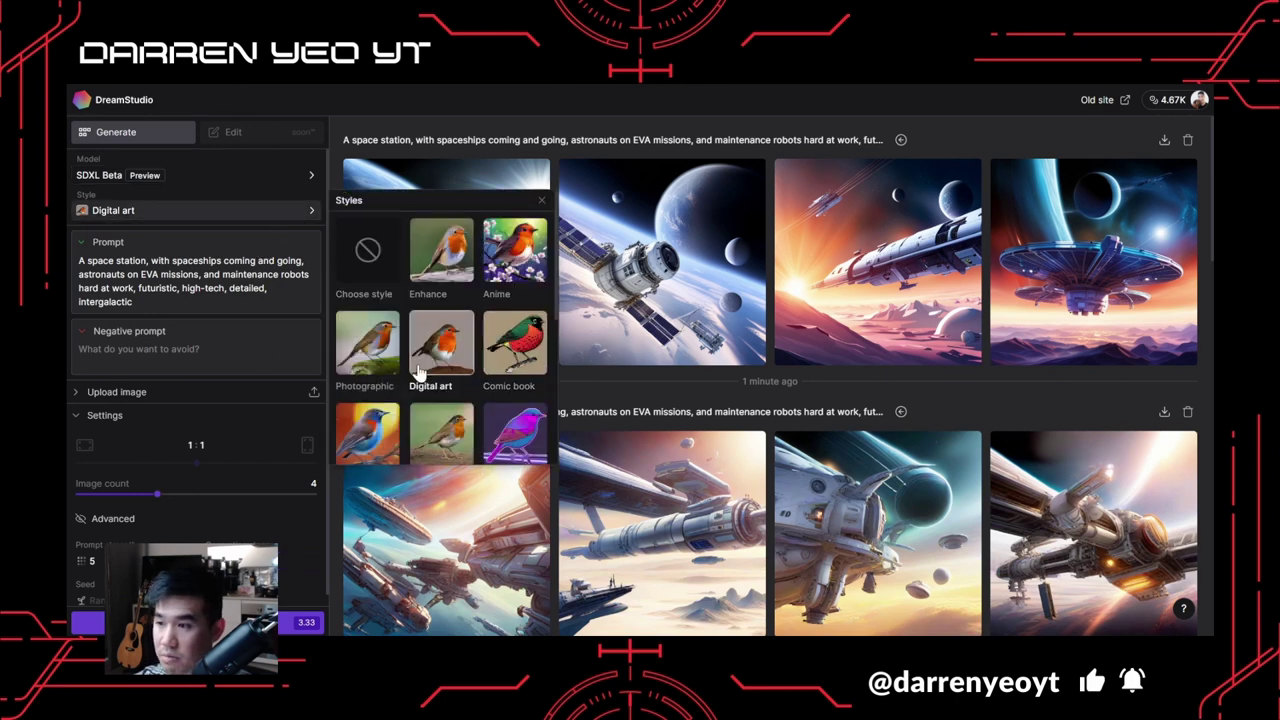
scroll(418, 400, down, 3)
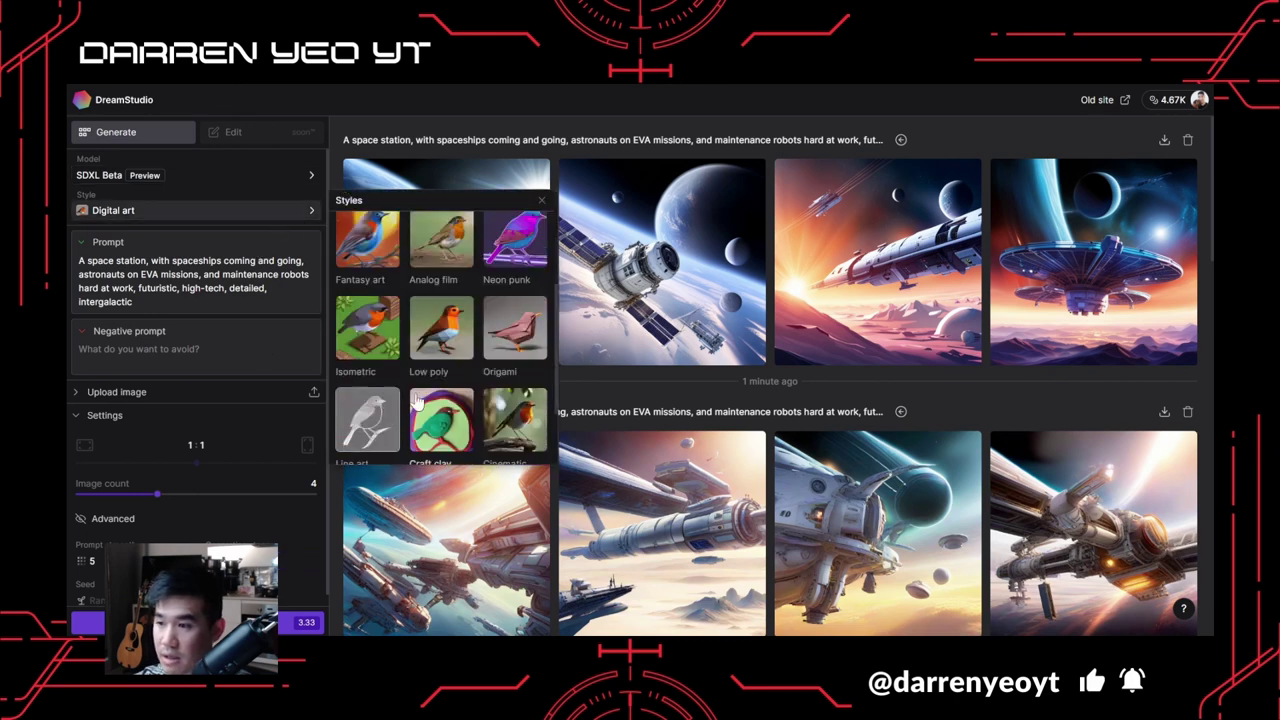
click(445, 338)
click(300, 622)
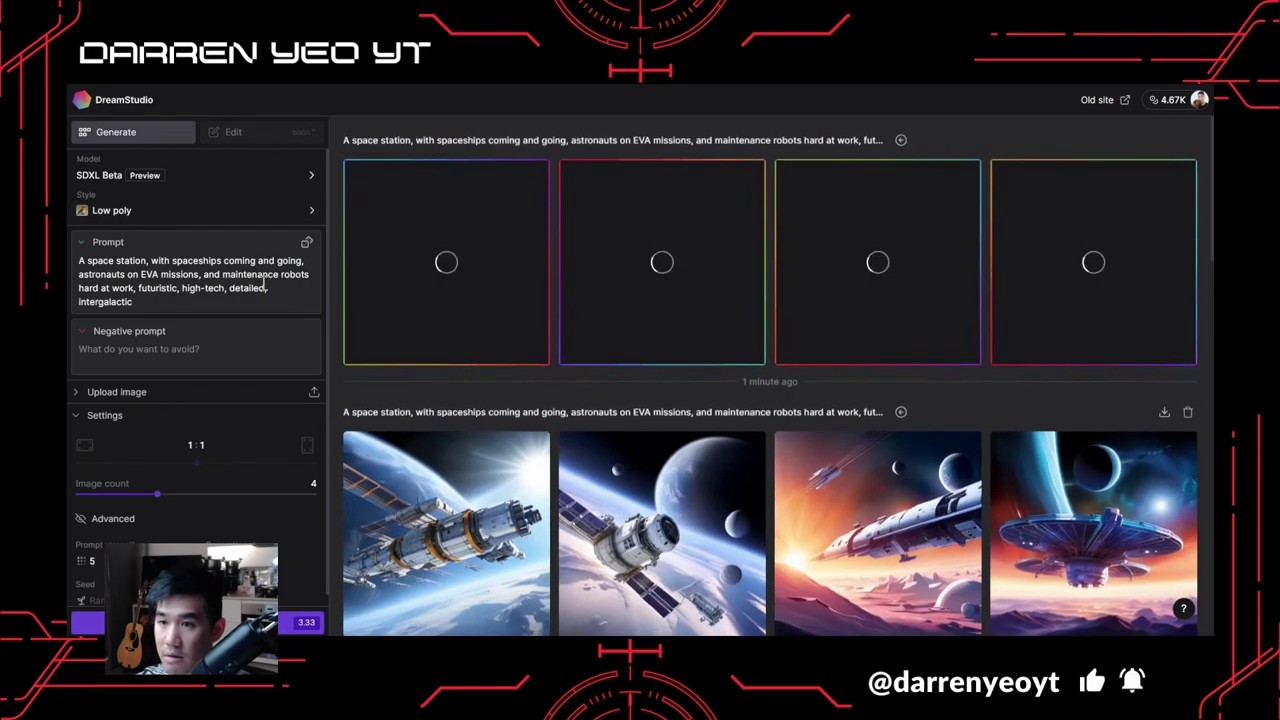
Generate four space station images in the 3D model style with the same prompt and settings.
click(305, 214)
scroll(383, 412, down, 3)
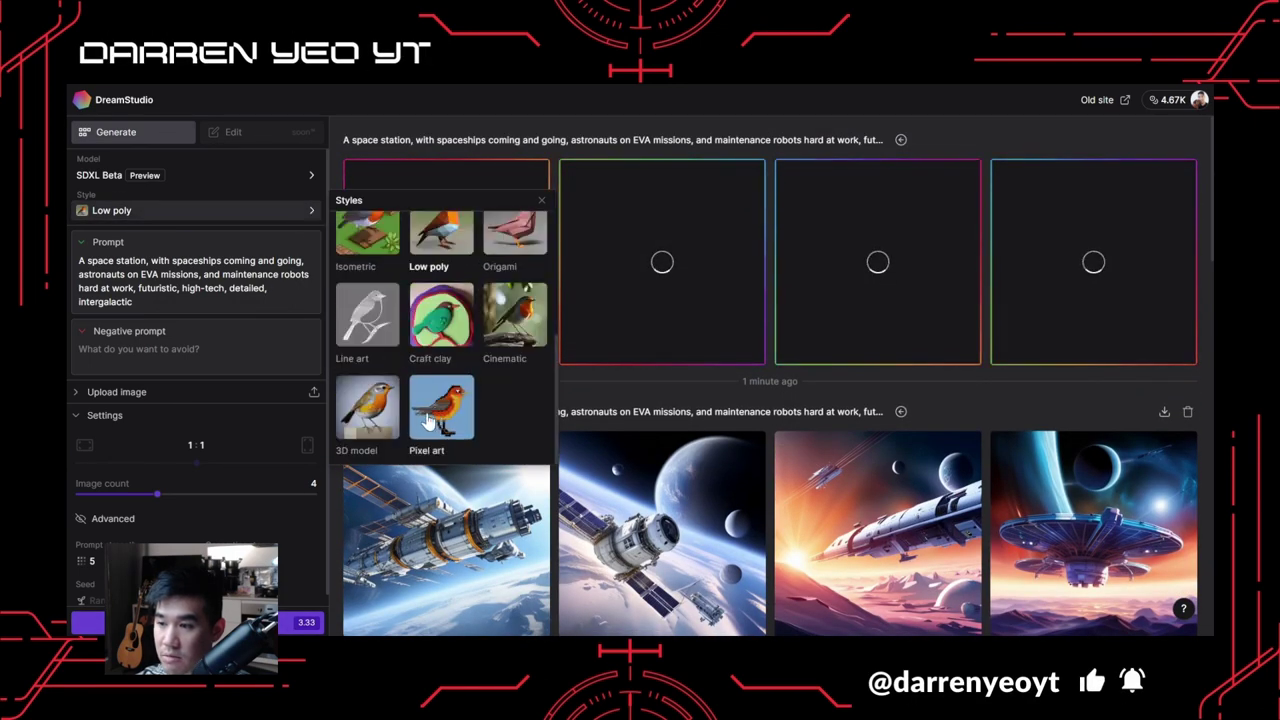
click(383, 412)
click(300, 622)
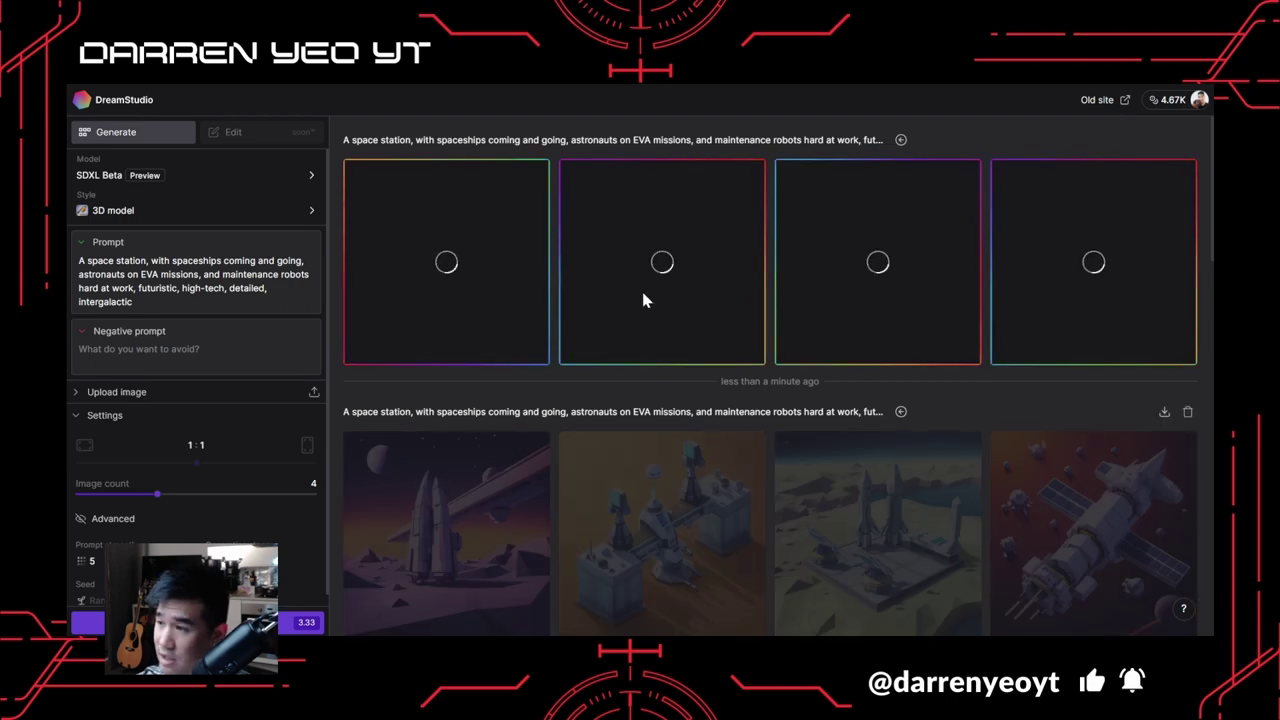
View the first and fourth Low poly images enlarged and examine their generation details, including the seed.
scroll(655, 447, down, 1)
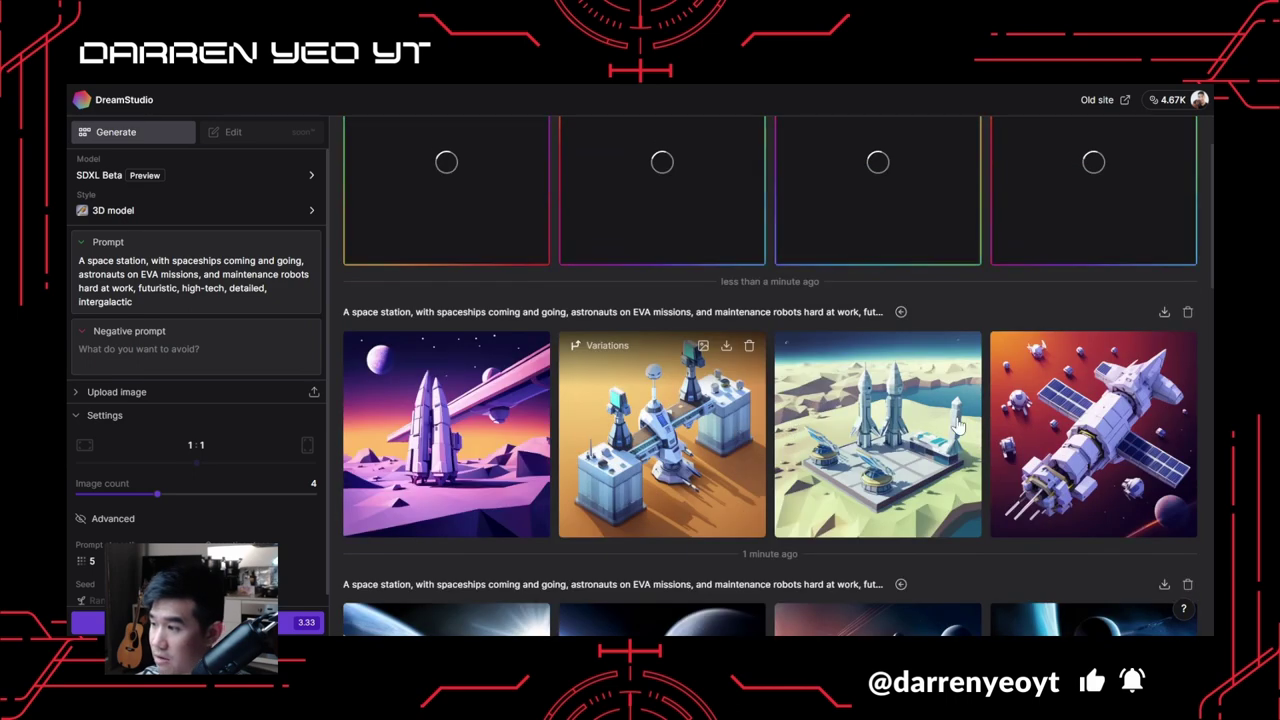
click(466, 433)
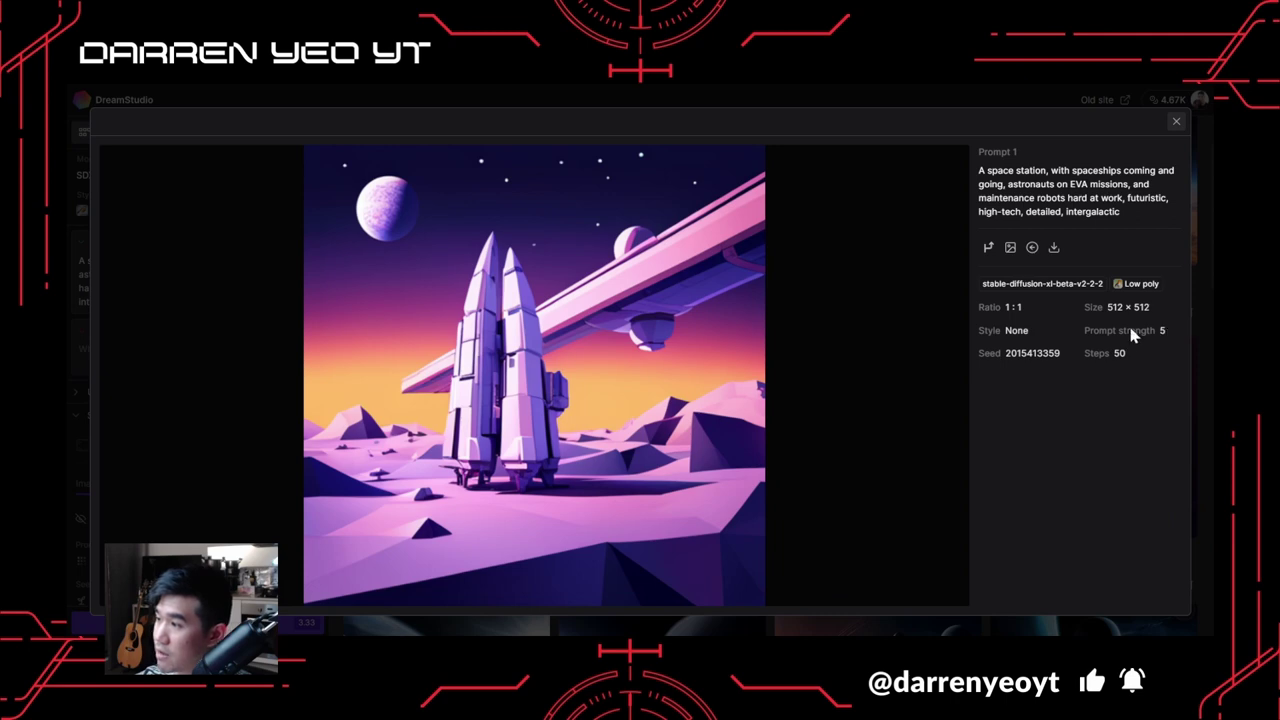
click(1176, 124)
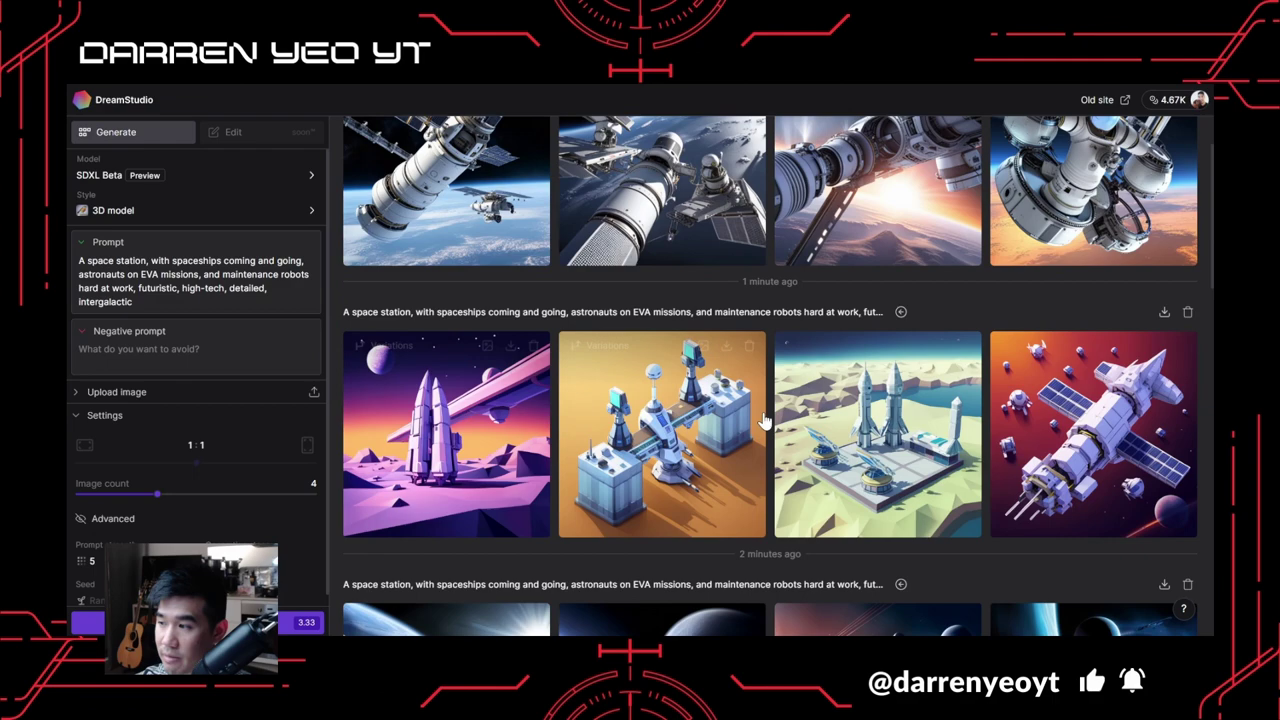
click(1010, 430)
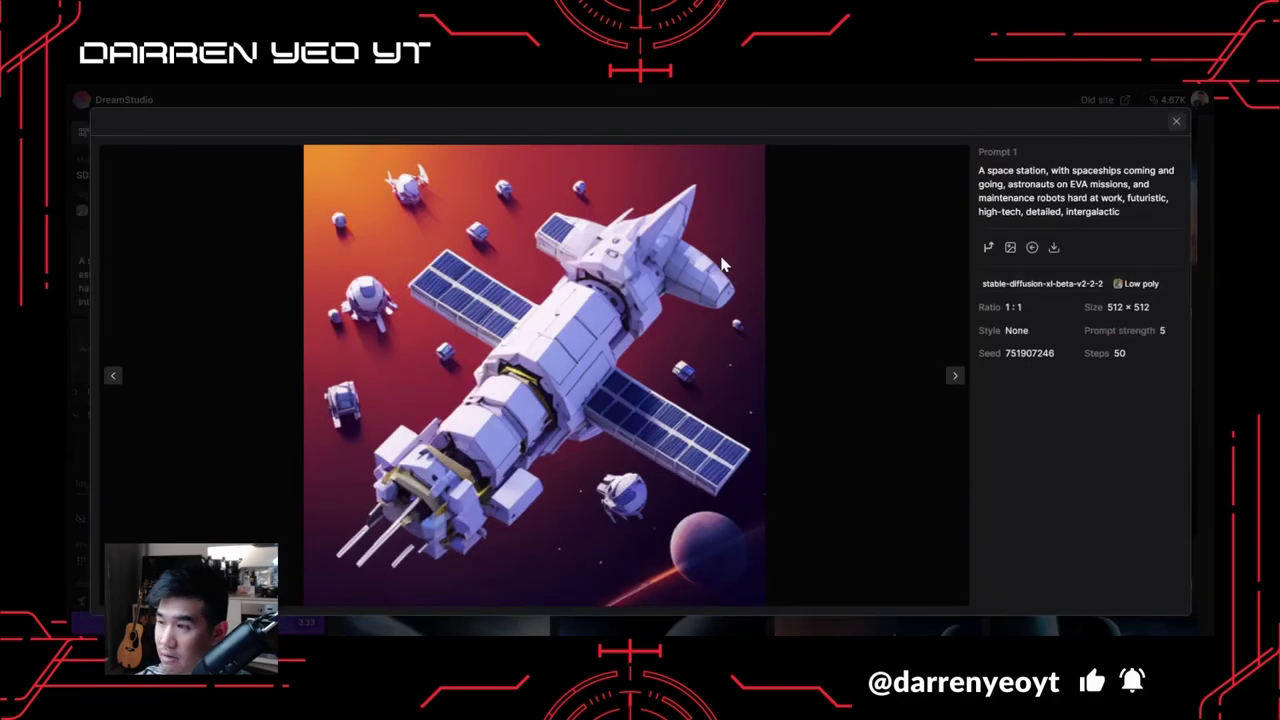
double_click(1022, 356)
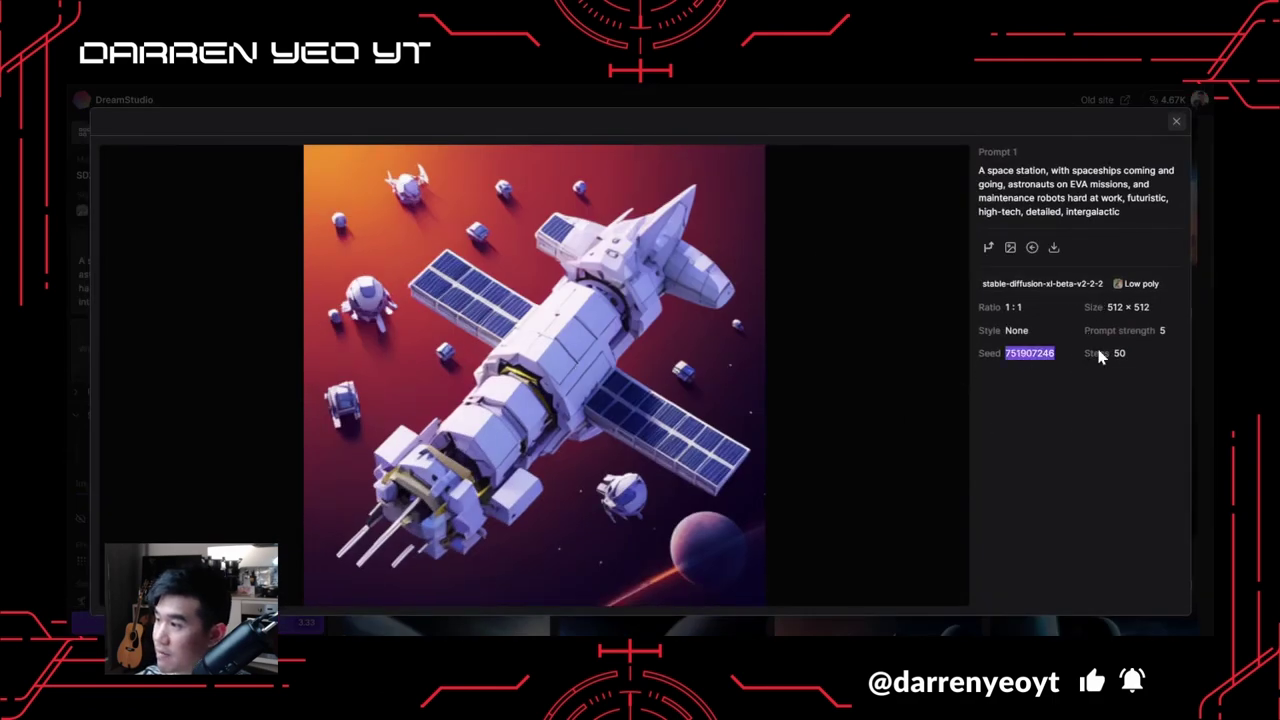
click(1016, 333)
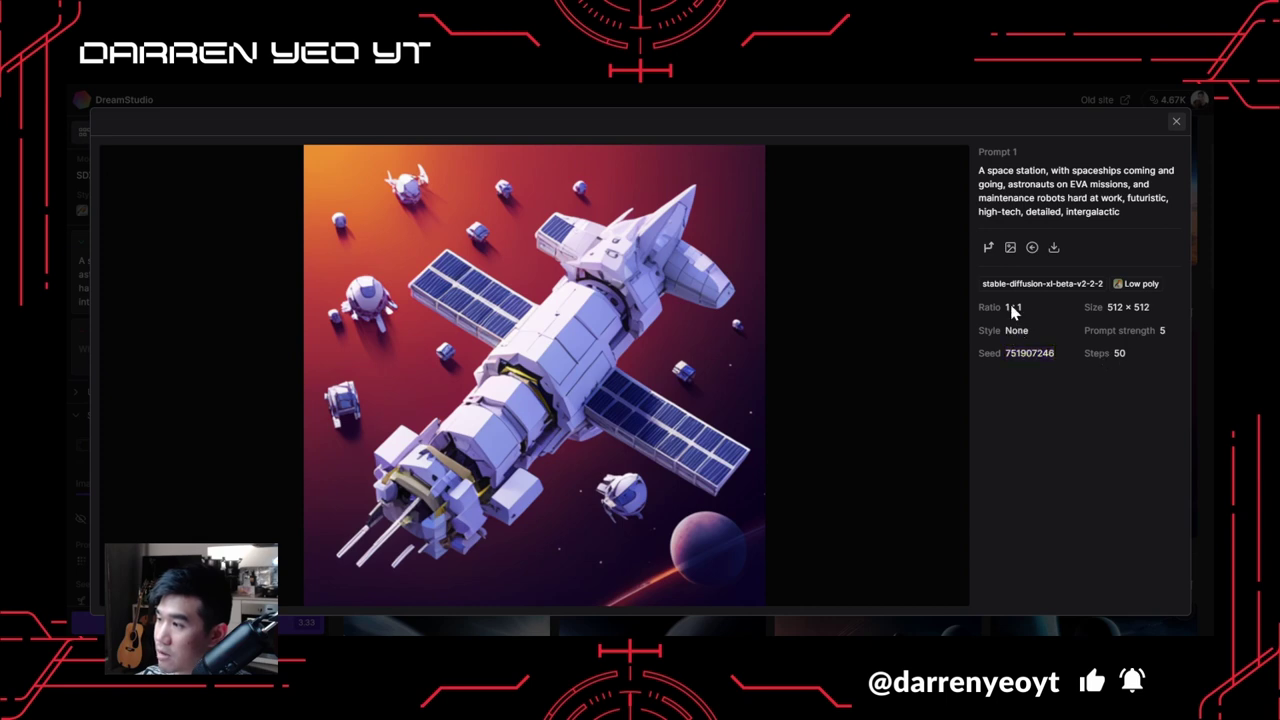
click(1176, 121)
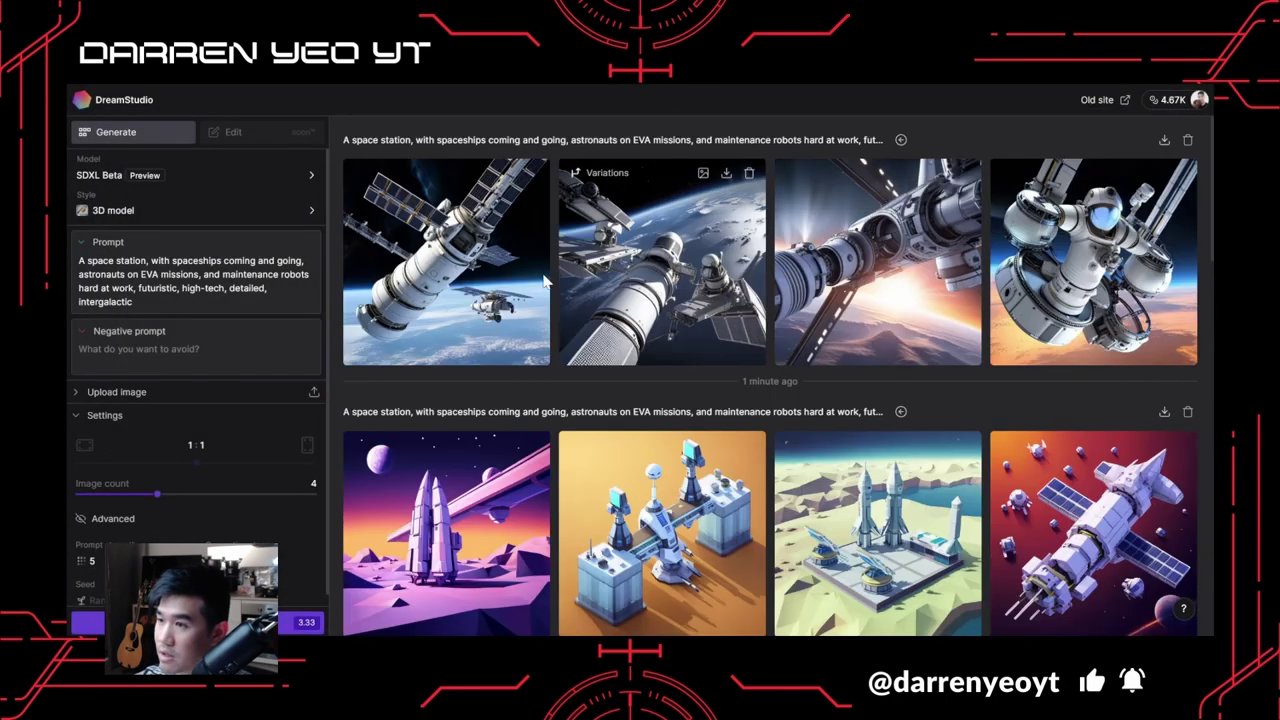
View the first and fourth 3D model space station images enlarged.
click(460, 266)
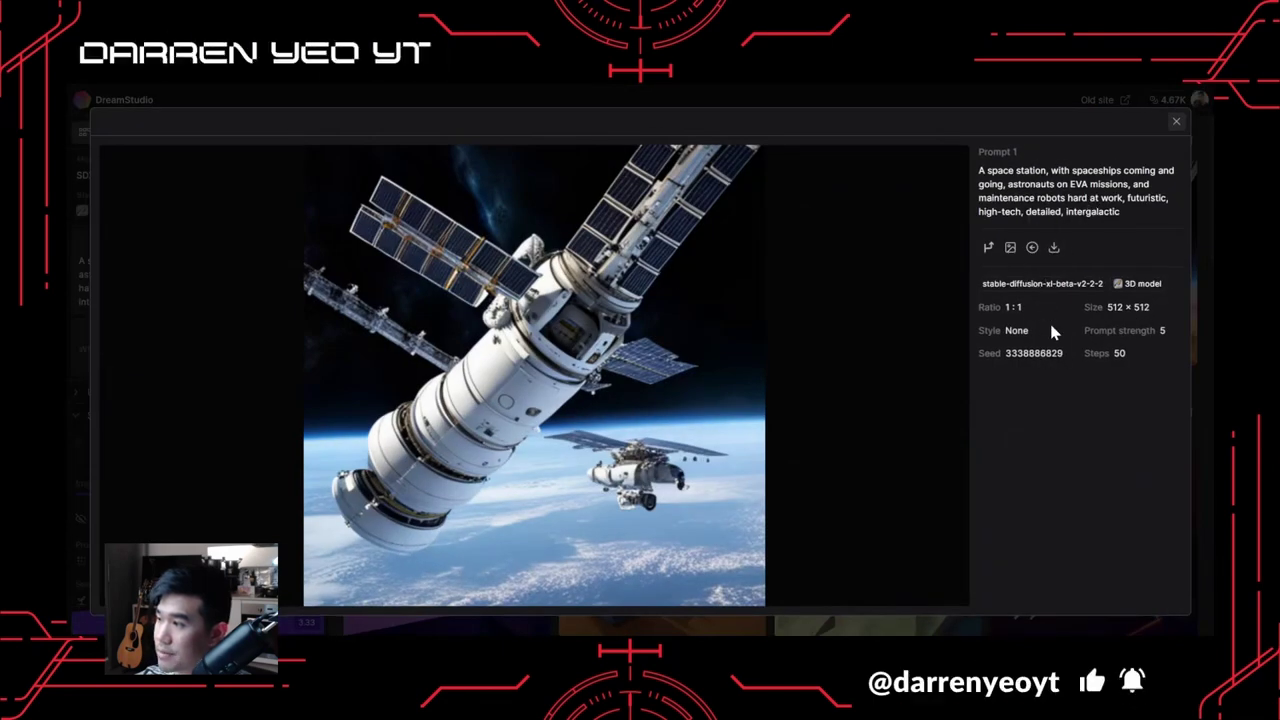
click(1176, 121)
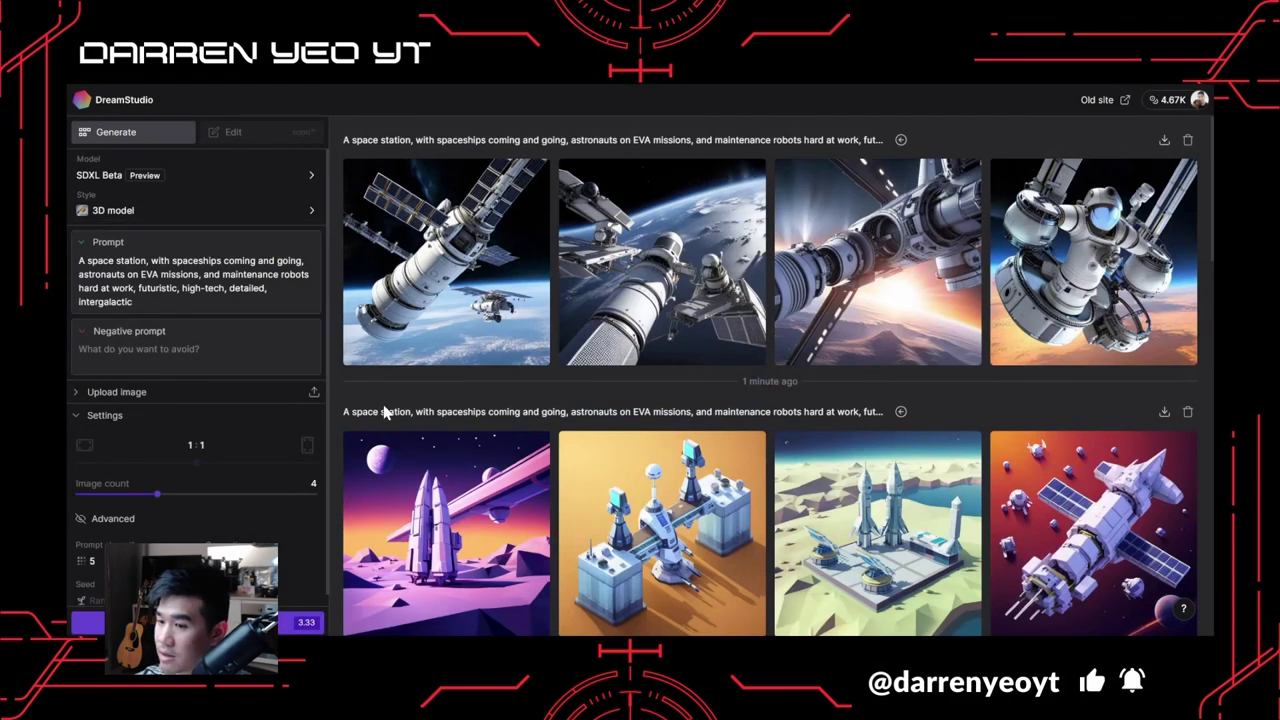
click(1093, 260)
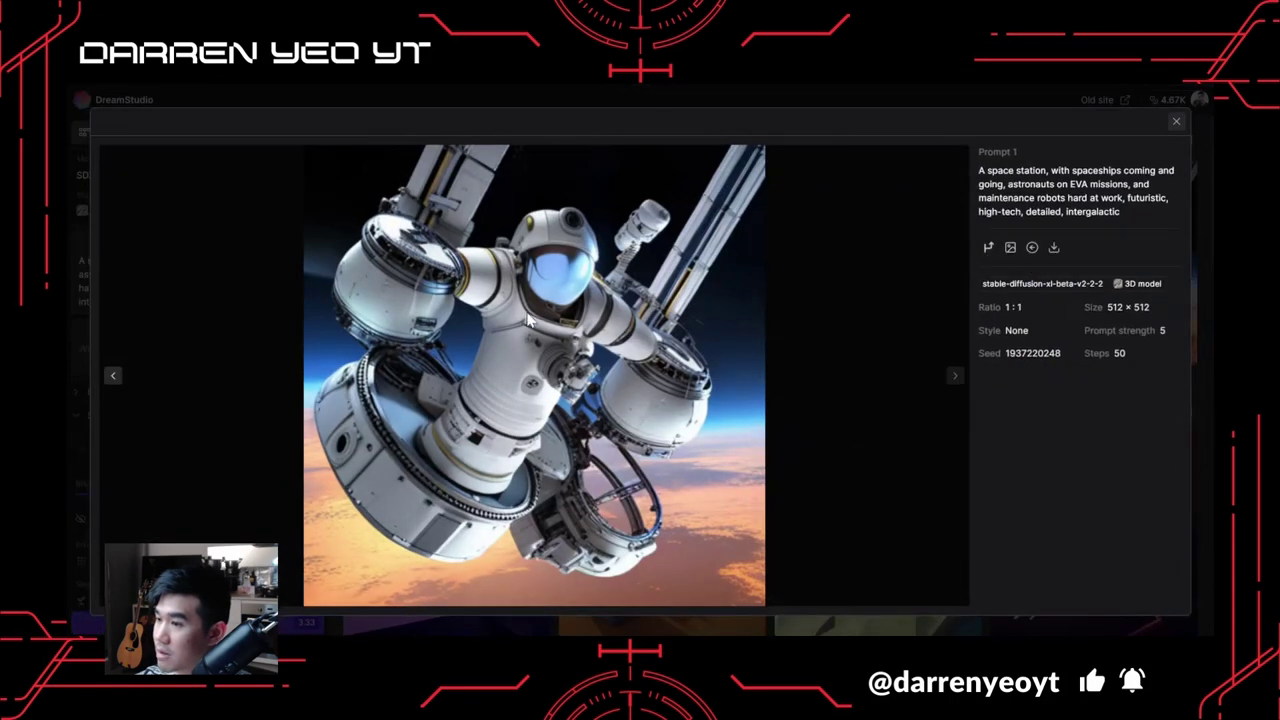
click(1176, 121)
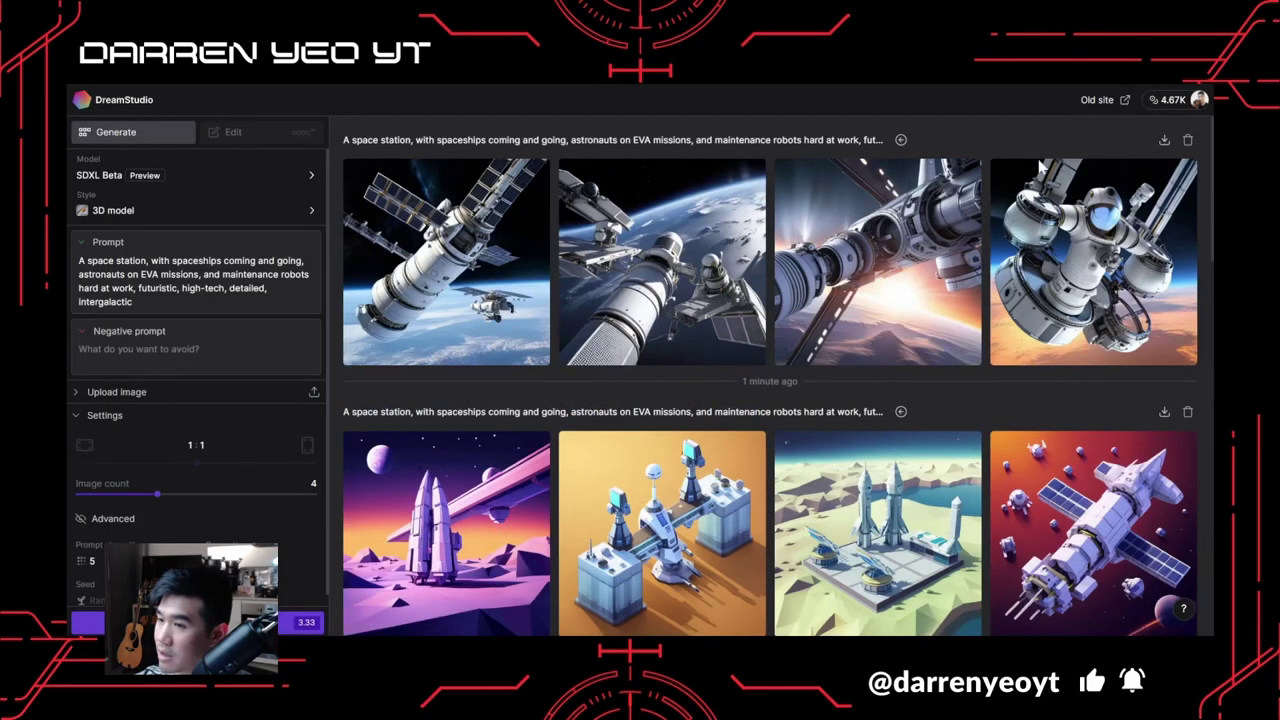
Switch the style to Pixel art and generate four space station images.
click(314, 213)
scroll(466, 398, down, 4)
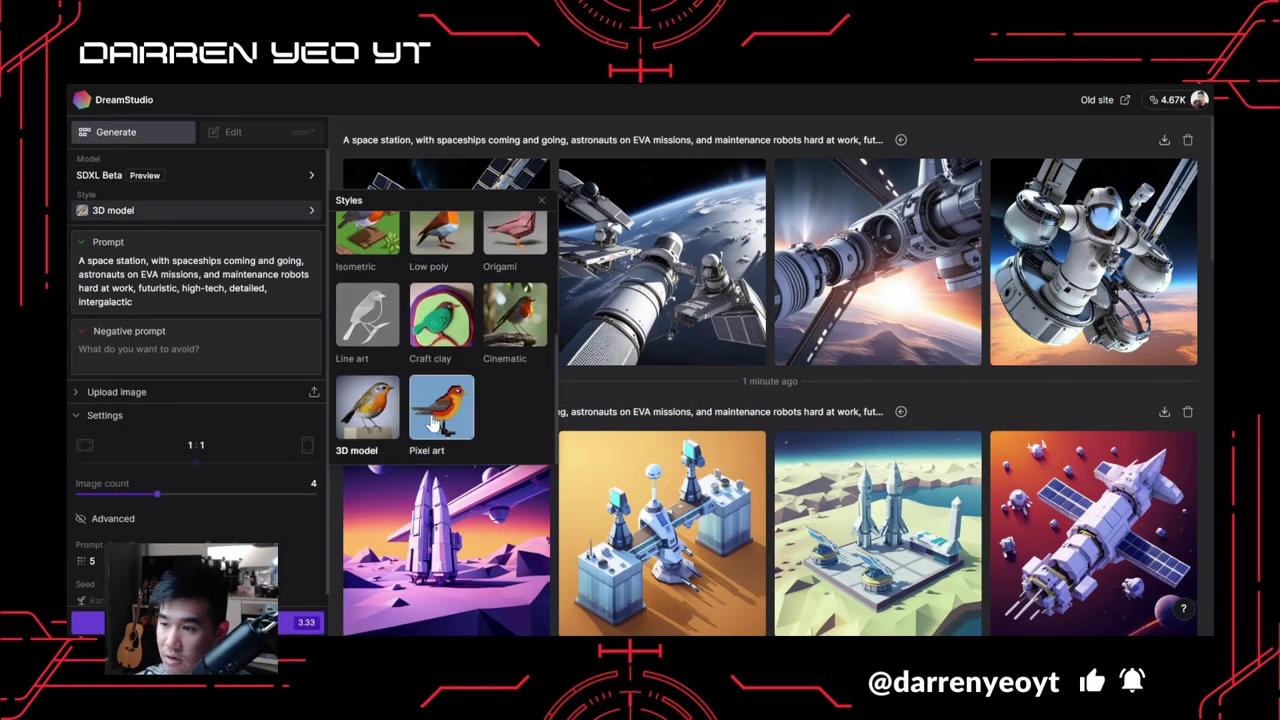
click(460, 405)
click(190, 622)
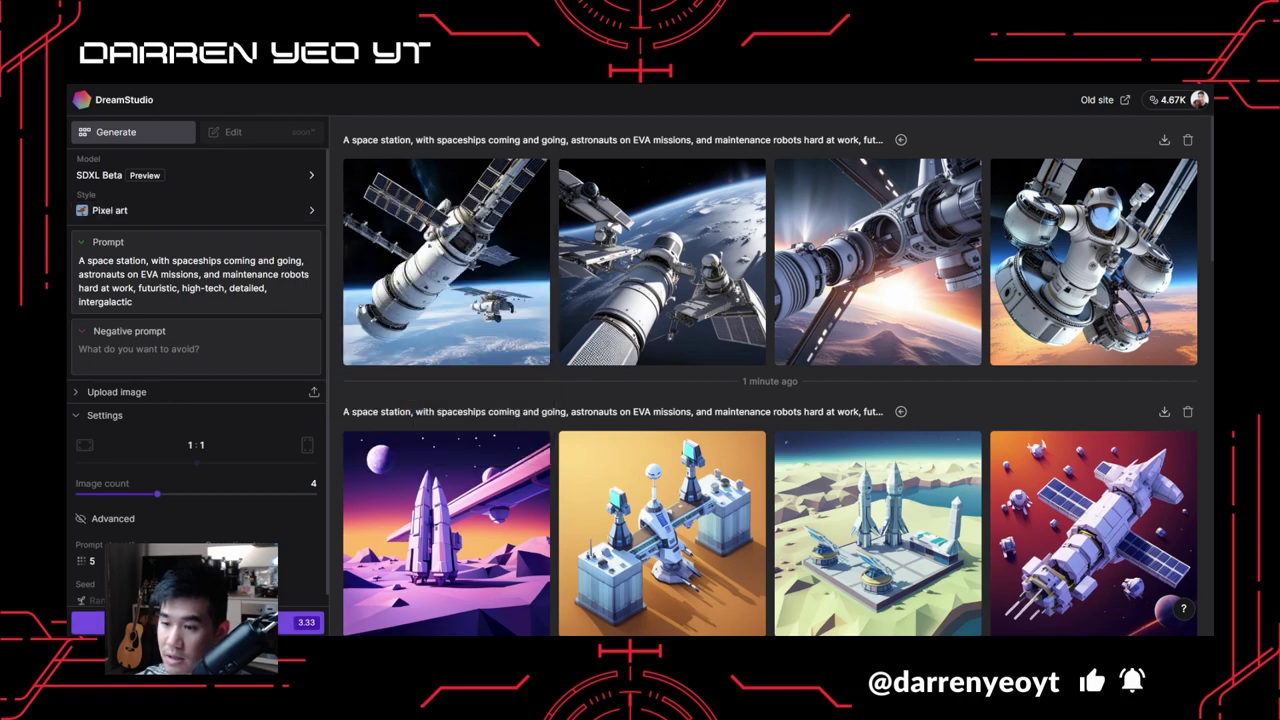
Switch the style to Comic book and generate four more space station images.
click(311, 210)
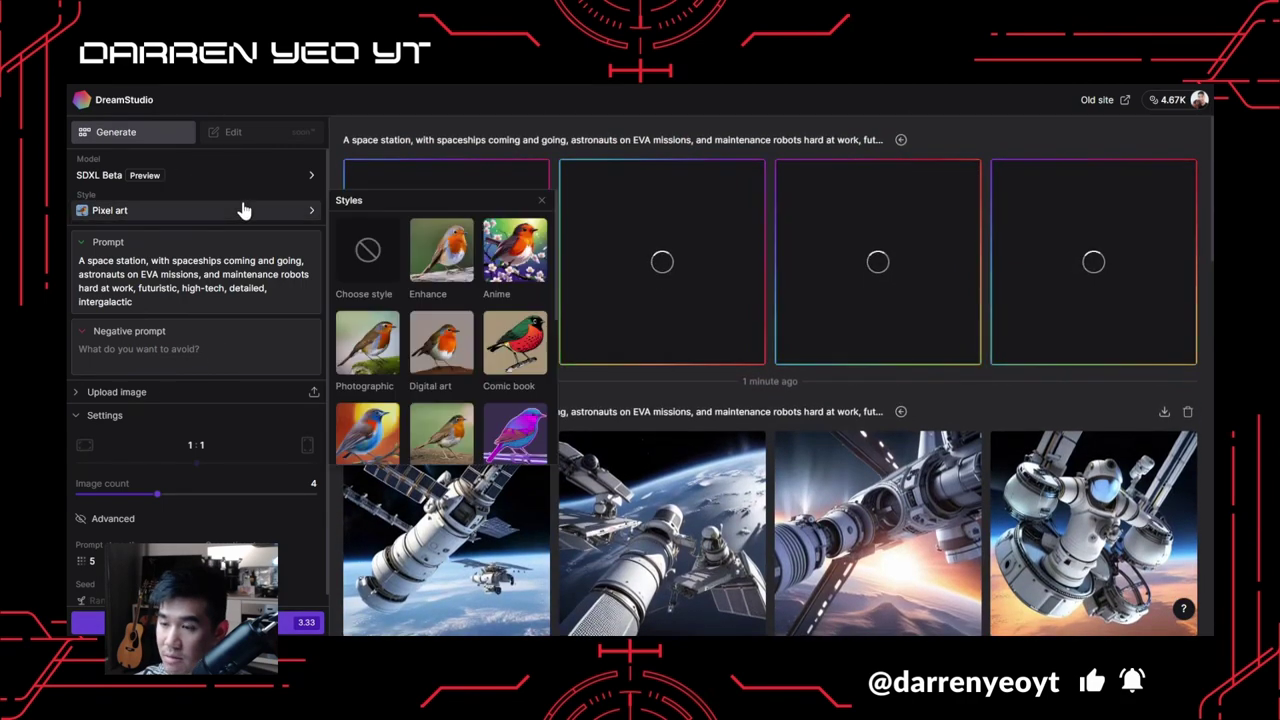
click(515, 343)
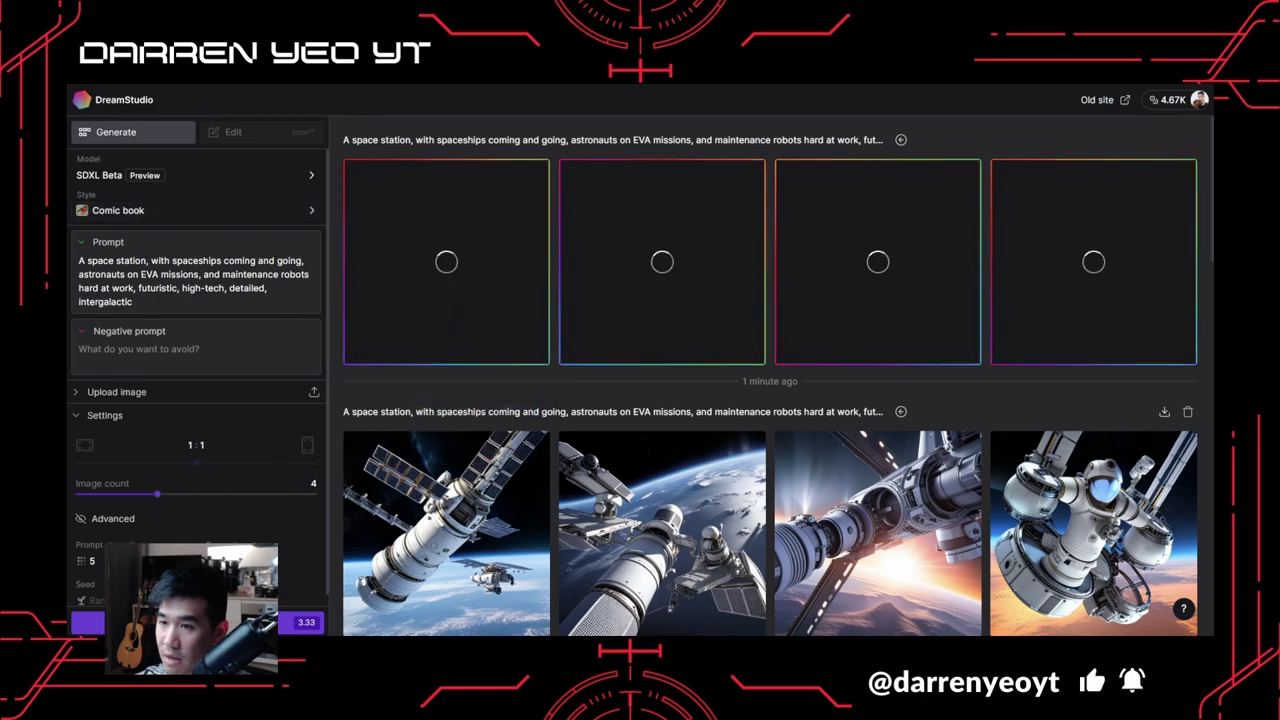
click(295, 622)
scroll(451, 334, up, 1)
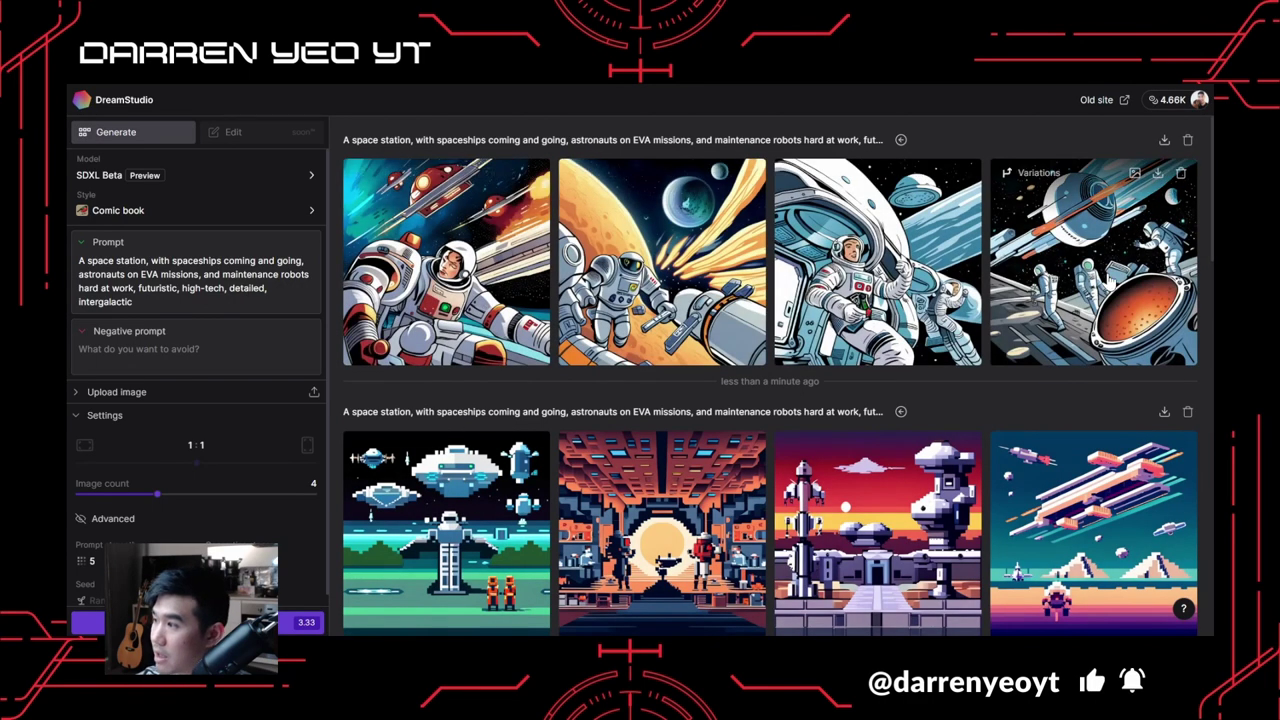
View the third and fourth Comic book images enlarged to examine the astronauts and scene details.
click(880, 270)
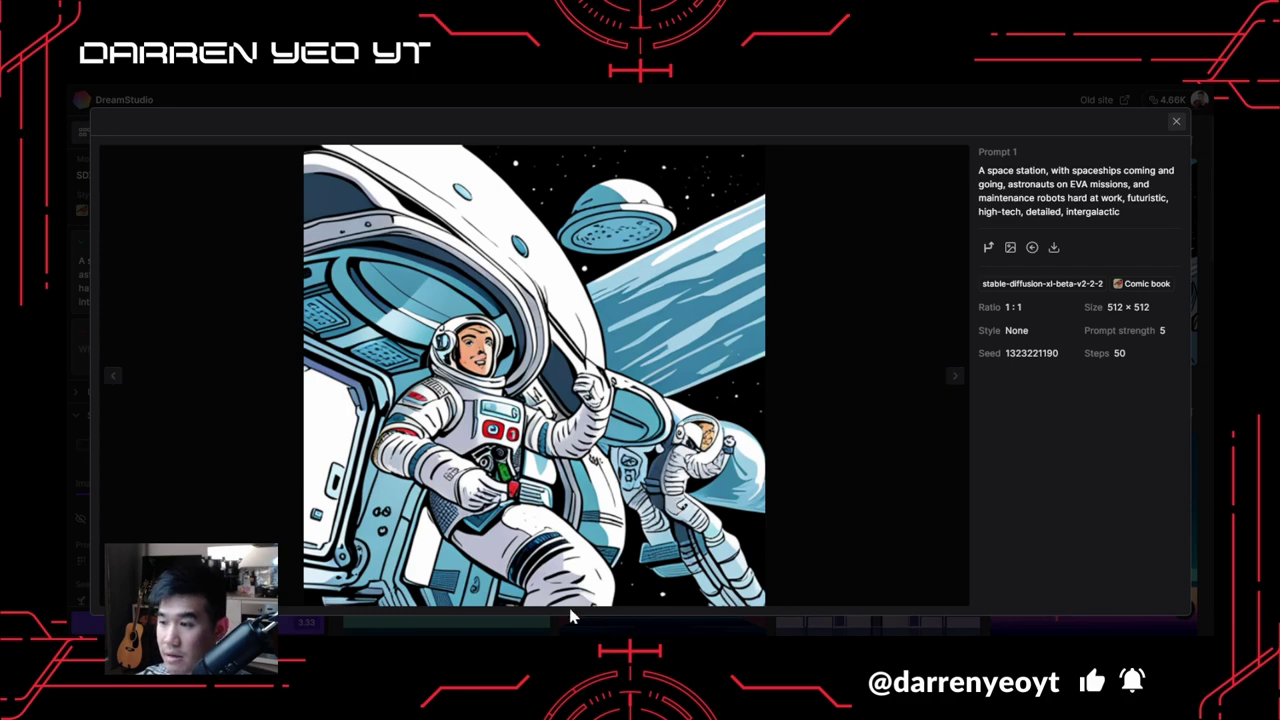
click(87, 104)
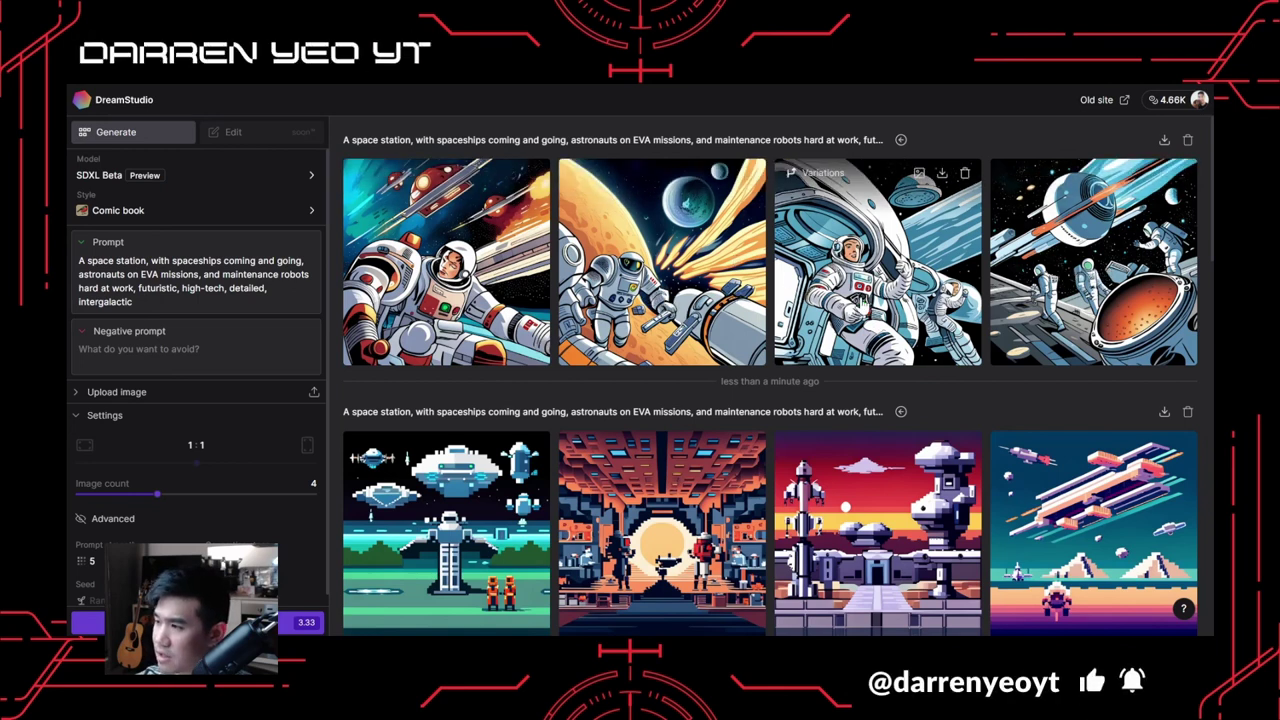
click(1073, 313)
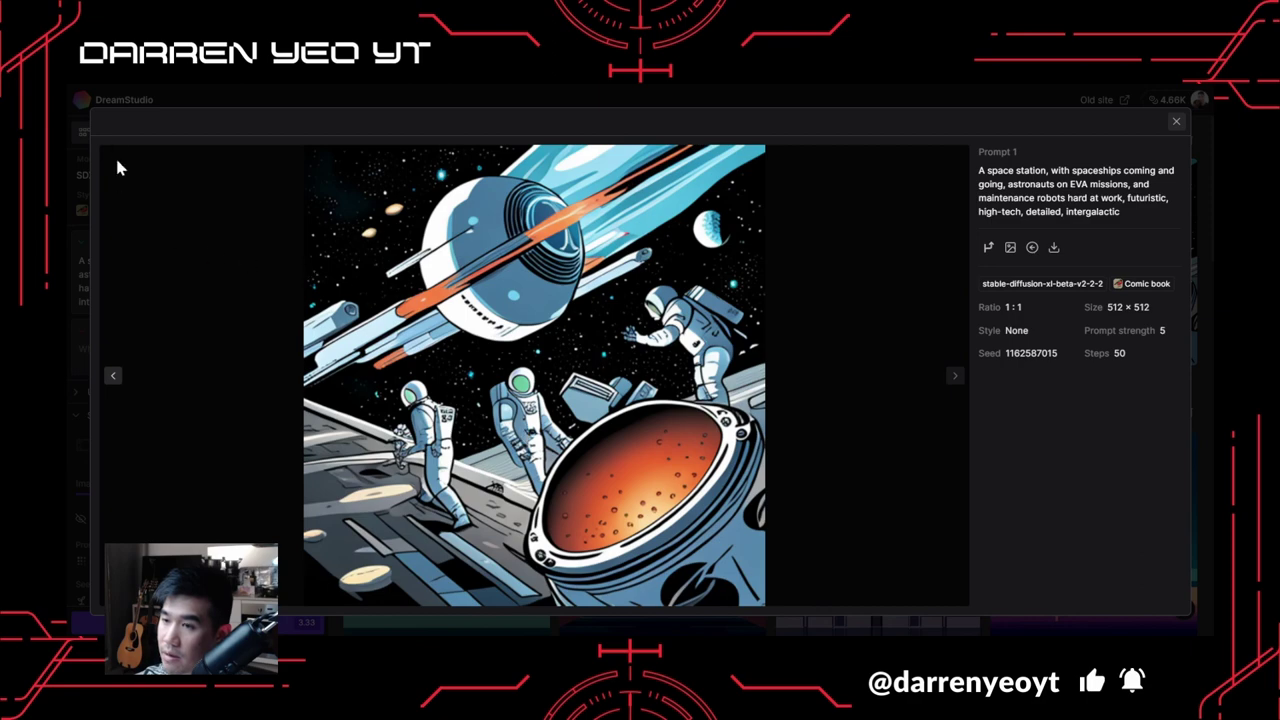
key(Escape)
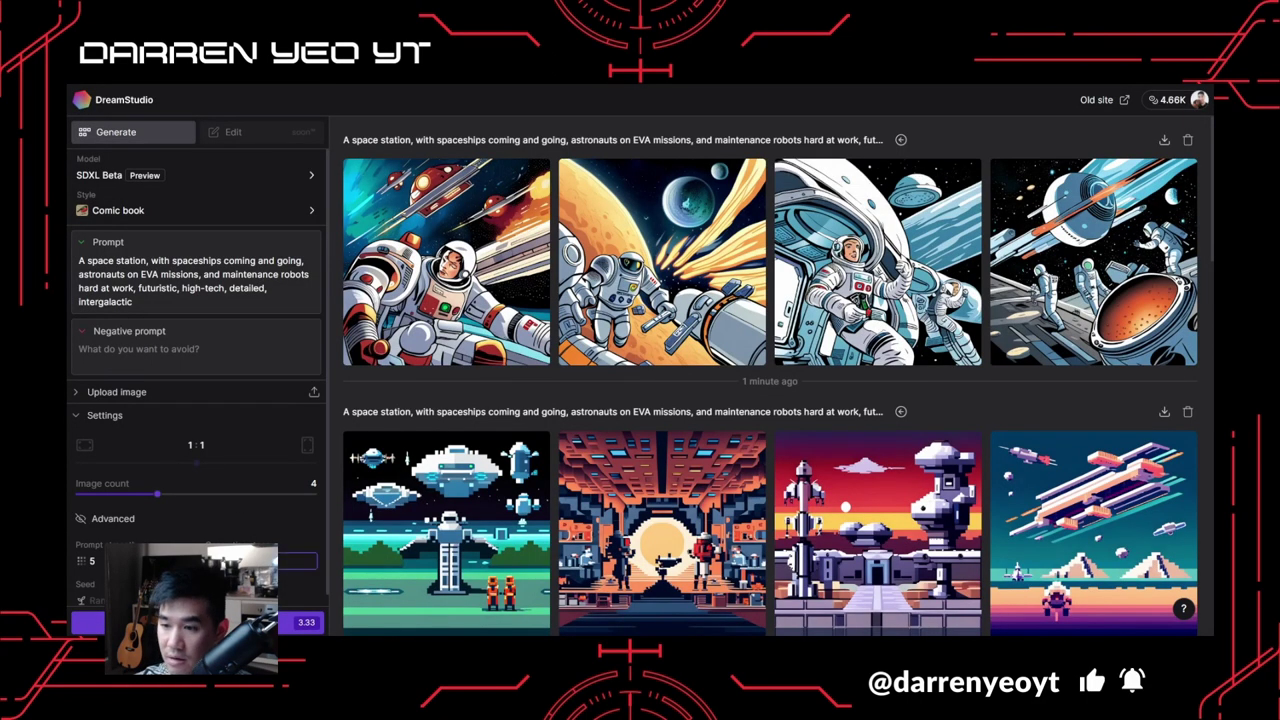
Raise the generation steps to 100 and generate four Comic book space station images.
drag(200, 575, 260, 575)
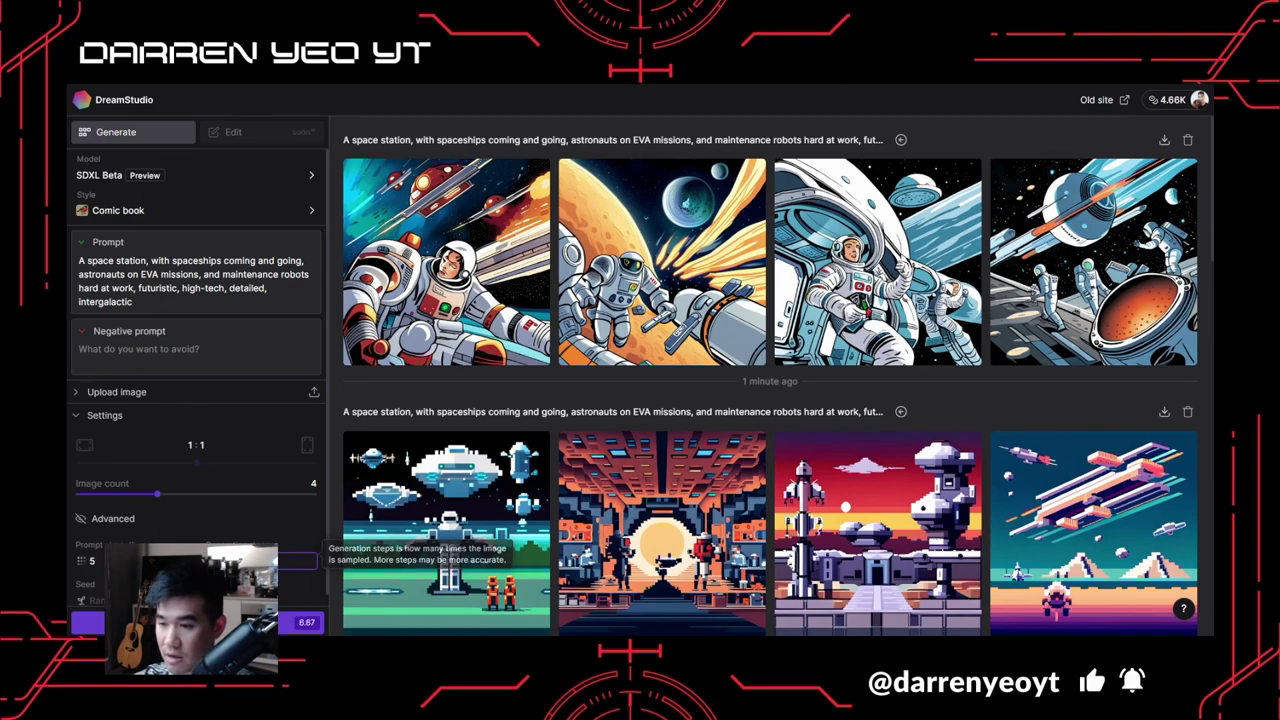
click(200, 622)
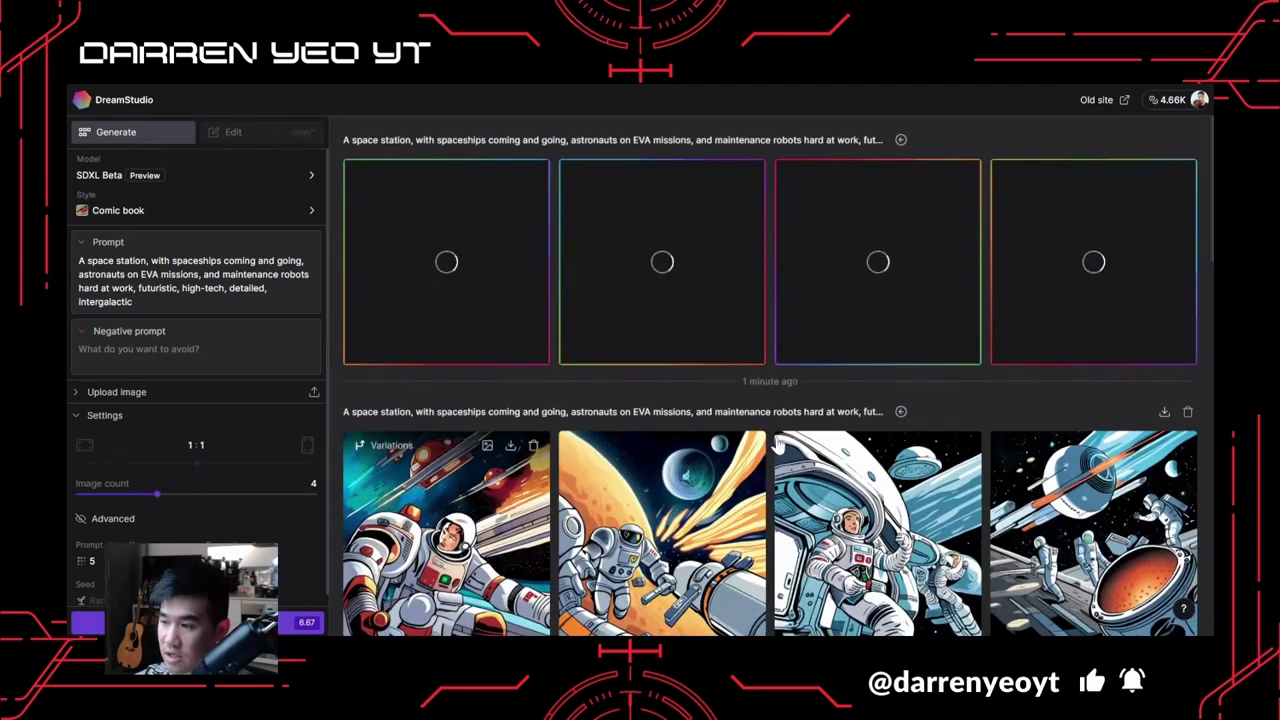
scroll(820, 440, down, 2)
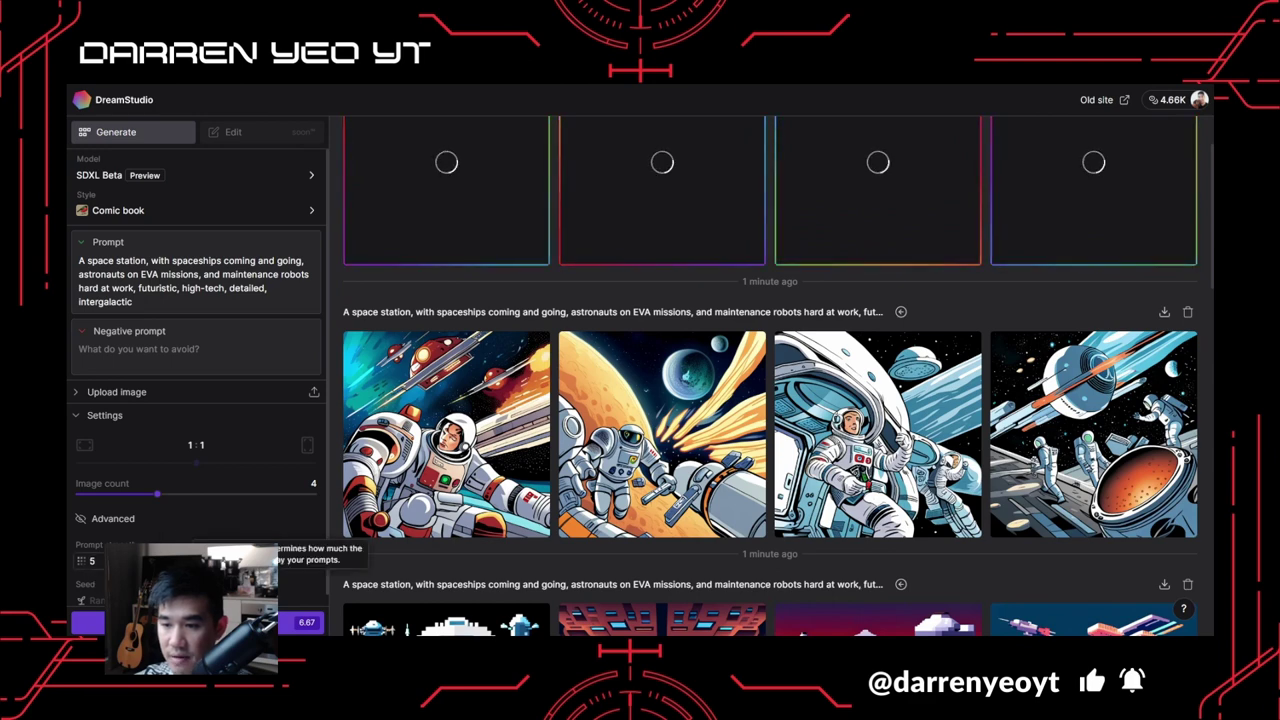
scroll(183, 482, down, 1)
scroll(209, 343, up, 1)
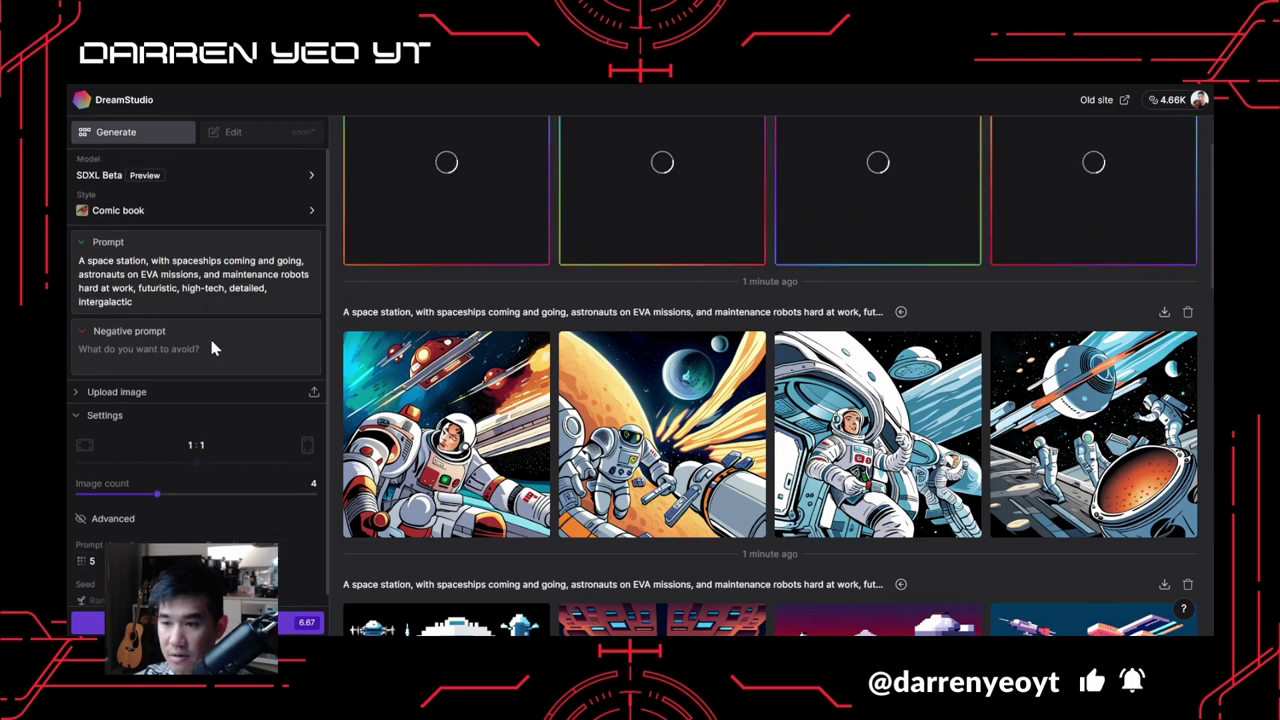
Switch the style to Origami, set the generation steps to 50 and generate four space station images.
click(305, 208)
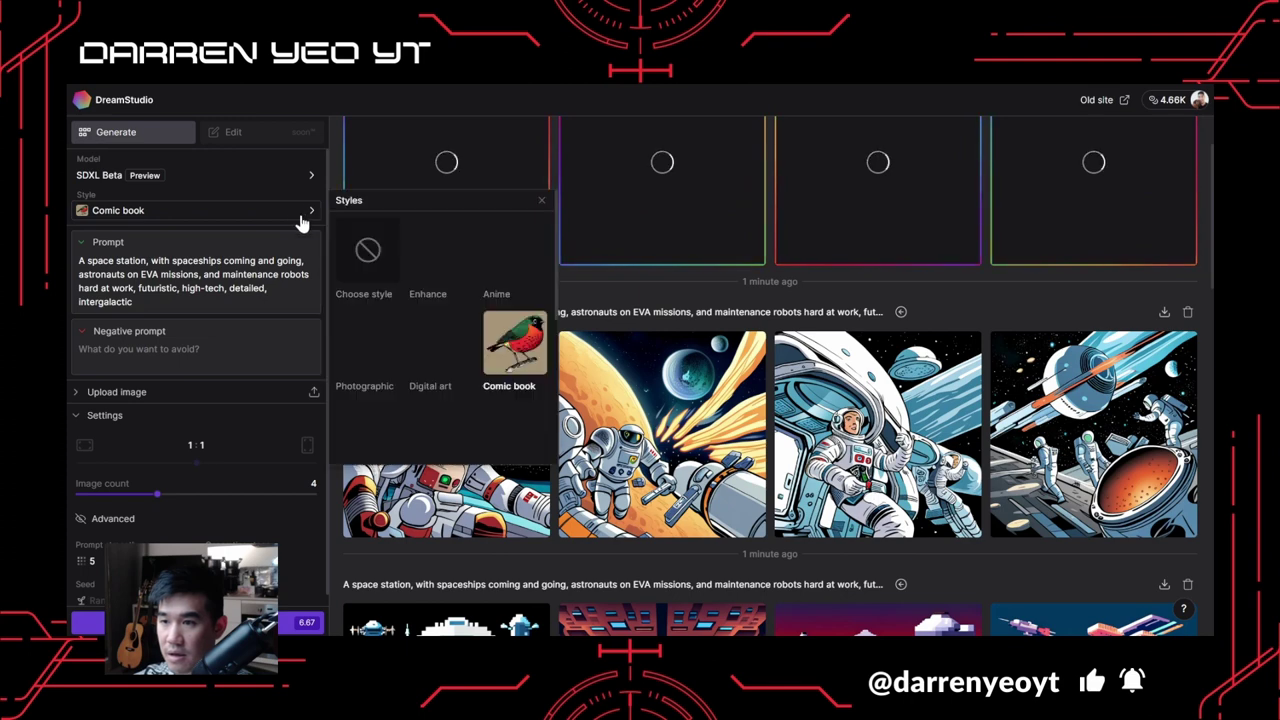
scroll(527, 352, down, 1)
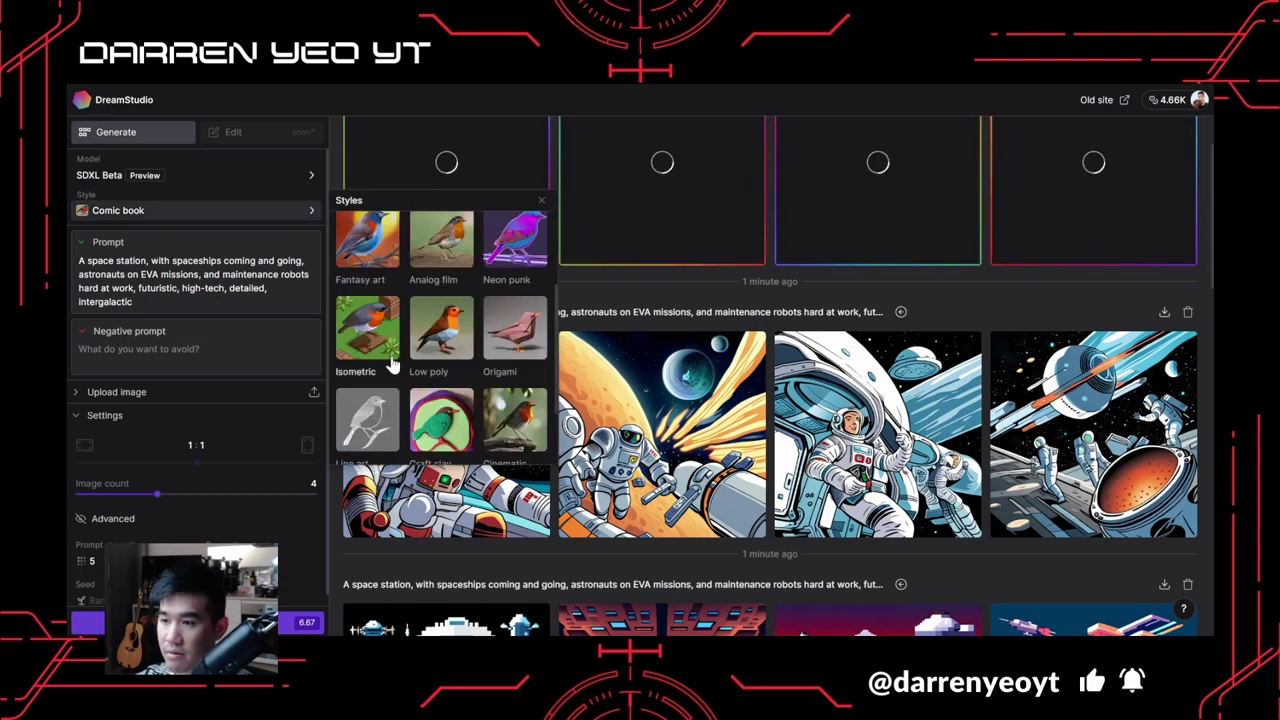
scroll(400, 340, down, 1)
scroll(470, 342, up, 1)
click(487, 340)
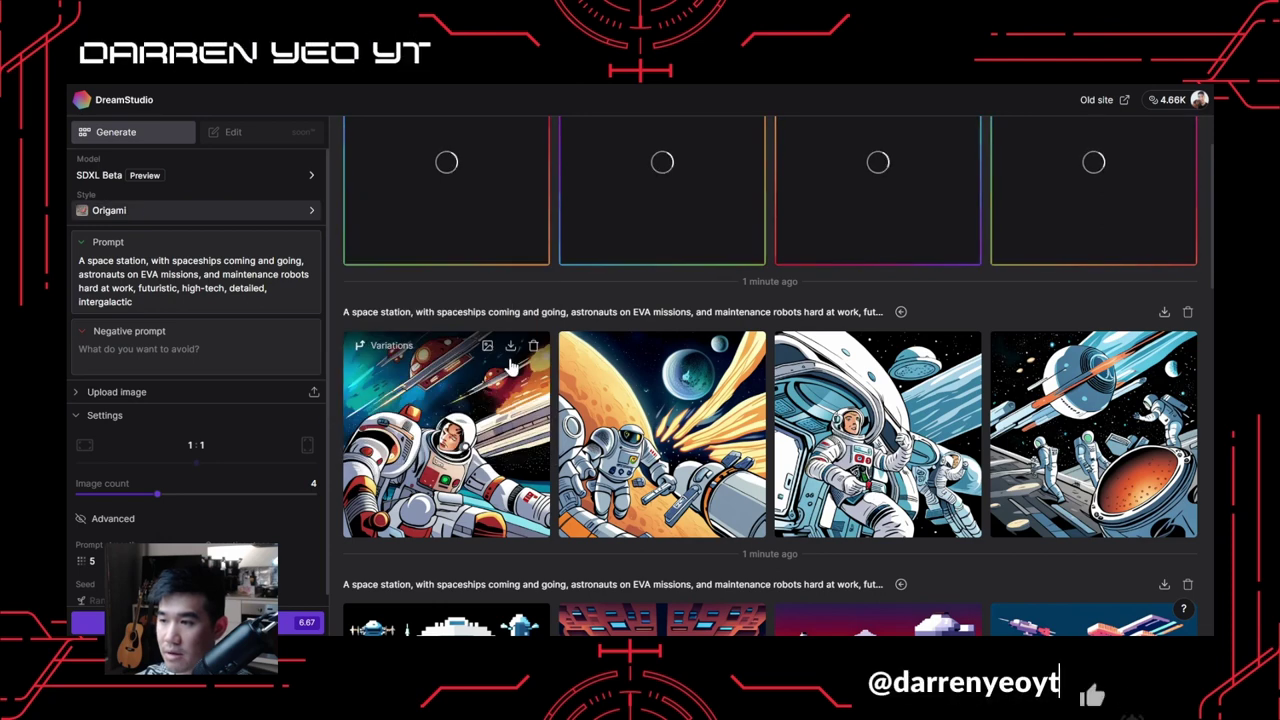
click(91, 561)
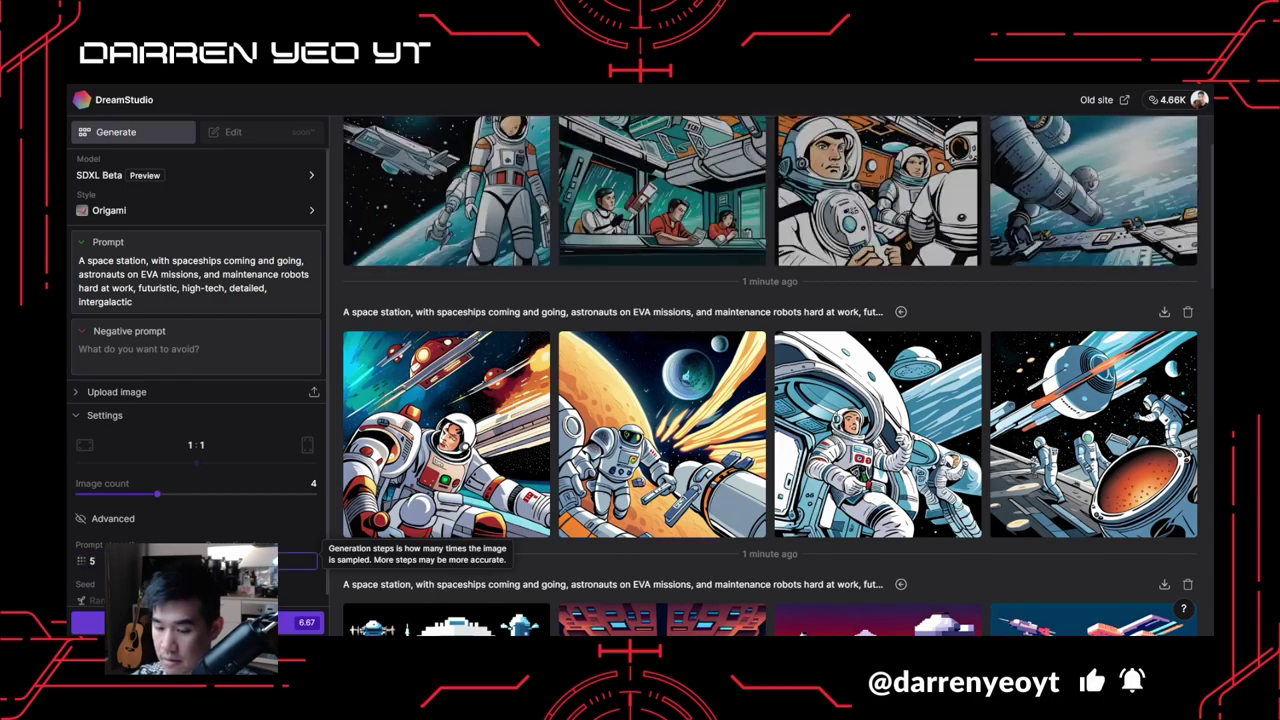
click(290, 622)
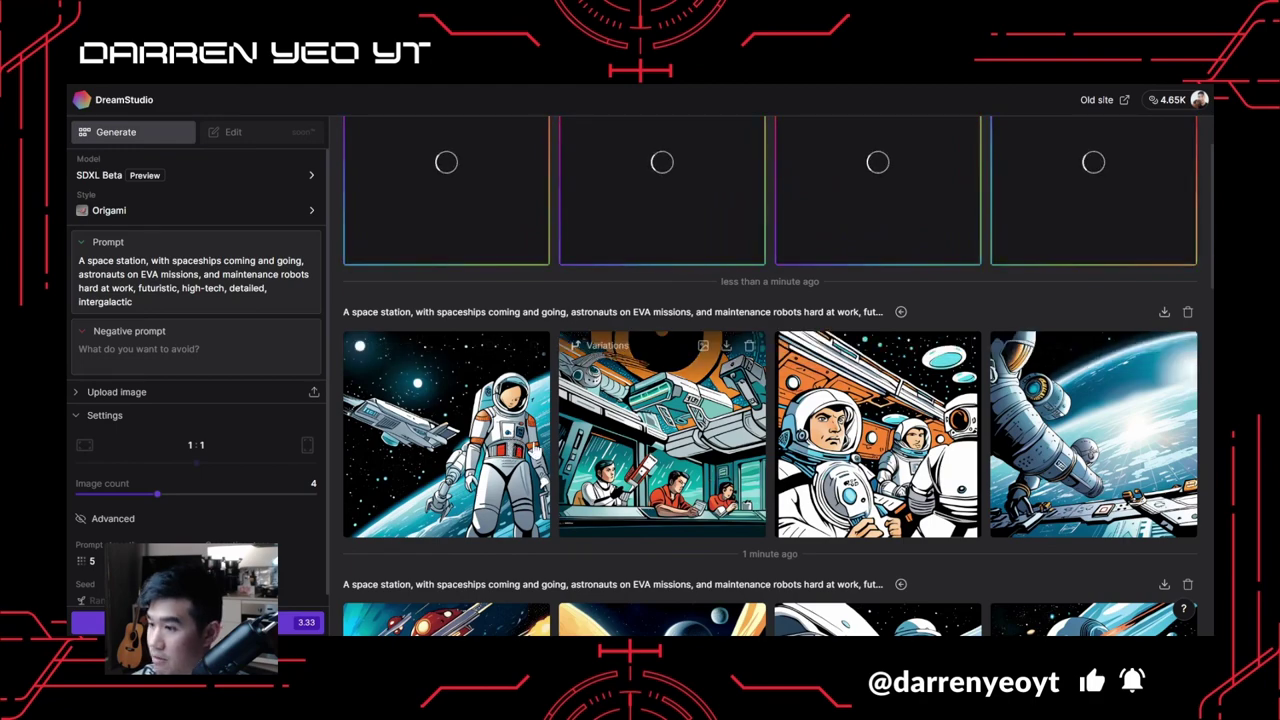
View the four 100-step Comic book images enlarged one after another to examine their detail.
click(500, 450)
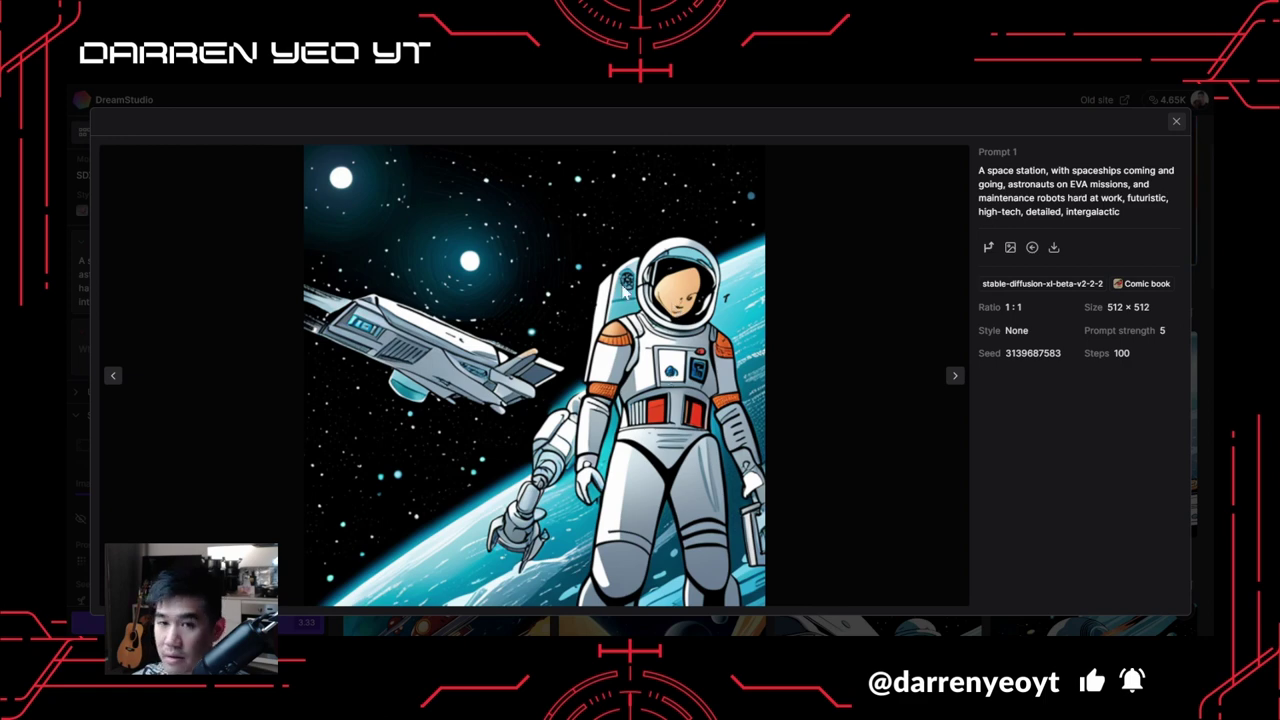
click(954, 378)
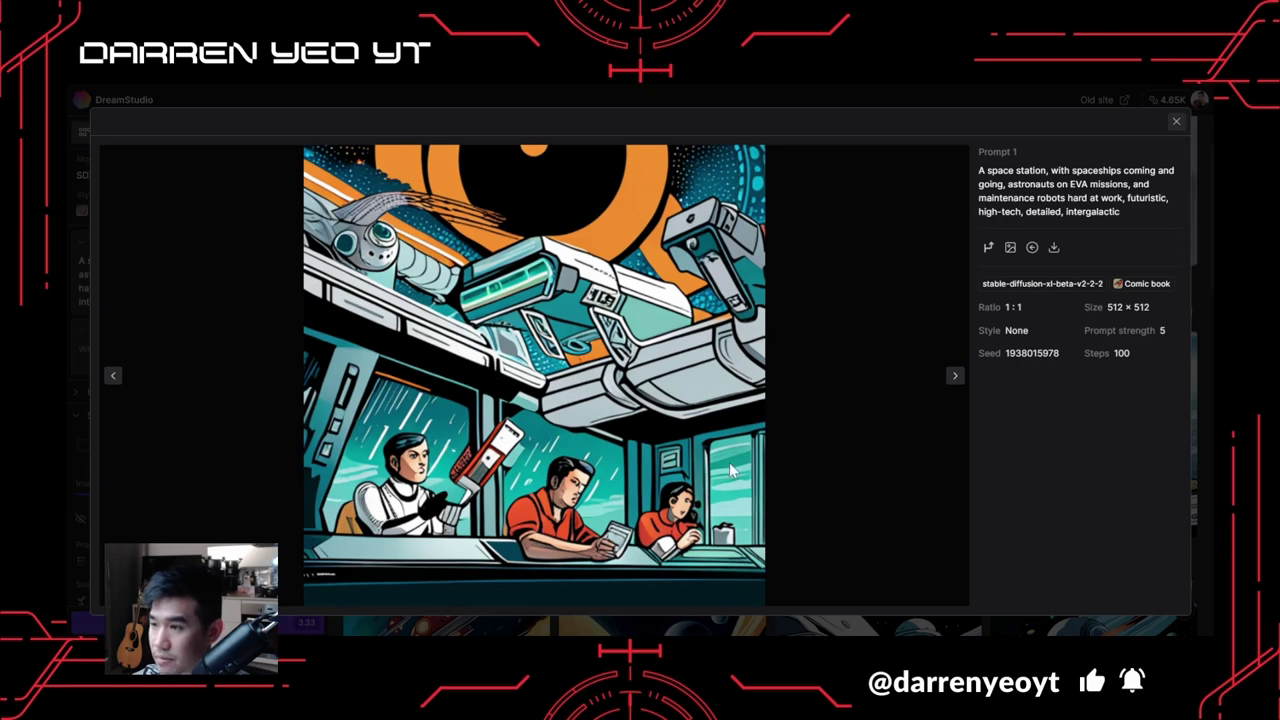
click(953, 380)
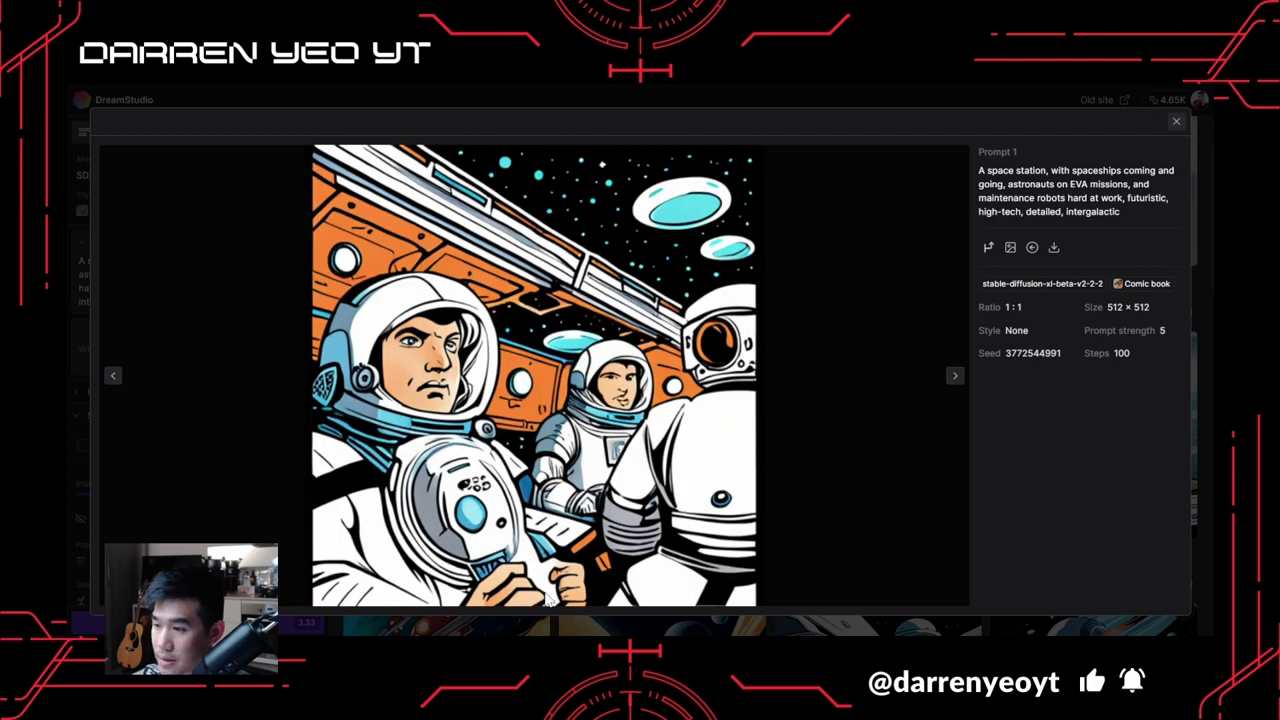
click(955, 378)
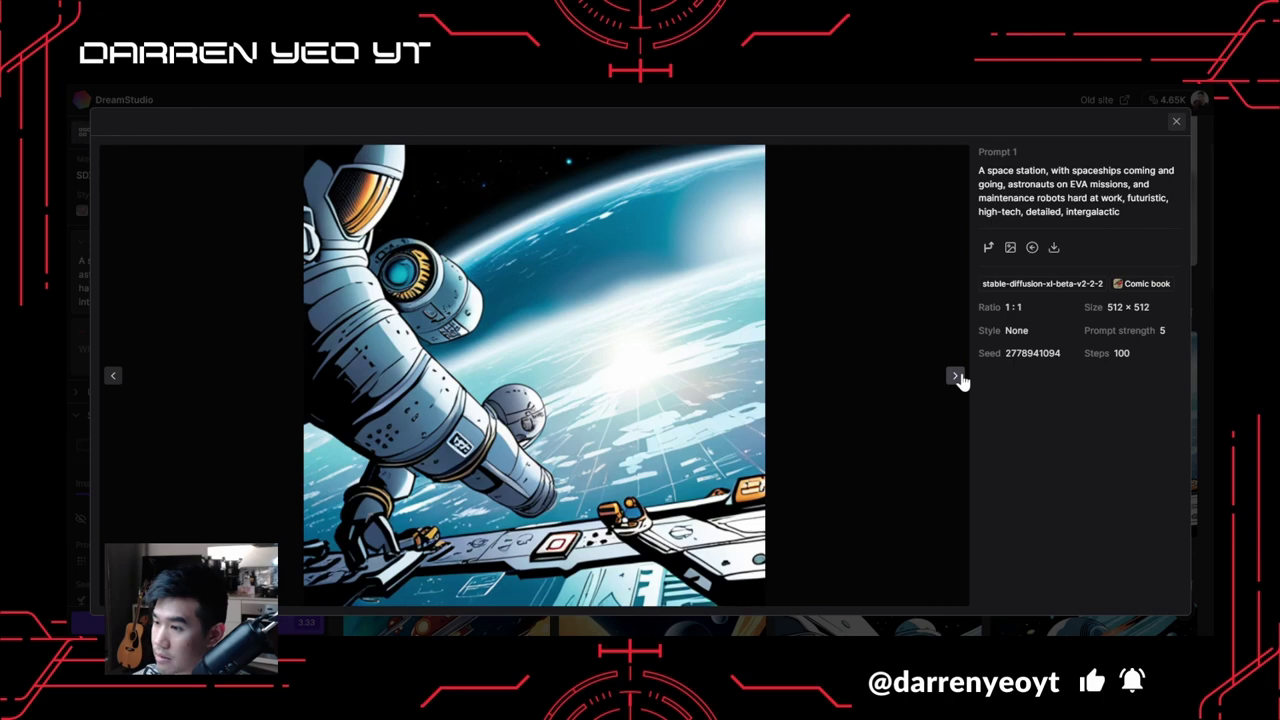
click(955, 378)
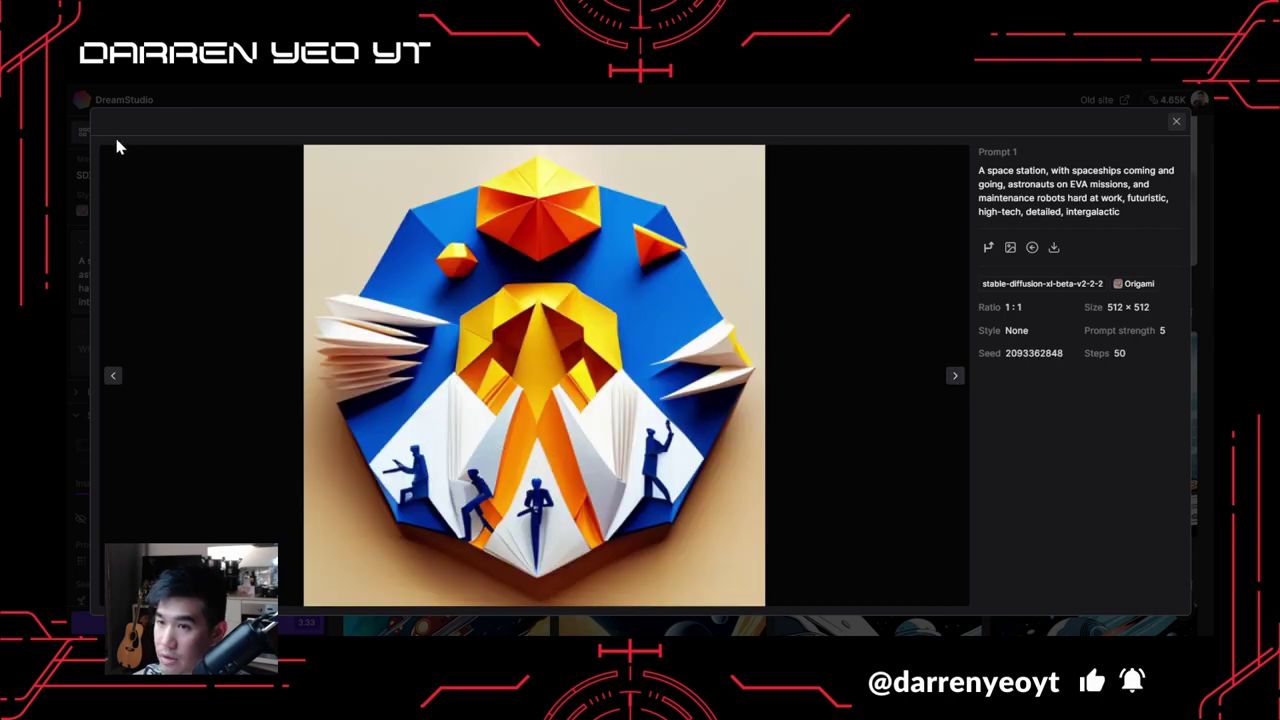
click(76, 160)
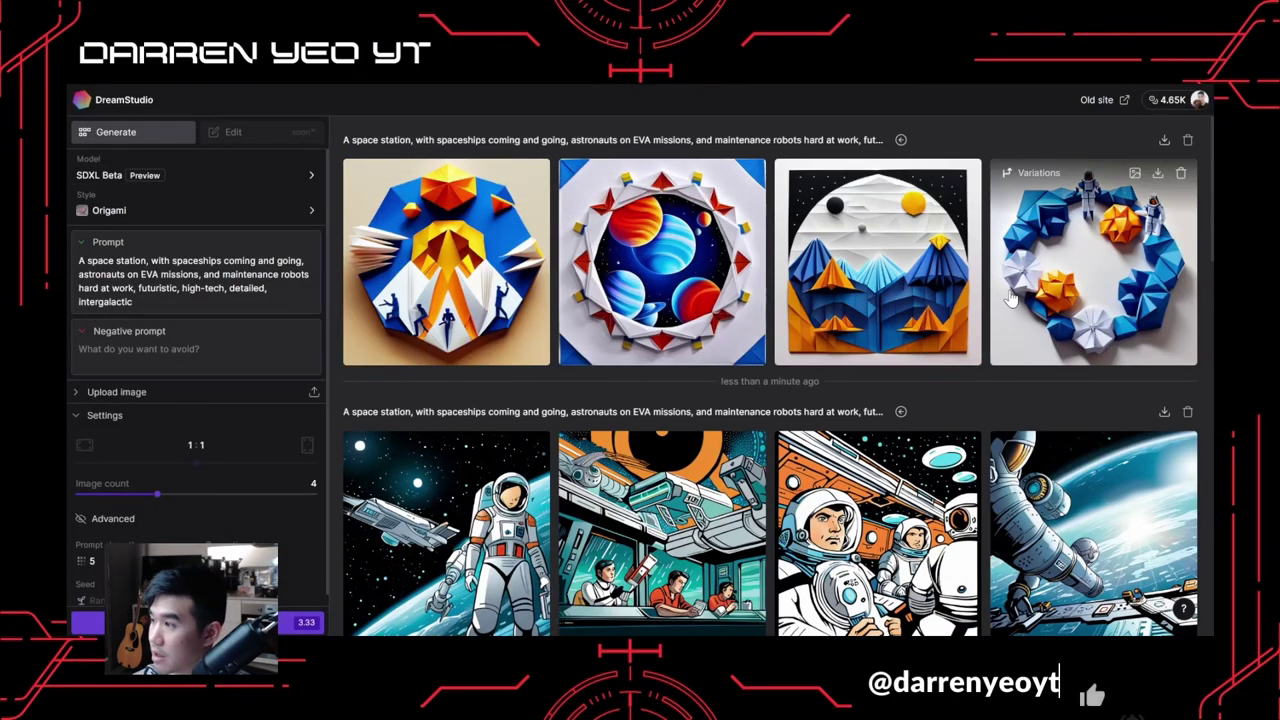
View all four Origami space station images enlarged to examine the paper-folded planets, mountains and astronauts.
click(461, 278)
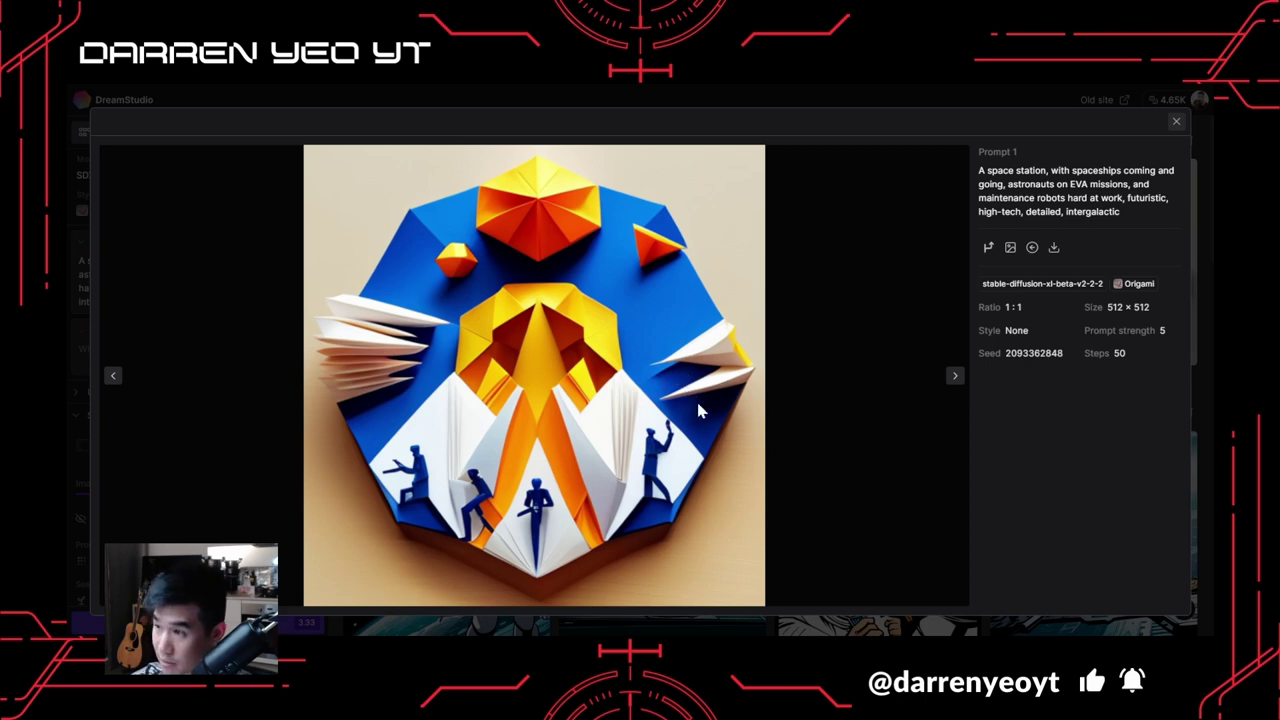
click(954, 378)
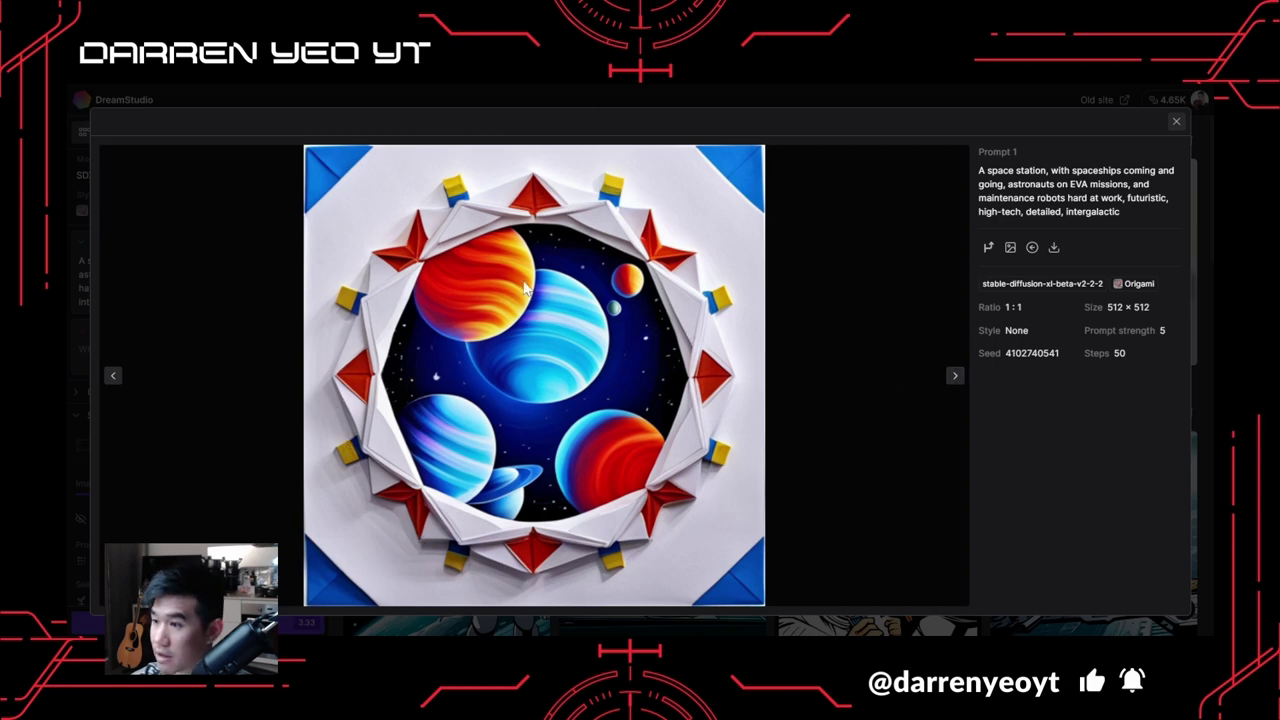
click(955, 380)
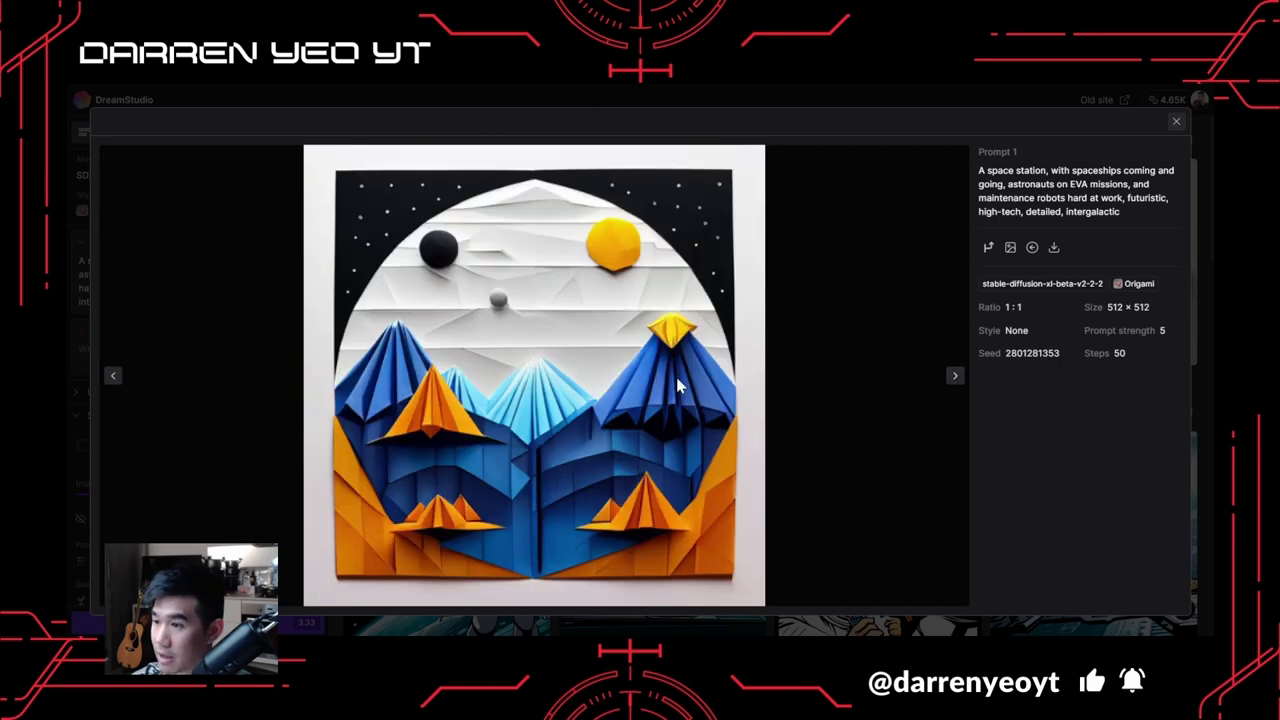
click(955, 379)
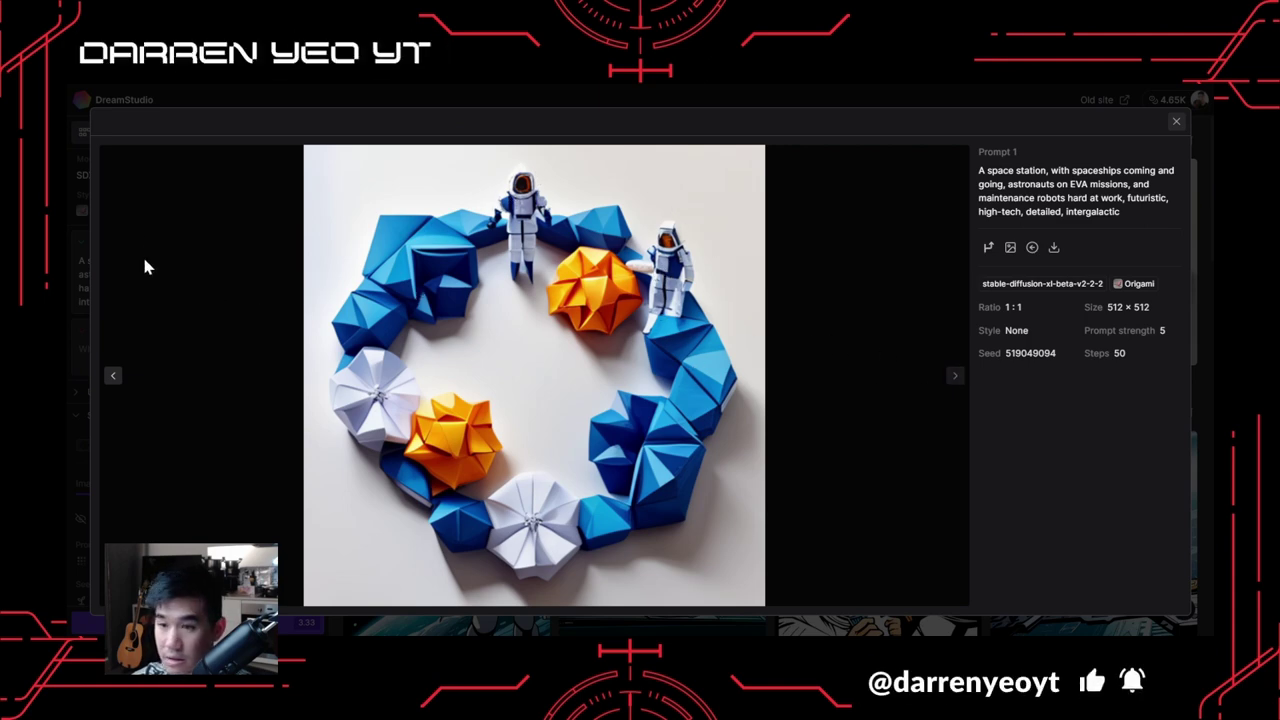
click(102, 108)
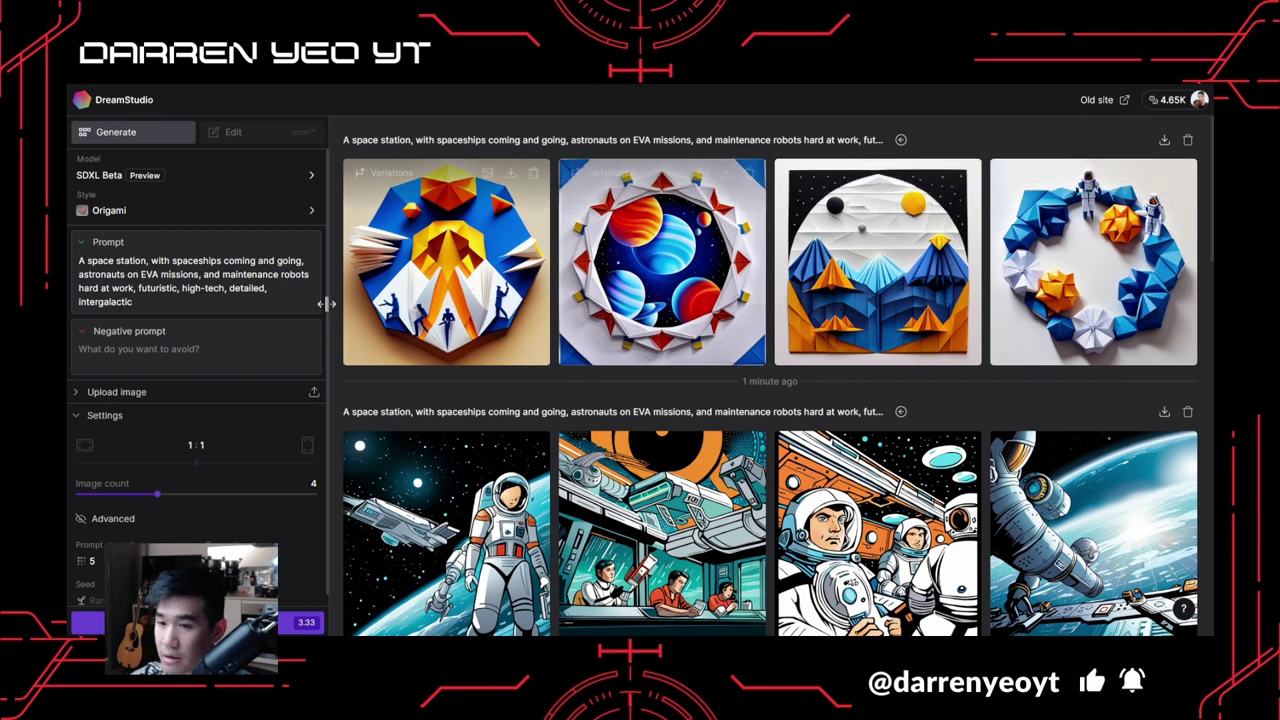
Switch the style to Fantasy art and generate four space station images with the same prompt.
click(315, 215)
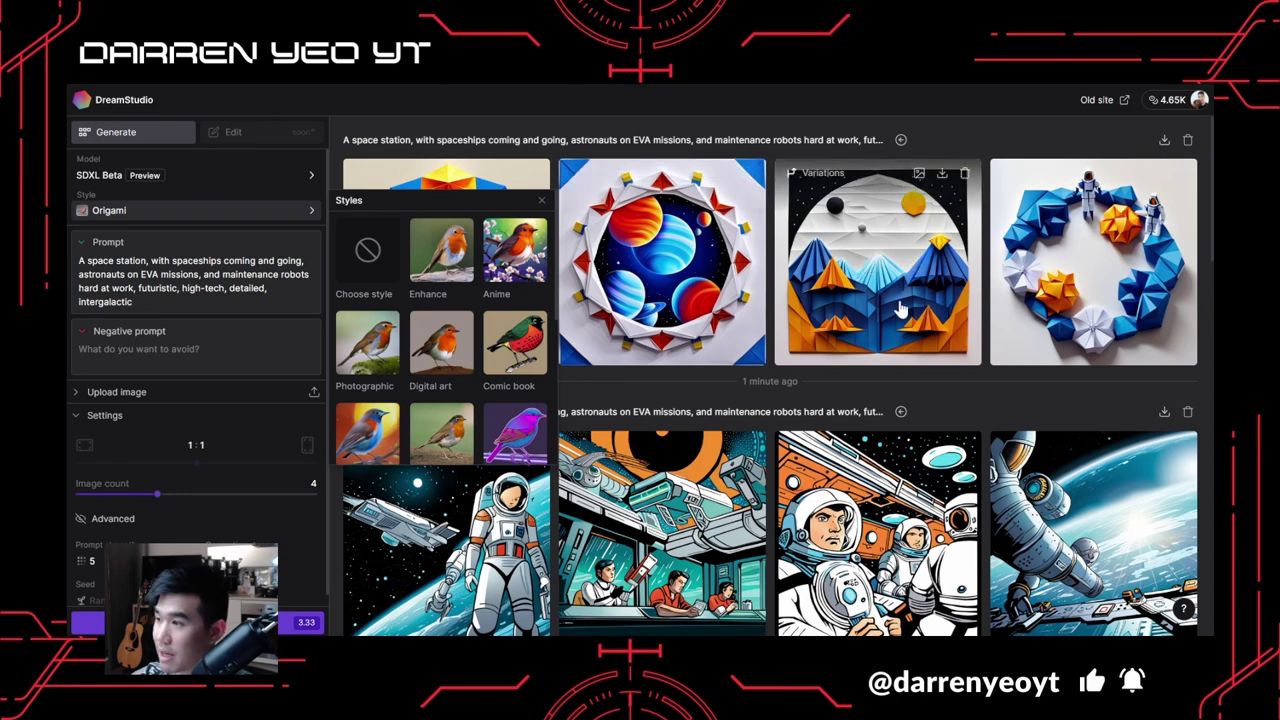
triple_click(222, 288)
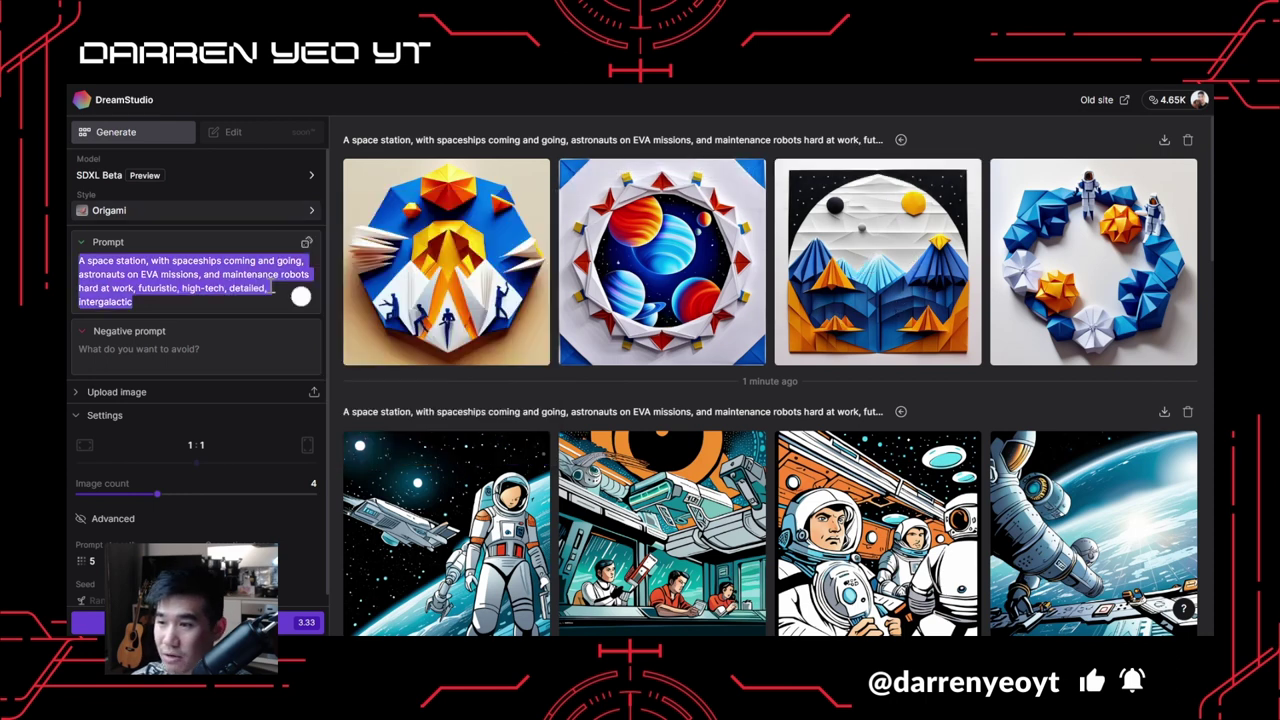
click(170, 215)
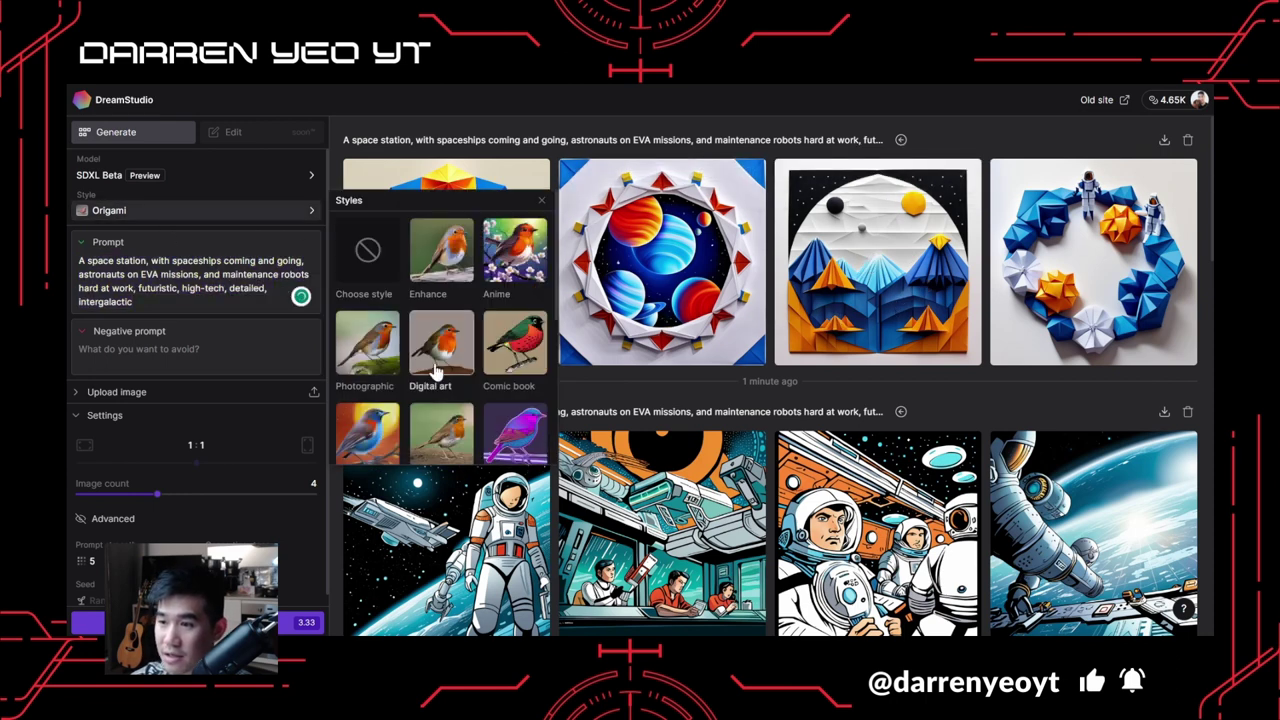
scroll(455, 355, down, 1)
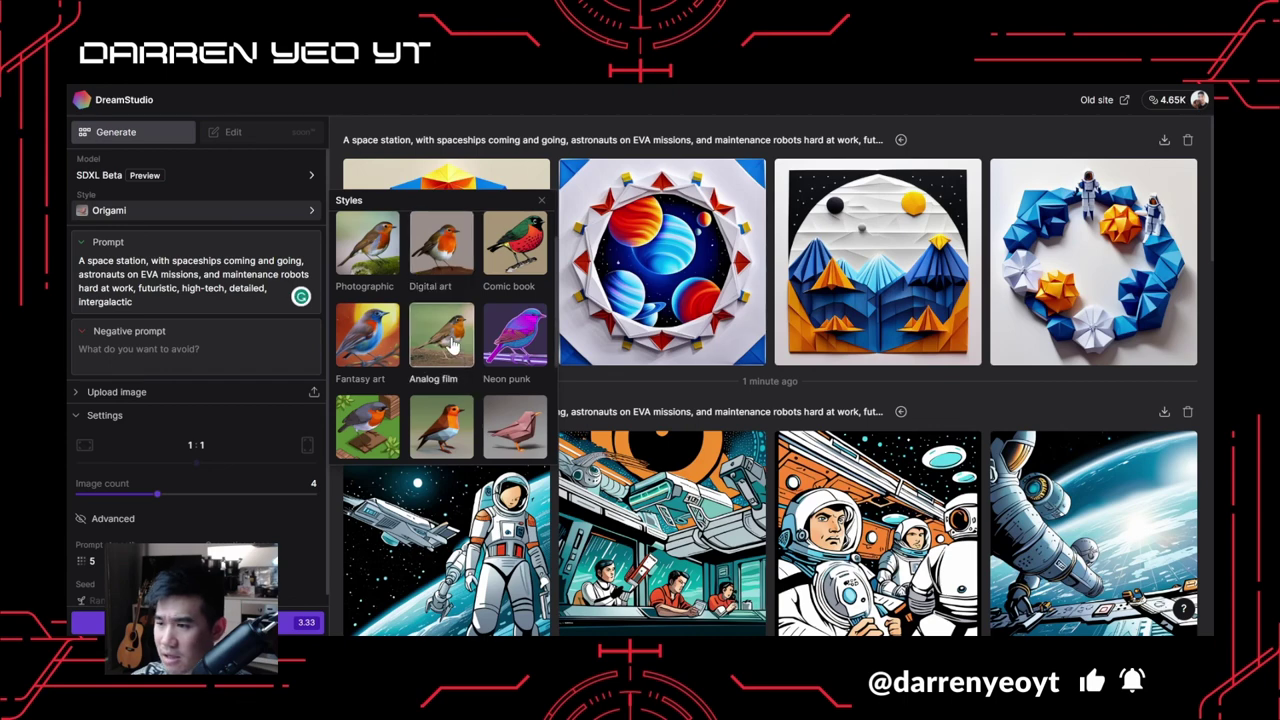
click(376, 342)
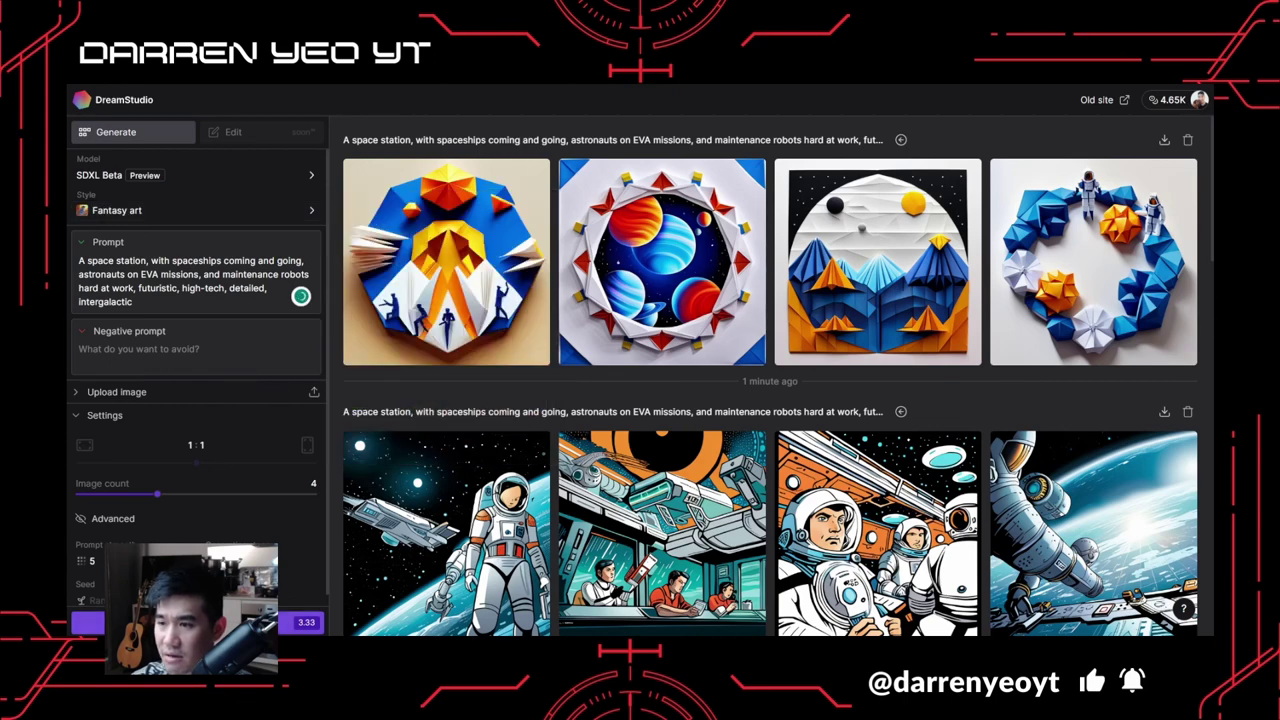
key(ctrl+Return)
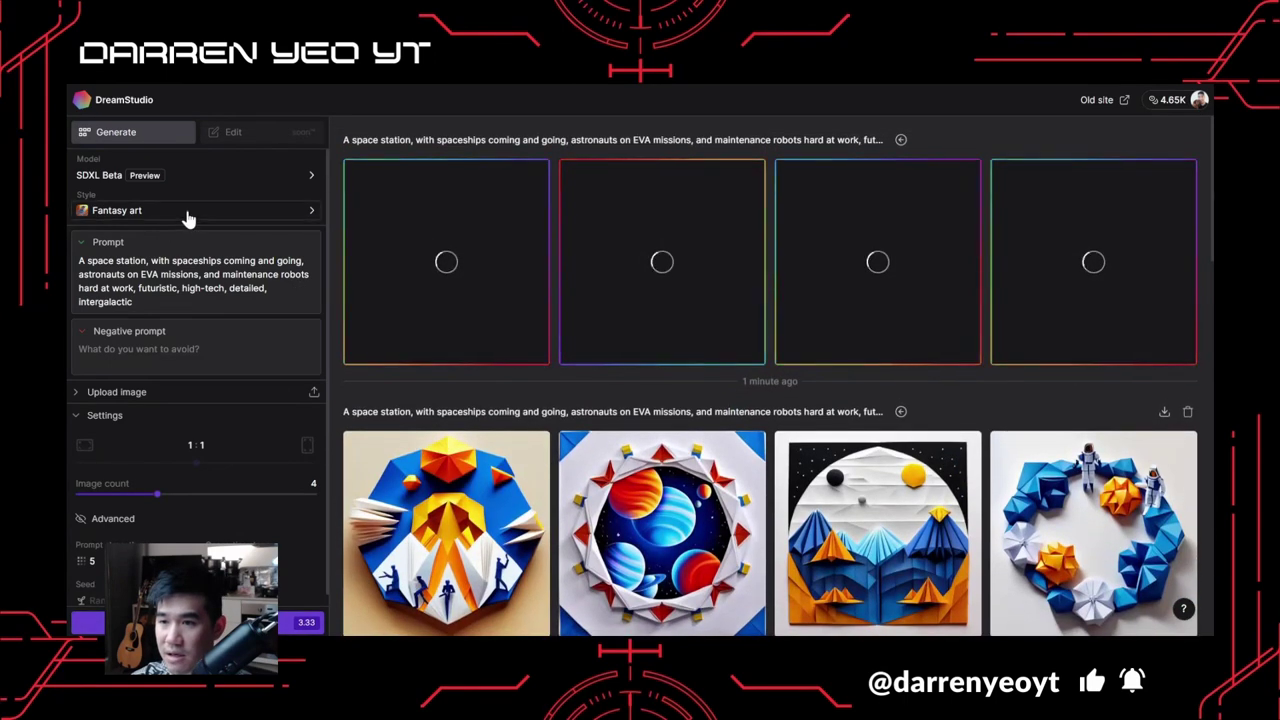
Switch the style to Anime and generate four space station images.
click(190, 212)
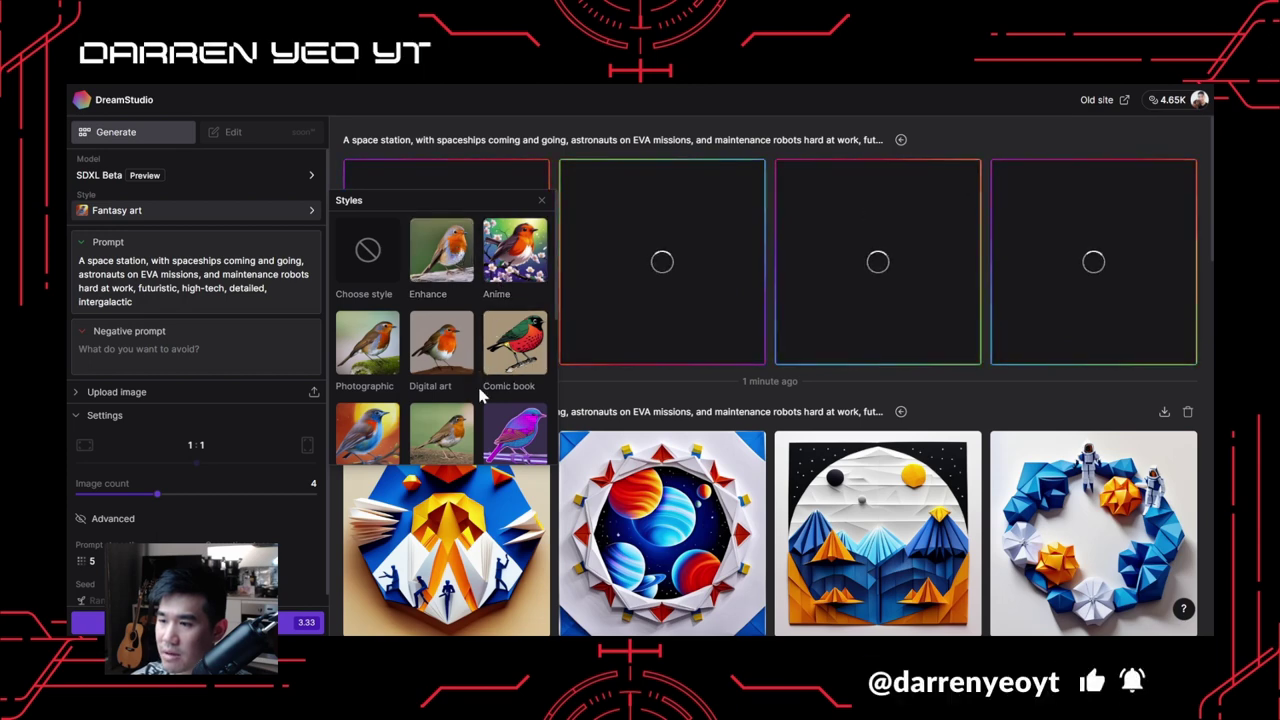
click(515, 250)
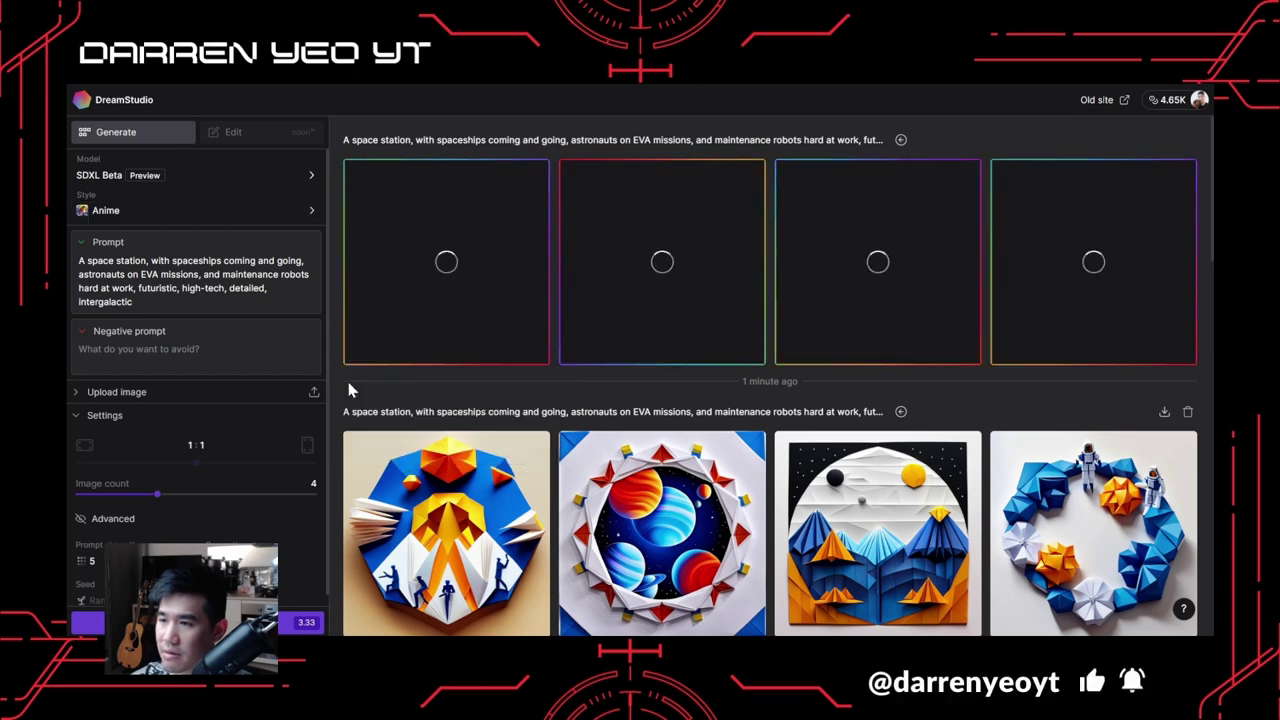
click(287, 625)
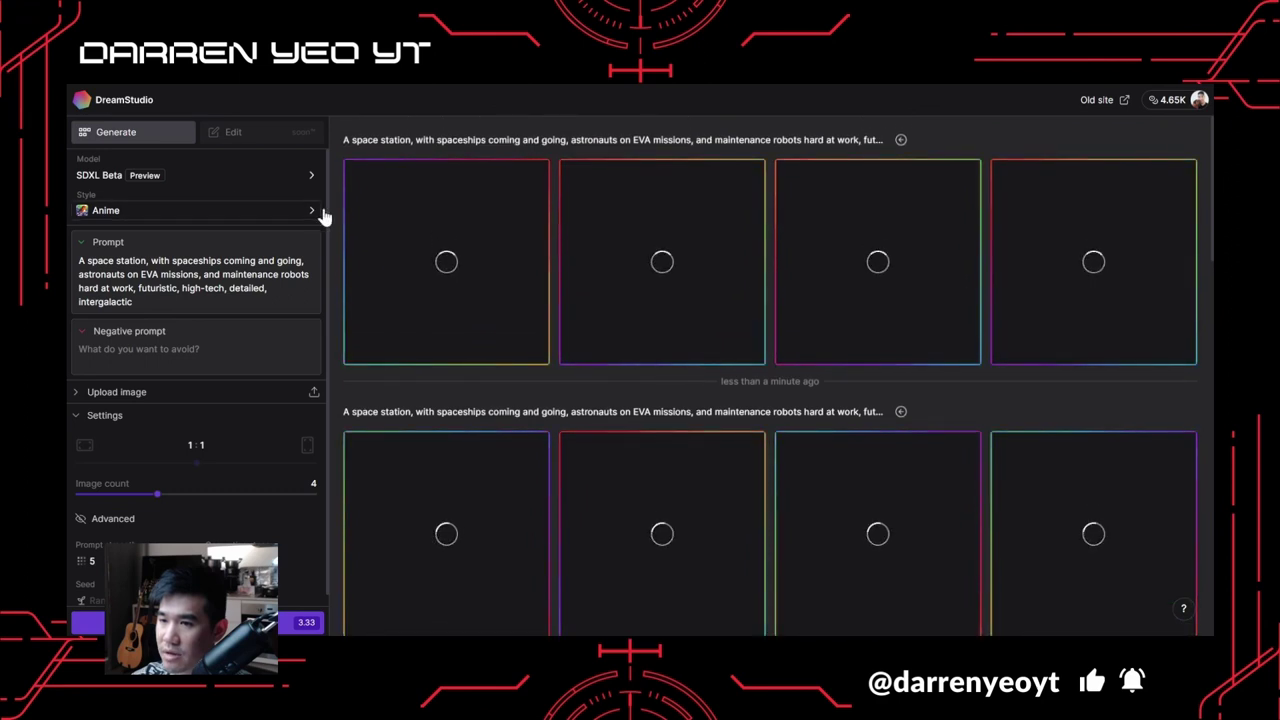
Generate four space station images in the Analog film style and four more in the Neon punk style.
click(314, 213)
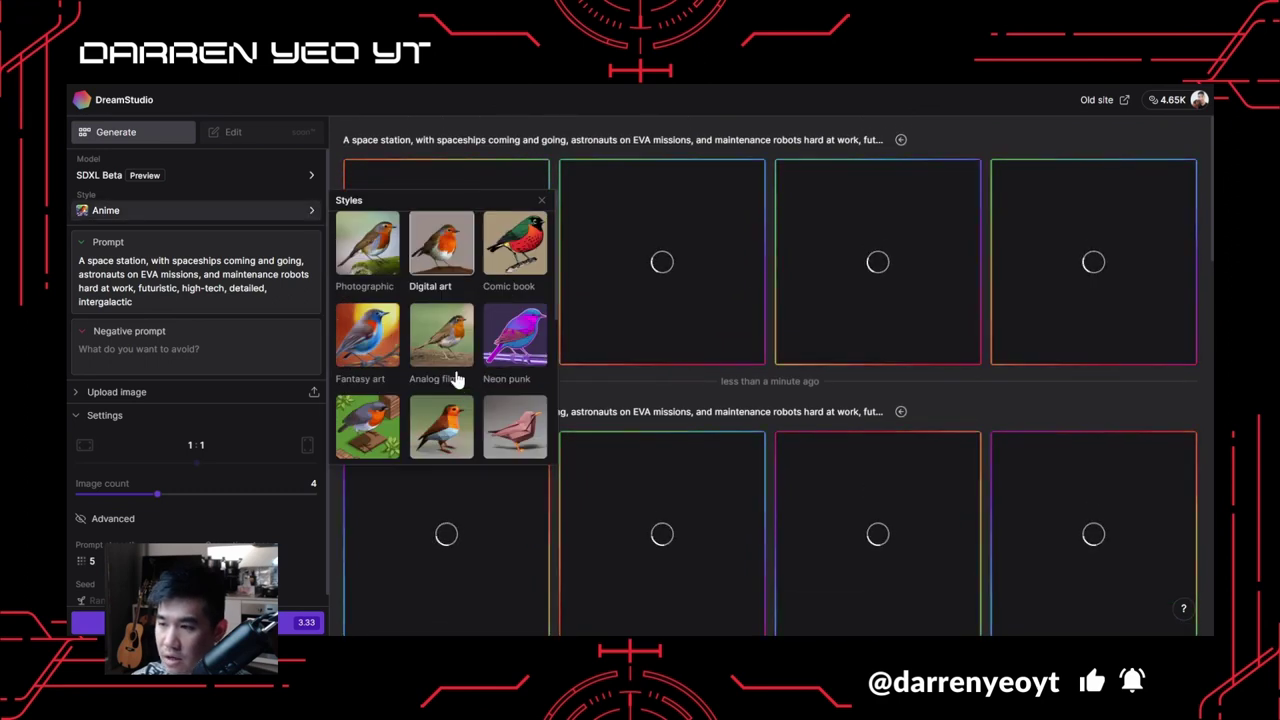
click(453, 372)
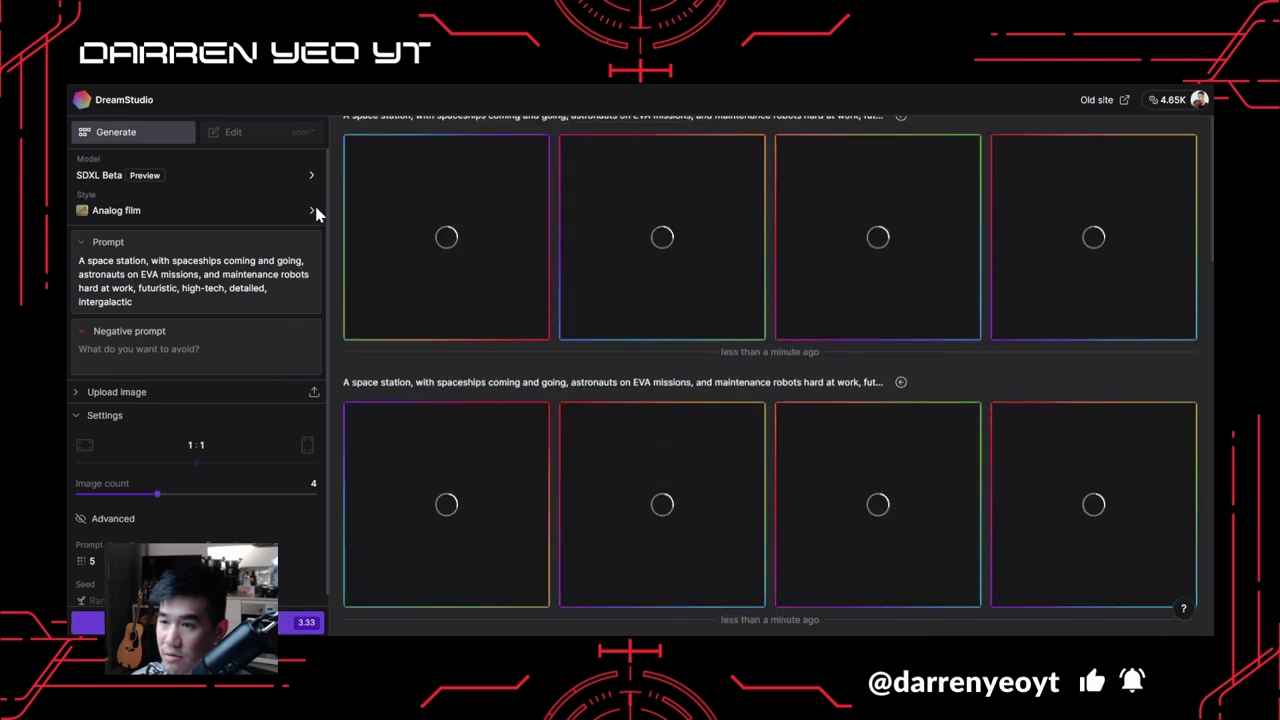
click(313, 212)
scroll(430, 320, down, 1)
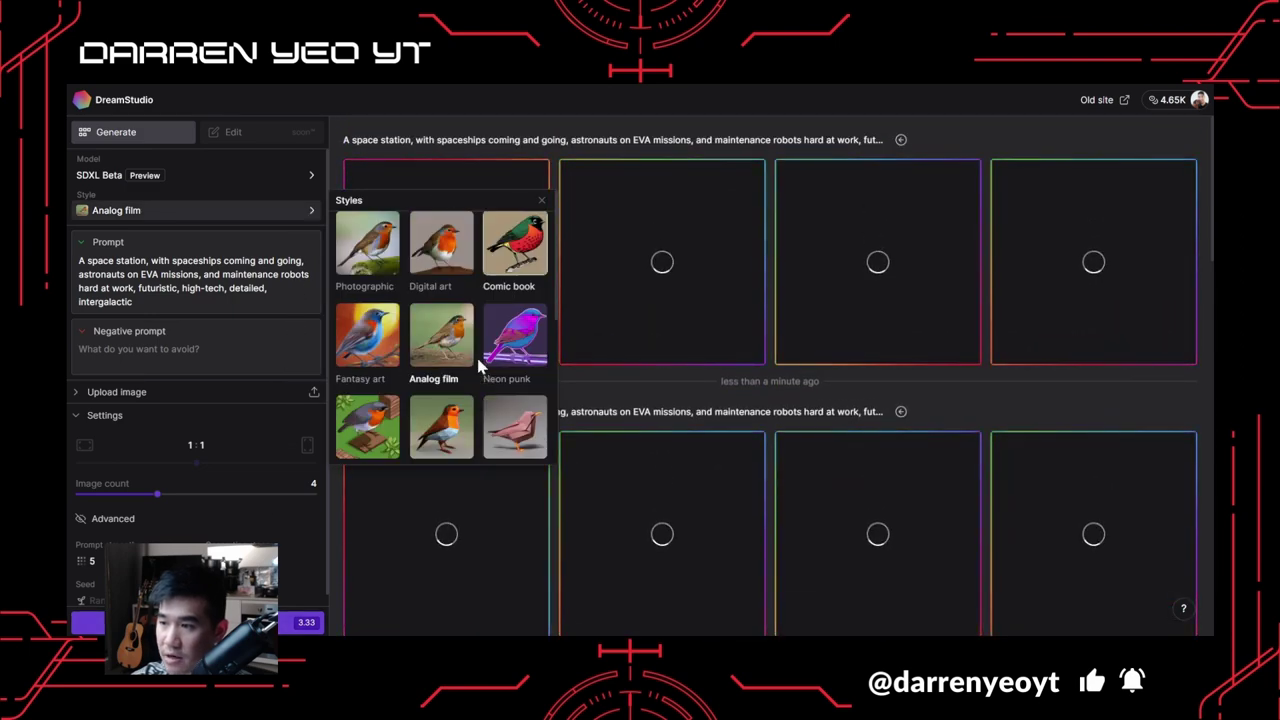
click(515, 335)
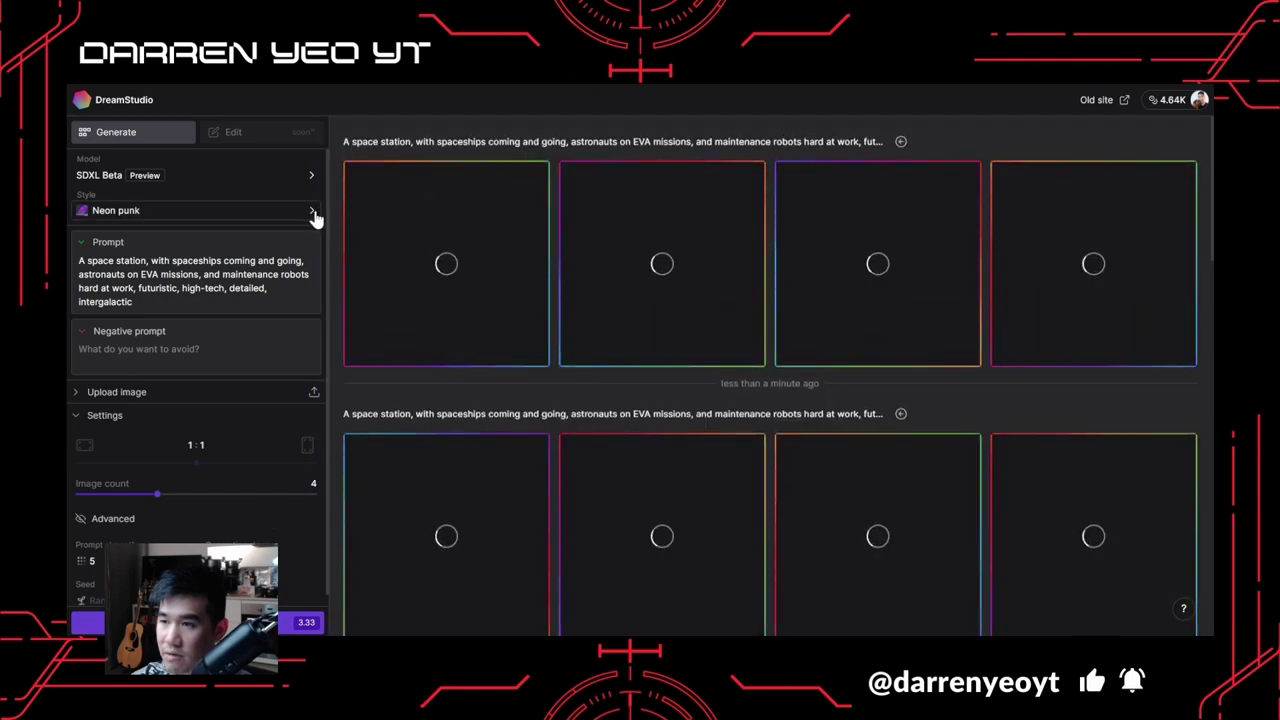
Switch the style to Craft clay and generate four space station images with the same prompt.
click(313, 212)
scroll(443, 355, down, 1)
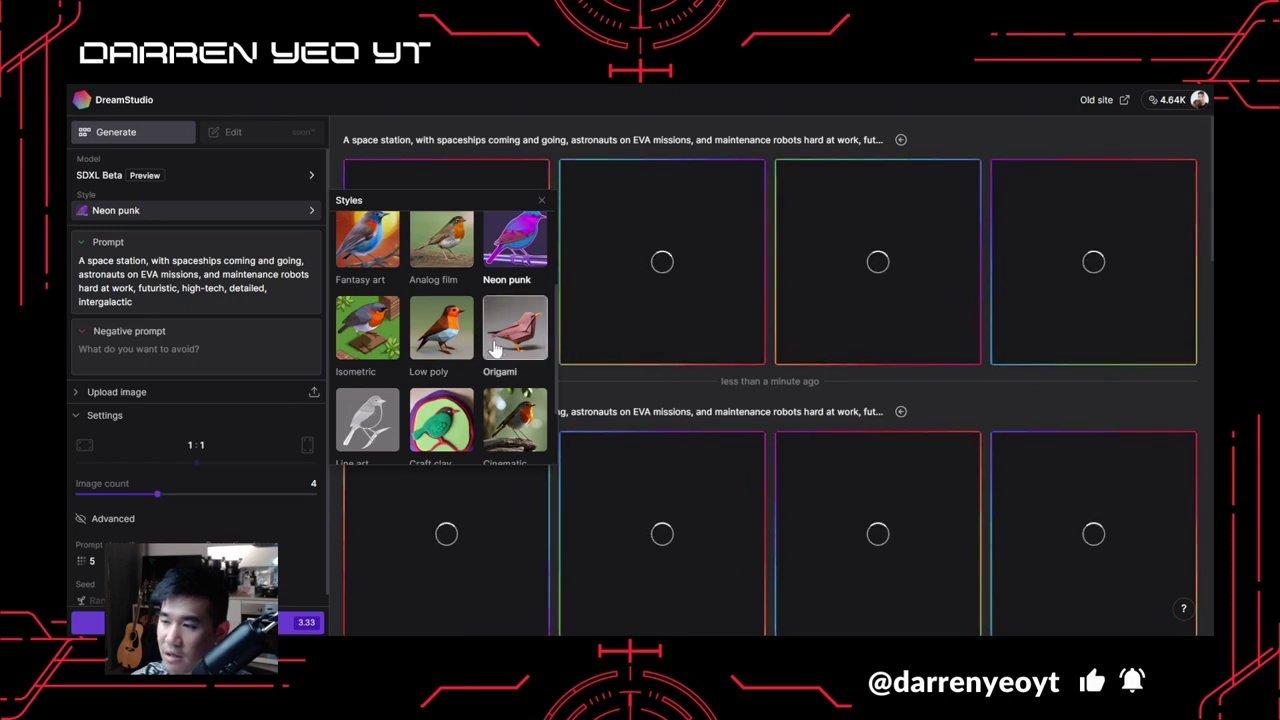
scroll(480, 344, down, 1)
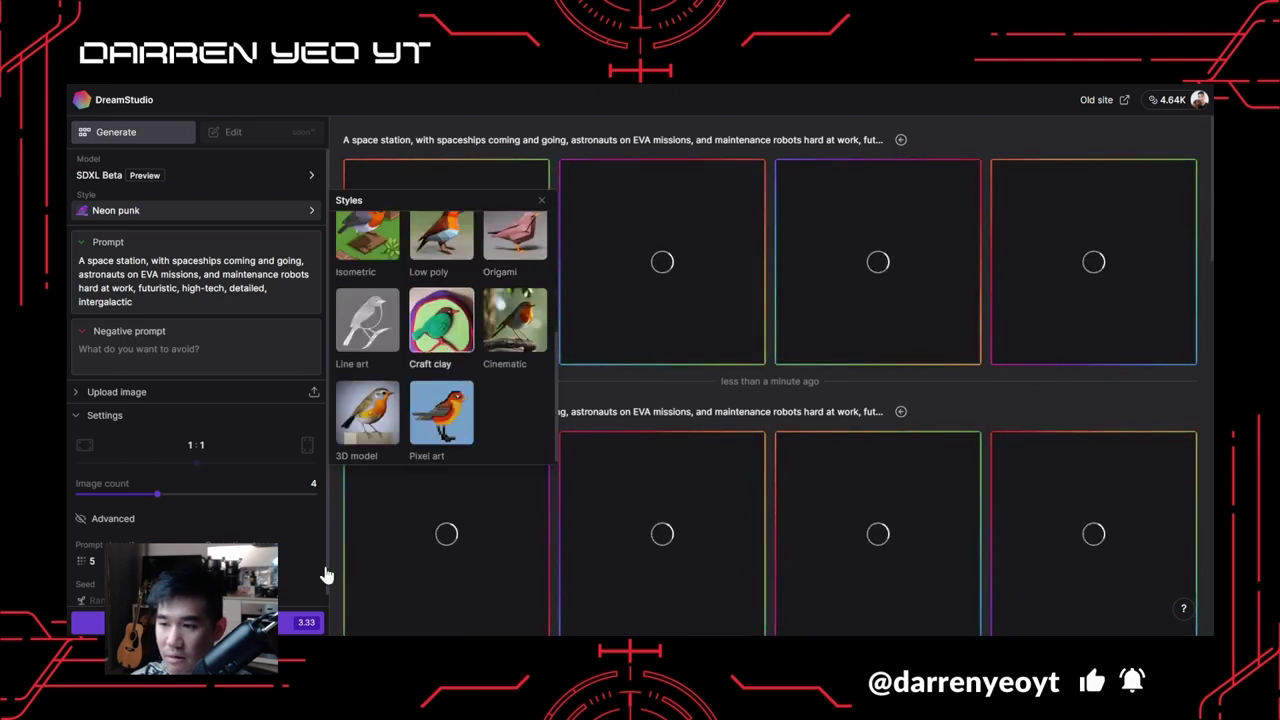
click(466, 322)
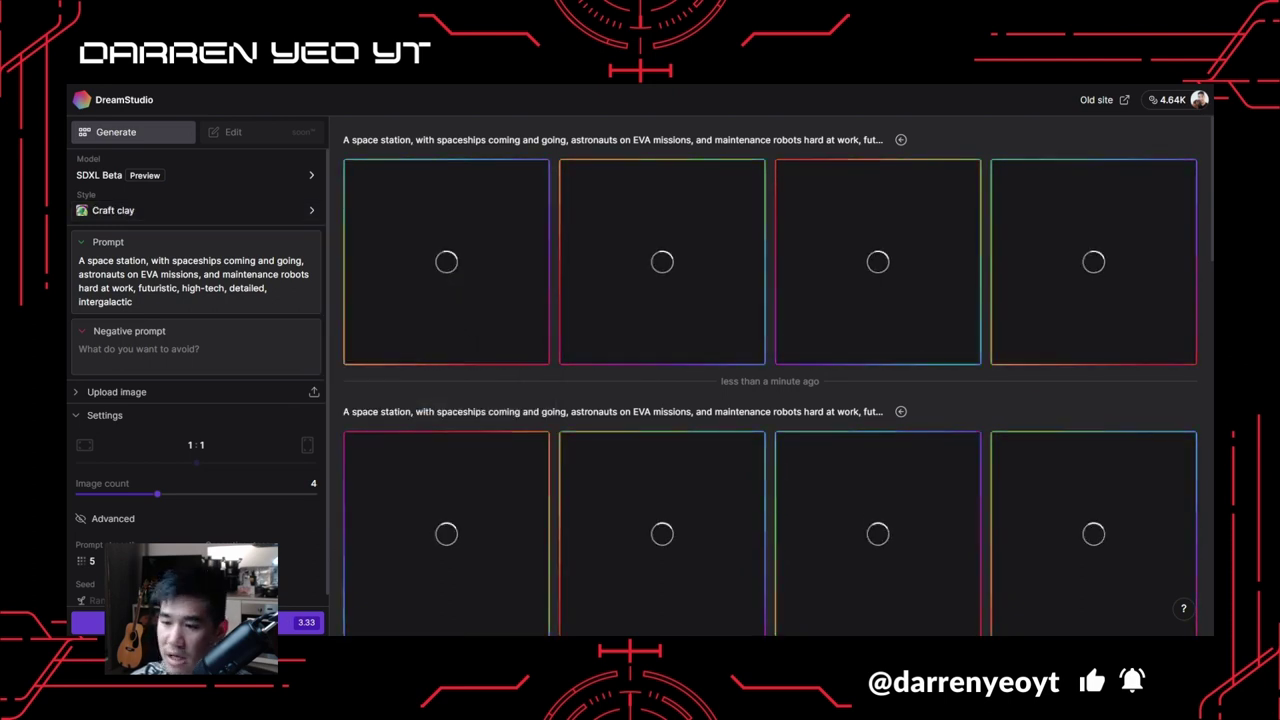
click(190, 622)
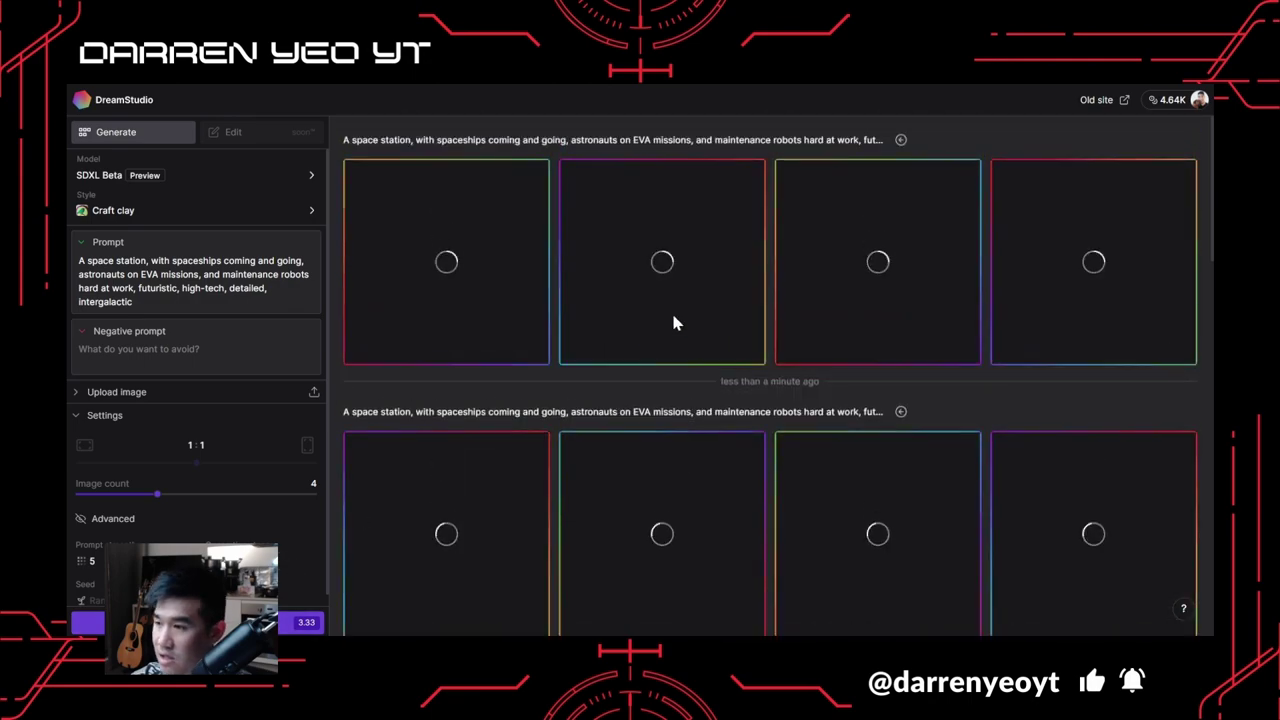
Look over the Fantasy art space station images alongside the neighbouring Anime and Origami results.
scroll(675, 323, down, 5)
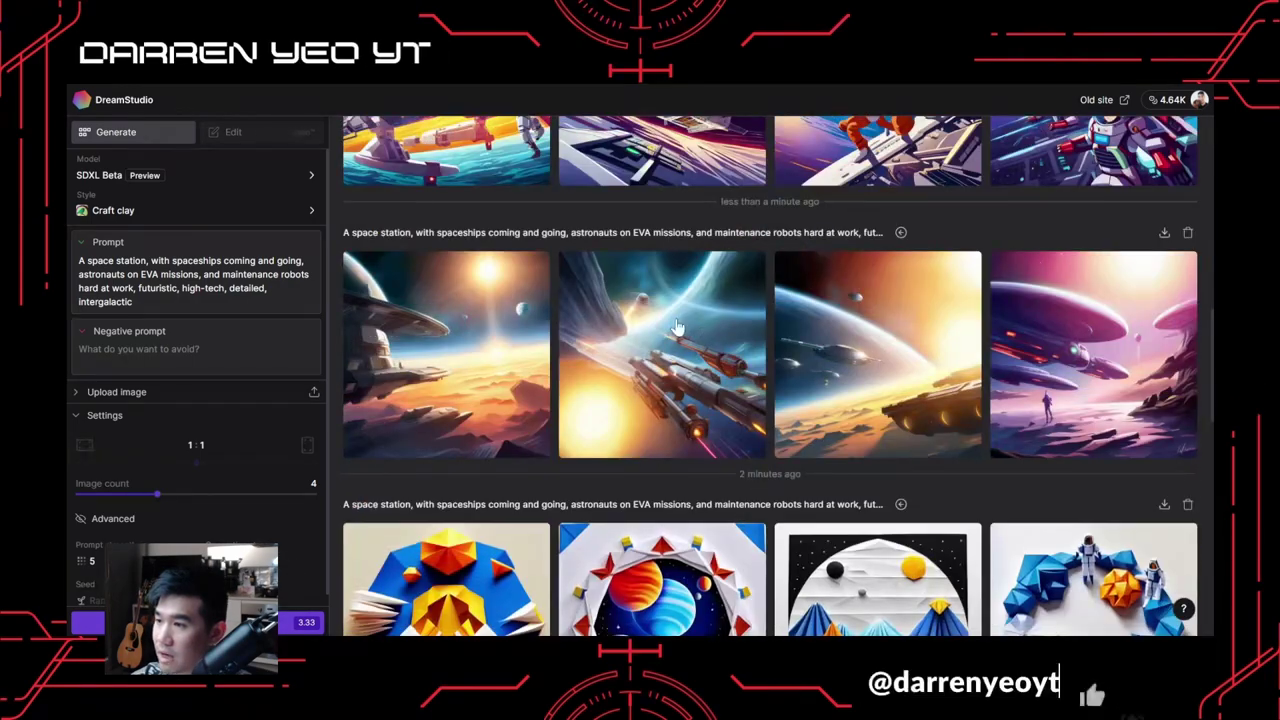
scroll(675, 323, down, 2)
scroll(672, 402, up, 3)
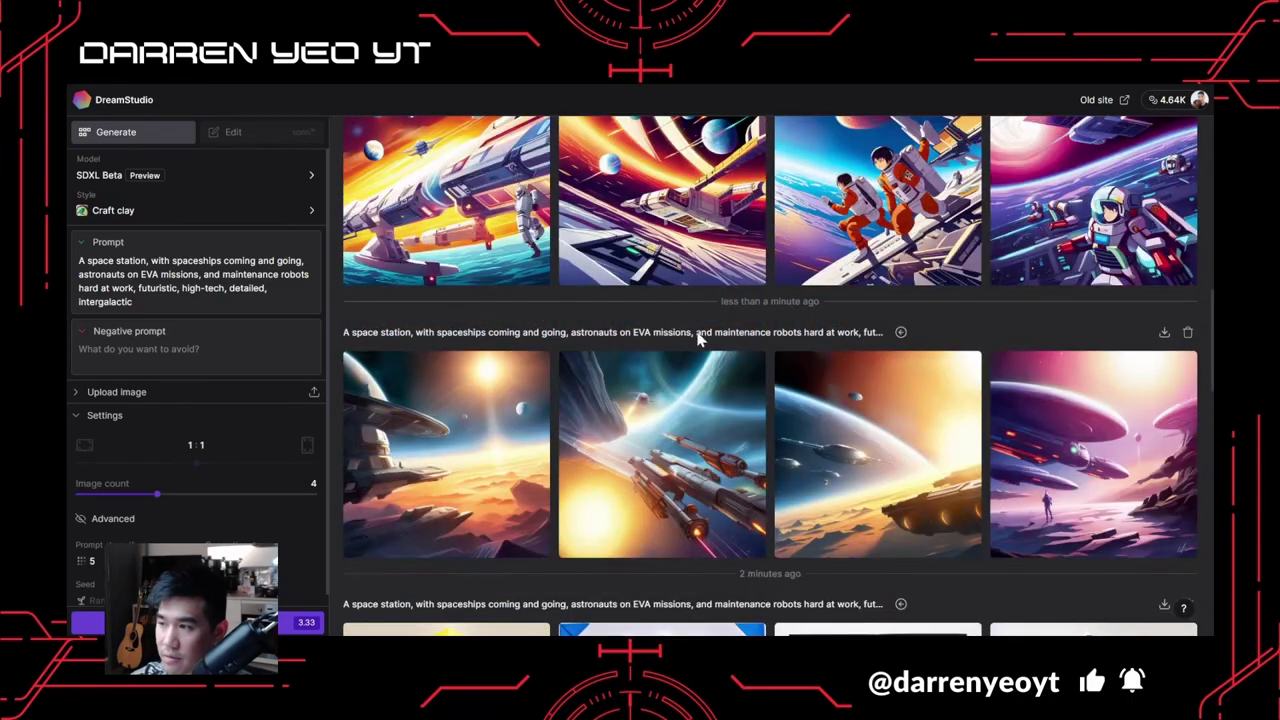
click(997, 362)
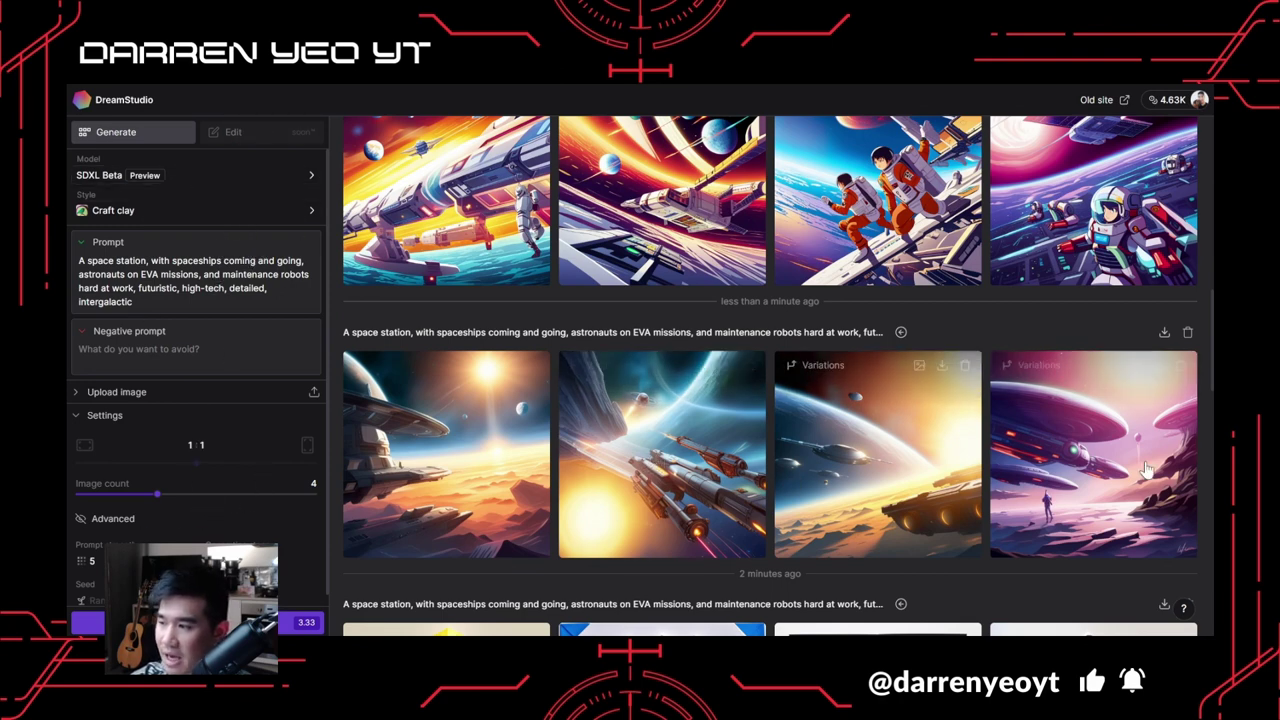
scroll(995, 457, down, 2)
scroll(700, 450, up, 2)
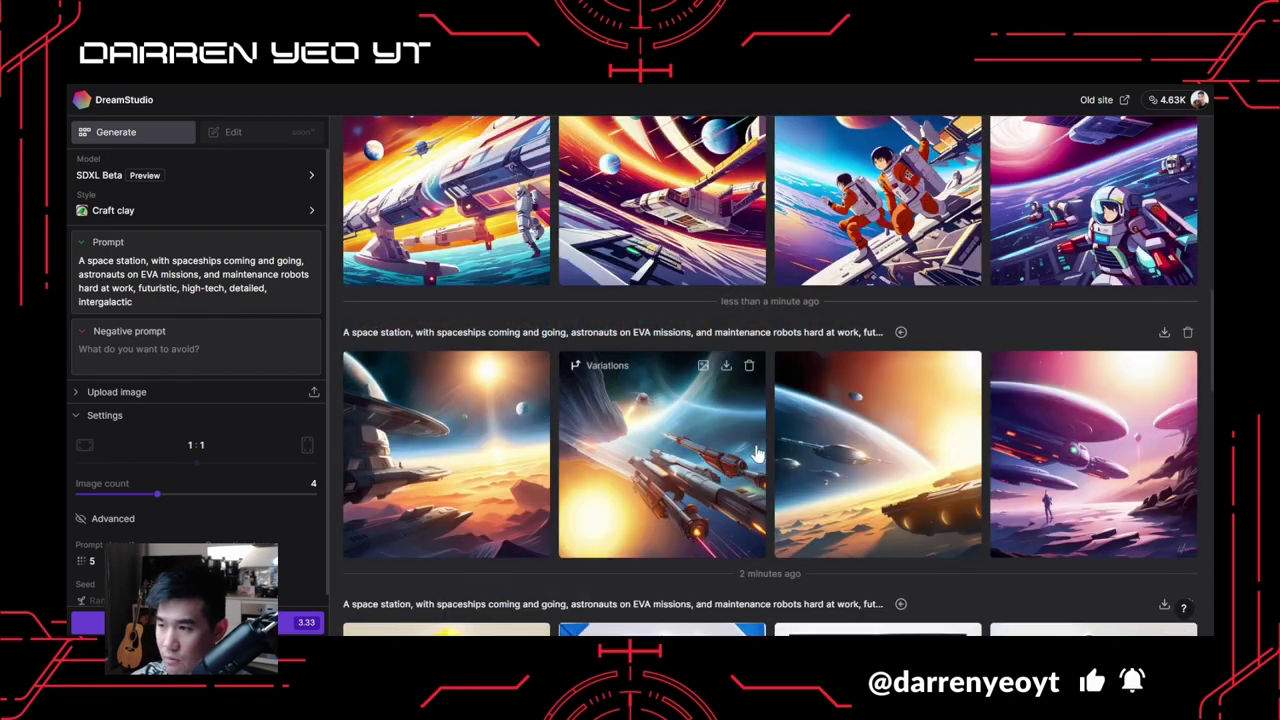
scroll(840, 450, up, 1)
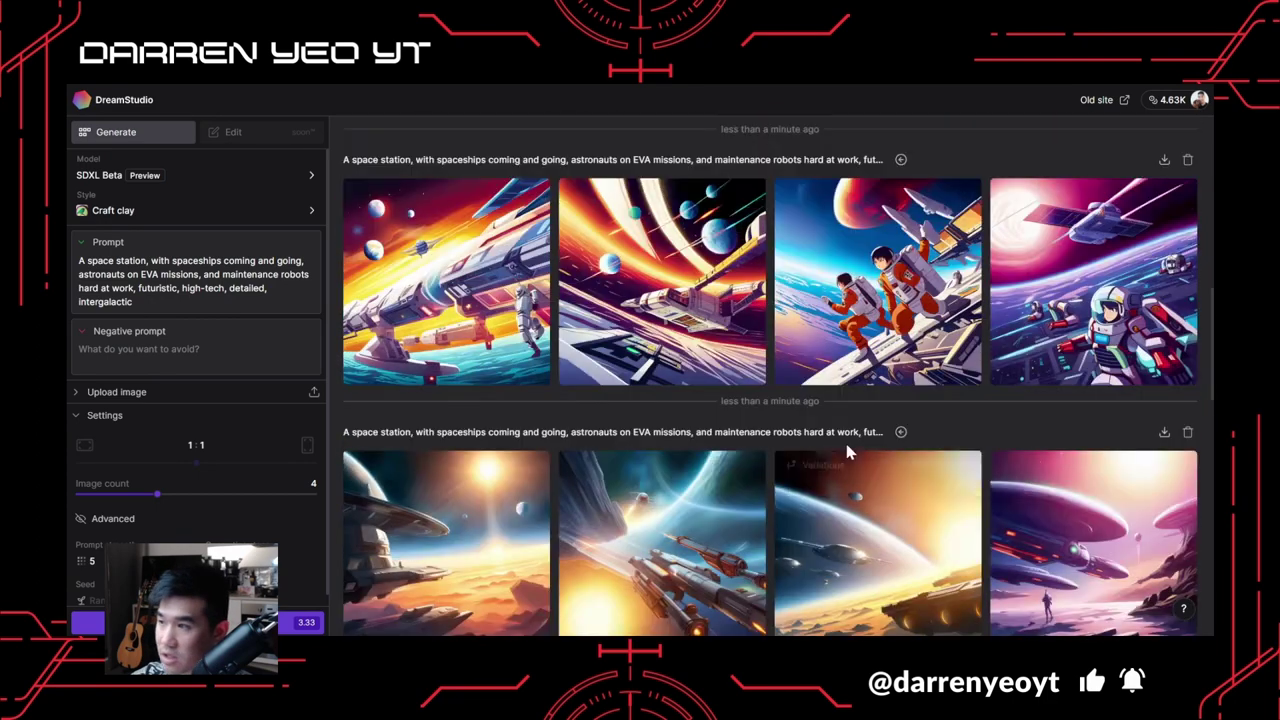
scroll(1063, 500, down, 1)
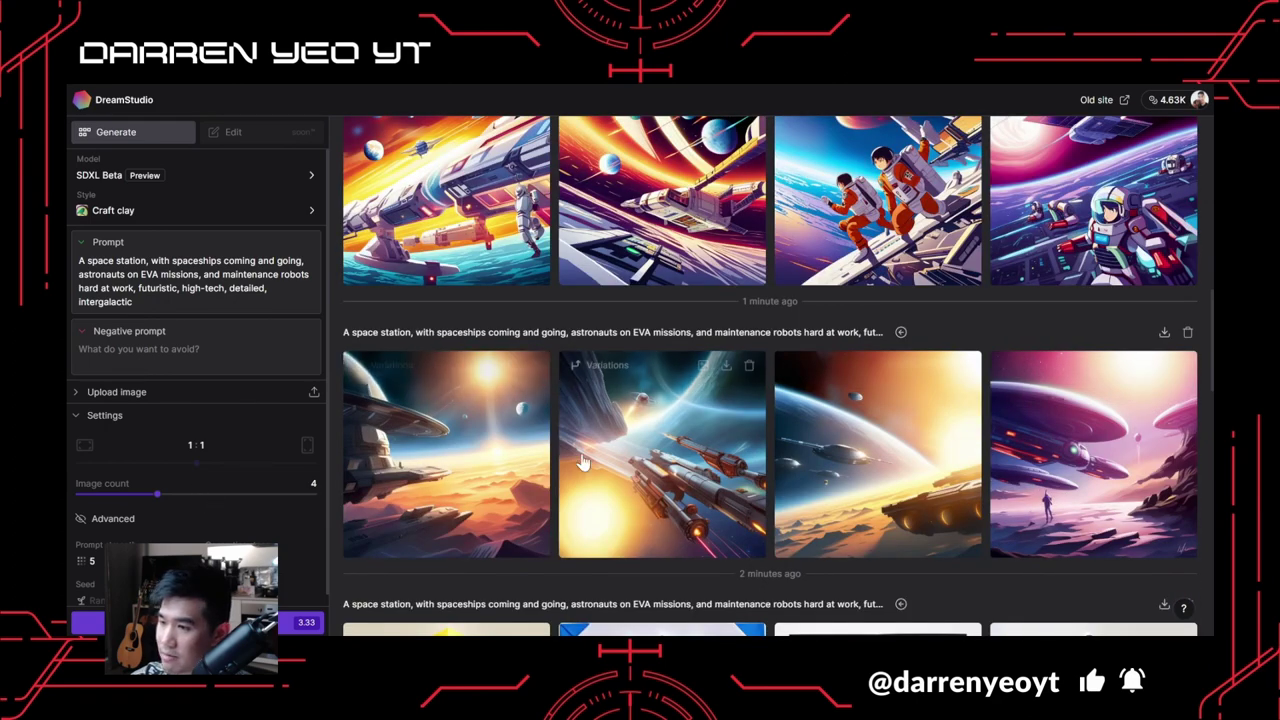
View the four Fantasy art space station images enlarged, examining the last one with the pink sky and lone figure again.
click(455, 440)
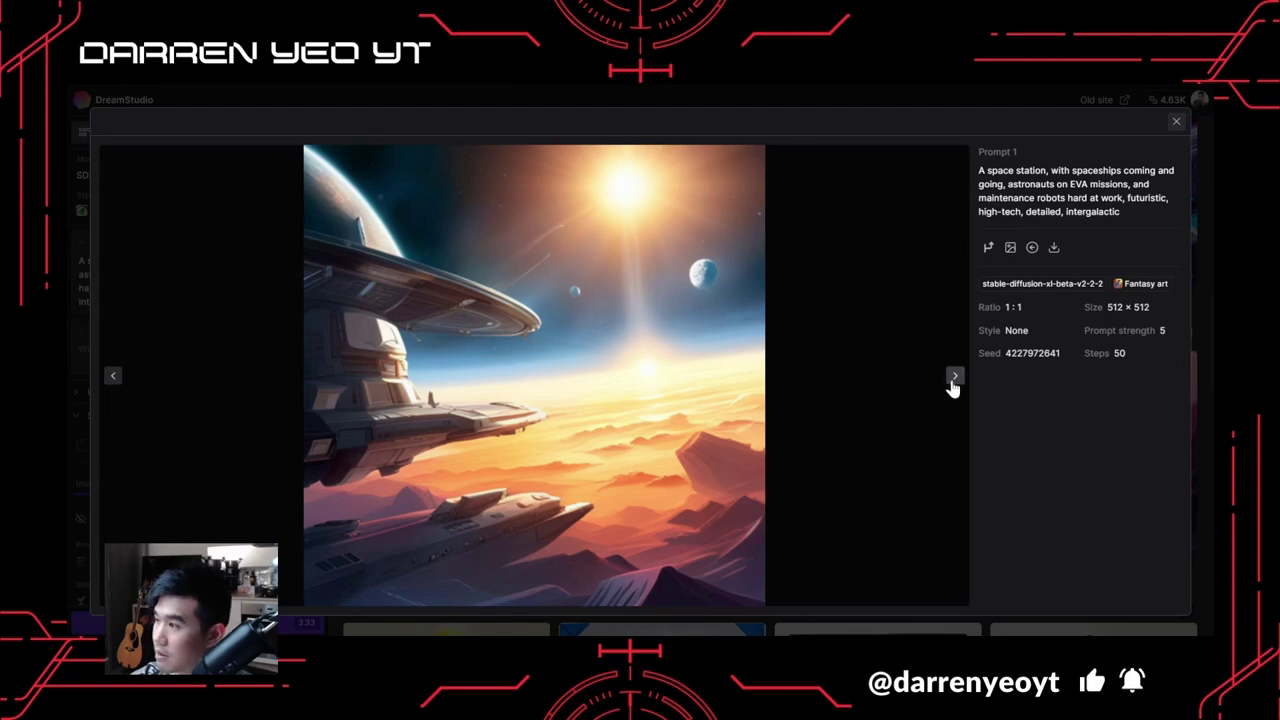
click(954, 377)
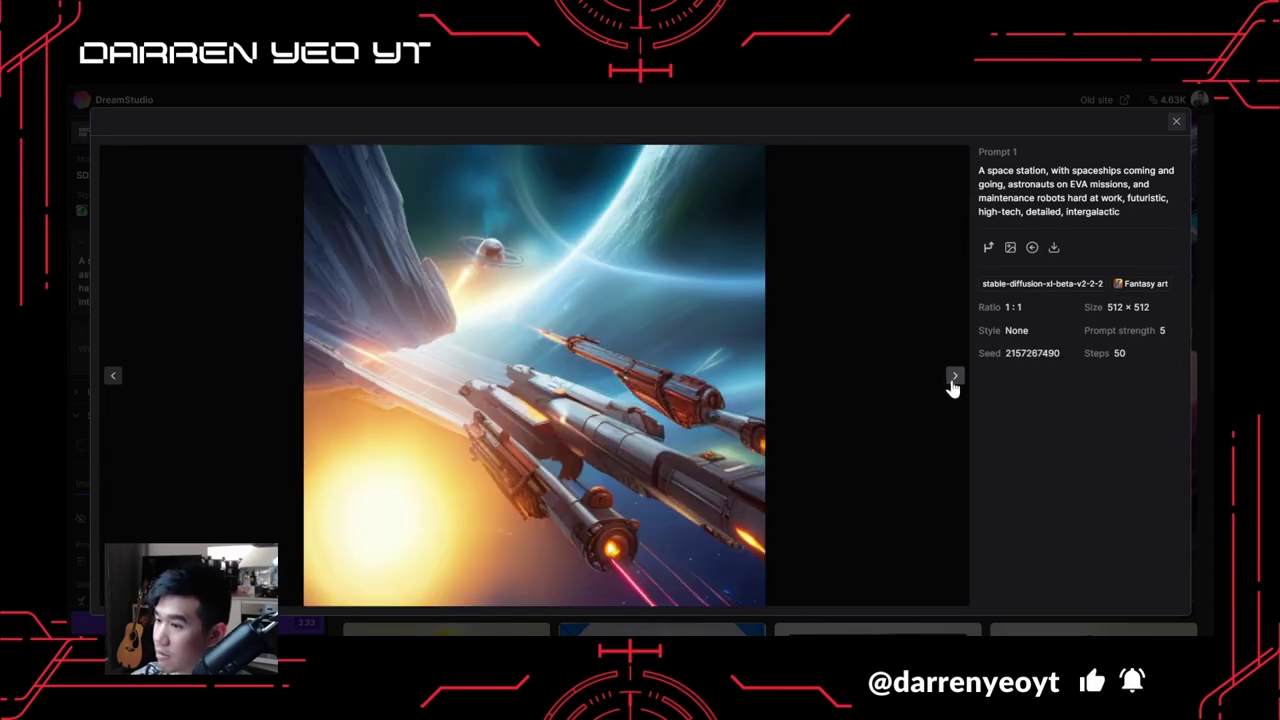
click(954, 377)
click(954, 377)
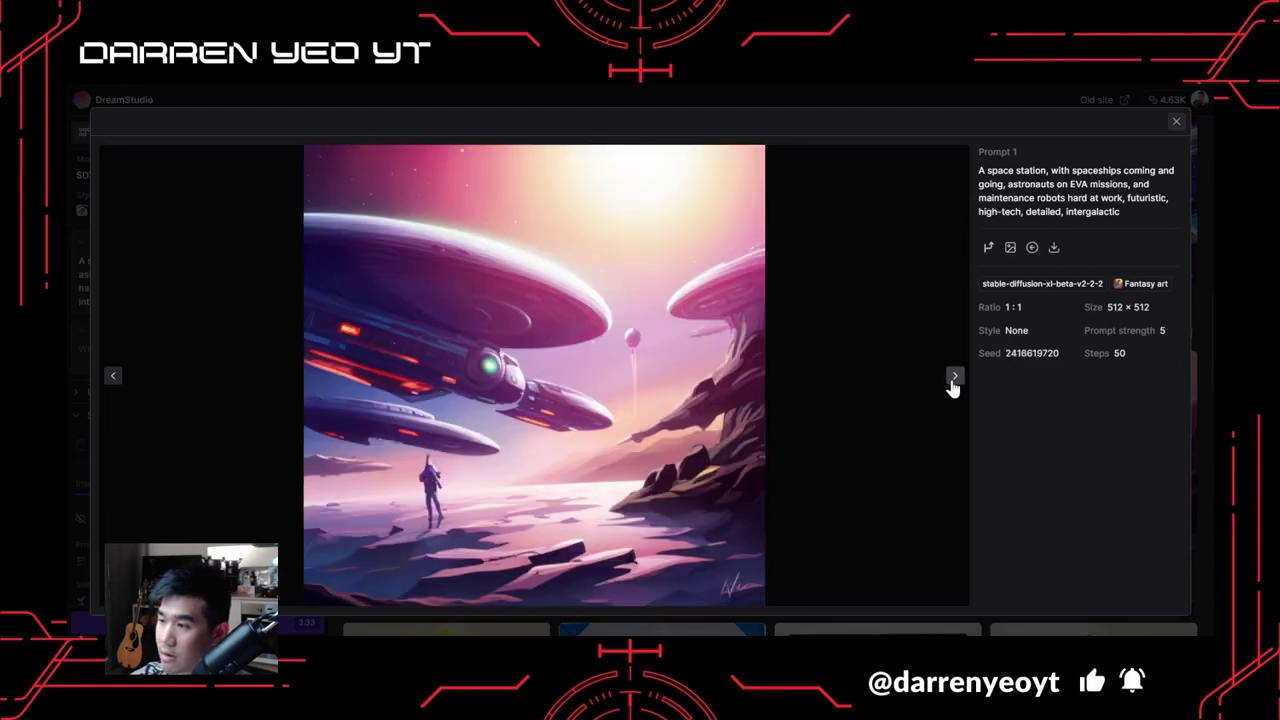
click(1175, 122)
scroll(888, 480, down, 3)
scroll(1000, 460, up, 3)
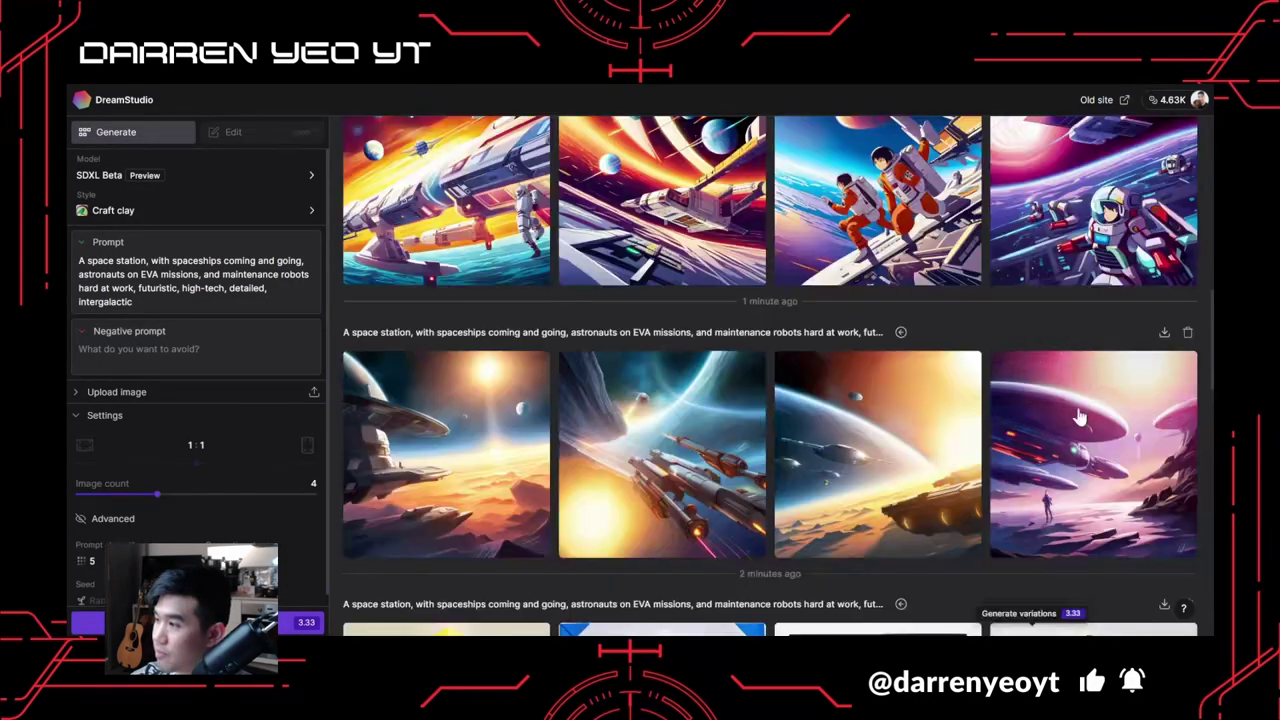
click(1116, 444)
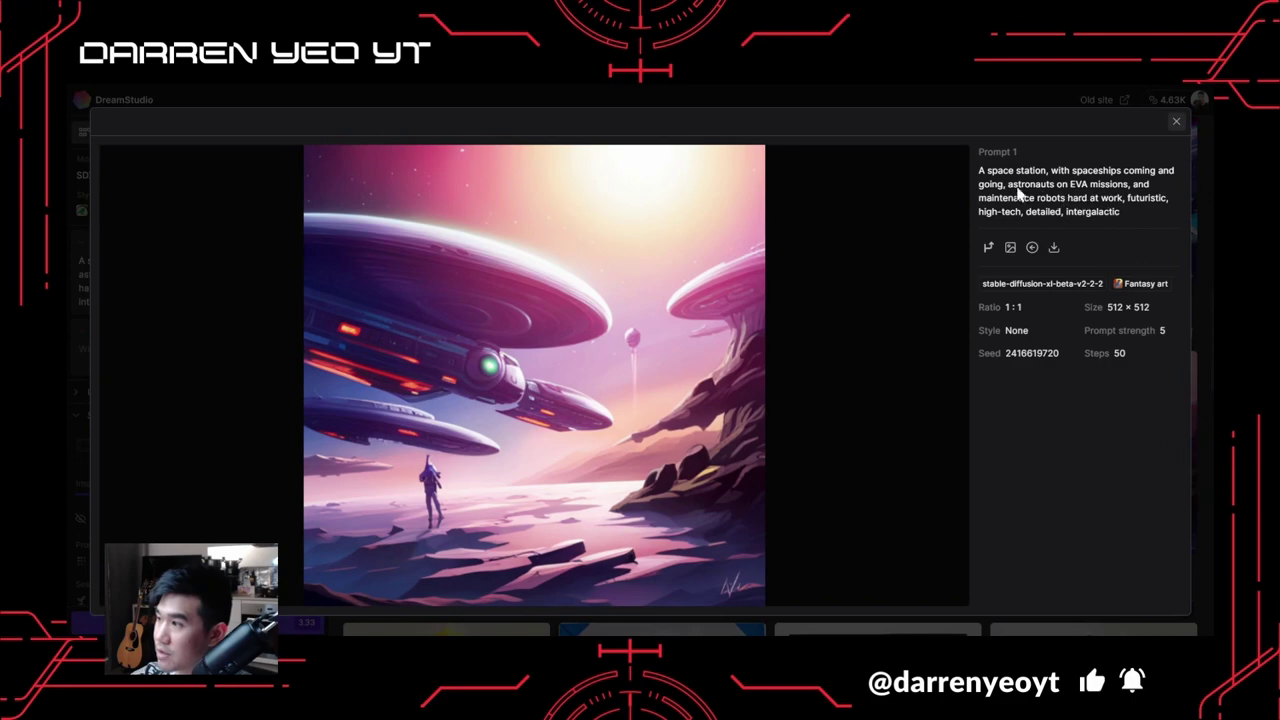
click(1175, 122)
View the third, fourth and first Anime space station images enlarged to examine the astronauts, spacecraft and station.
scroll(781, 445, up, 1)
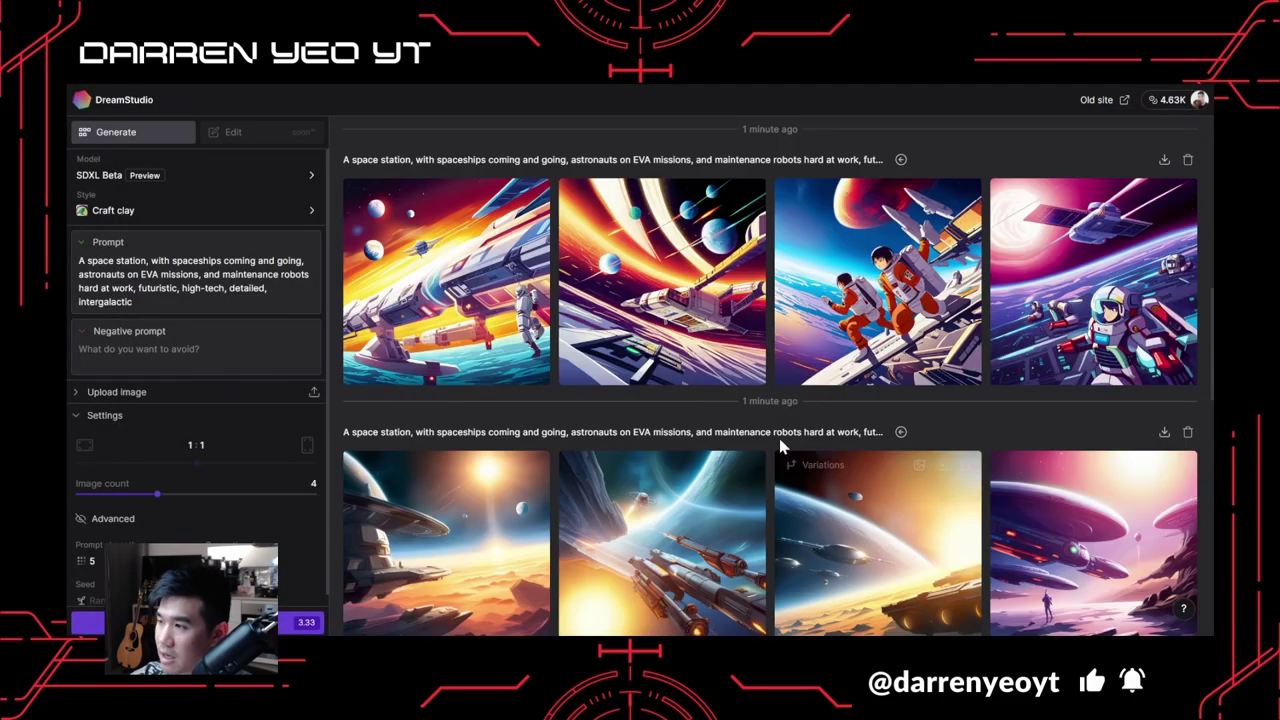
scroll(781, 445, up, 1)
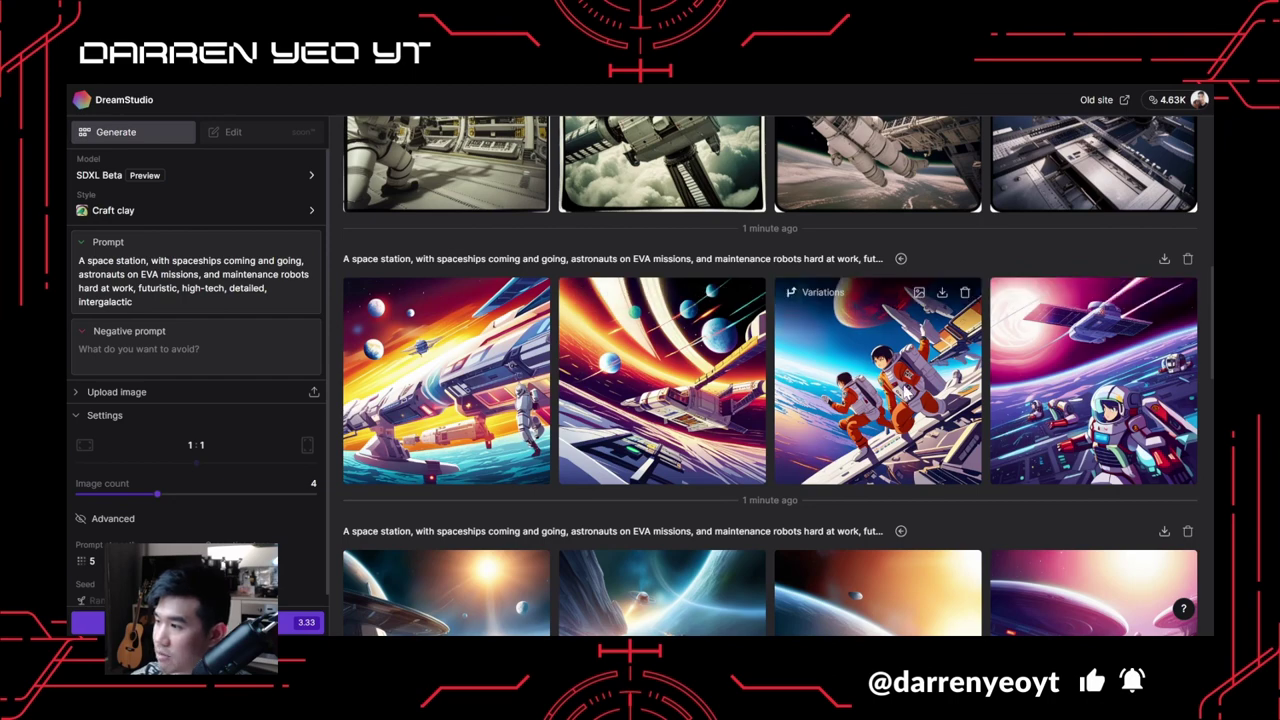
click(900, 394)
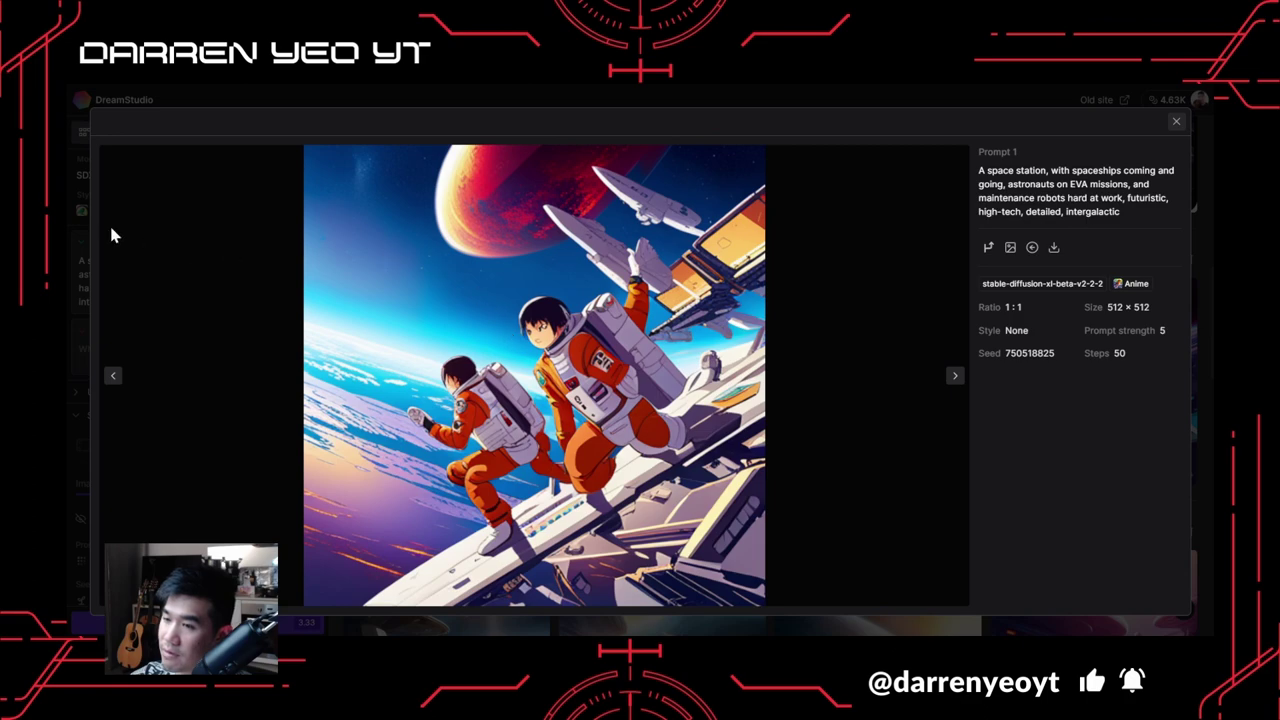
click(90, 136)
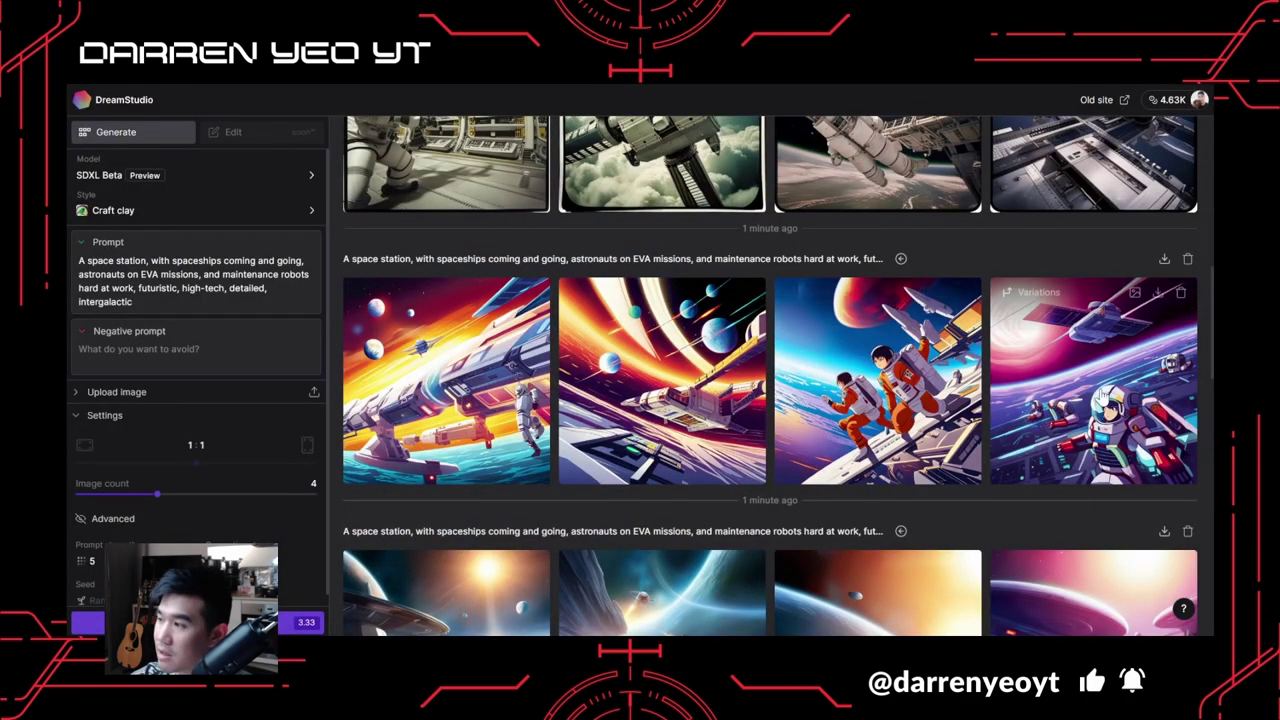
click(1019, 387)
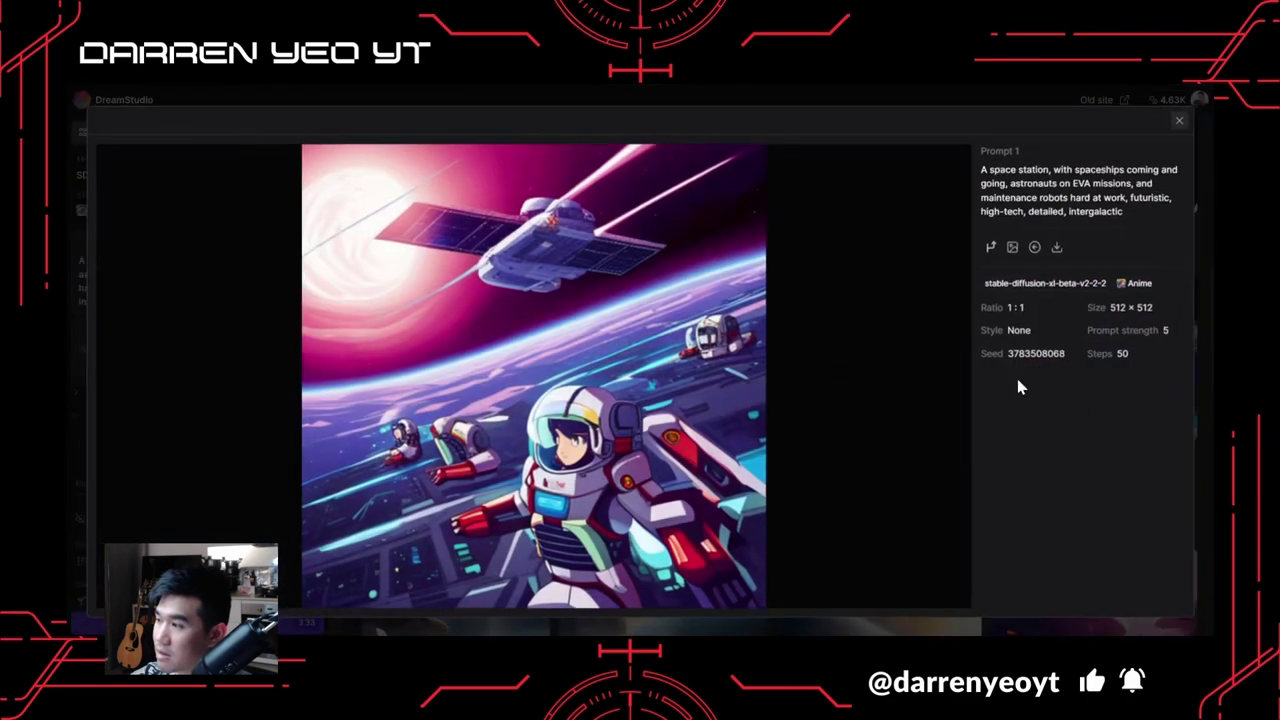
click(84, 168)
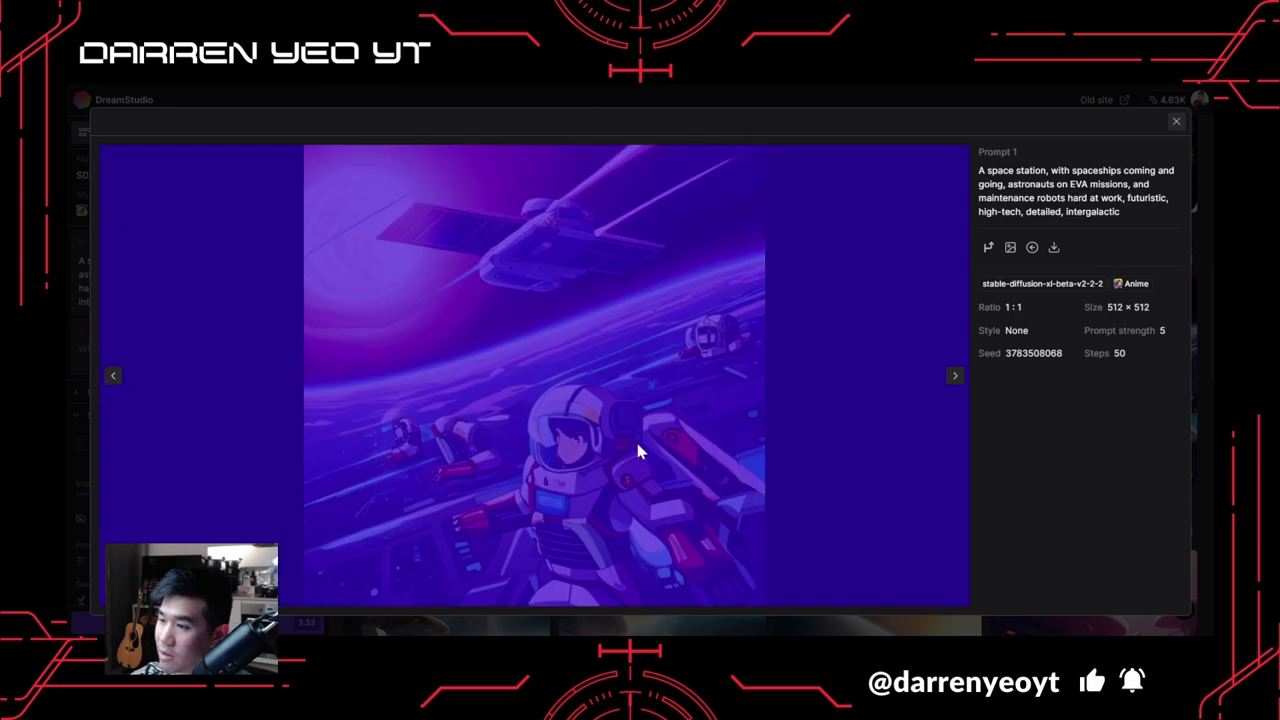
click(1134, 401)
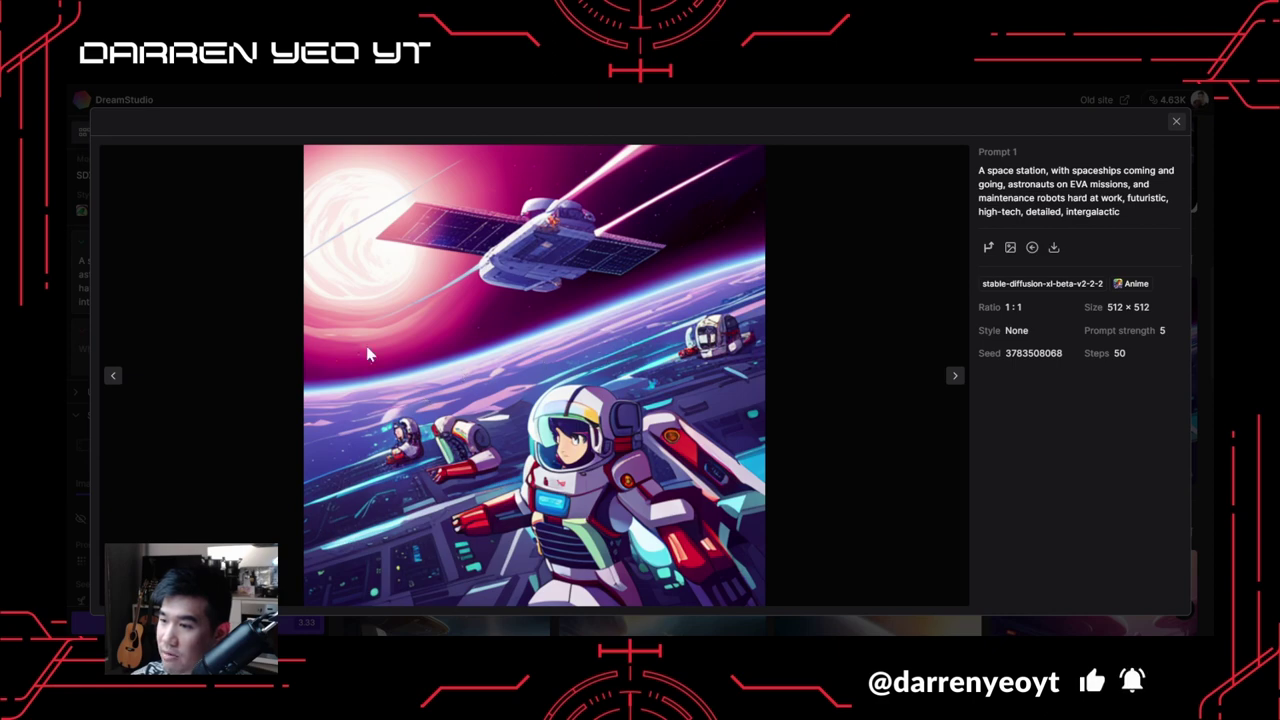
click(103, 324)
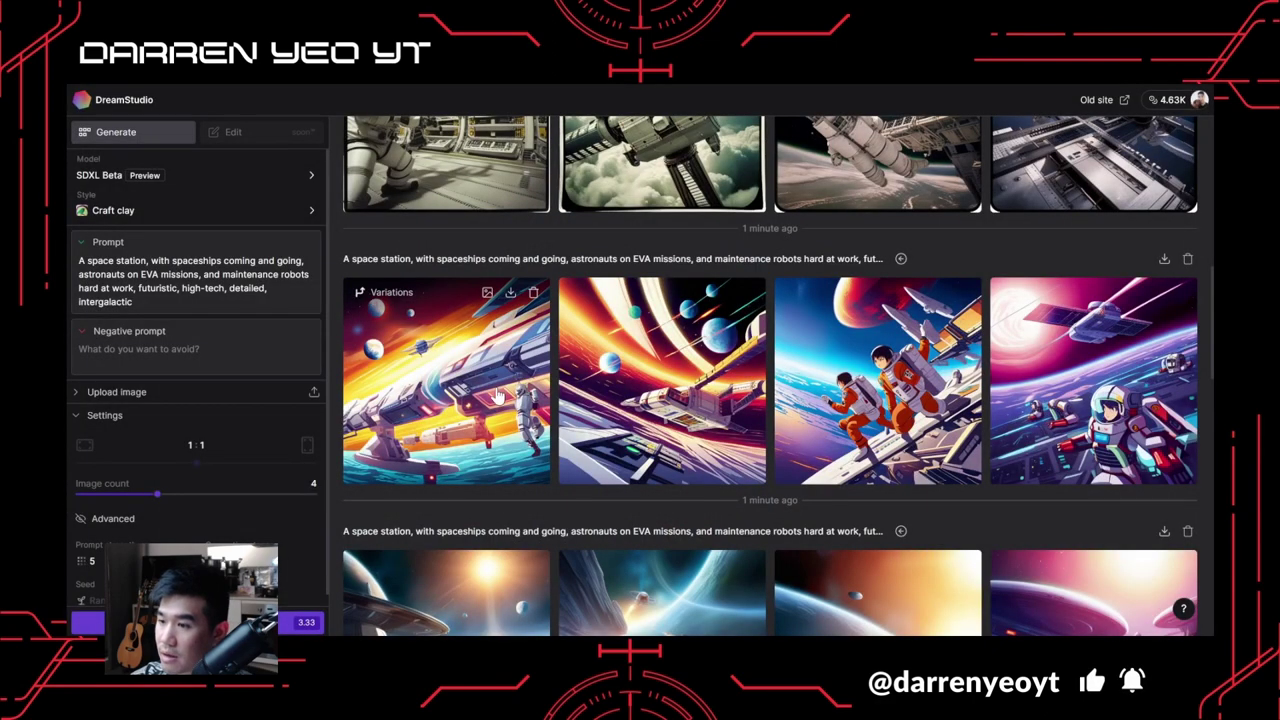
click(497, 396)
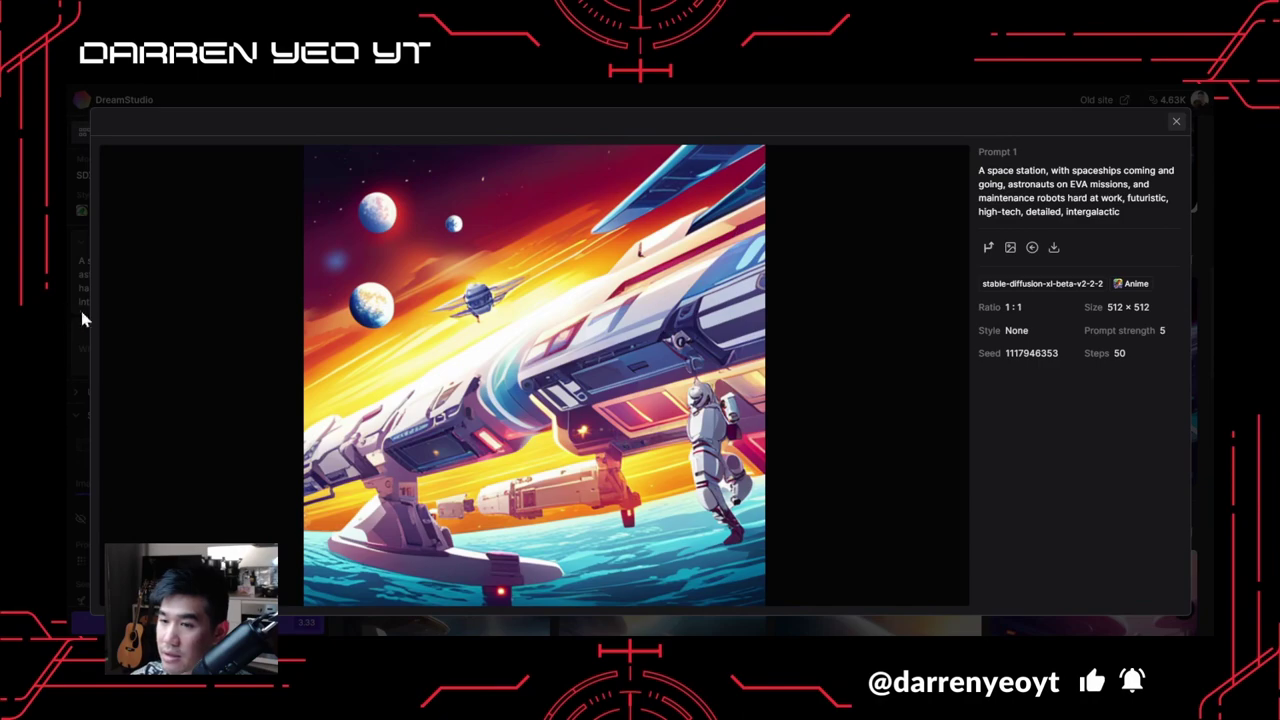
click(82, 314)
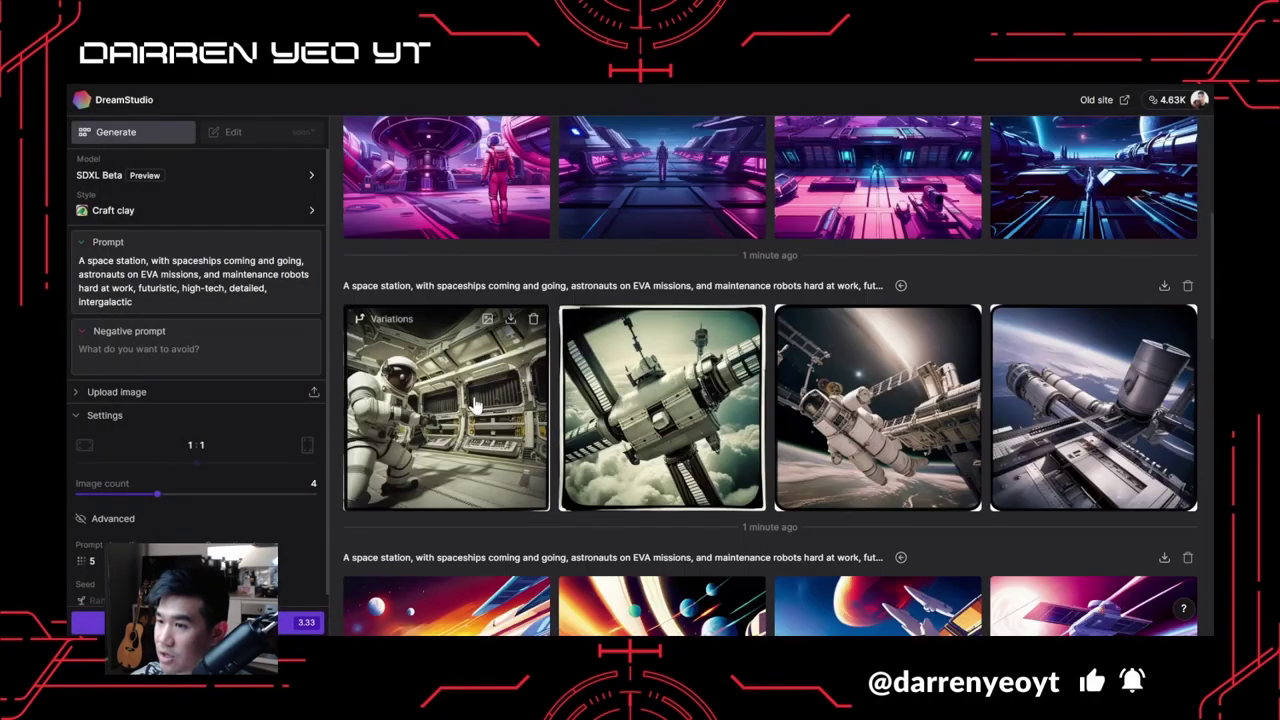
View the Analog film space station images enlarged one after another, continuing into the first Neon punk images.
click(475, 406)
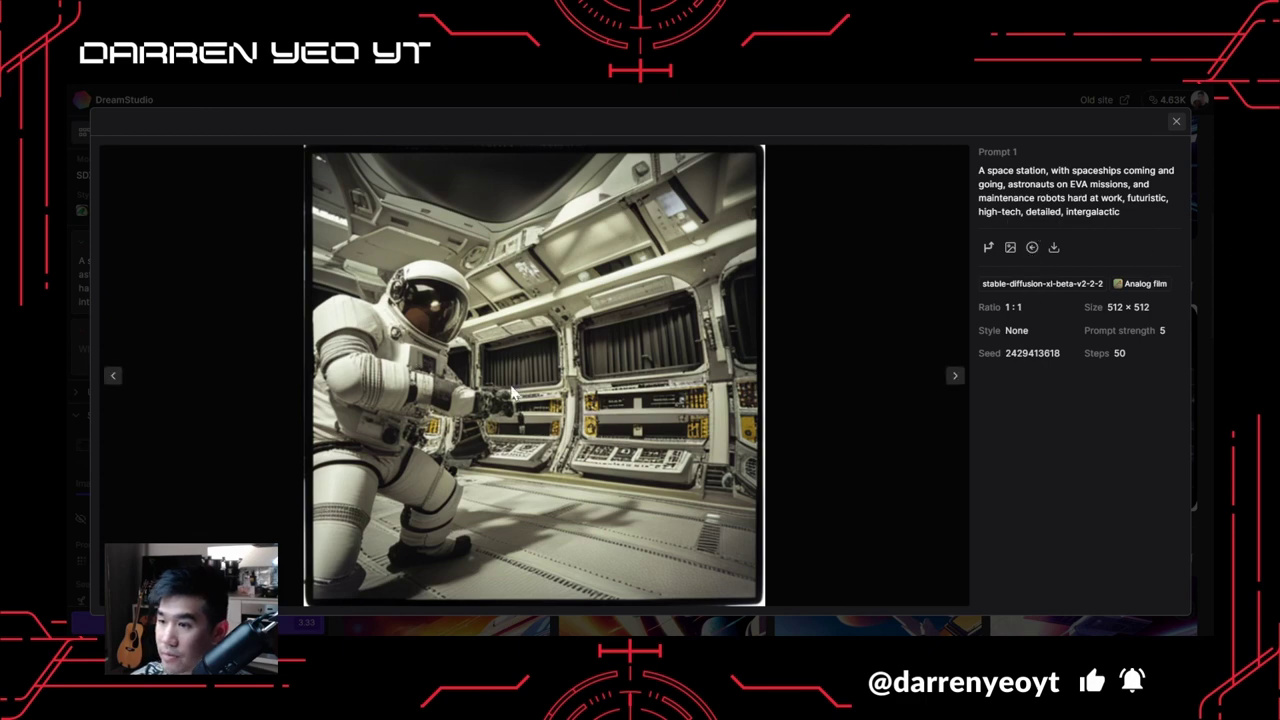
click(954, 378)
click(954, 378)
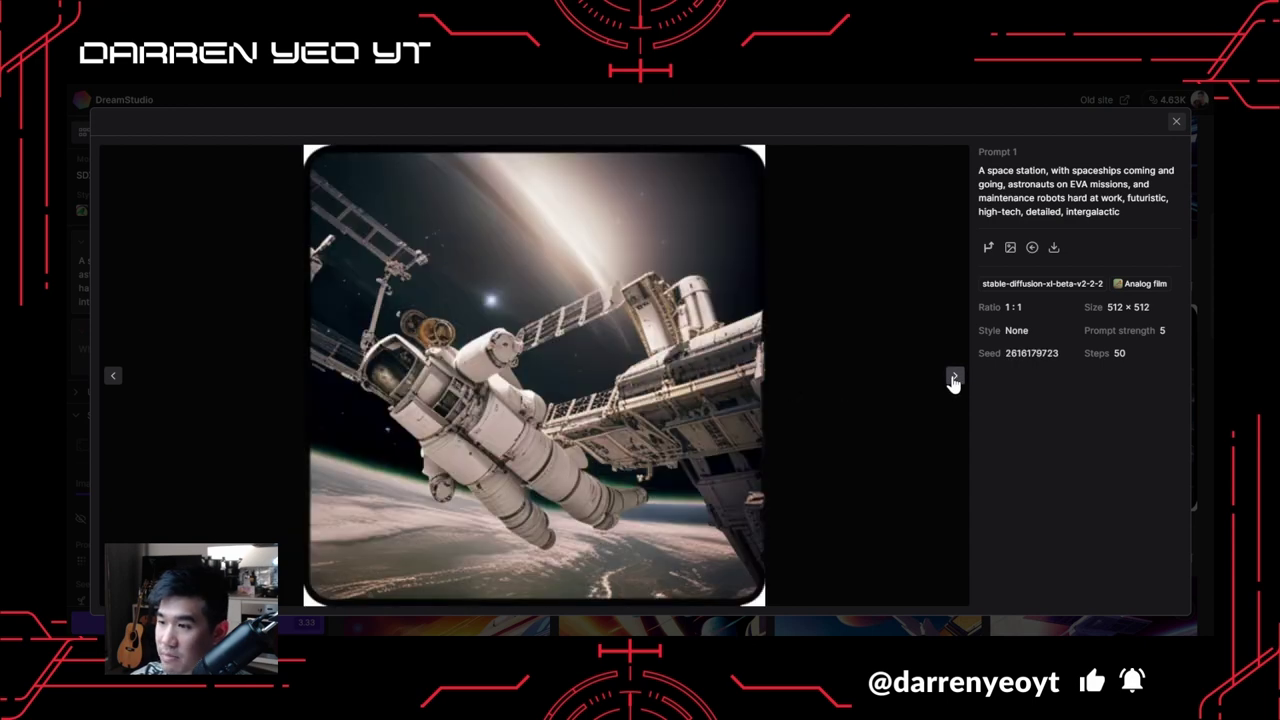
click(954, 378)
click(954, 378)
click(954, 378)
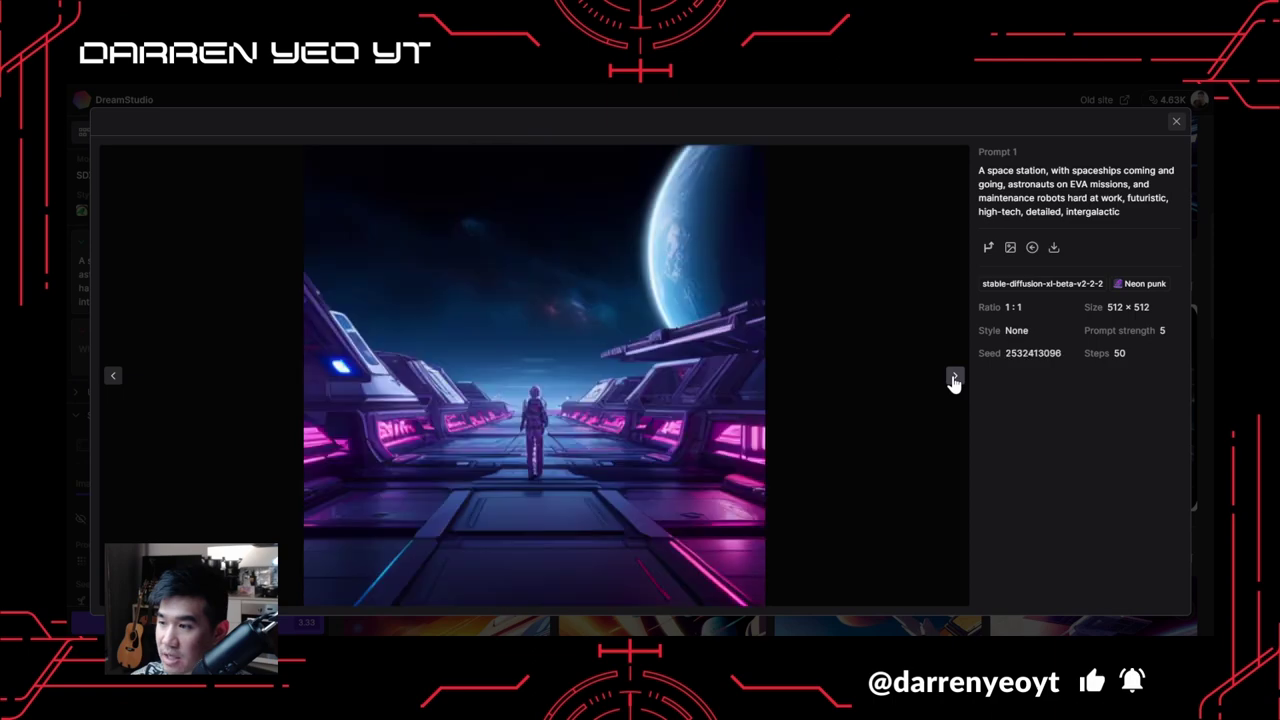
click(79, 332)
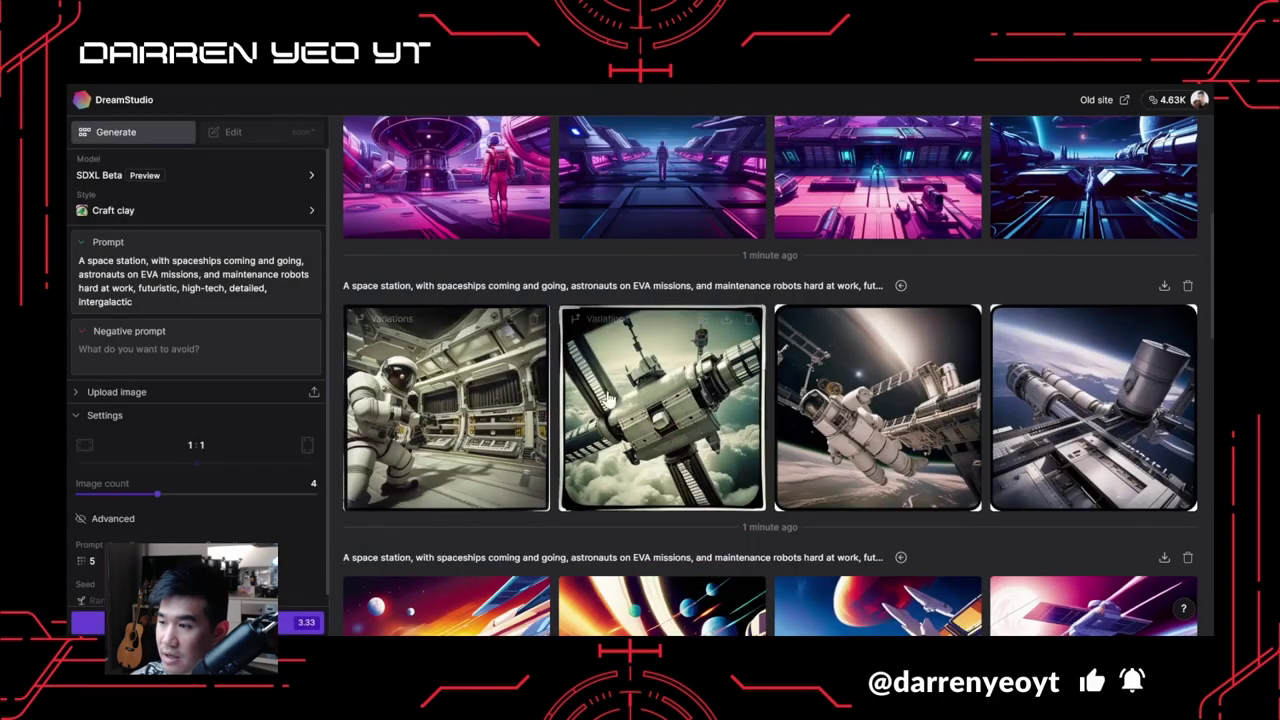
Compare the Analog film, Anime, Craft clay and Neon punk results, and enlarge the Neon punk image with the astronaut in red.
scroll(985, 408, up, 1)
scroll(985, 408, up, 1)
scroll(880, 430, down, 1)
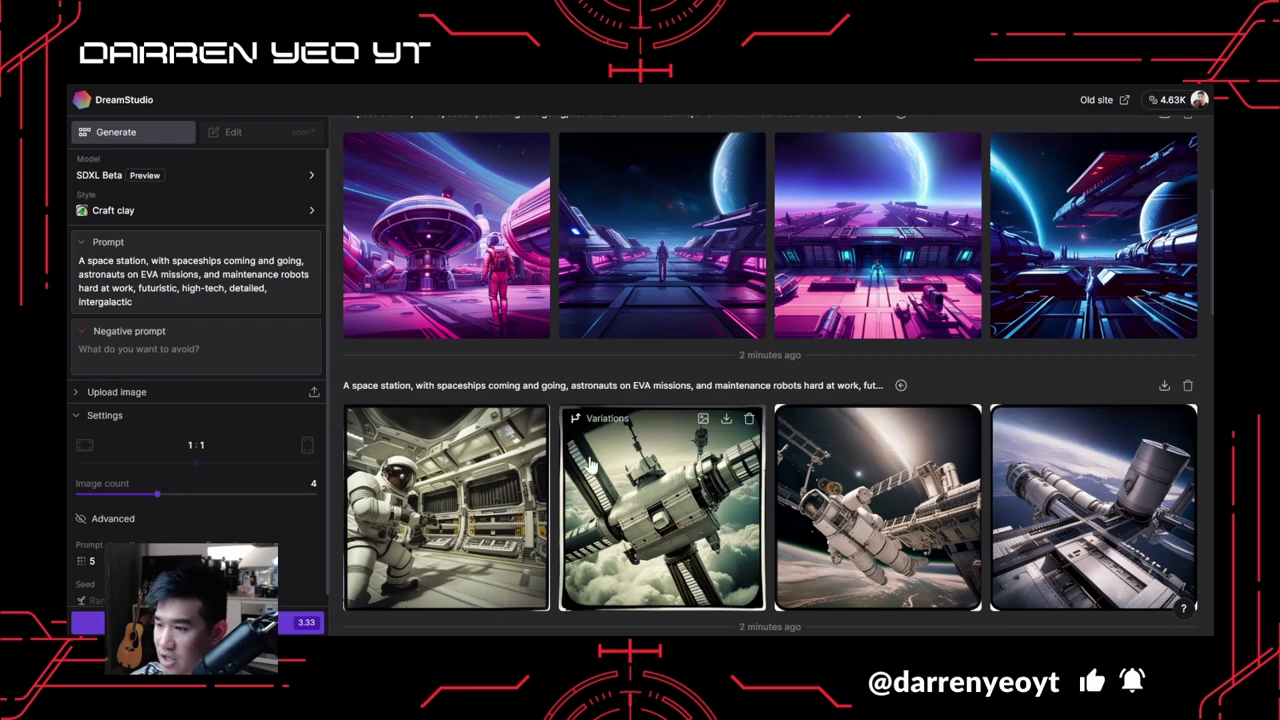
scroll(545, 483, down, 3)
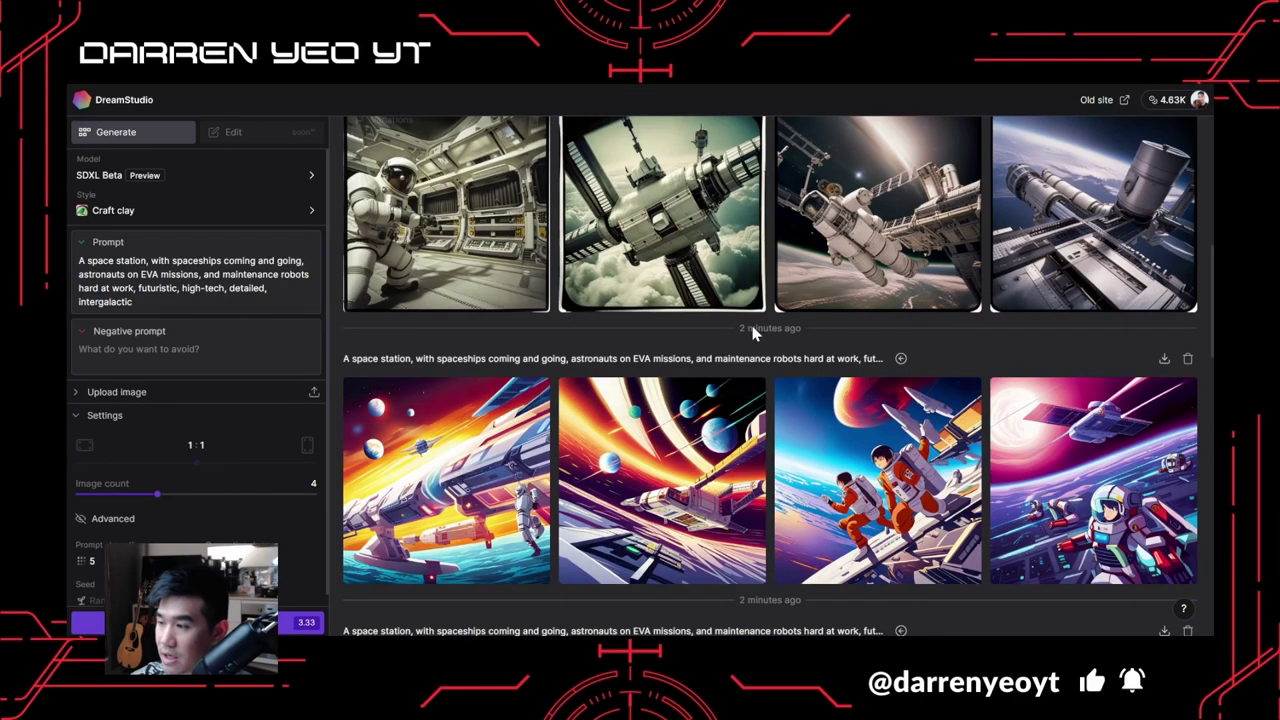
scroll(695, 335, up, 4)
scroll(430, 410, up, 1)
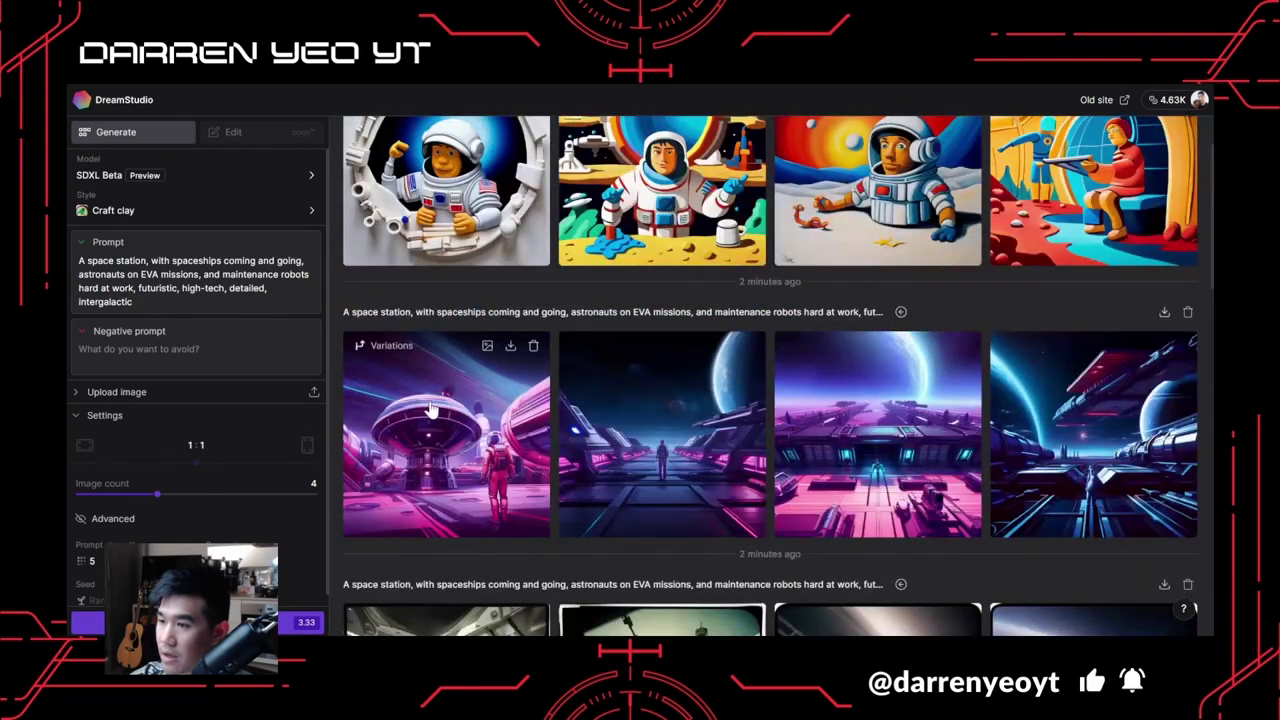
scroll(425, 425, down, 3)
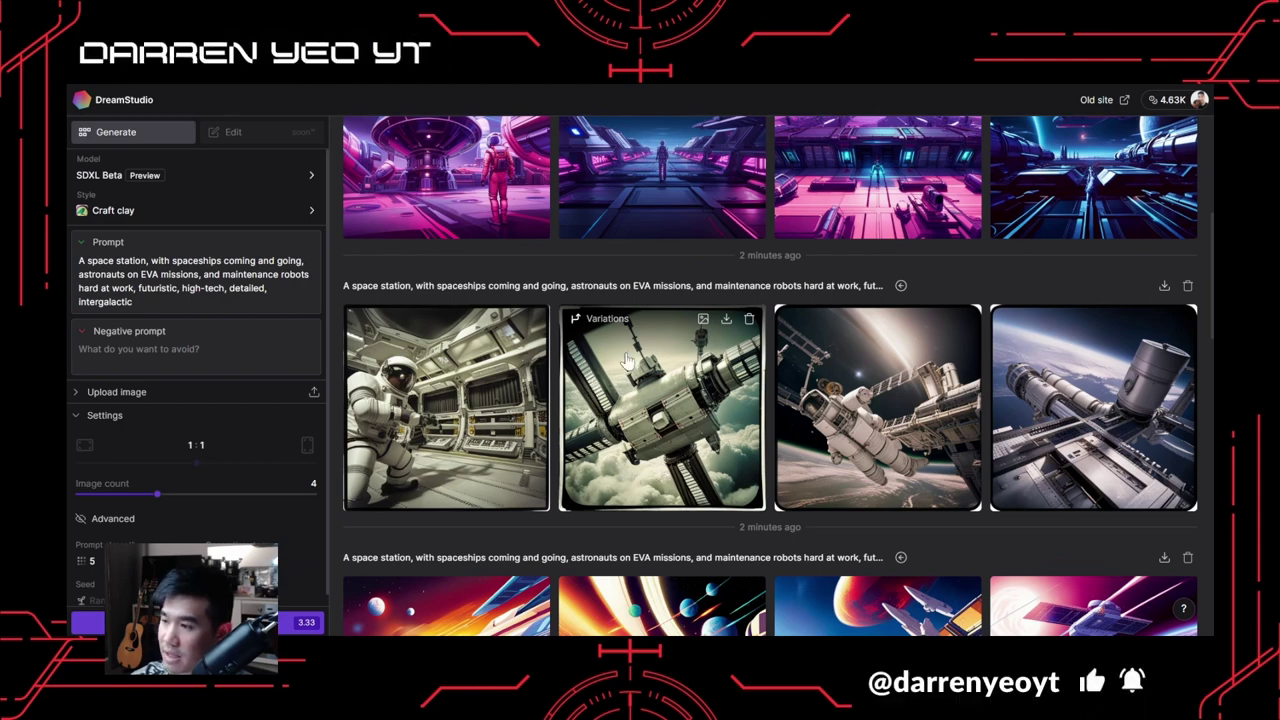
scroll(505, 362, up, 2)
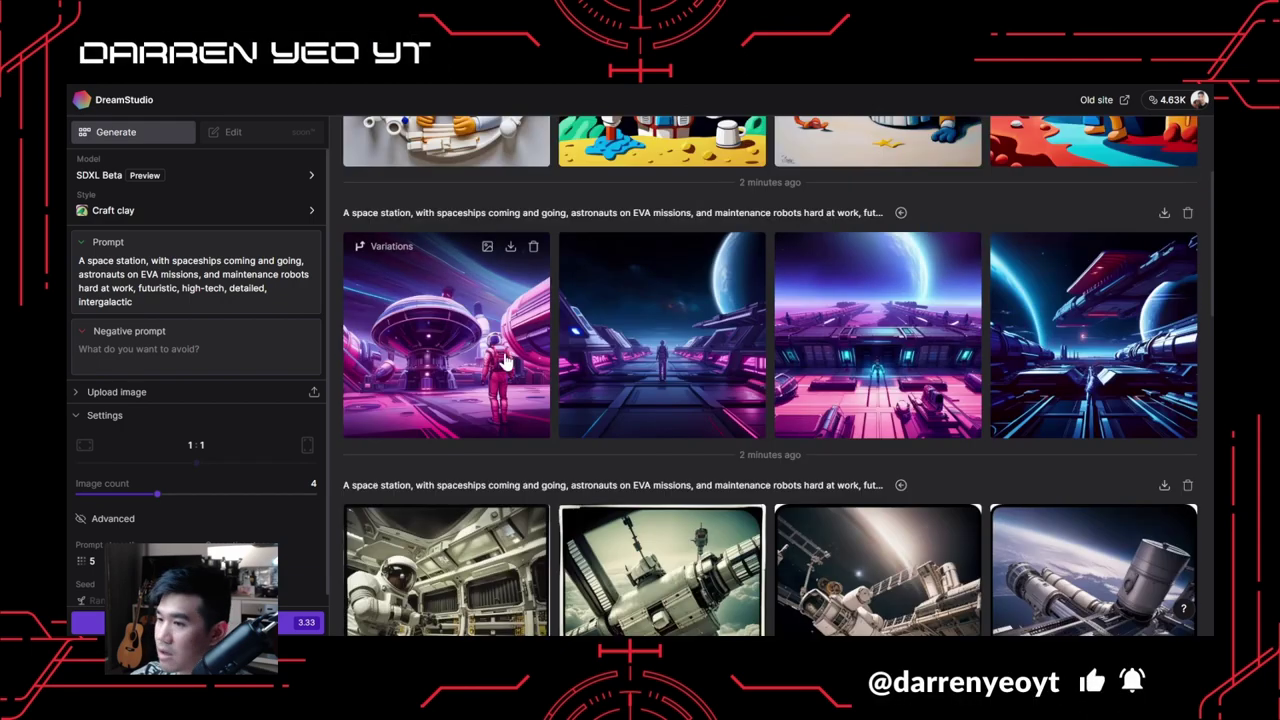
click(484, 328)
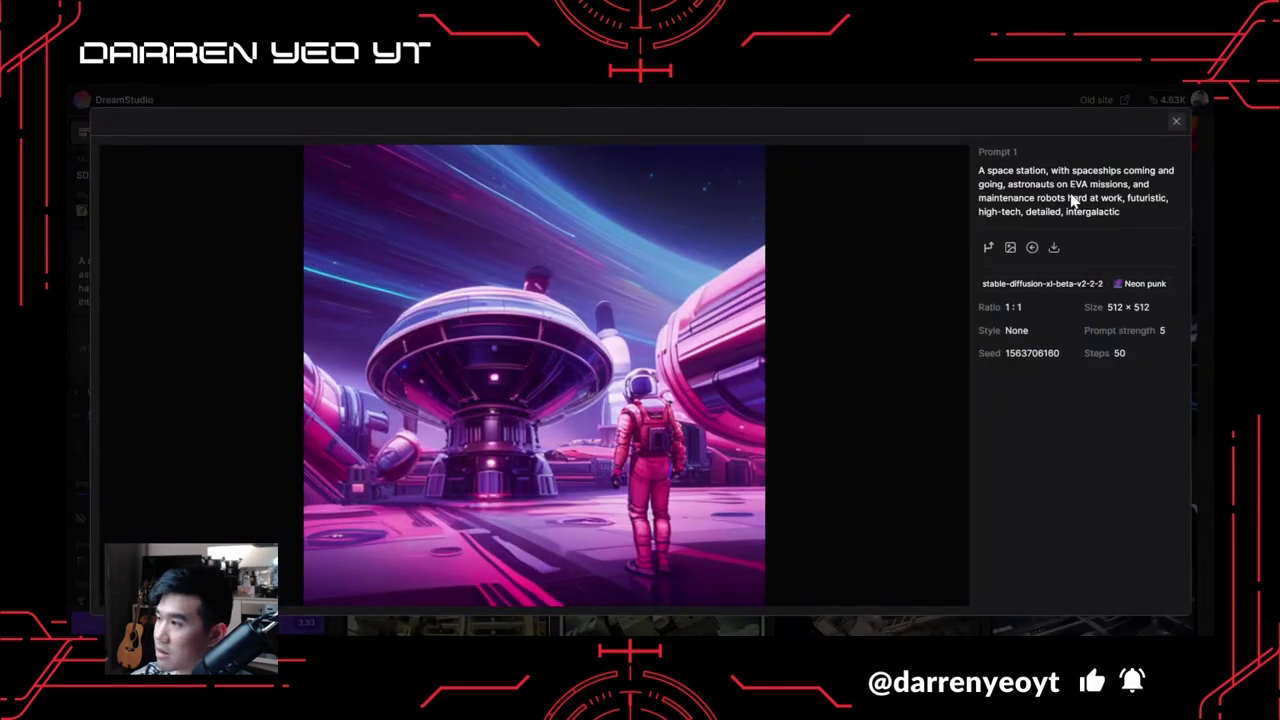
View the remaining Neon punk space station images enlarged, examining the last one with the two planets again.
click(954, 378)
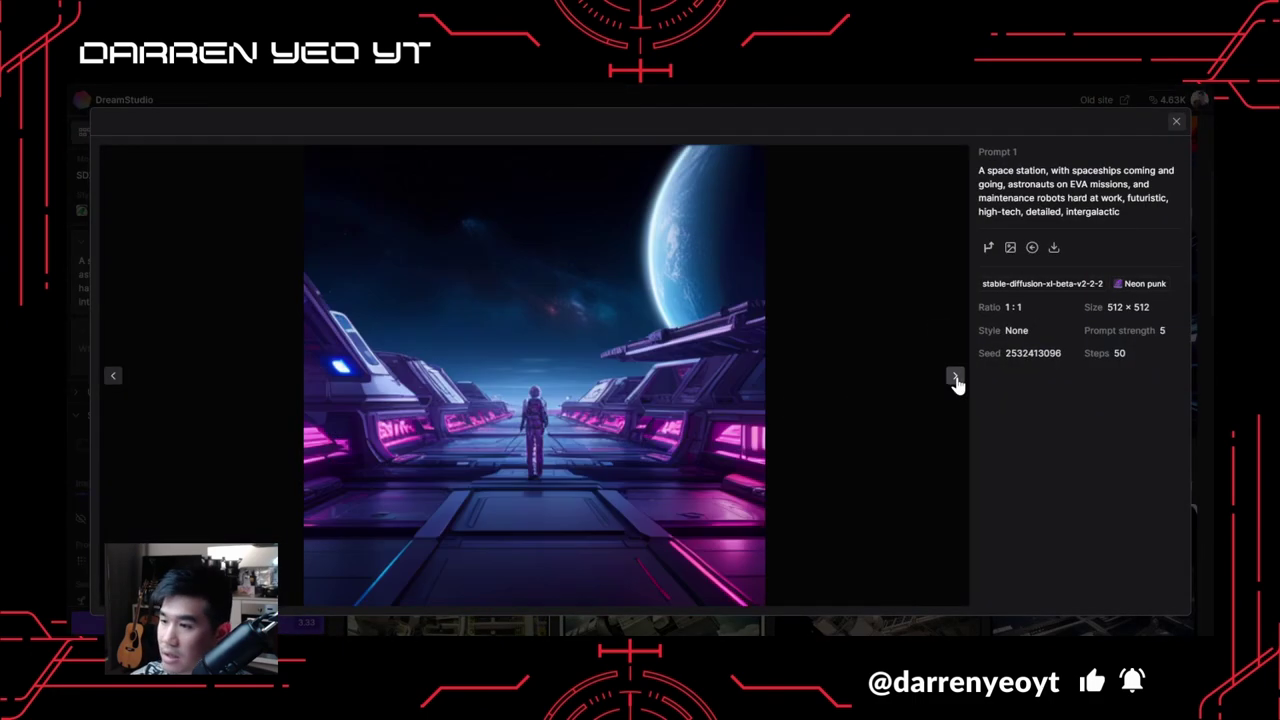
click(954, 379)
click(954, 379)
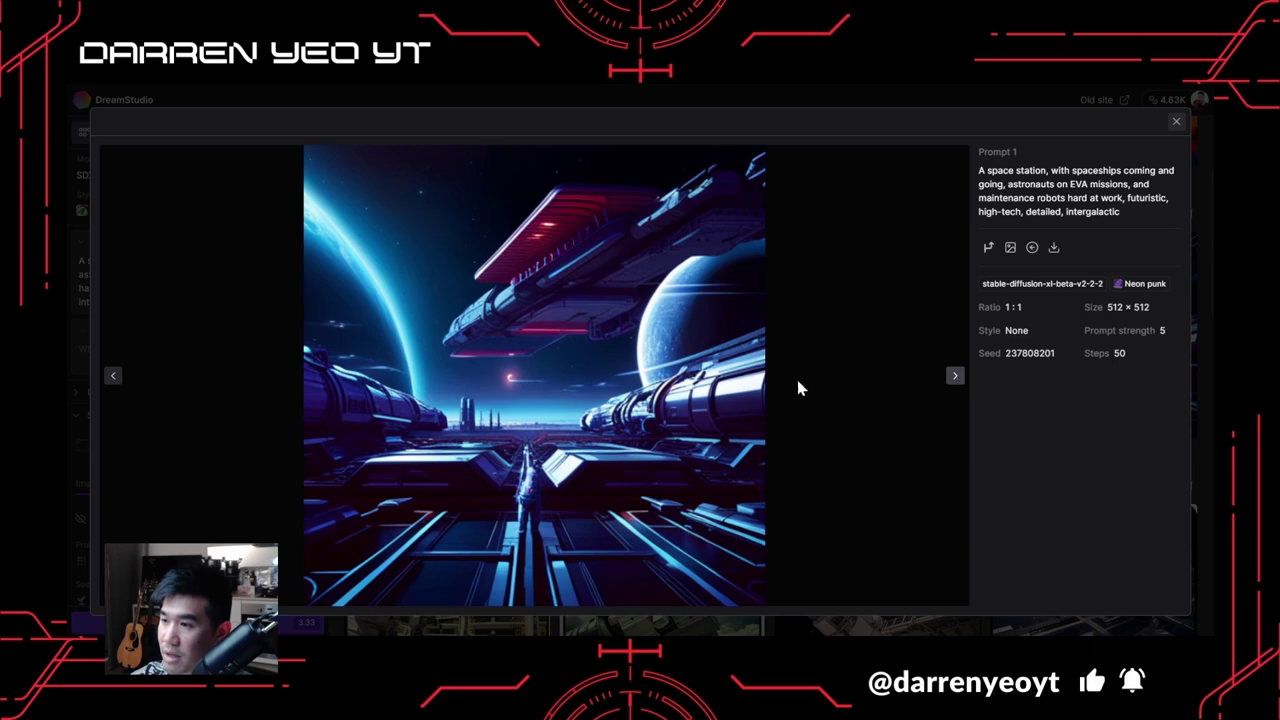
click(80, 354)
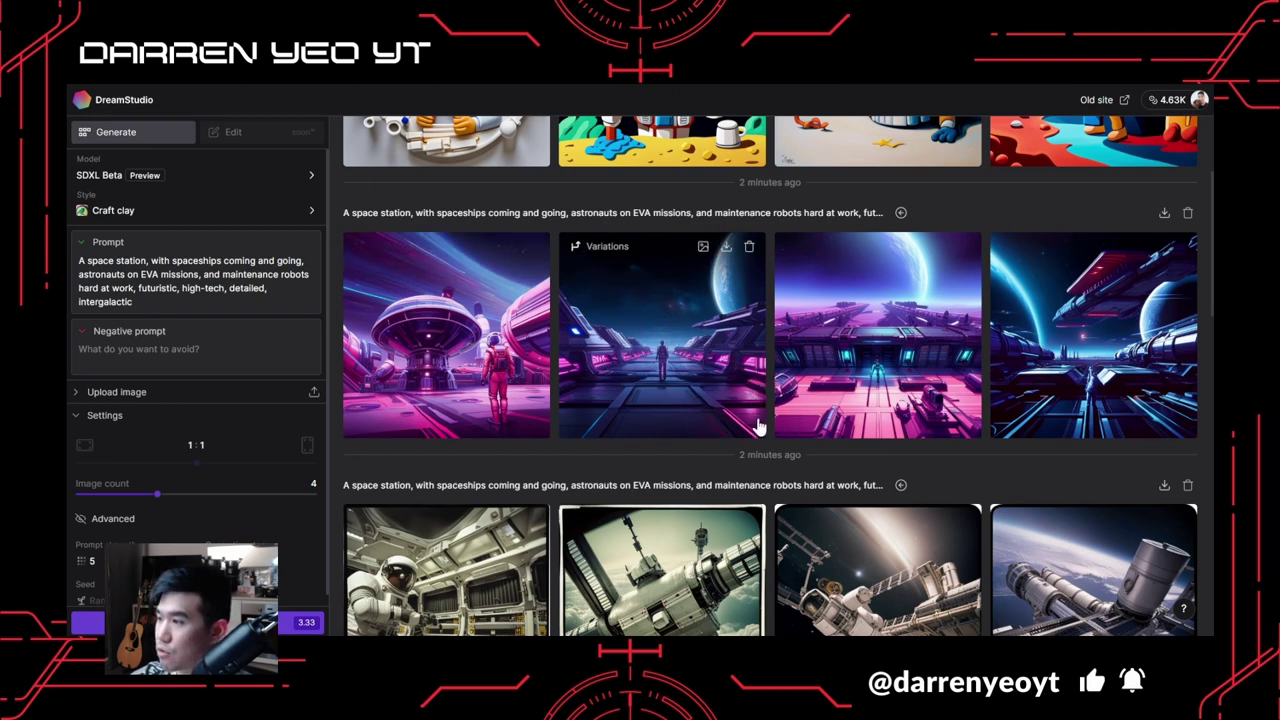
click(1115, 395)
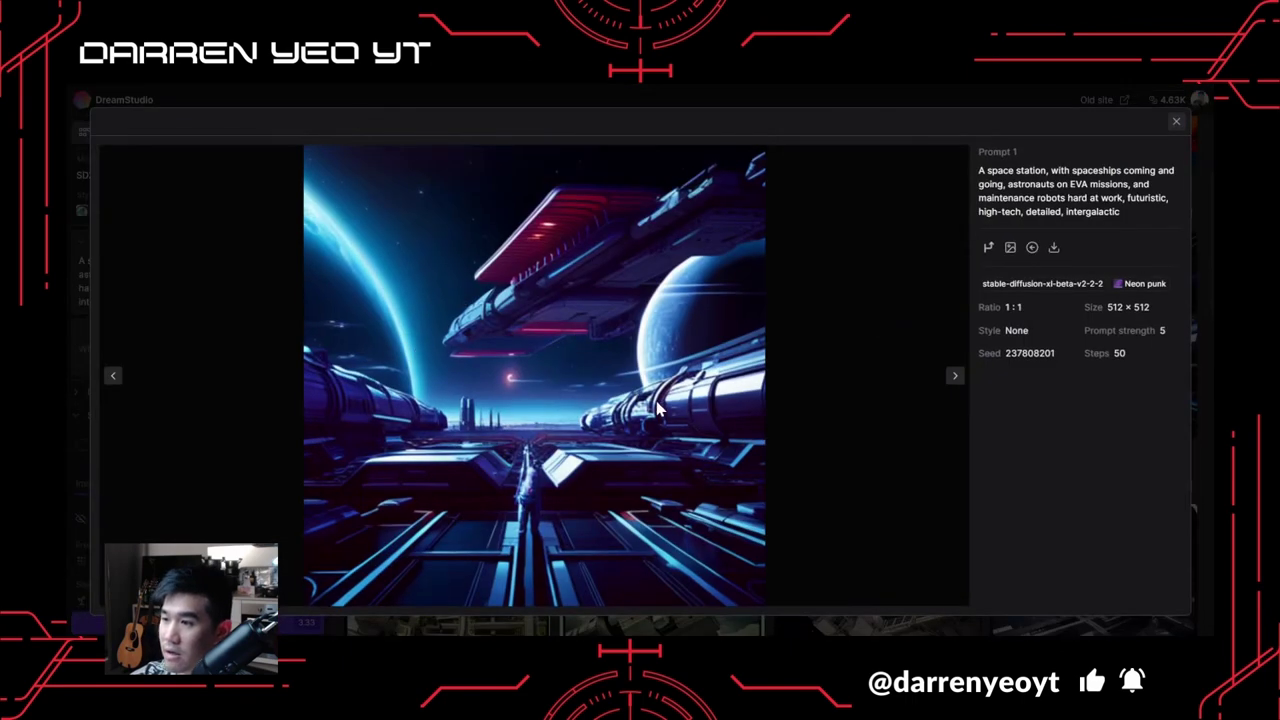
click(1177, 123)
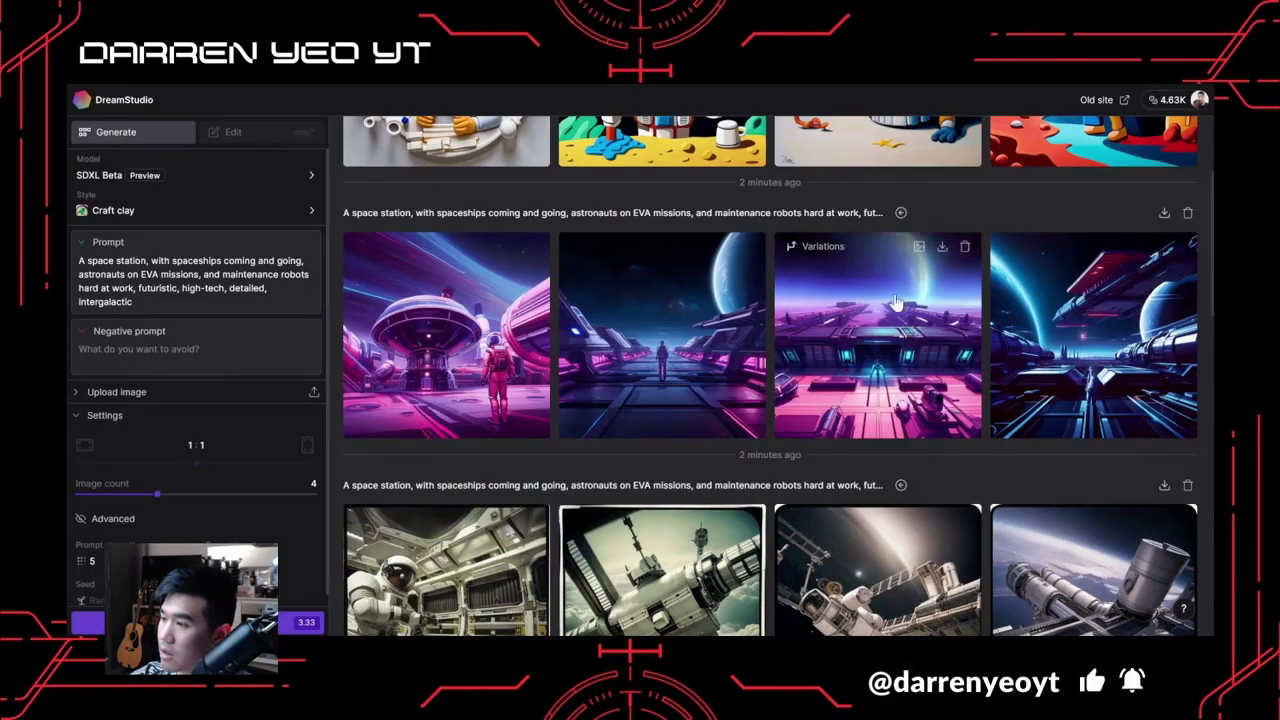
View the four Craft clay space station images enlarged, comparing the first two astronaut images.
scroll(896, 302, up, 2)
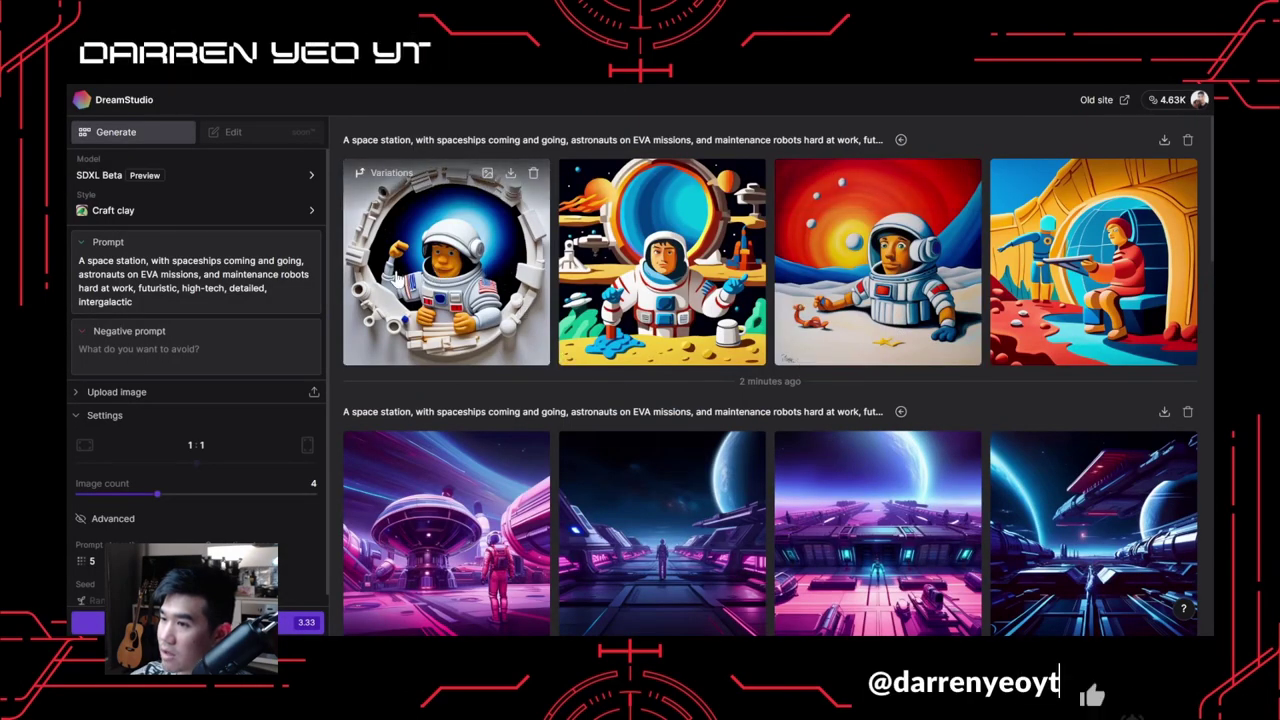
click(495, 258)
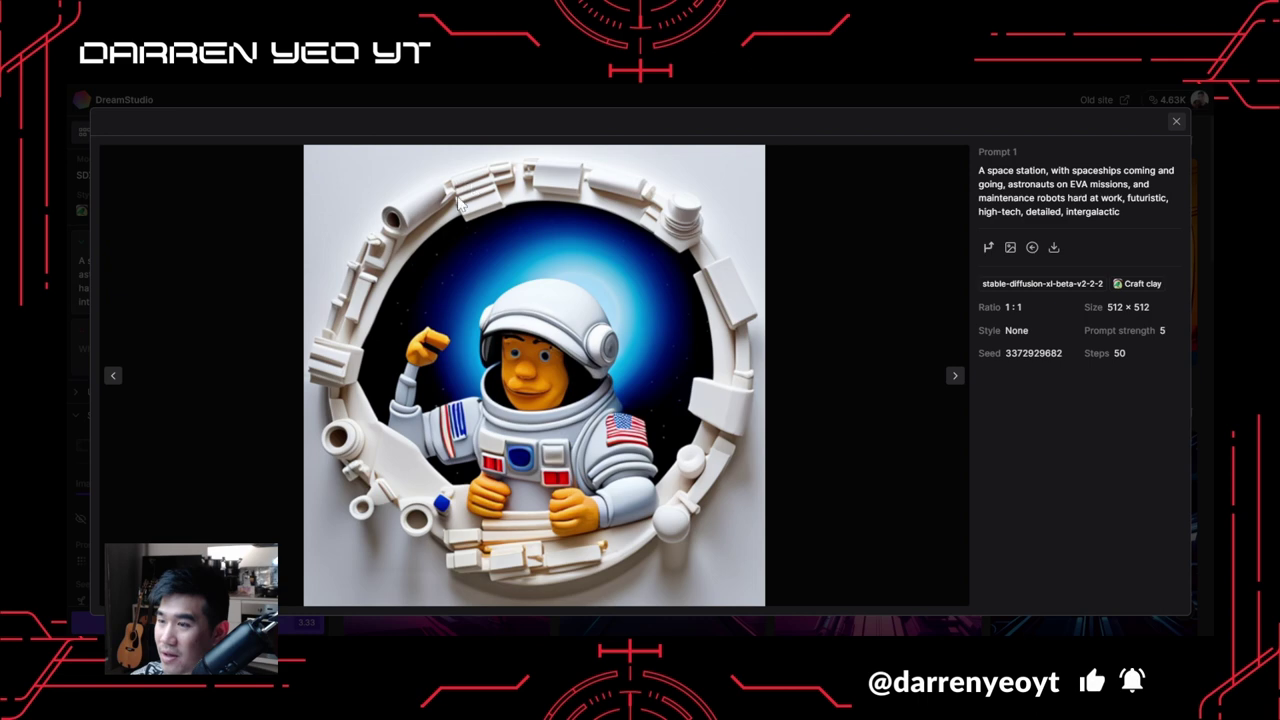
click(952, 380)
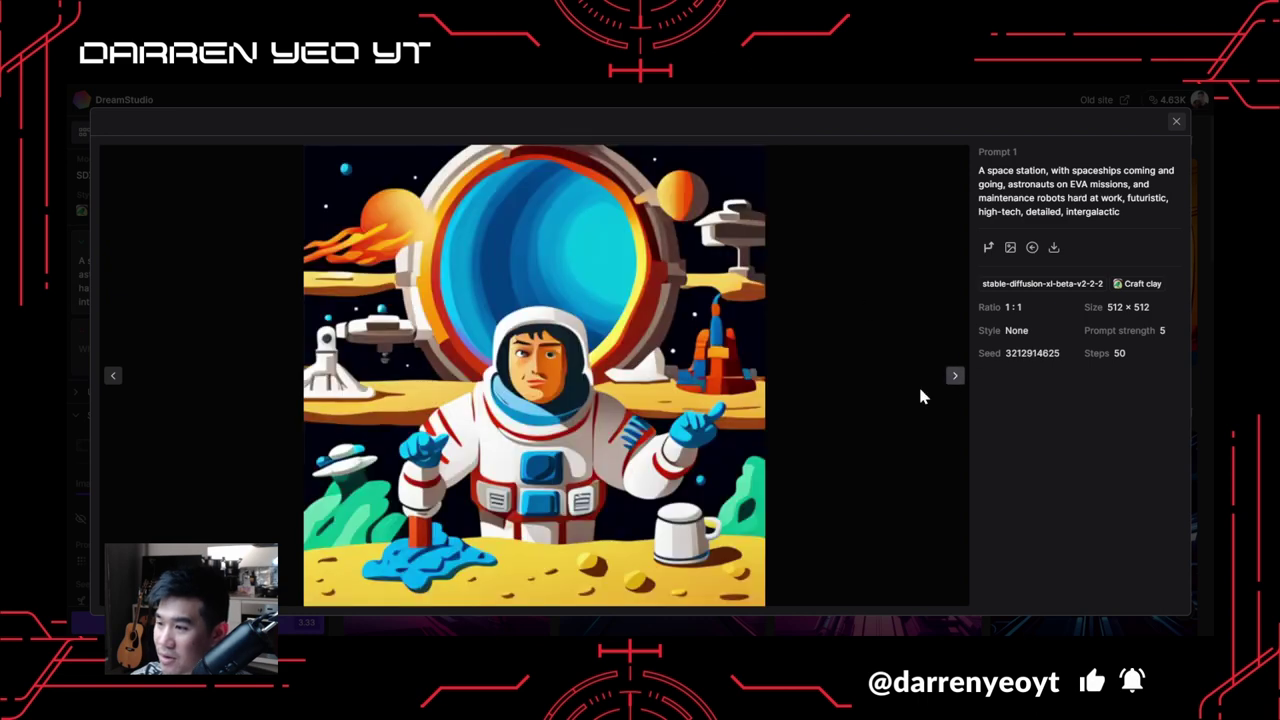
click(113, 377)
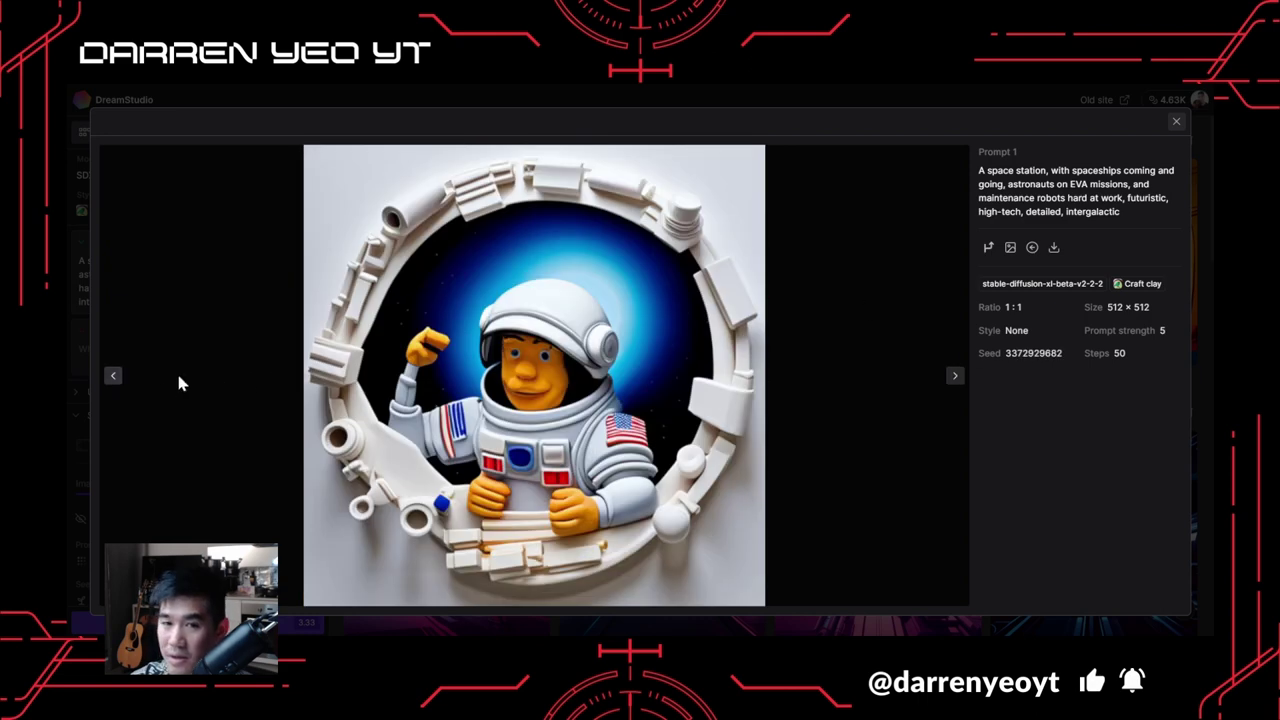
click(957, 379)
click(955, 380)
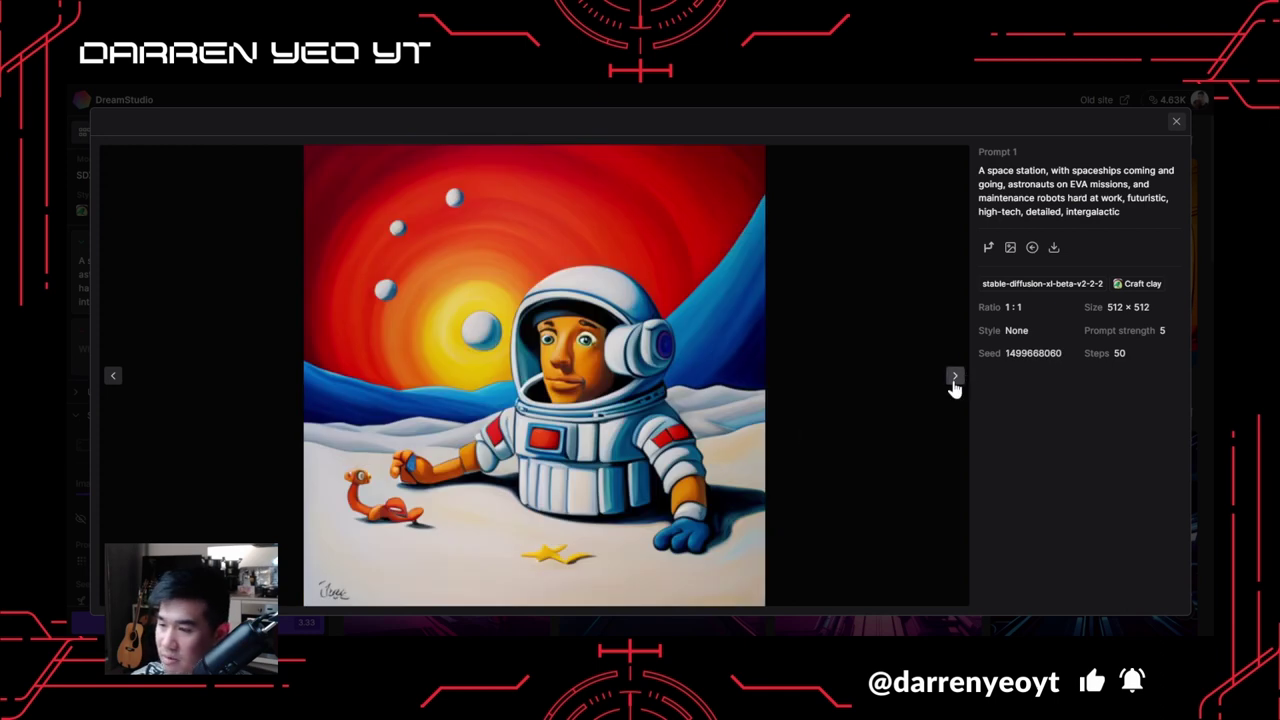
click(955, 380)
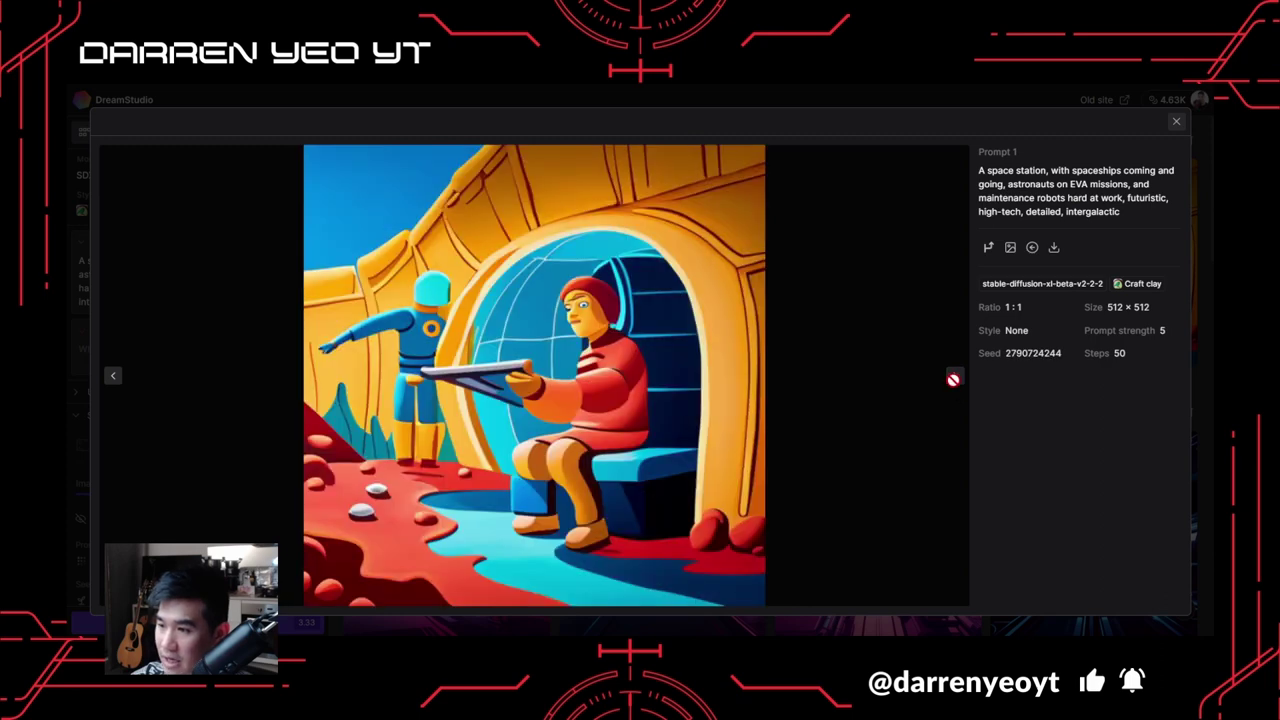
click(78, 114)
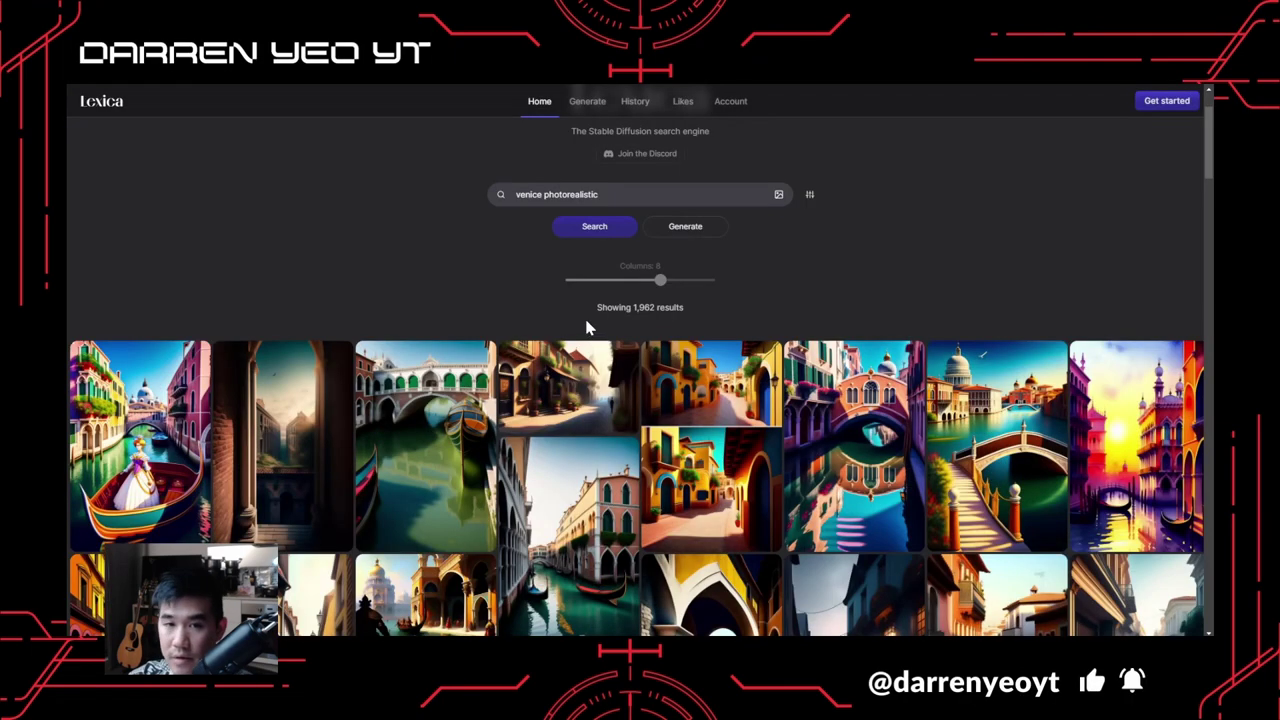
Switch to Lexica, browse the "venice photorealistic" results and read the prompt of the Venetian carnival painting.
scroll(585, 327, down, 1)
scroll(645, 335, up, 2)
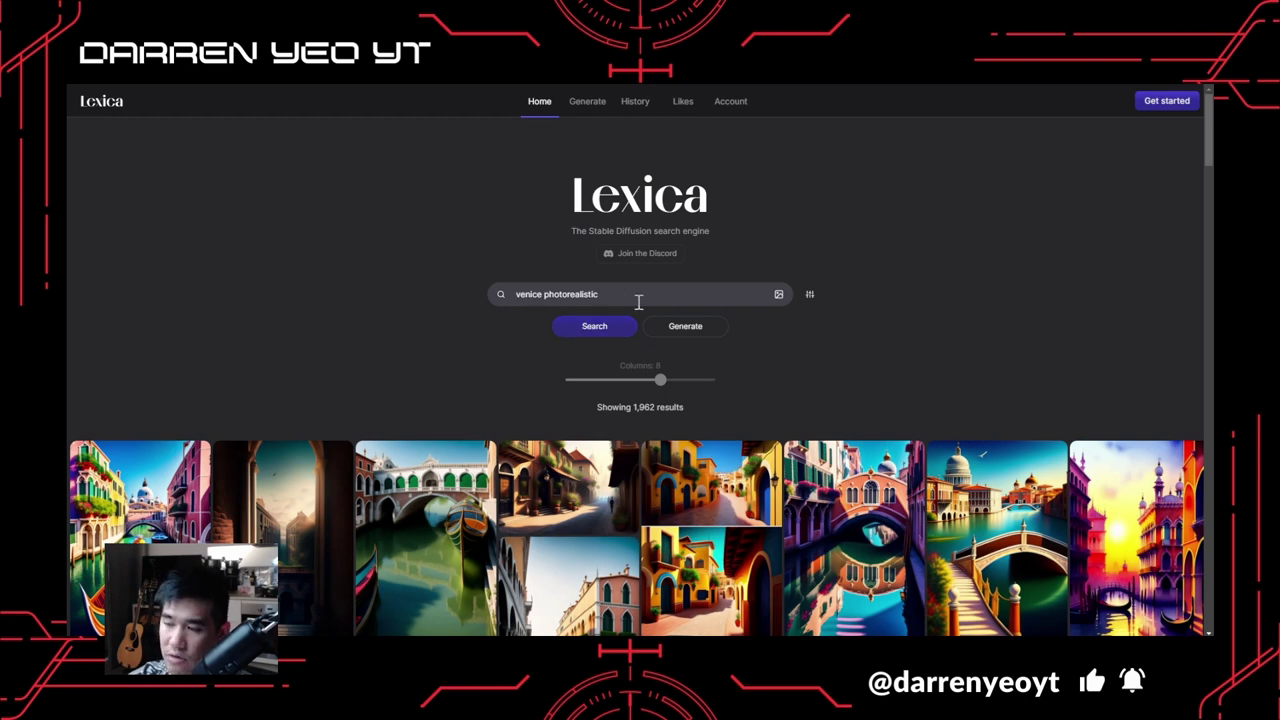
scroll(638, 302, down, 1)
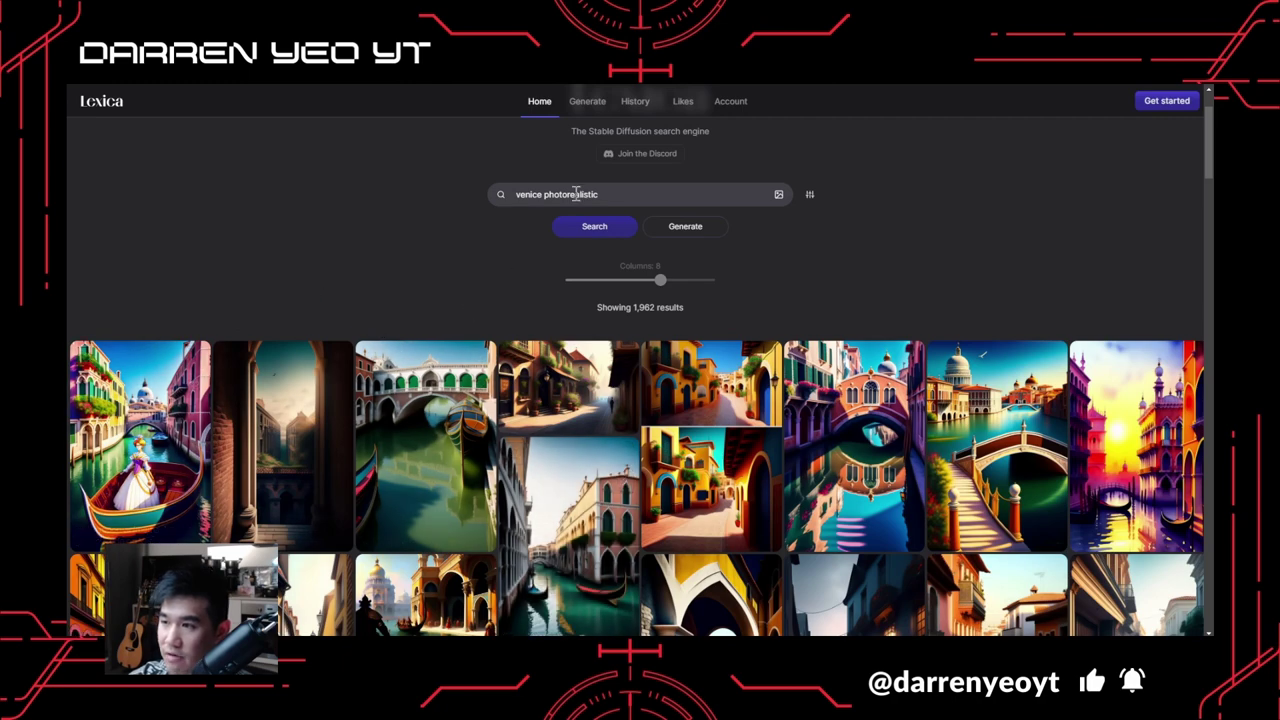
scroll(746, 285, down, 3)
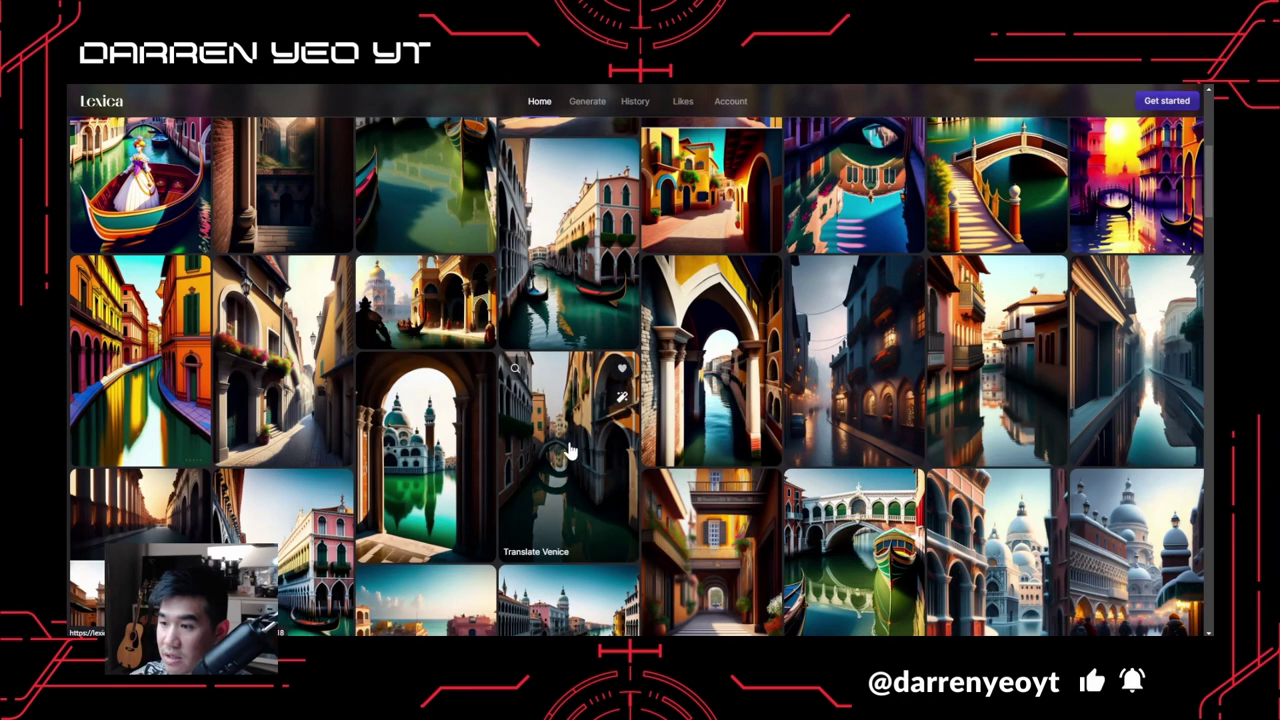
click(425, 300)
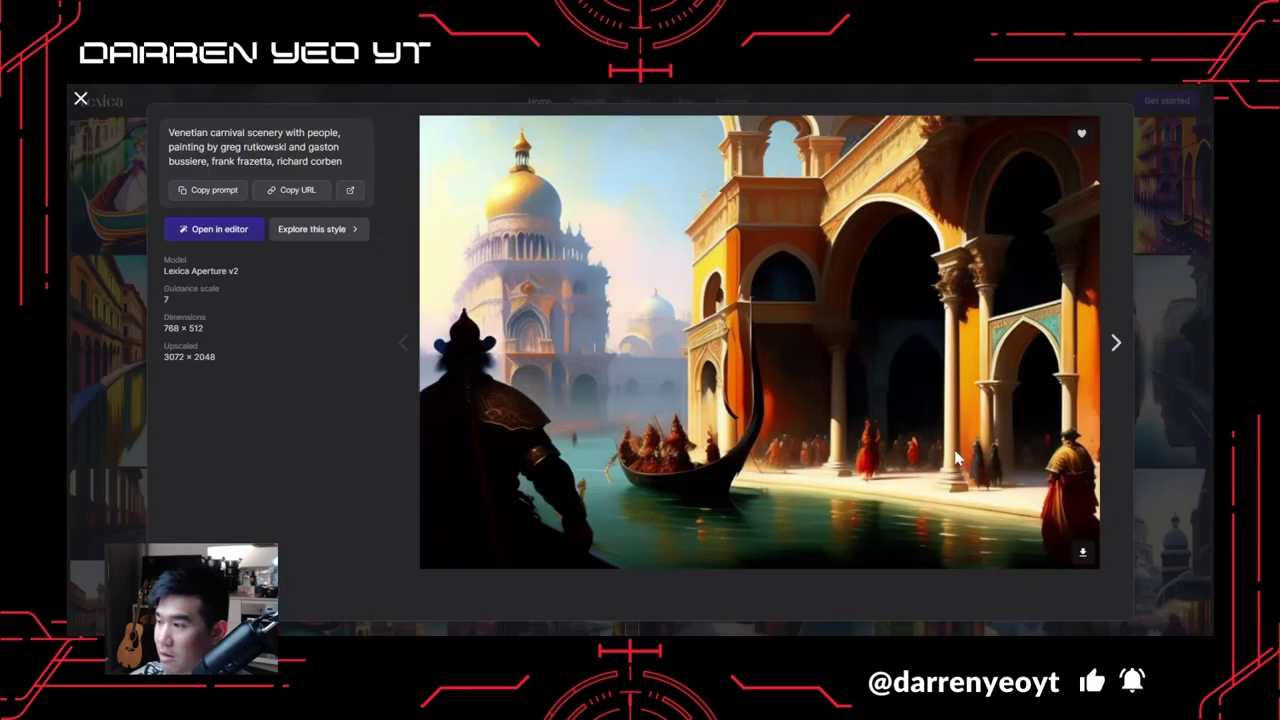
drag(277, 161, 330, 168)
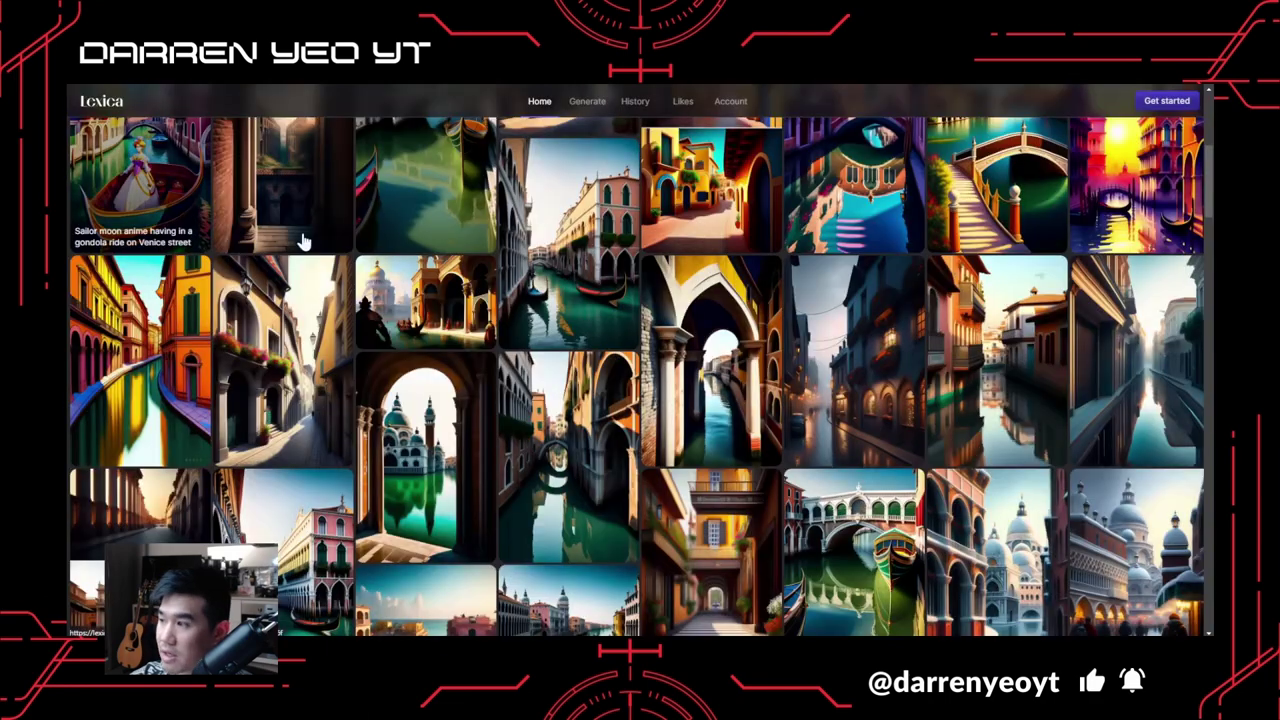
click(89, 181)
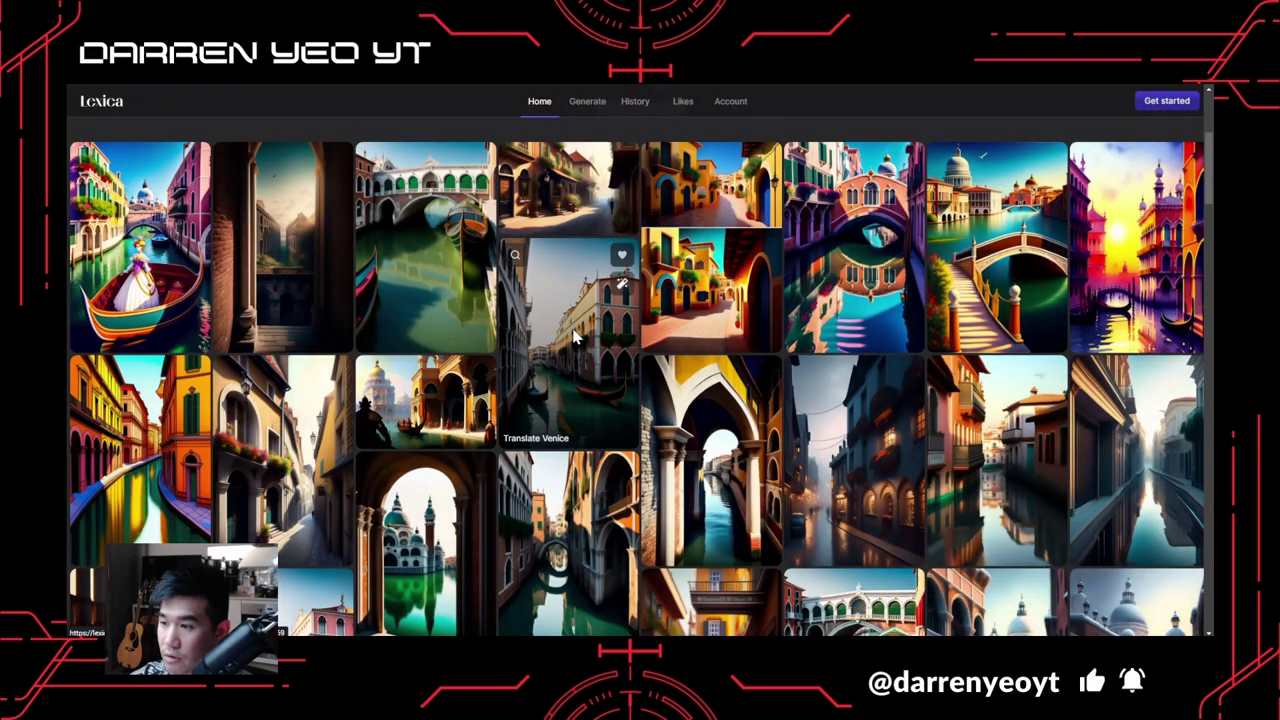
Copy the prompt of Lexica's gondola canal image and replace the DreamStudio prompt with it, "Translate Venice".
click(548, 355)
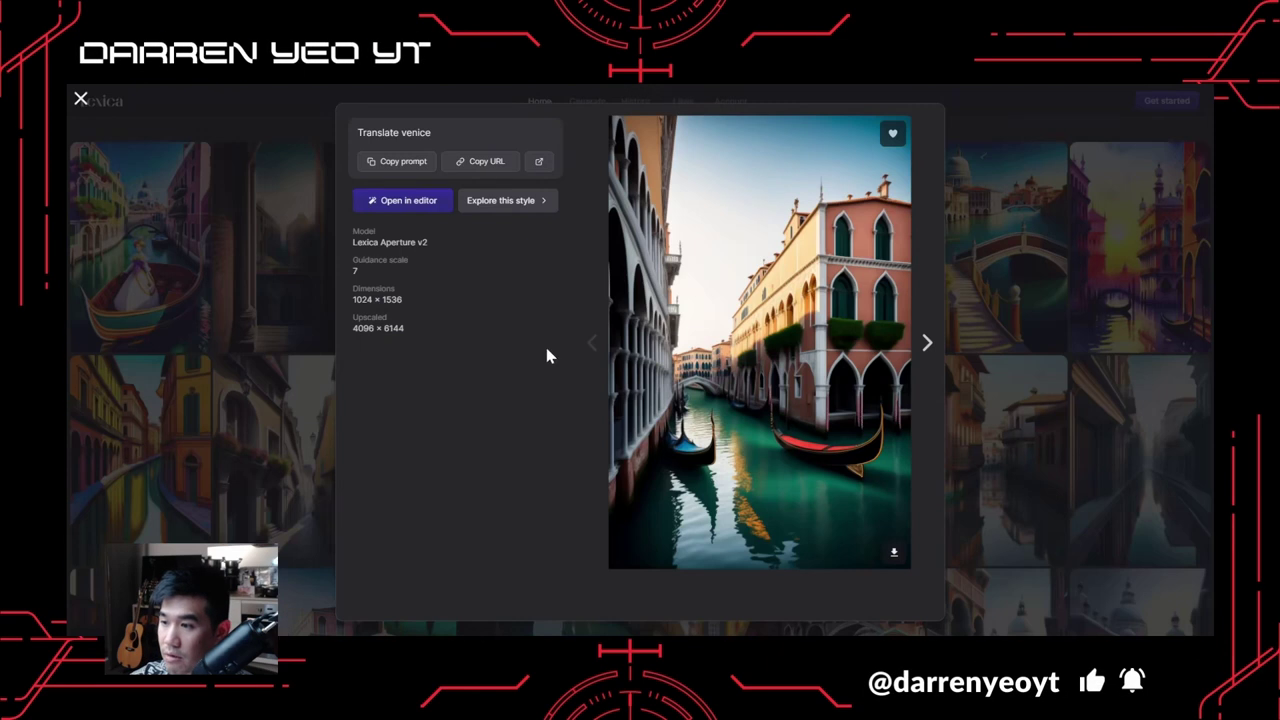
click(405, 162)
click(257, 229)
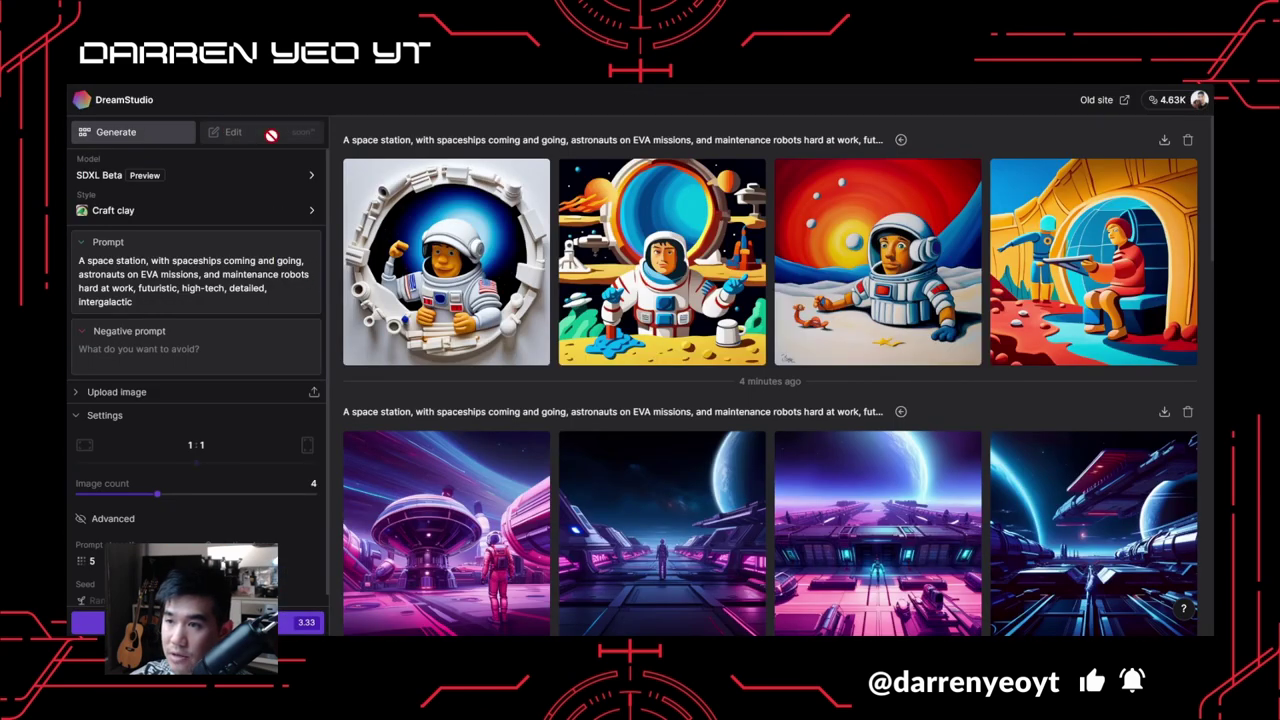
click(229, 300)
key(ctrl+a)
key(ctrl+v)
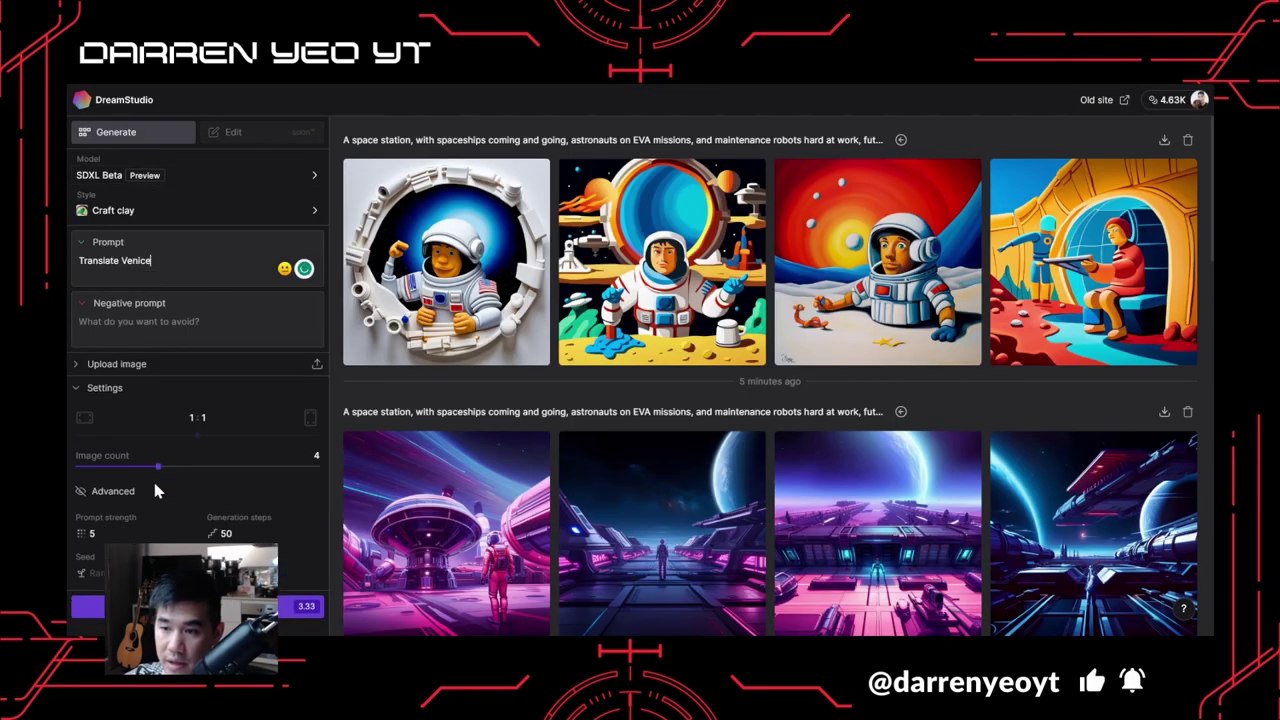
Choose the Photographic style and generate four images from the Venice prompt.
click(196, 210)
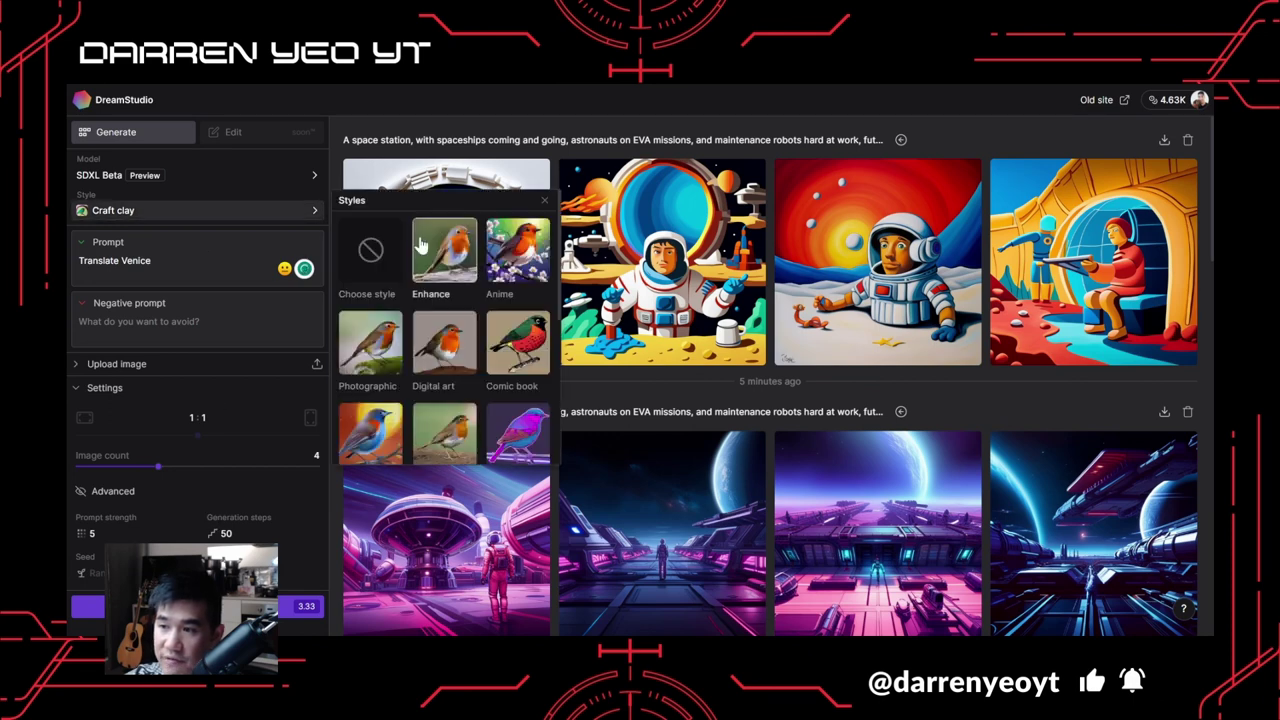
click(385, 343)
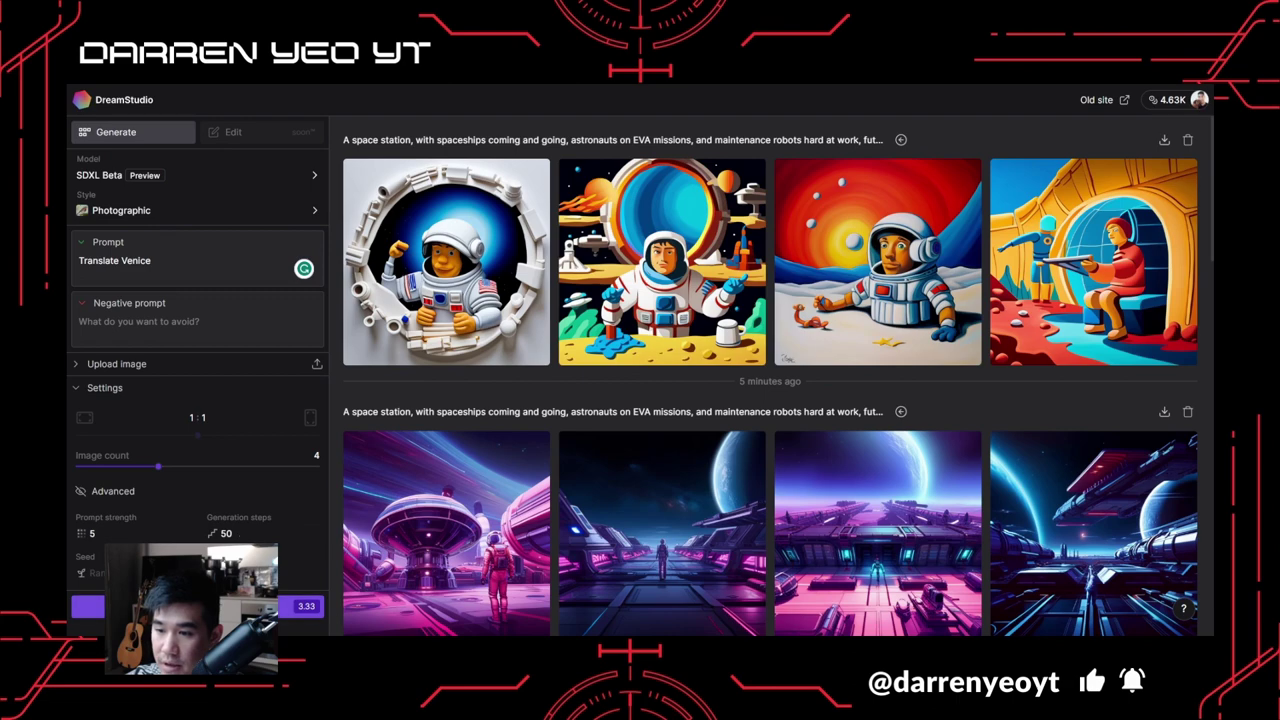
click(190, 606)
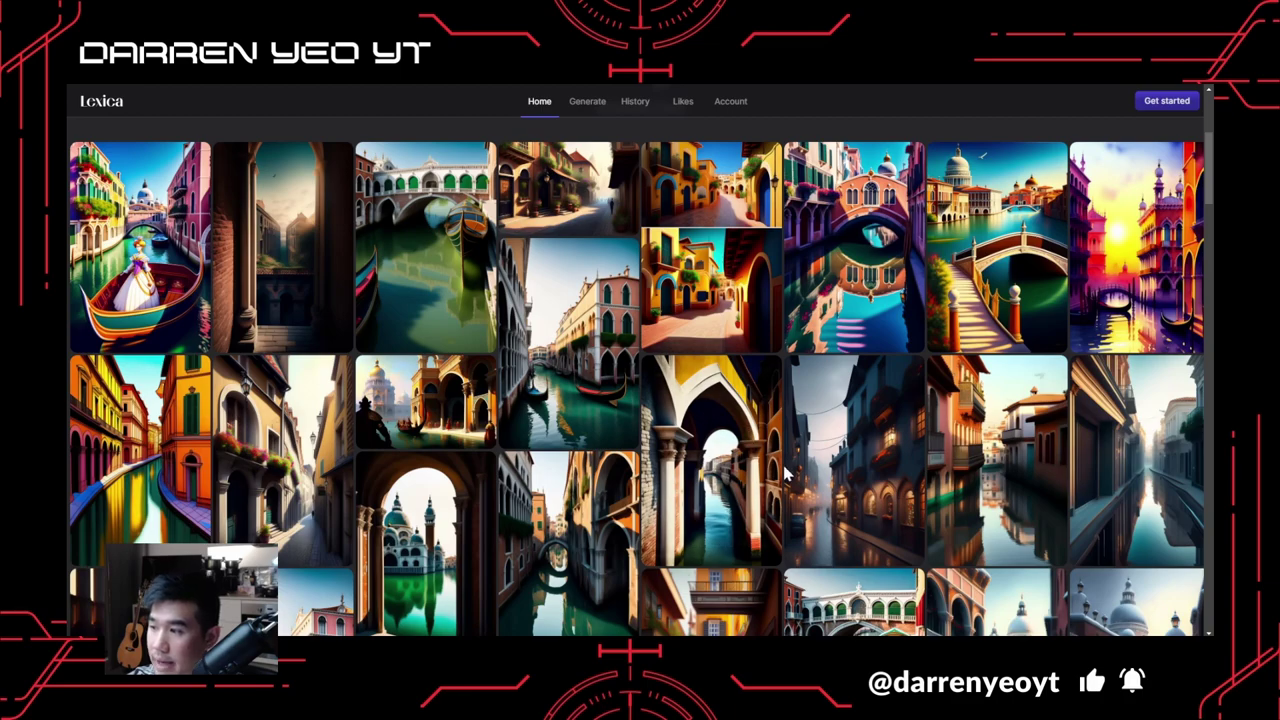
Browse the Venice results in Lexica for prompt ideas, examining the image of a boat on a disused highway.
scroll(785, 465, down, 5)
scroll(700, 450, up, 10)
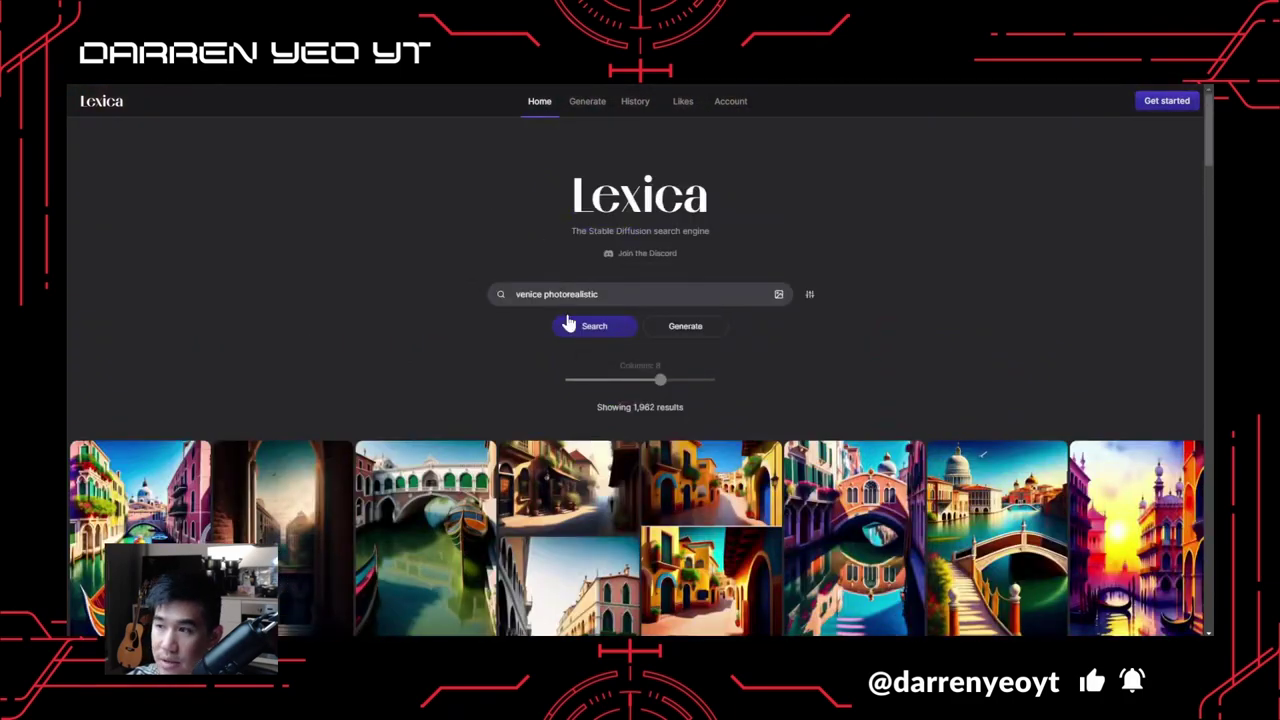
scroll(605, 280, down, 15)
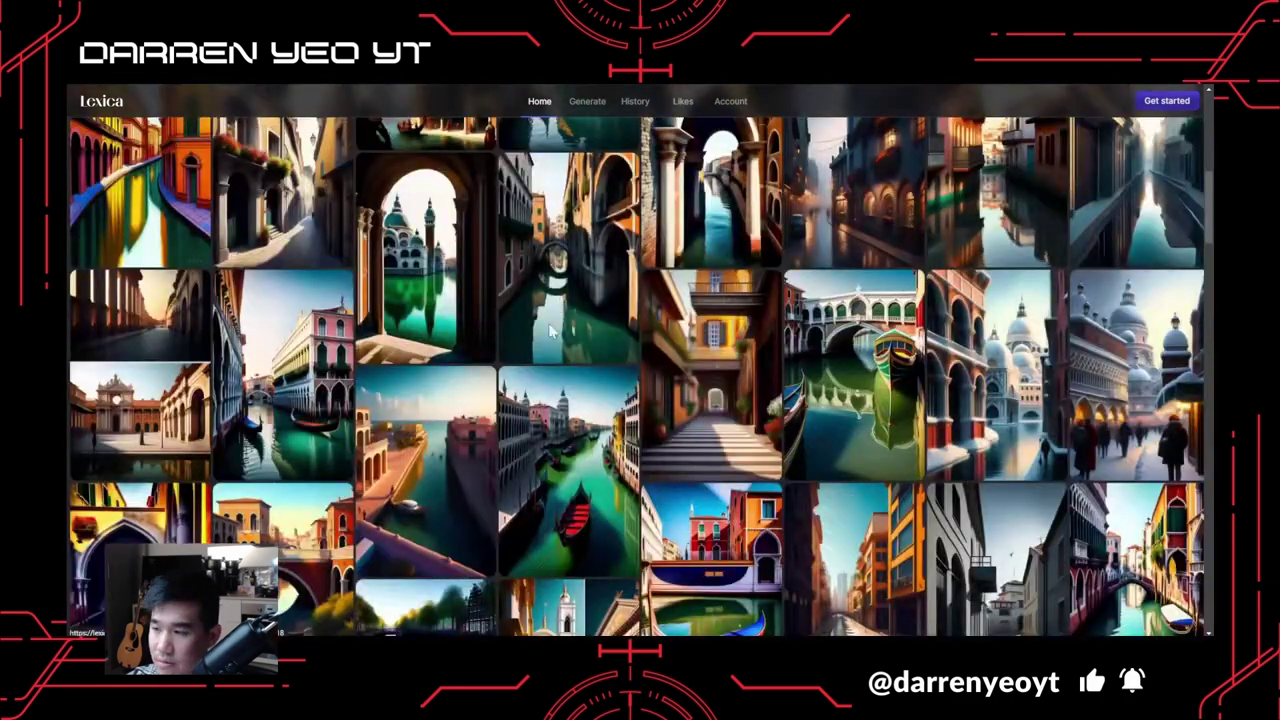
scroll(418, 388, down, 2)
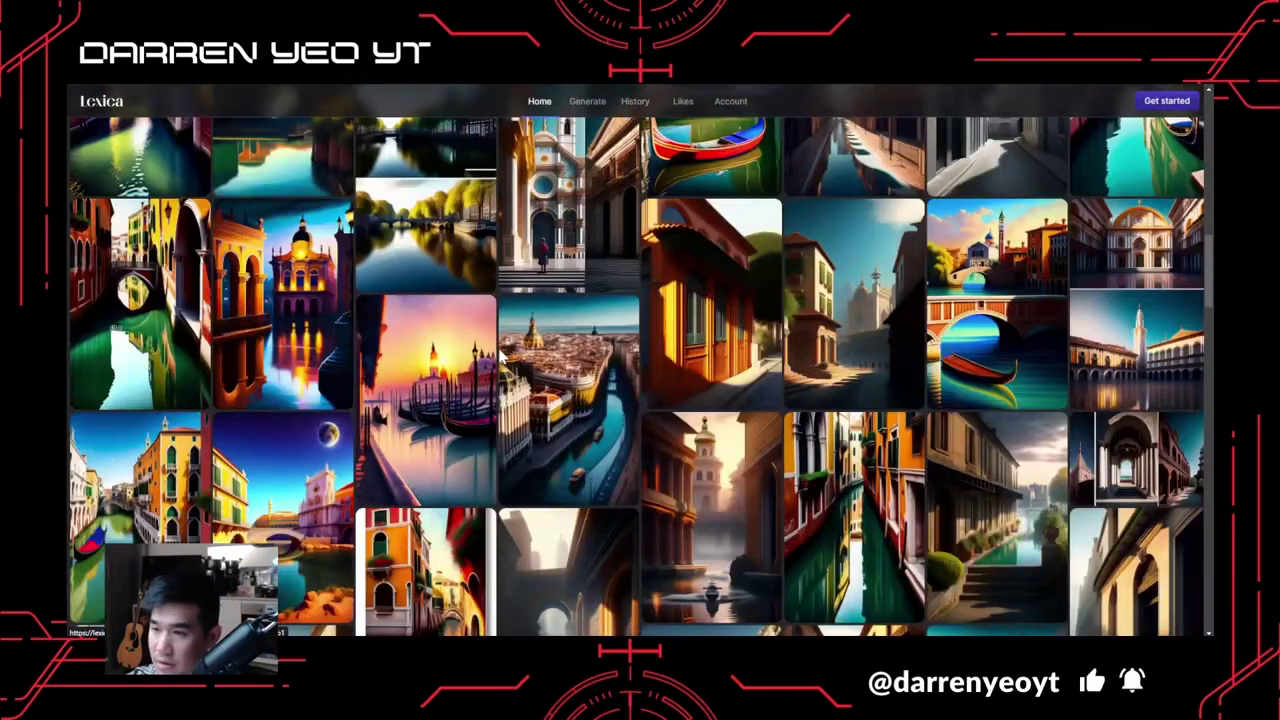
scroll(560, 360, down, 8)
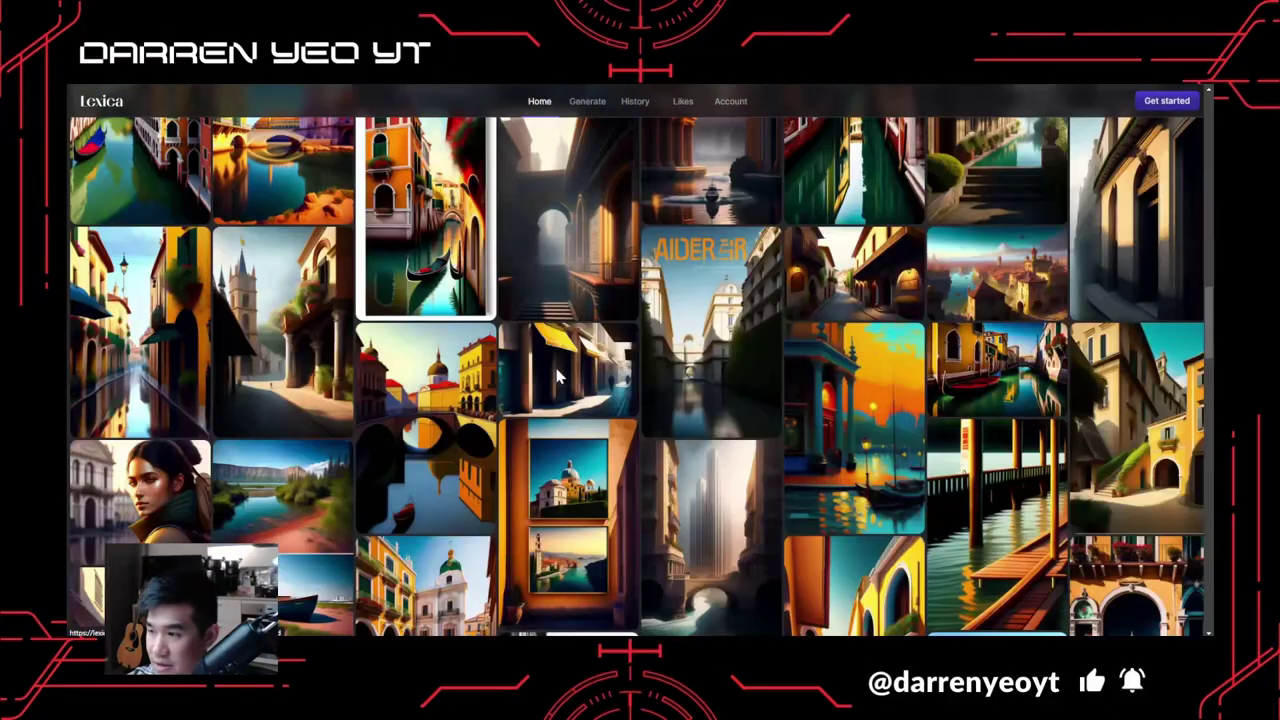
scroll(580, 360, down, 3)
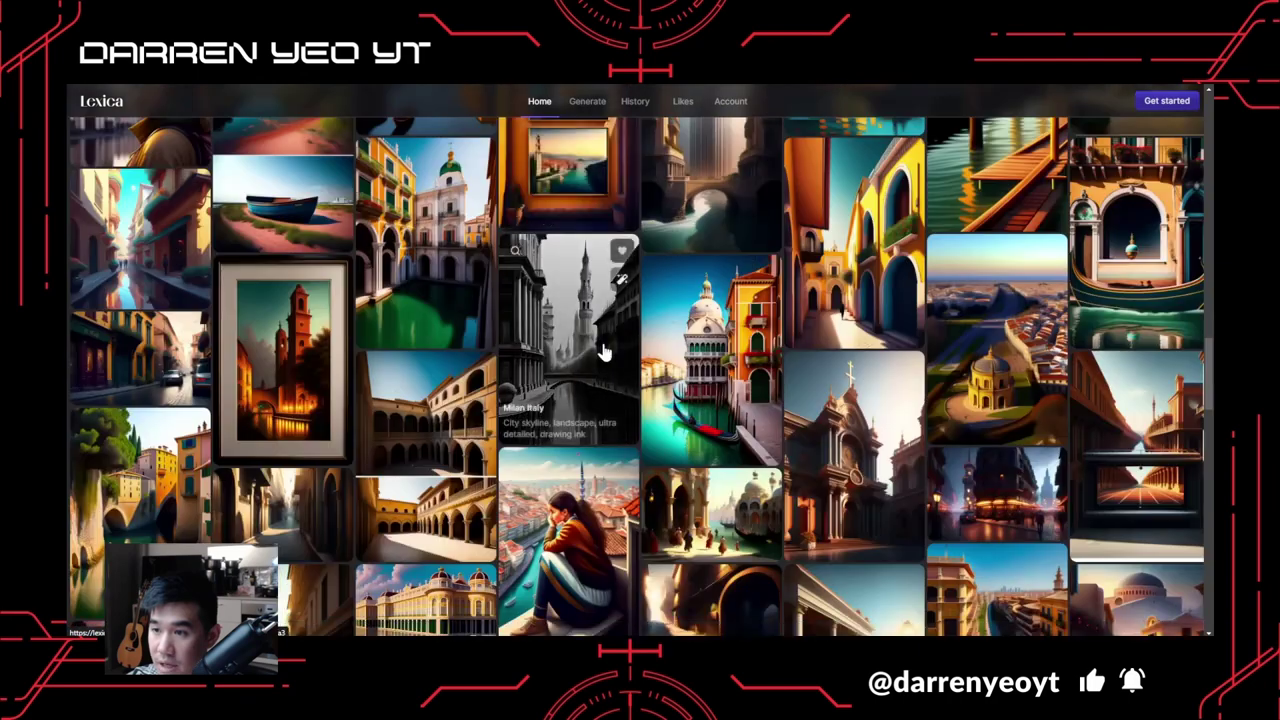
scroll(343, 340, up, 3)
click(290, 327)
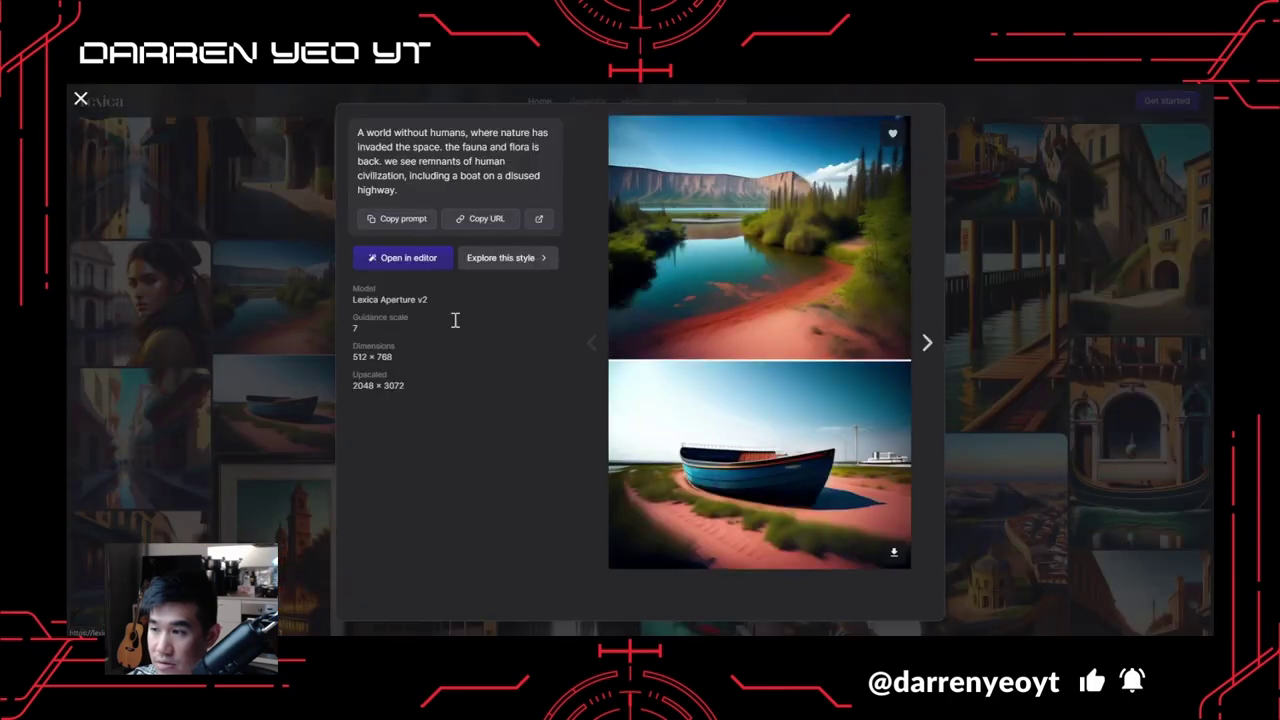
click(1012, 238)
scroll(954, 334, down, 3)
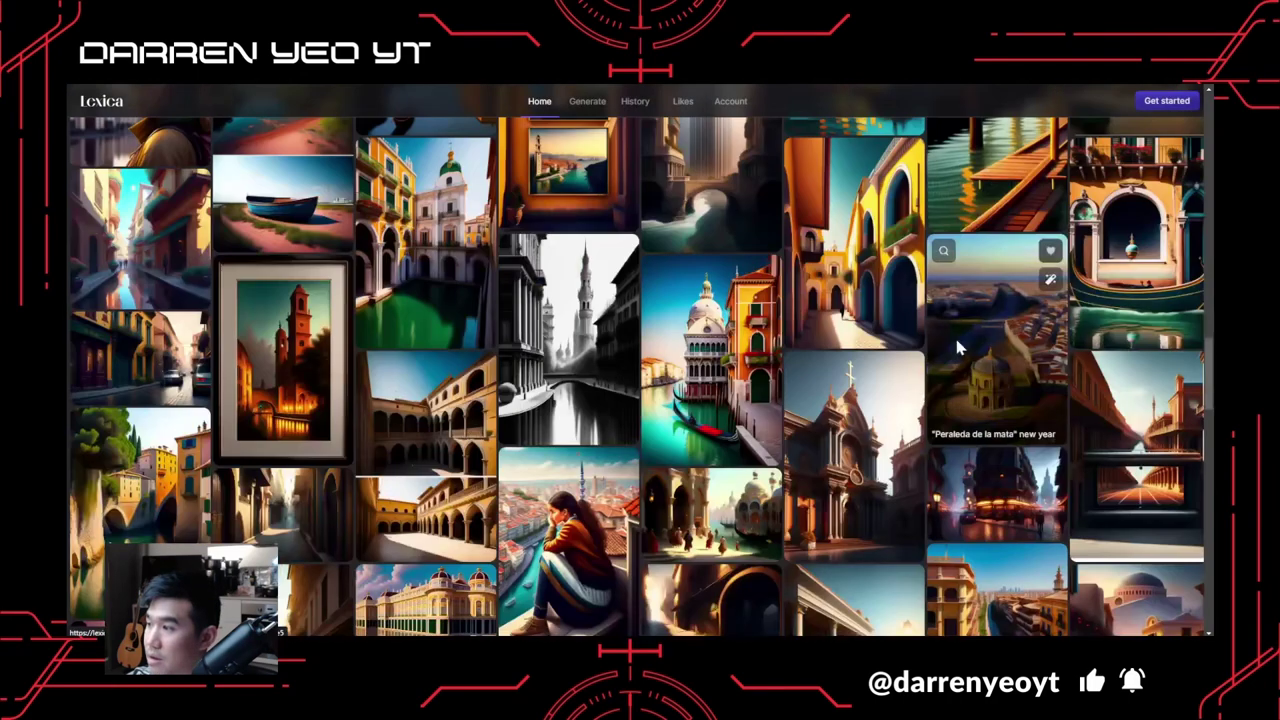
scroll(760, 420, down, 2)
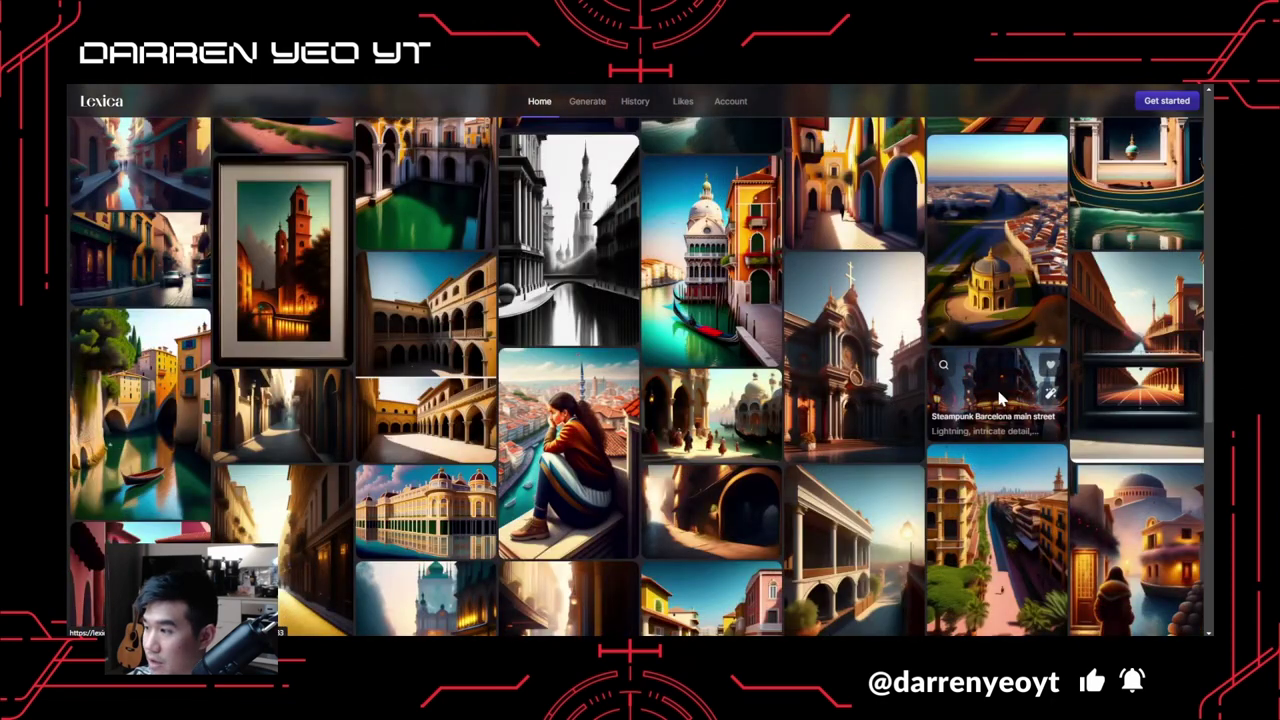
click(830, 400)
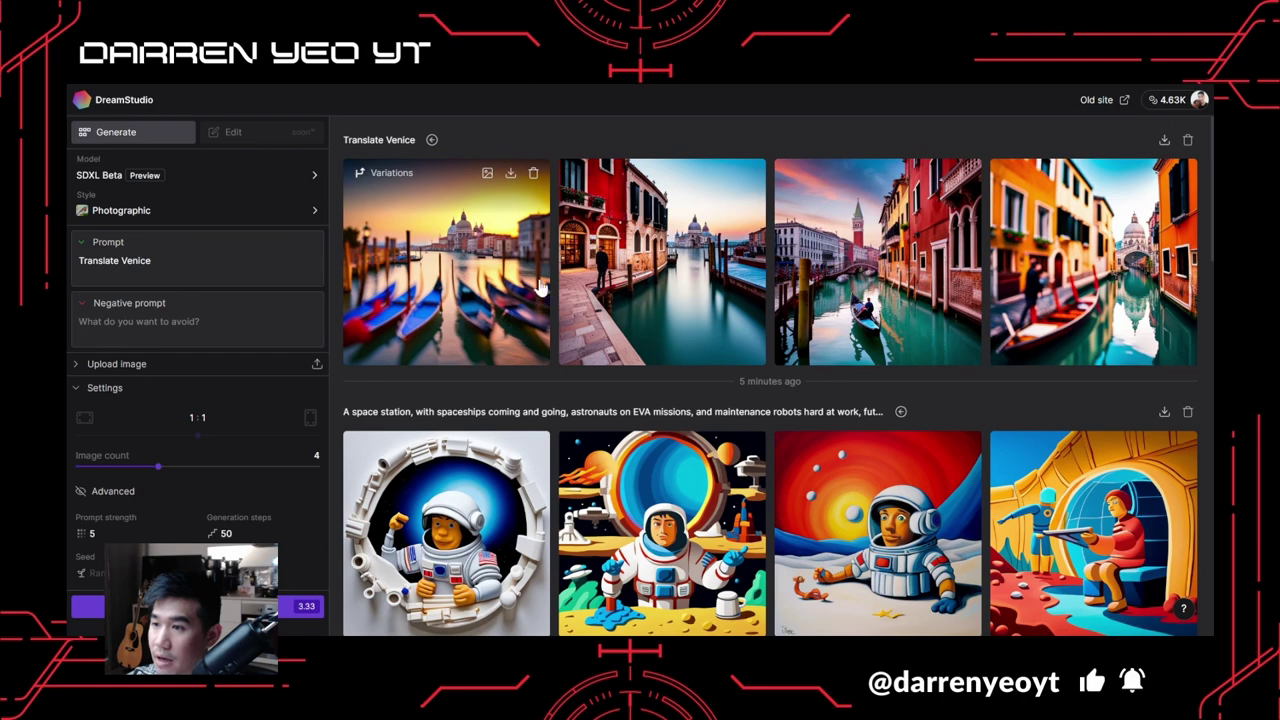
Return to DreamStudio and view the first Photographic Venice image, with gondolas at sunset, enlarged.
click(476, 228)
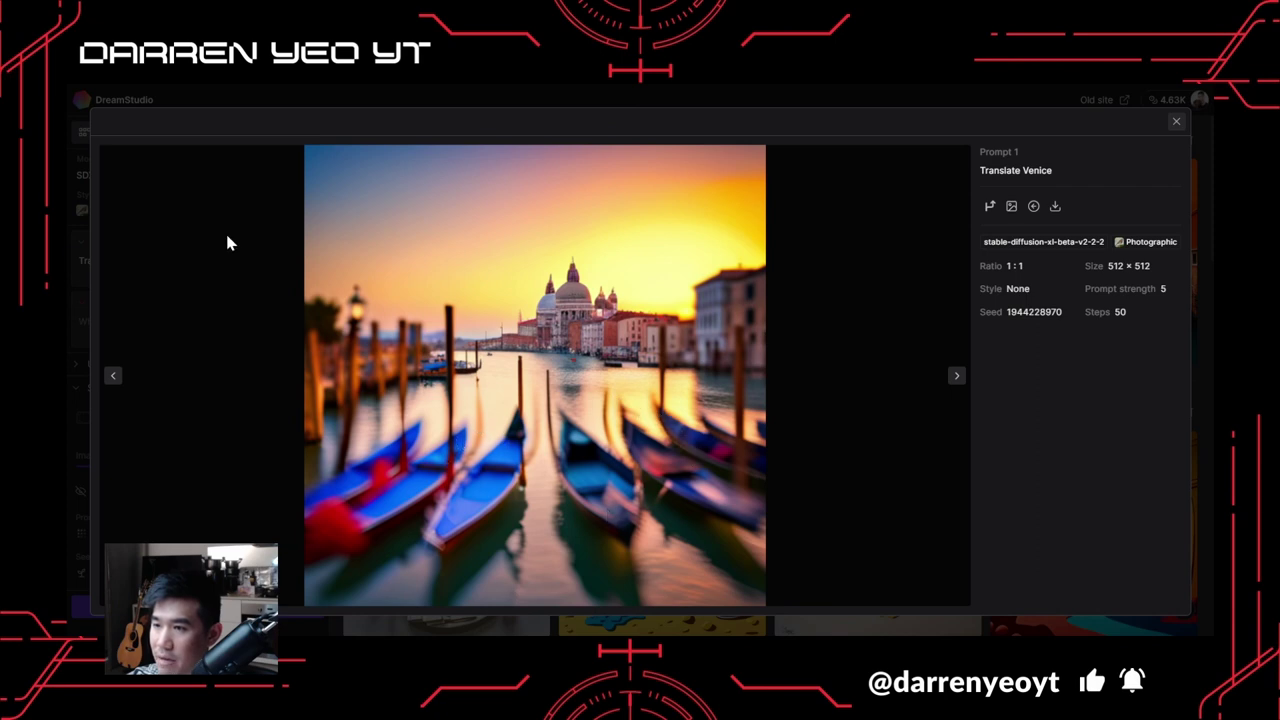
click(130, 198)
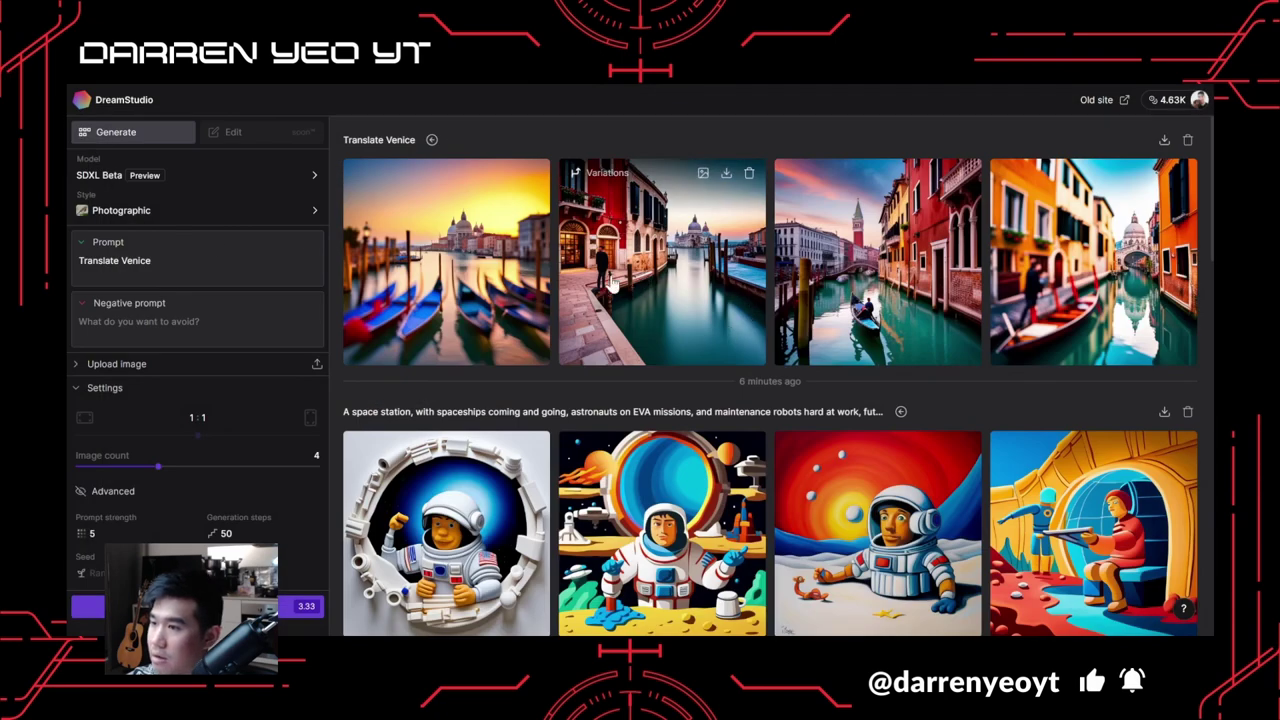
View the second, third and fourth Photographic Venice images enlarged, one after another.
click(703, 265)
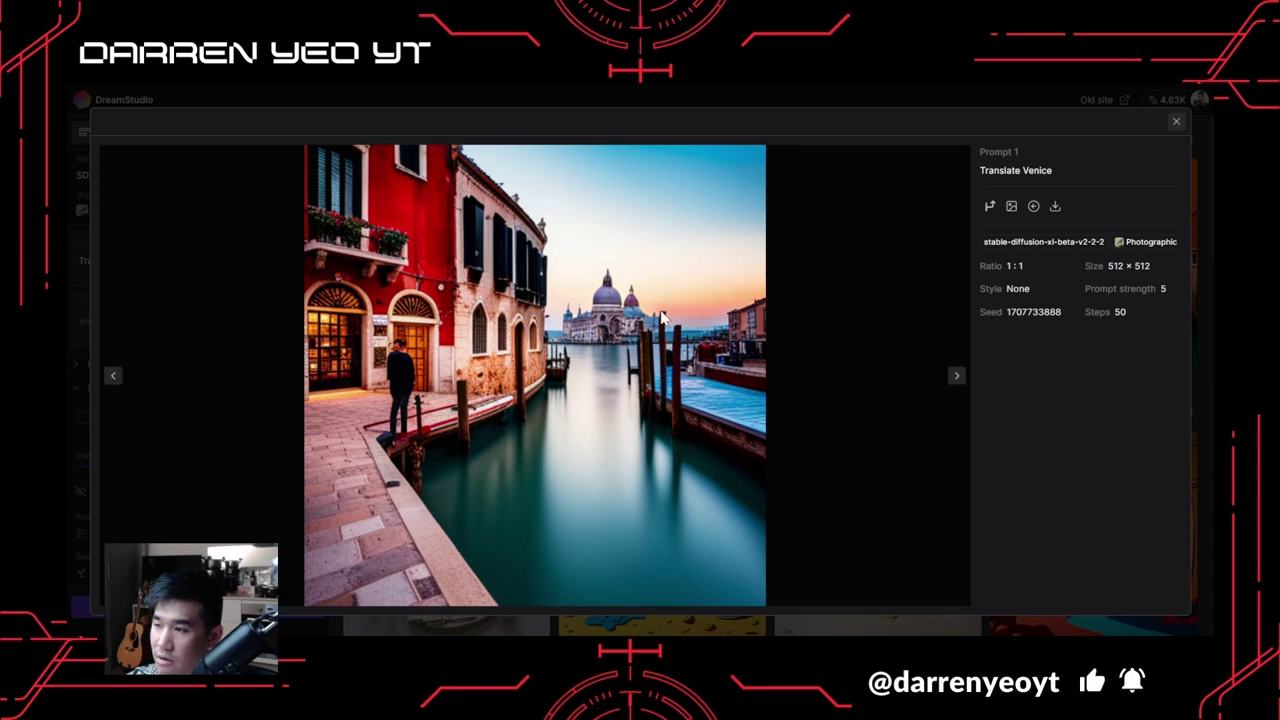
click(1172, 132)
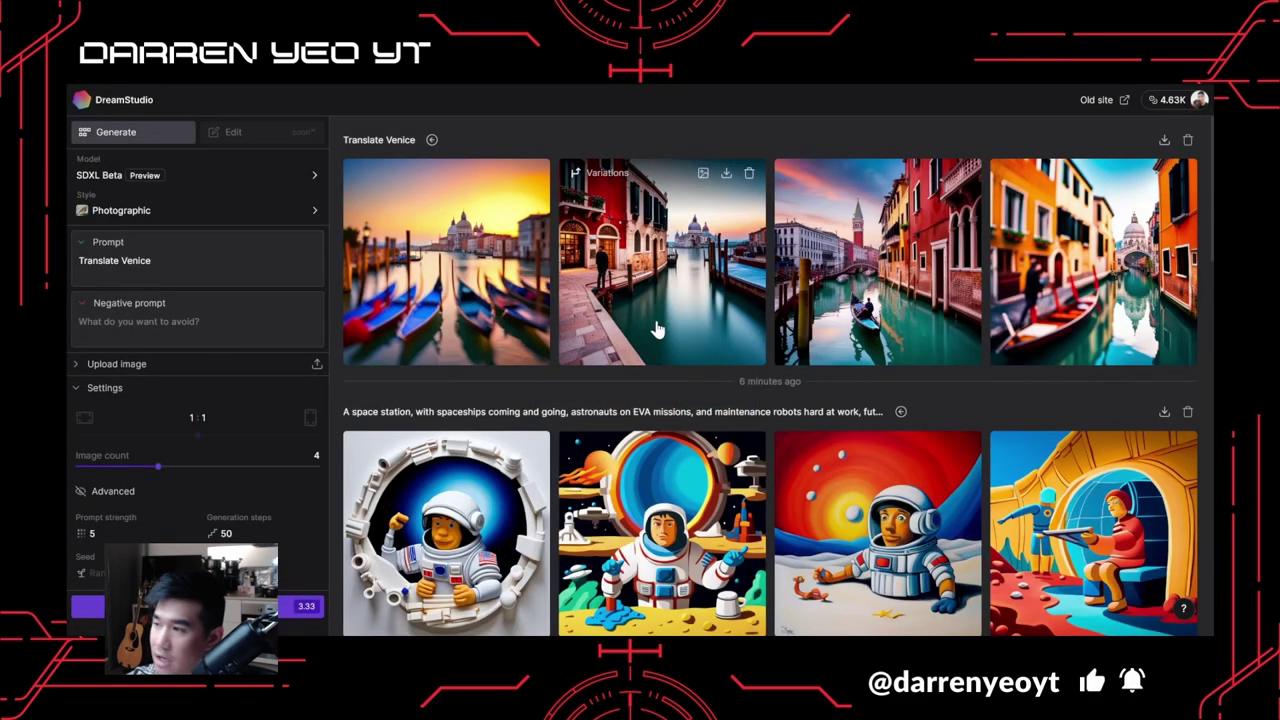
click(895, 252)
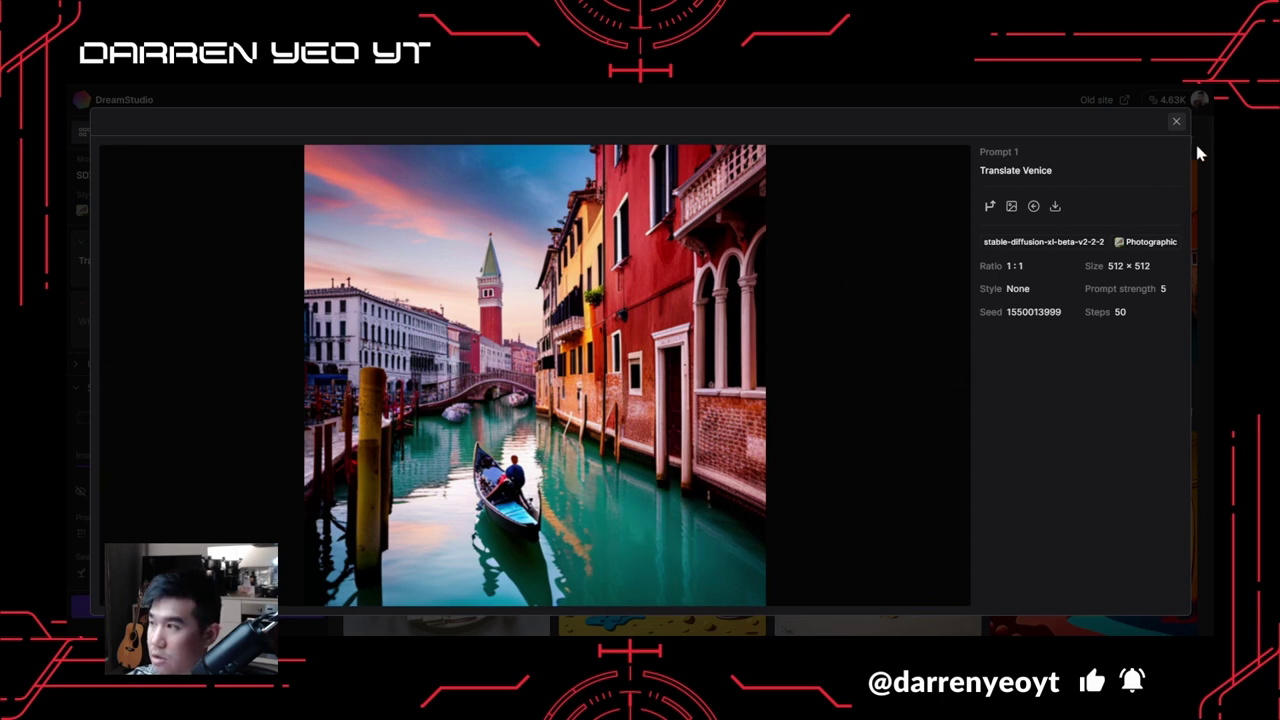
click(1176, 122)
click(1072, 296)
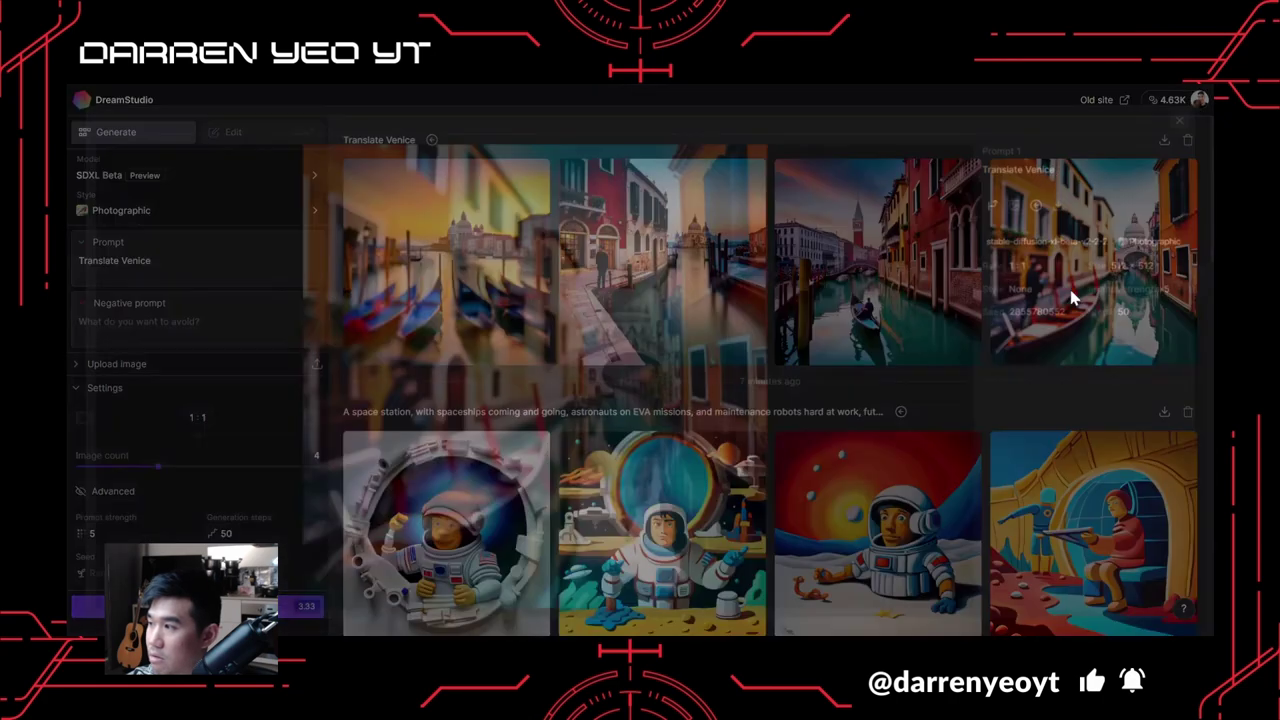
click(1176, 122)
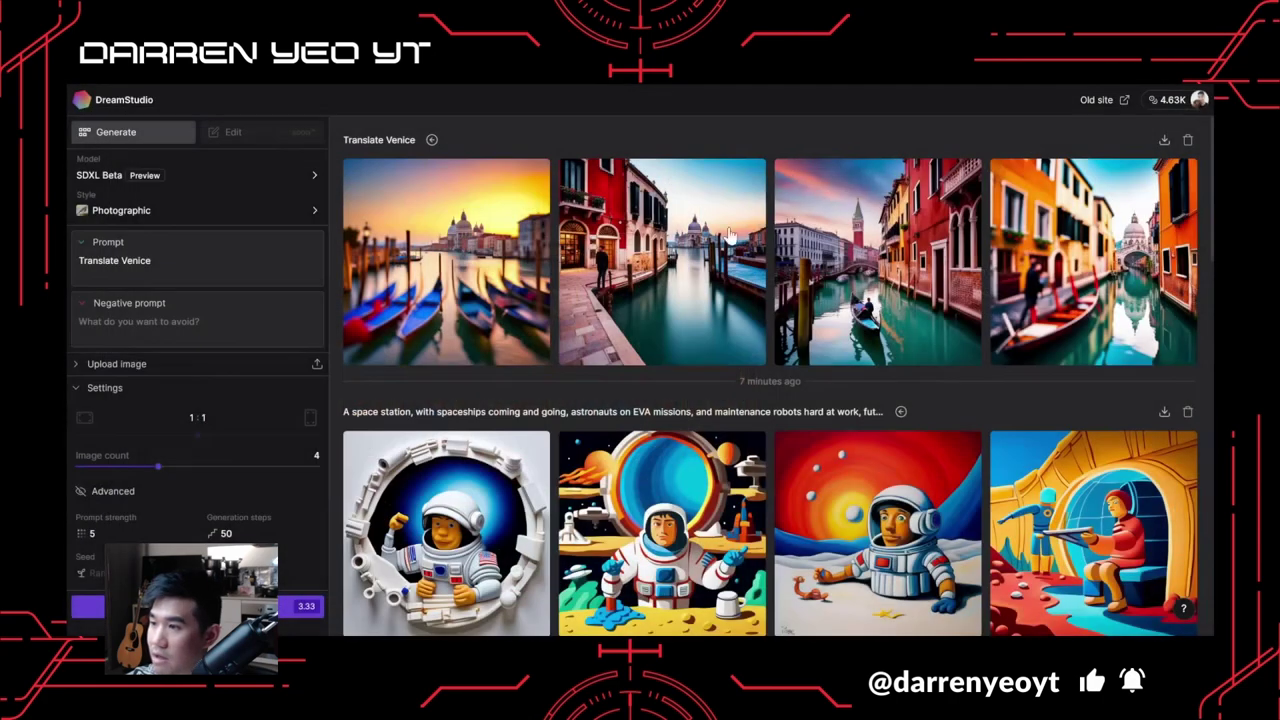
Choose the Stable Diffusion v2.1-768 model, set the aspect ratio to 16:9 and generate four images from the Venice prompt.
click(316, 178)
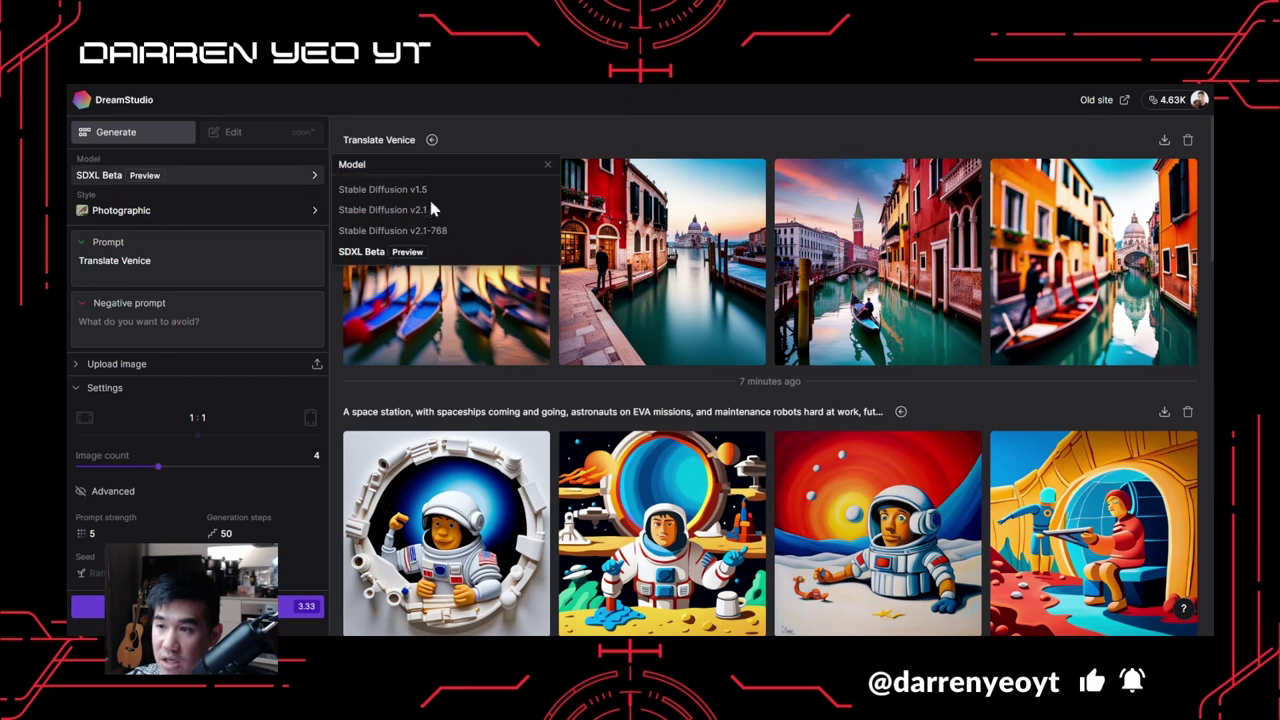
click(435, 233)
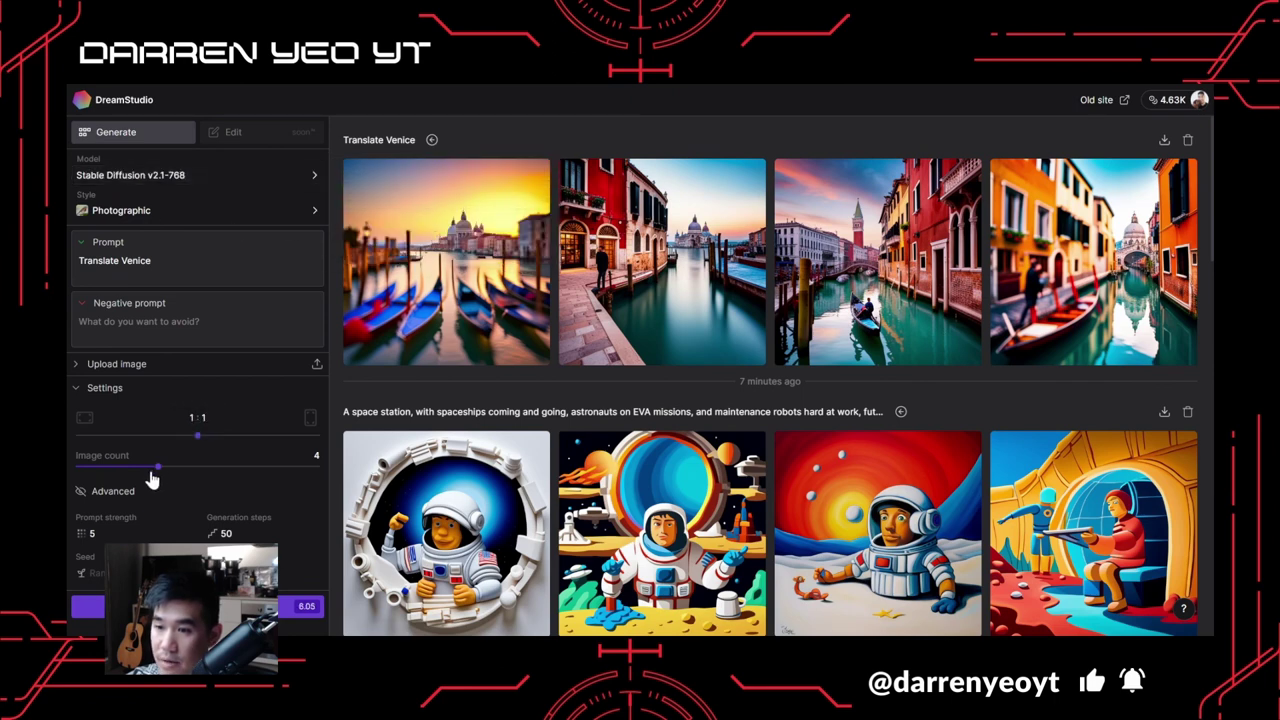
drag(197, 437, 80, 438)
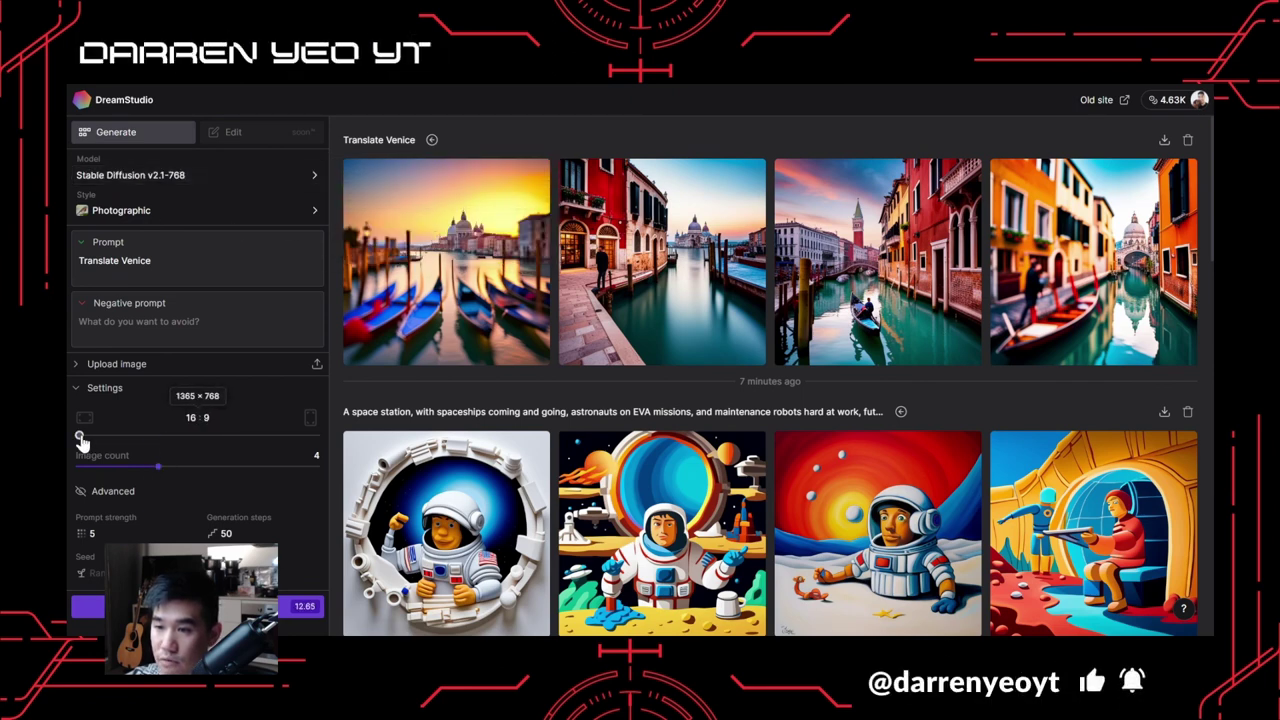
click(190, 606)
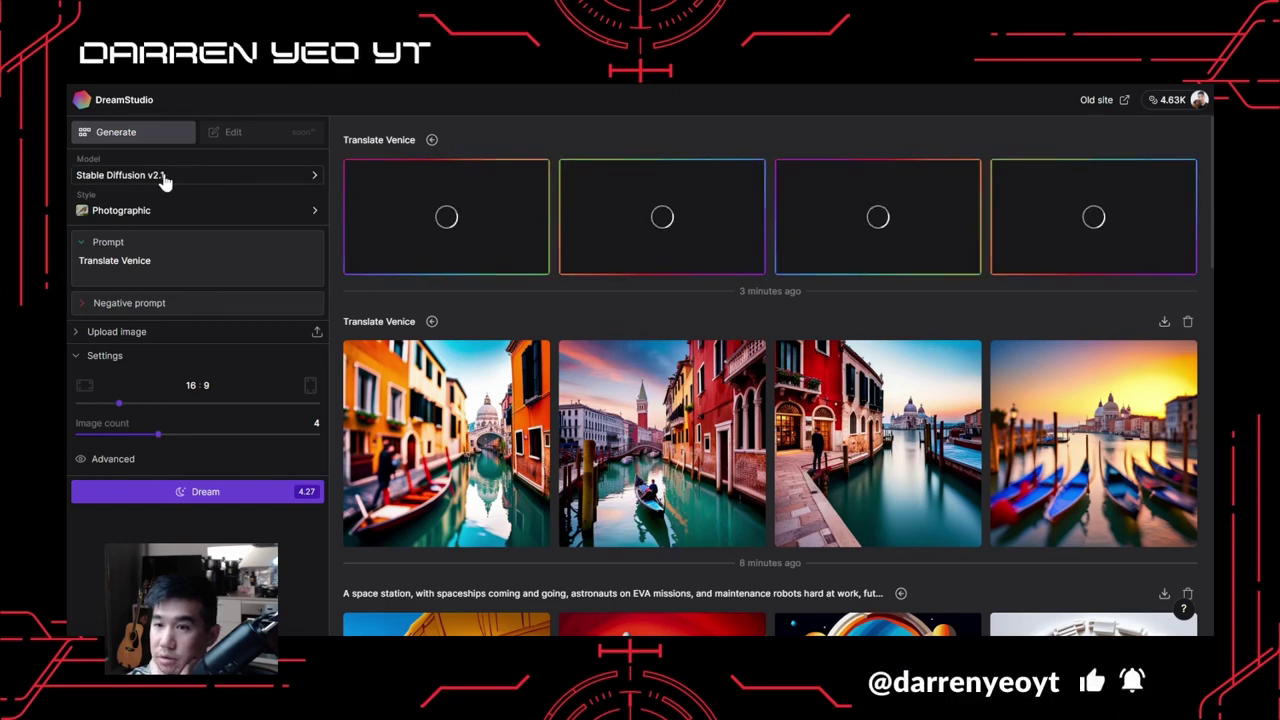
click(309, 180)
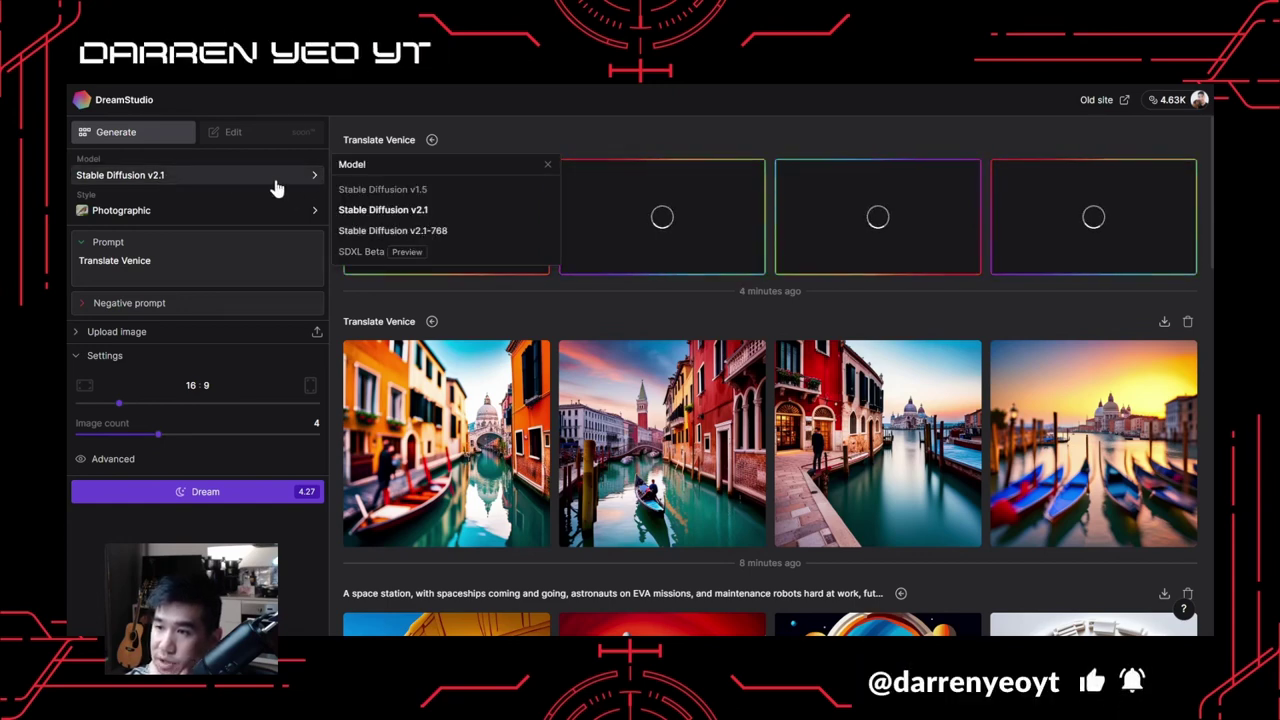
click(311, 179)
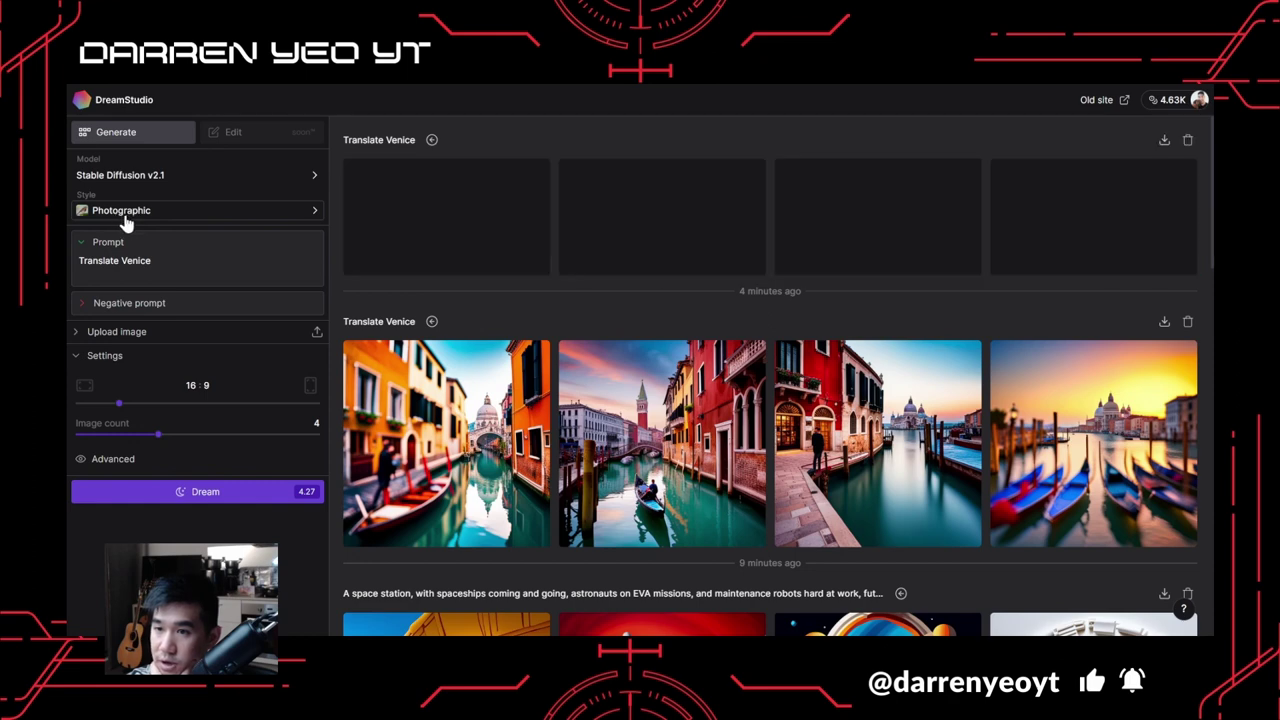
View the four new widescreen Venice images enlarged in sequence, from the lit canal to the black-and-white one.
mouse_move(428, 242)
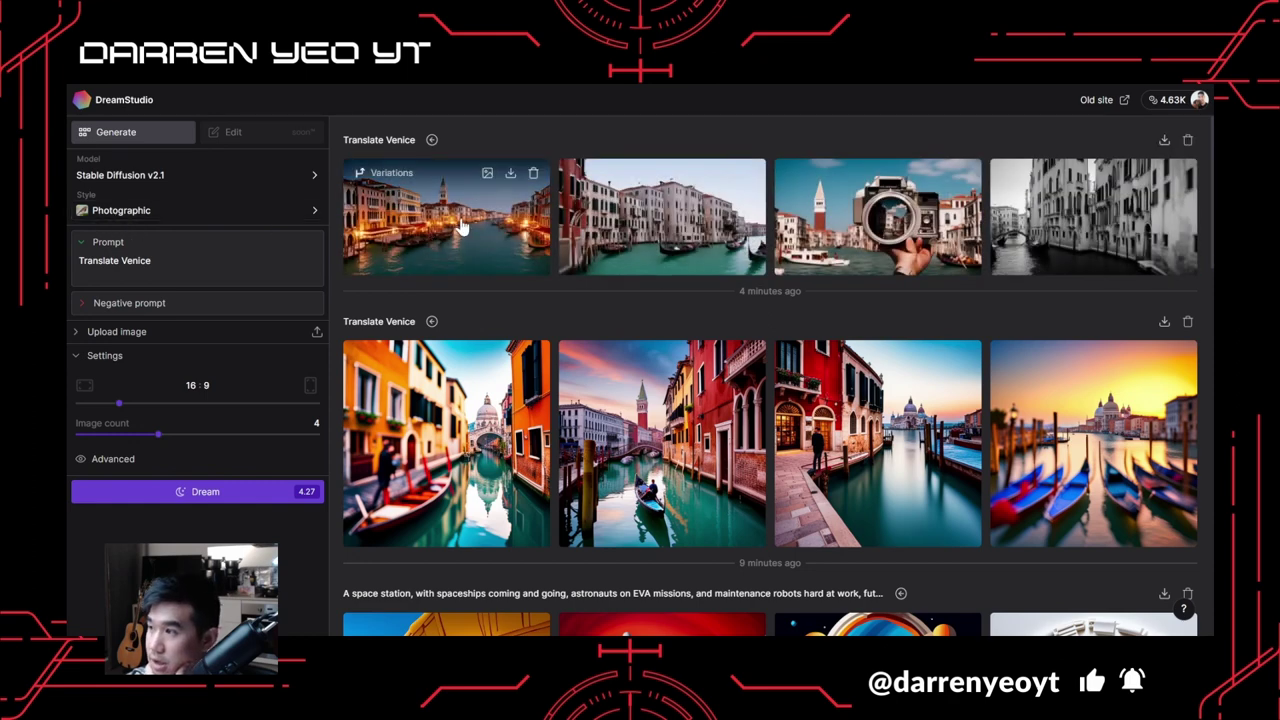
click(463, 228)
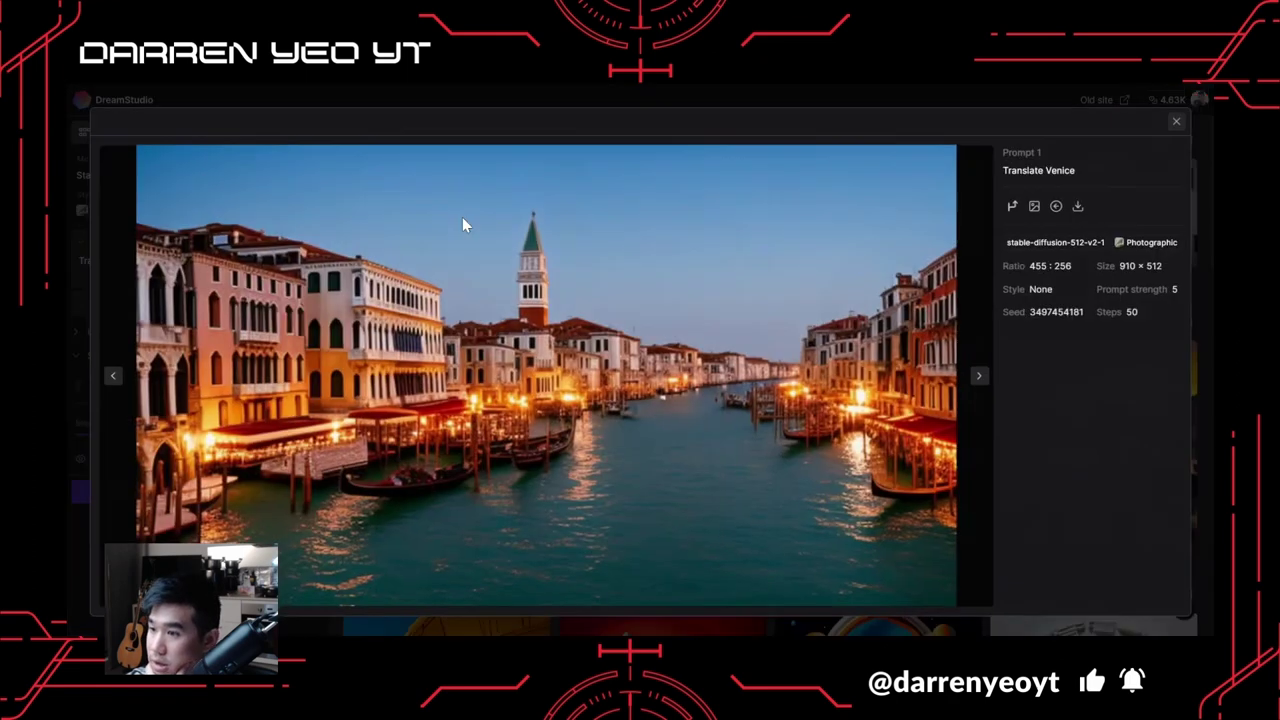
click(979, 378)
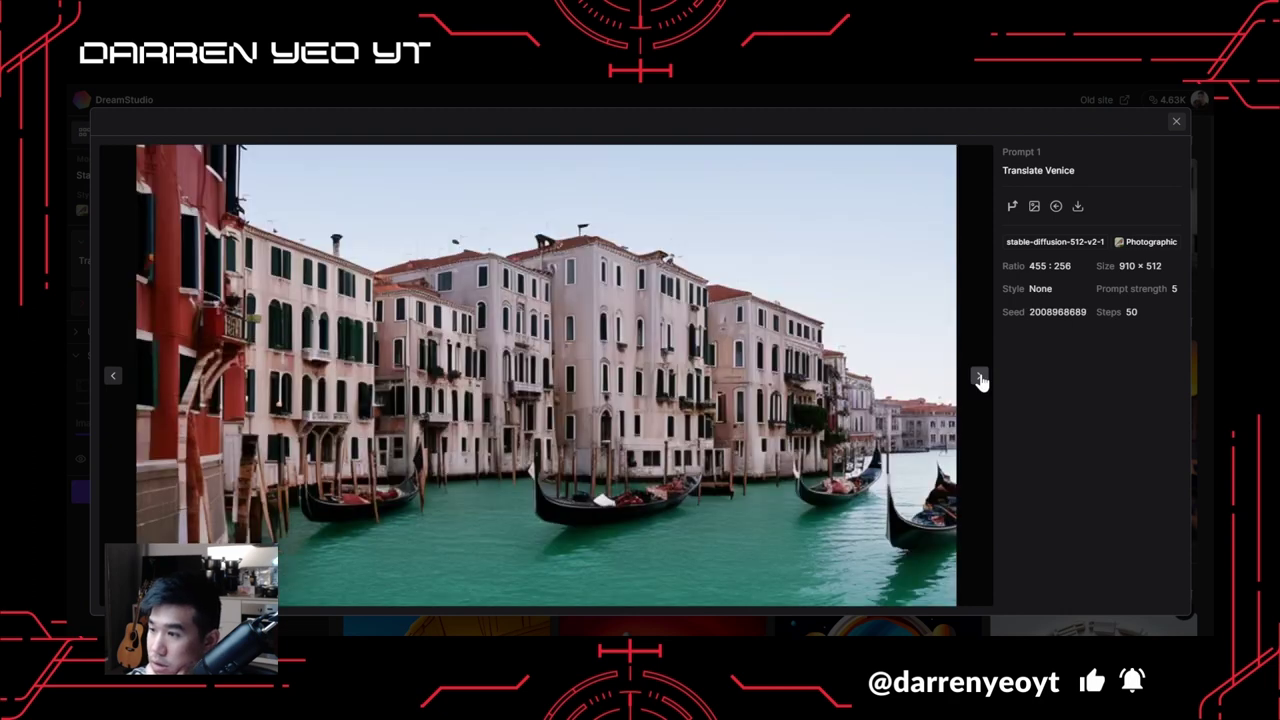
click(979, 378)
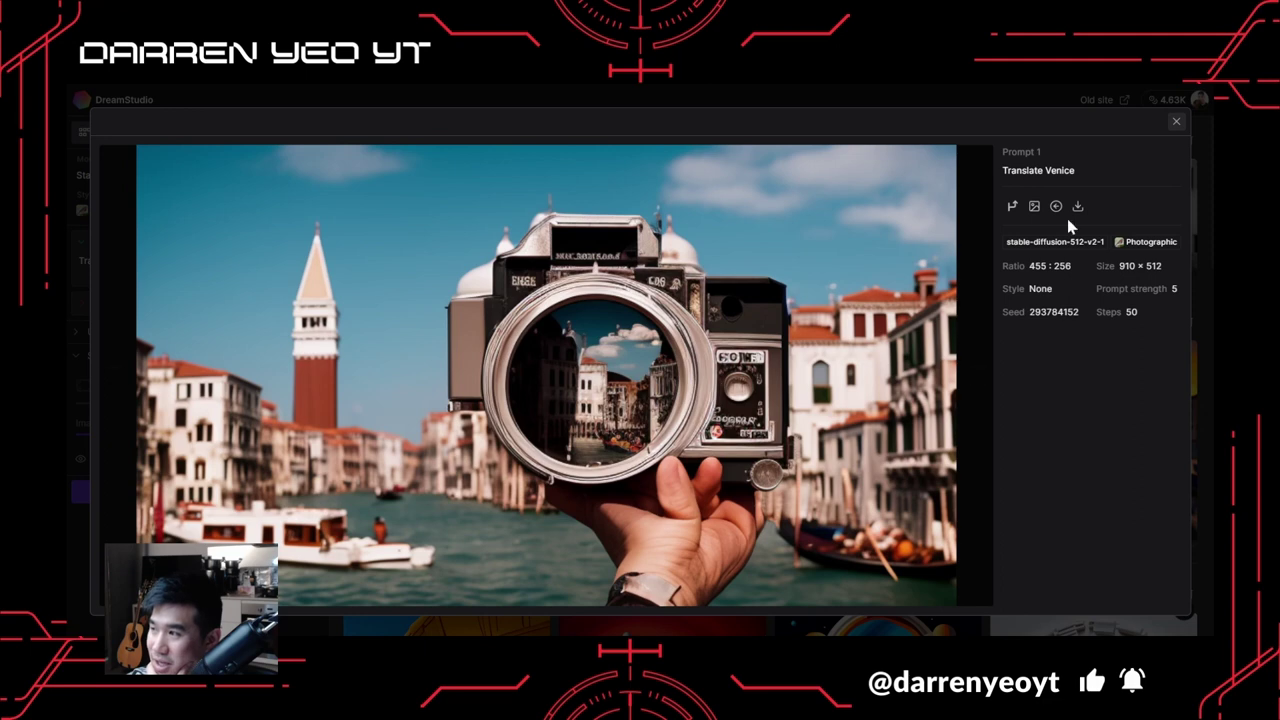
click(977, 374)
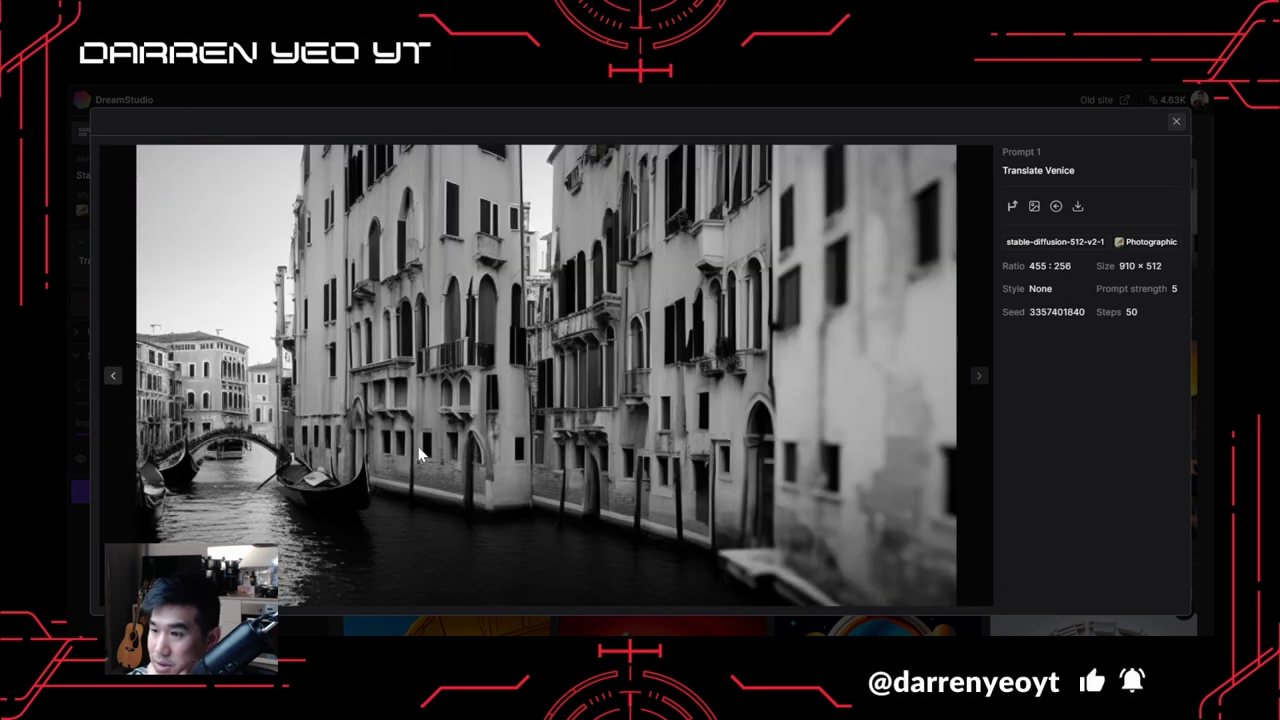
click(68, 399)
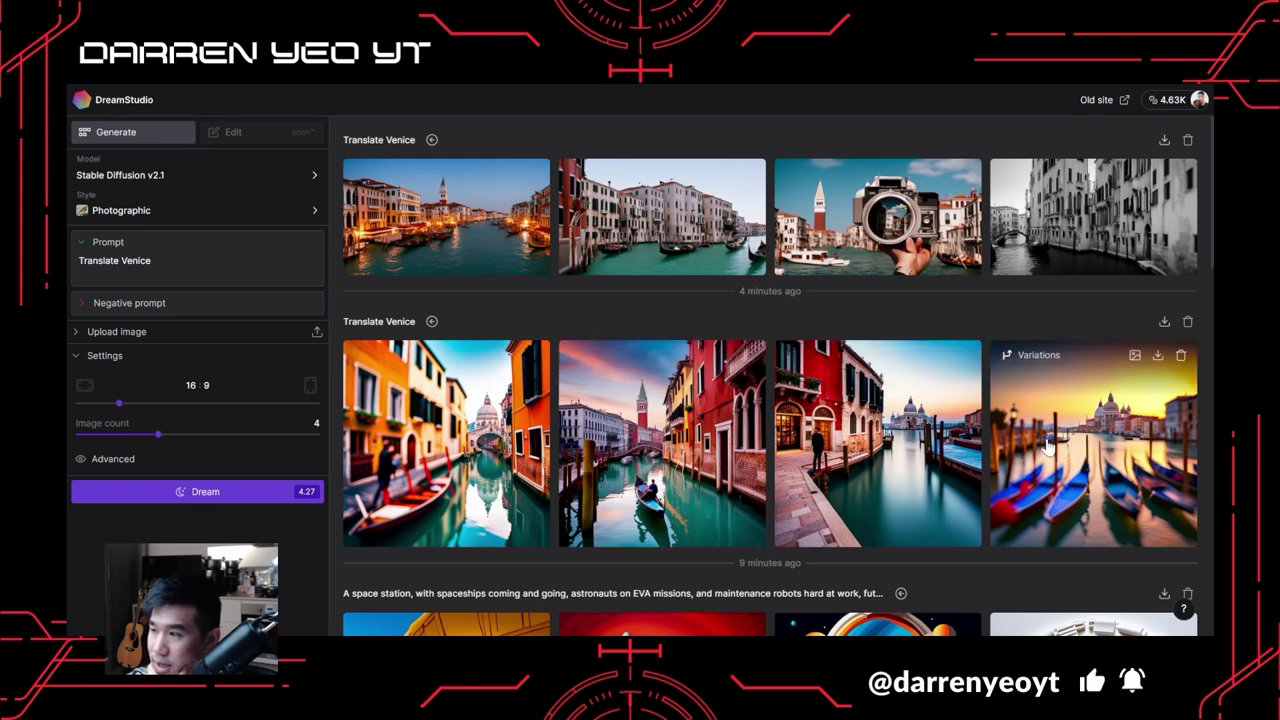
Choose the Enhance style and generate four widescreen Venice images with the Stable Diffusion v2.1 model.
click(277, 178)
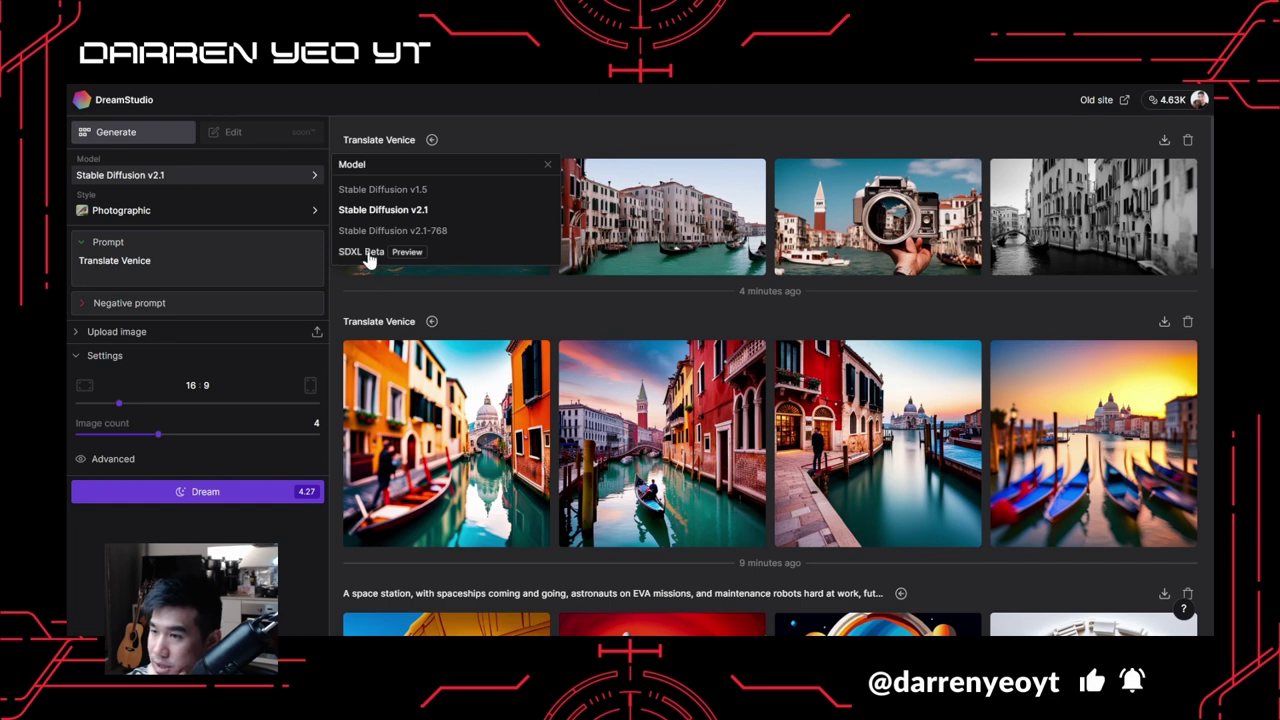
click(495, 298)
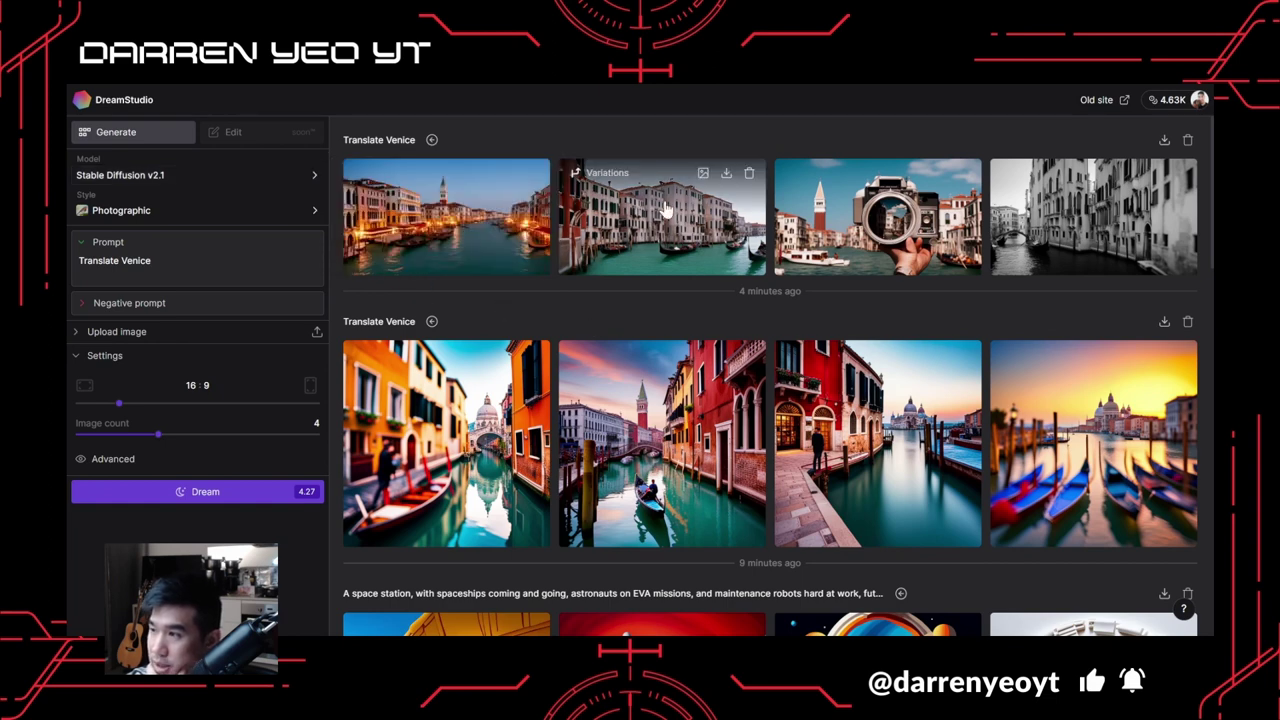
click(206, 212)
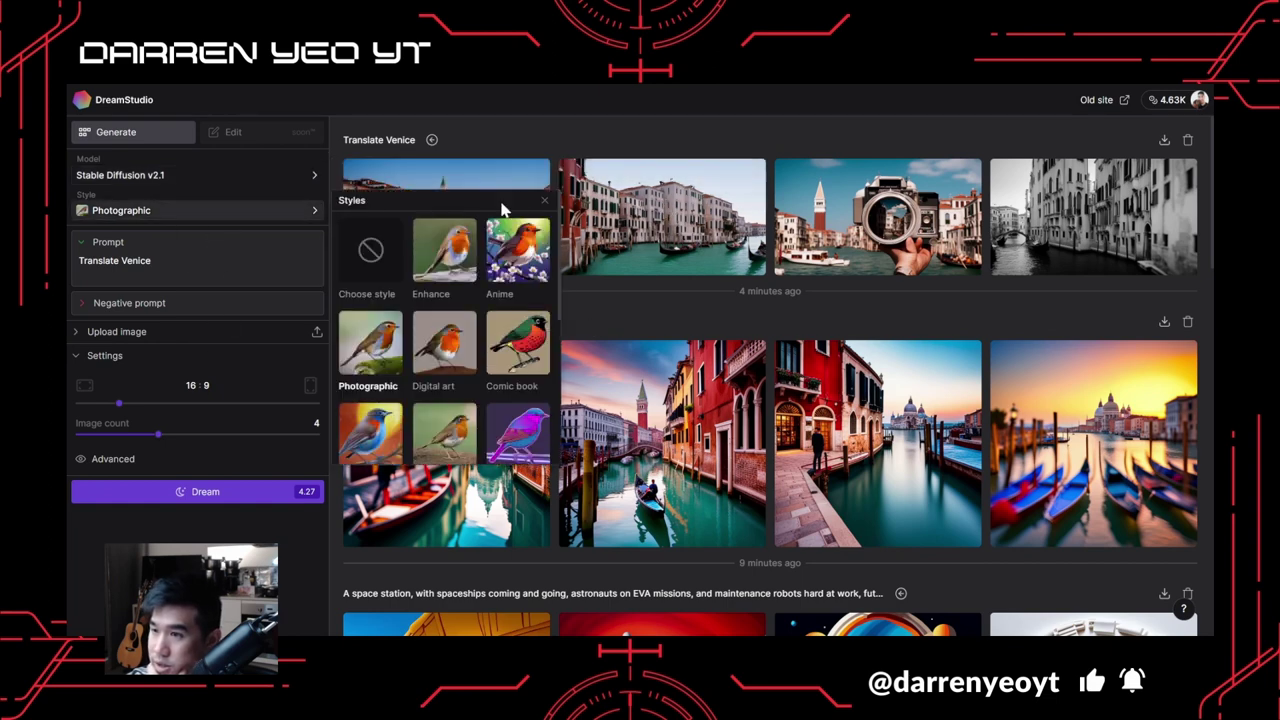
click(444, 250)
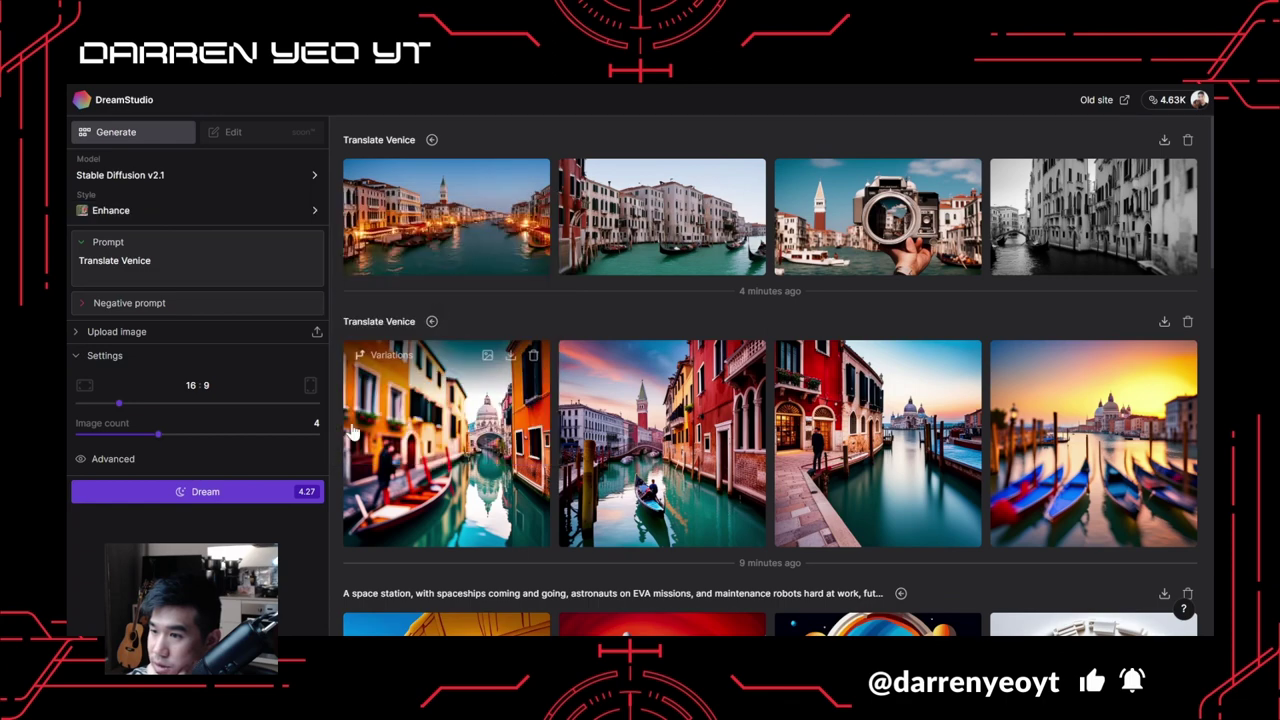
click(250, 491)
scroll(757, 471, down, 1)
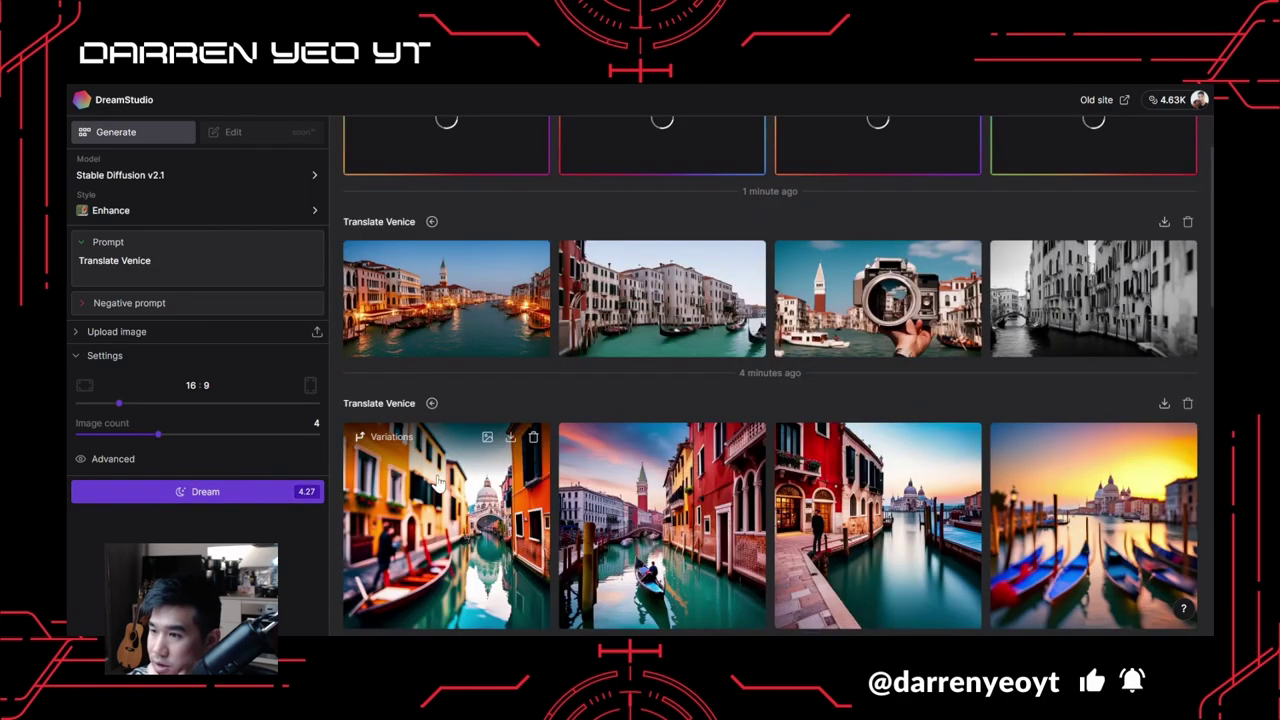
scroll(764, 312, up, 1)
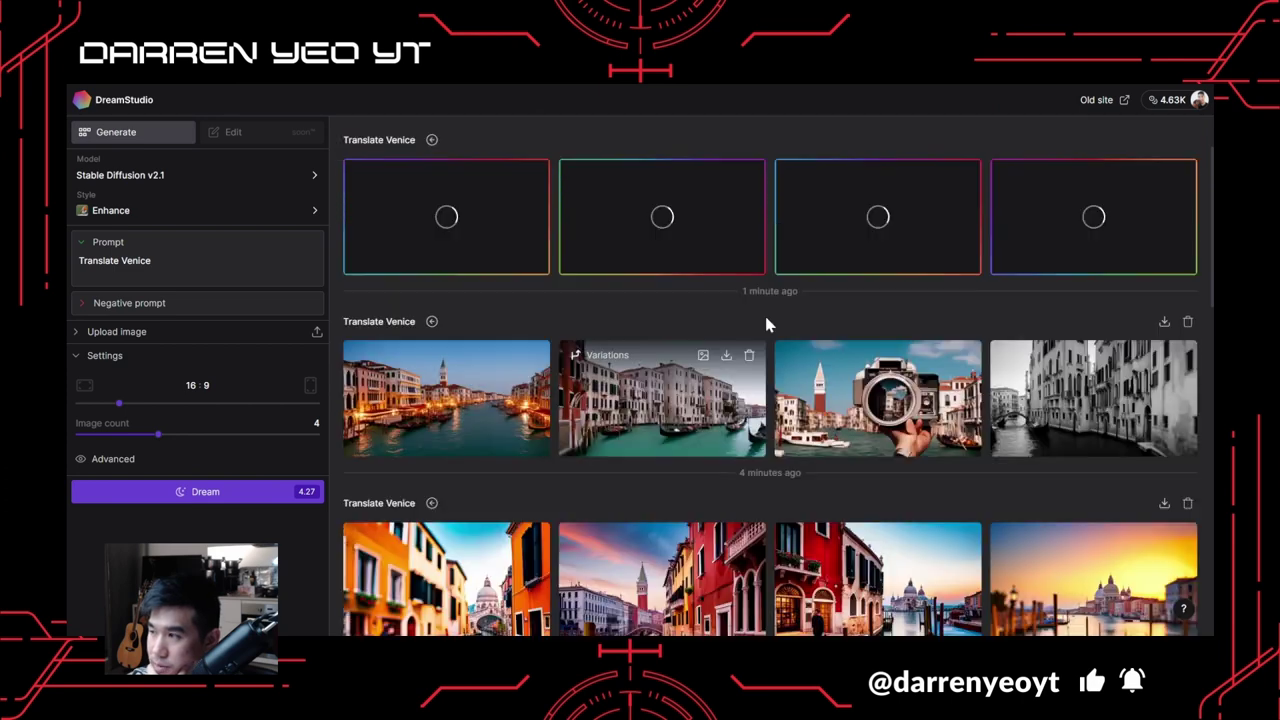
Look through the available styles and change the style back to Photographic.
click(250, 213)
scroll(380, 260, down, 1)
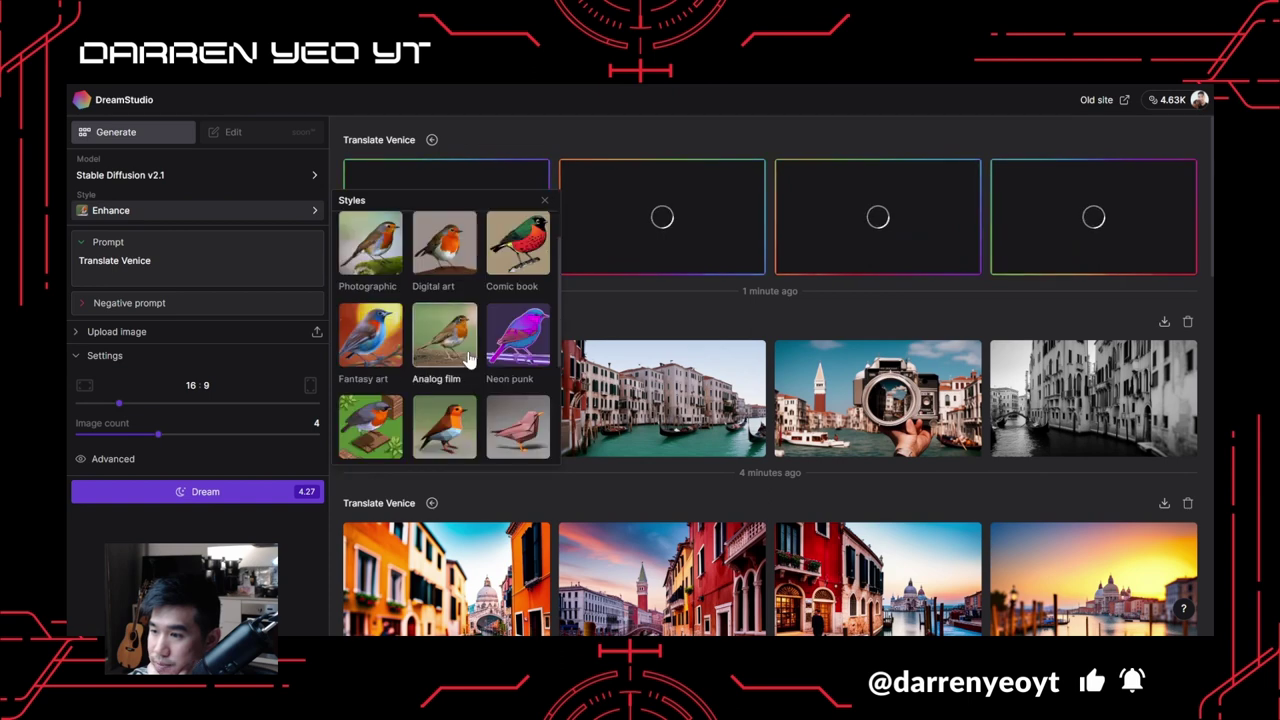
scroll(375, 280, up, 1)
click(369, 343)
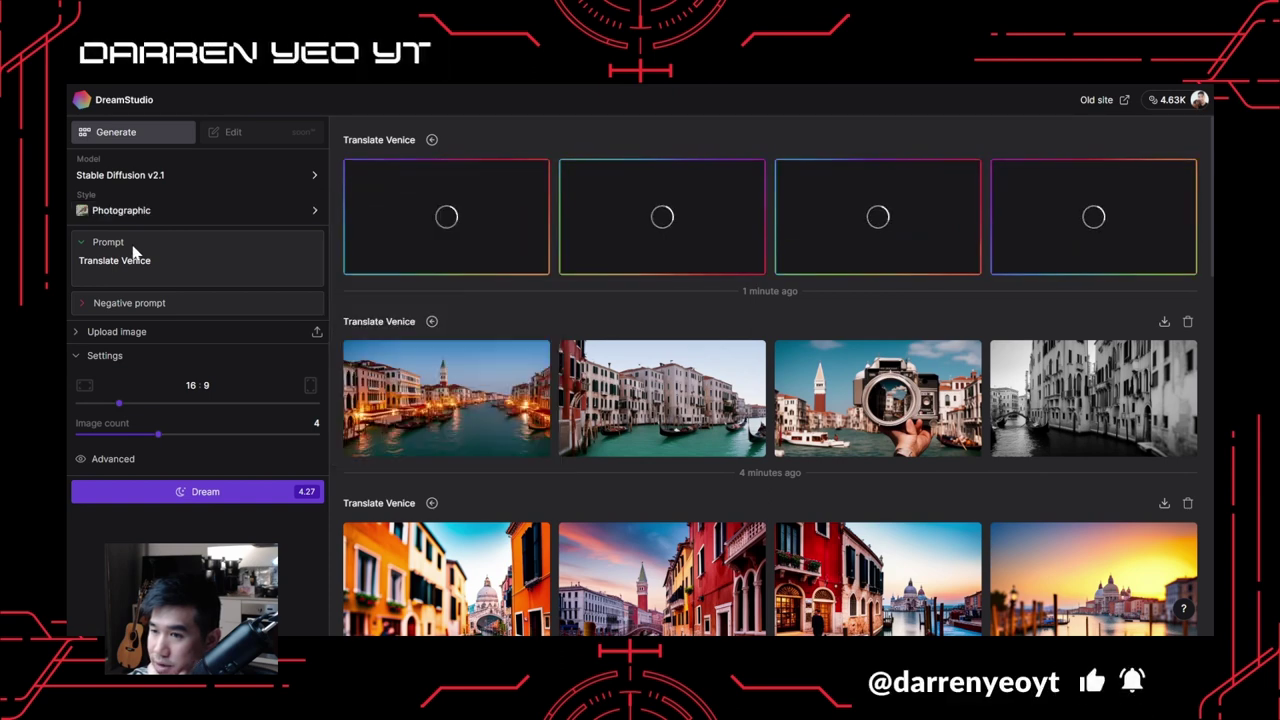
Extend the prompt to "Translate Venice, photorealistic, 50mm" and generate four images from it.
click(192, 260)
text(,)
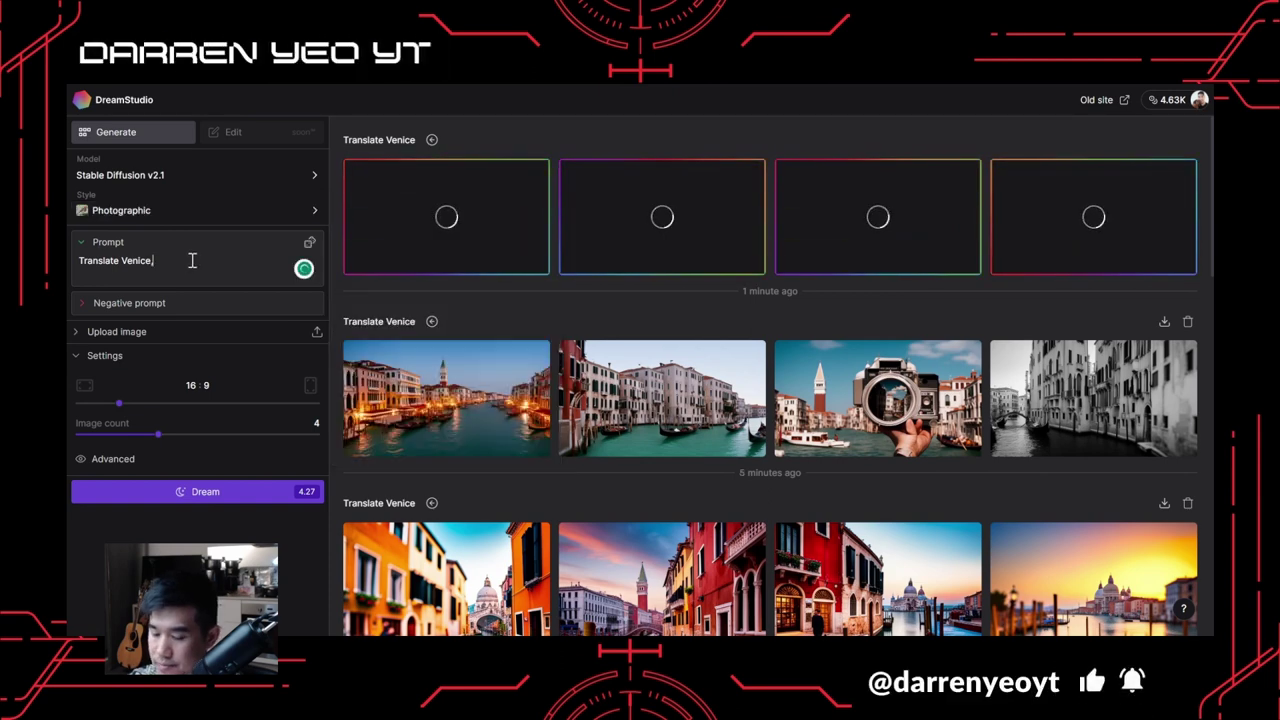
text( photo)
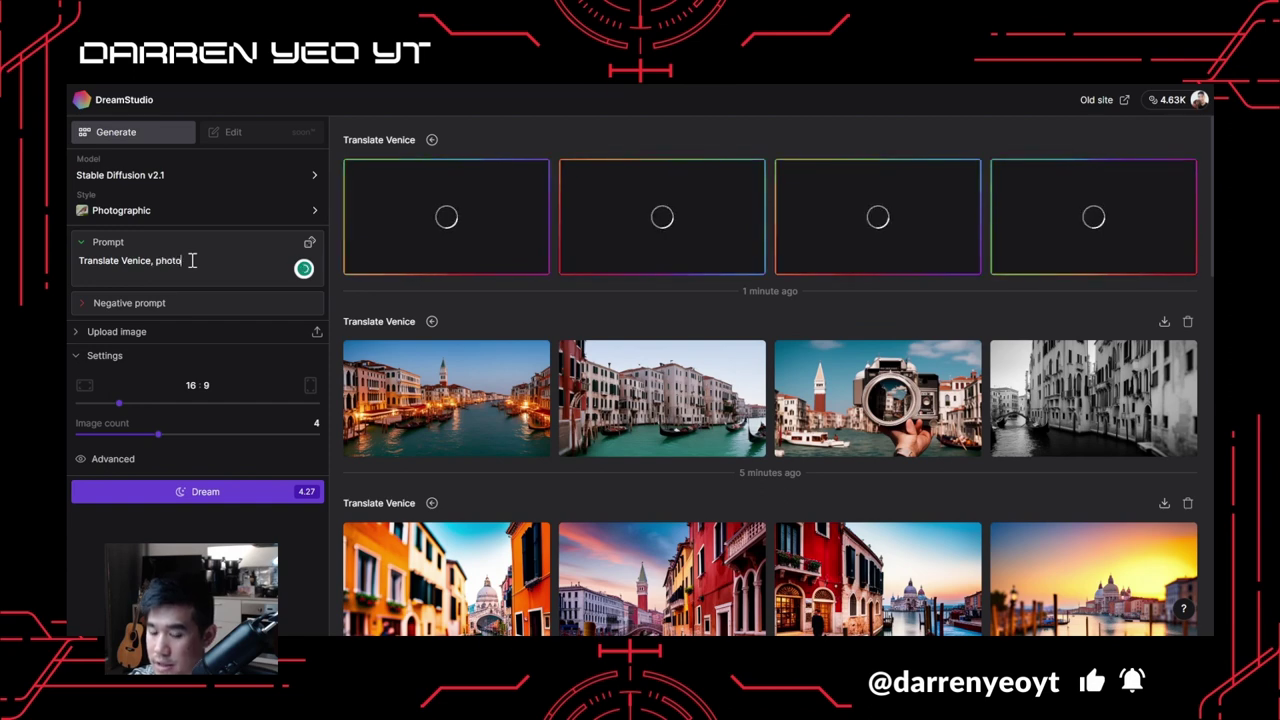
text(realistic,)
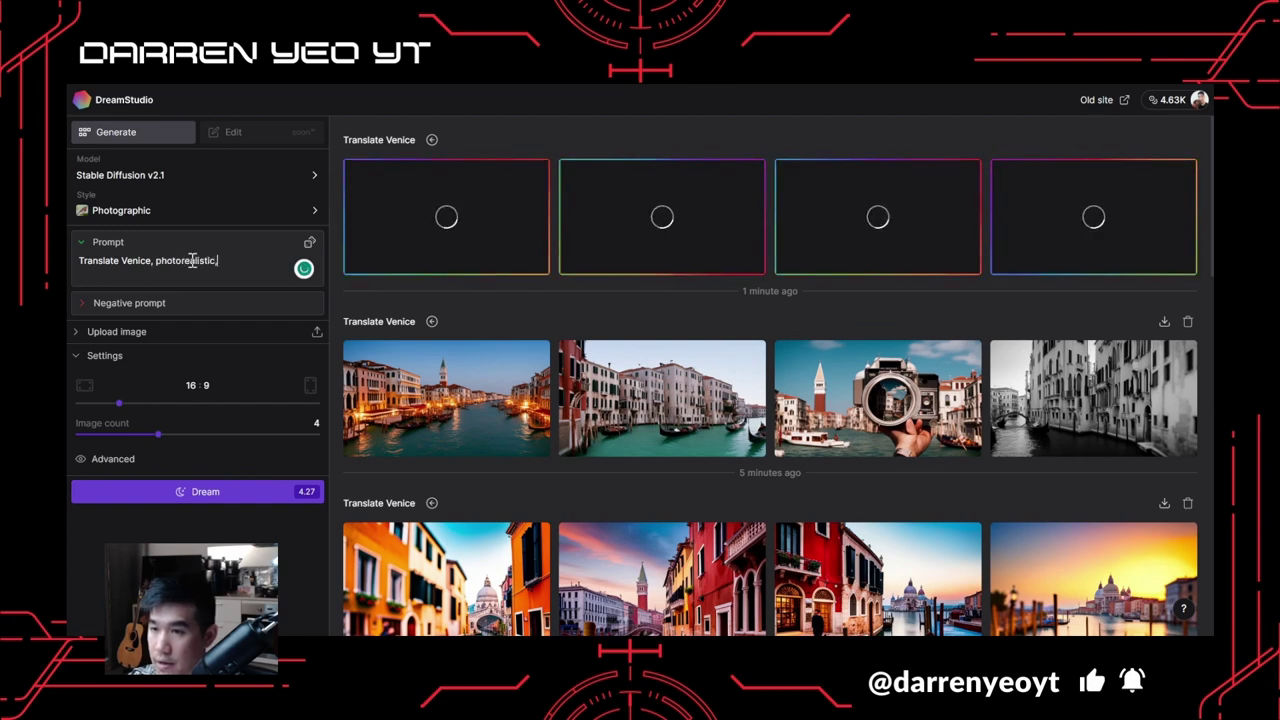
text( 50mm)
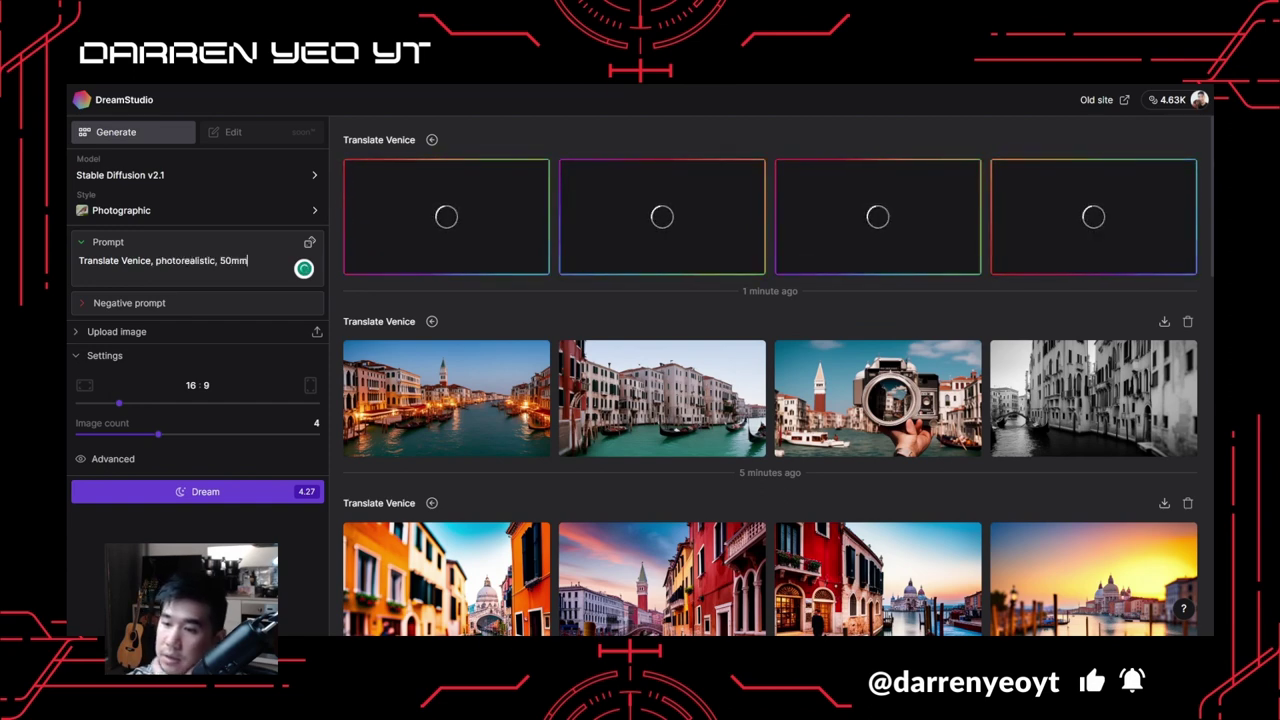
click(266, 495)
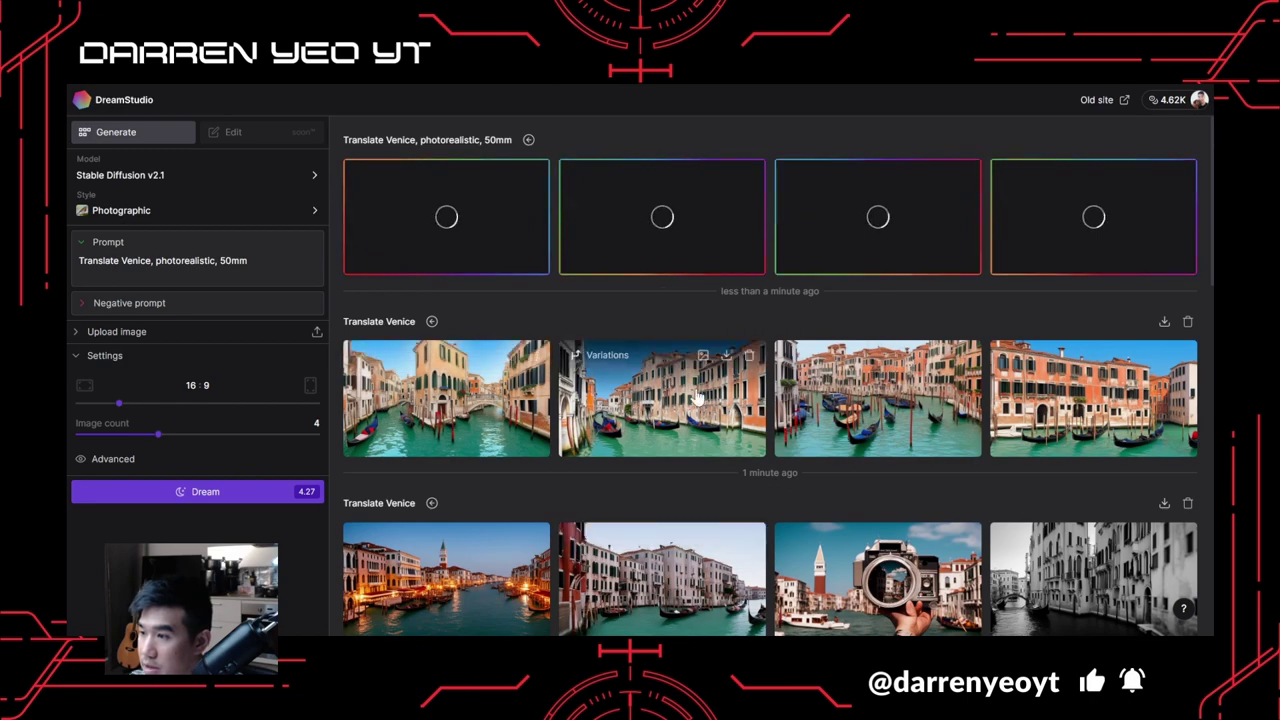
Compare the earlier Venice results and view the Photographic image of the lit canal at dusk enlarged.
scroll(688, 418, down, 2)
scroll(688, 418, down, 1)
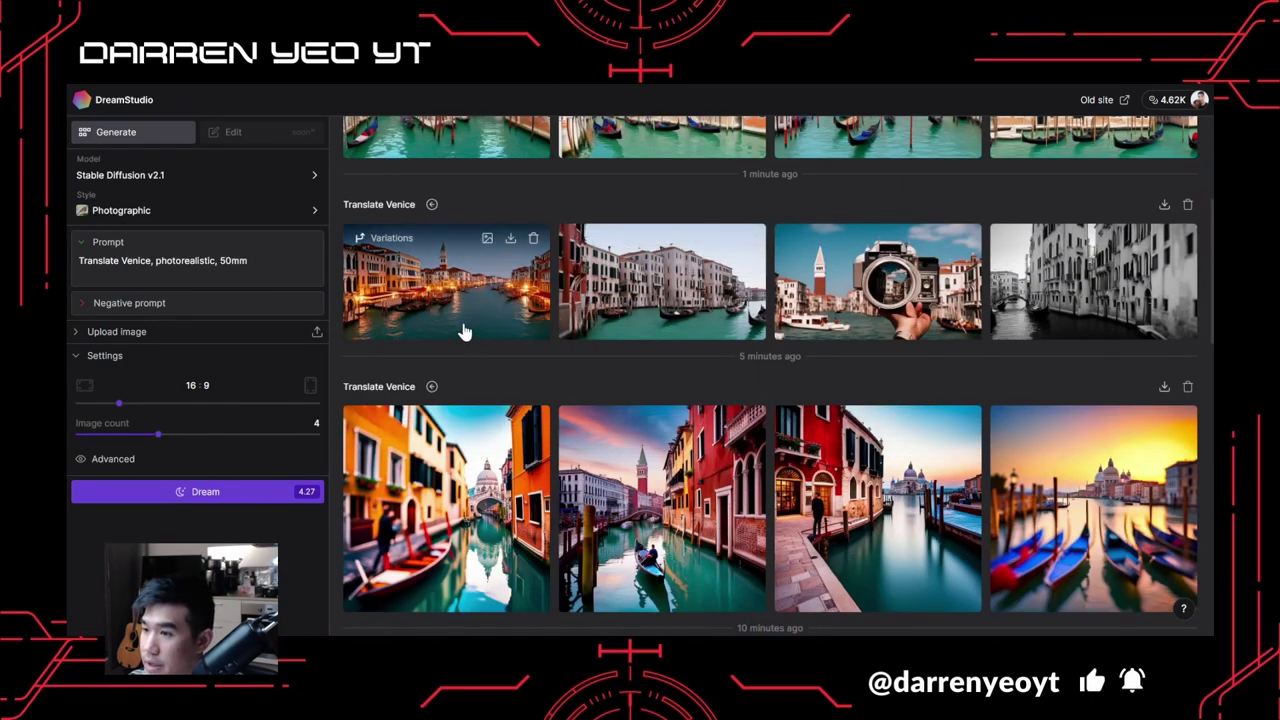
scroll(678, 305, up, 1)
click(452, 410)
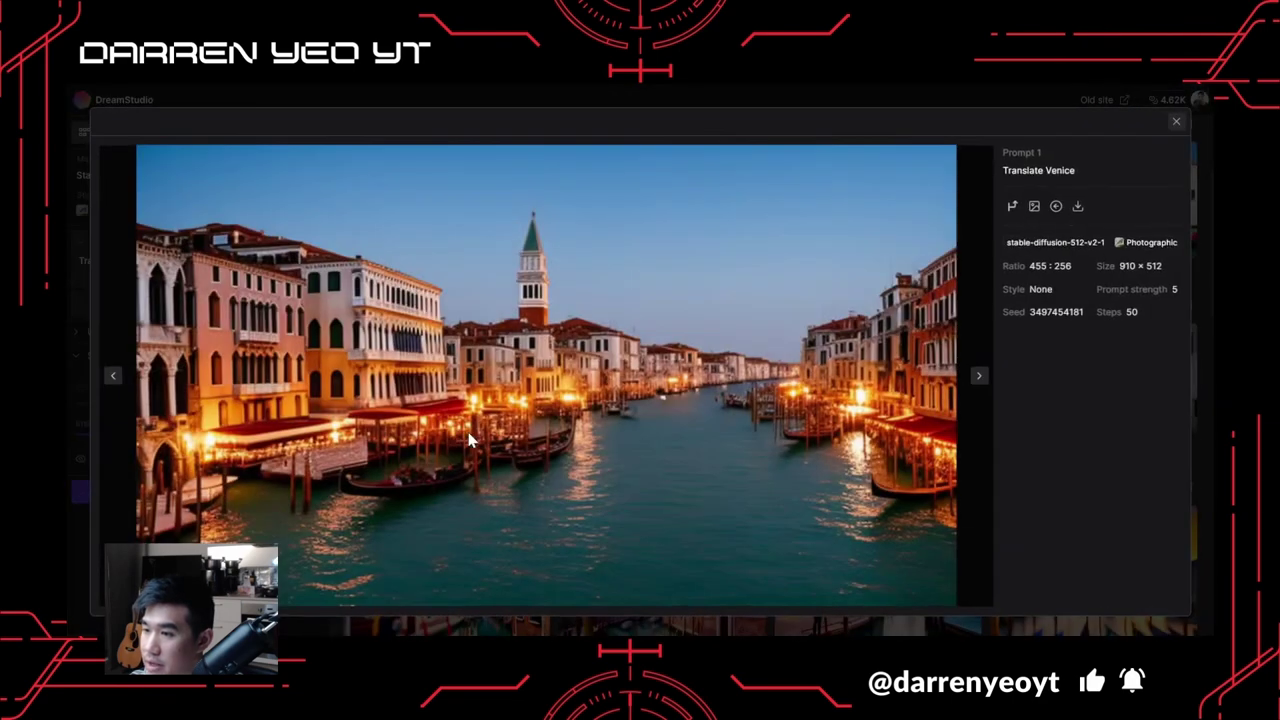
click(1176, 121)
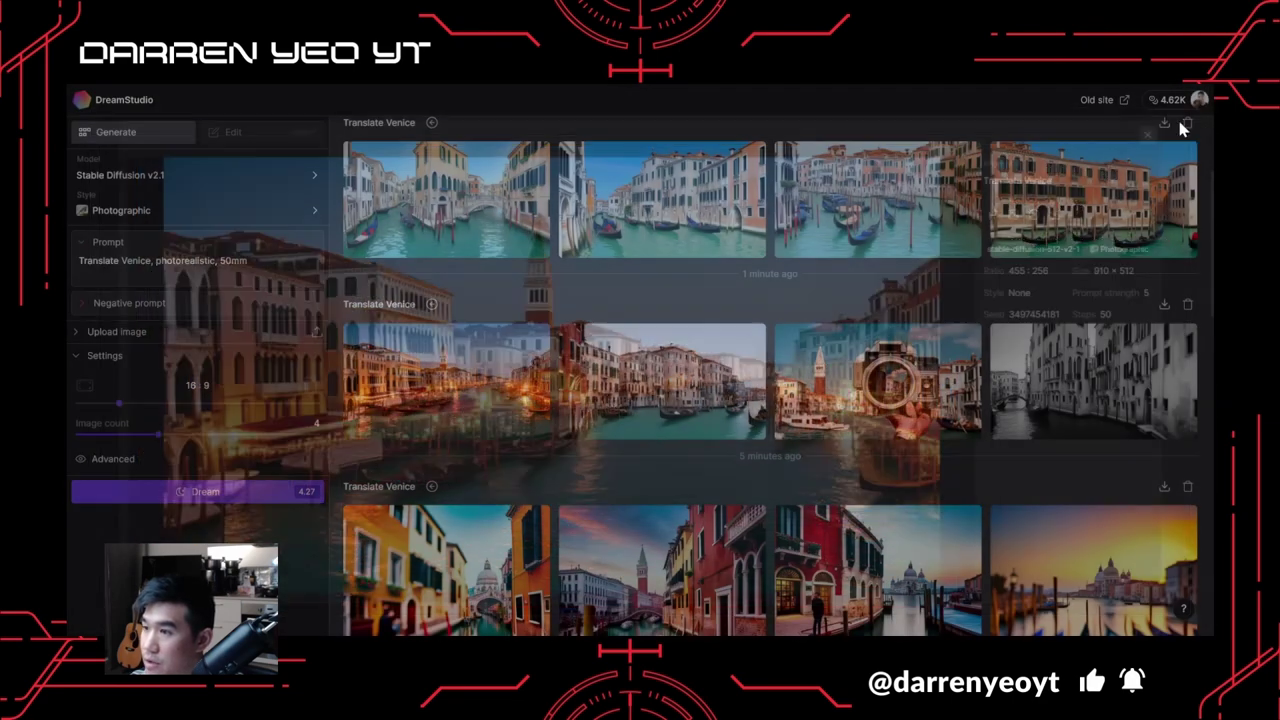
scroll(875, 306, up, 1)
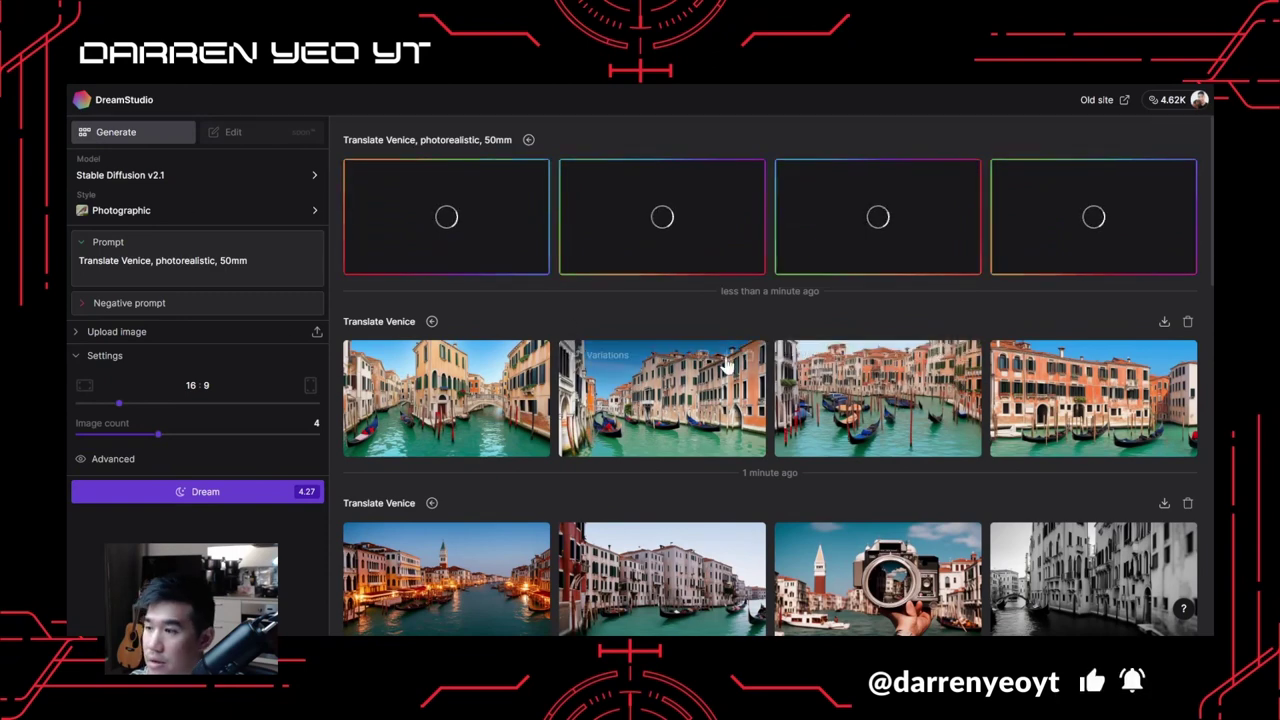
View the second and third images of the "Translate Venice, photorealistic, 50mm" results enlarged.
click(269, 260)
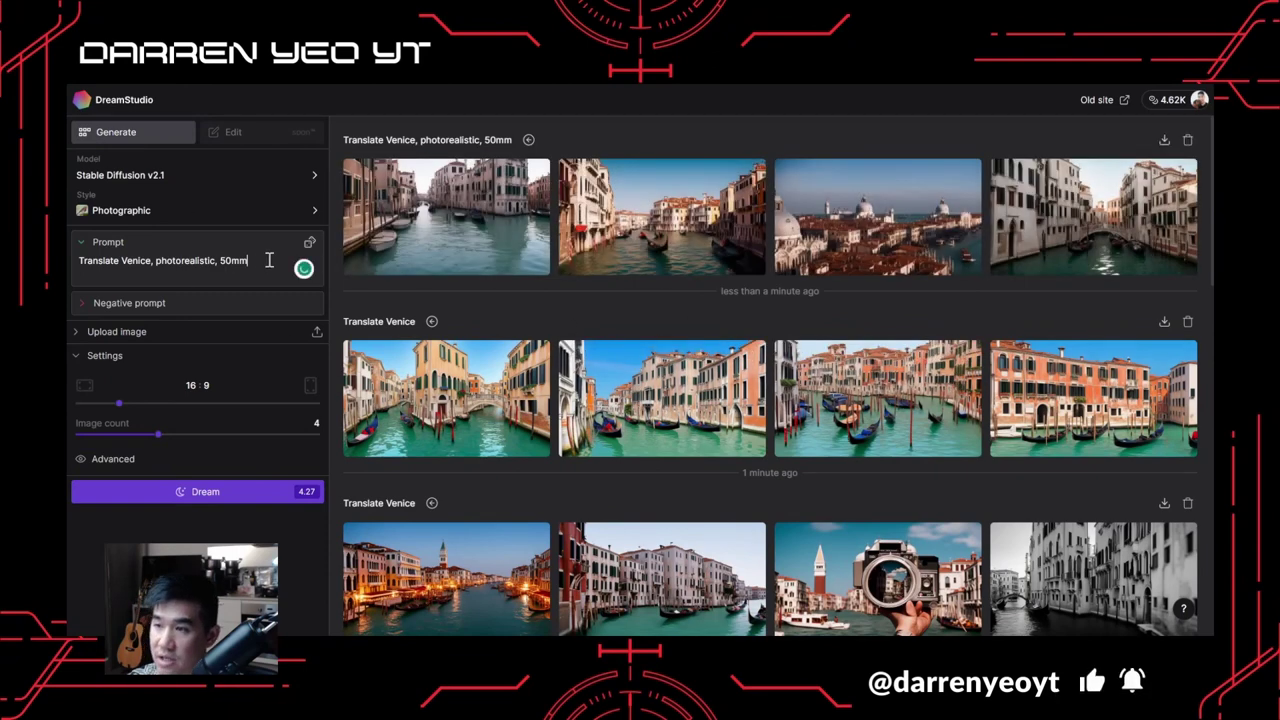
click(697, 240)
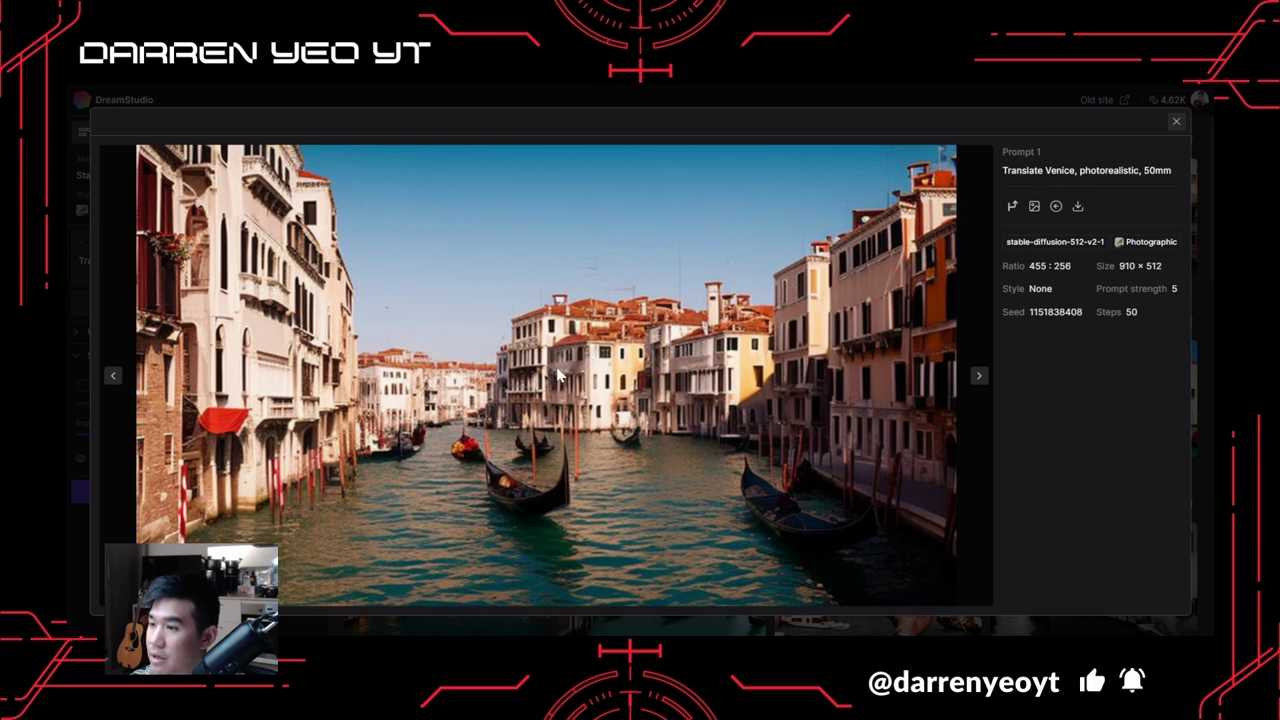
click(1176, 121)
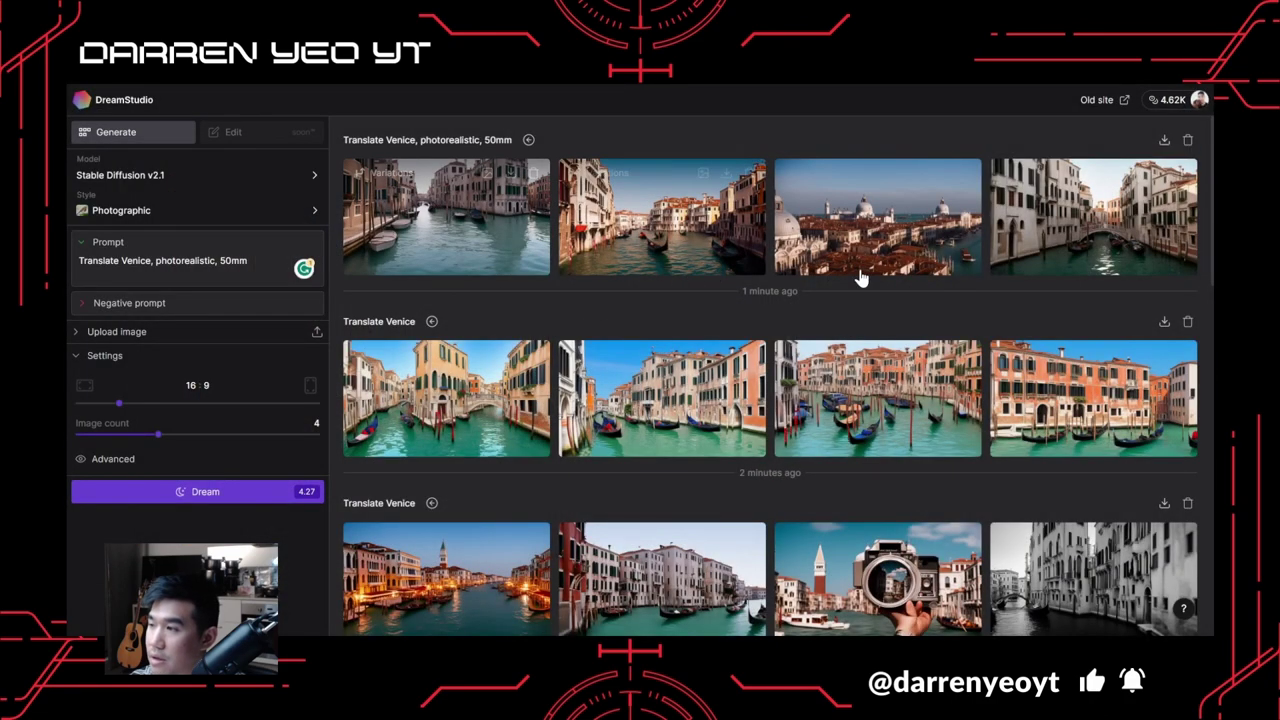
click(888, 224)
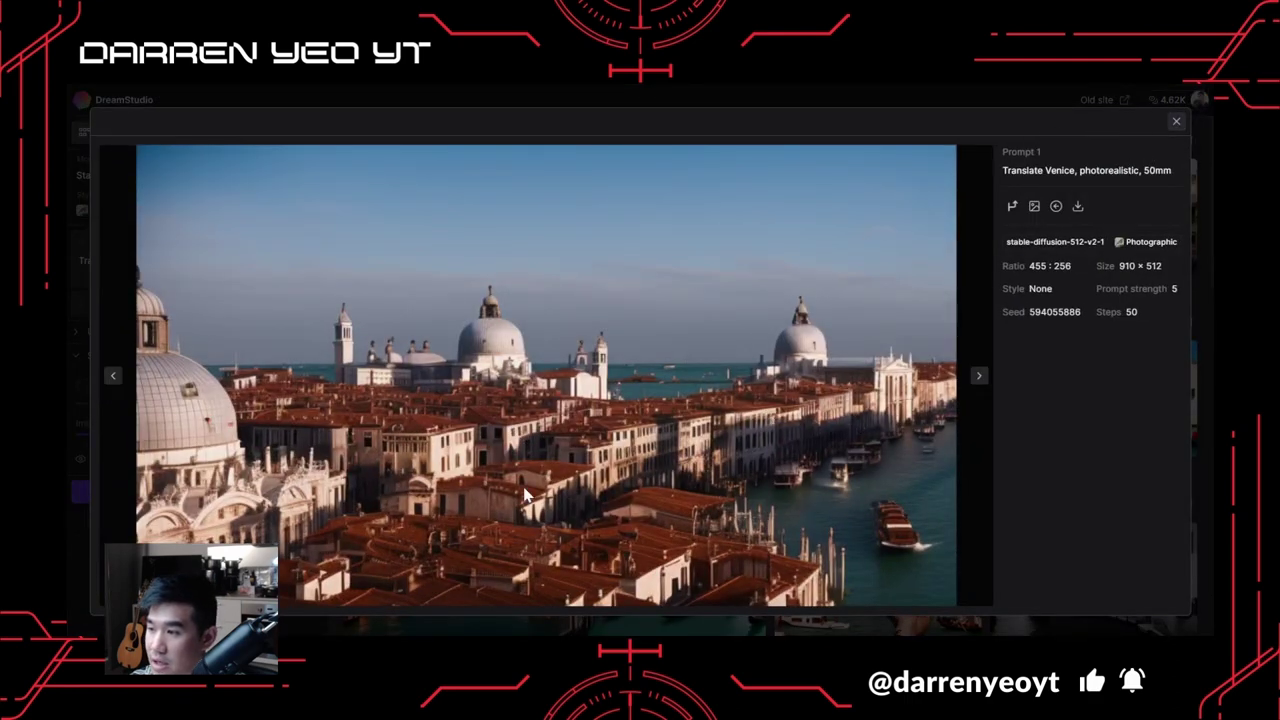
click(1177, 123)
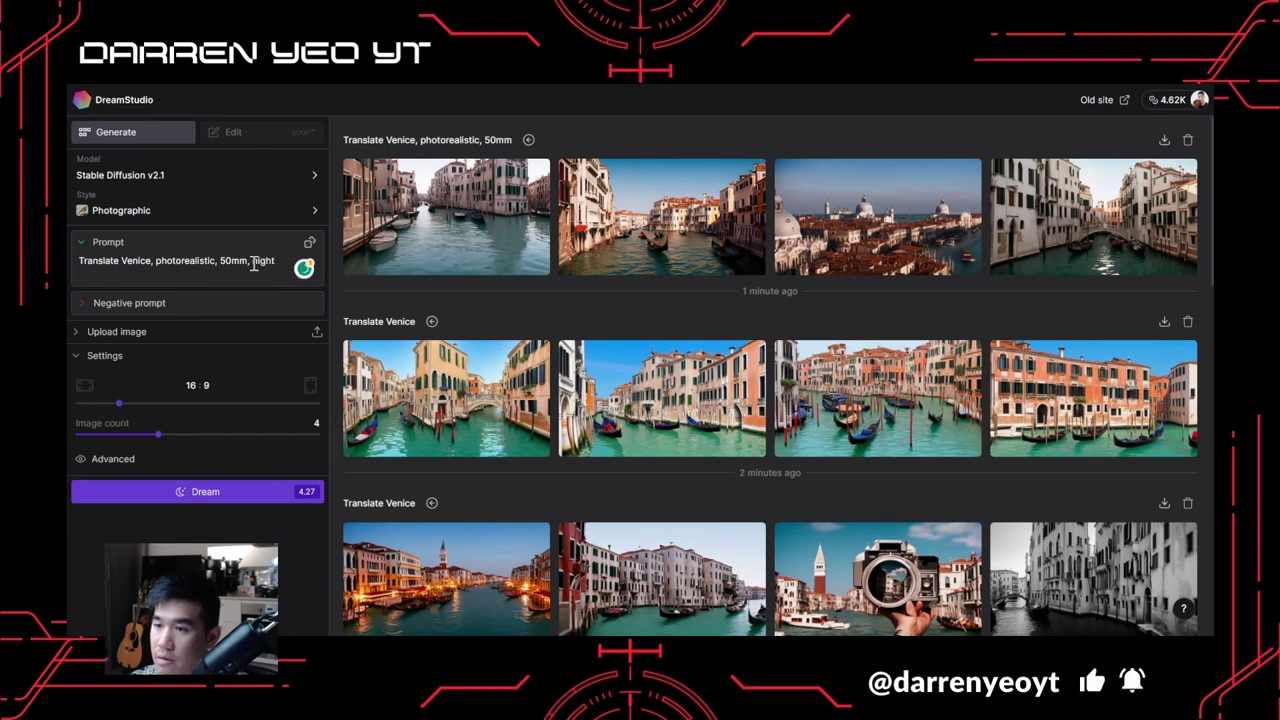
Extend the prompt to "Translate Venice, photorealistic, 50mm, night" and generate four images from it.
click(280, 491)
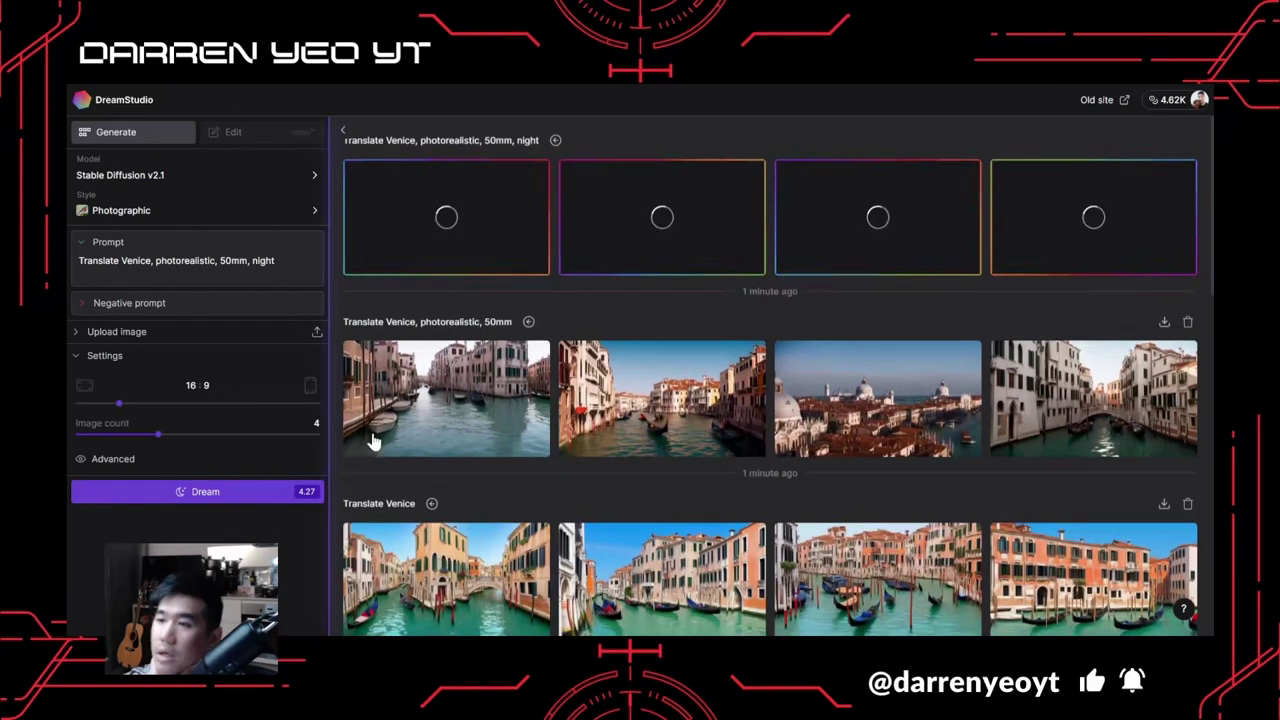
scroll(595, 448, down, 8)
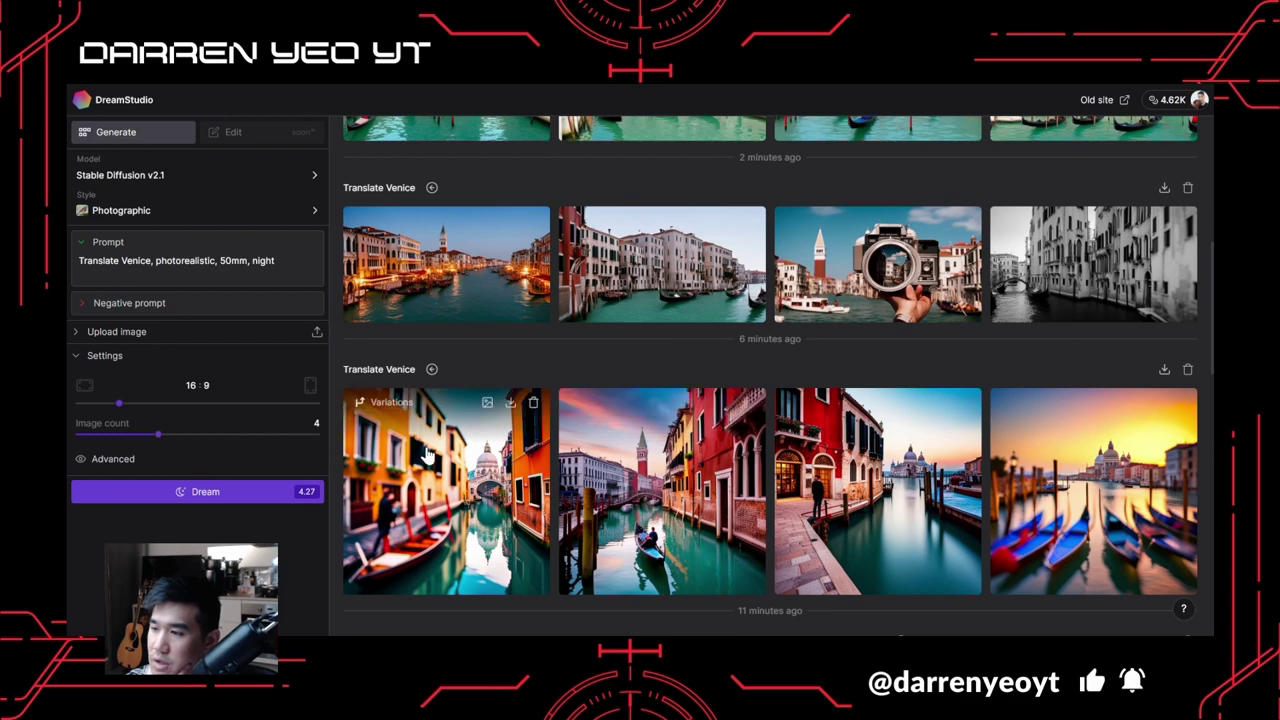
scroll(735, 487, up, 10)
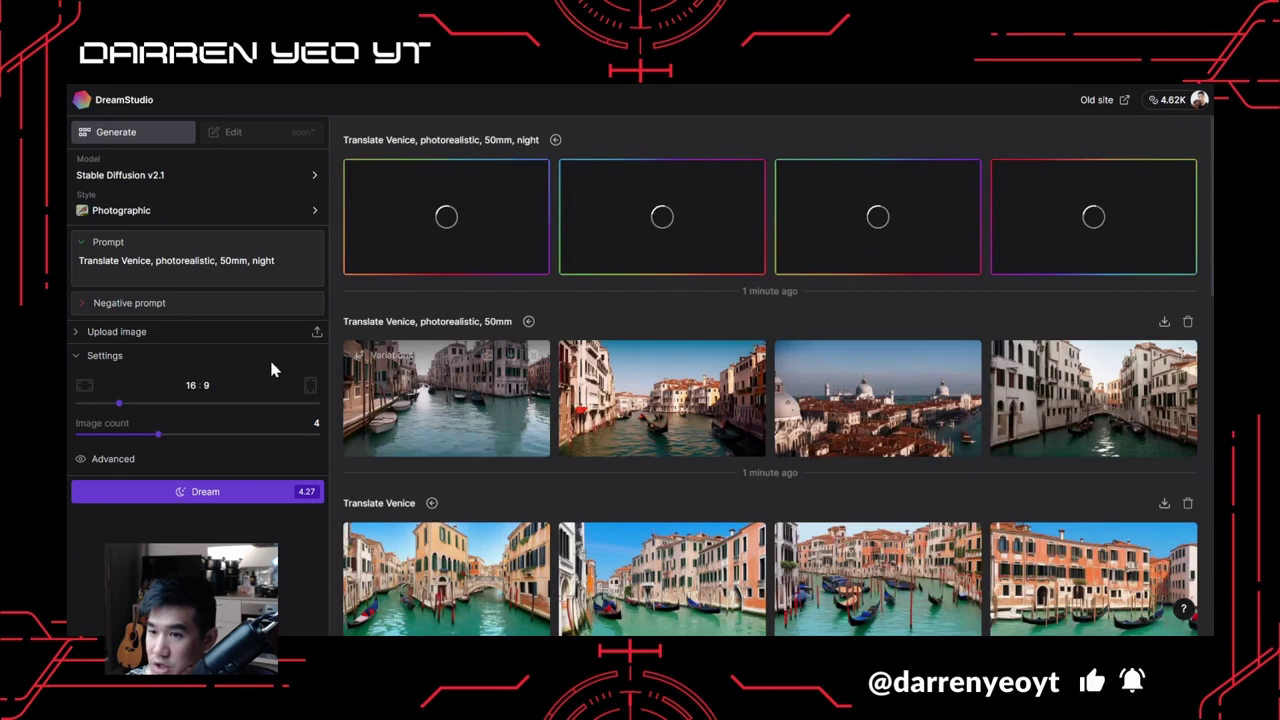
scroll(672, 460, down, 8)
scroll(600, 416, up, 8)
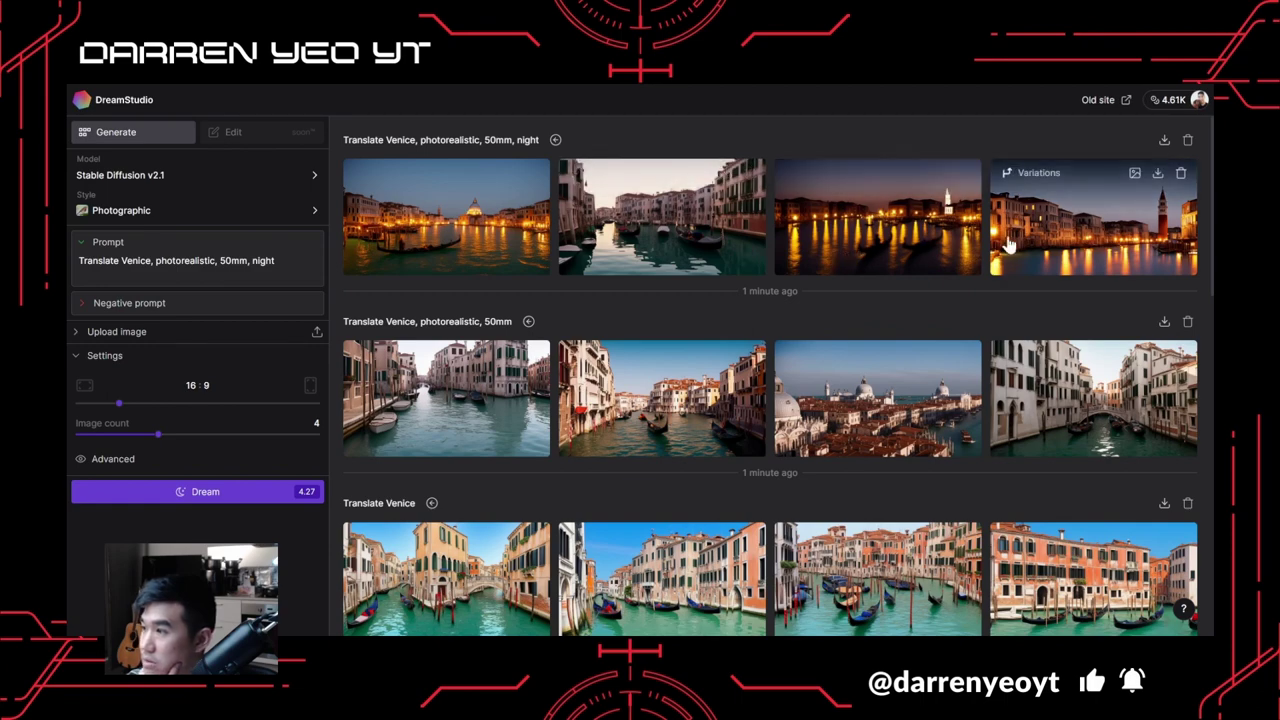
Inspect the four night images of Venice, viewing the bell tower, daylight canal and lit dome scenes enlarged.
click(1083, 232)
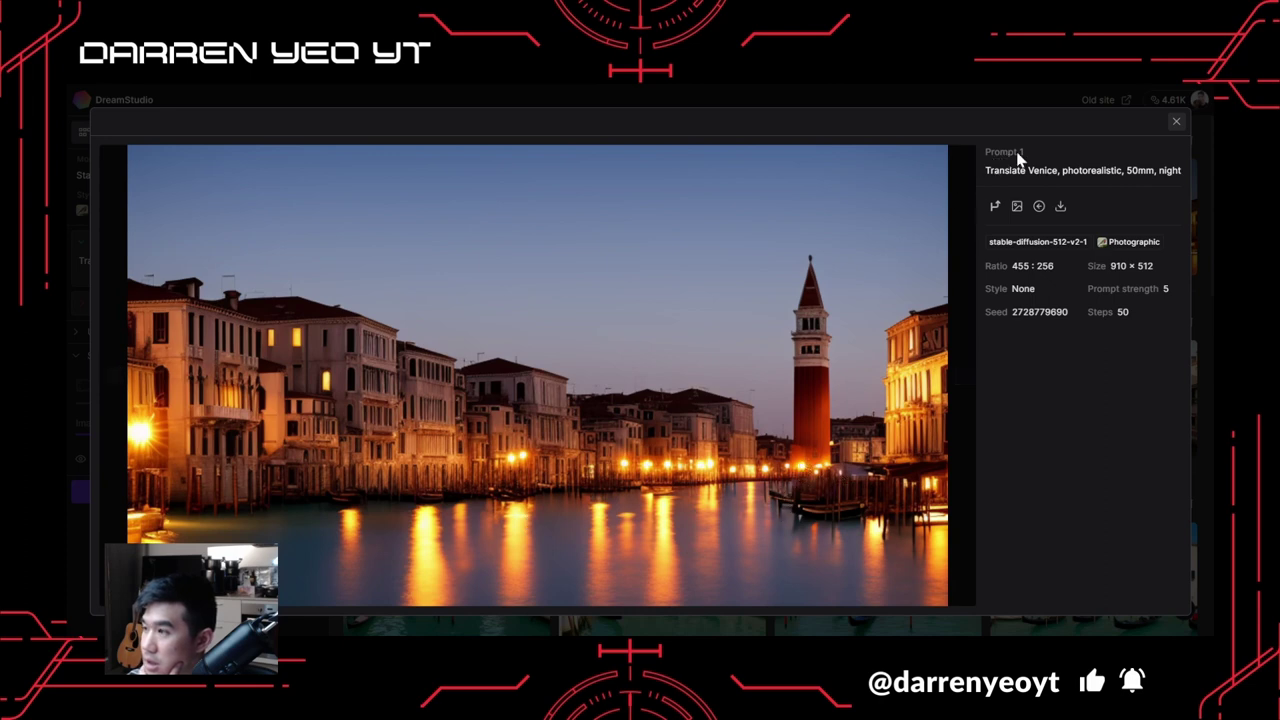
click(1175, 122)
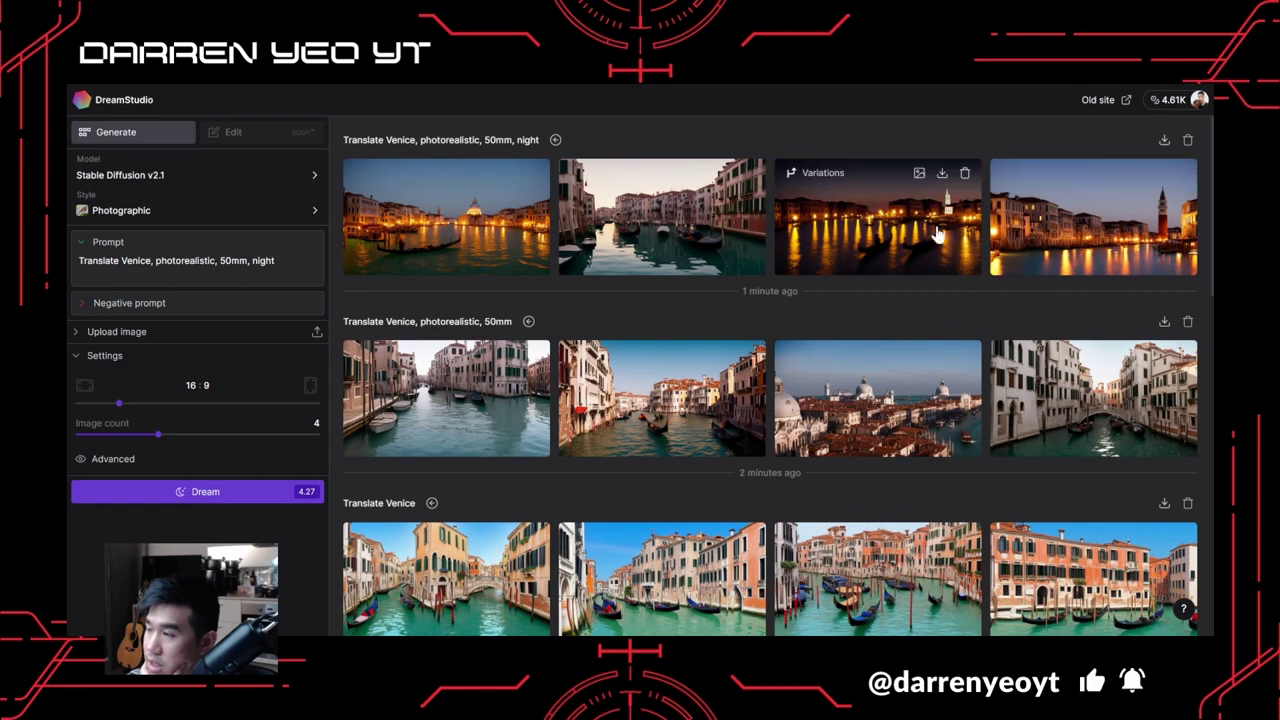
click(680, 222)
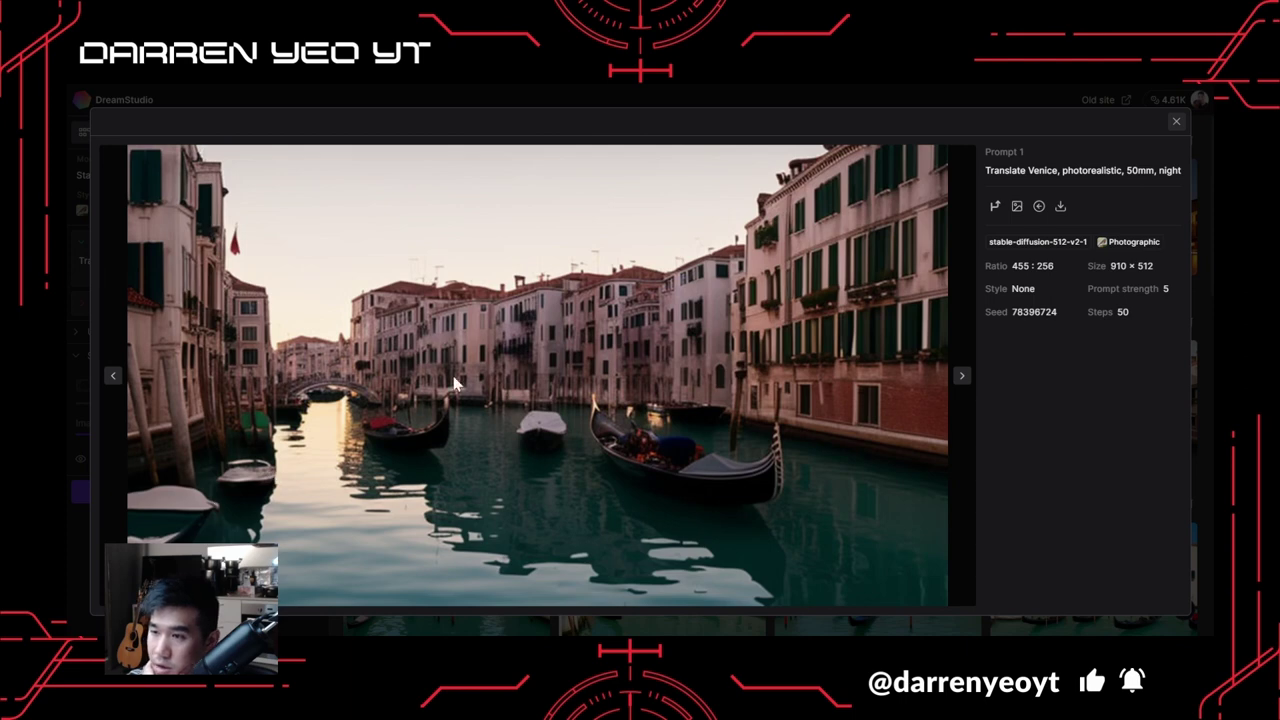
click(1175, 123)
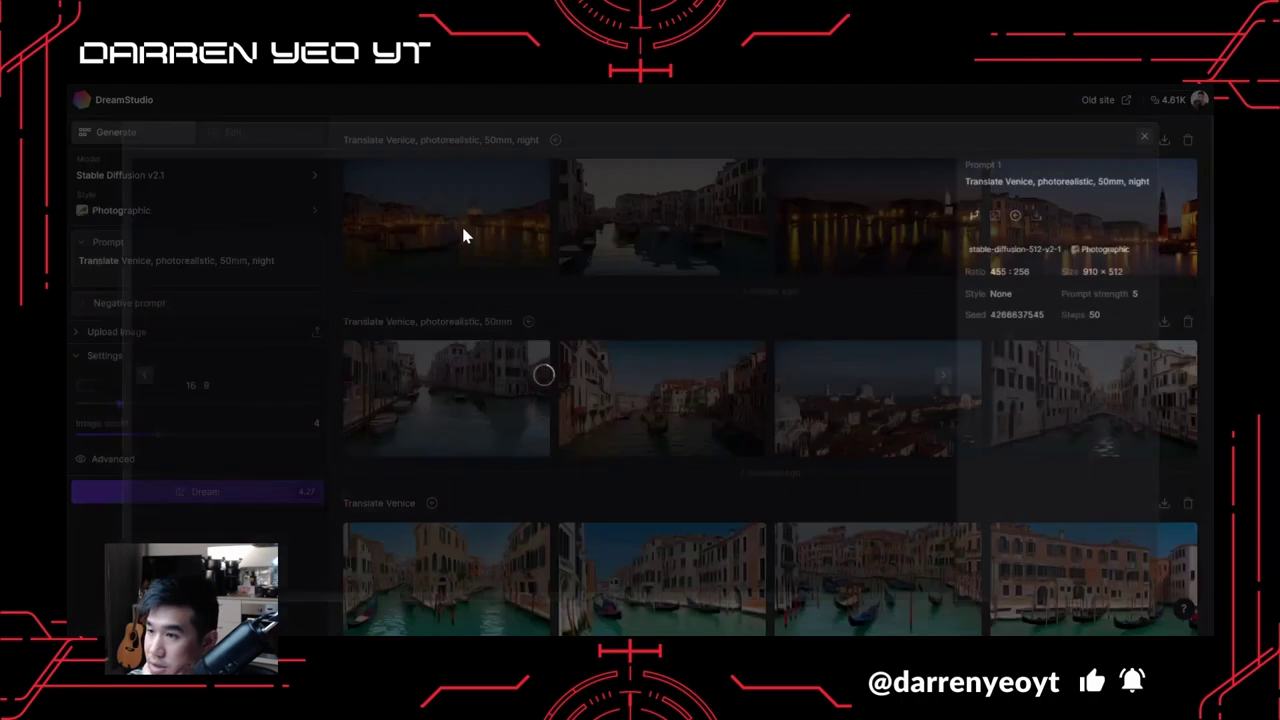
click(461, 225)
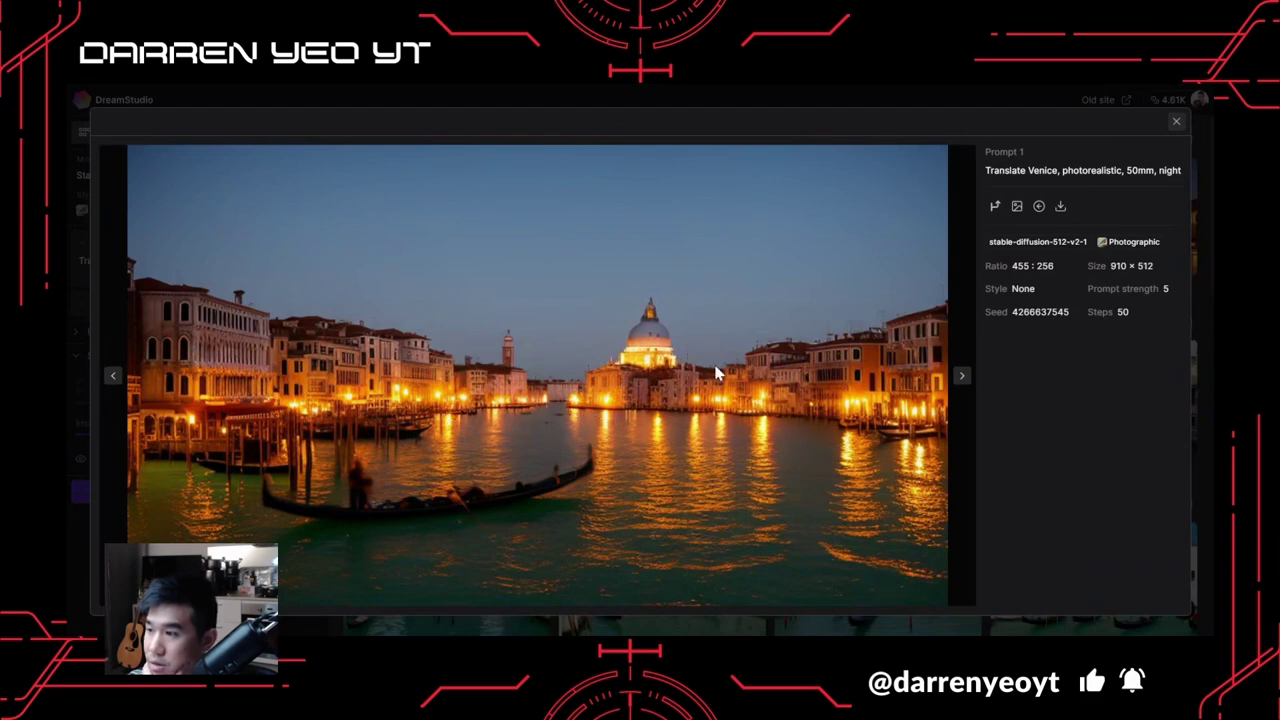
click(1176, 121)
click(1148, 218)
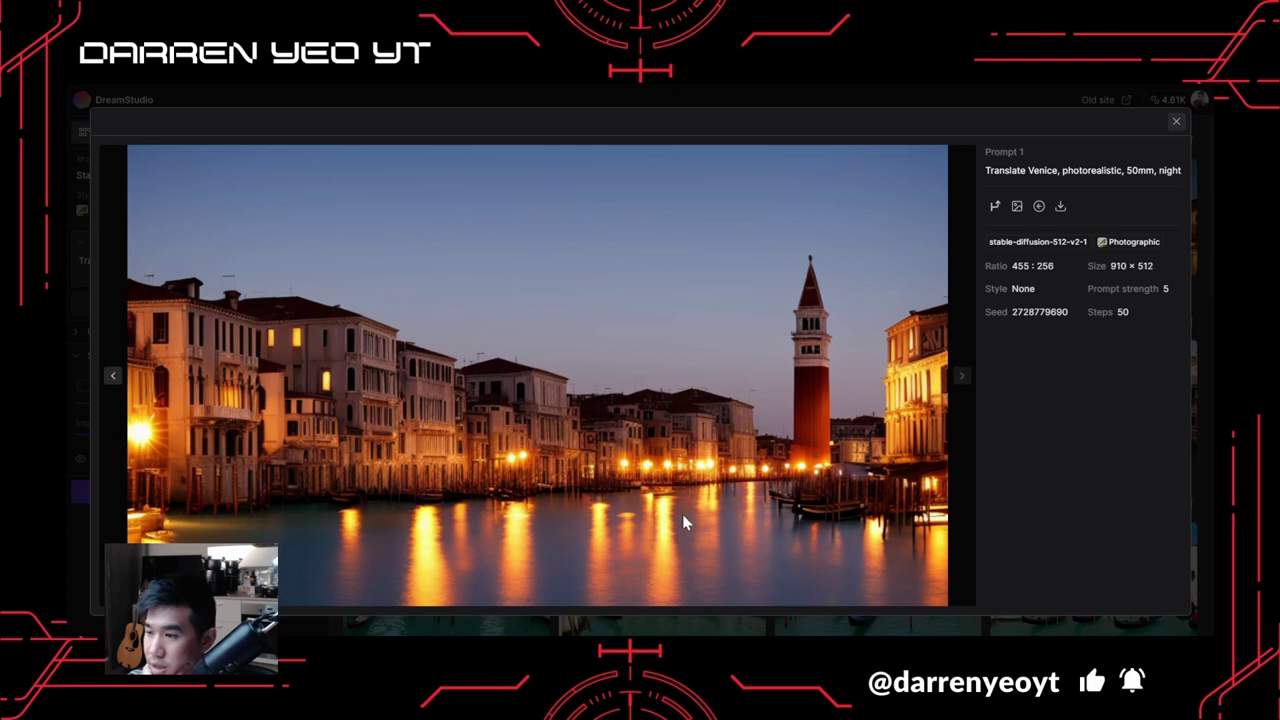
click(1178, 121)
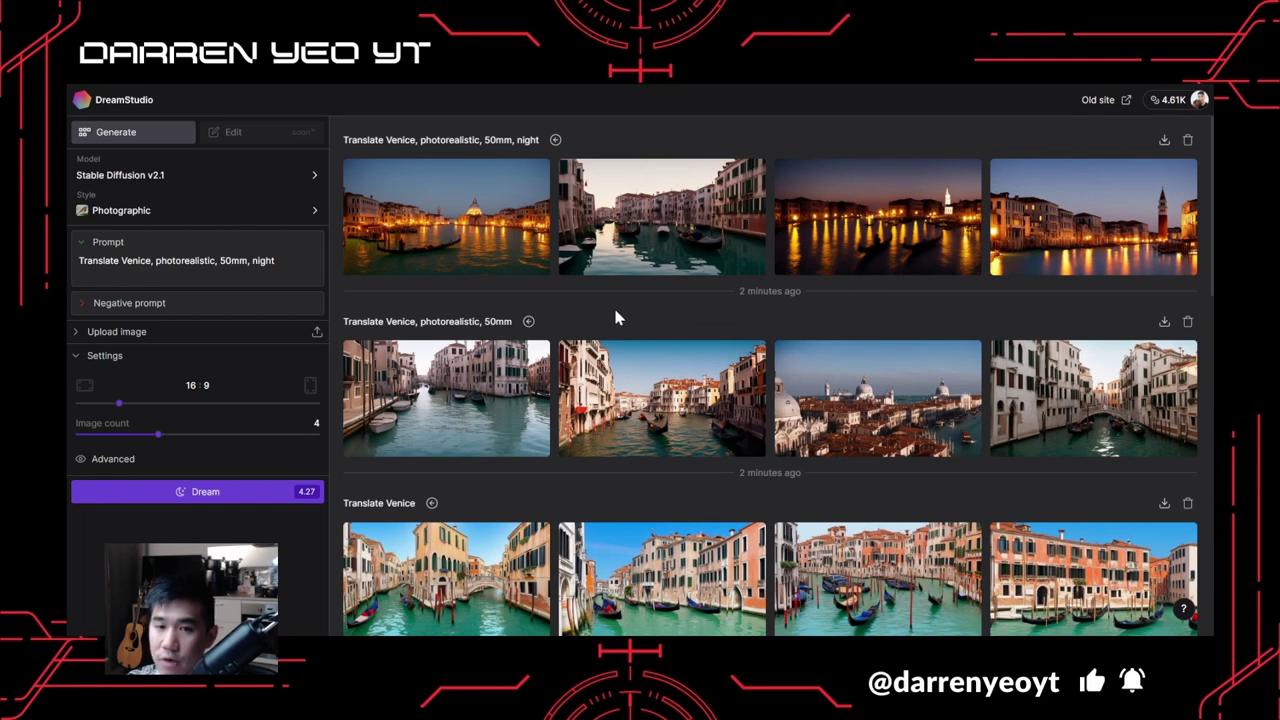
mouse_move(890, 237)
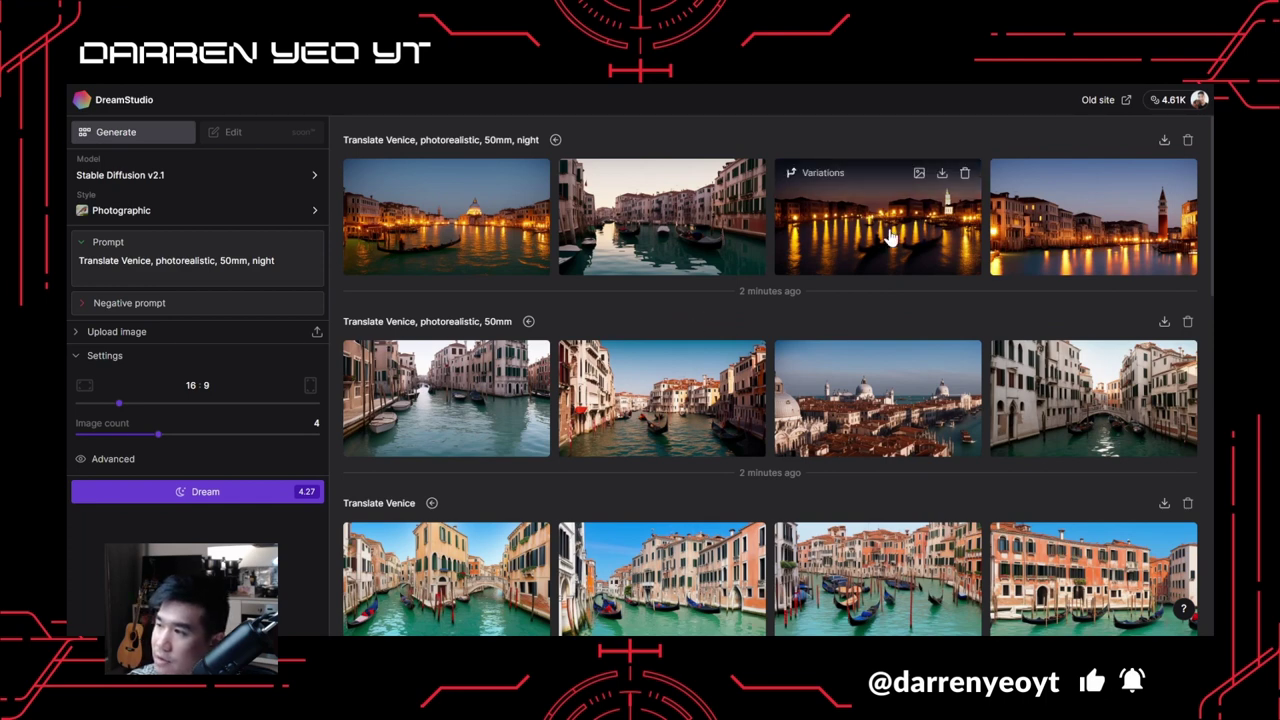
mouse_move(1052, 258)
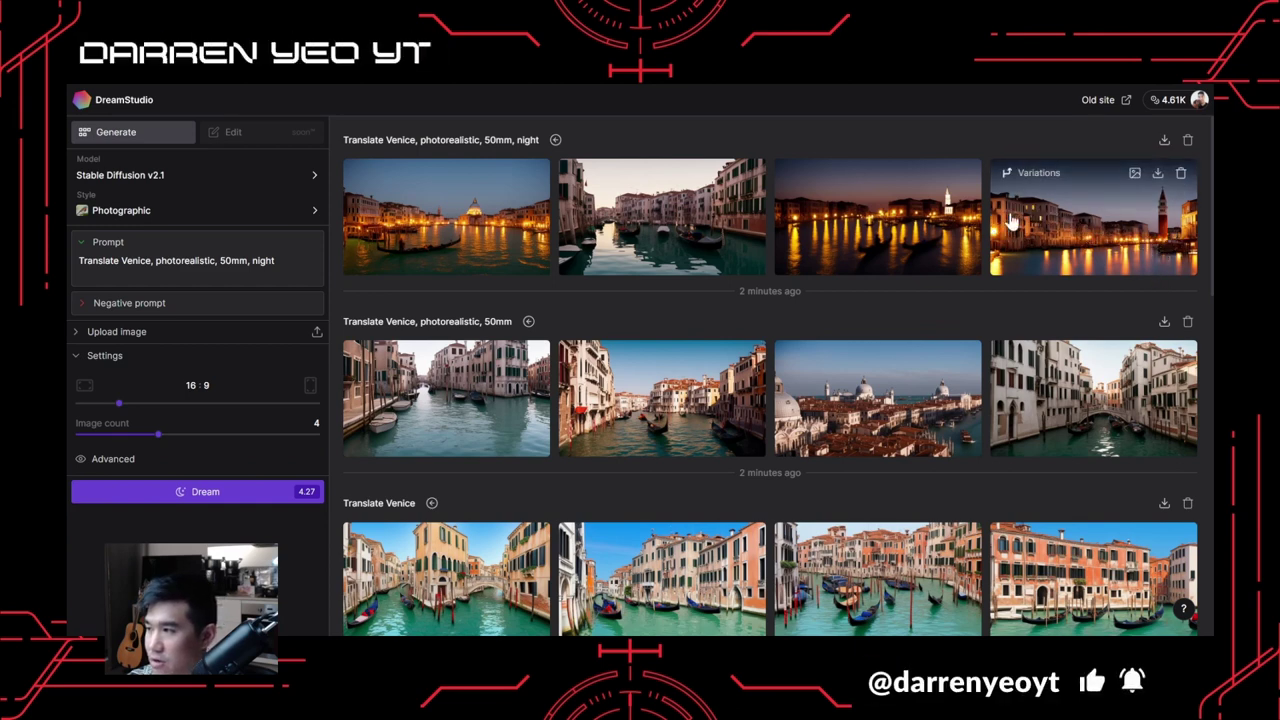
mouse_move(842, 200)
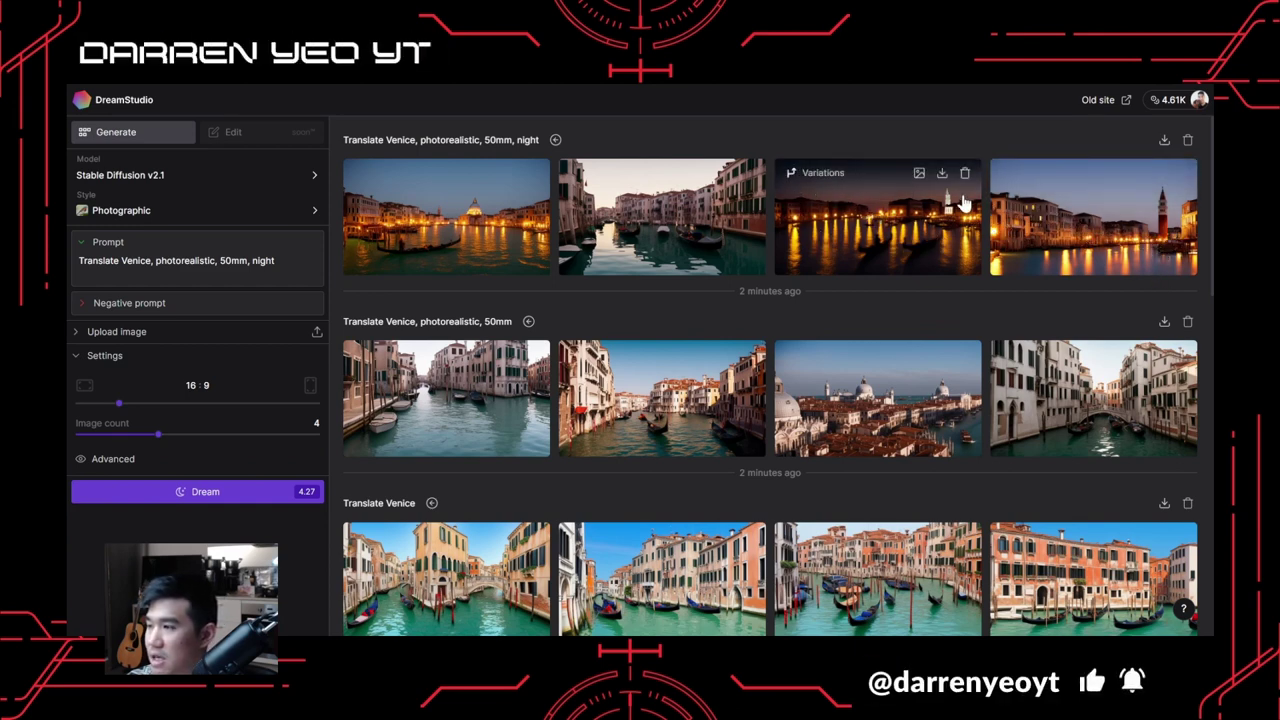
mouse_move(643, 233)
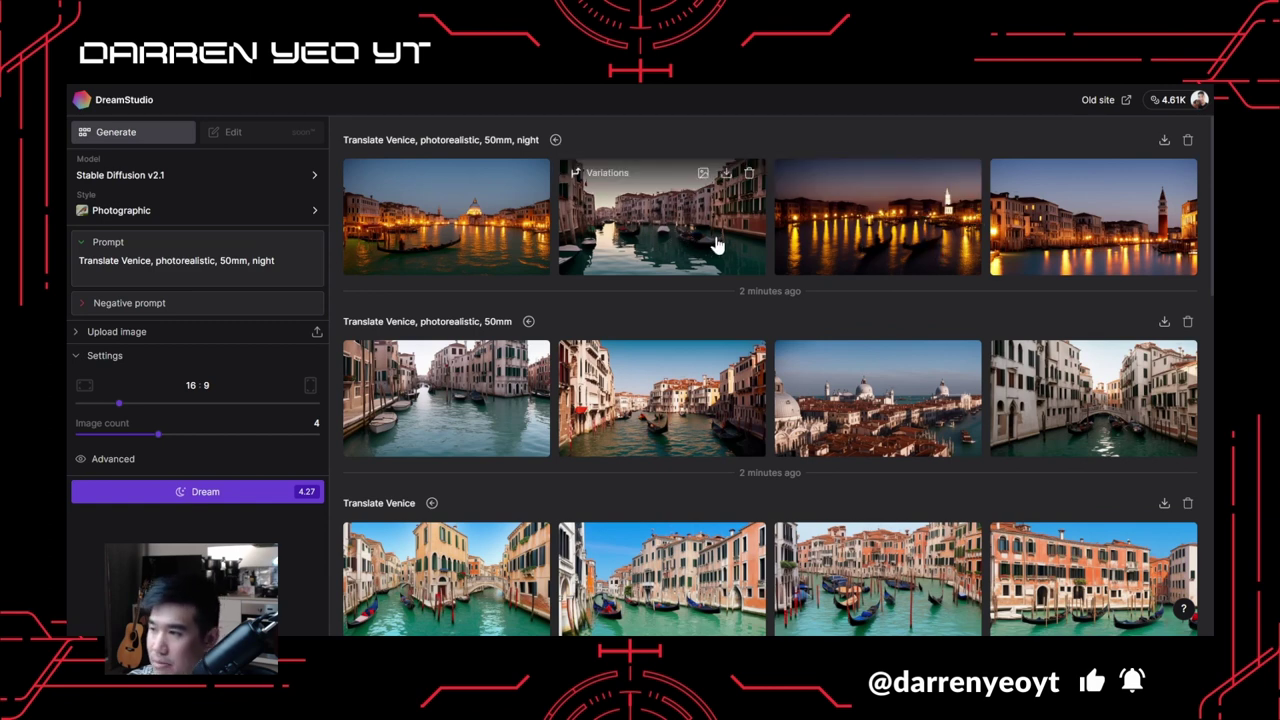
mouse_move(420, 200)
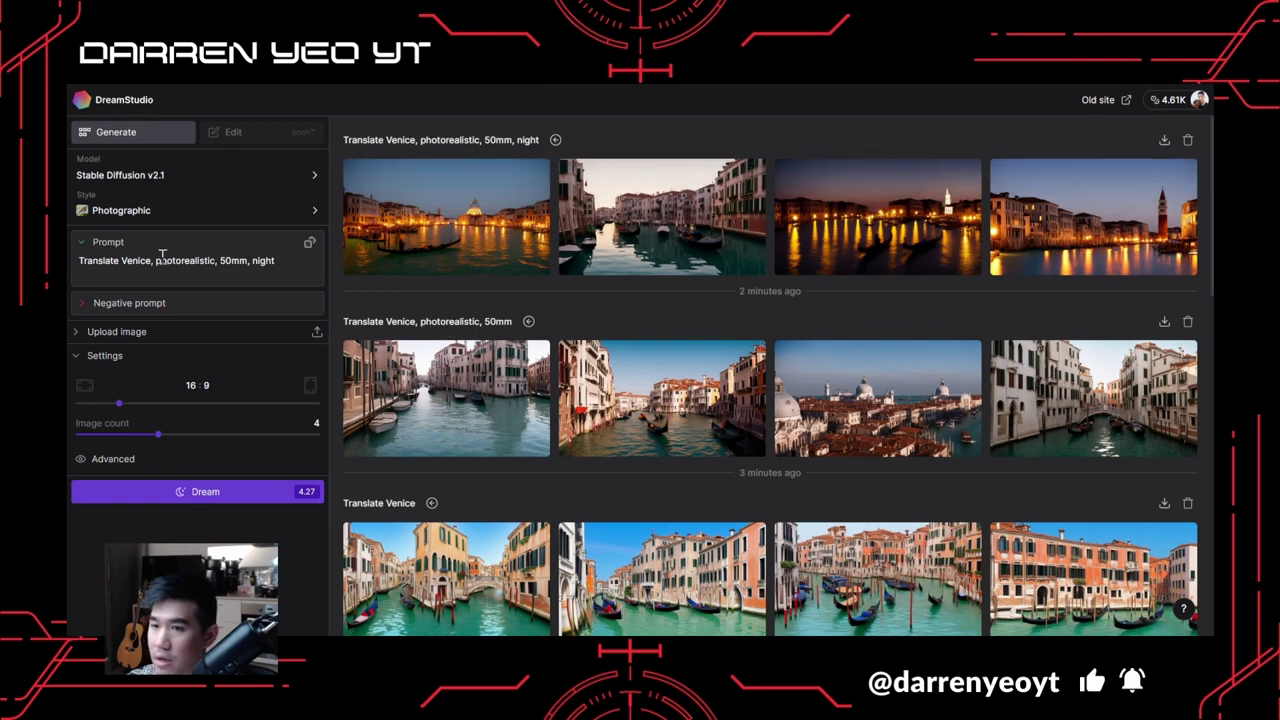
Add "shadows, vibrancy, gondolas" to the end of the night prompt and generate four images from it.
click(284, 282)
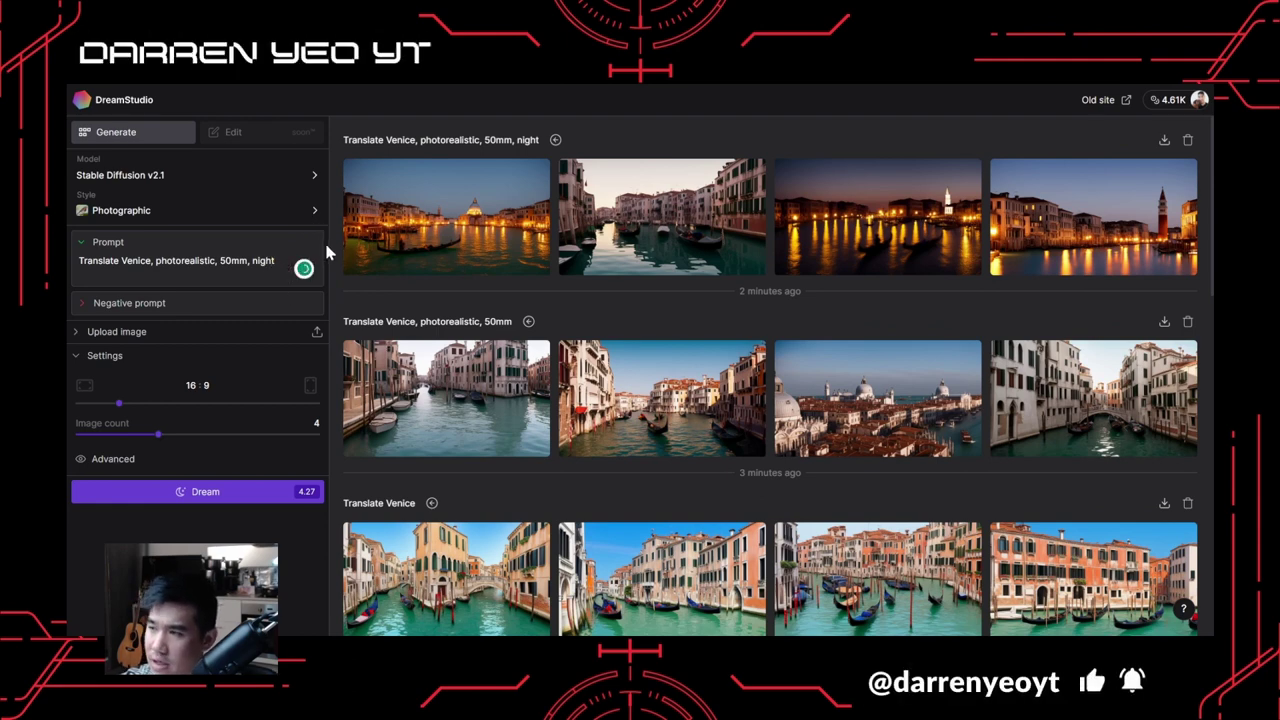
text(, shad)
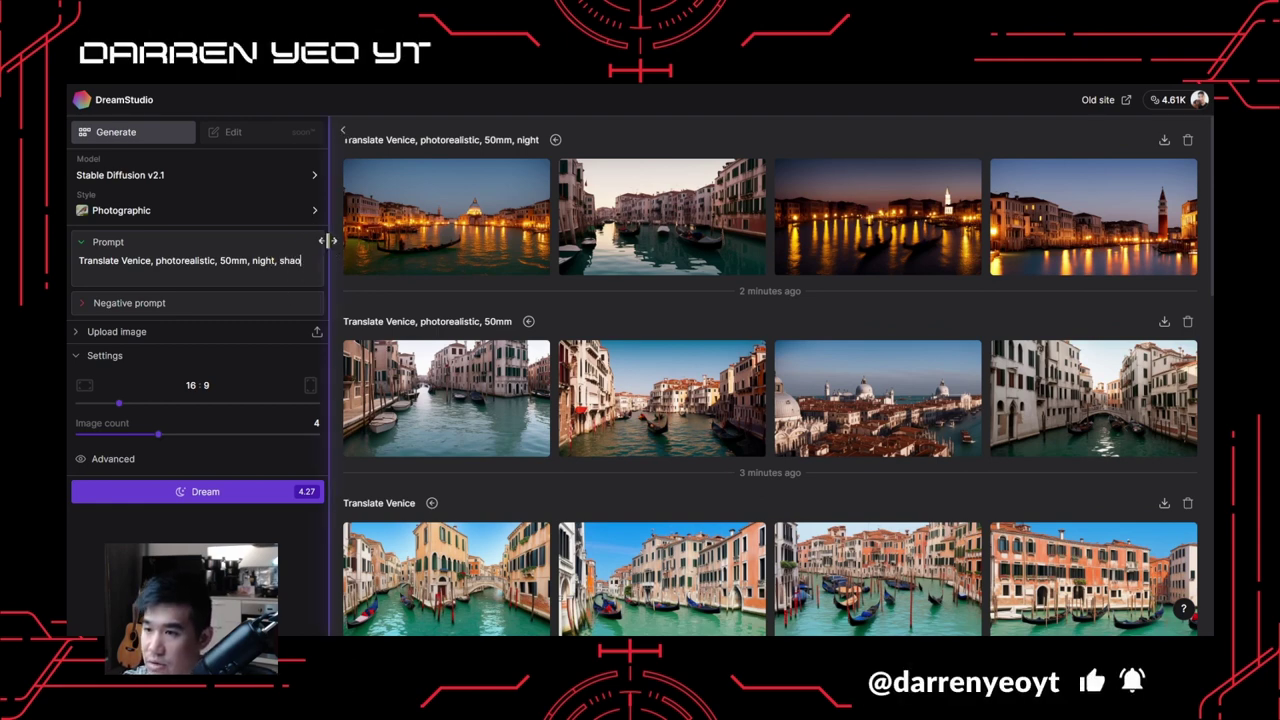
text(ows, vibrancy, g)
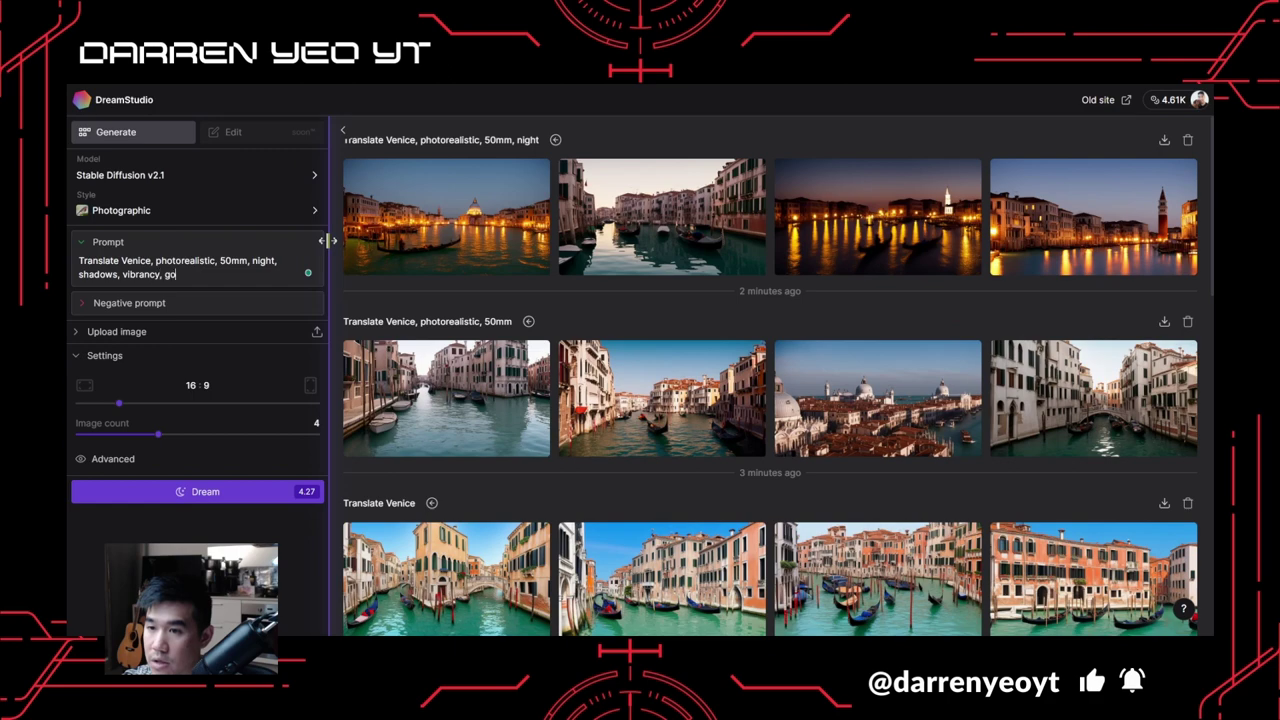
text(ola)
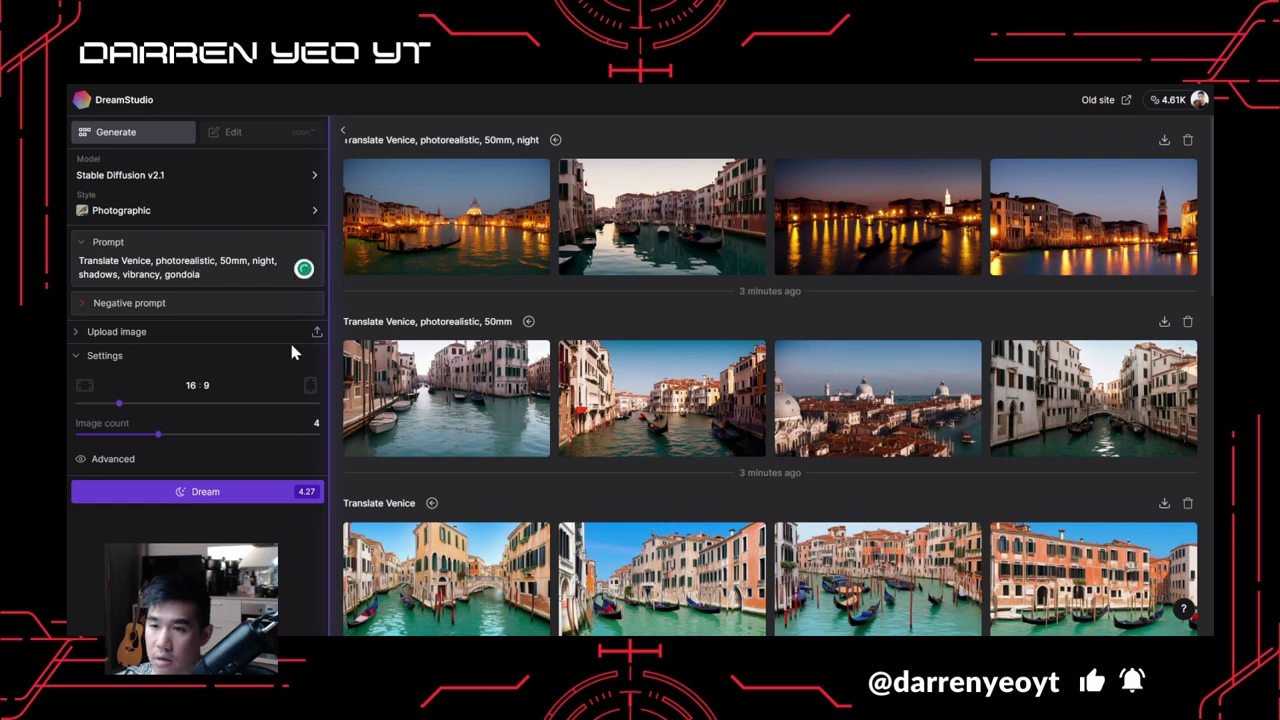
text(s)
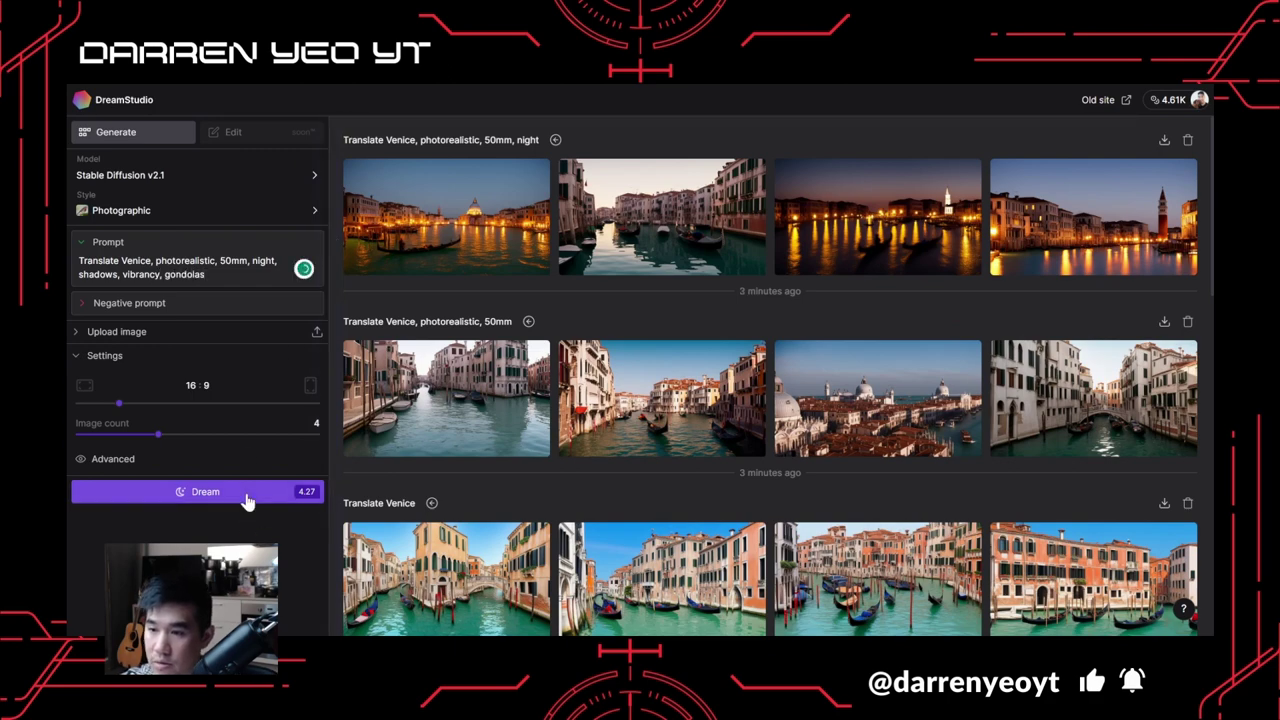
click(247, 498)
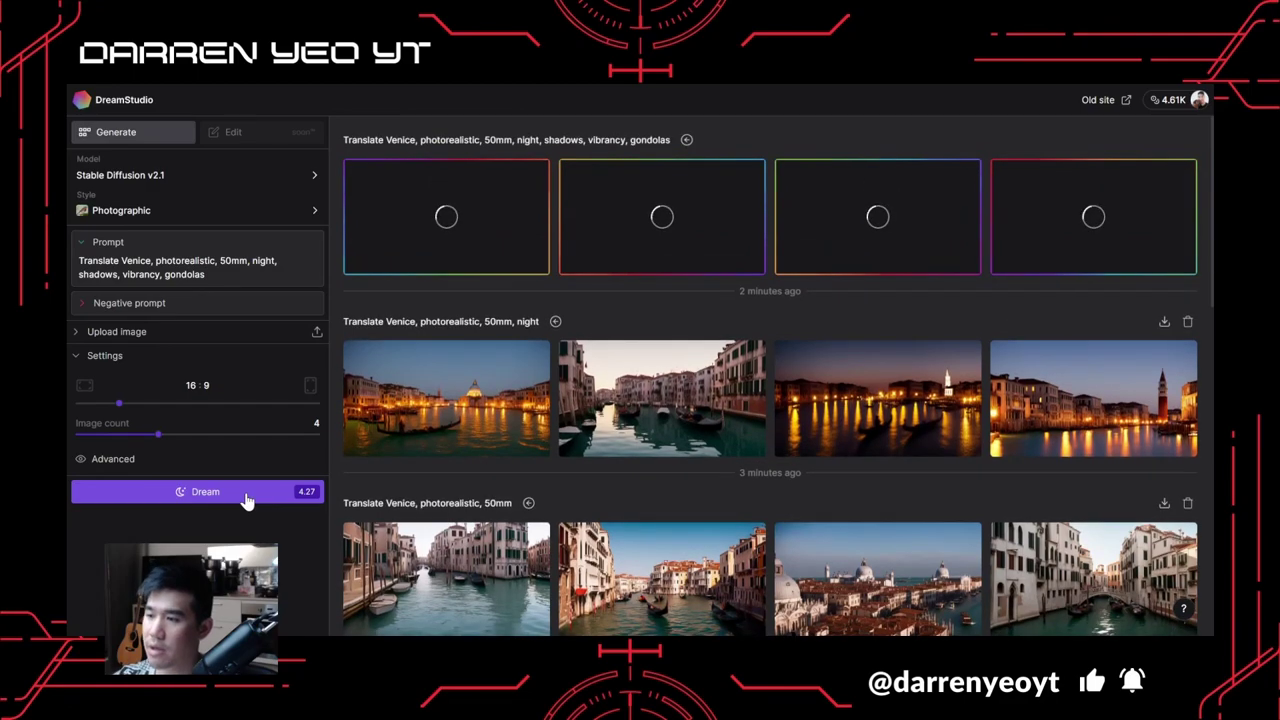
Compare the earlier Venice results from the different styles and prompts with the newest gondola night images.
scroll(657, 420, down, 5)
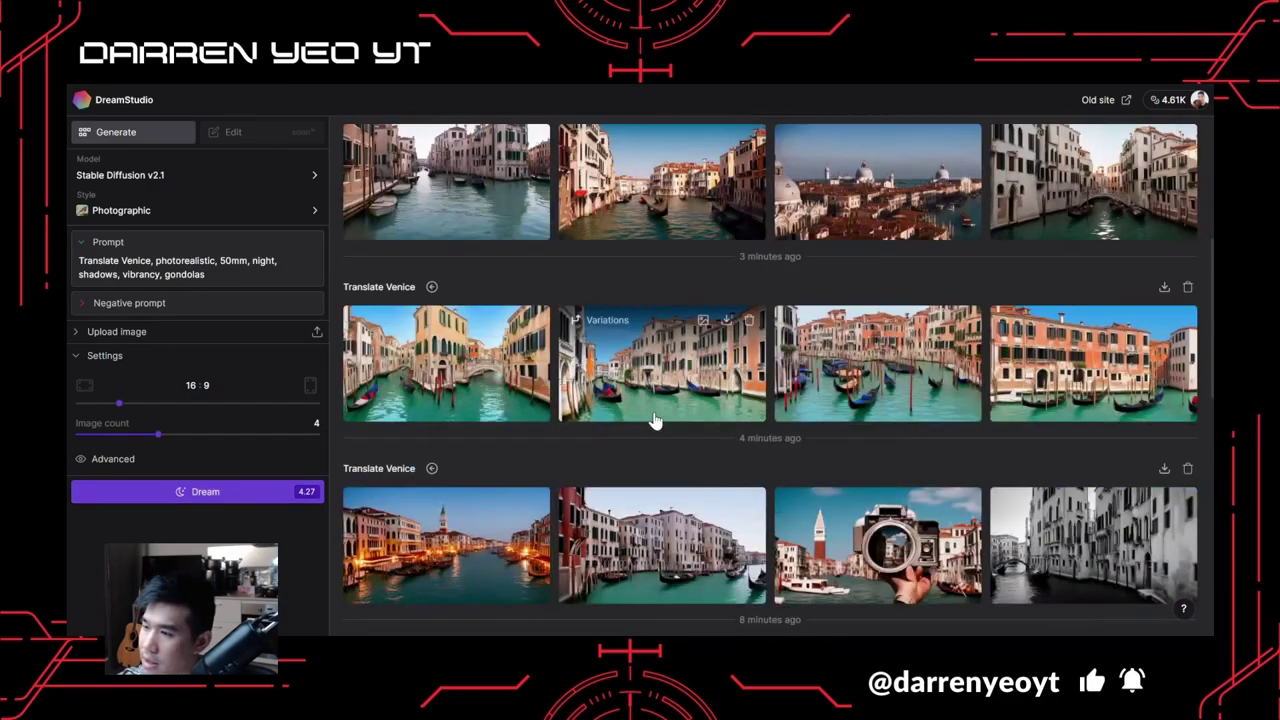
scroll(565, 456, down, 1)
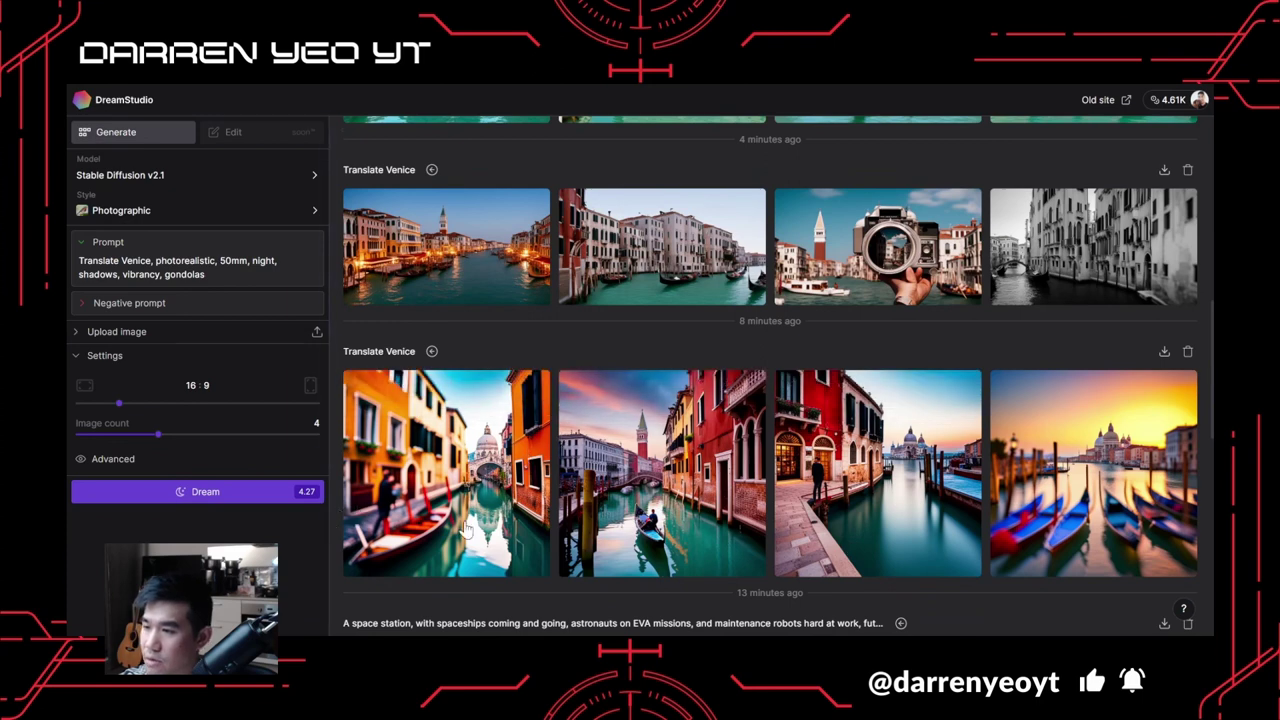
scroll(420, 558, up, 1)
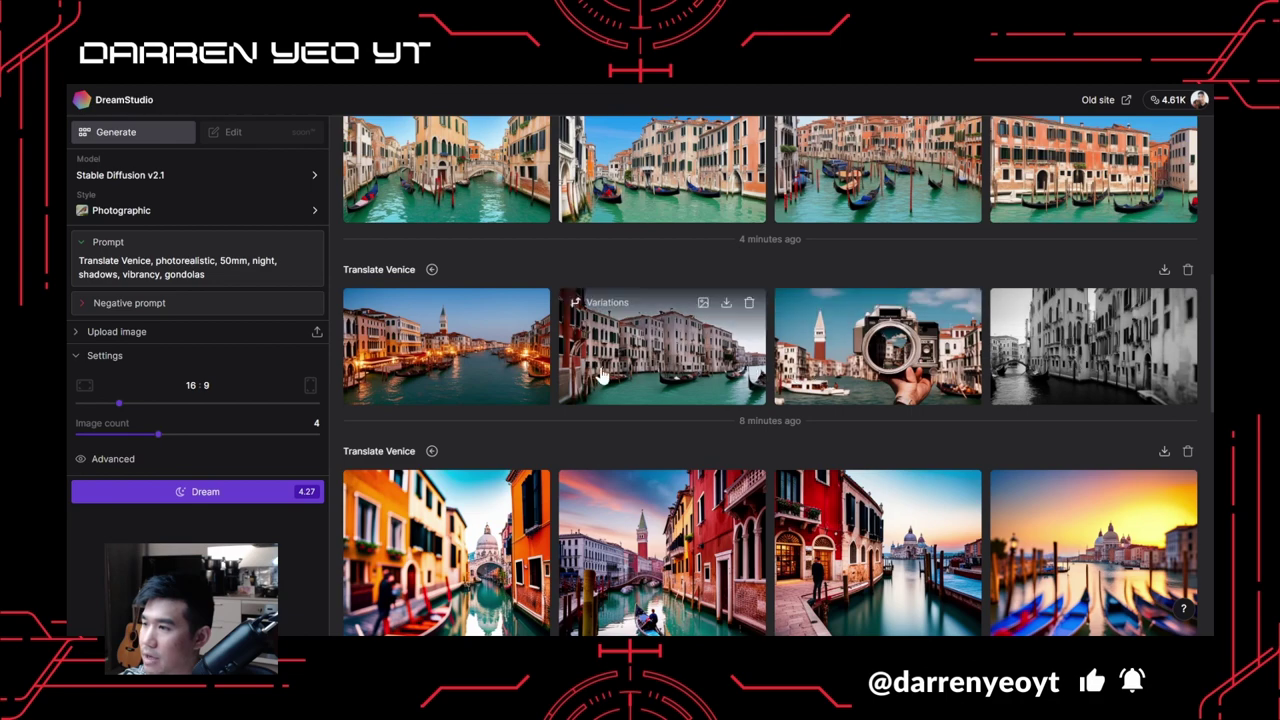
scroll(686, 350, up, 2)
scroll(686, 350, up, 3)
scroll(888, 426, down, 7)
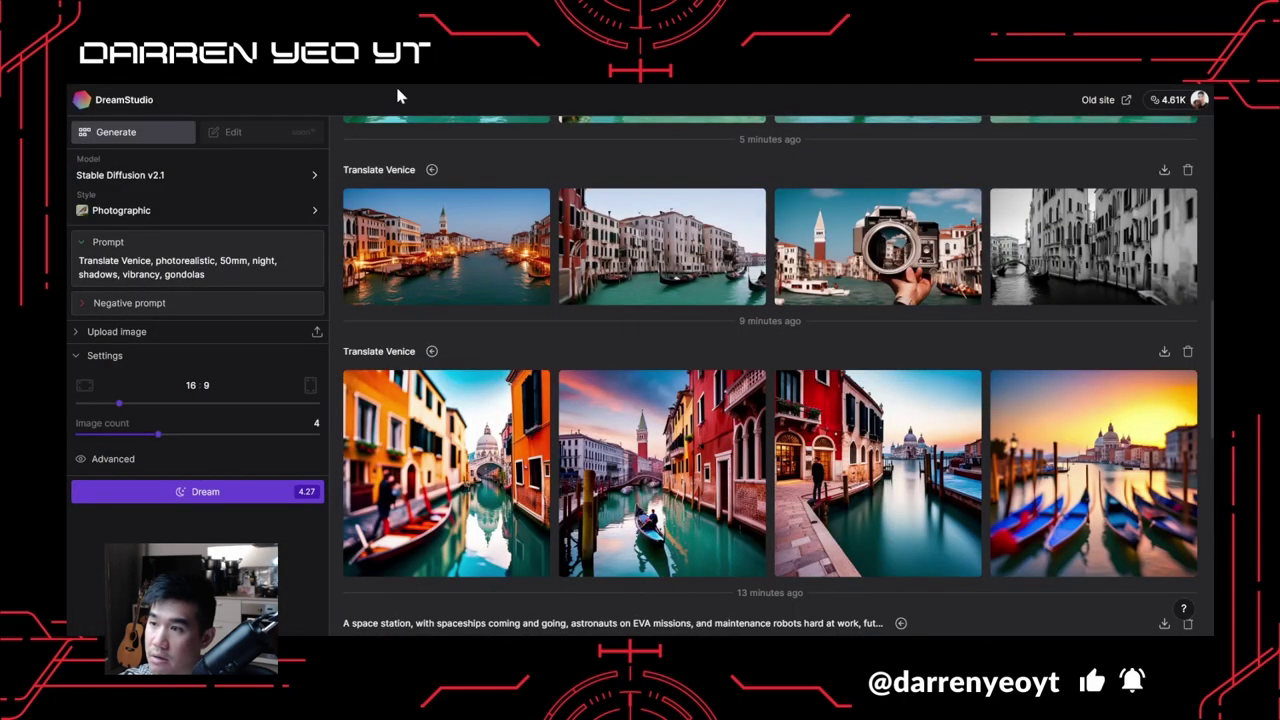
scroll(857, 351, up, 10)
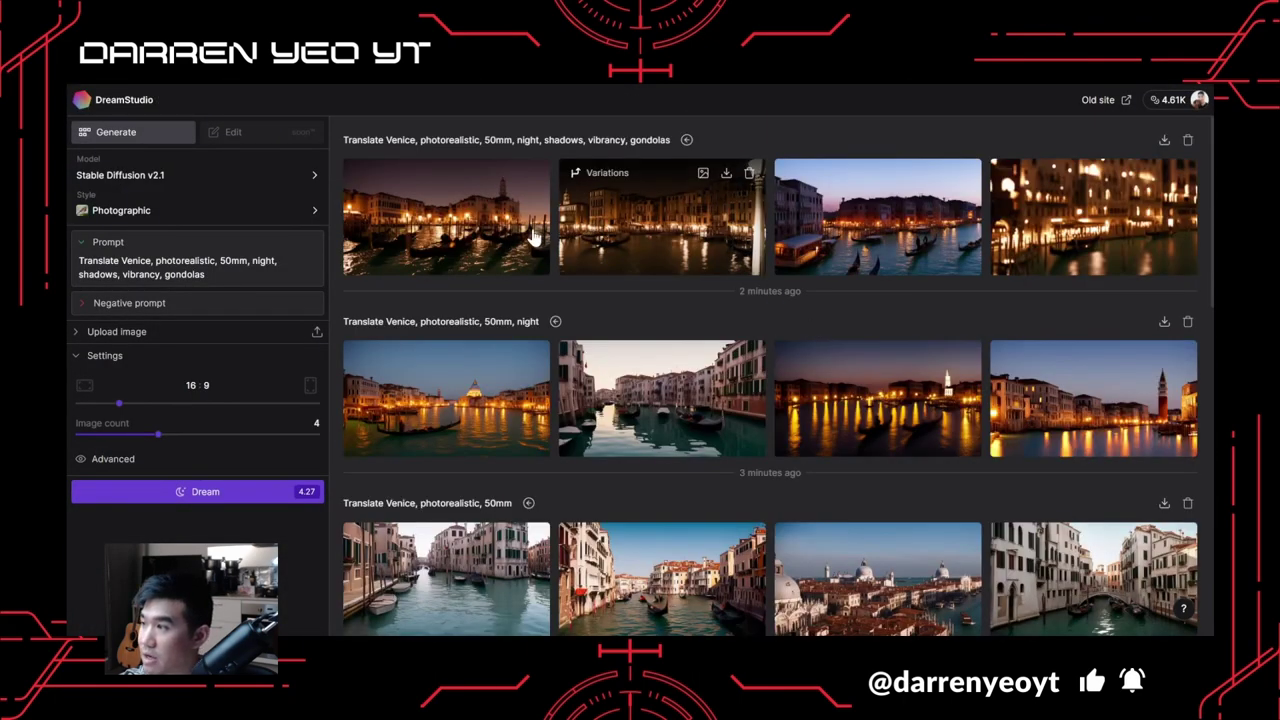
View the first two images generated with the shadows, vibrancy and gondolas prompt enlarged.
click(463, 231)
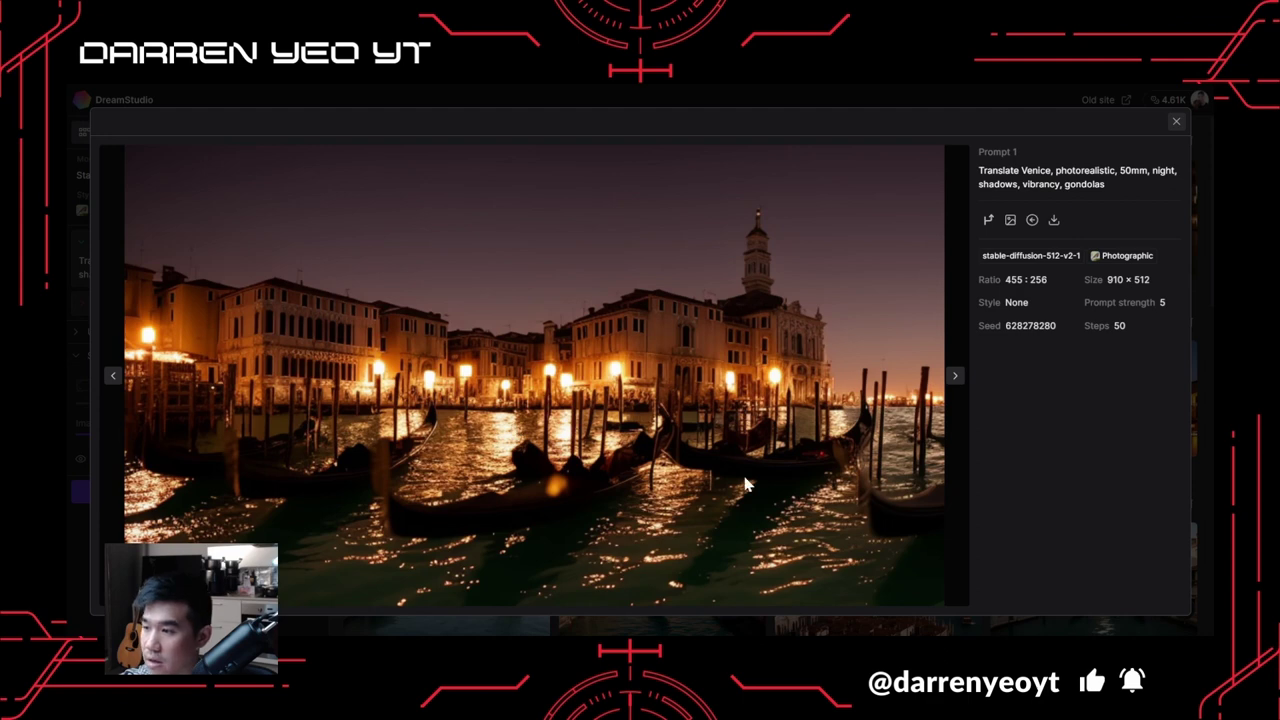
click(1176, 121)
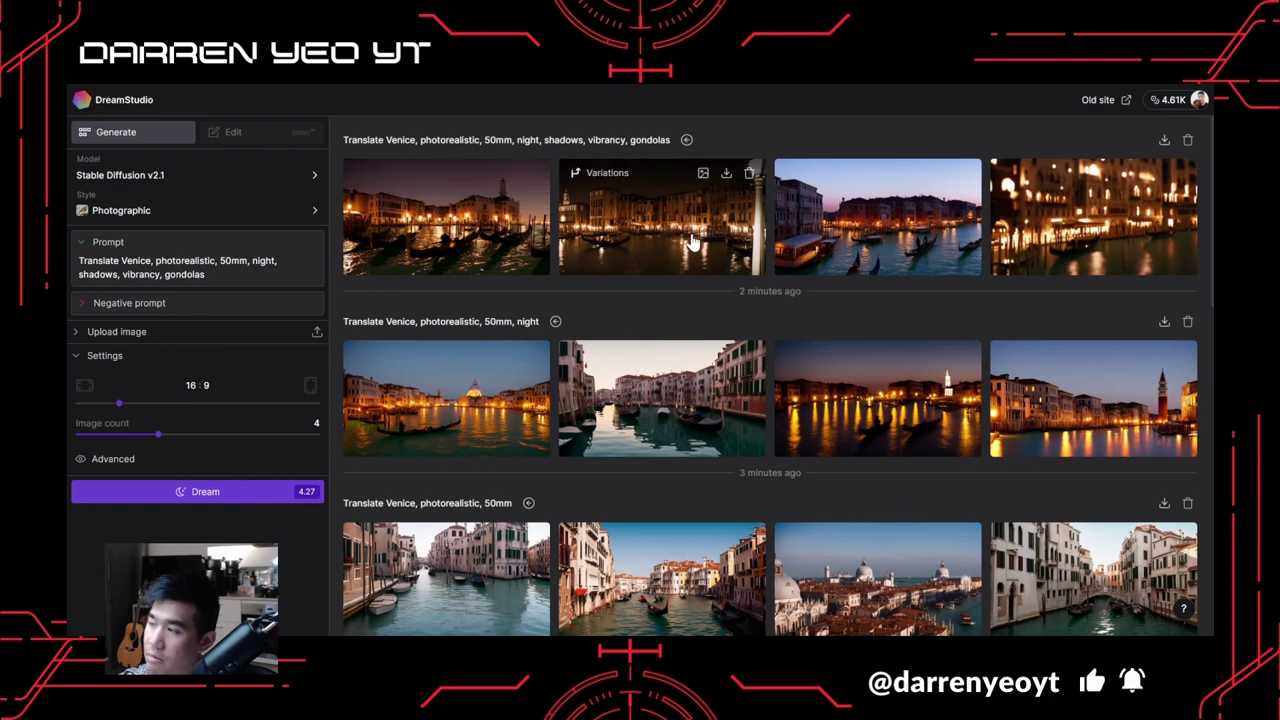
click(644, 238)
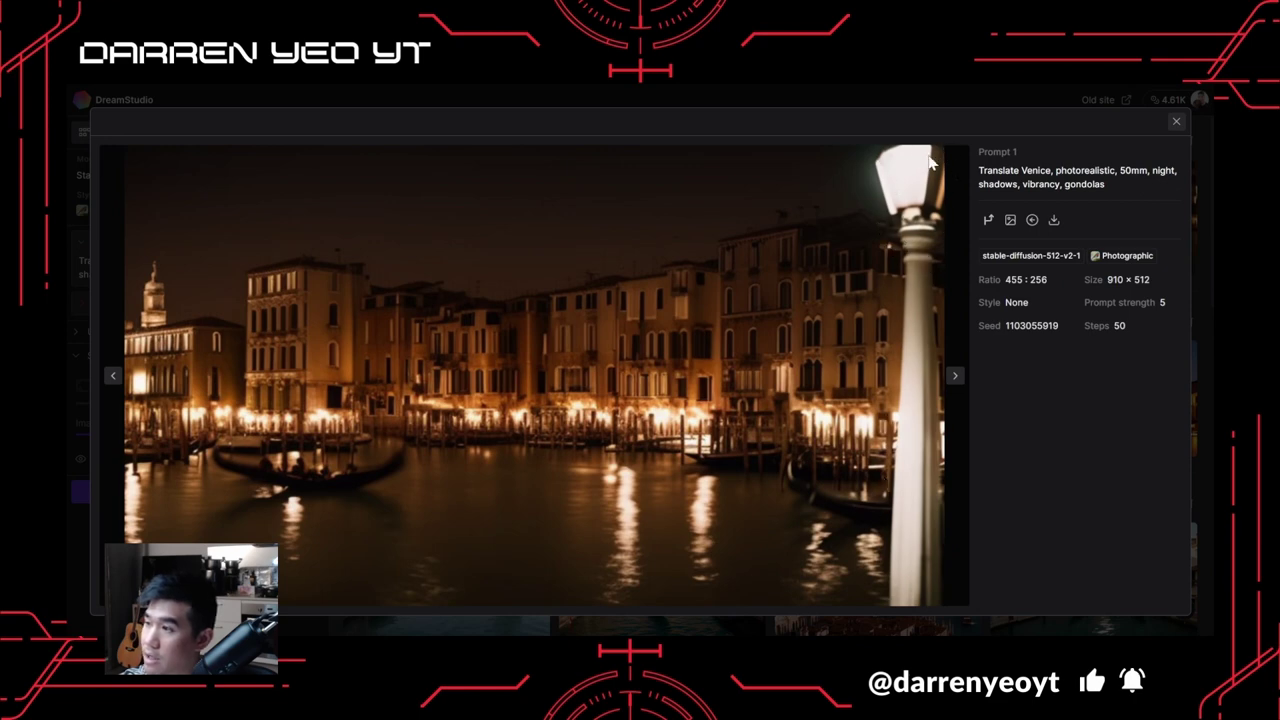
View the third and fourth images generated with the shadows, vibrancy and gondolas prompt enlarged.
click(1176, 122)
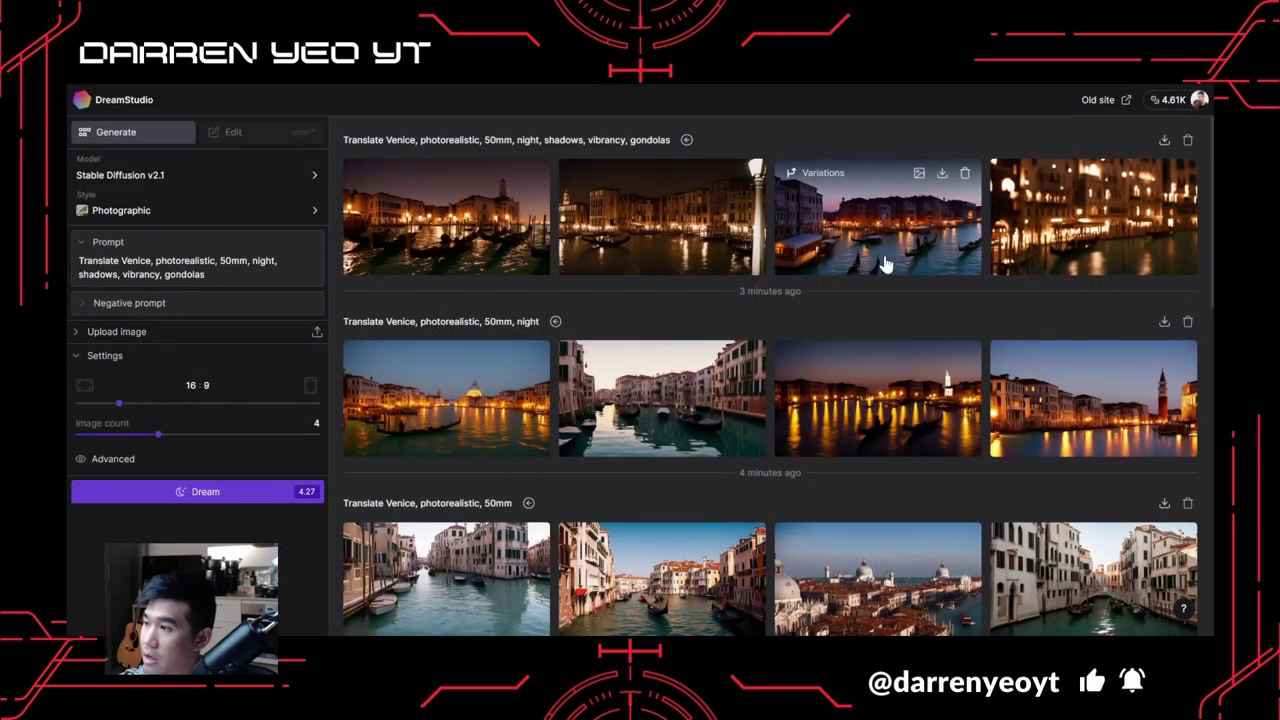
click(904, 229)
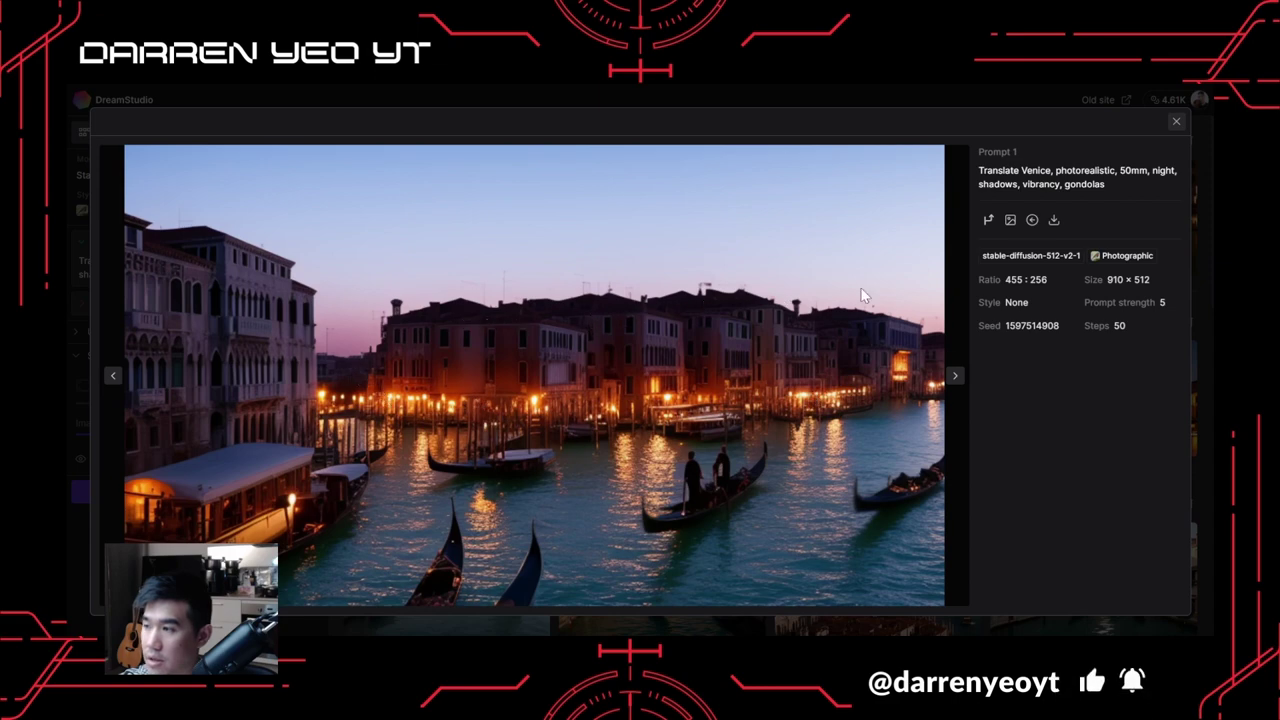
click(1175, 122)
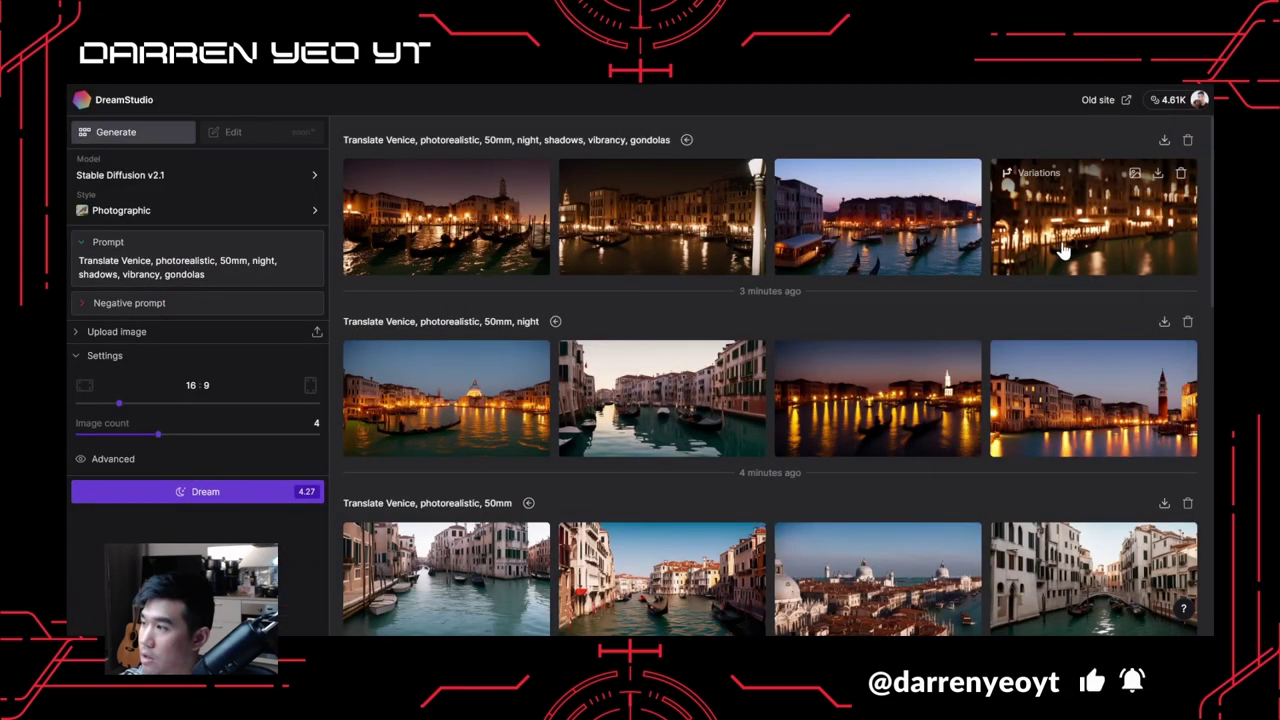
click(1110, 228)
click(1178, 124)
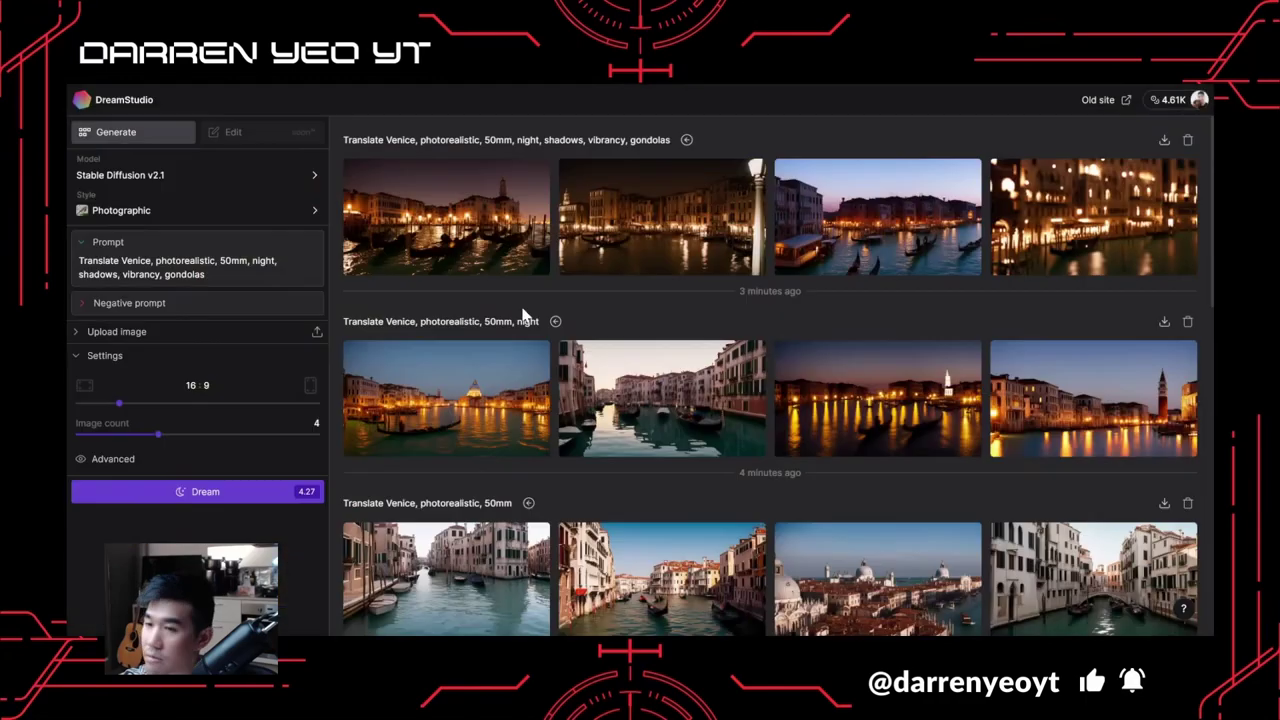
Generate four more images from the Venice gondola prompt, and another four with "Venice" replaced by "prague" and "gondolas" removed.
click(190, 491)
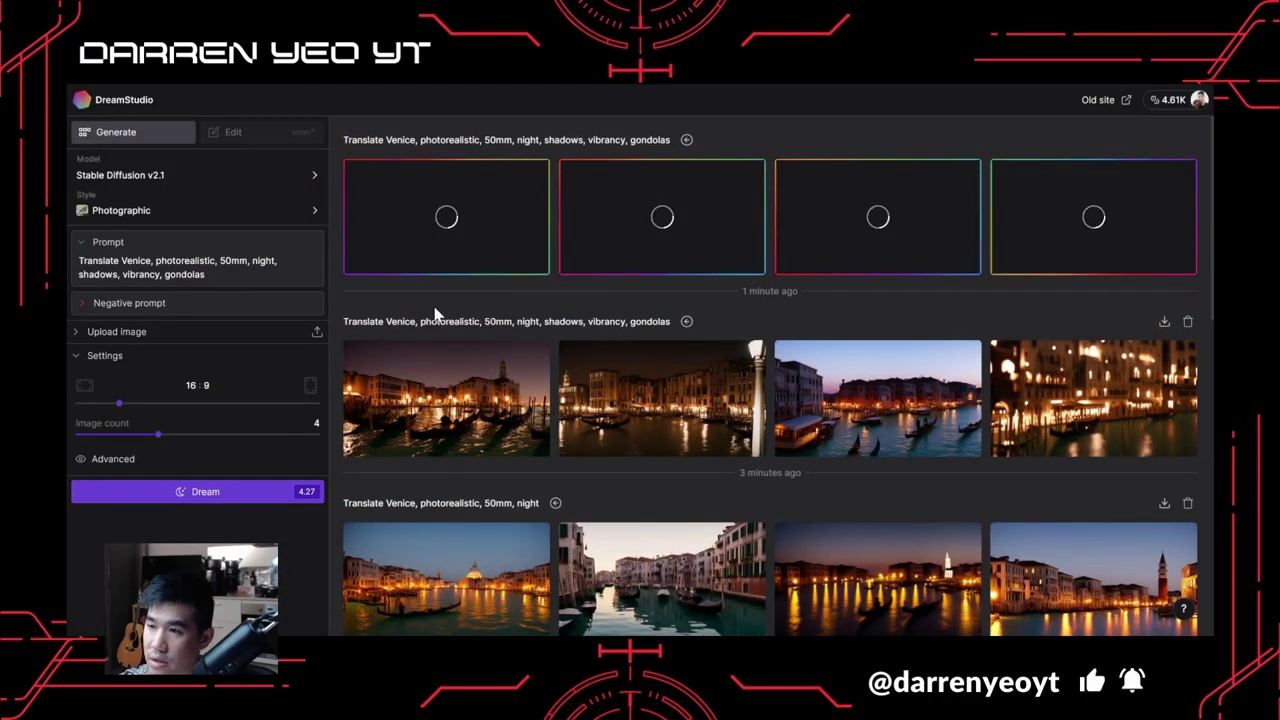
double_click(133, 260)
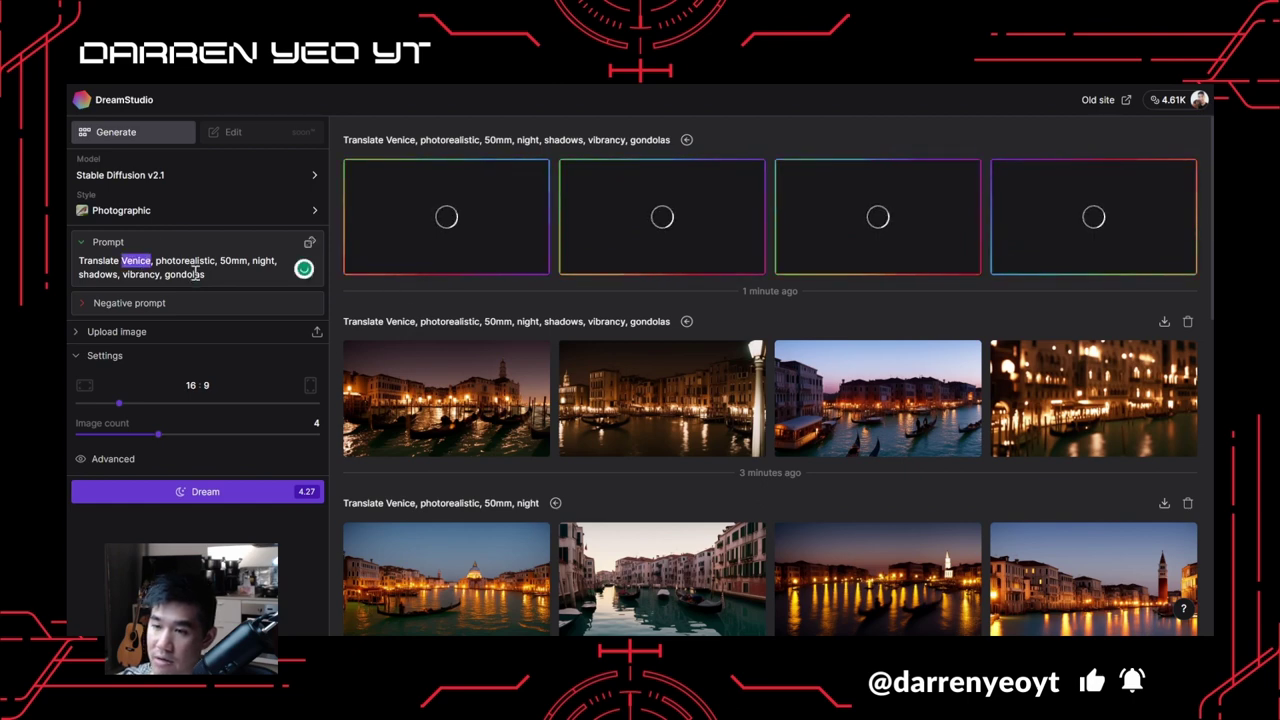
text(prague)
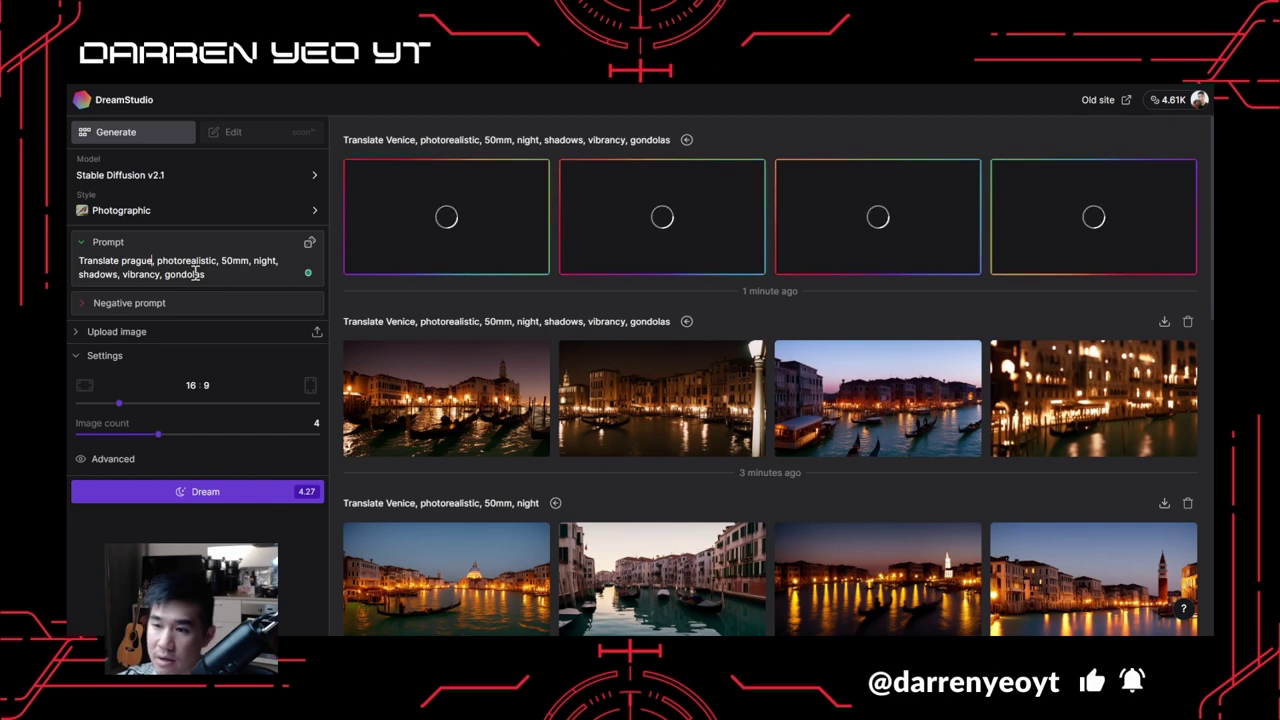
double_click(186, 275)
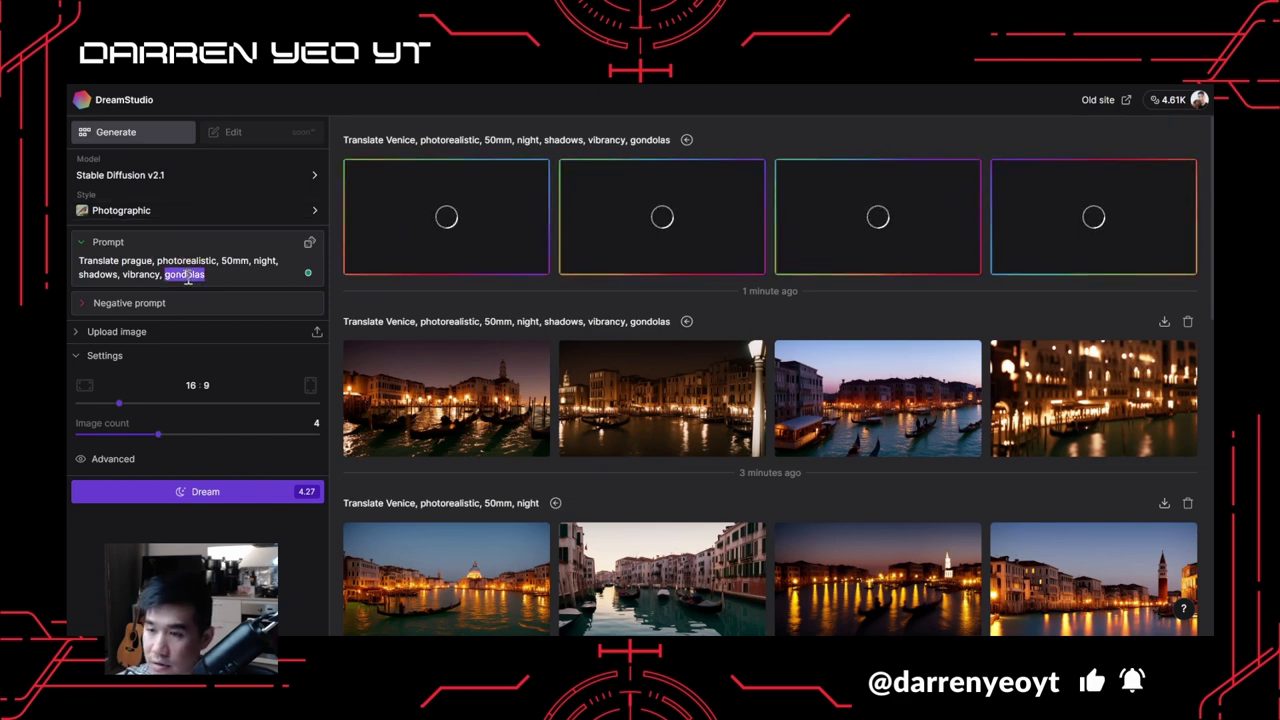
key(BackSpace)
key(BackSpace)
key(BackSpace)
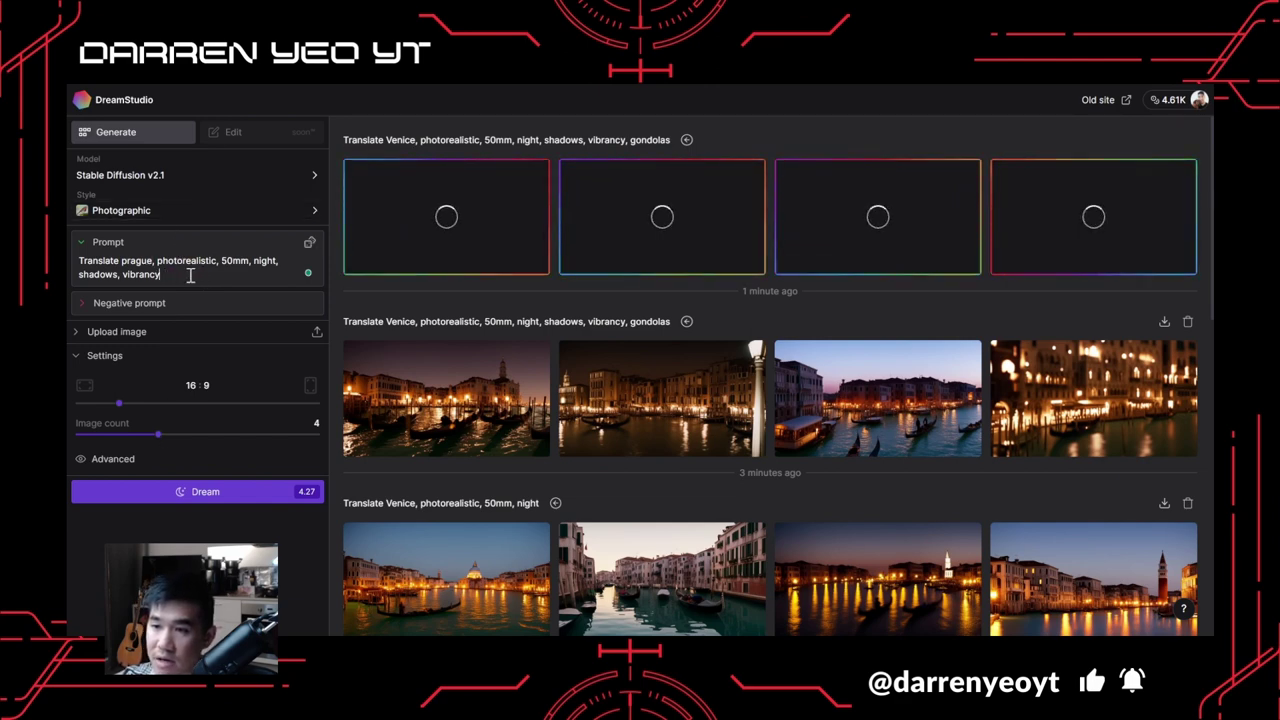
click(231, 496)
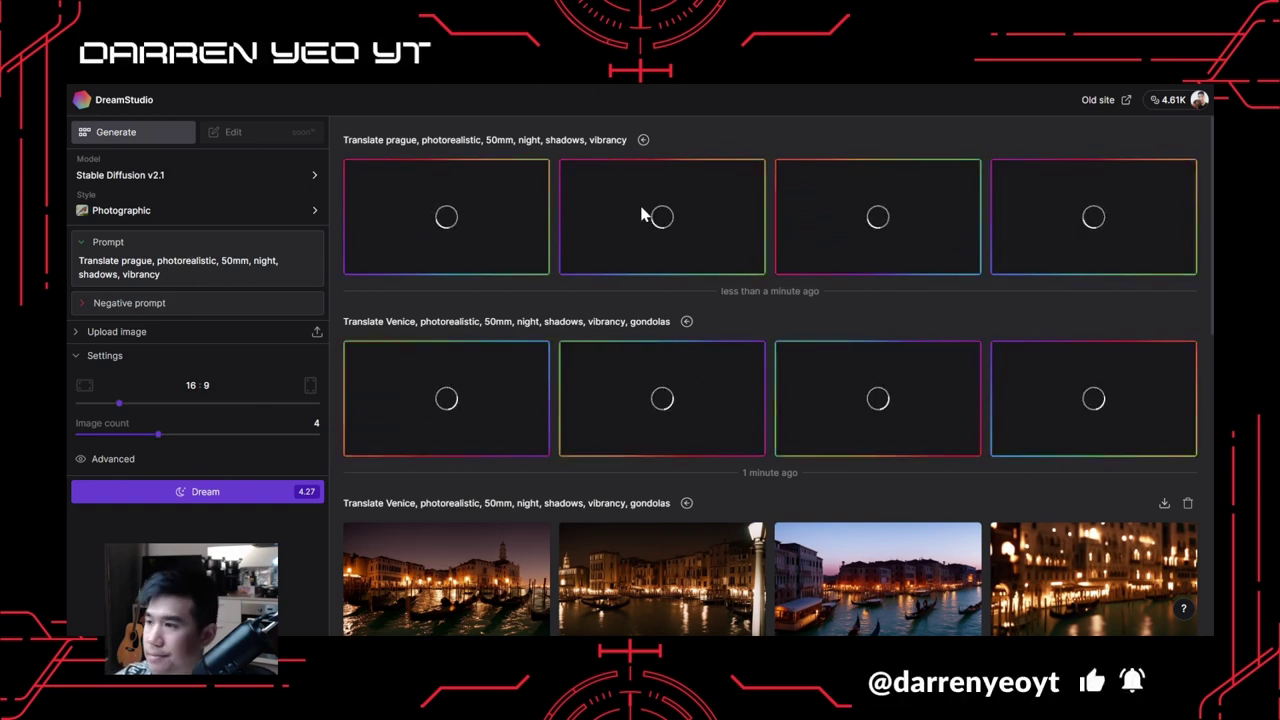
Inspect the new batch of Venice gondola images, viewing the domed church, open-water sunset and red-dressed figure scenes enlarged.
scroll(548, 502, down, 2)
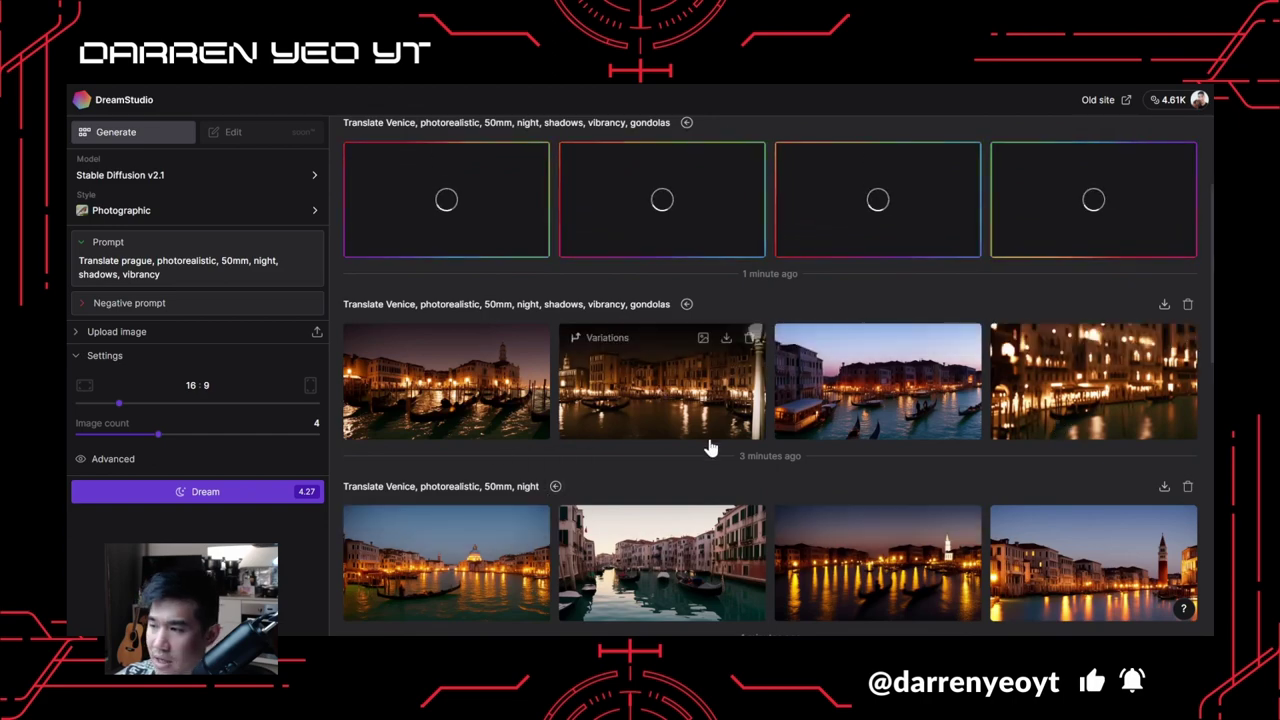
scroll(905, 487, down, 3)
scroll(751, 491, down, 6)
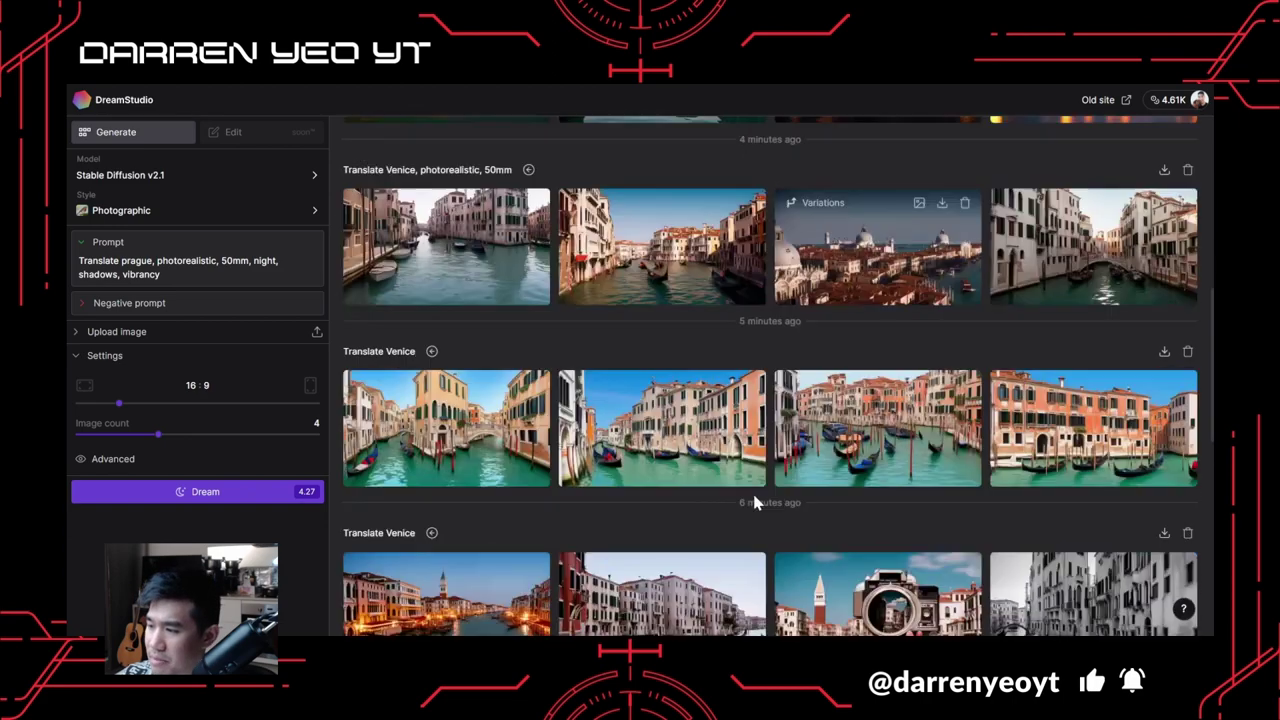
scroll(751, 491, up, 10)
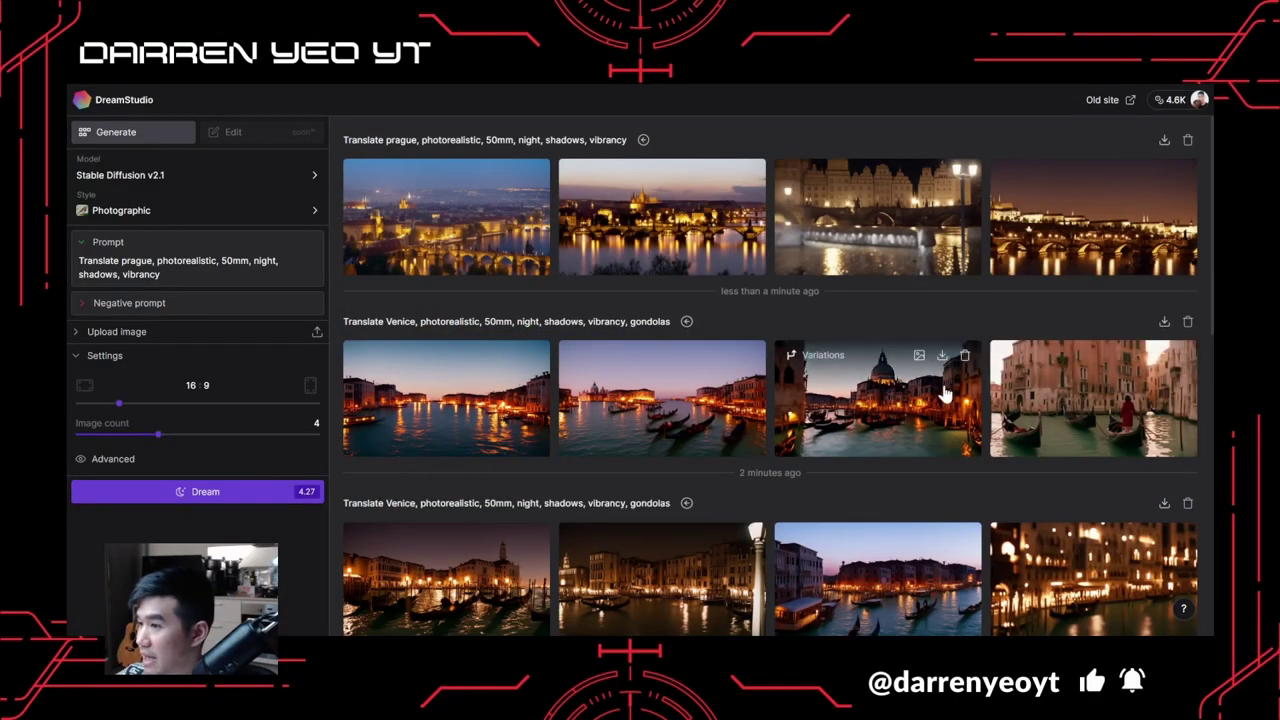
click(890, 412)
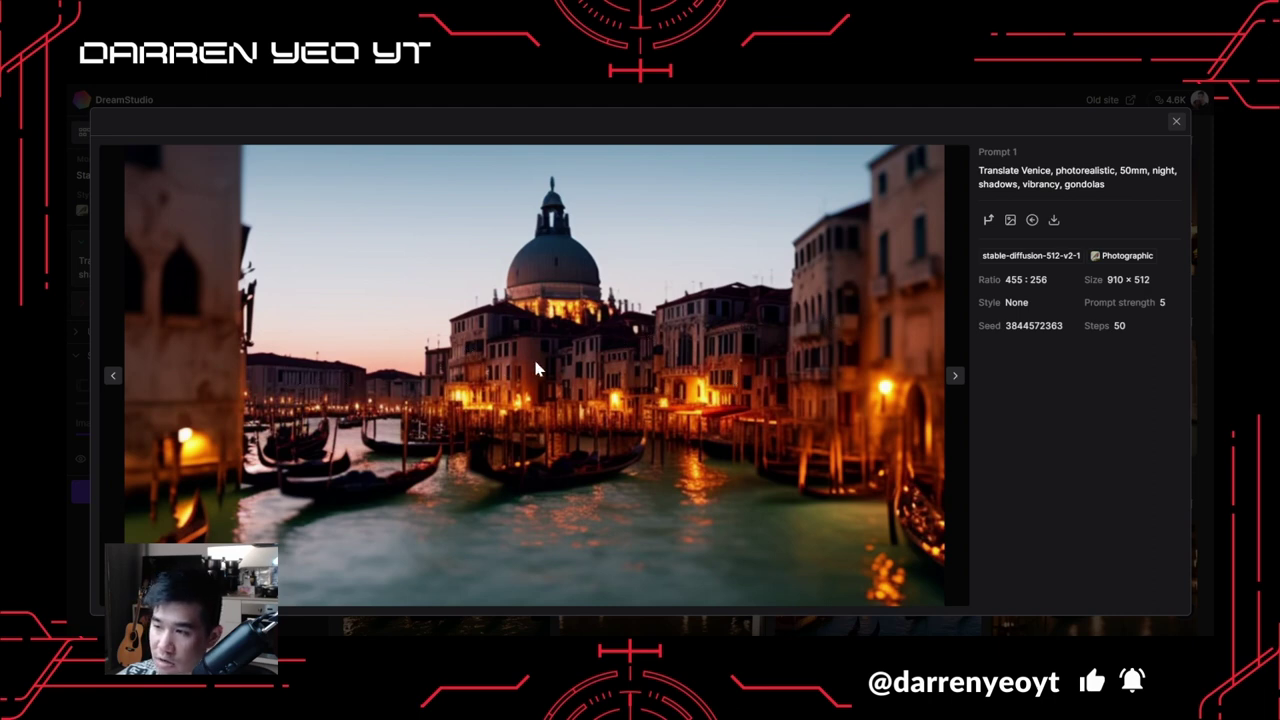
click(1176, 121)
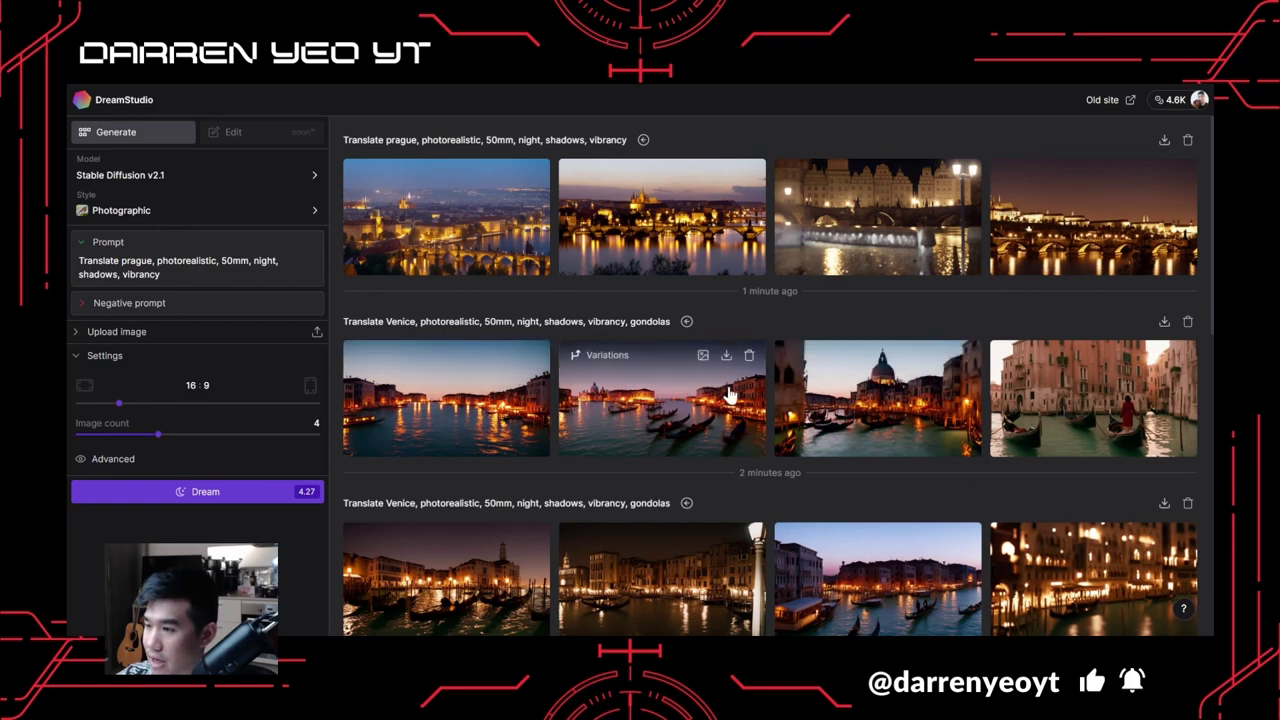
click(597, 407)
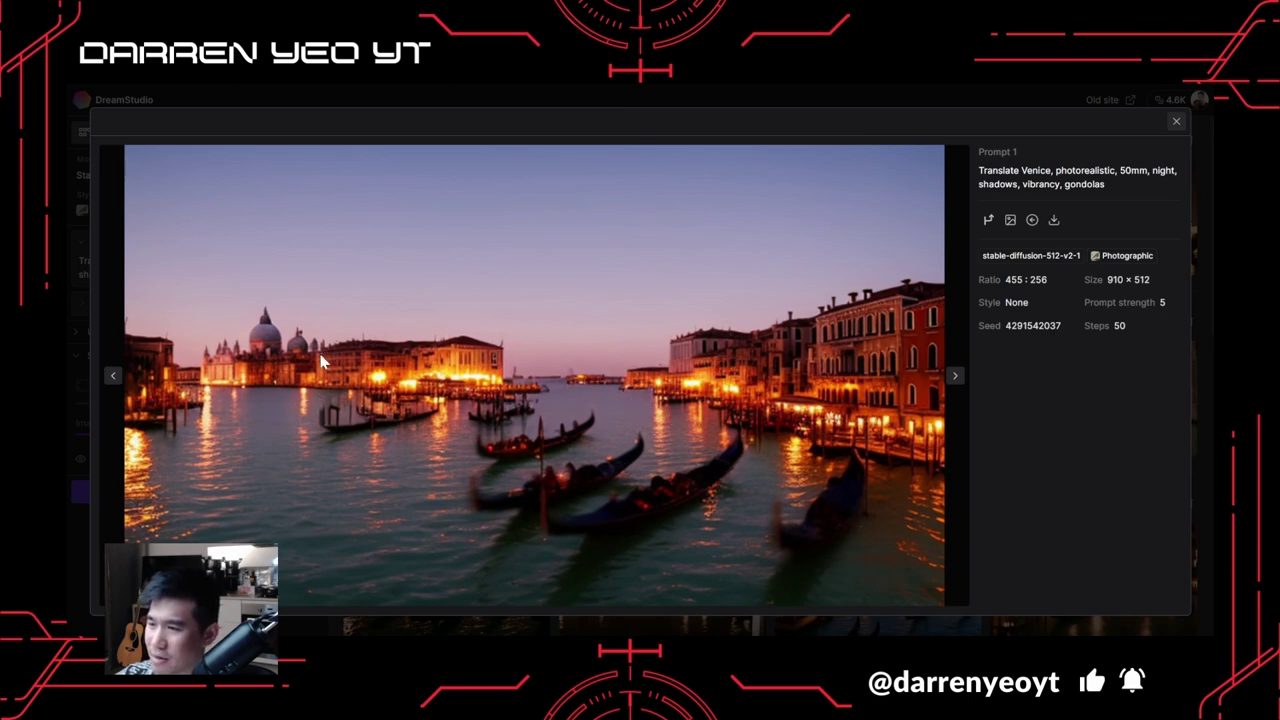
click(1176, 121)
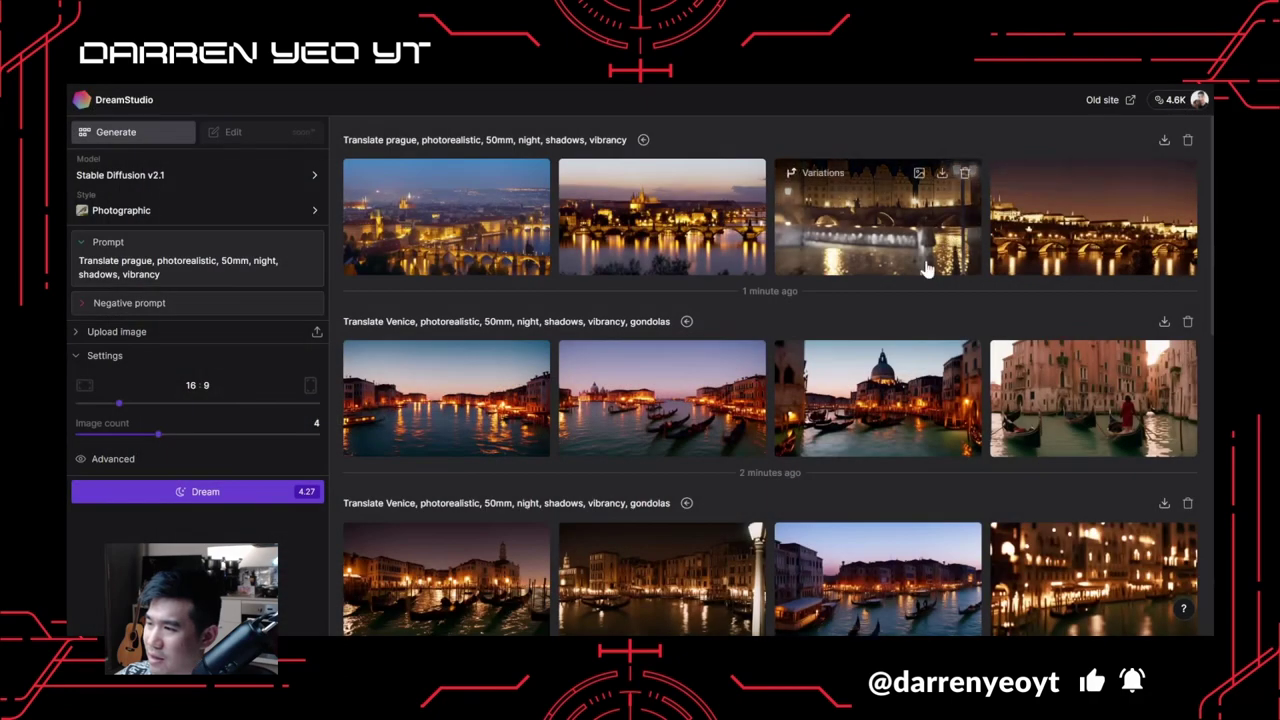
click(1049, 400)
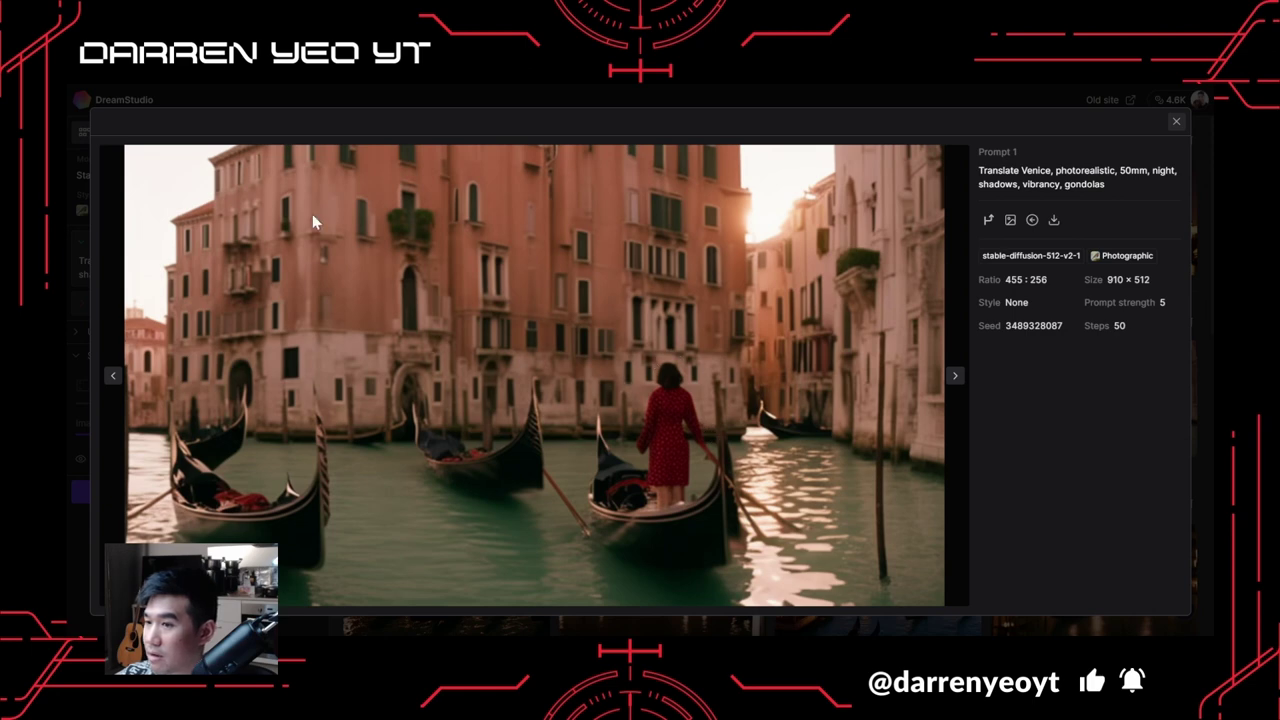
click(1175, 122)
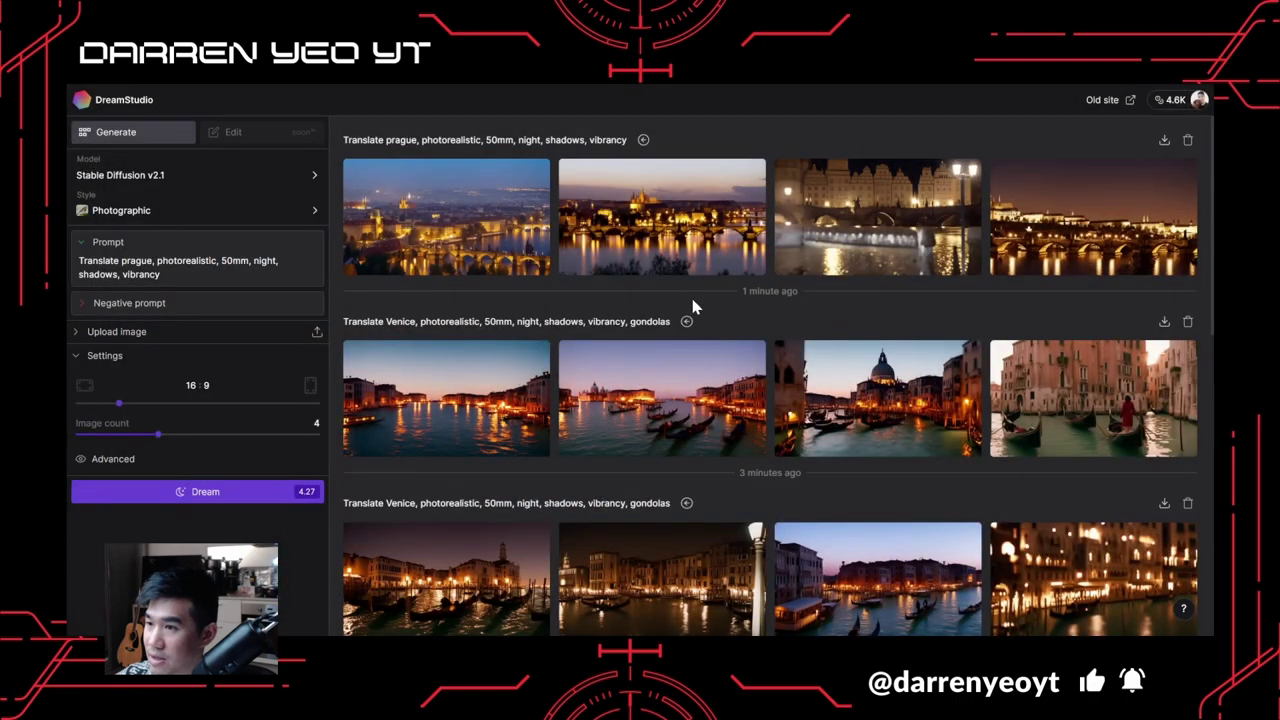
View the first two Prague night images generated with Stable Diffusion v2.1 enlarged.
click(470, 240)
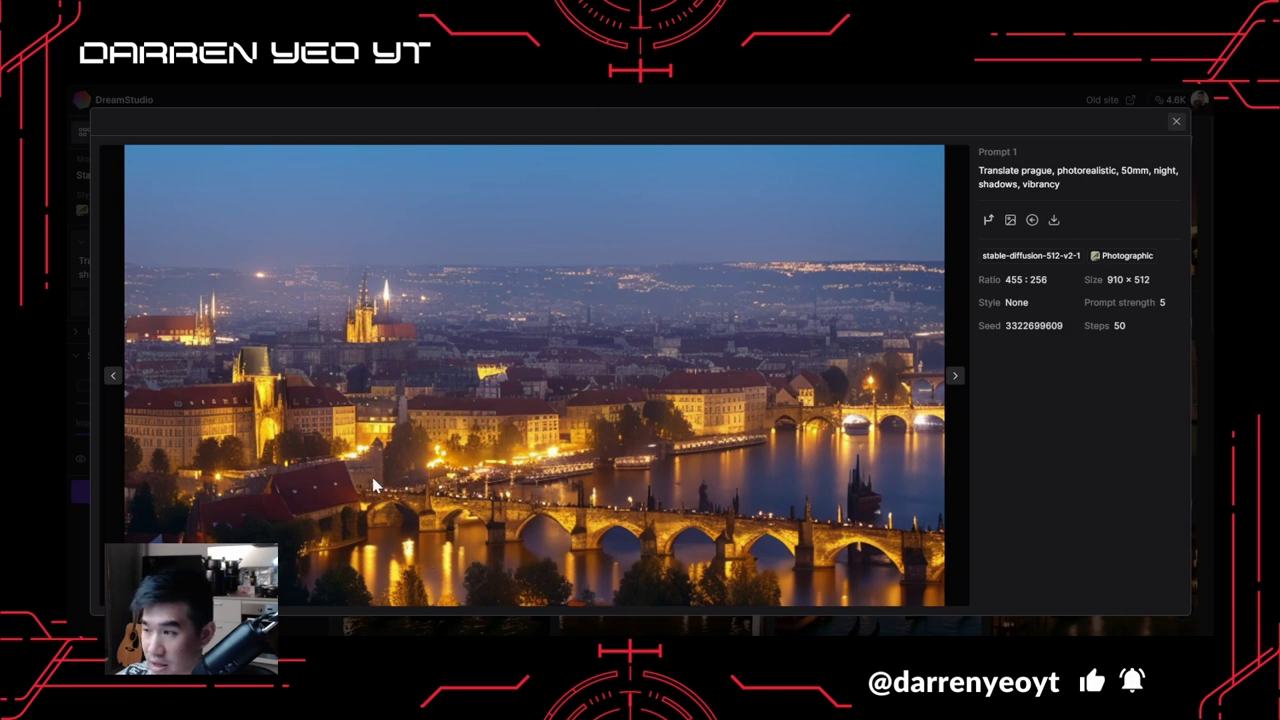
click(1176, 121)
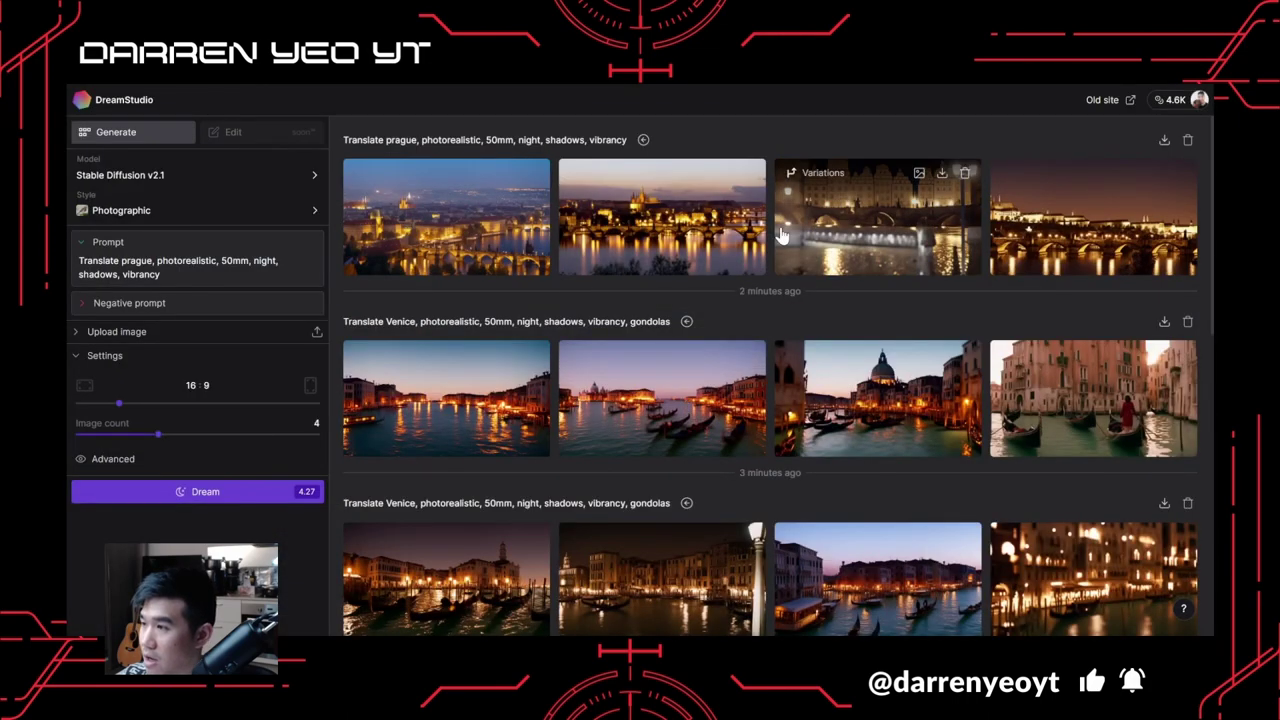
click(718, 229)
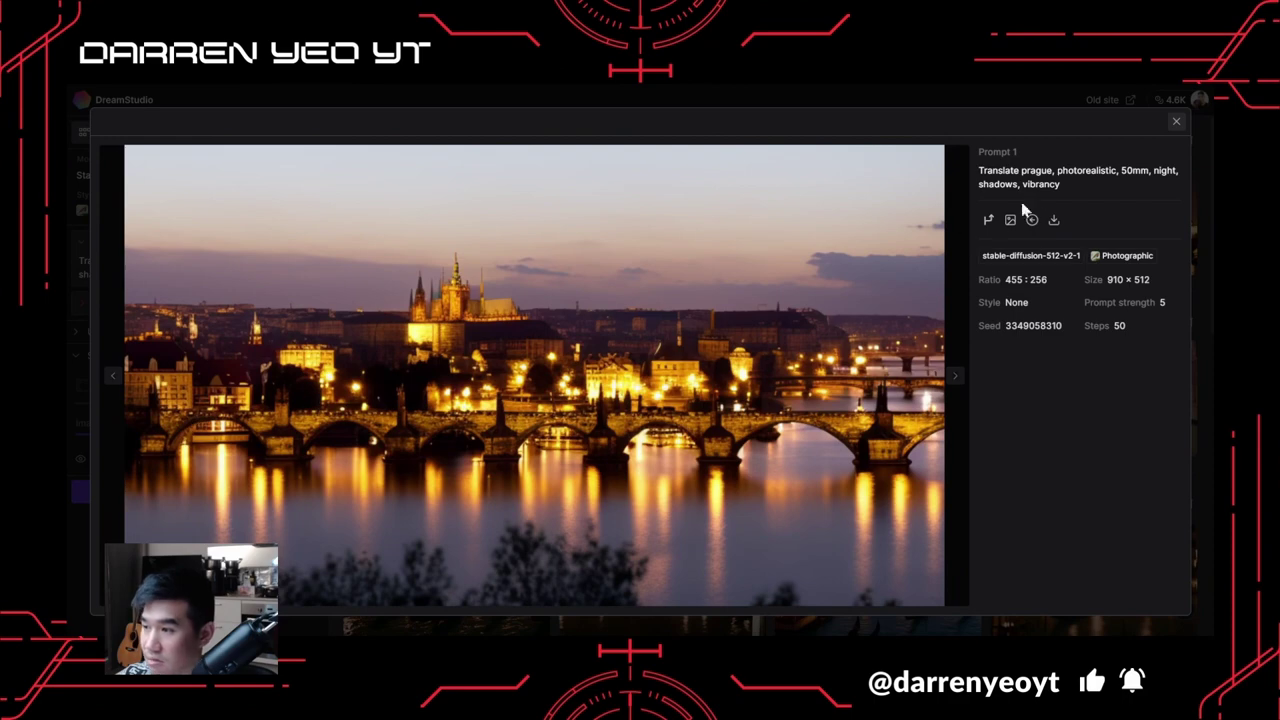
click(1176, 121)
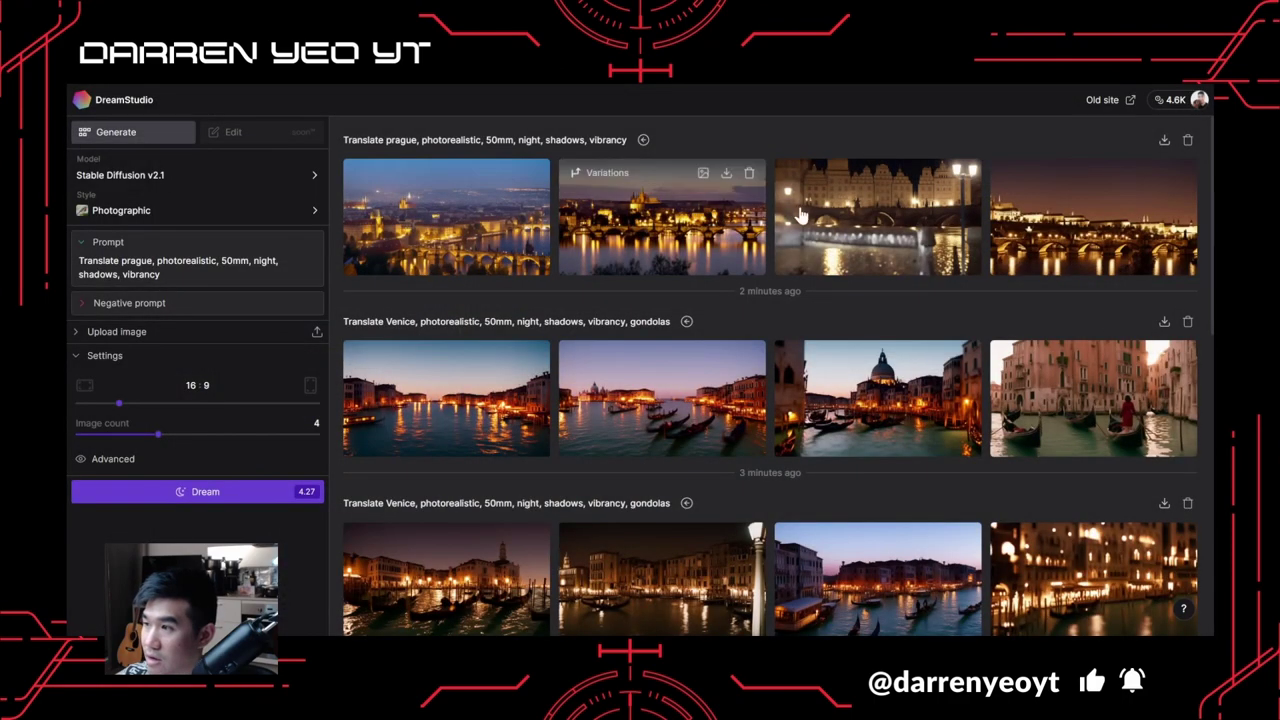
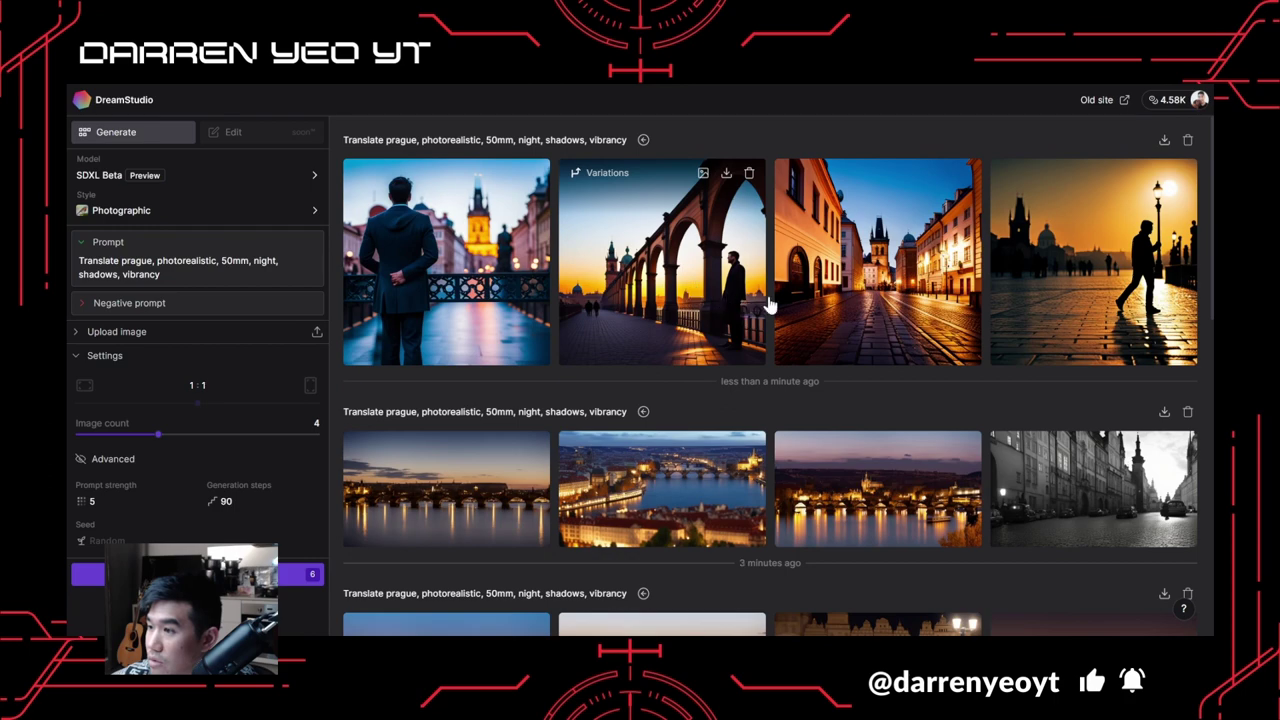
Inspect all four square SDXL Beta images of Prague enlarged, including the cobbled street, walking silhouette, suited man and arches.
click(947, 256)
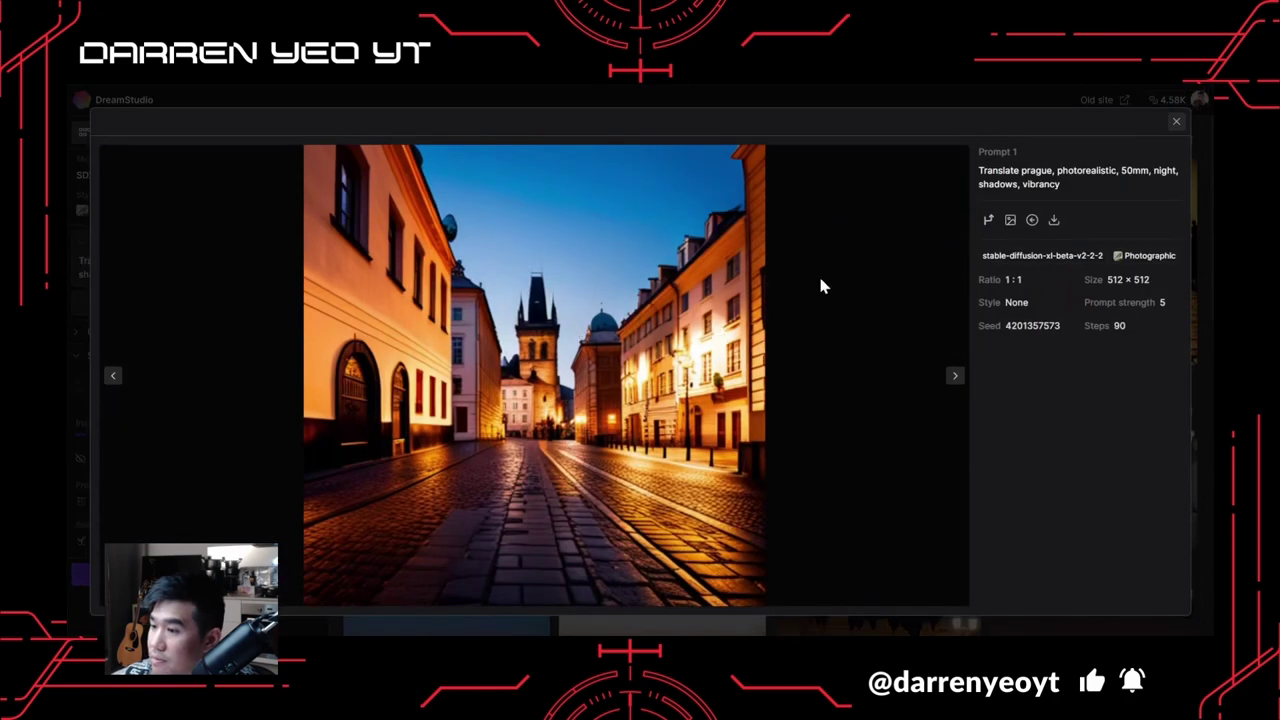
click(1177, 124)
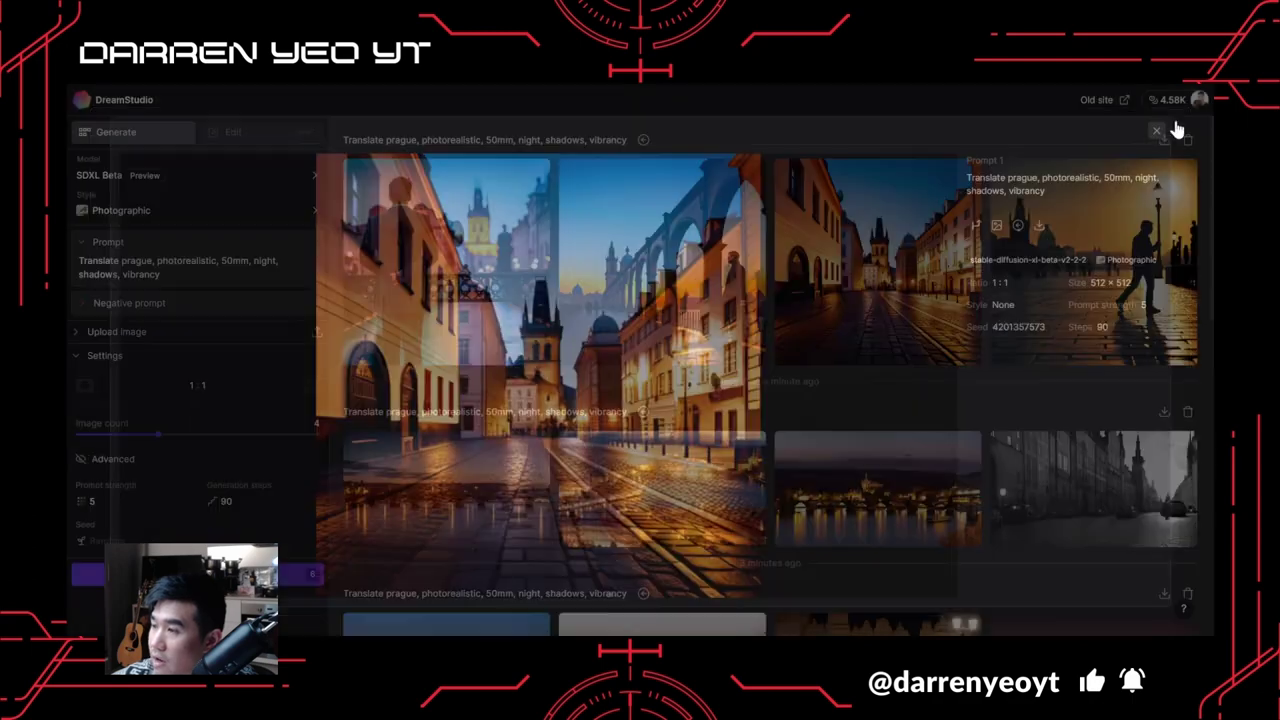
click(1108, 256)
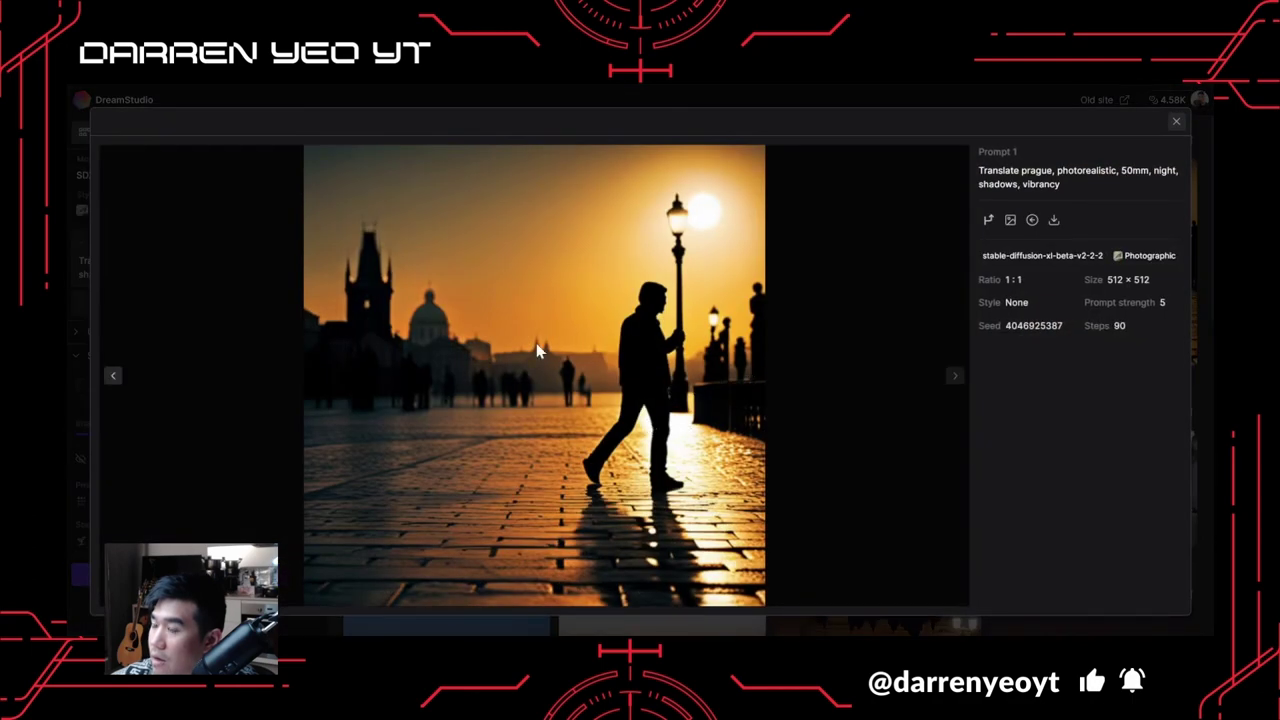
click(1176, 121)
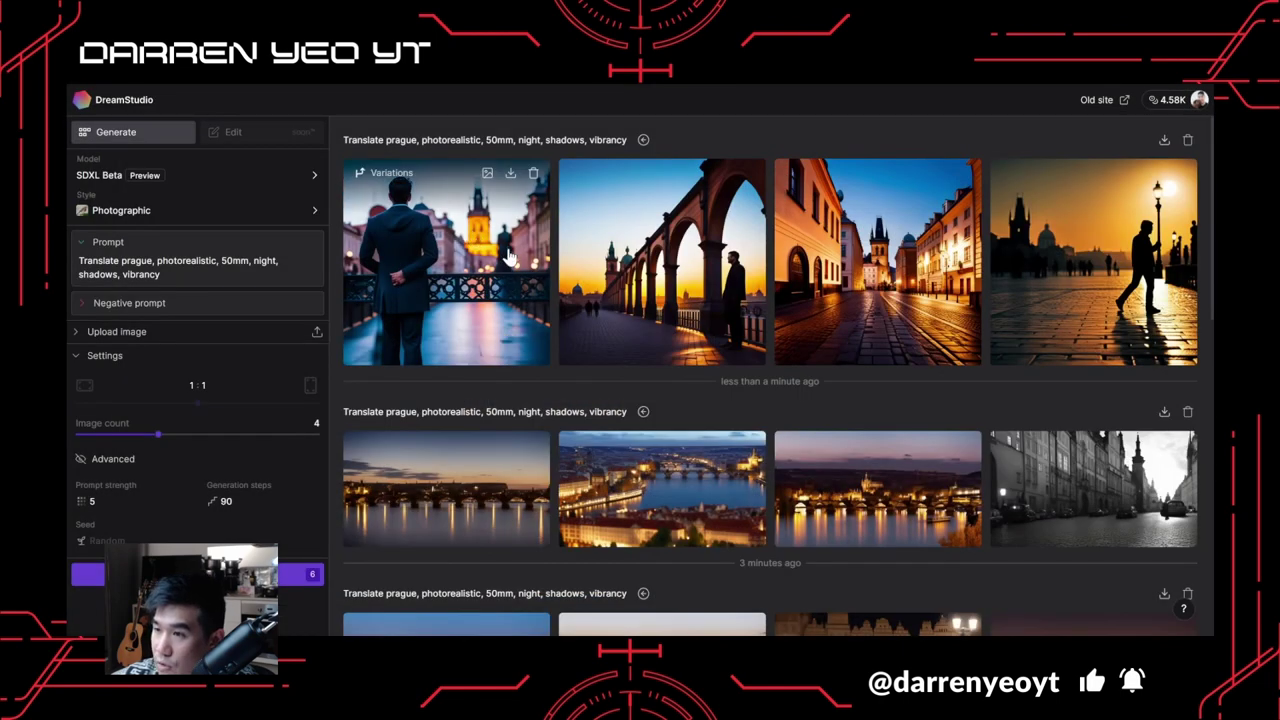
click(414, 270)
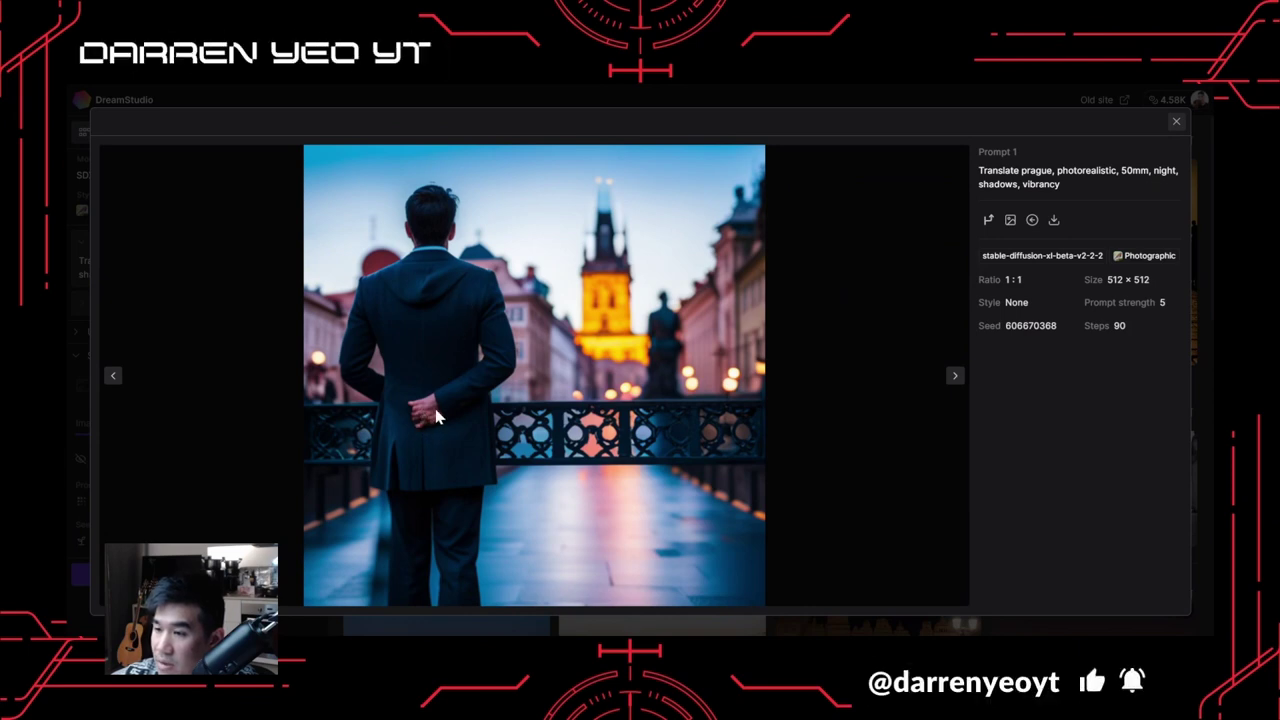
click(1176, 121)
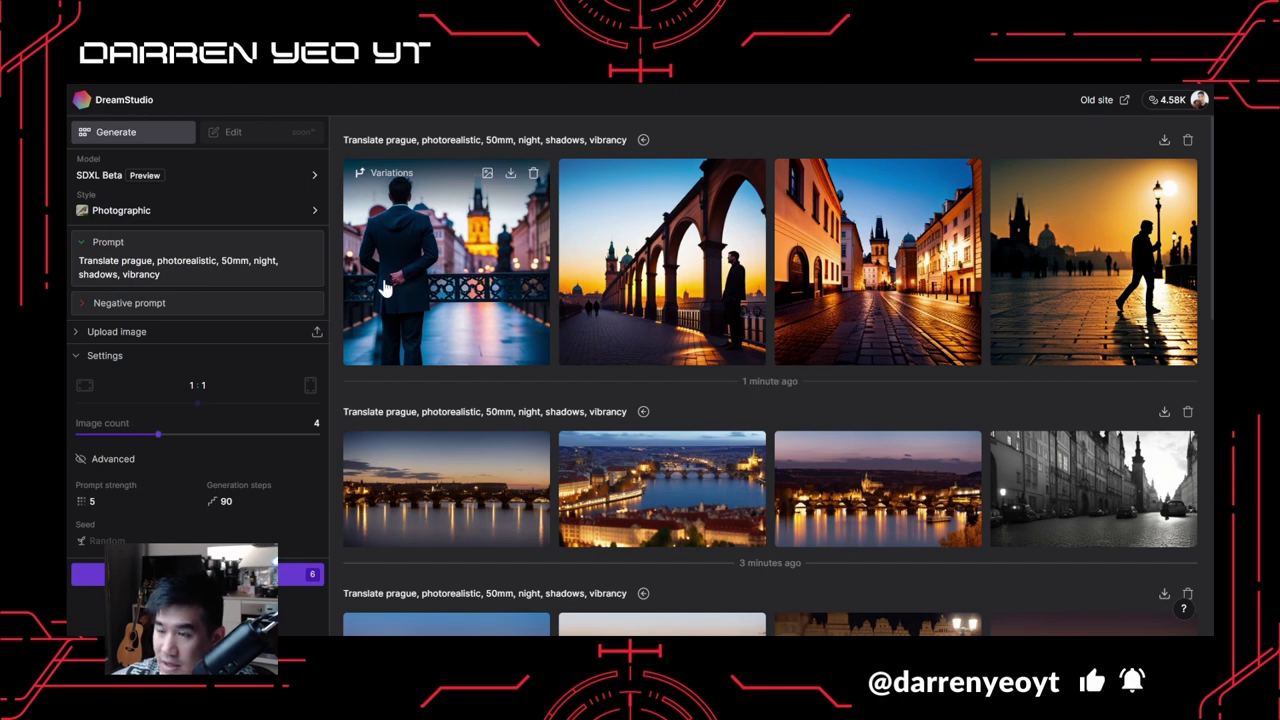
click(704, 310)
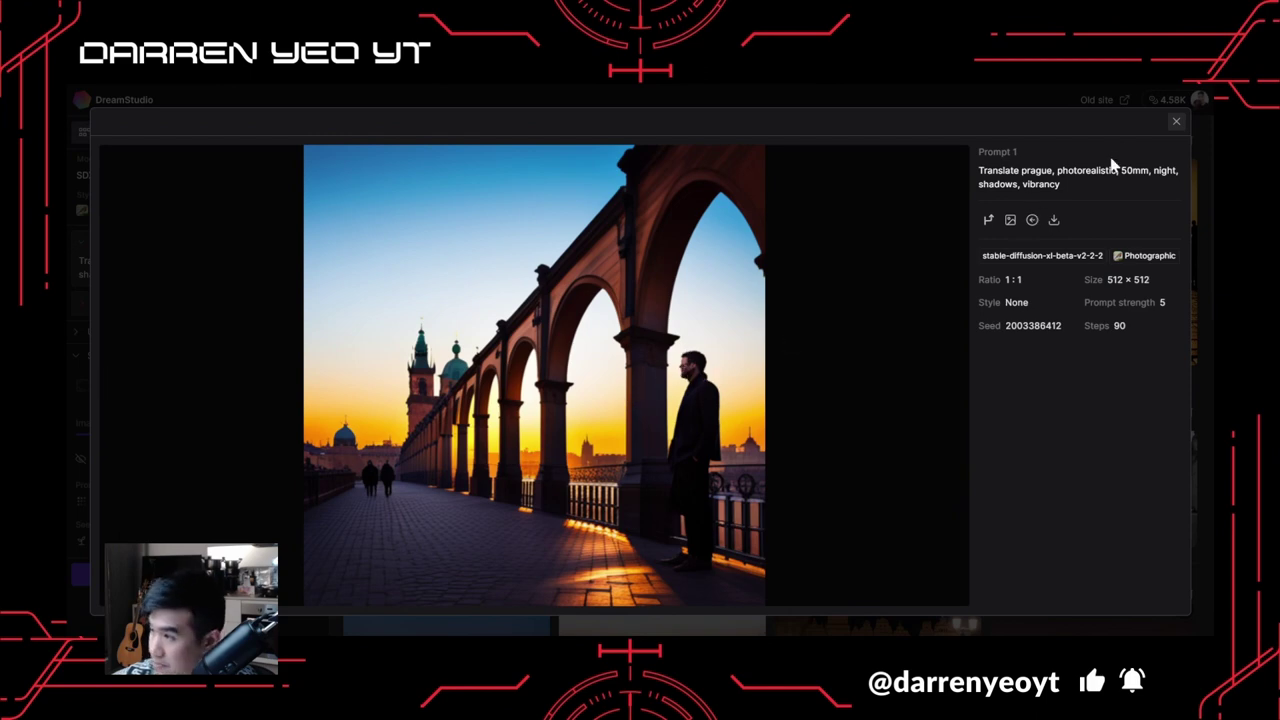
click(1175, 122)
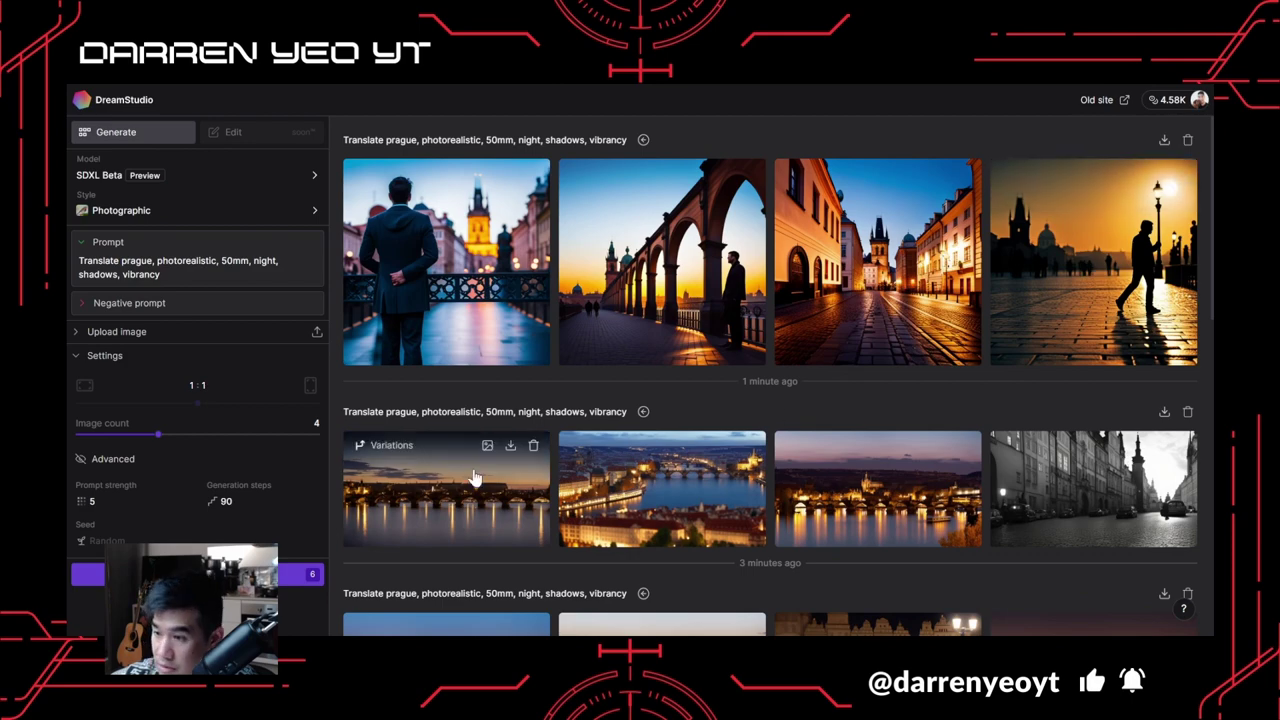
View the black-and-white street and the dusk bridge from the 90-step Stable Diffusion v2.1 Prague batch enlarged for comparison.
scroll(745, 470, down, 1)
click(1104, 380)
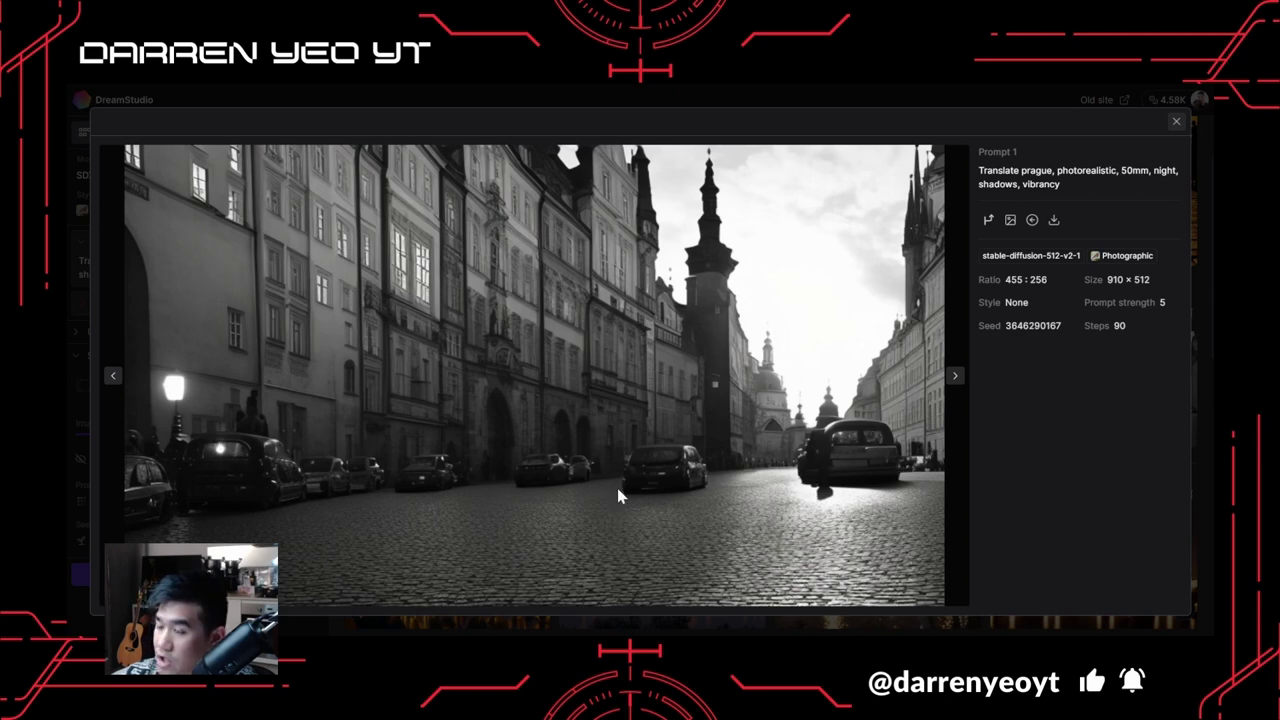
click(1176, 121)
click(868, 418)
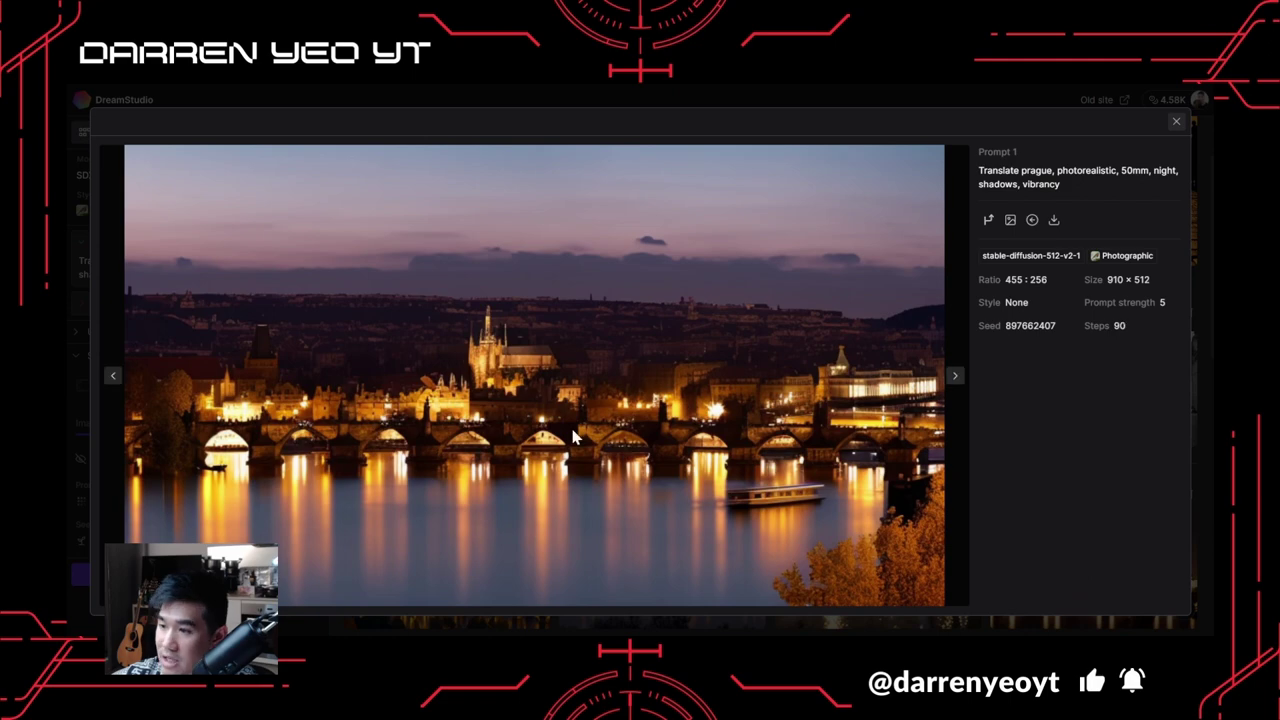
click(1174, 123)
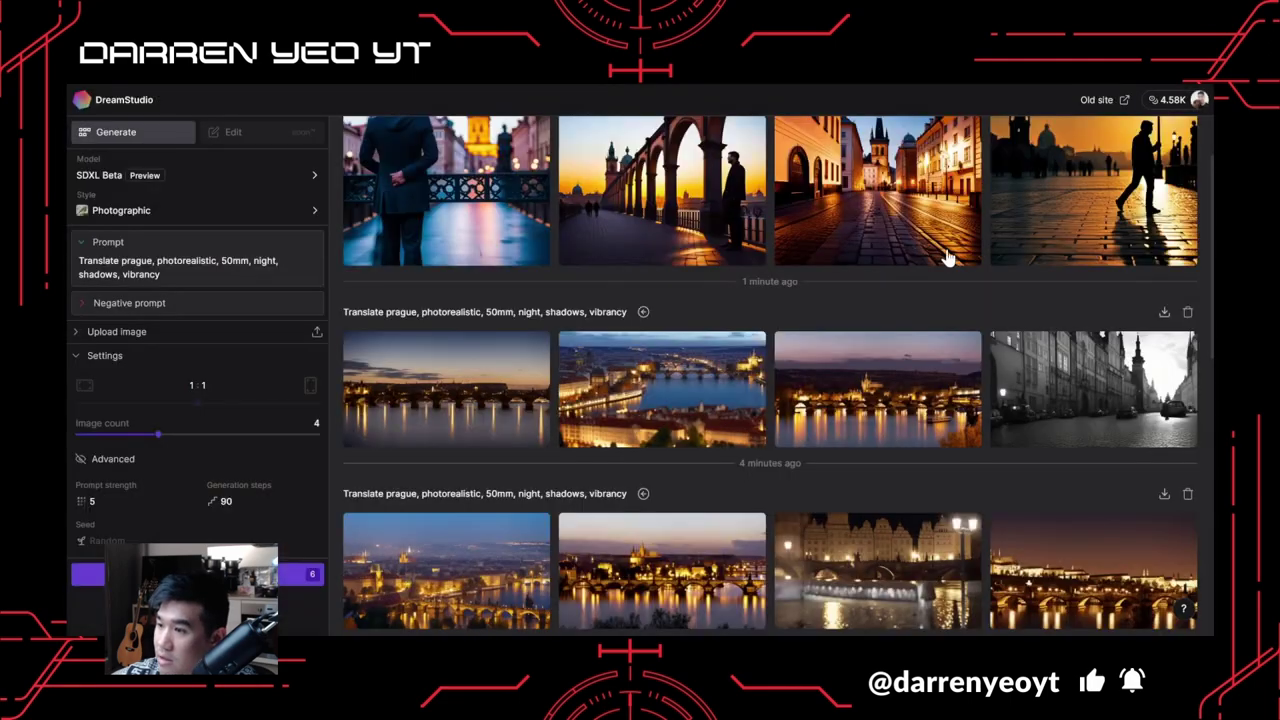
View the first image of the 90-step Stable Diffusion v2.1 Prague batch, the arched bridge at dusk, enlarged.
click(403, 424)
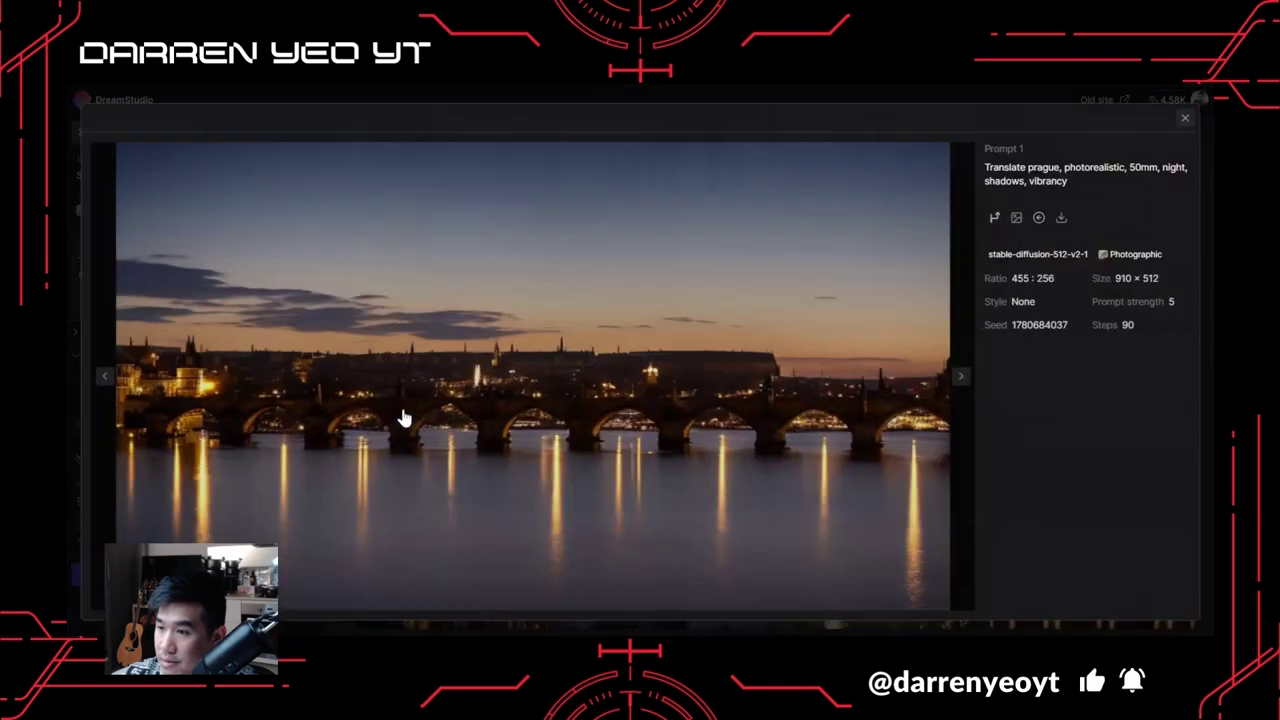
click(1175, 122)
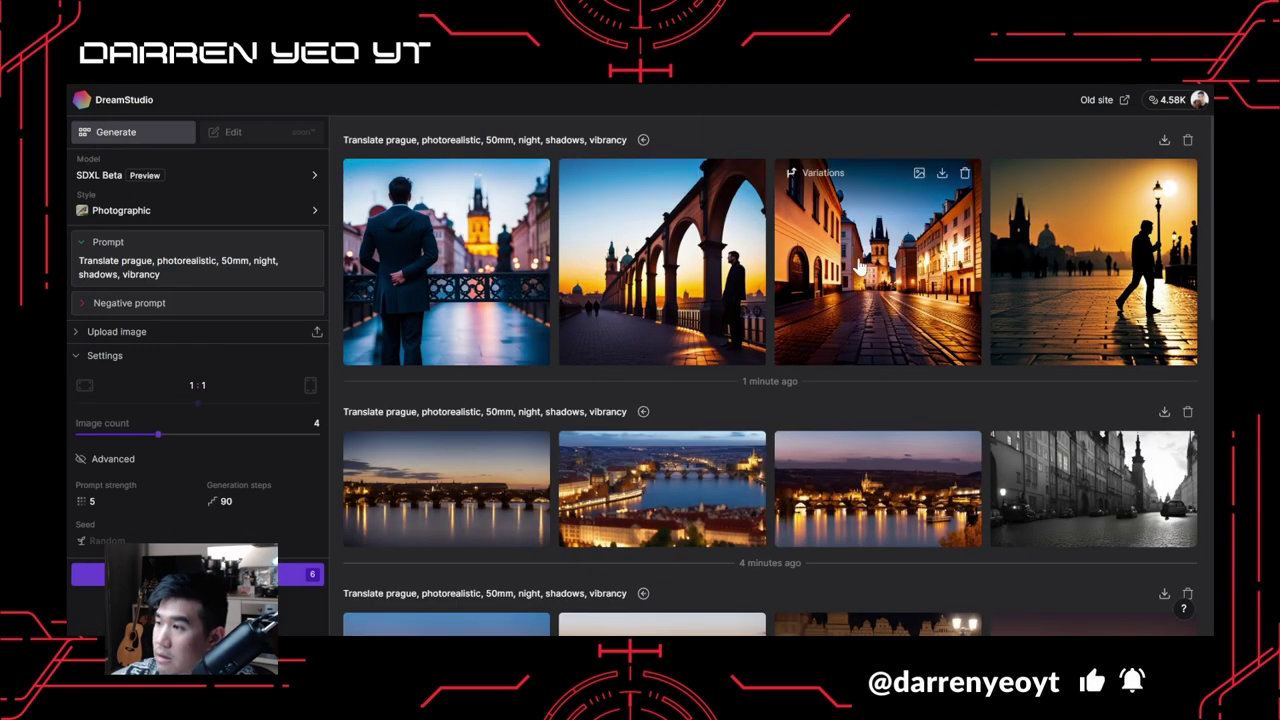
Add "charles bridge," after "prague," in the prompt and generate four SDXL Beta images with it.
click(156, 261)
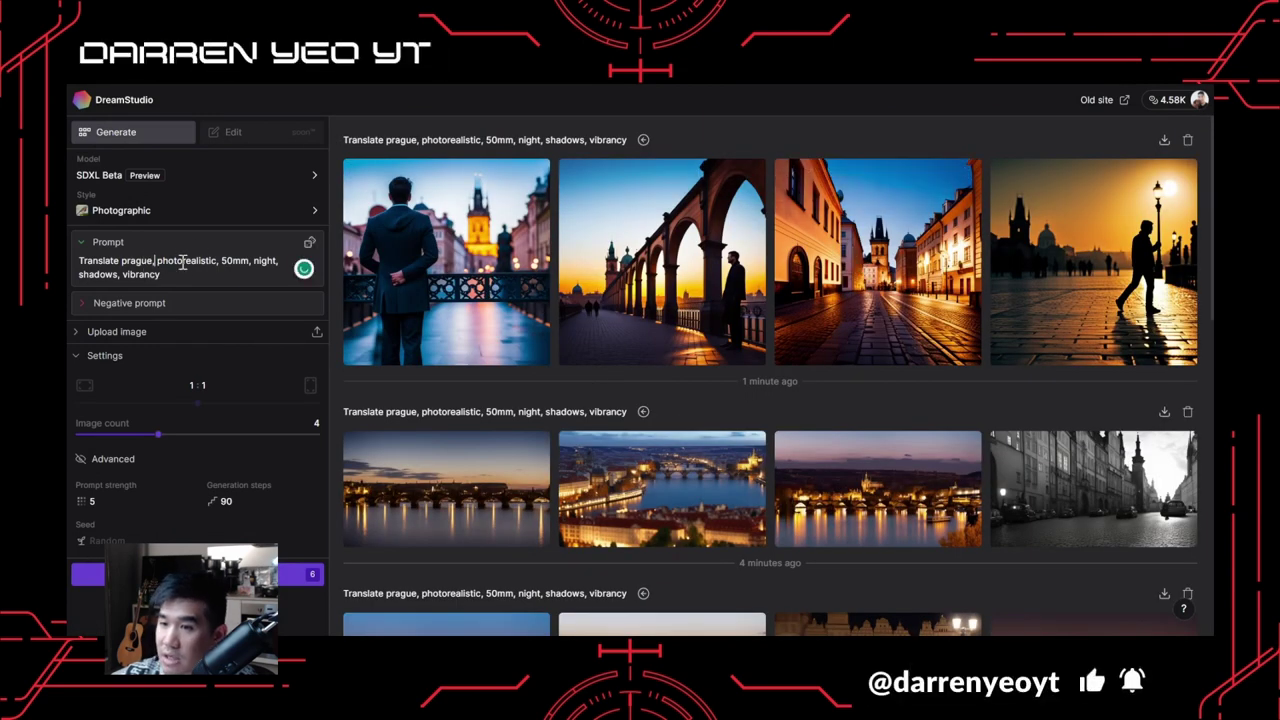
text(charles bri)
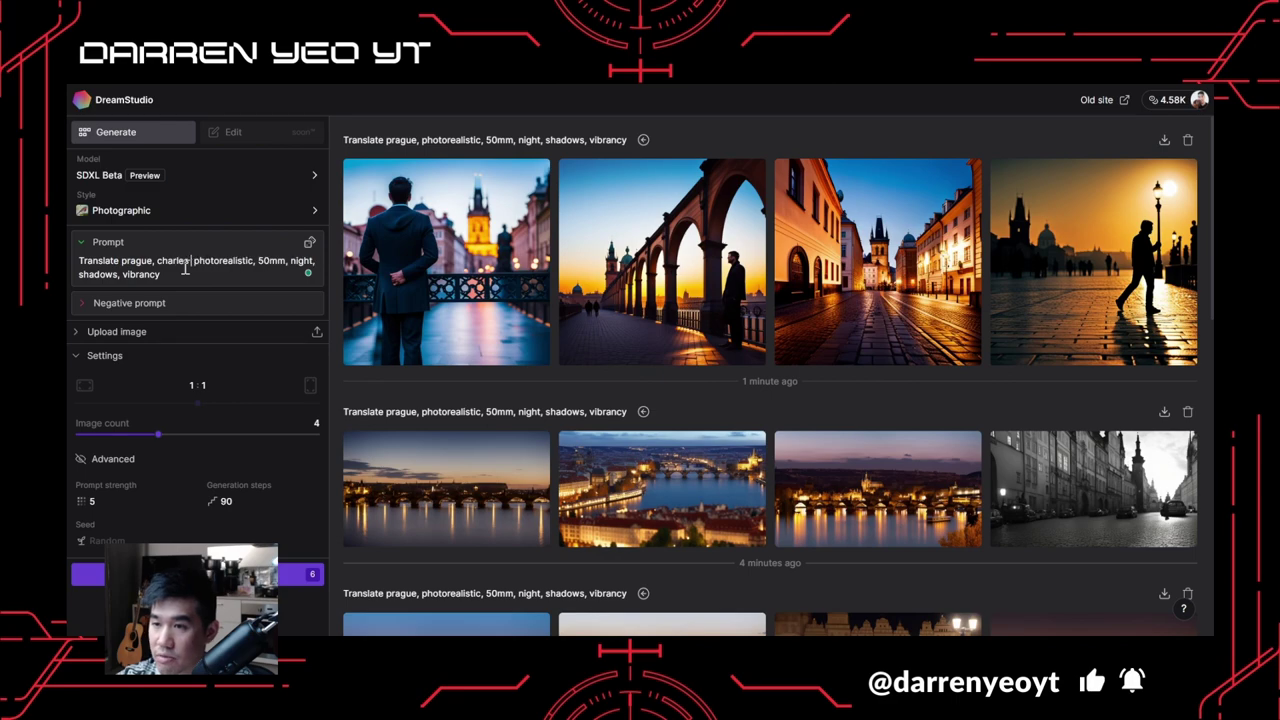
text(dge,)
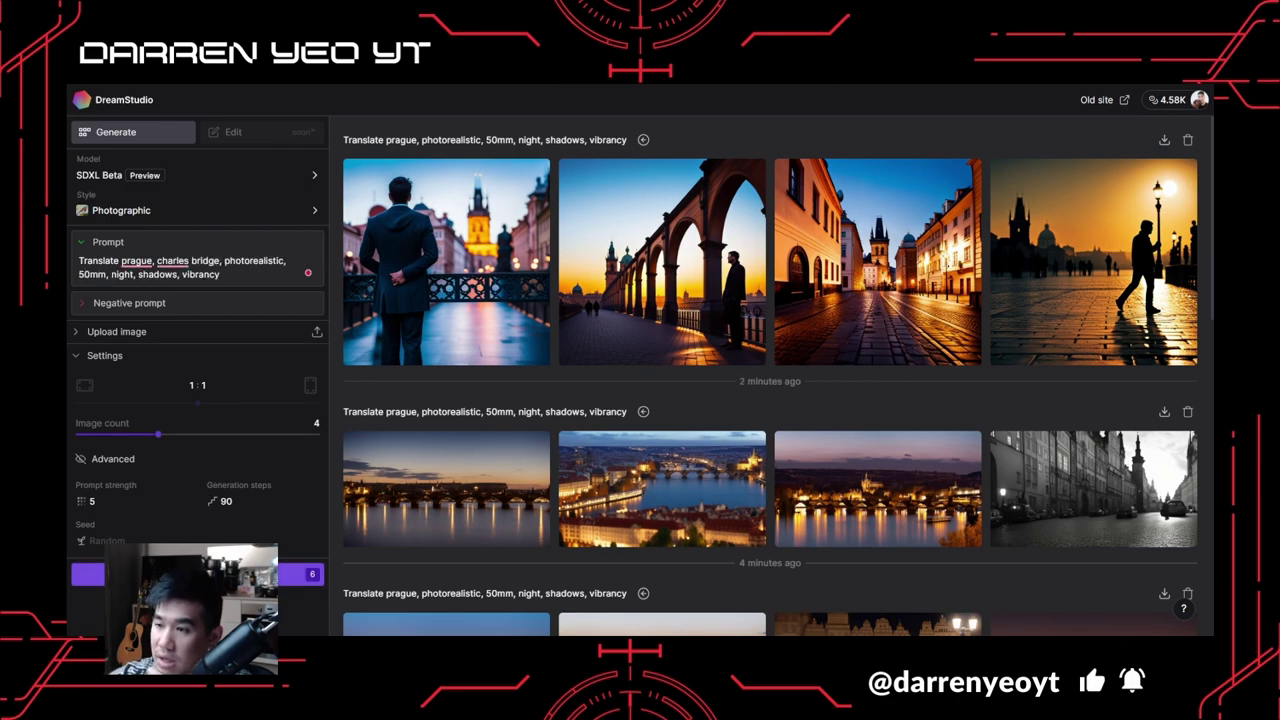
key(ctrl+Return)
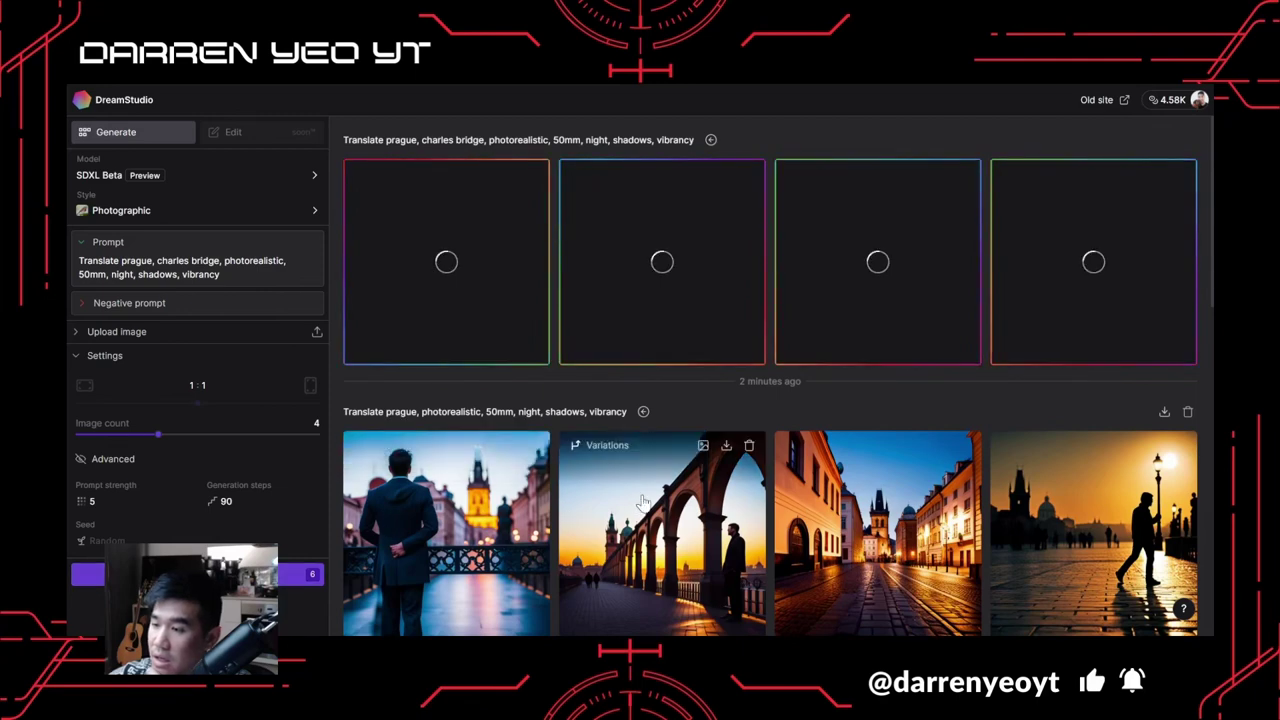
scroll(643, 500, down, 1)
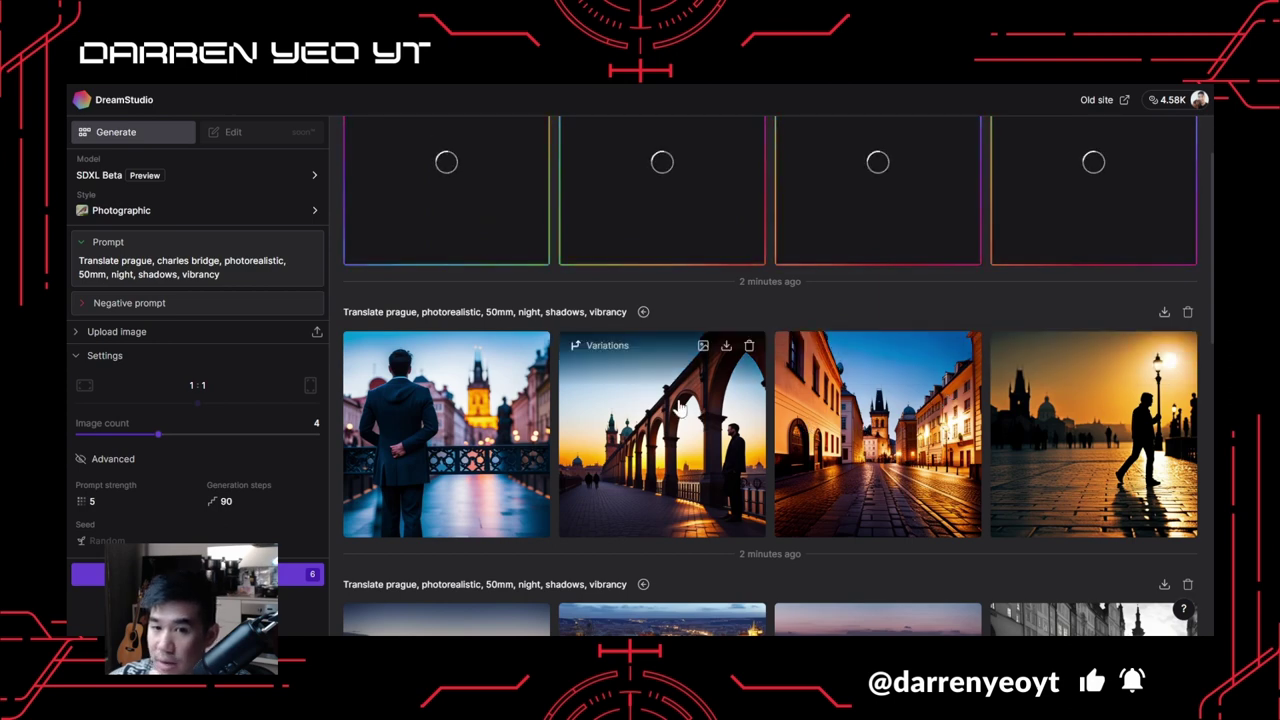
scroll(797, 330, up, 1)
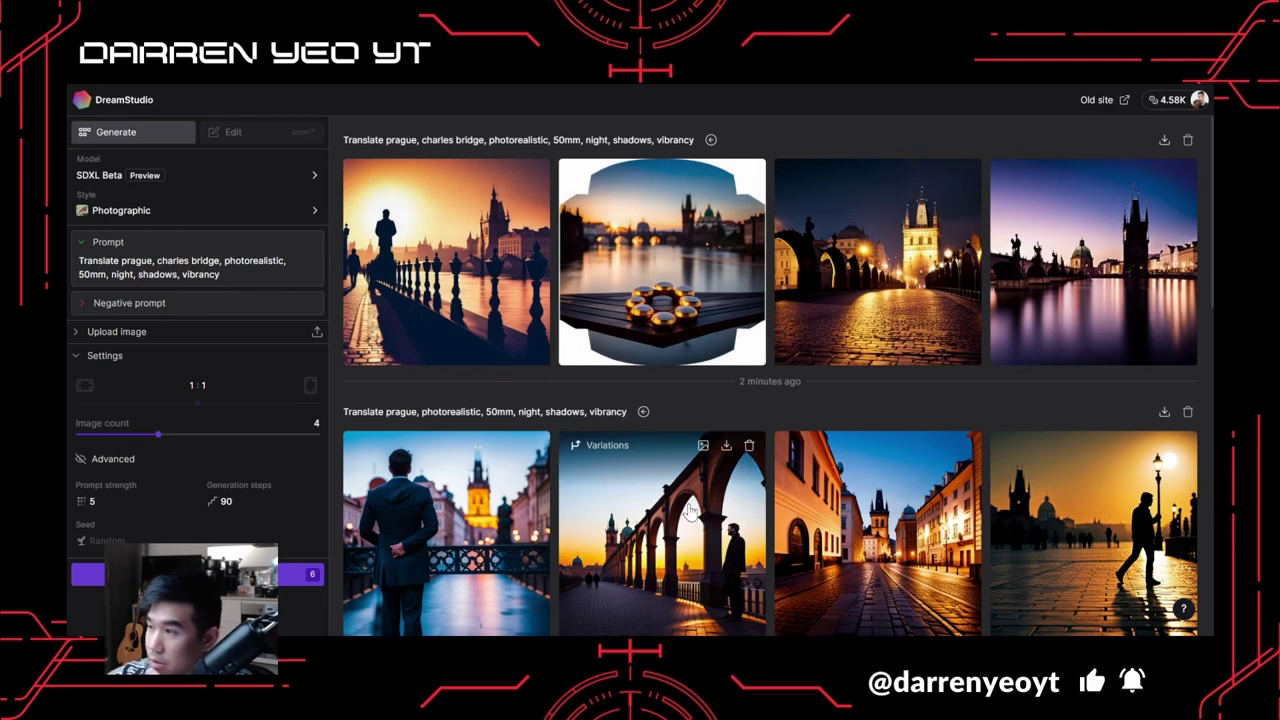
Inspect all four new Charles Bridge images enlarged, including the lit tower, gold ring, silhouetted balustrade and purple dusk river.
click(910, 258)
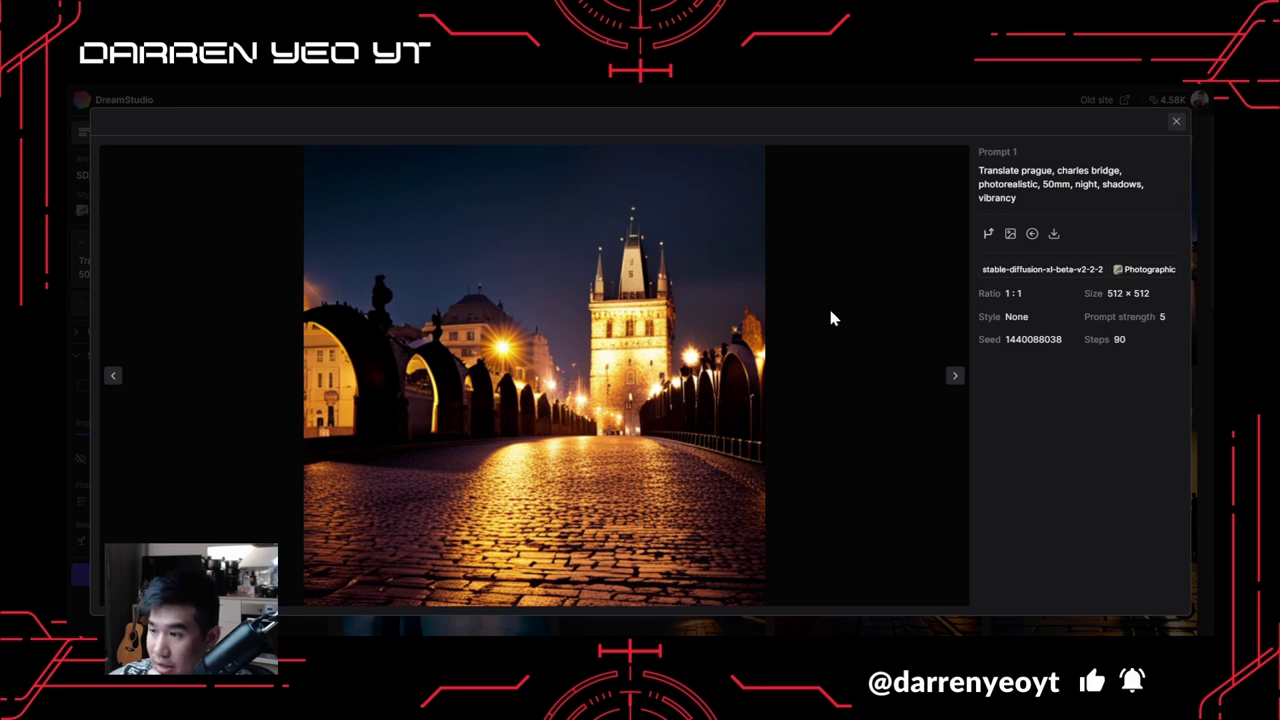
click(1175, 122)
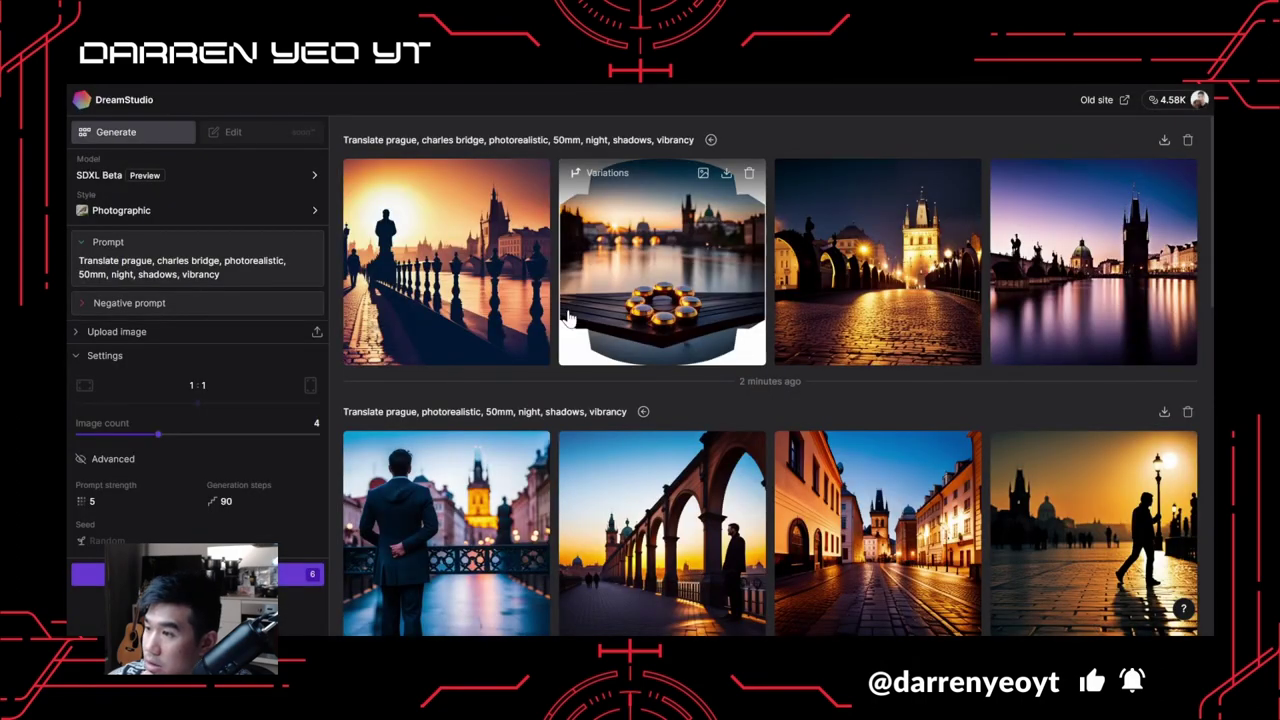
click(685, 286)
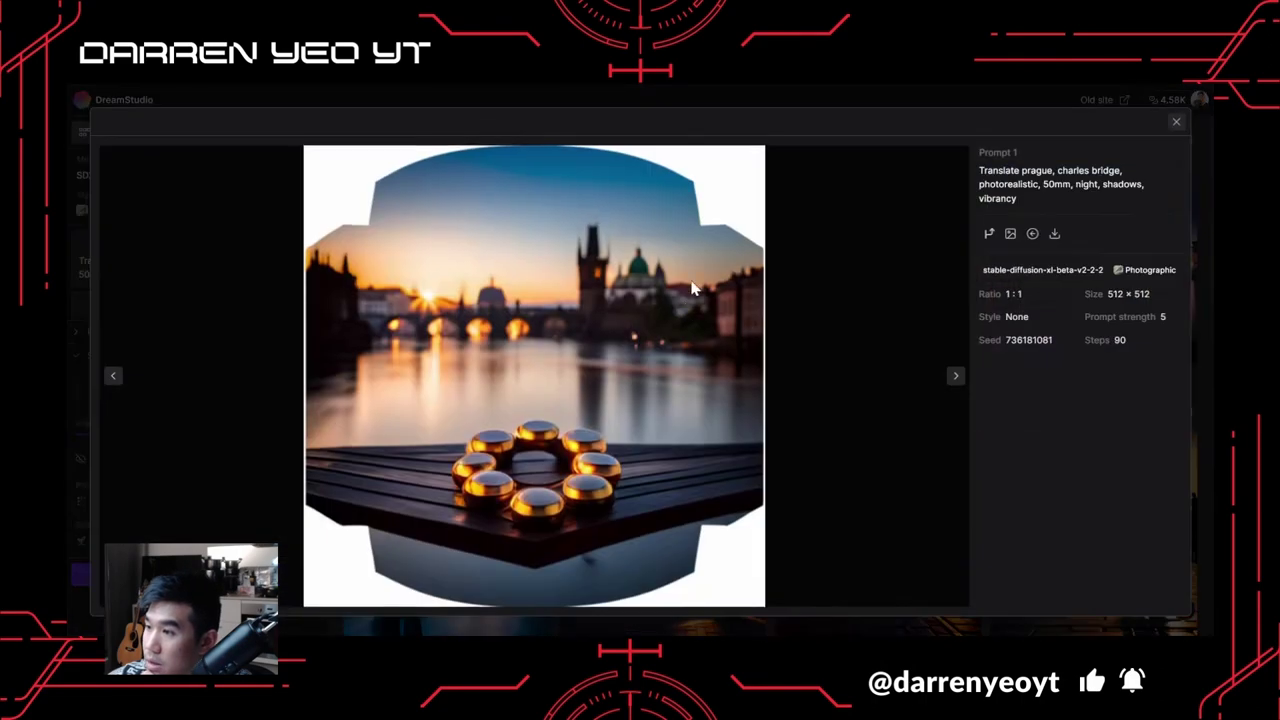
click(1176, 122)
click(460, 268)
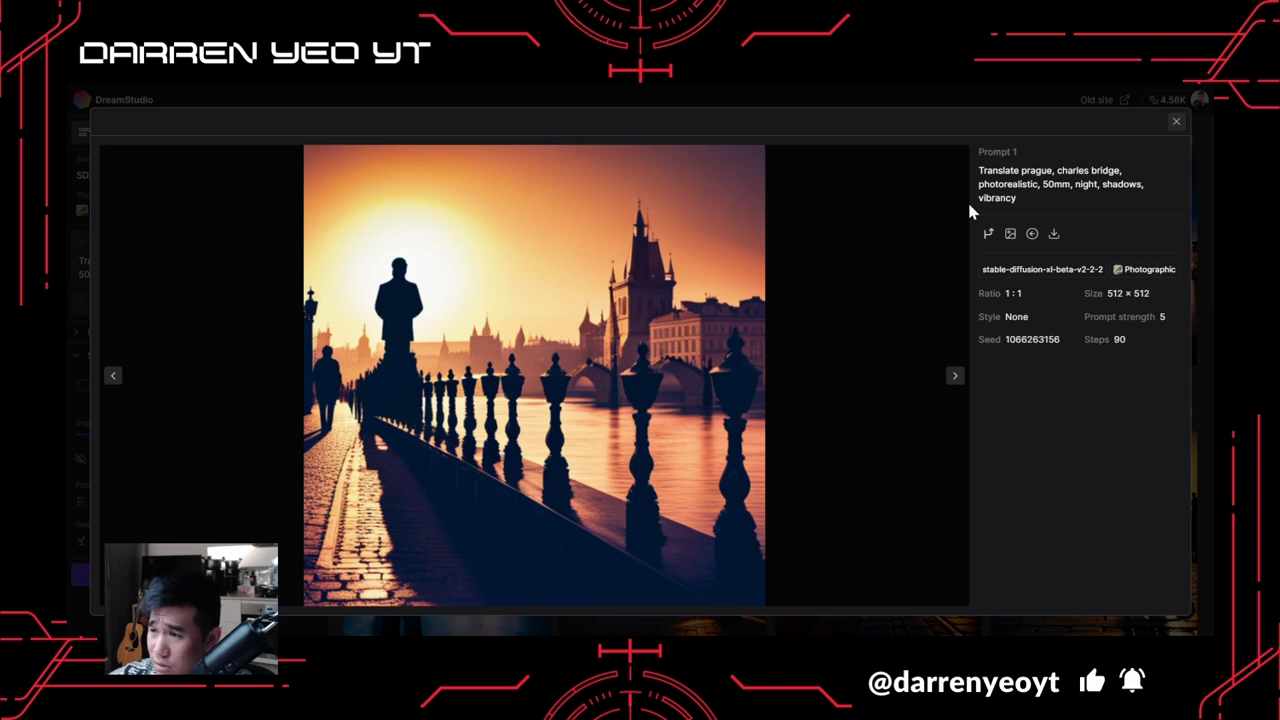
click(1176, 121)
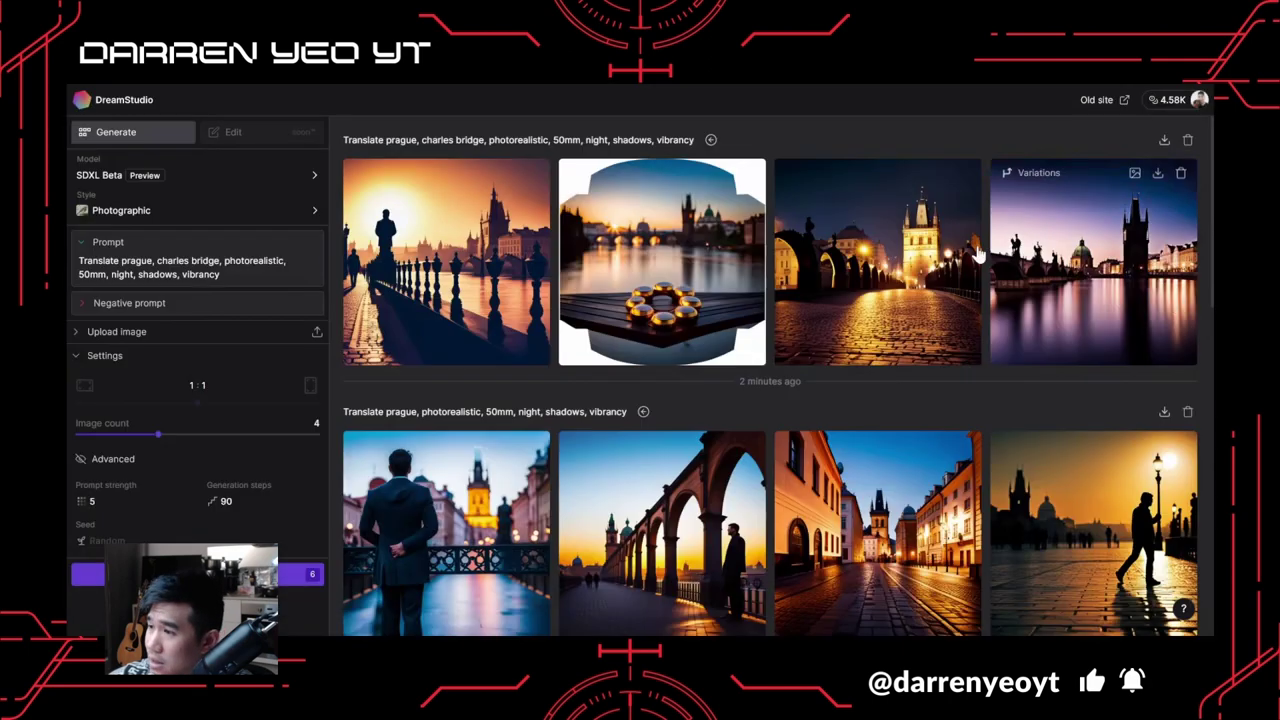
click(1066, 300)
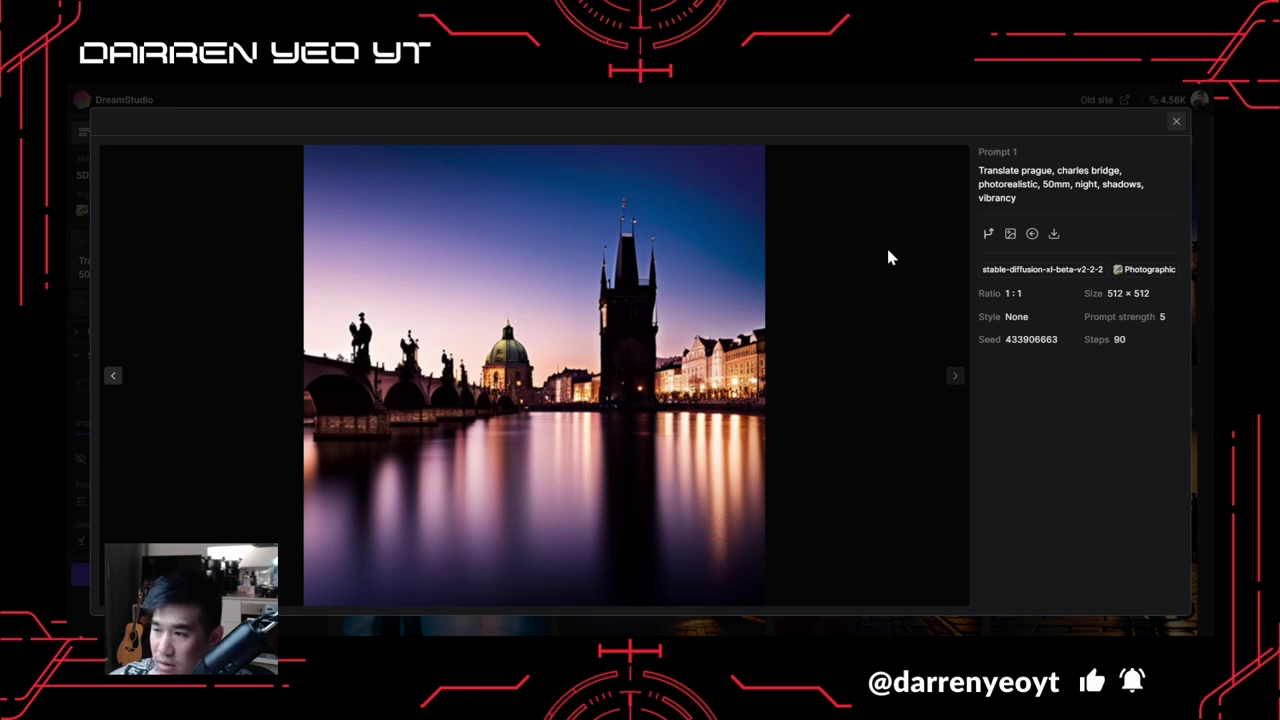
click(1177, 123)
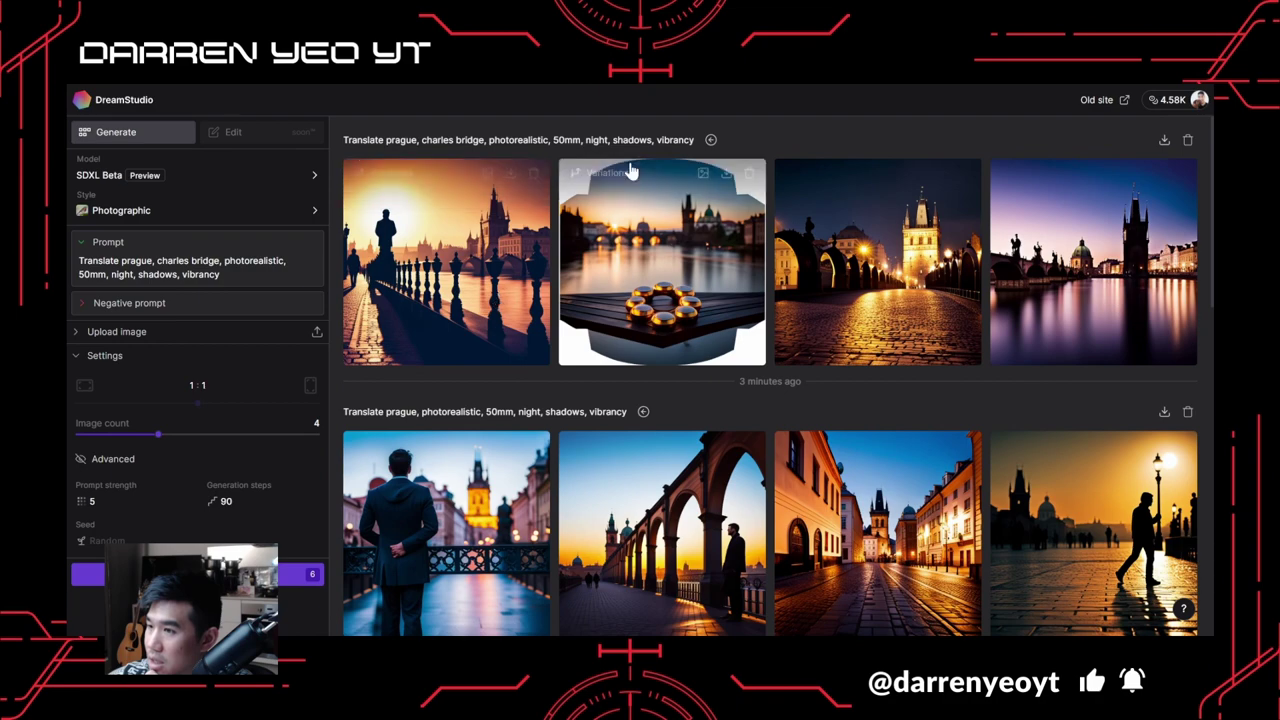
Generate another batch of four images from the Charles Bridge prompt and set the generation steps to 50.
click(711, 140)
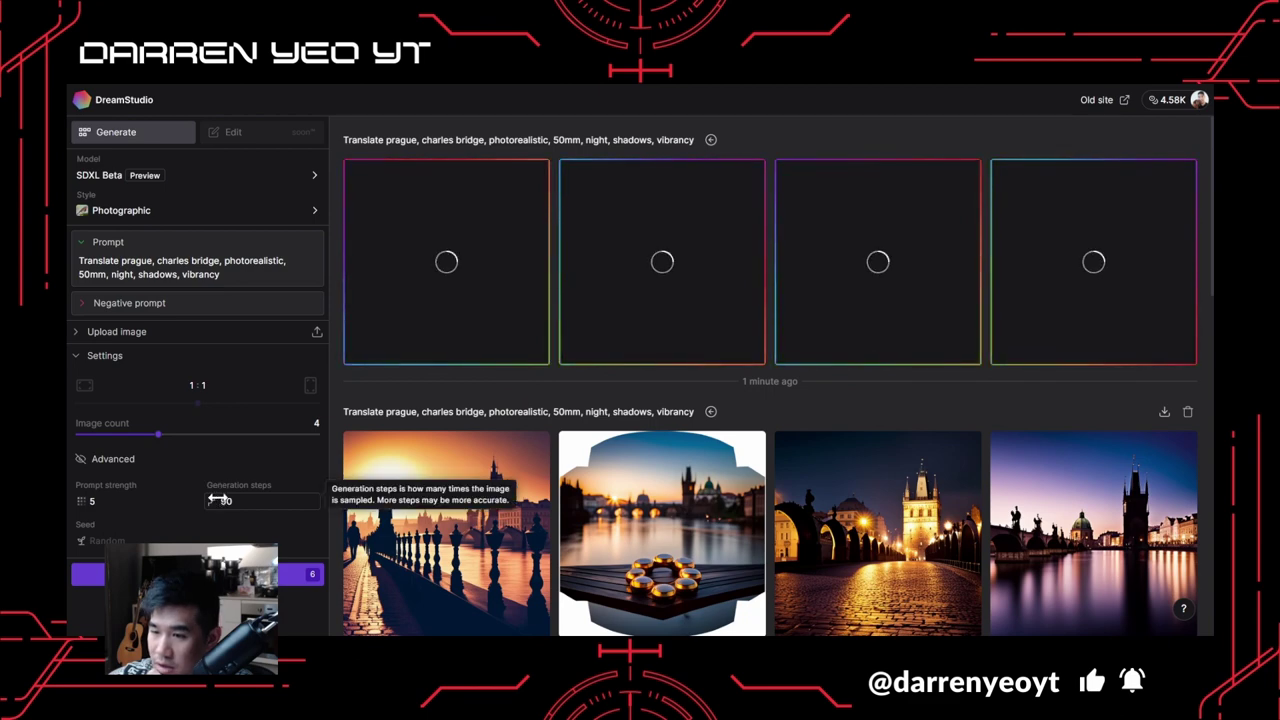
drag(220, 498, 441, 489)
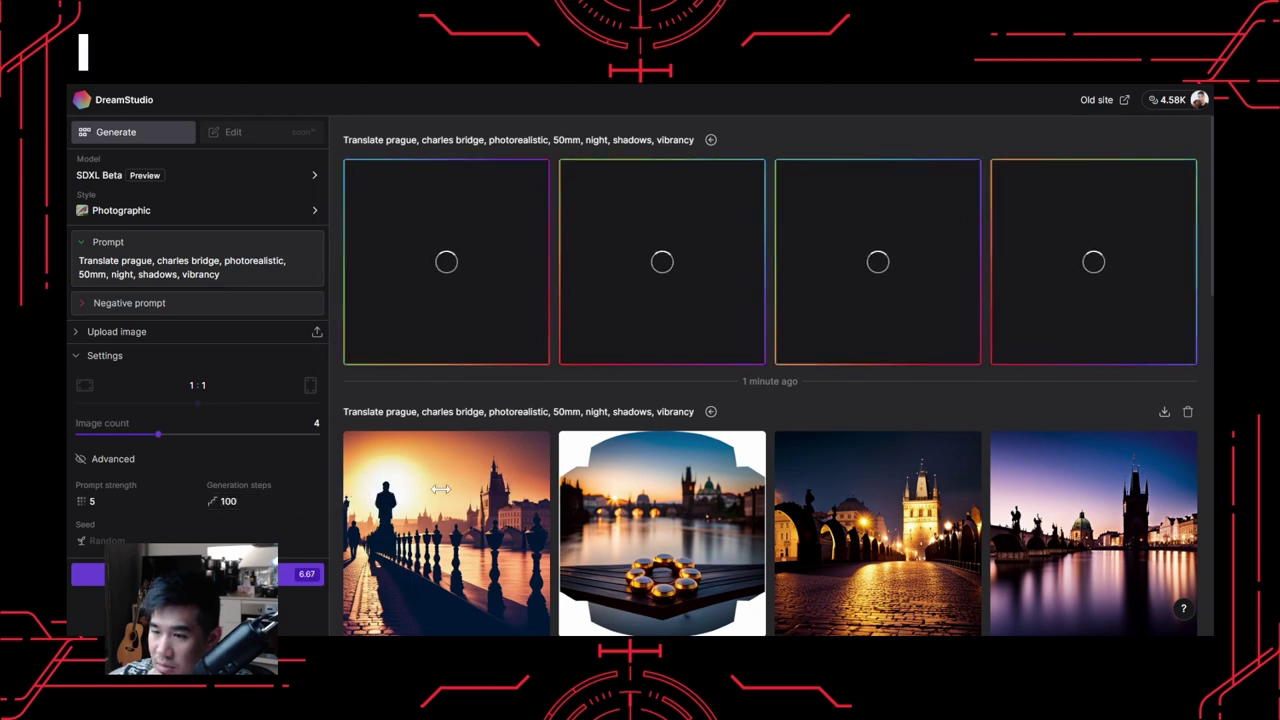
click(205, 501)
mouse_move(205, 501)
mouse_down()
mouse_move(100, 502)
mouse_move(251, 507)
mouse_move(227, 503)
mouse_up()
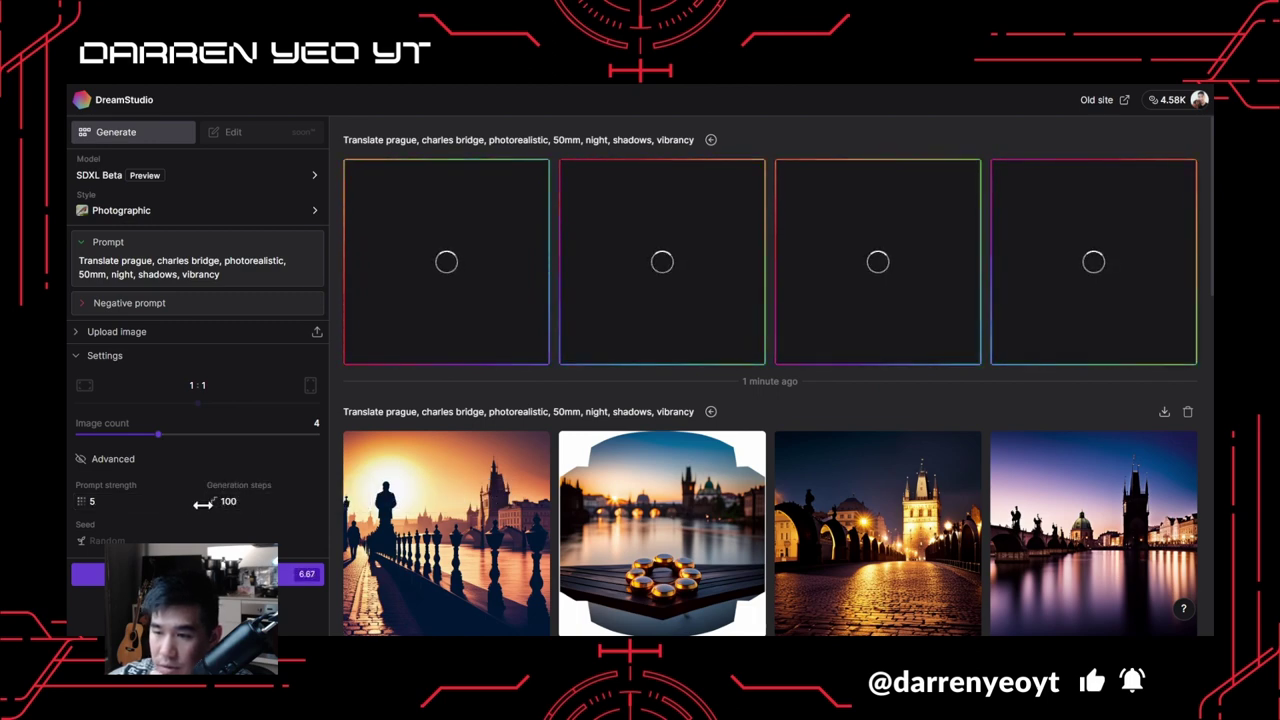
click(227, 503)
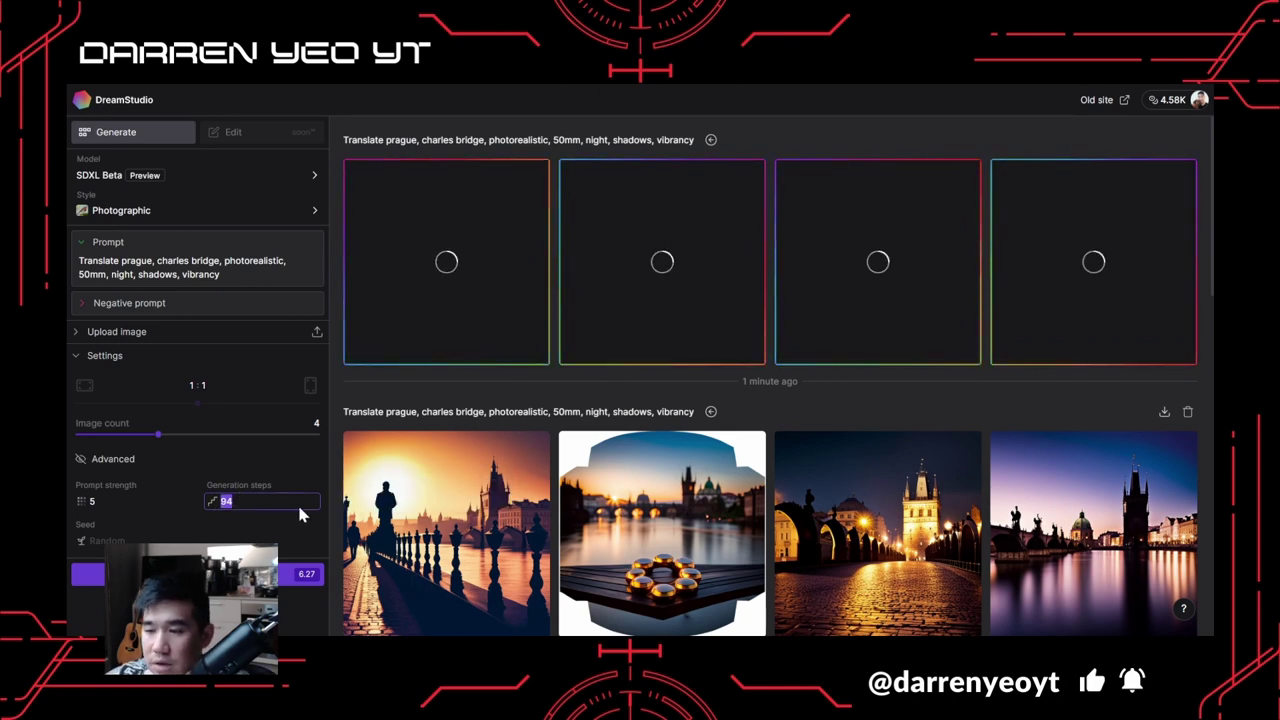
text(50)
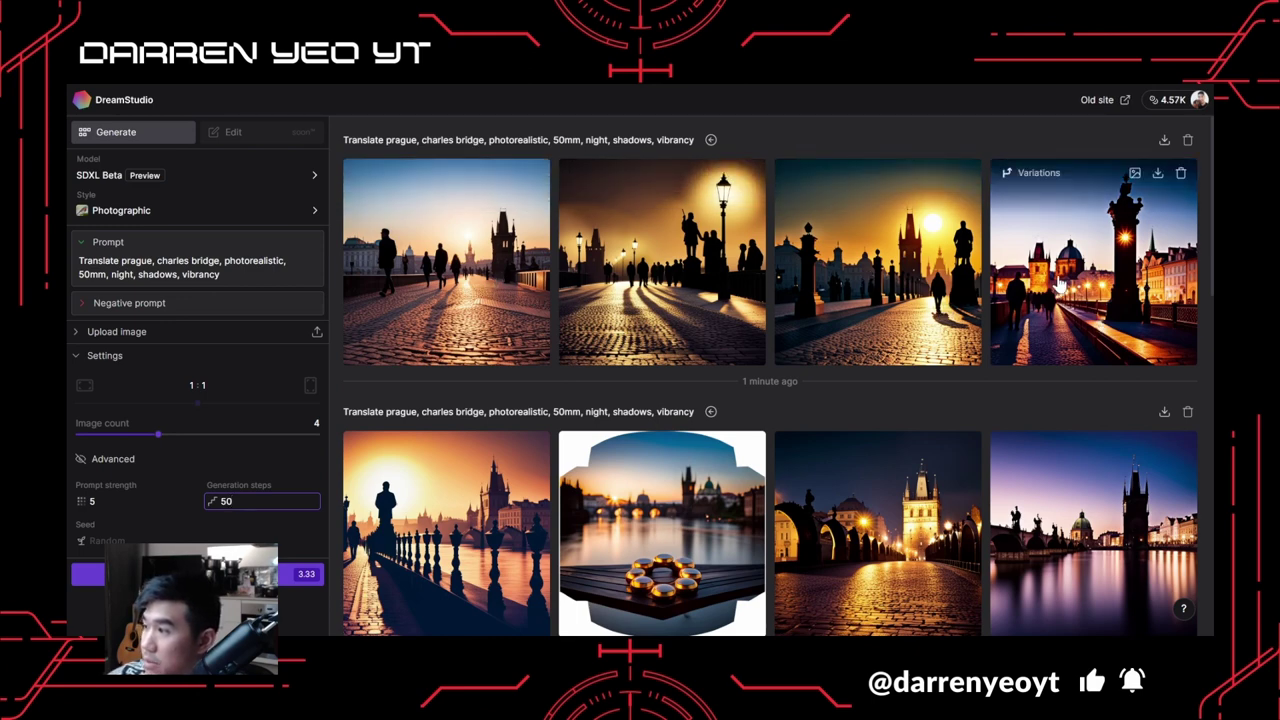
View the column at dusk, the lamppost silhouettes and the sunlit statue from the second Charles Bridge batch enlarged.
click(1052, 310)
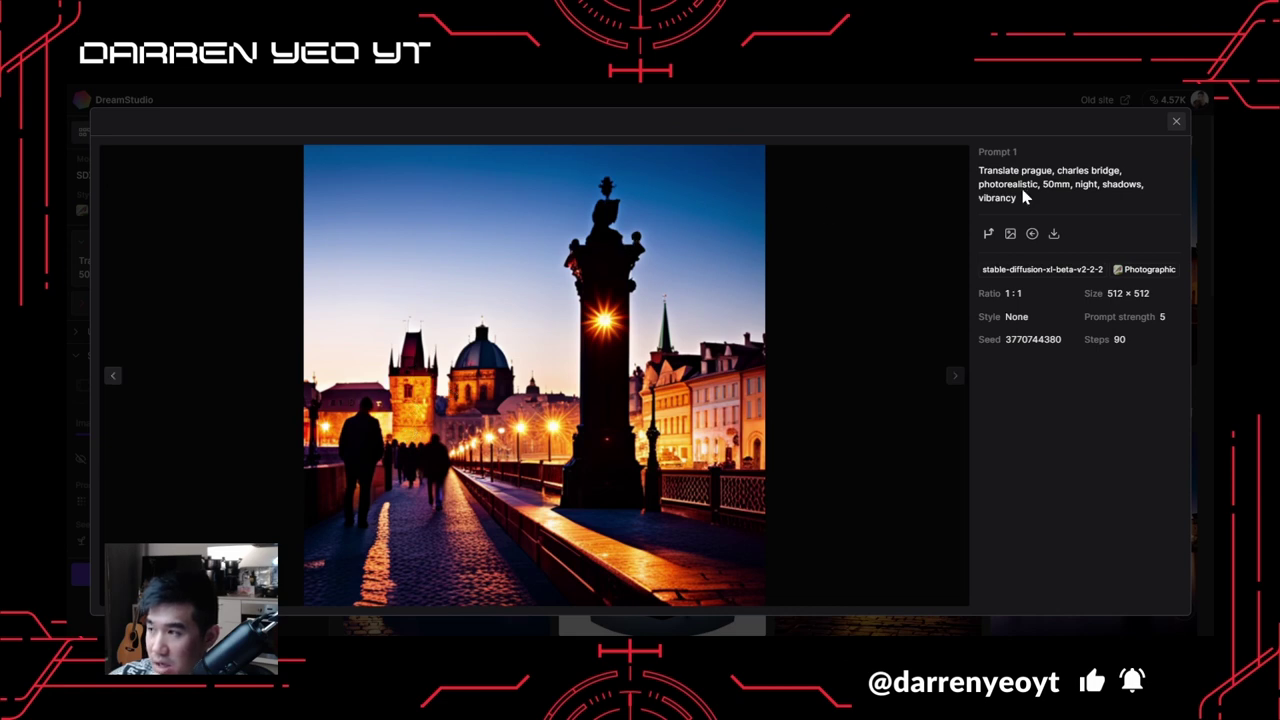
click(1178, 125)
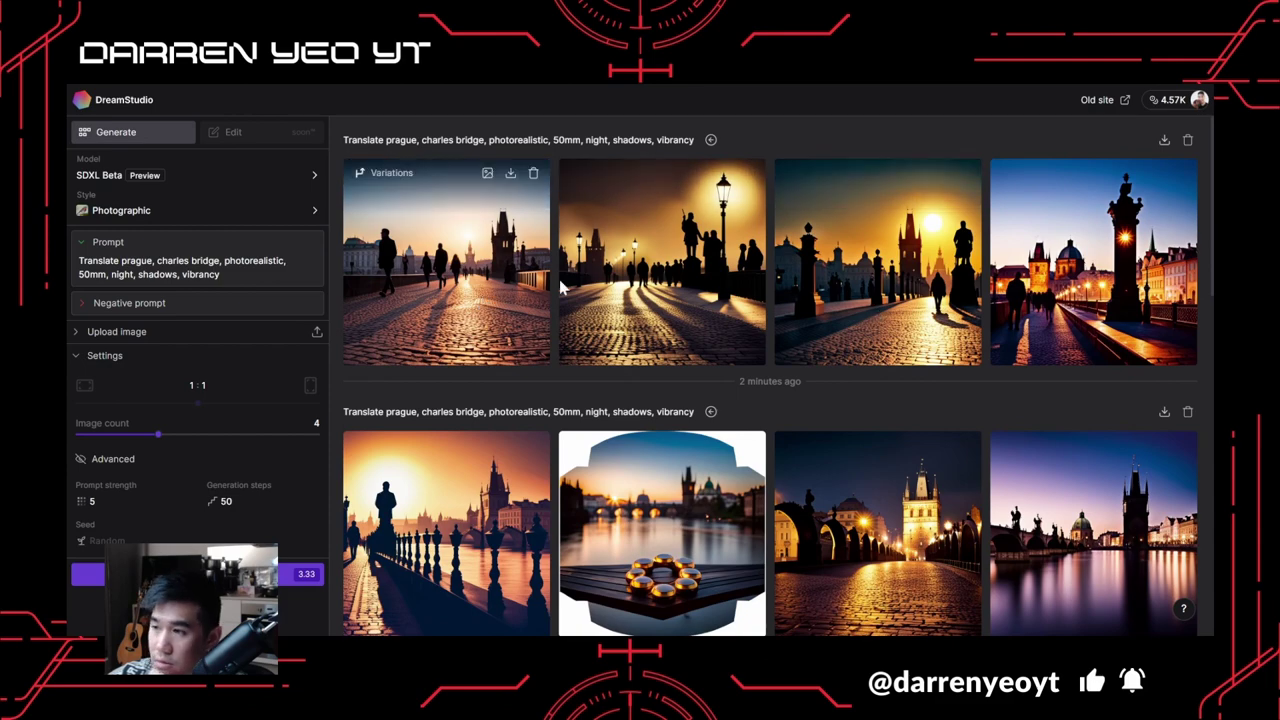
click(697, 300)
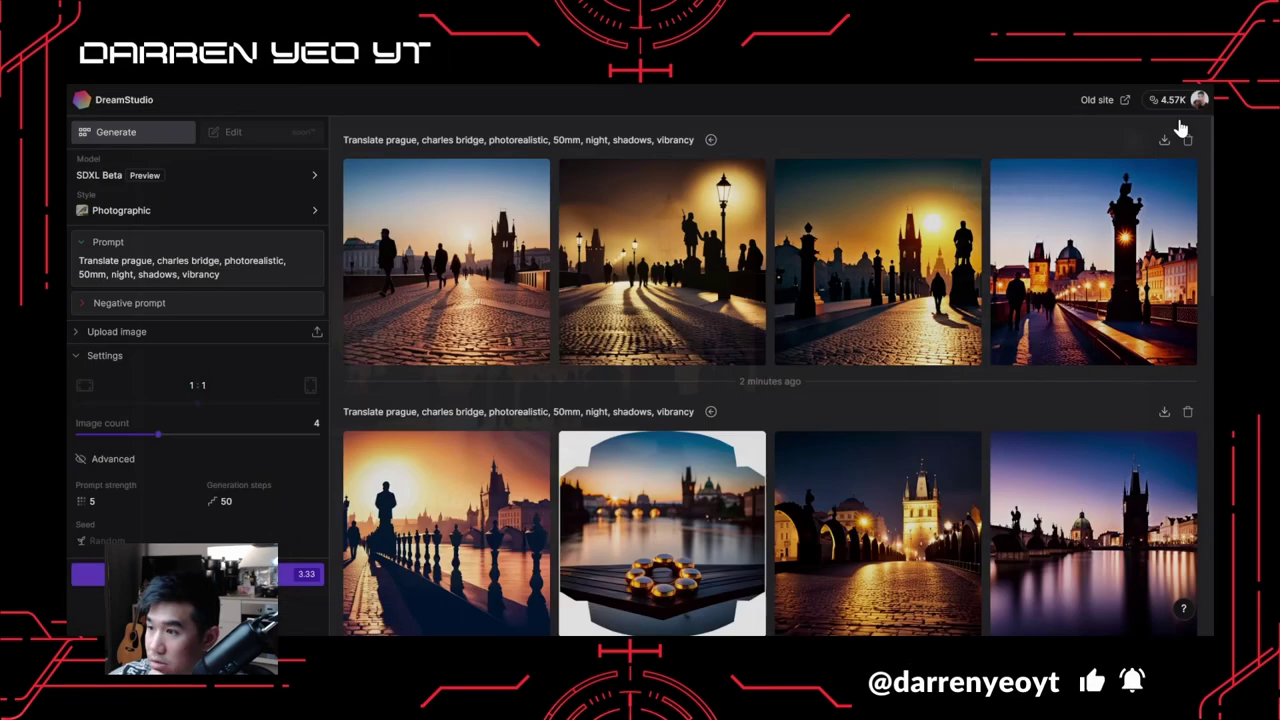
key(Escape)
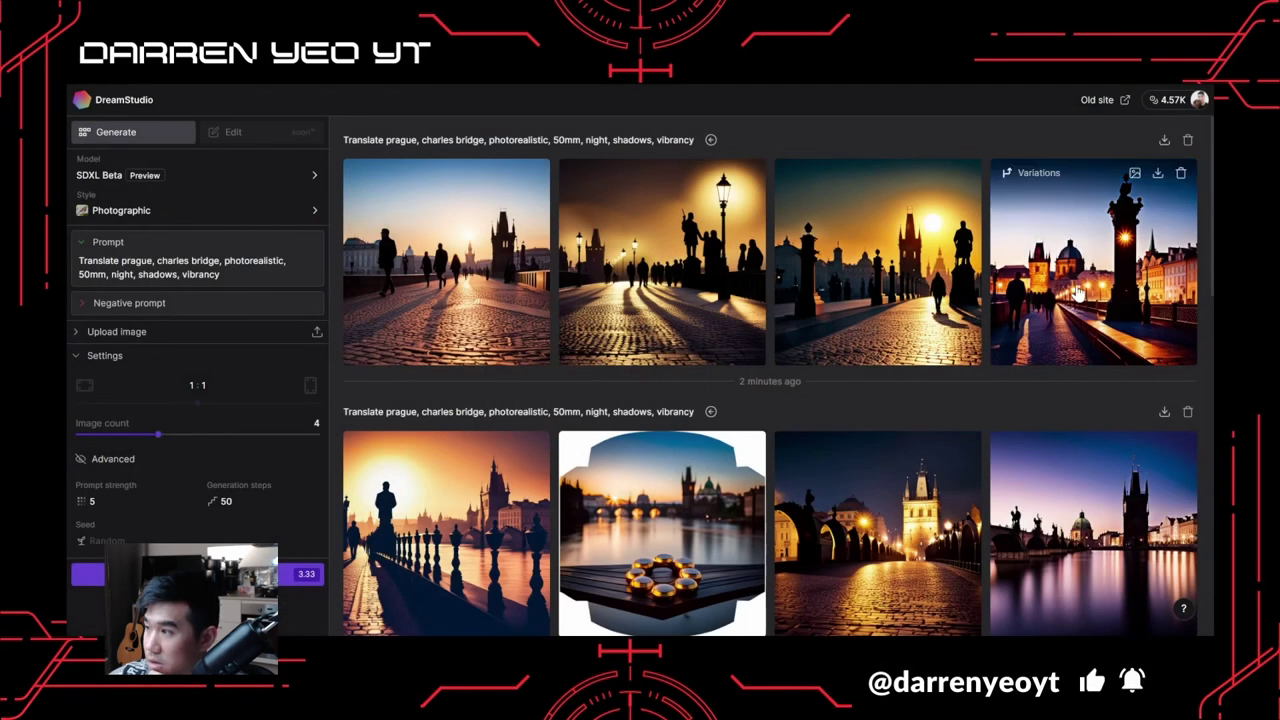
click(897, 328)
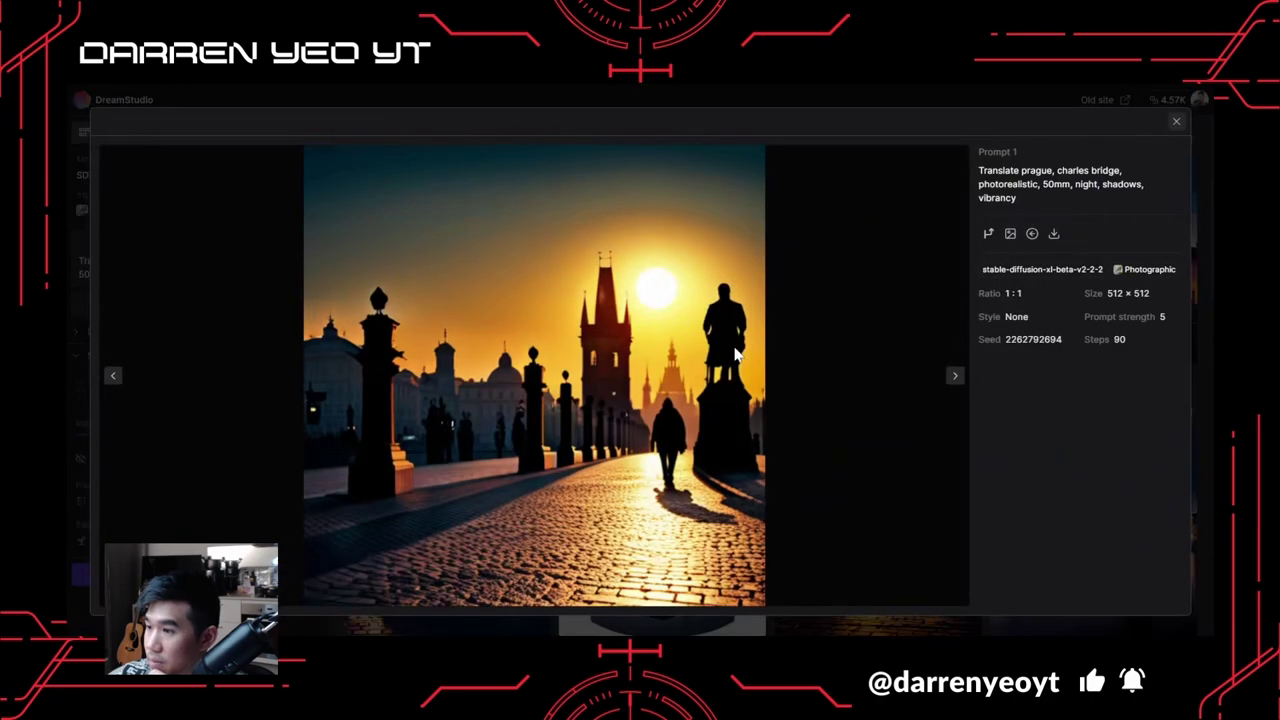
click(1176, 122)
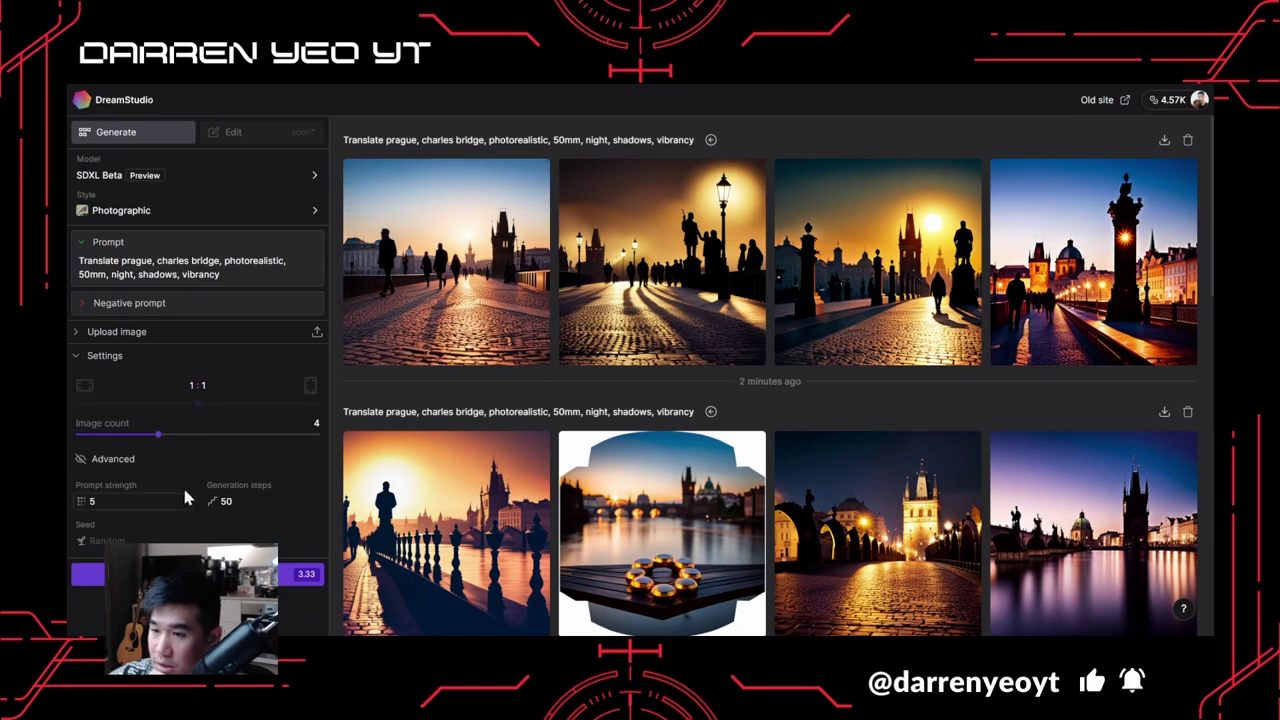
Generate four Charles Bridge images with 50 steps and look back through the earlier Prague batches.
click(190, 574)
scroll(912, 303, down, 2)
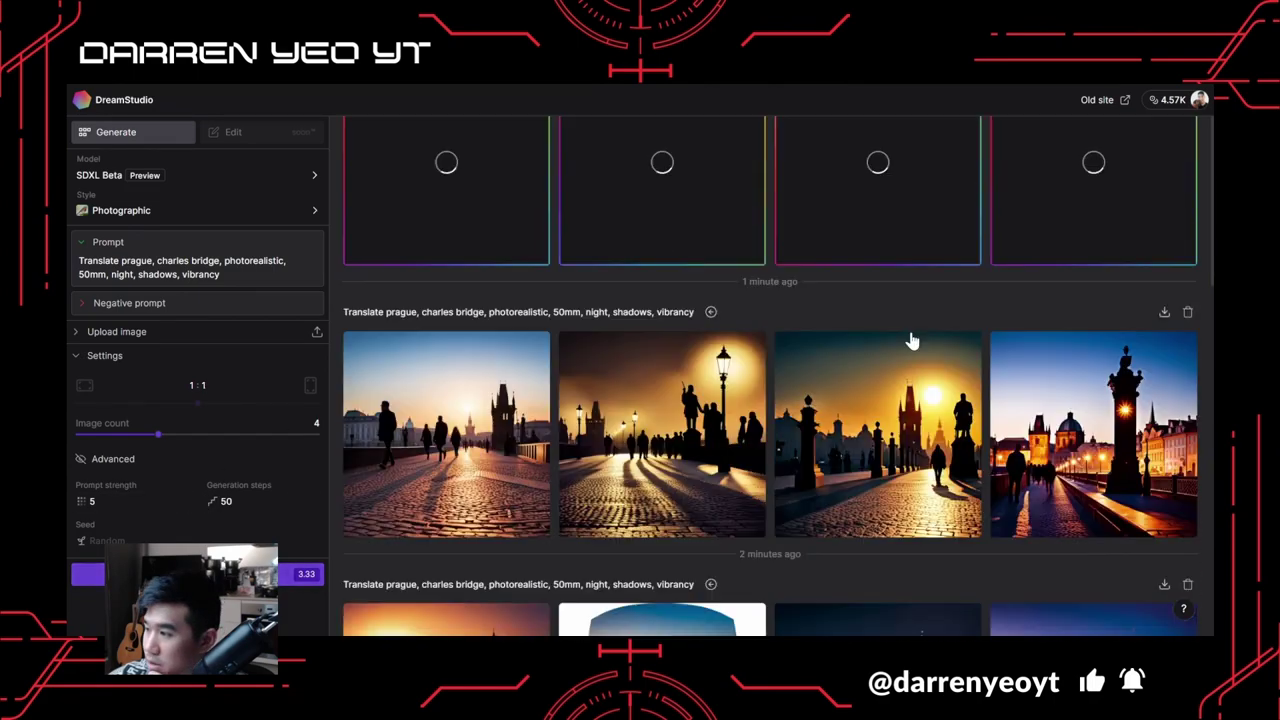
scroll(912, 355, down, 10)
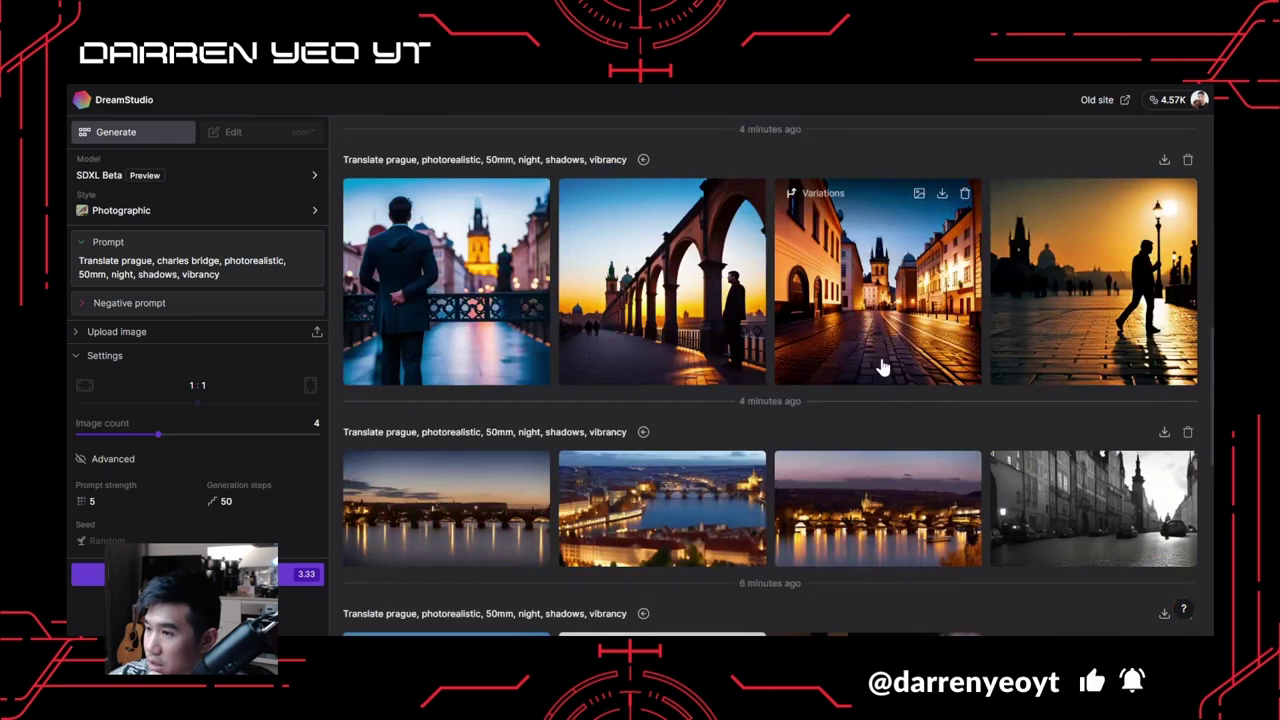
scroll(880, 368, down, 5)
scroll(872, 364, up, 20)
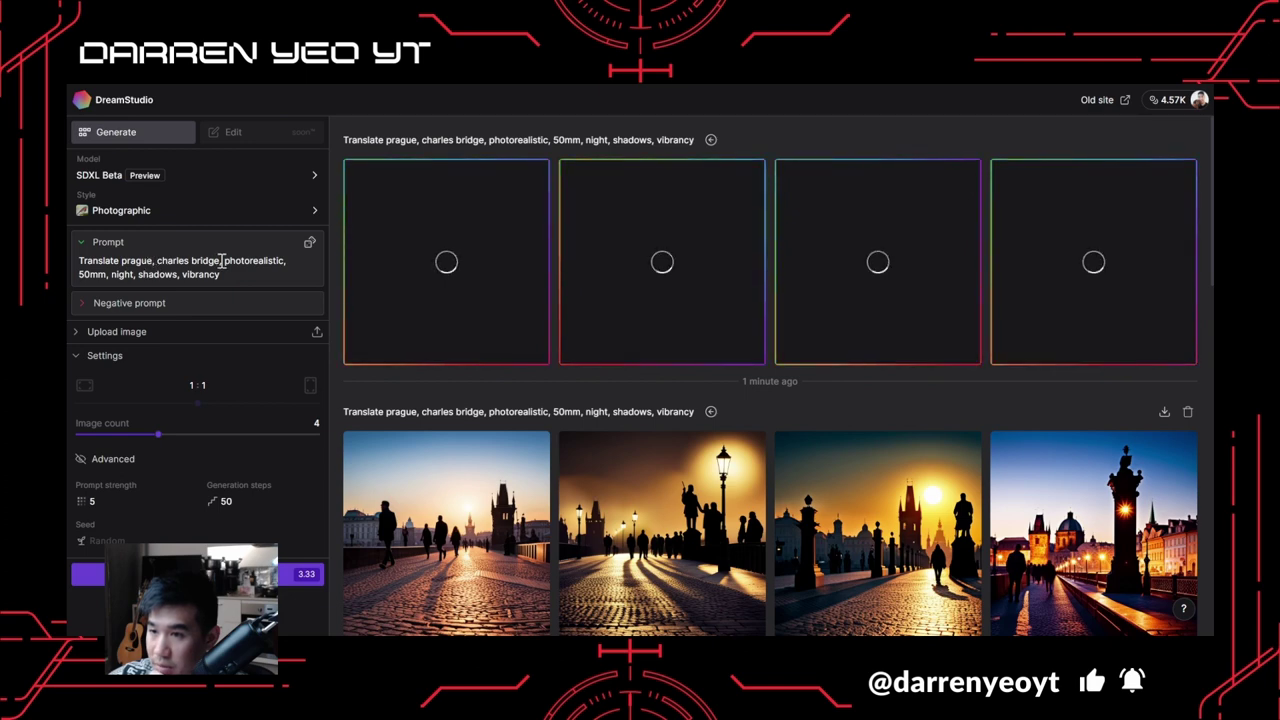
Replace "Translate prague, charles bridge," at the start of the prompt with "urban street scene,".
drag(221, 260, 79, 260)
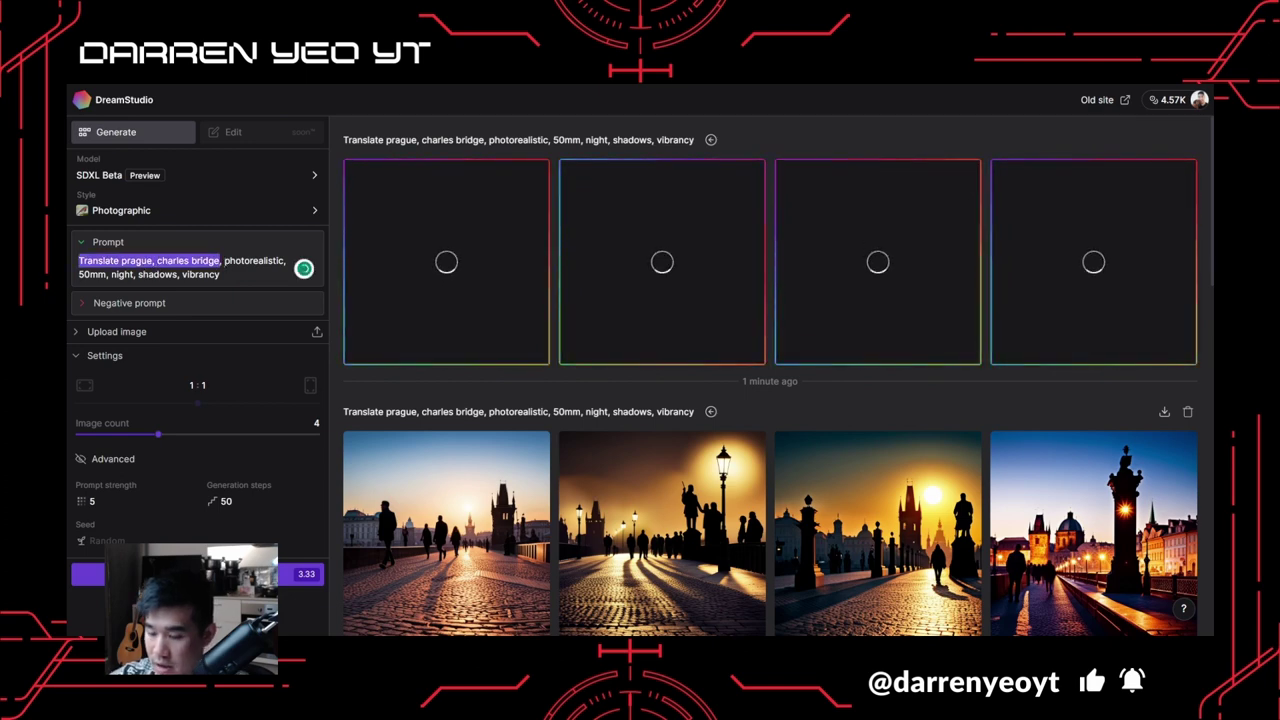
key(BackSpace)
key(Delete)
text(ur)
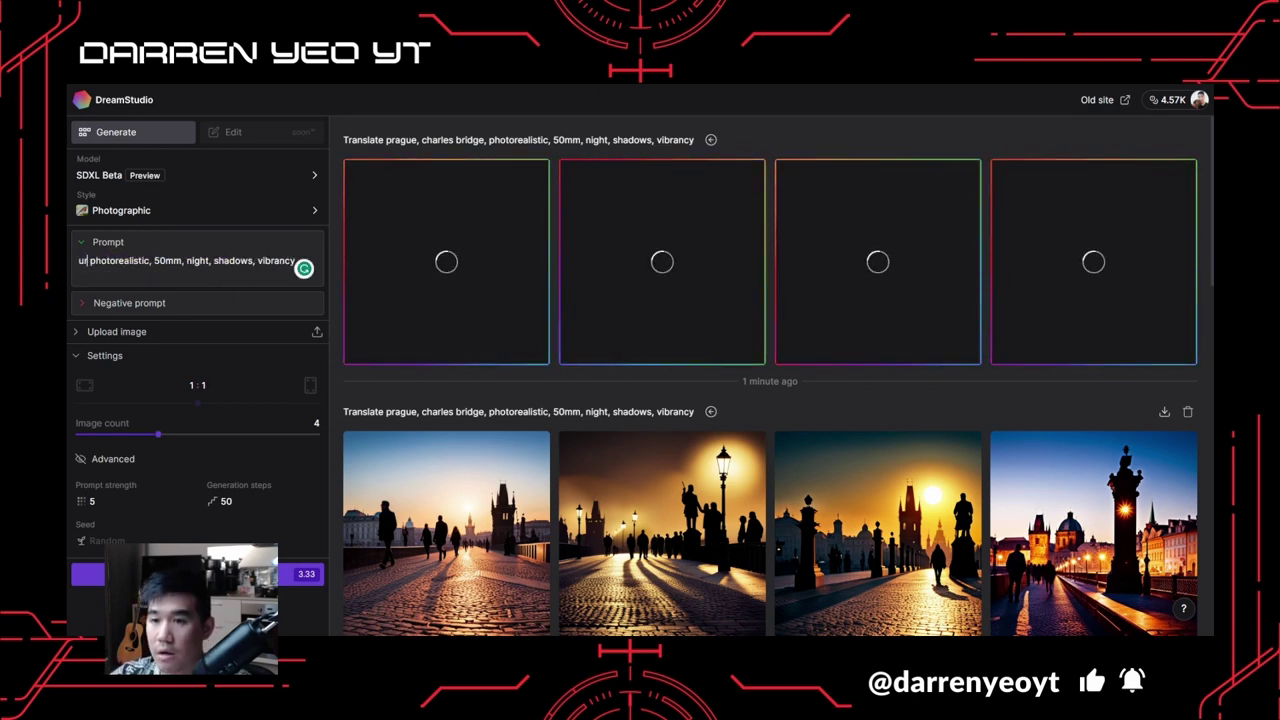
text(ban ;a)
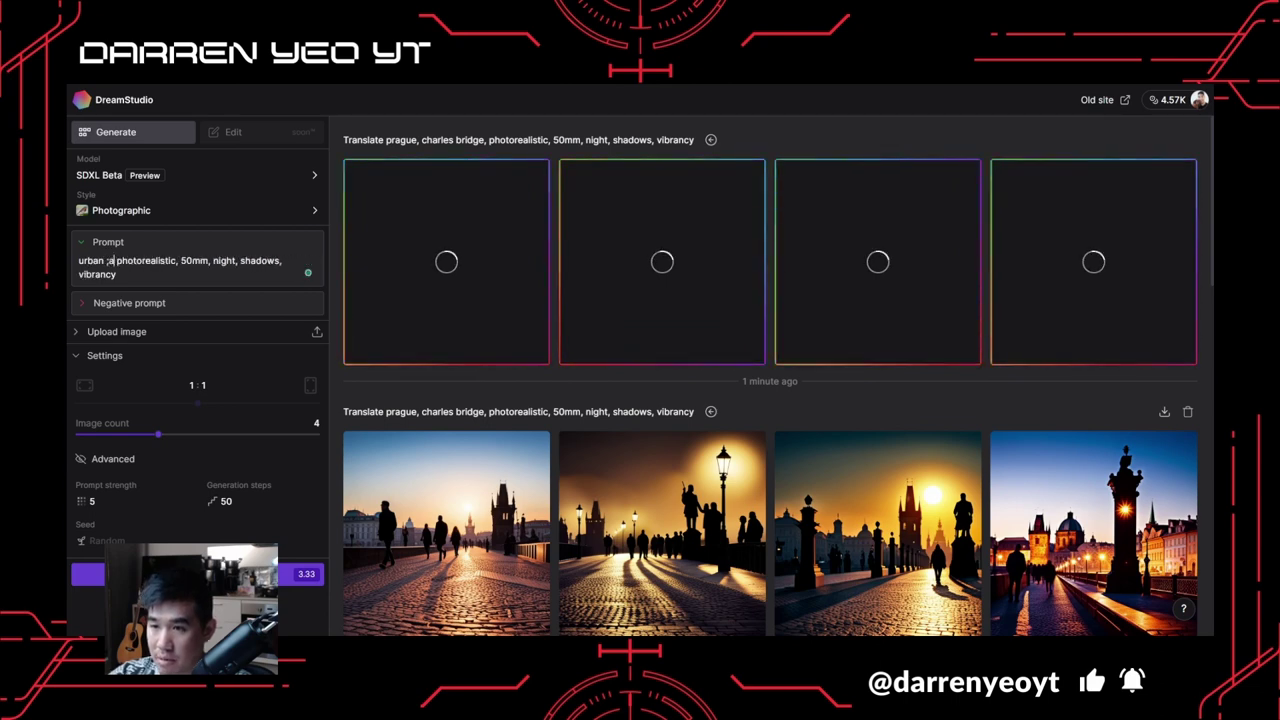
key(BackSpace)
key(BackSpace)
text(stre)
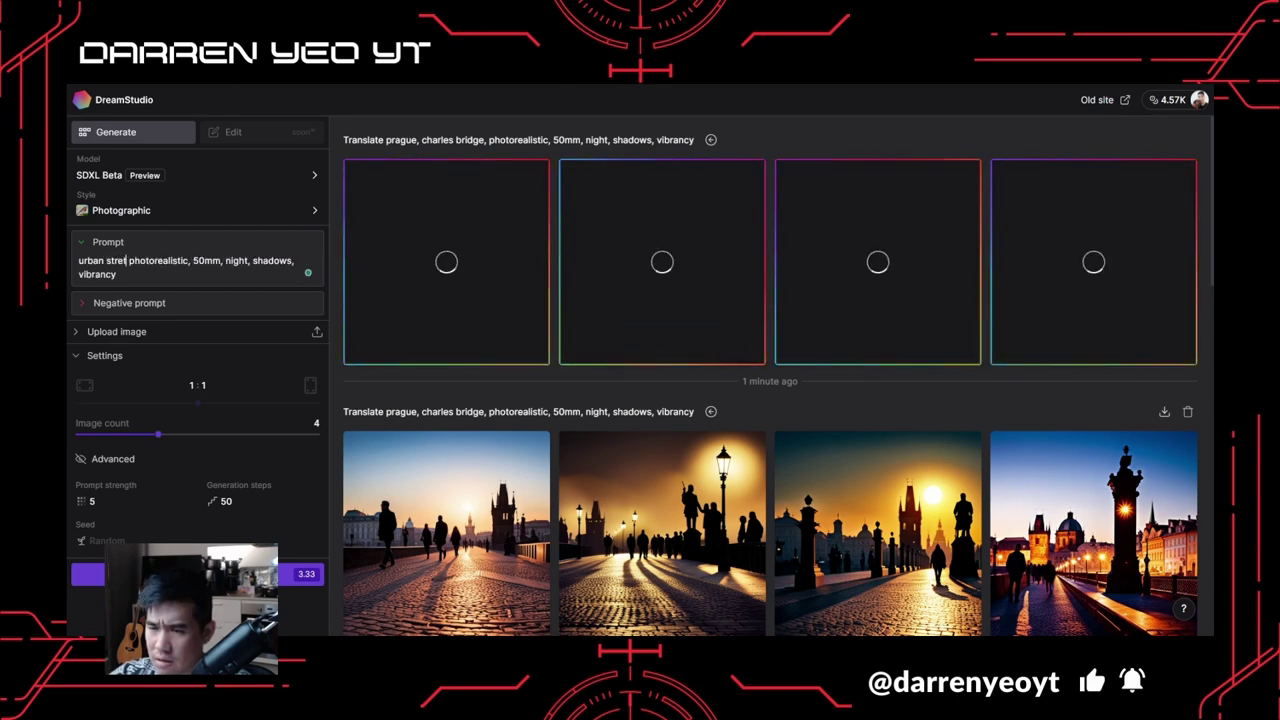
text(et scen)
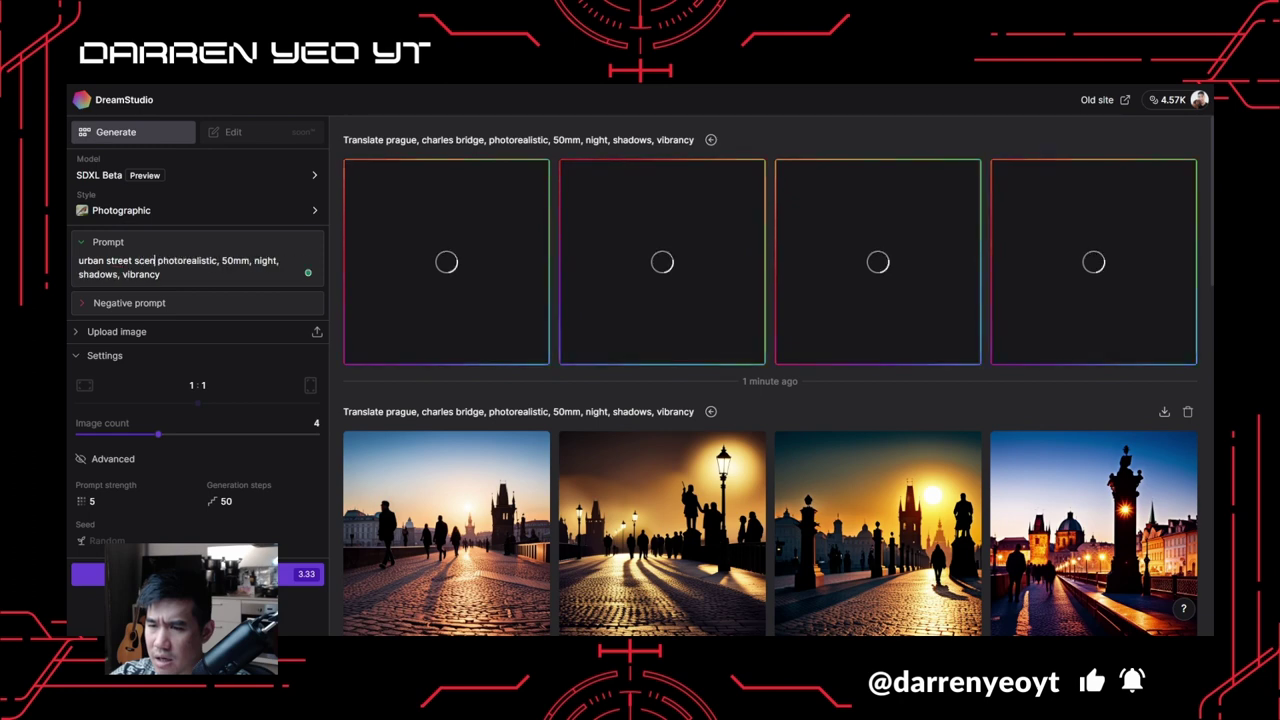
text(e,)
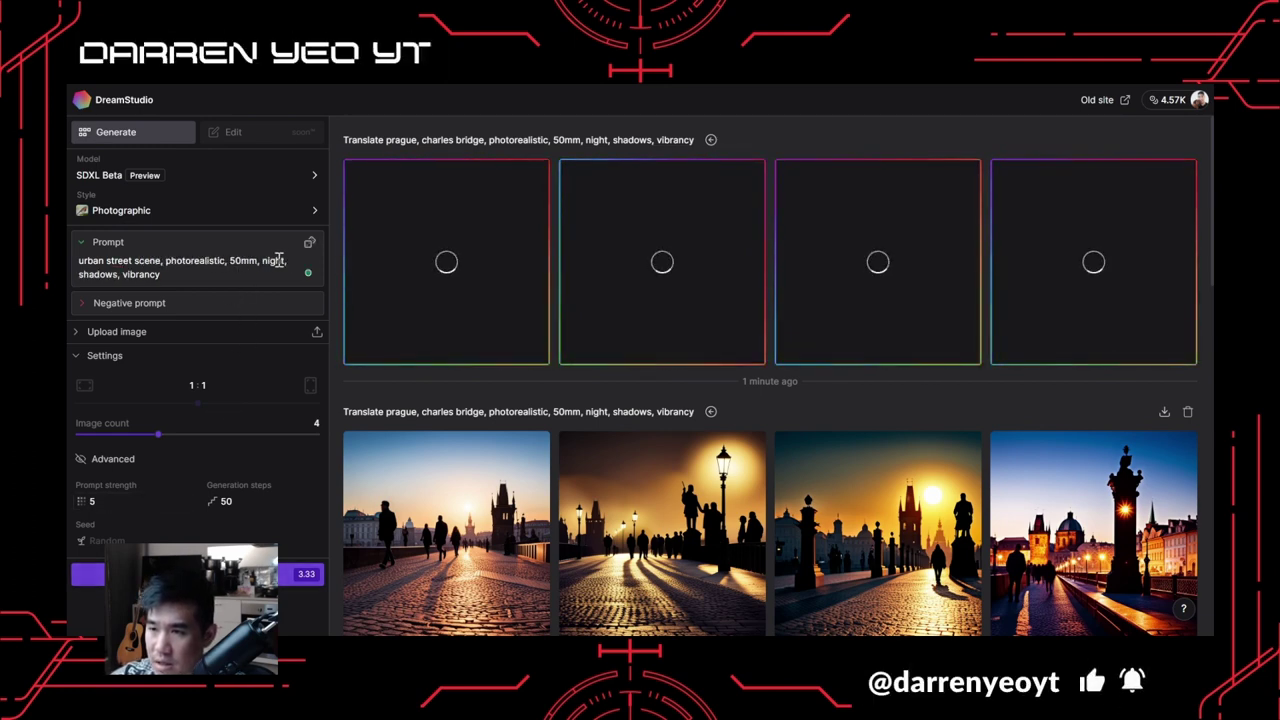
Remove "night," from the urban street scene prompt and generate four images.
drag(288, 260, 262, 260)
key(BackSpace)
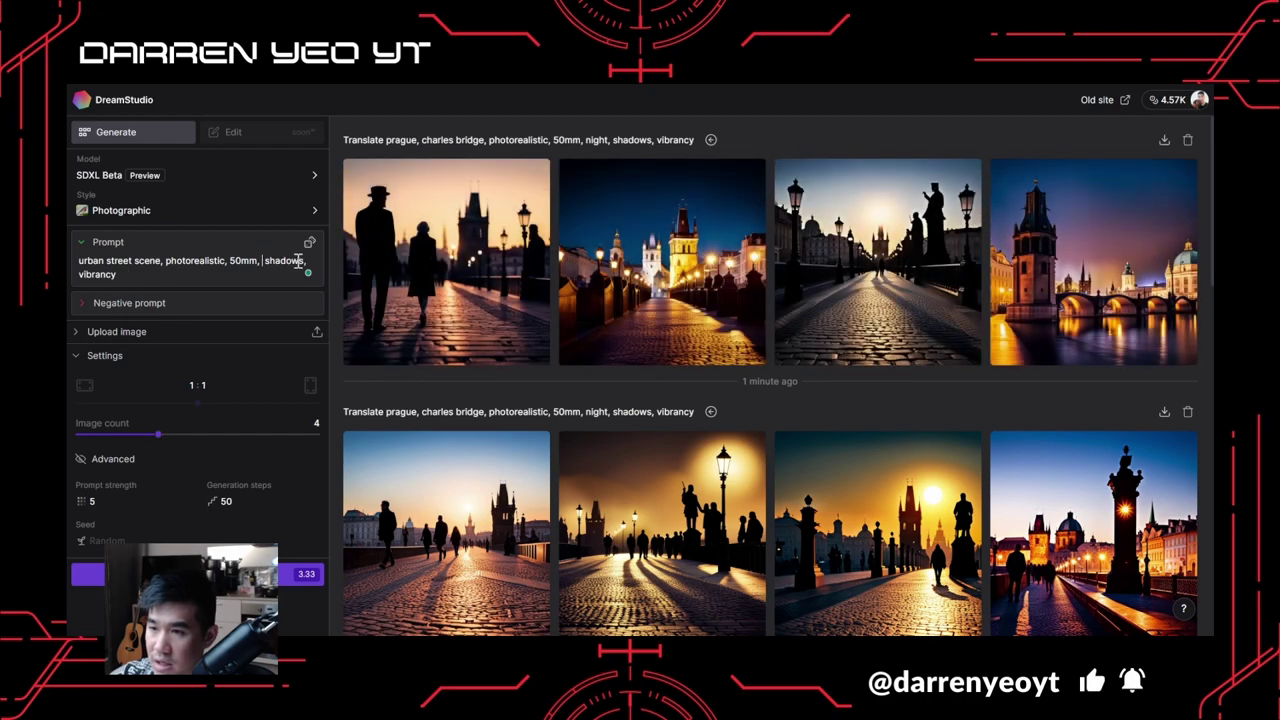
key(ctrl+Return)
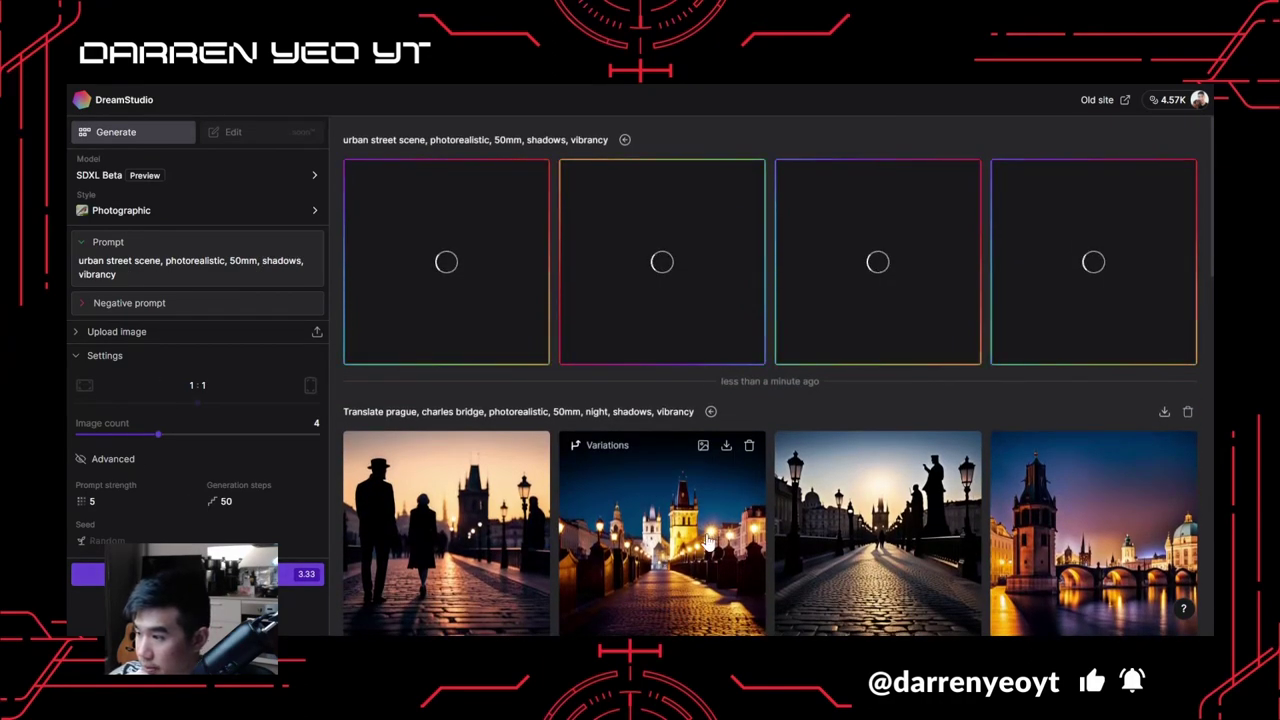
View the riverside bridge tower image from the latest Charles Bridge batch enlarged.
scroll(660, 550, down, 1)
click(1066, 468)
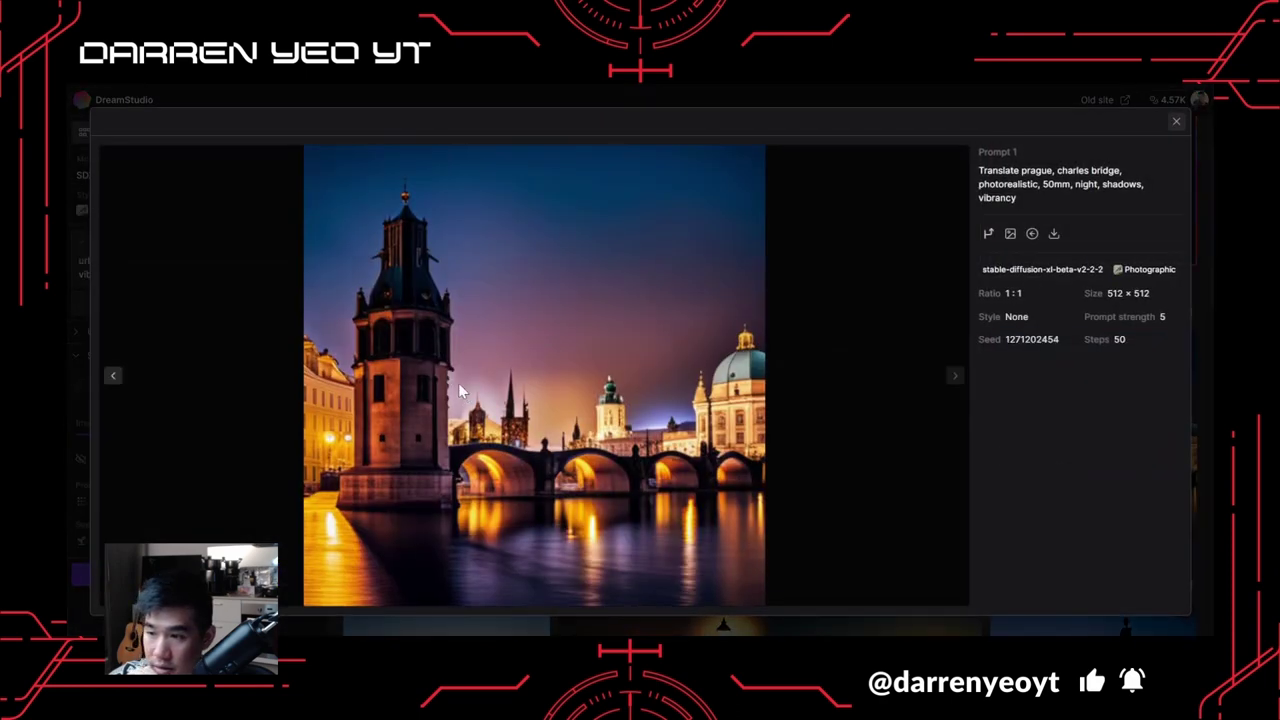
click(1178, 124)
Look back through the earlier Prague and Venice batches and return to the newest urban street images.
scroll(880, 400, down, 8)
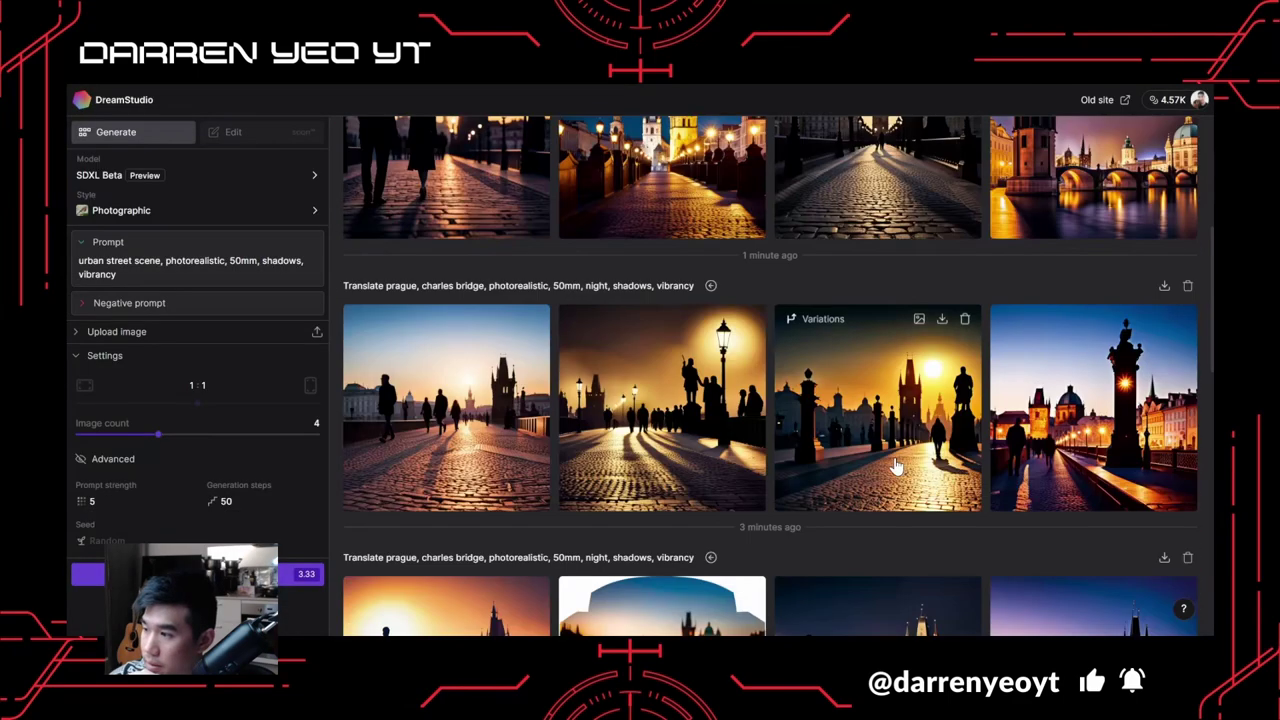
scroll(882, 413, down, 10)
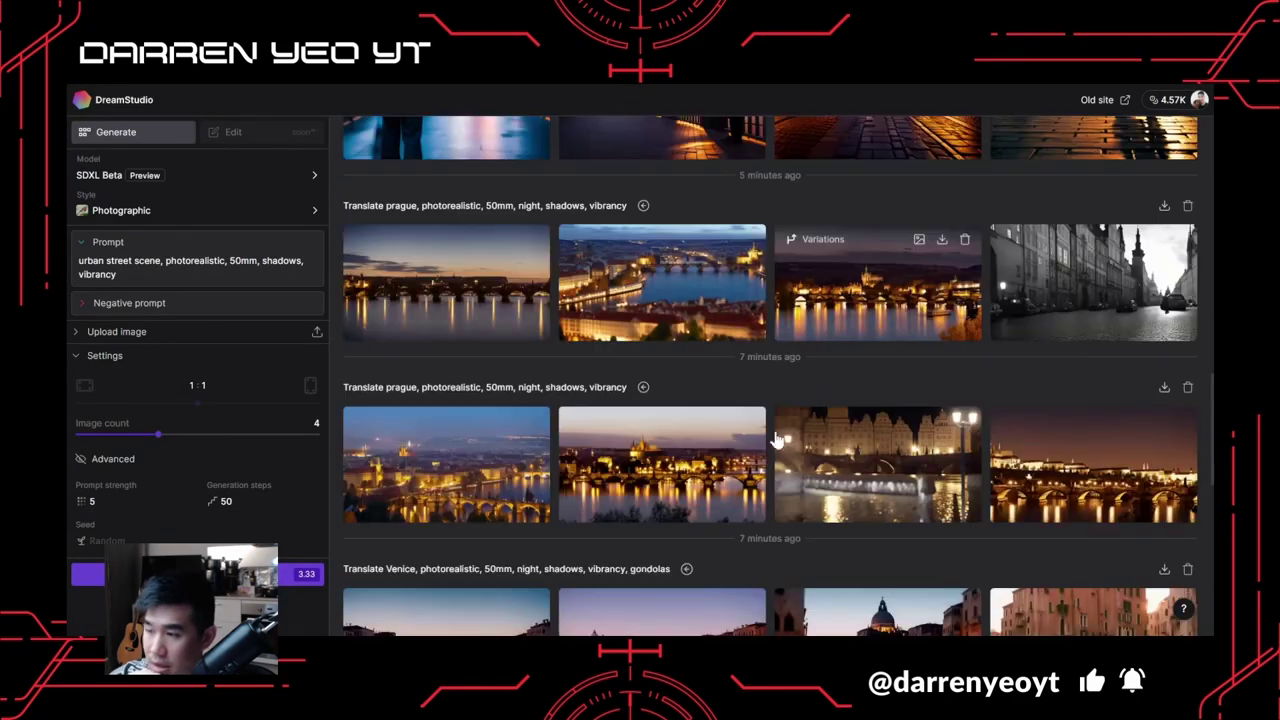
scroll(742, 432, down, 6)
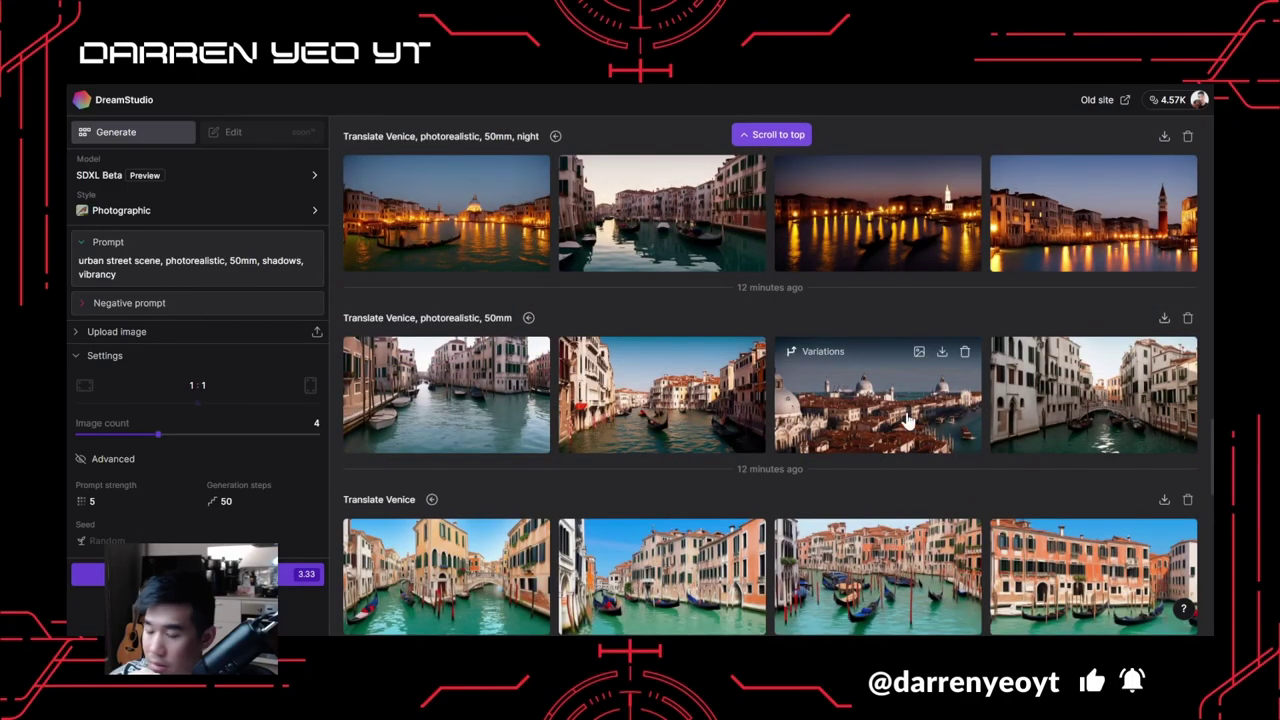
scroll(773, 580, down, 4)
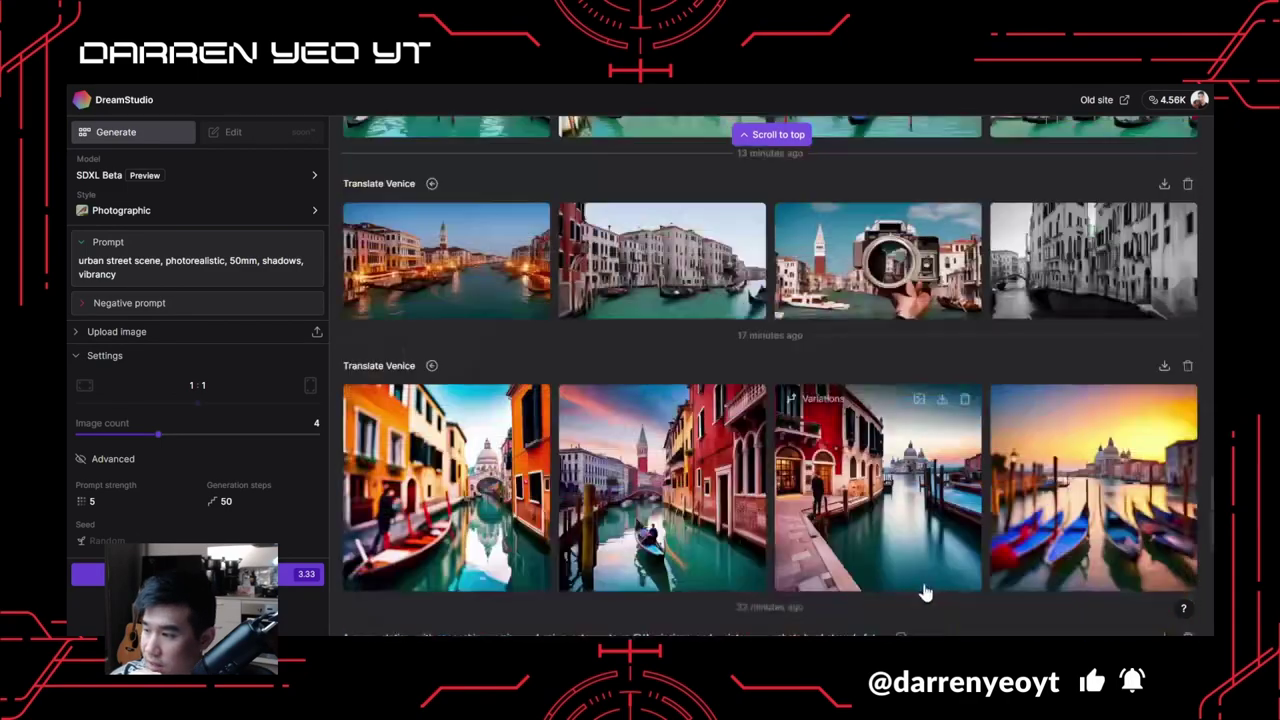
scroll(845, 548, down, 2)
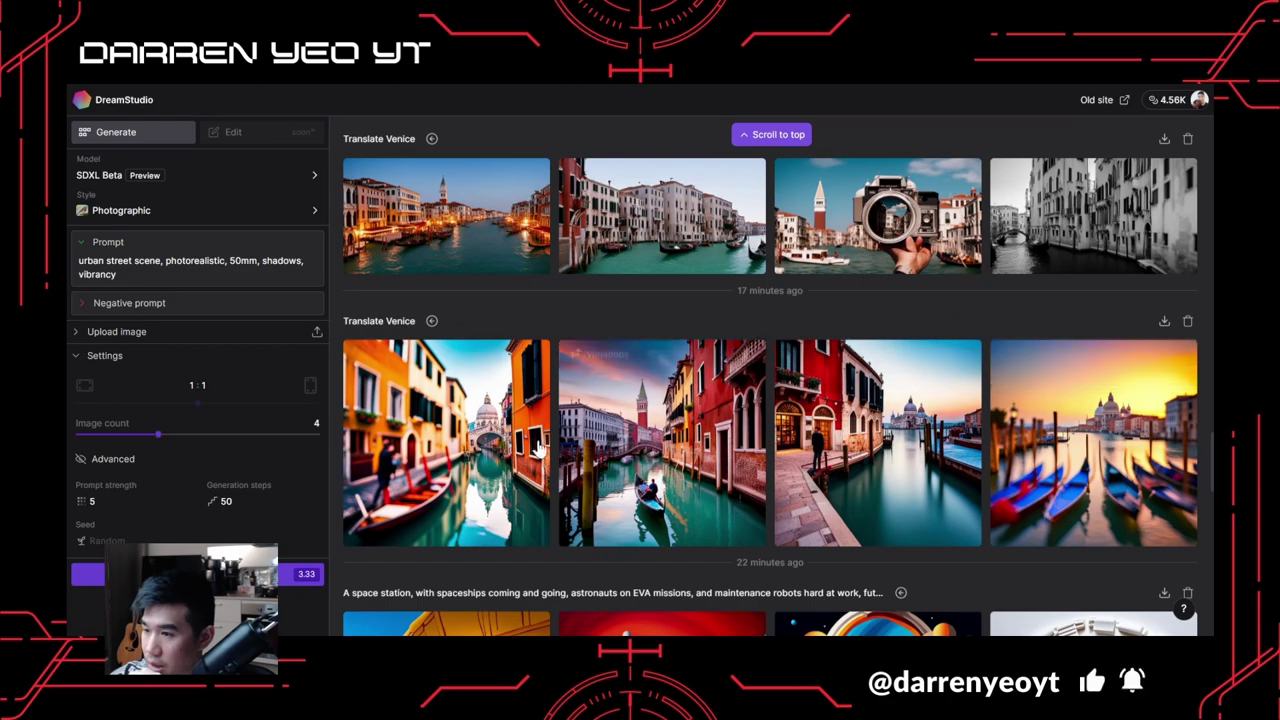
scroll(1025, 440, down, 3)
scroll(738, 408, up, 3)
scroll(659, 429, up, 10)
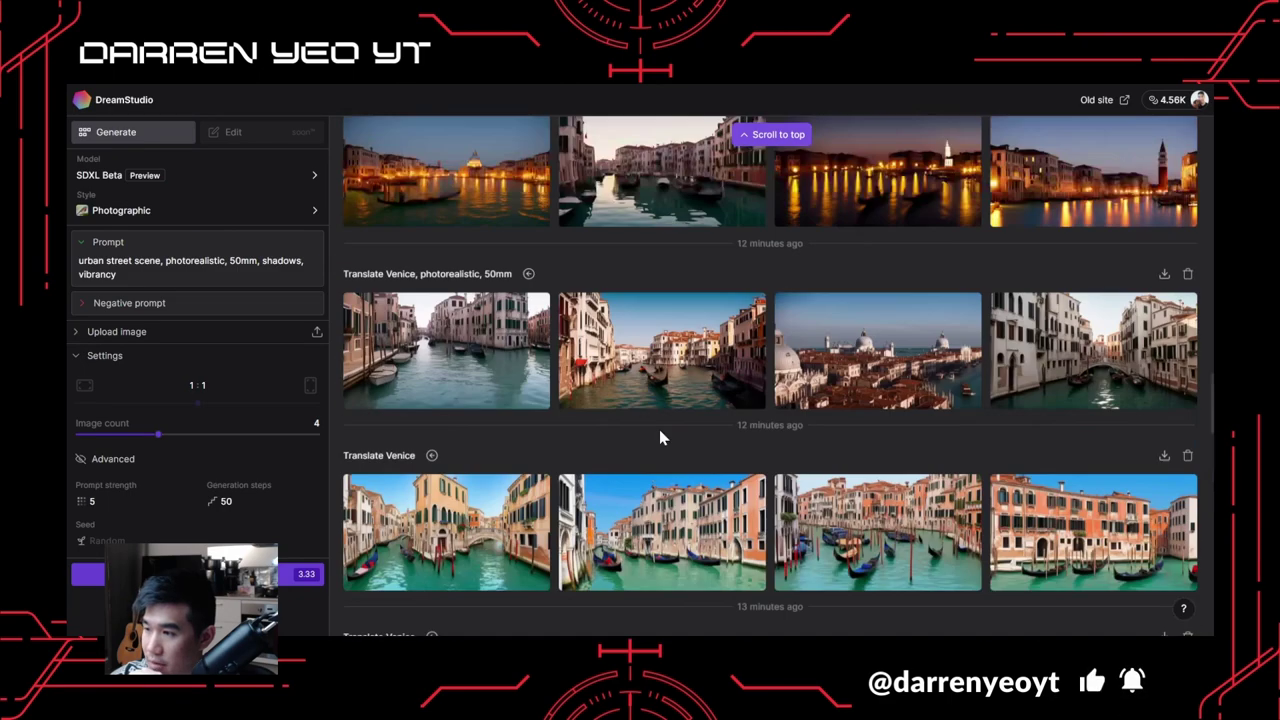
scroll(662, 438, up, 10)
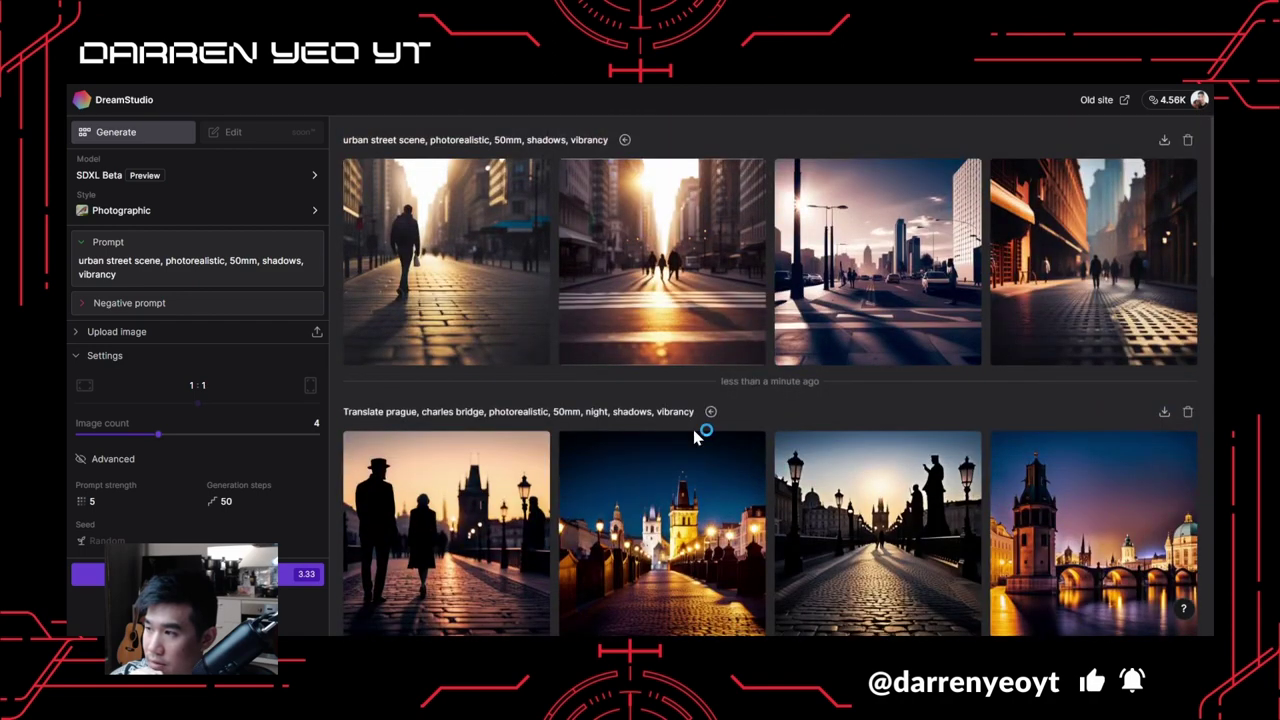
Examine the urban street image with the skyline, street lamps and long shadows enlarged.
click(892, 302)
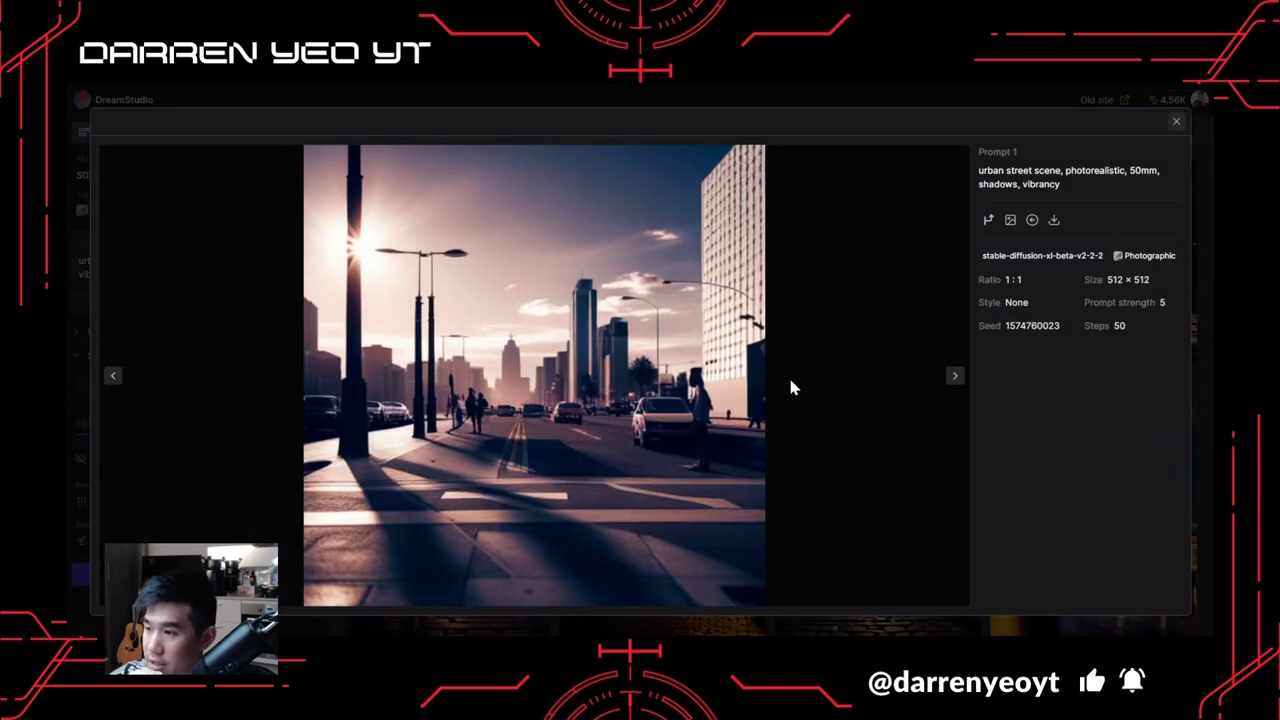
click(1175, 123)
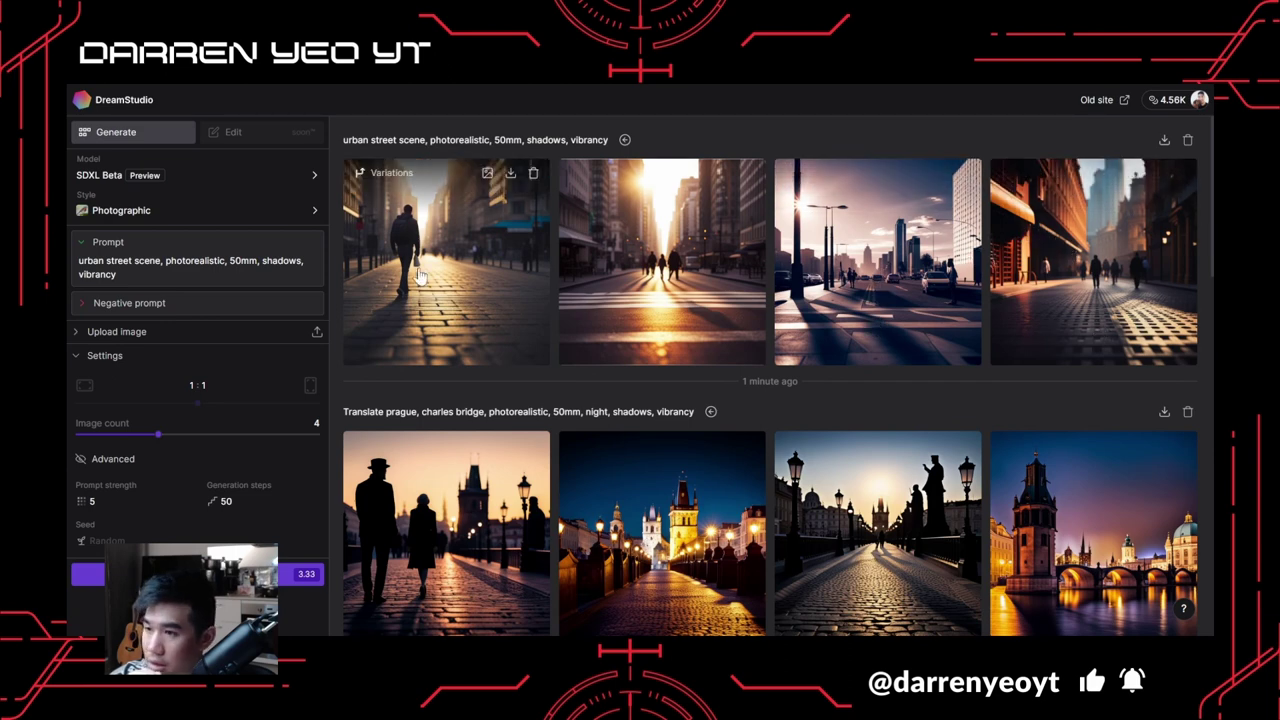
click(880, 292)
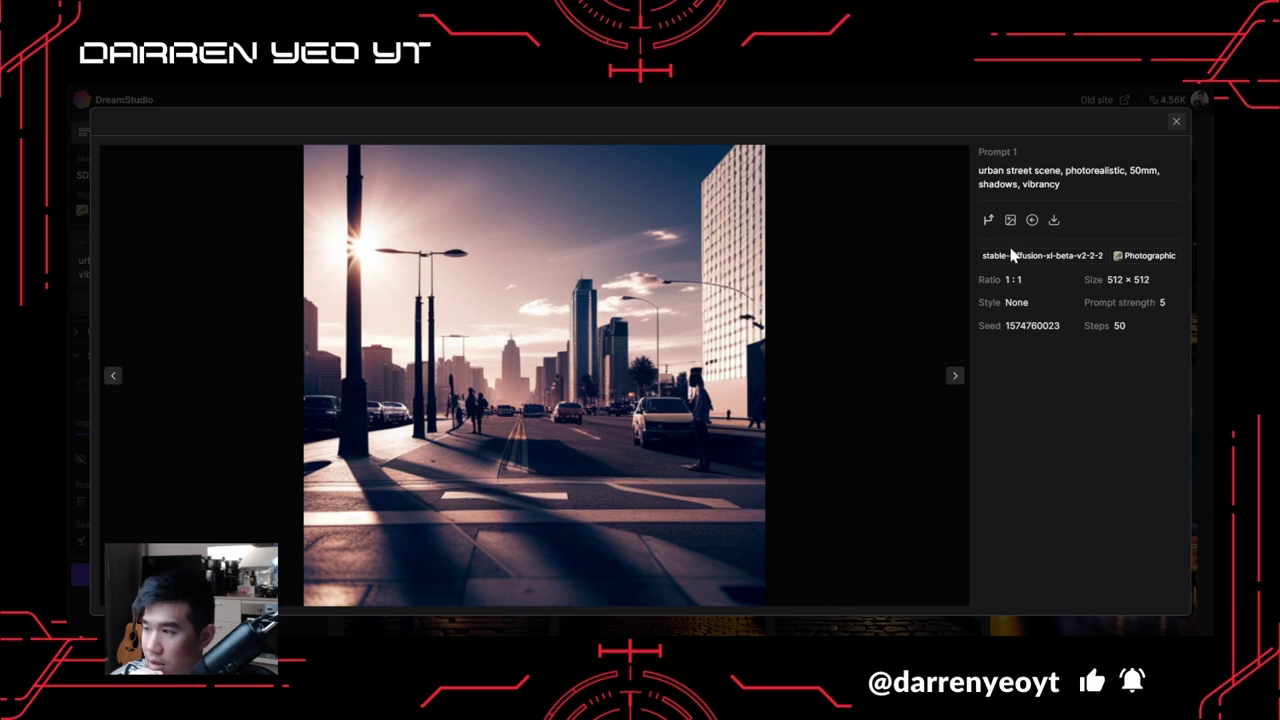
click(1176, 121)
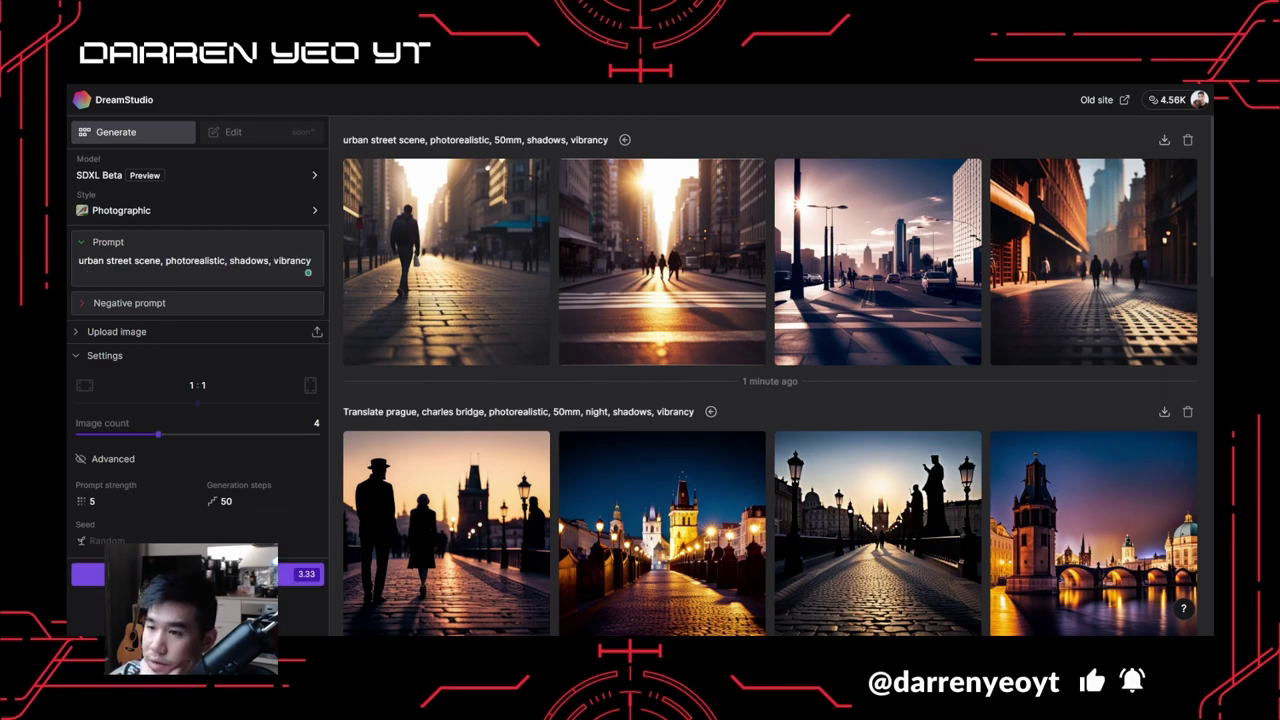
Generate four images with "50mm," removed from the urban street prompt and review the preceding street and Charles Bridge batches.
key(ctrl+Return)
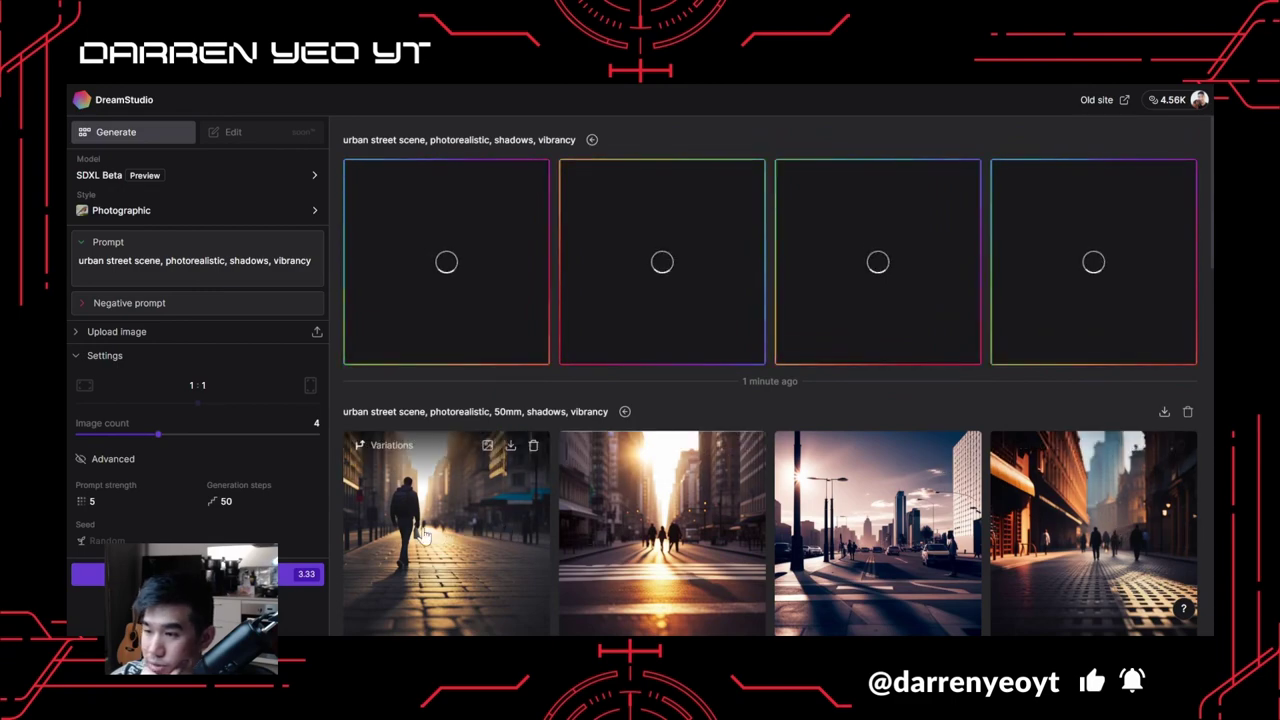
scroll(550, 513, down, 4)
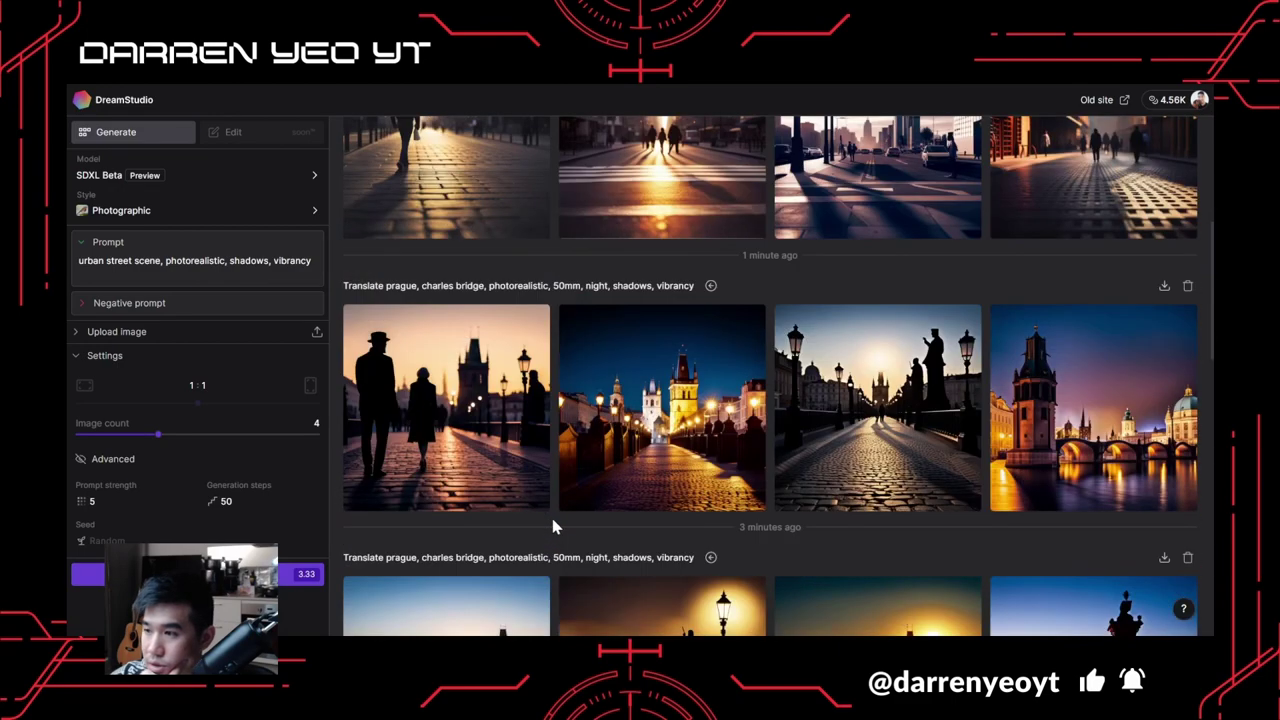
scroll(577, 520, up, 3)
scroll(577, 520, down, 4)
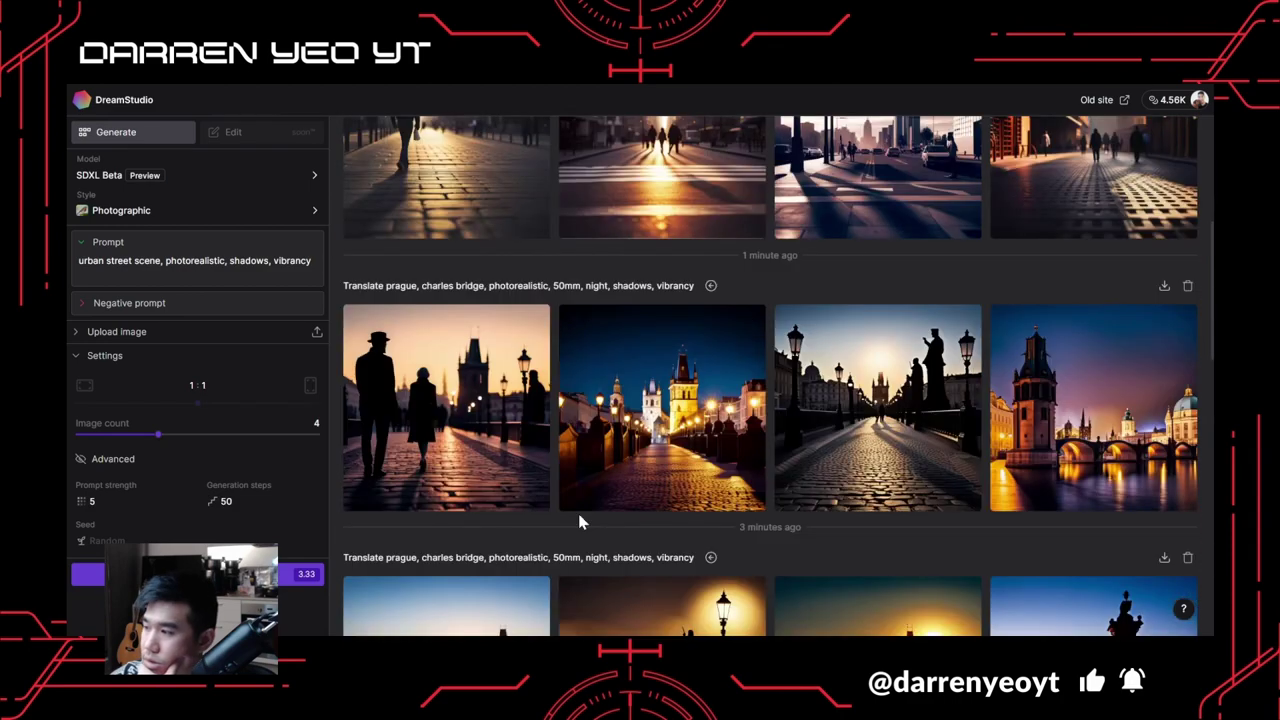
scroll(580, 520, up, 4)
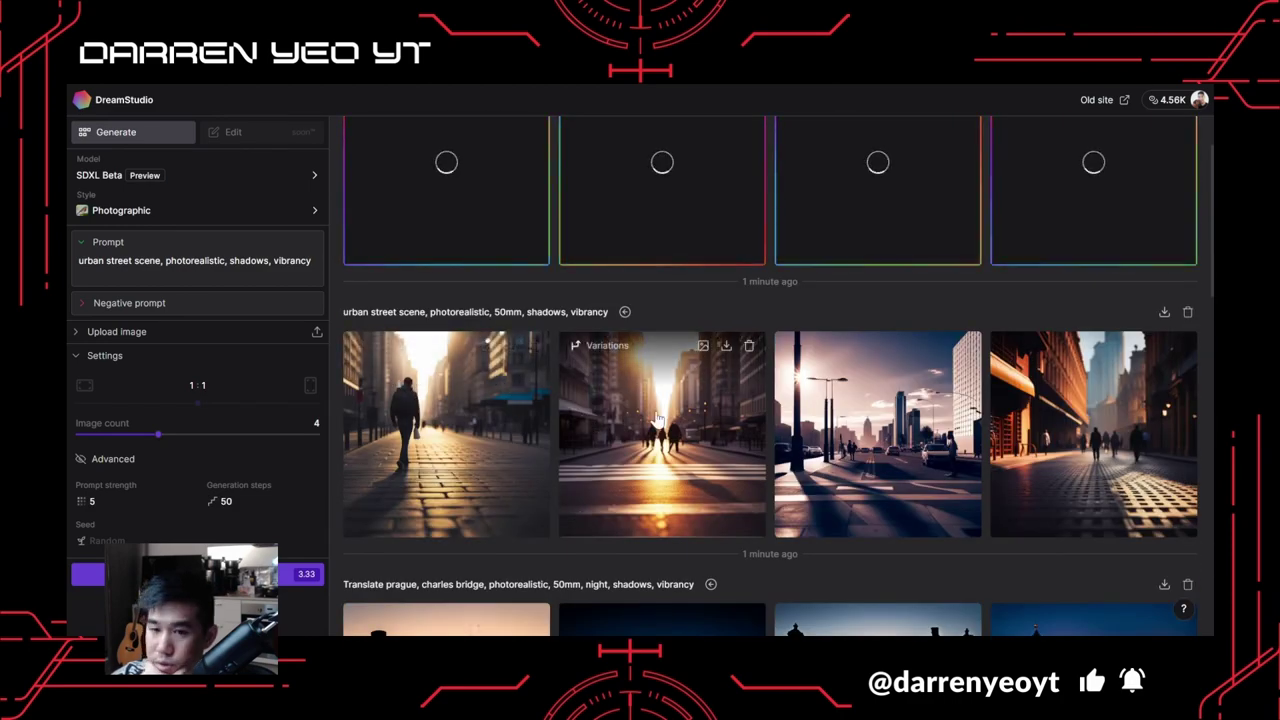
Look back through the history of Prague, Venice, space station and Machu Picchu batches.
scroll(722, 425, down, 15)
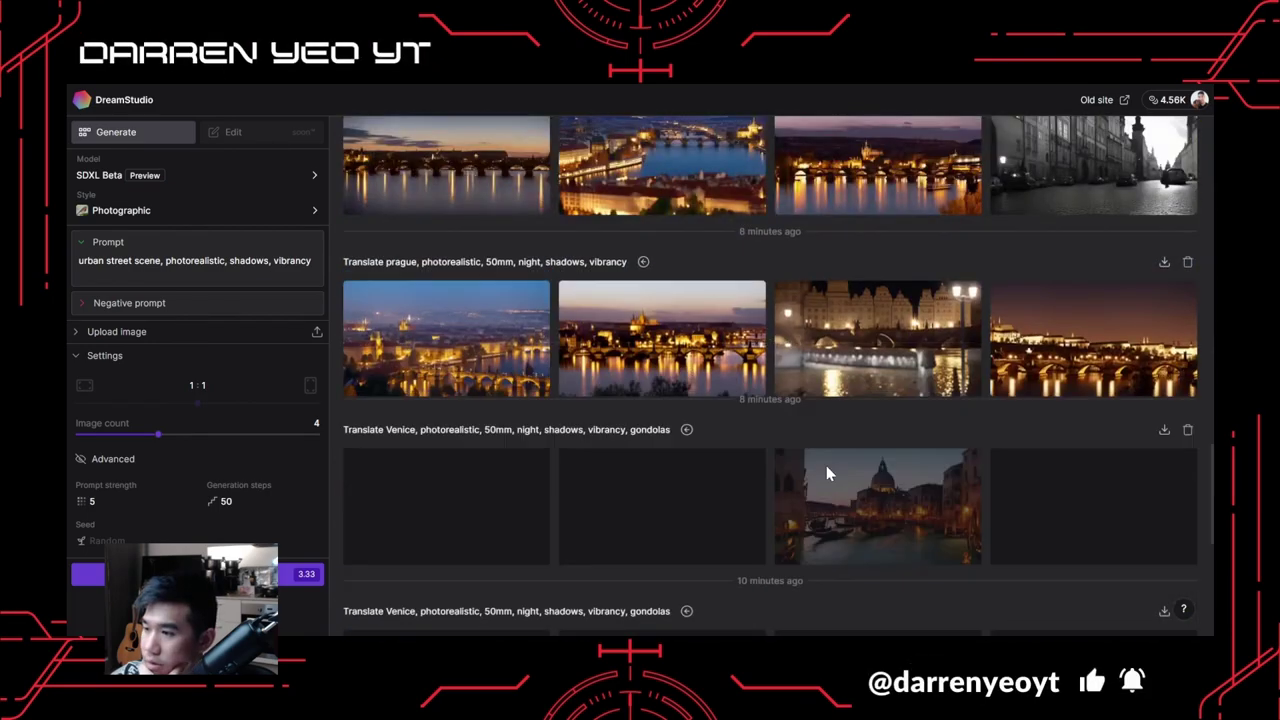
scroll(810, 453, down, 10)
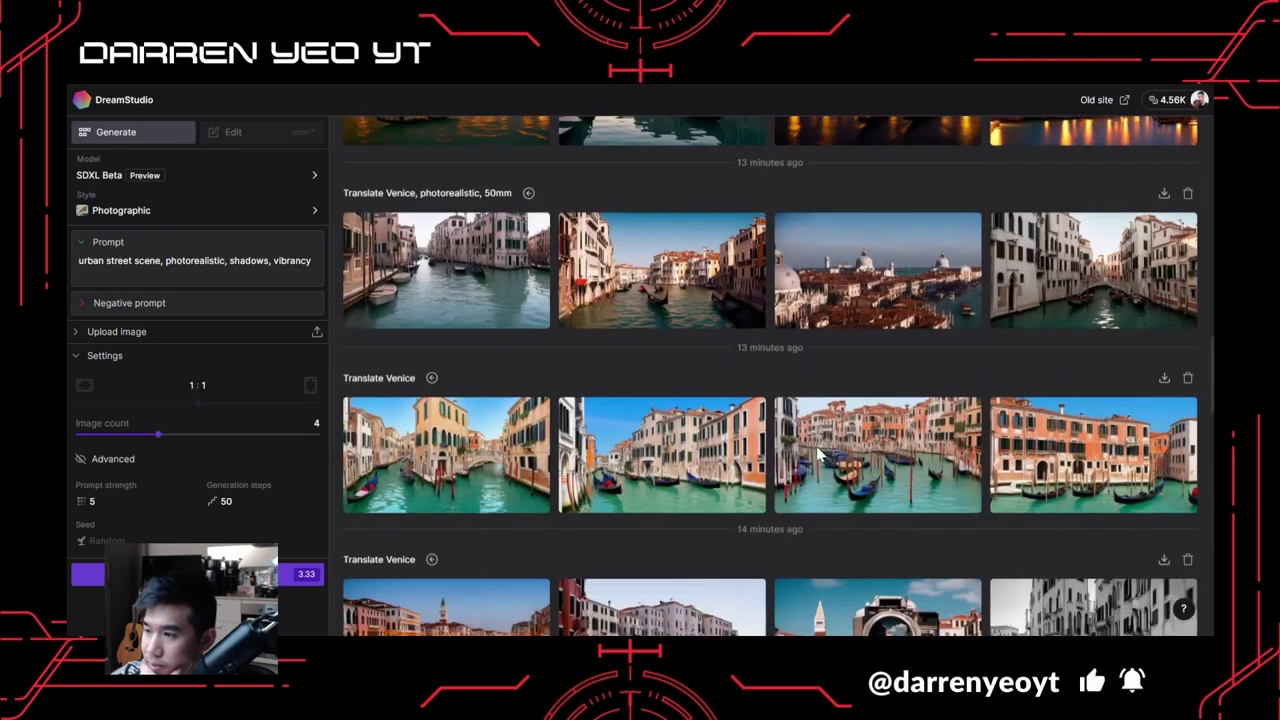
scroll(800, 458, down, 10)
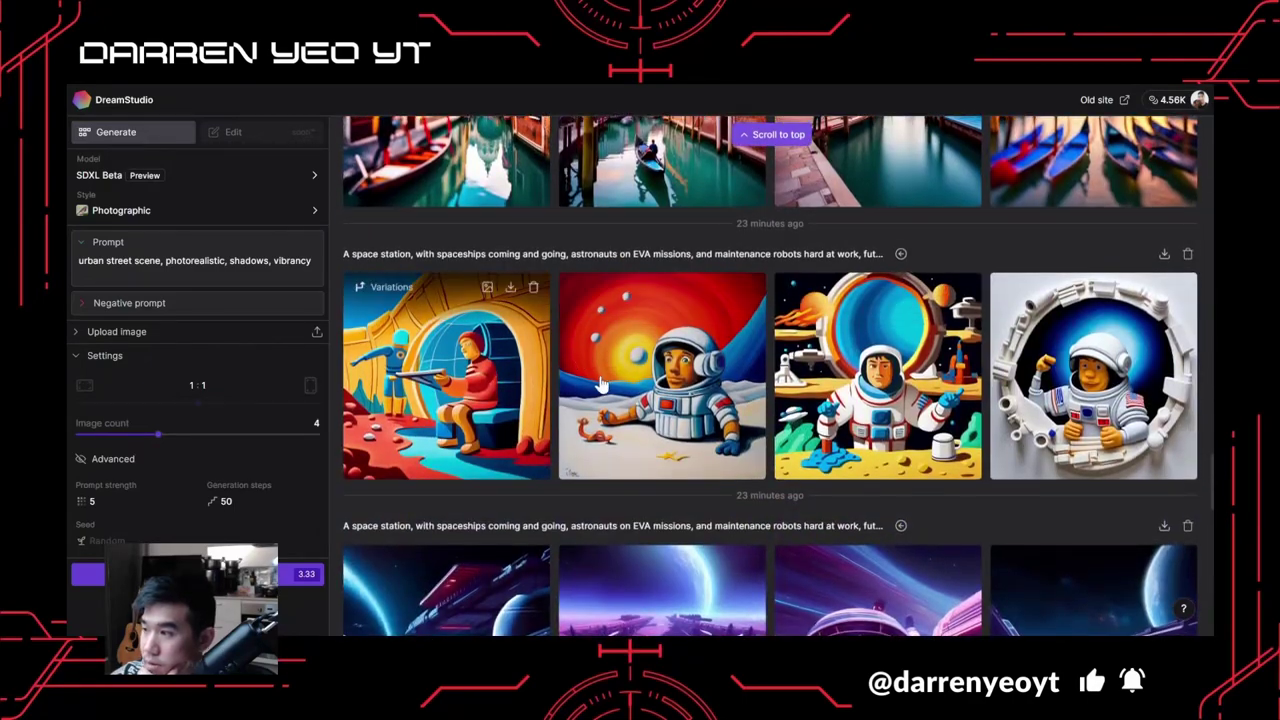
scroll(603, 390, down, 2)
scroll(605, 390, down, 10)
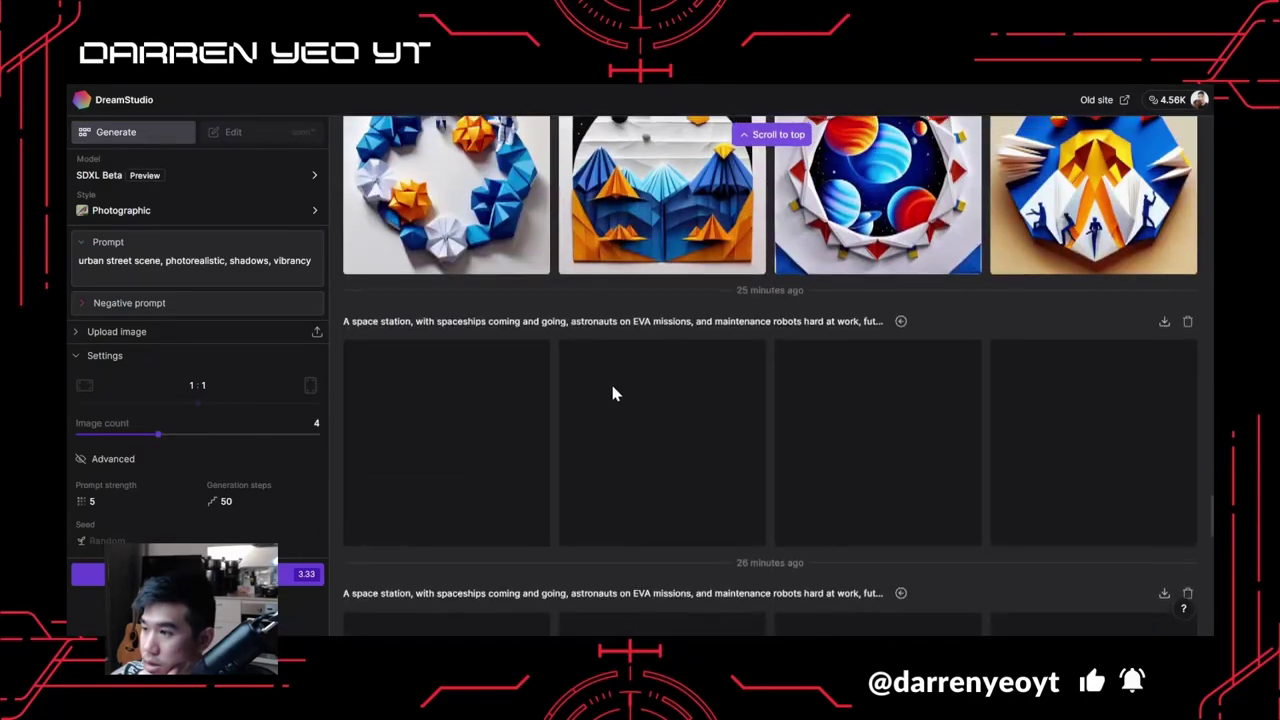
scroll(620, 385, down, 5)
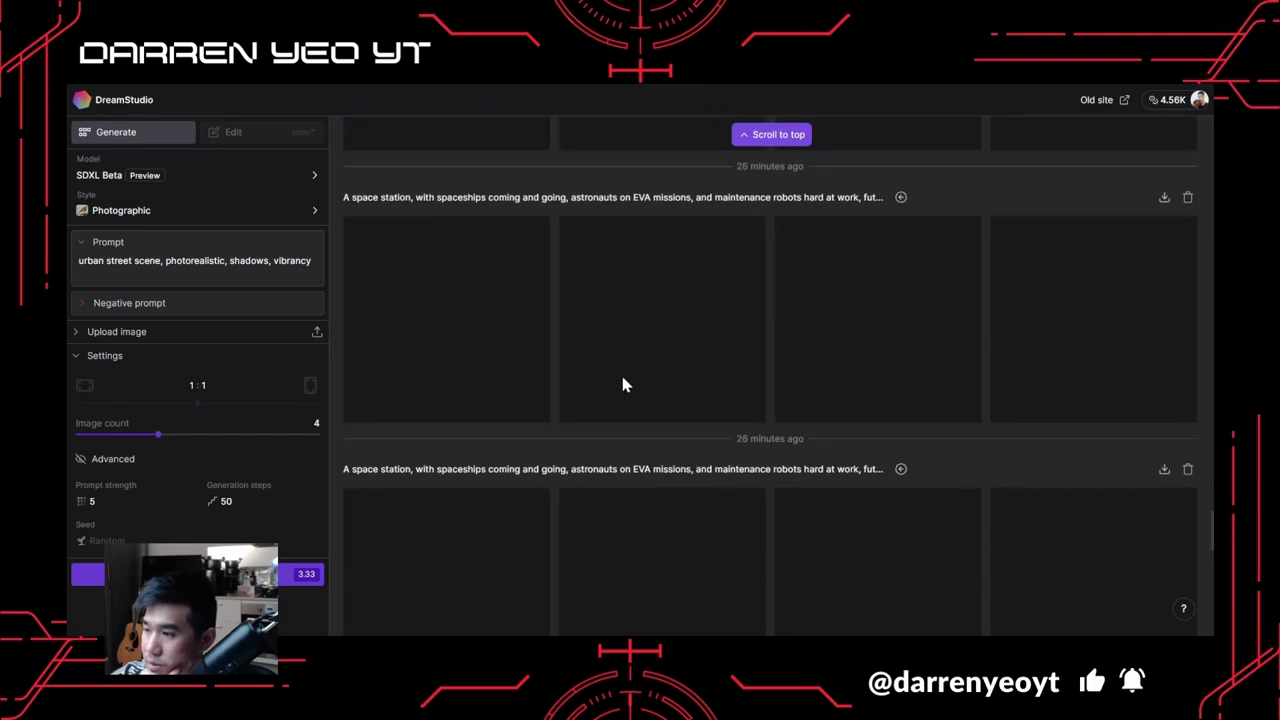
scroll(630, 385, down, 10)
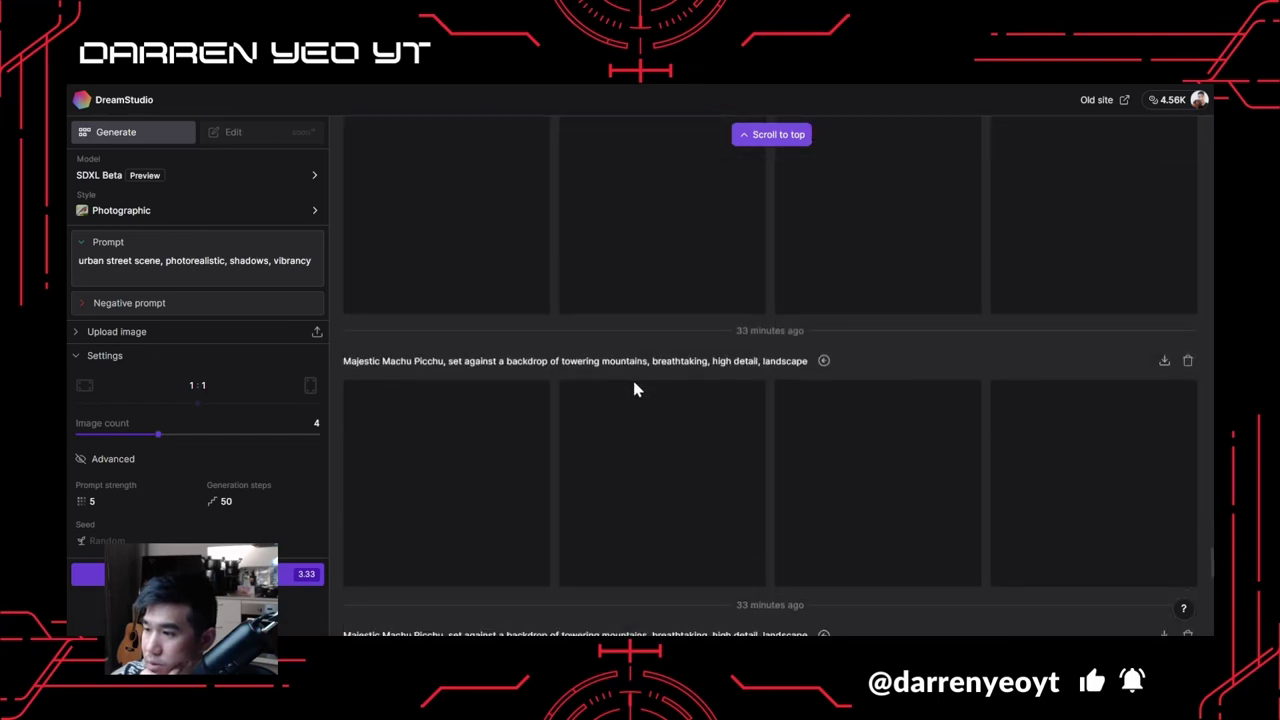
scroll(634, 389, down, 10)
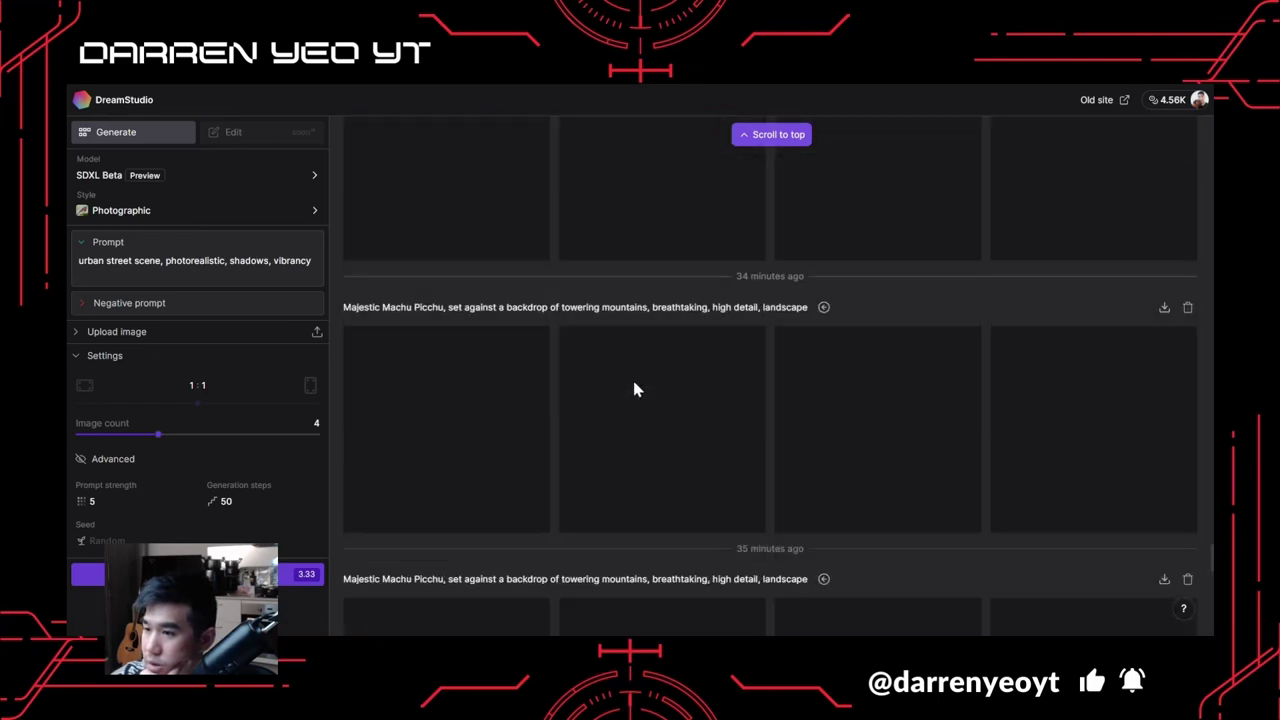
Look back through the generation history, past the Princess Mononoke and bearded man results, to the fantasy castle generations.
scroll(634, 389, down, 10)
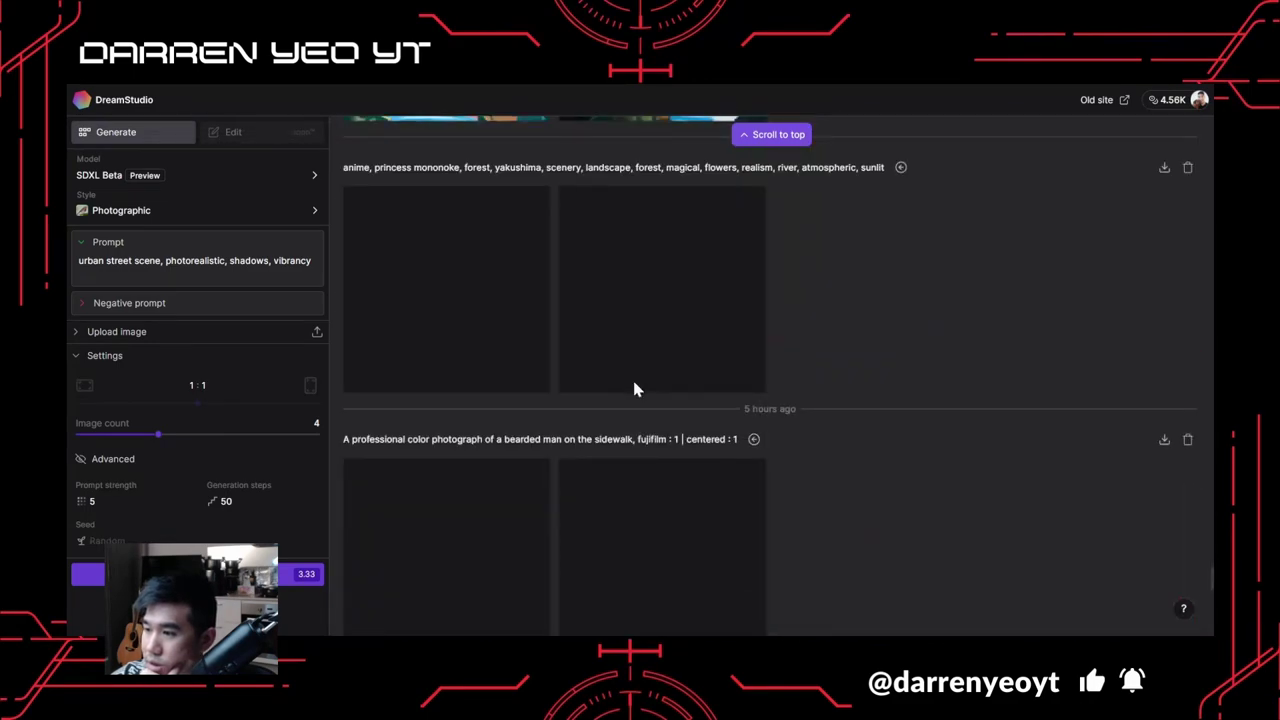
scroll(517, 256, up, 1)
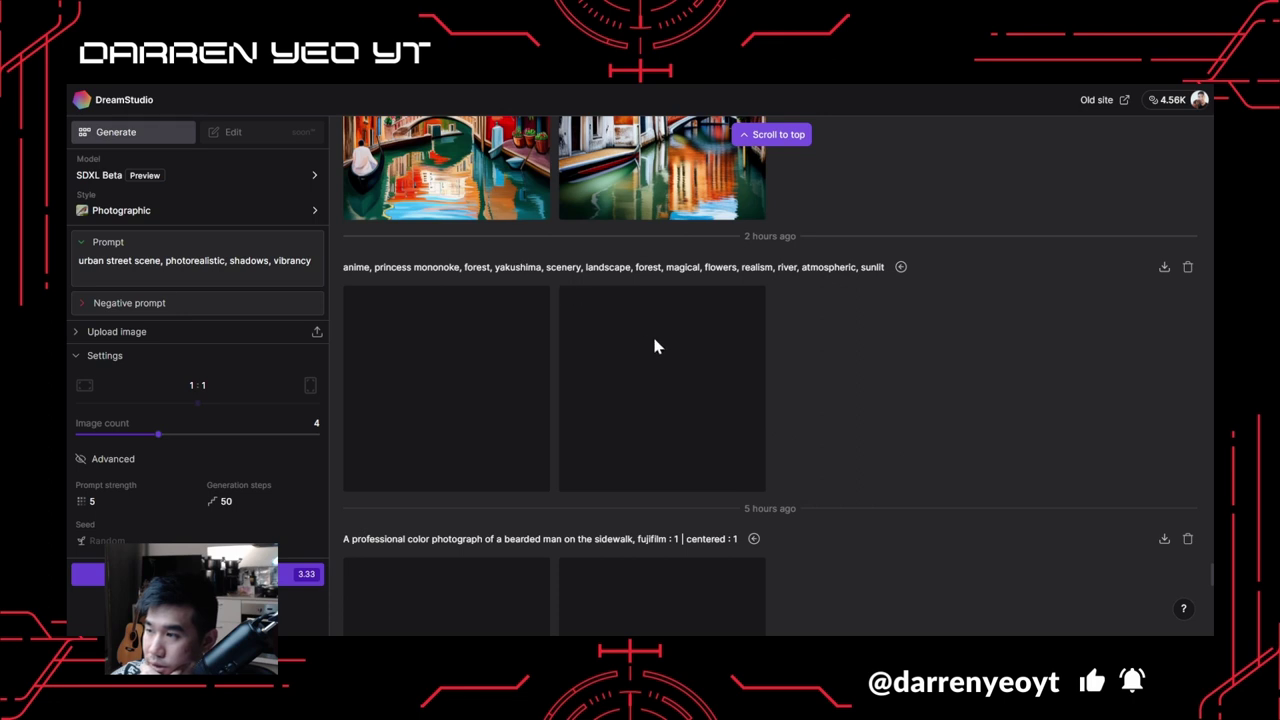
scroll(660, 420, down, 1)
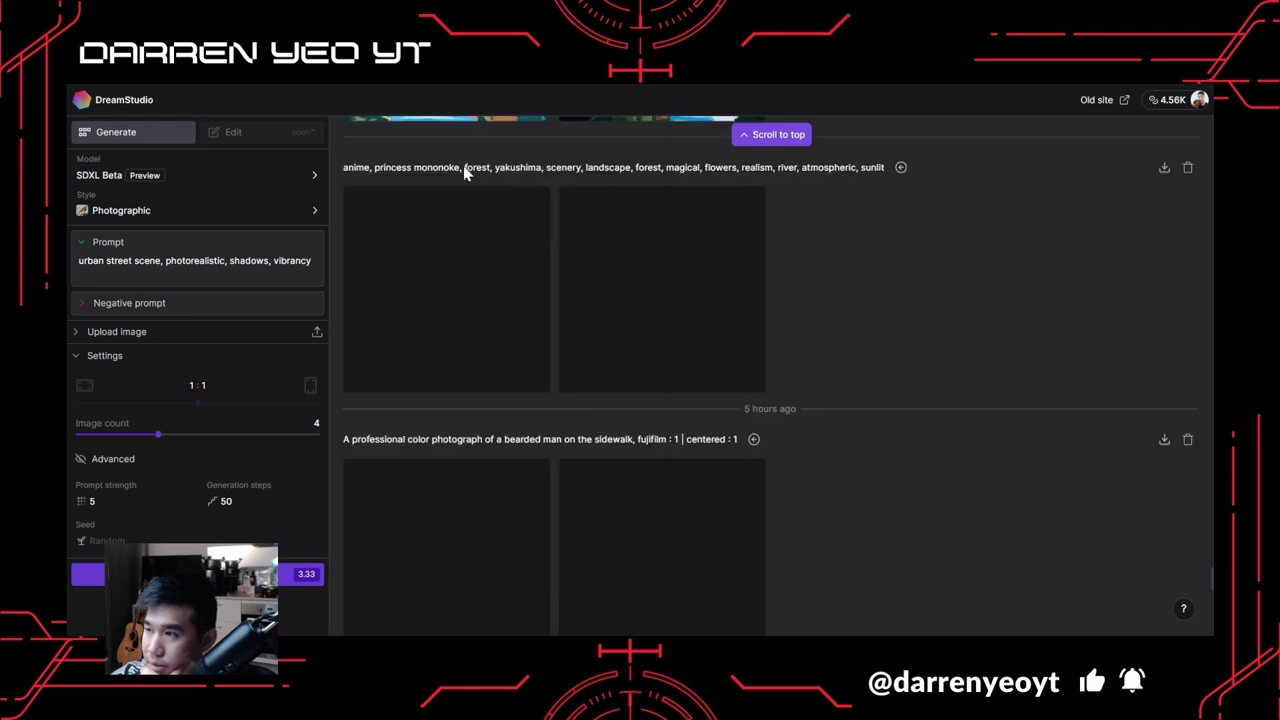
scroll(500, 340, down, 1)
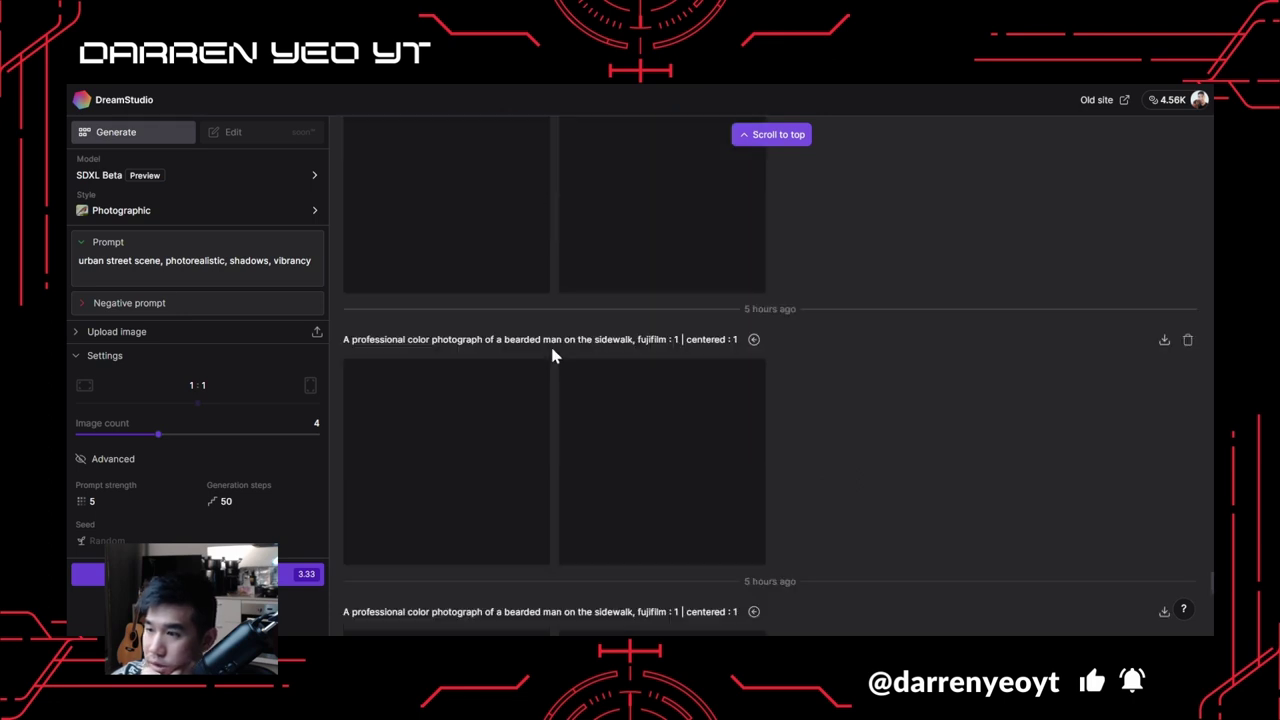
scroll(551, 351, up, 4)
scroll(641, 360, down, 3)
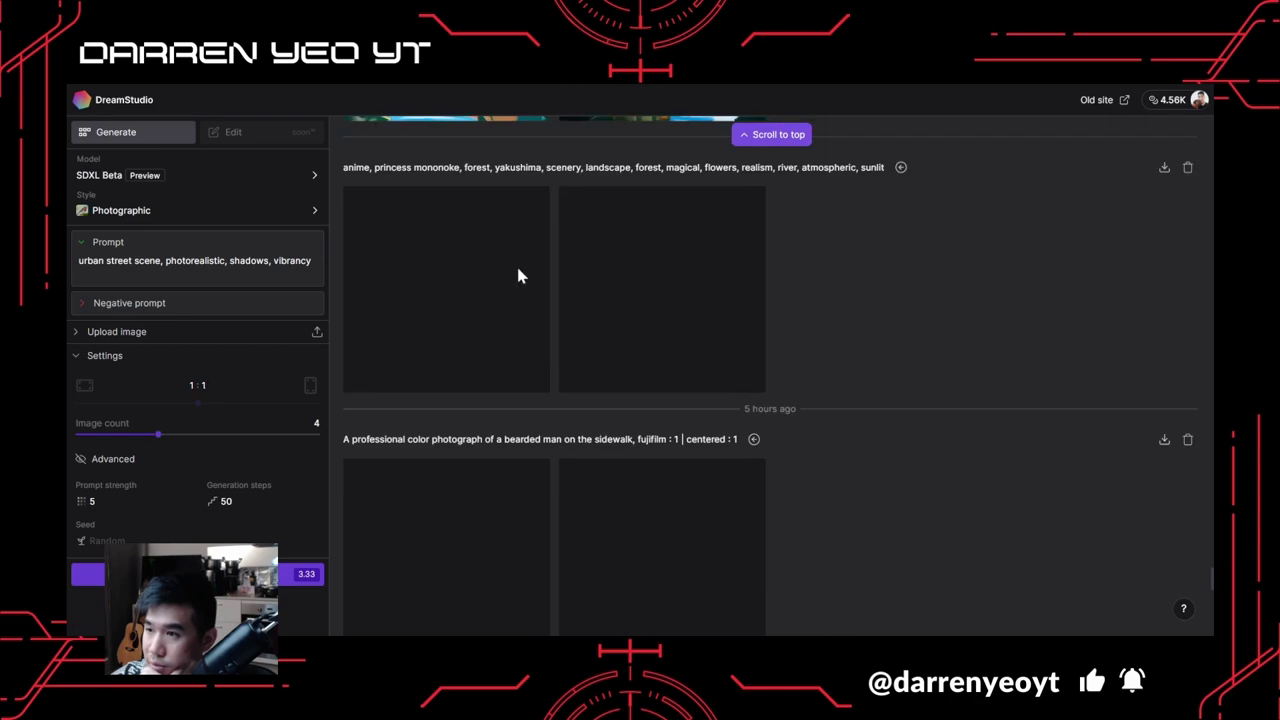
scroll(517, 274, up, 4)
scroll(608, 337, down, 5)
scroll(676, 360, down, 9)
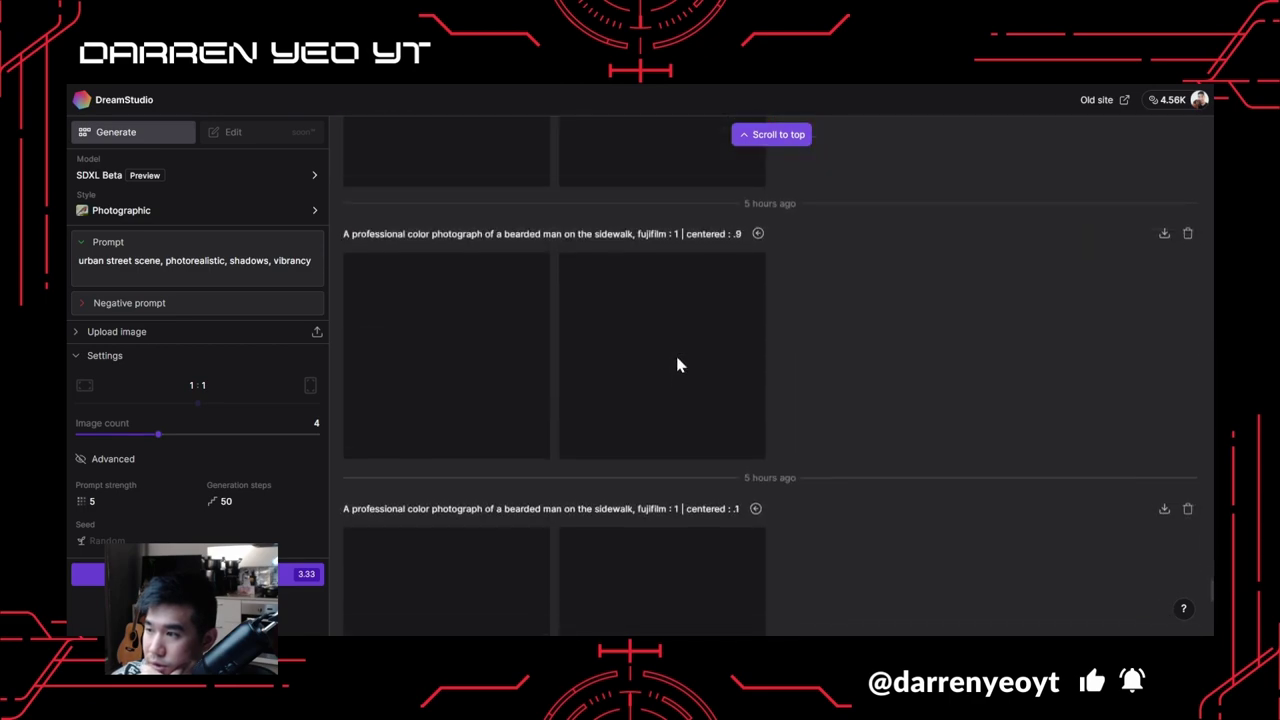
scroll(666, 357, up, 5)
scroll(666, 355, up, 2)
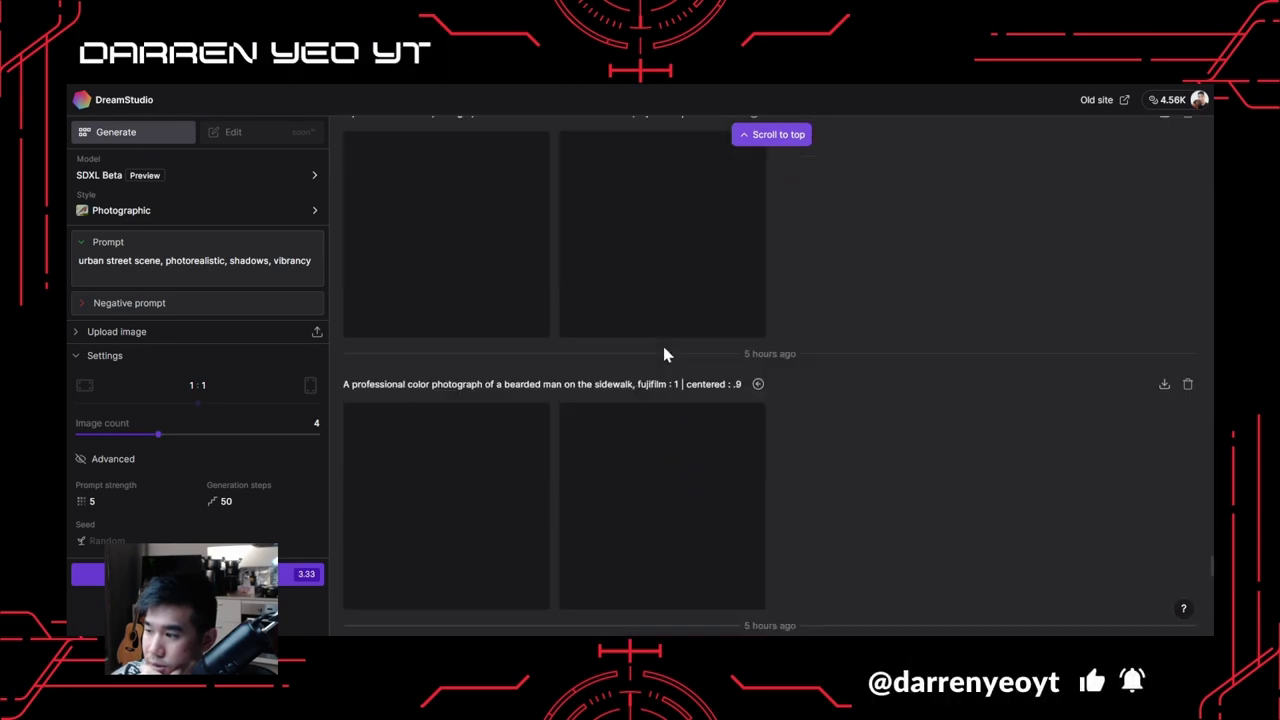
scroll(663, 351, down, 4)
scroll(657, 352, up, 1)
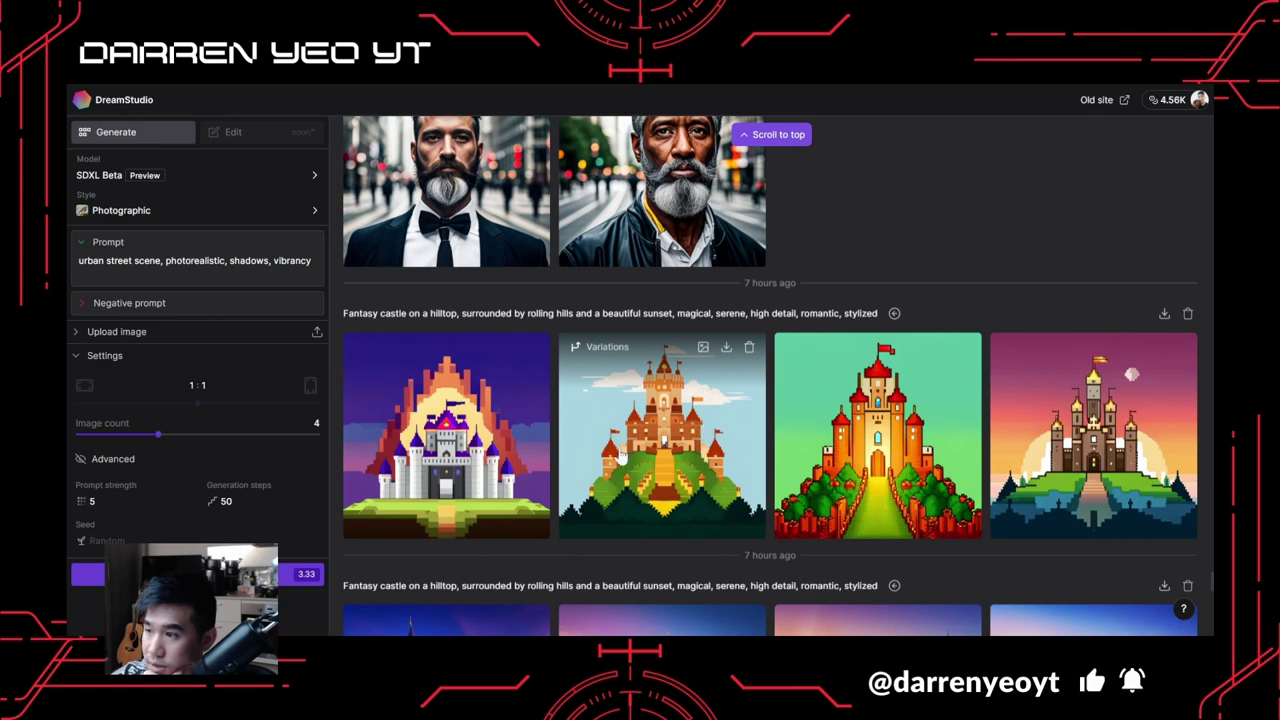
Compare the pixel-art and photographic fantasy castle sets and view the generation details of the castle under the blue-purple sunset sky.
scroll(885, 470, down, 2)
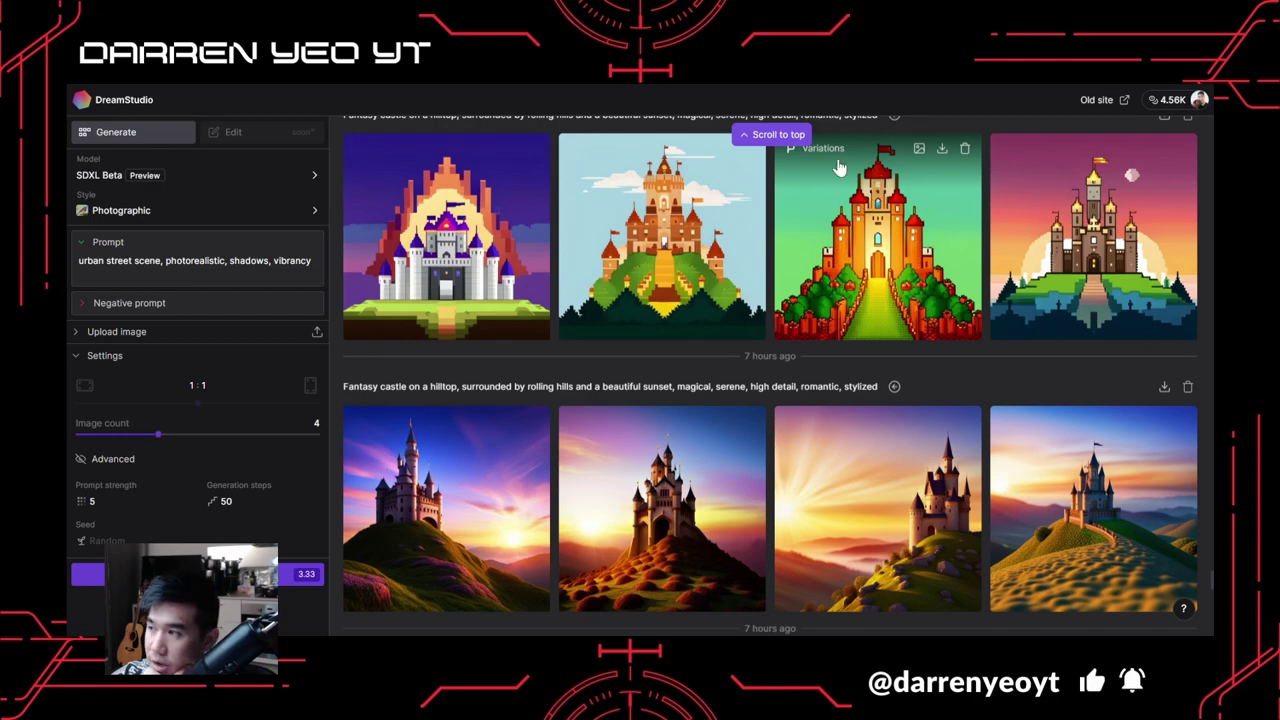
scroll(870, 257, down, 2)
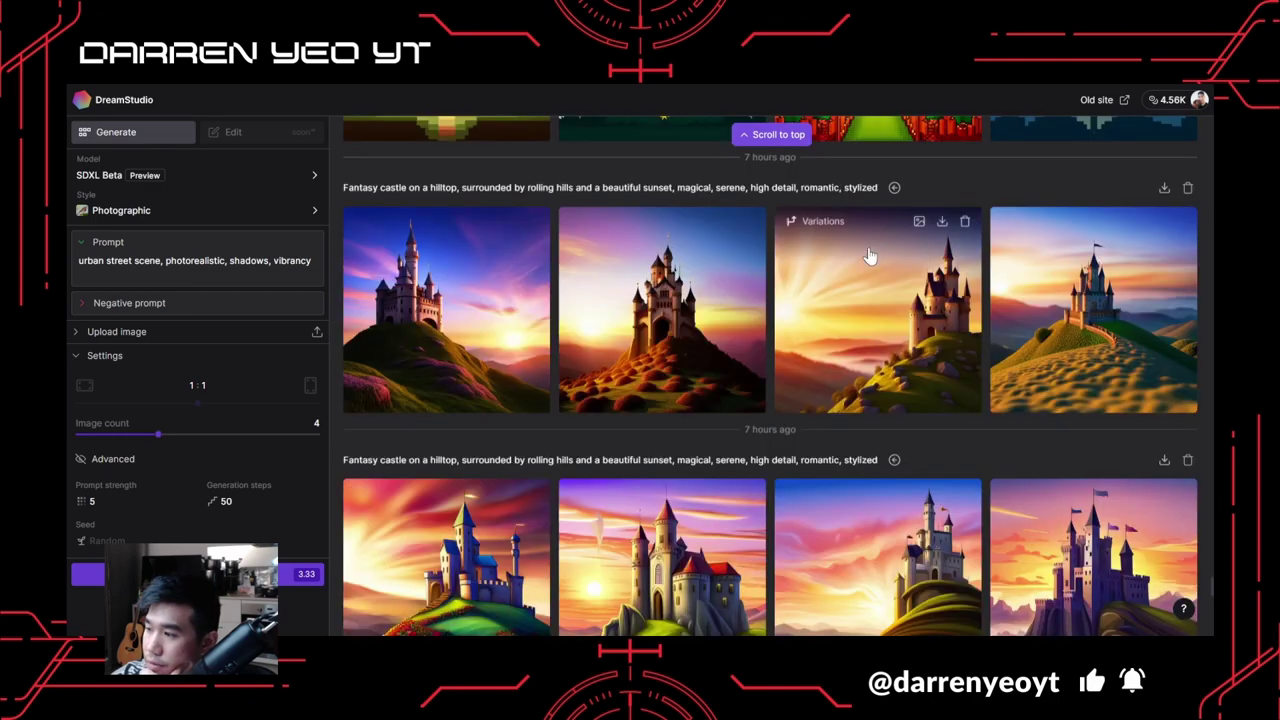
scroll(800, 265, down, 1)
scroll(786, 271, up, 1)
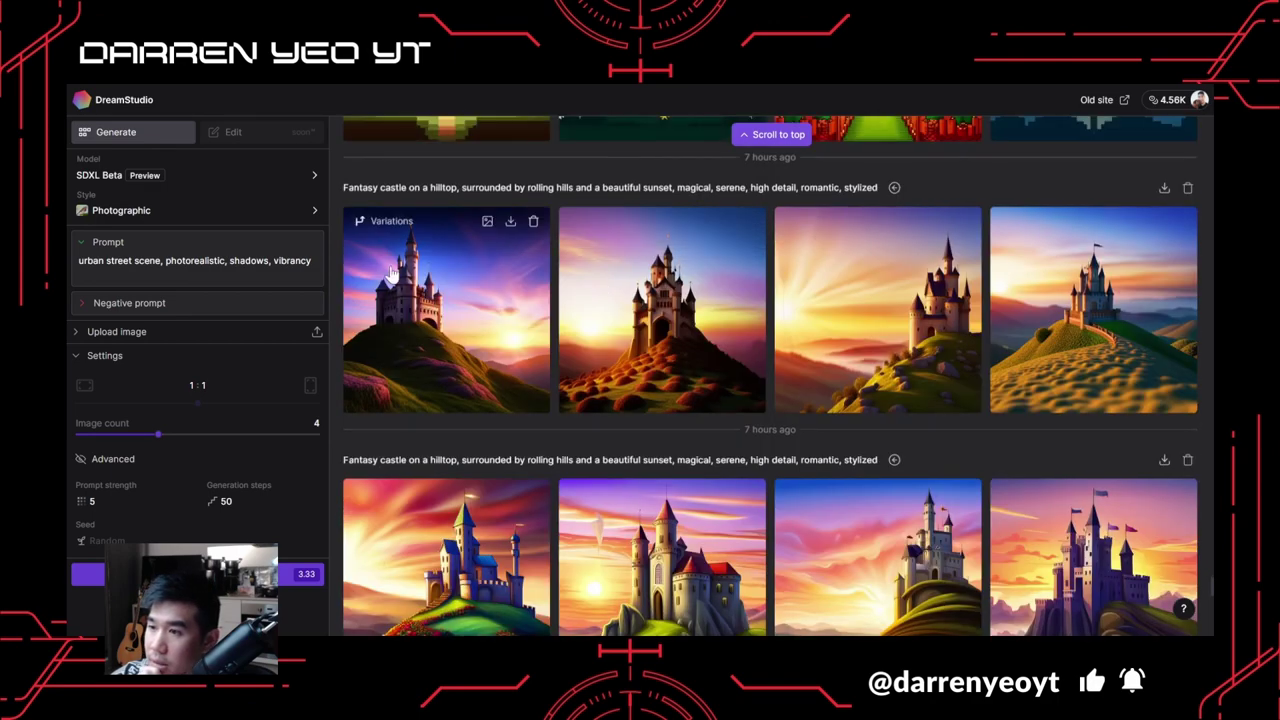
click(470, 296)
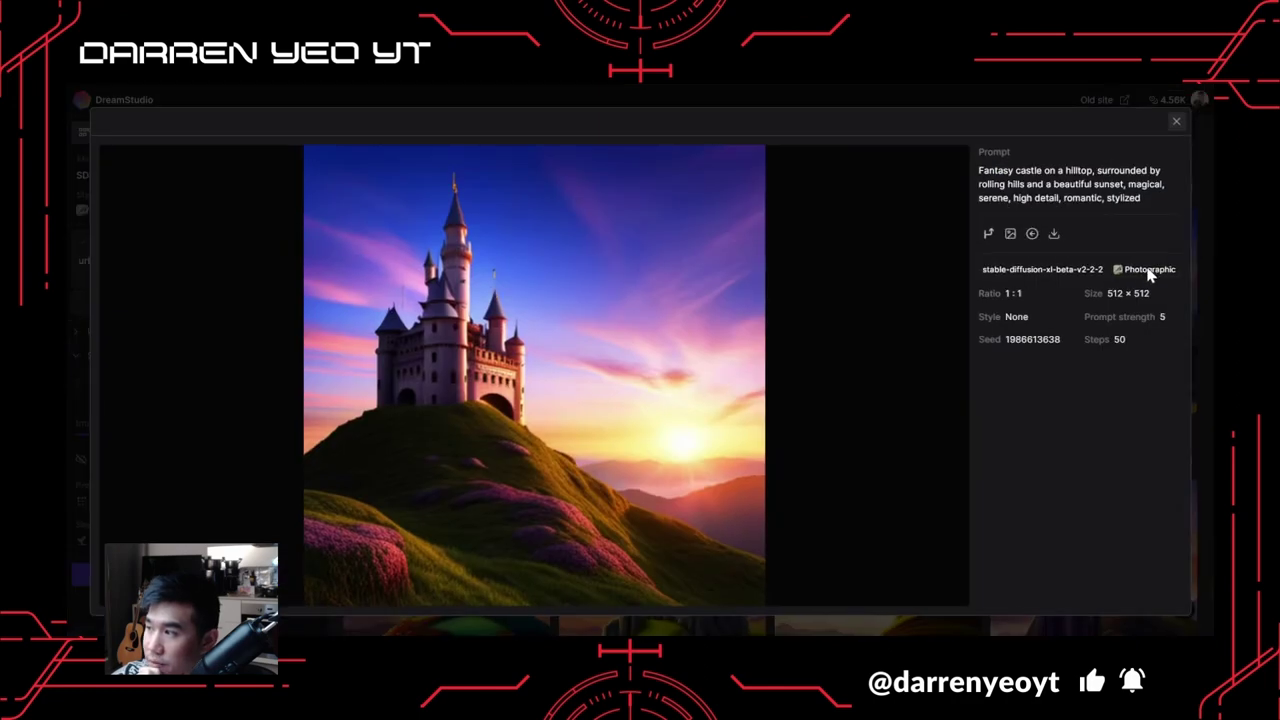
Check the generation details of the red-roofed castle in the following set and look over the remaining fantasy castle variations.
scroll(845, 272, down, 3)
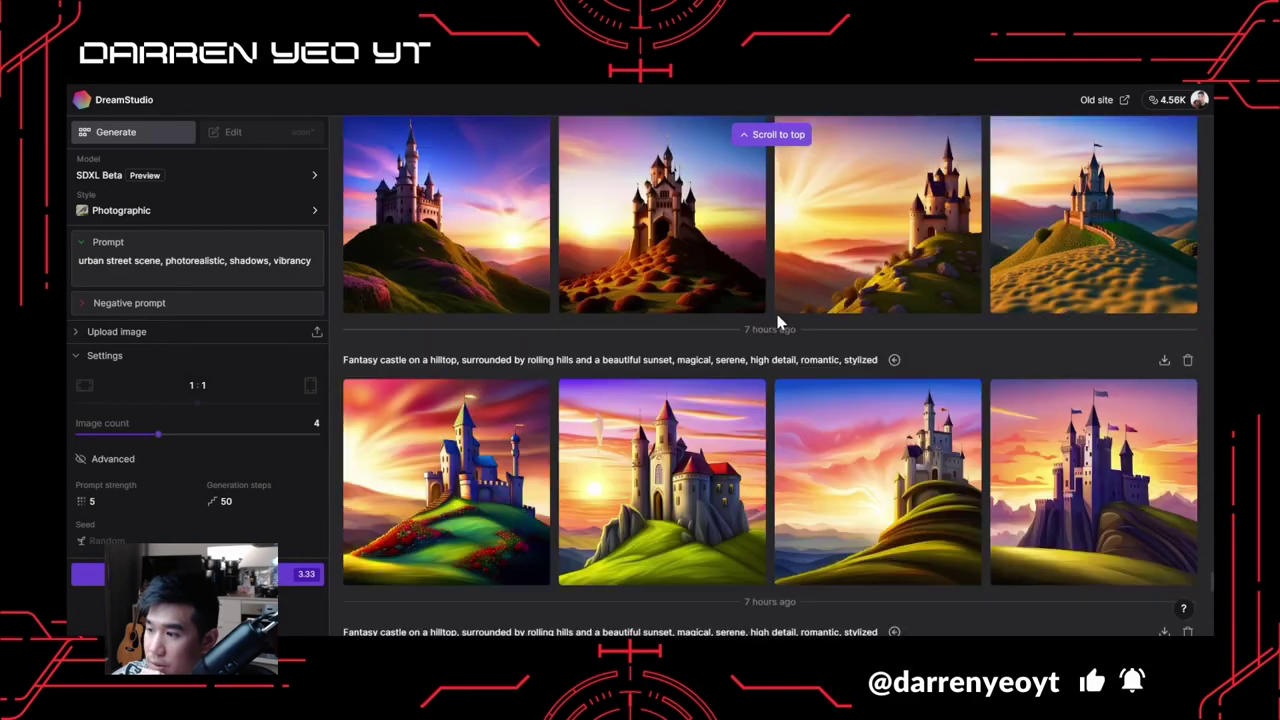
click(660, 318)
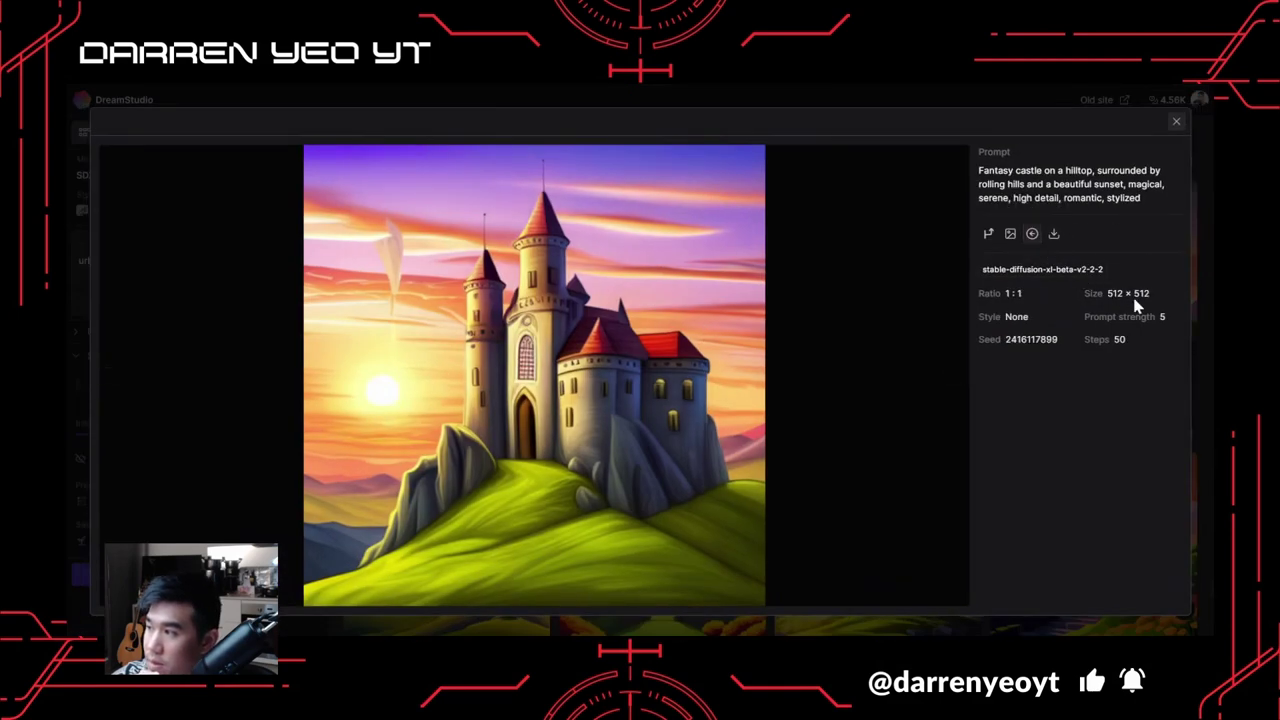
click(1175, 126)
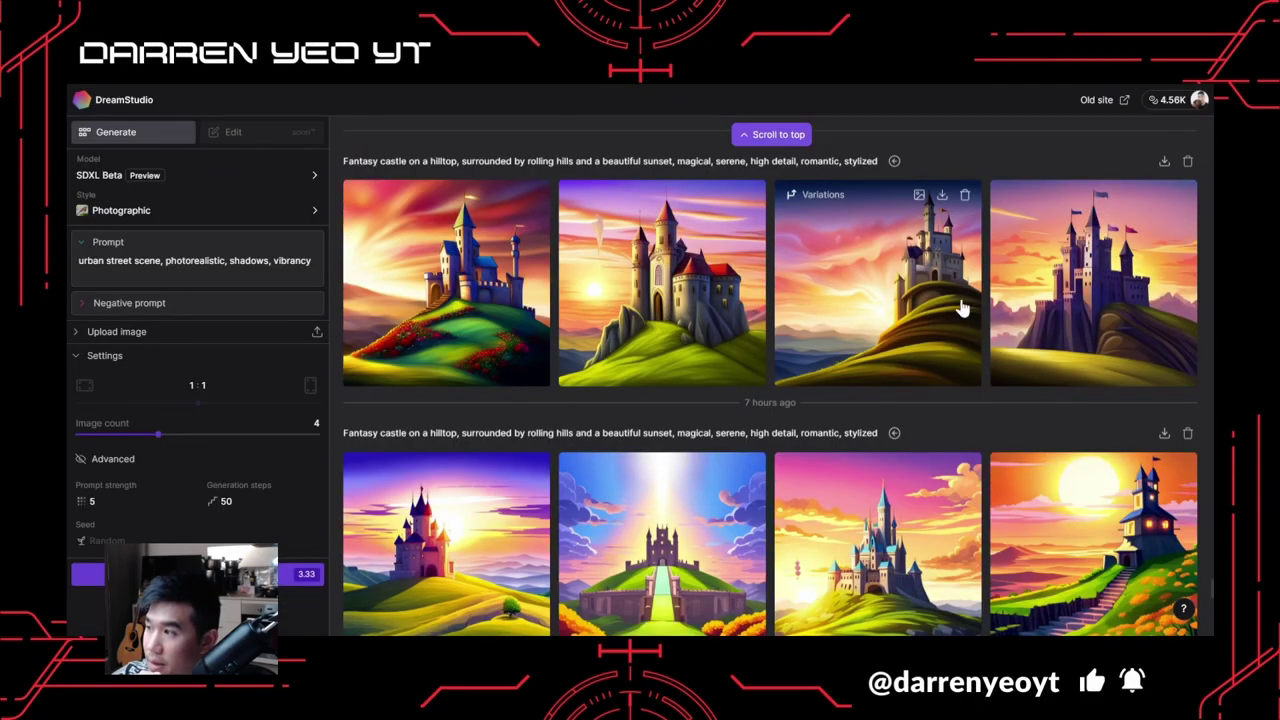
scroll(950, 372, down, 3)
scroll(925, 383, down, 5)
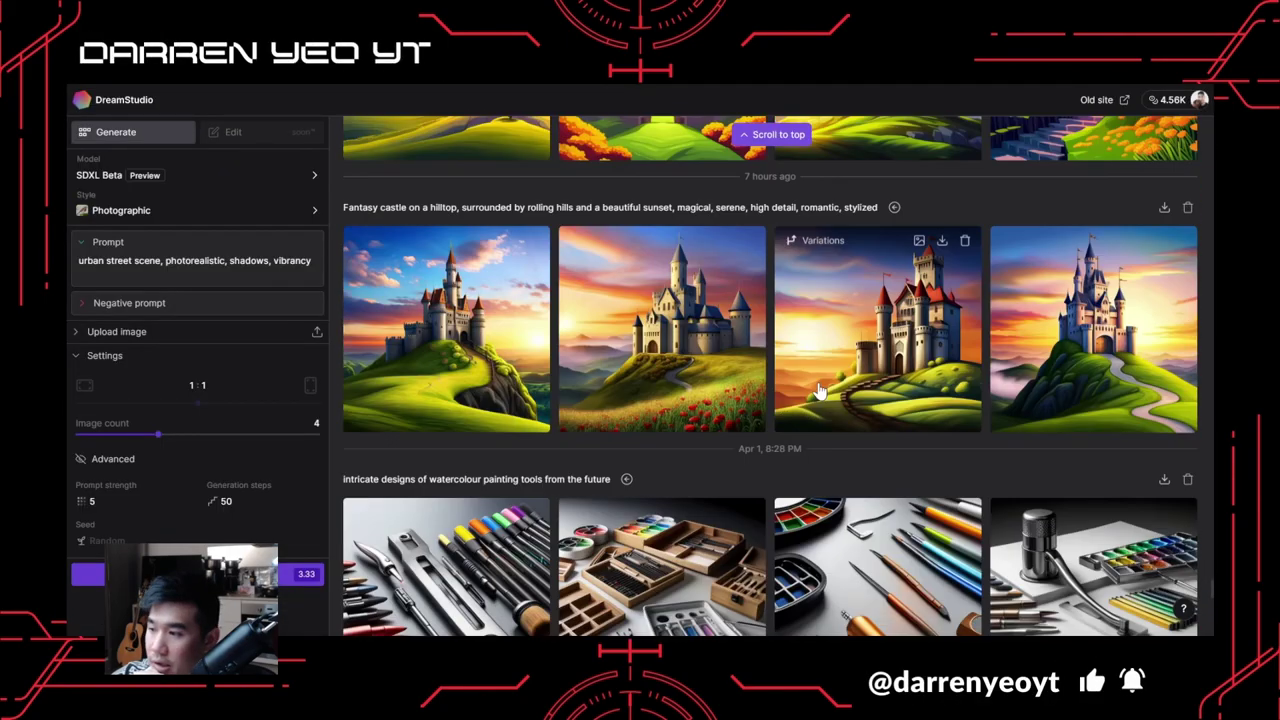
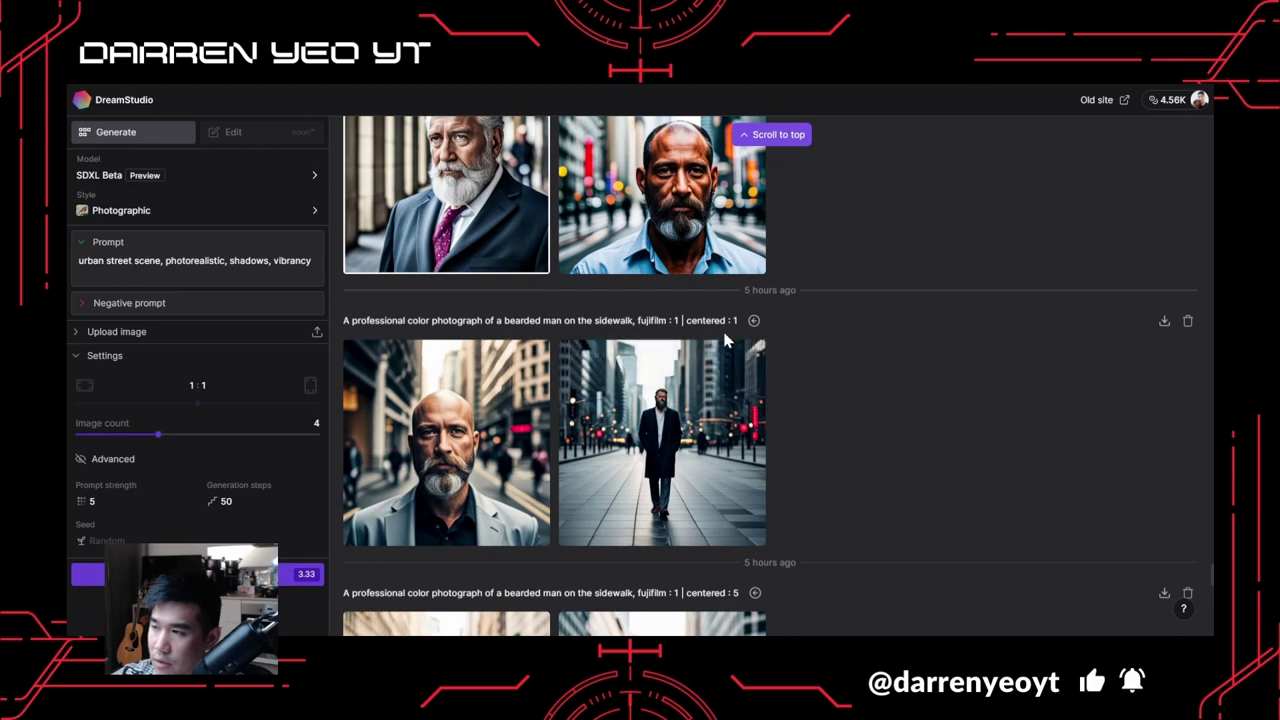
Compare the bearded man photographs generated with the "centered" prompt weight at 1, 5 and .9.
scroll(700, 358, down, 5)
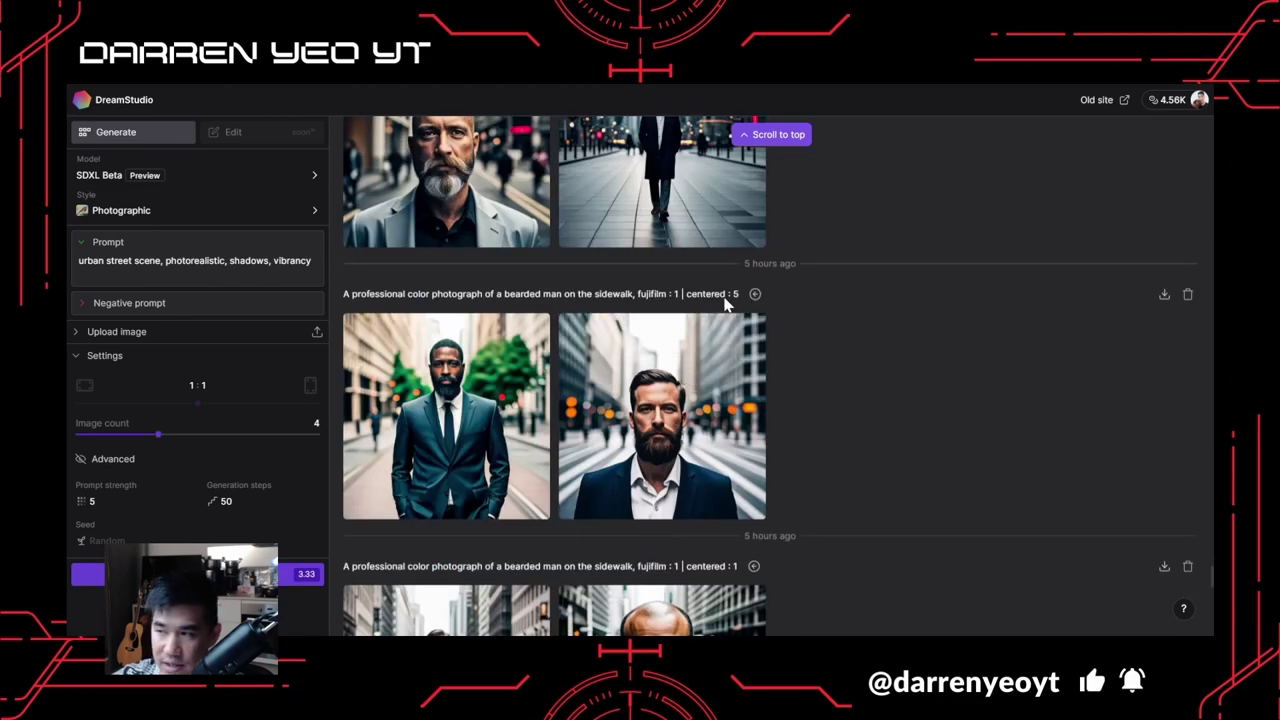
scroll(737, 310, down, 2)
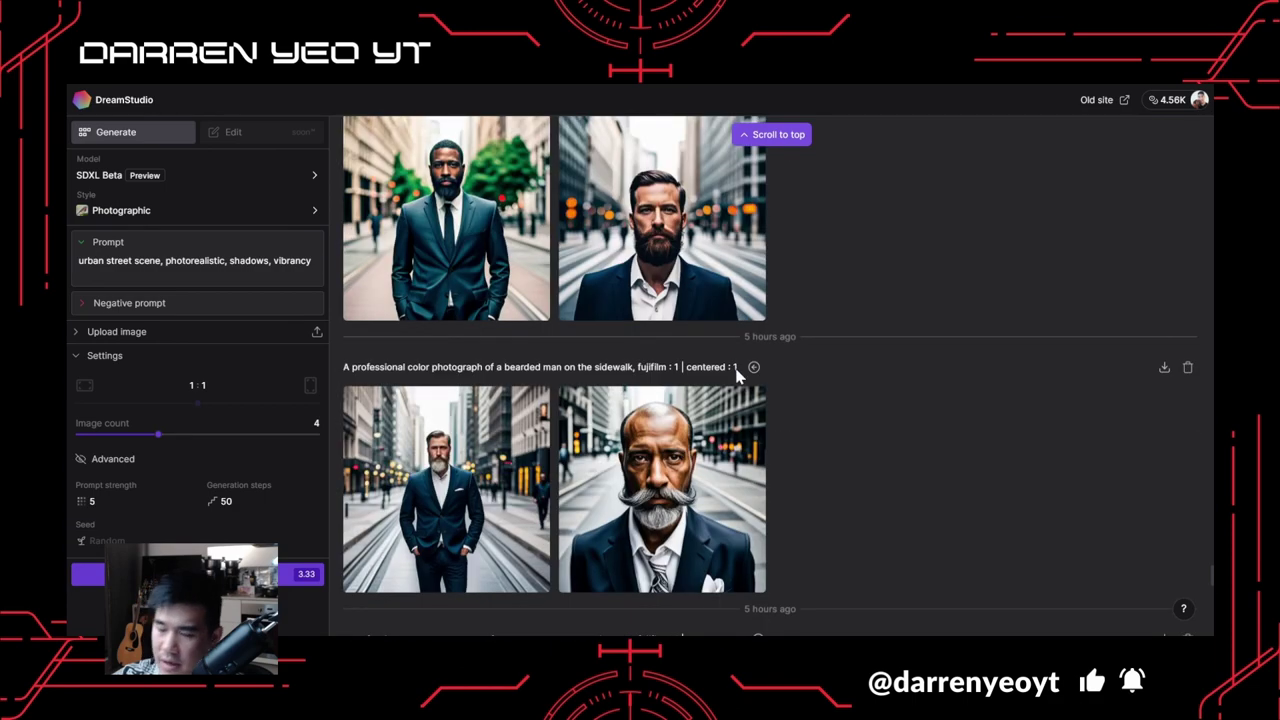
scroll(737, 372, down, 1)
scroll(700, 385, up, 2)
scroll(620, 400, down, 4)
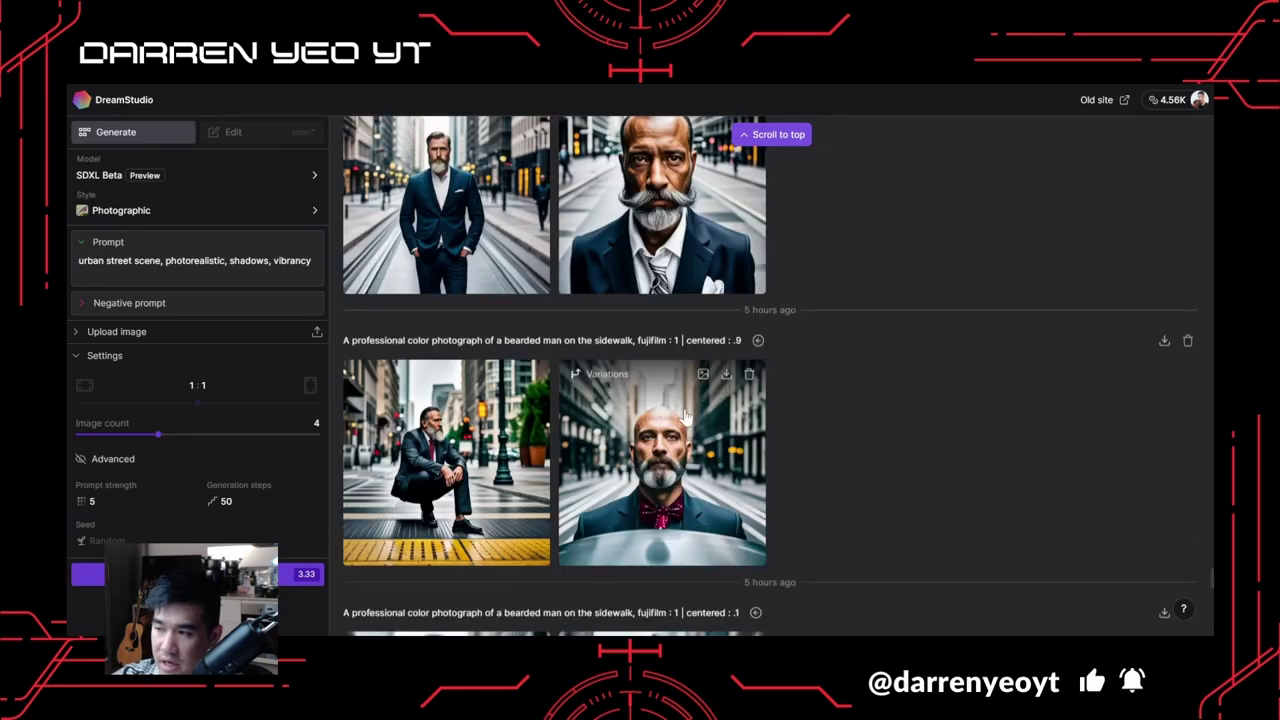
mouse_move(610, 376)
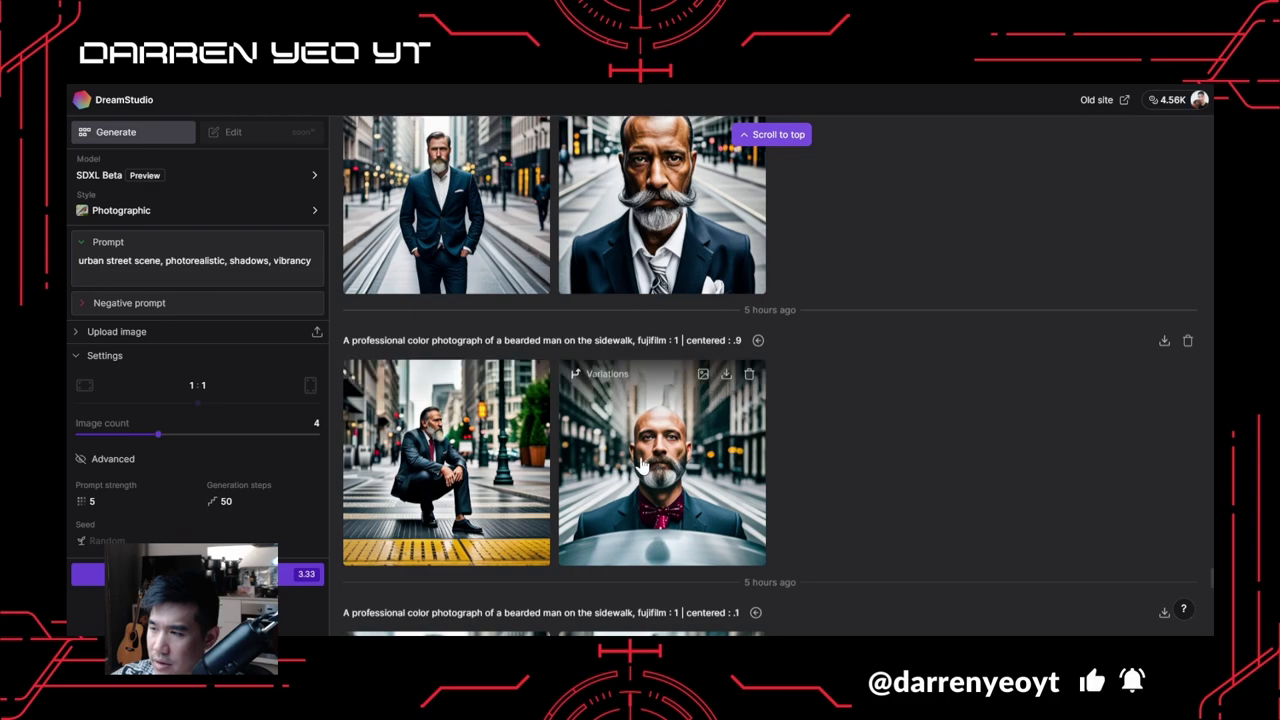
Examine the weighted prompt "fujifilm : 1 | centered : 1" and its images in the most recent bearded man generation.
scroll(640, 460, up, 15)
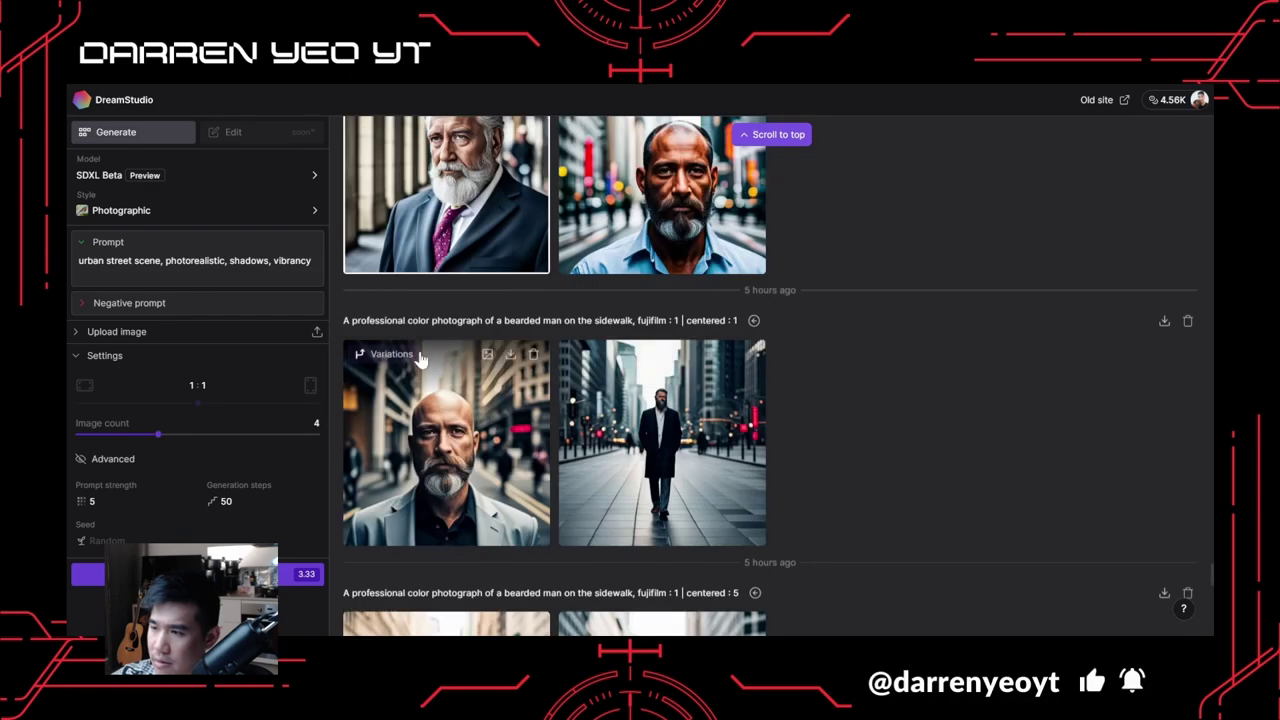
scroll(690, 375, up, 5)
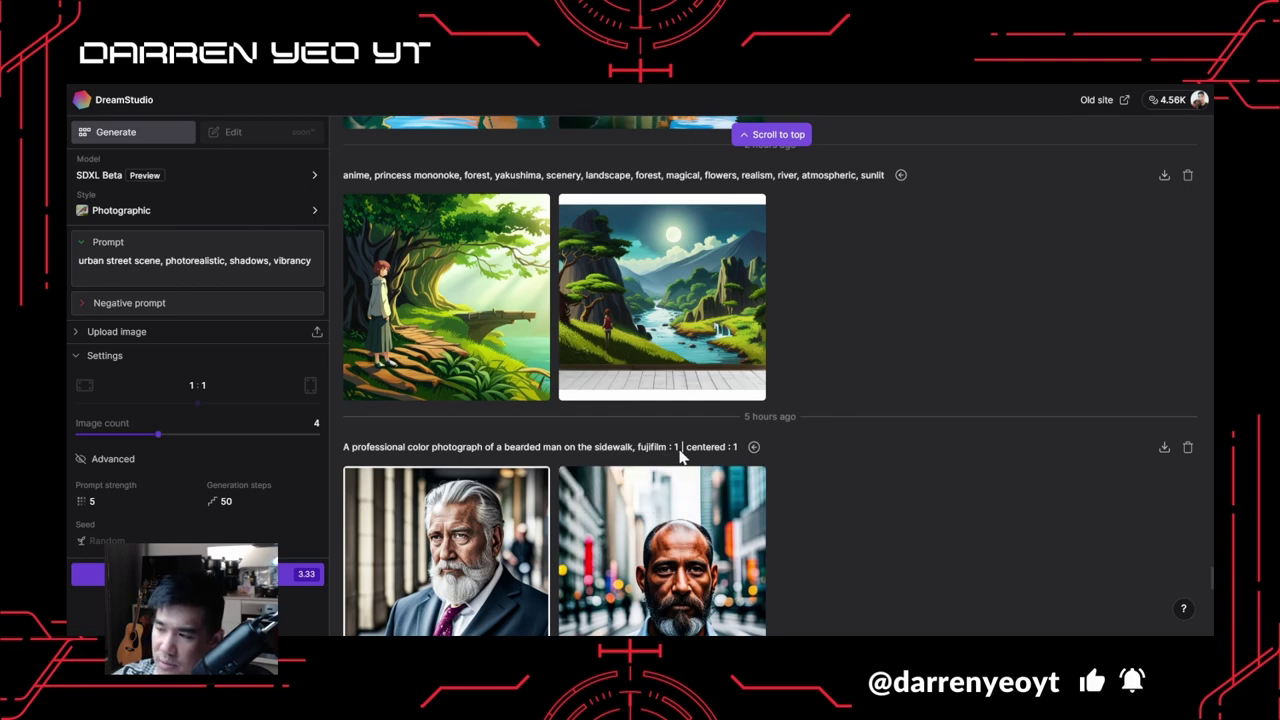
mouse_move(673, 484)
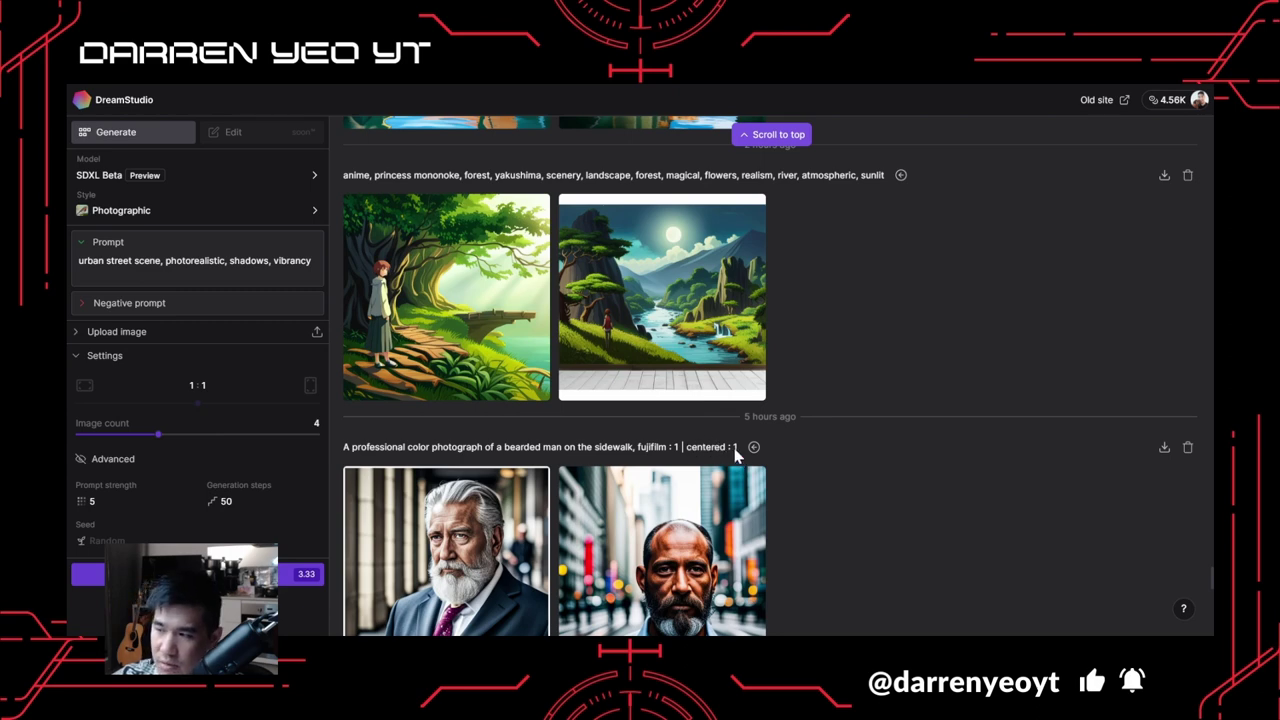
scroll(735, 455, down, 2)
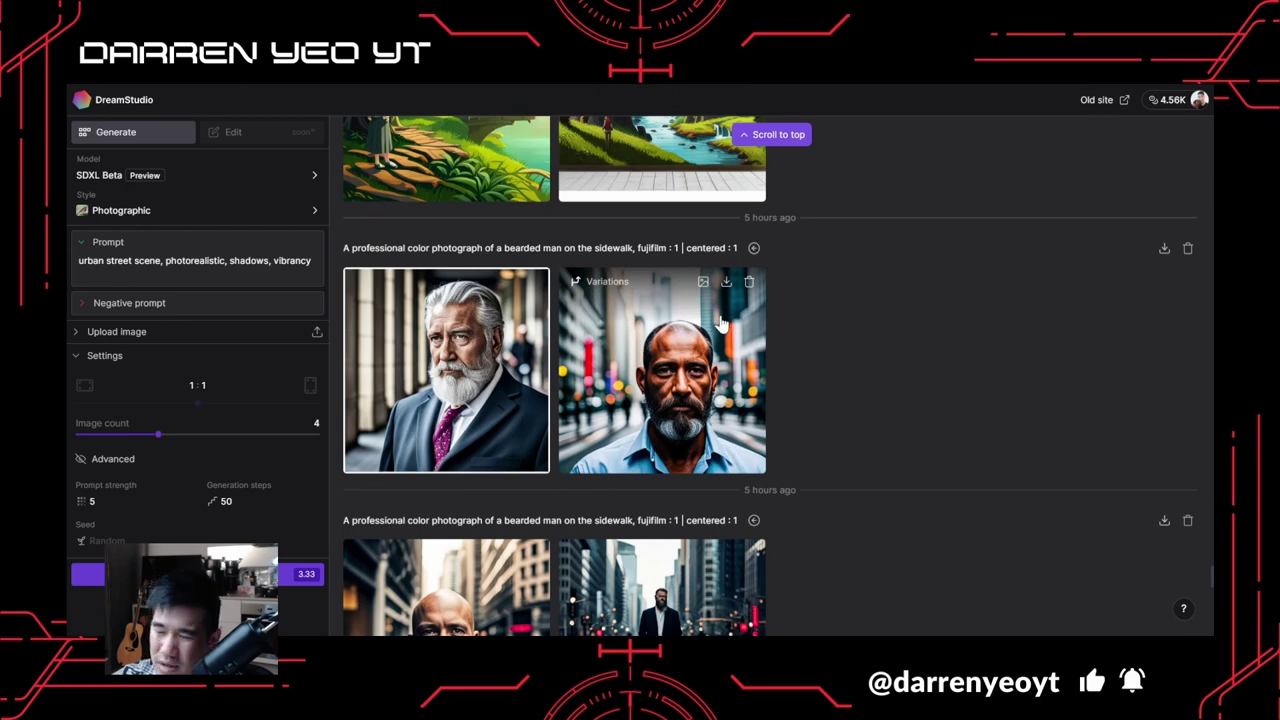
View both Princess Mononoke forest images enlarged with their generation details, and close each one.
scroll(676, 271, up, 3)
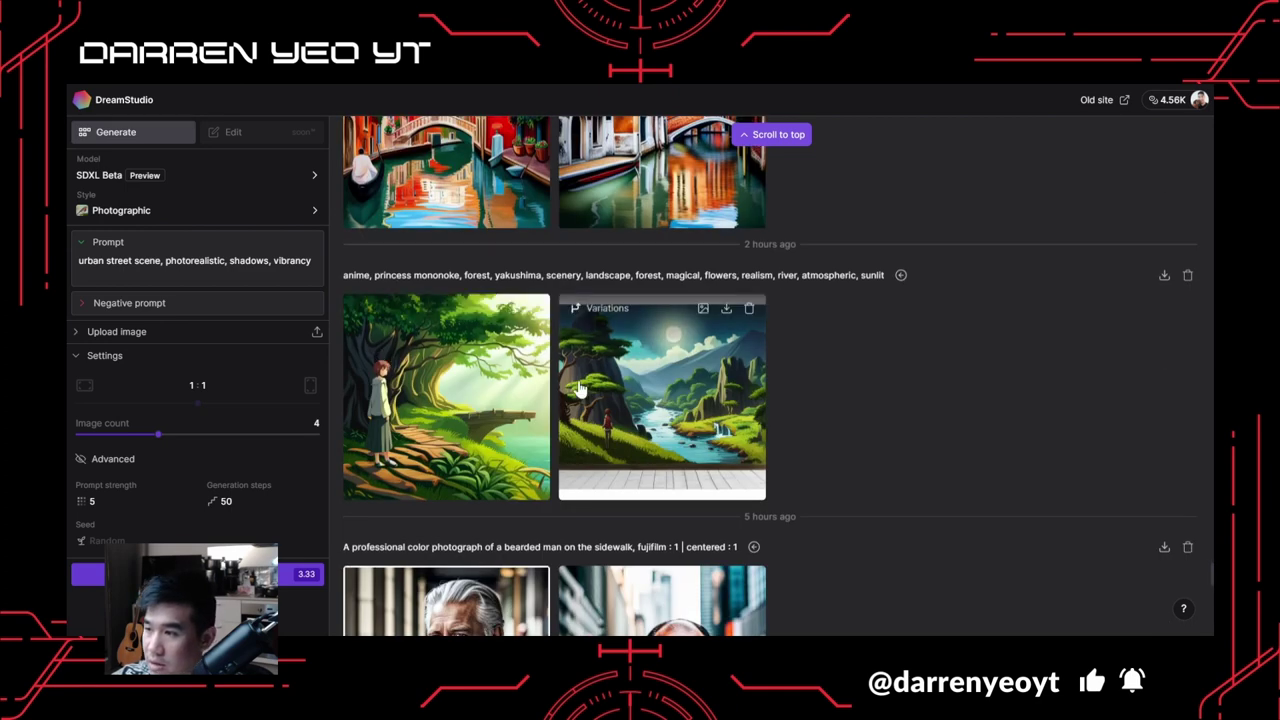
click(435, 408)
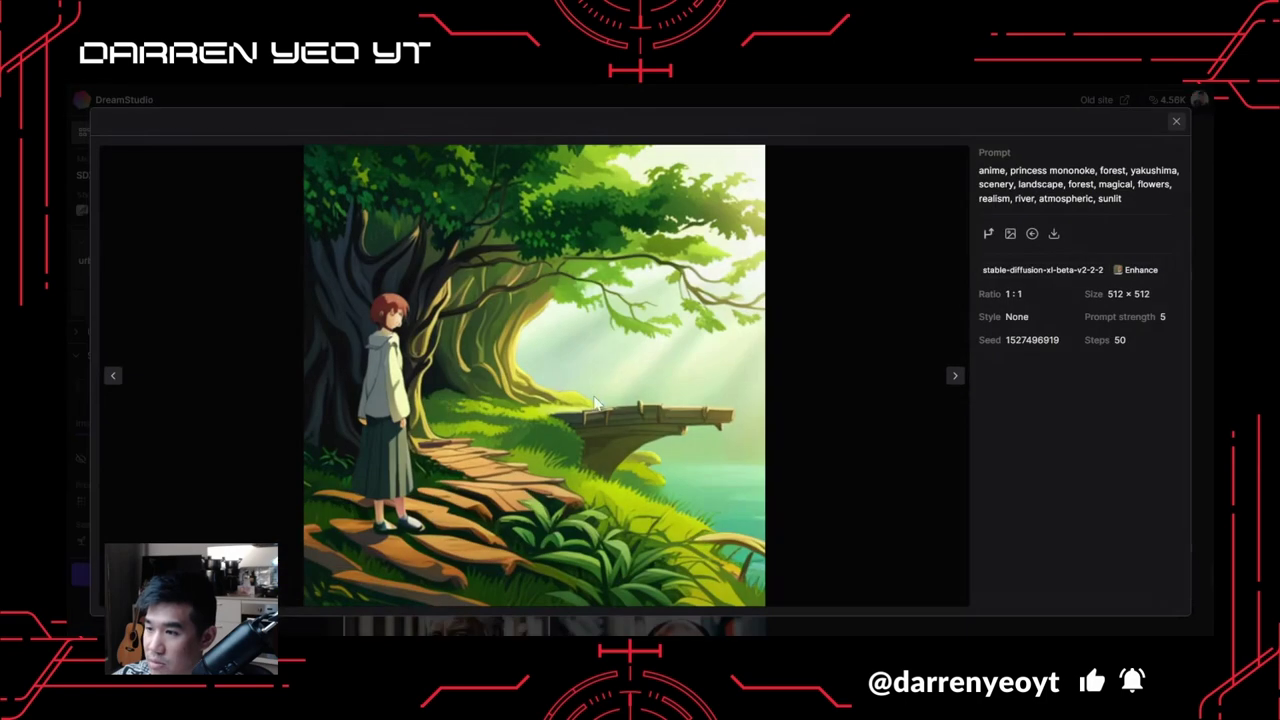
click(78, 245)
click(690, 400)
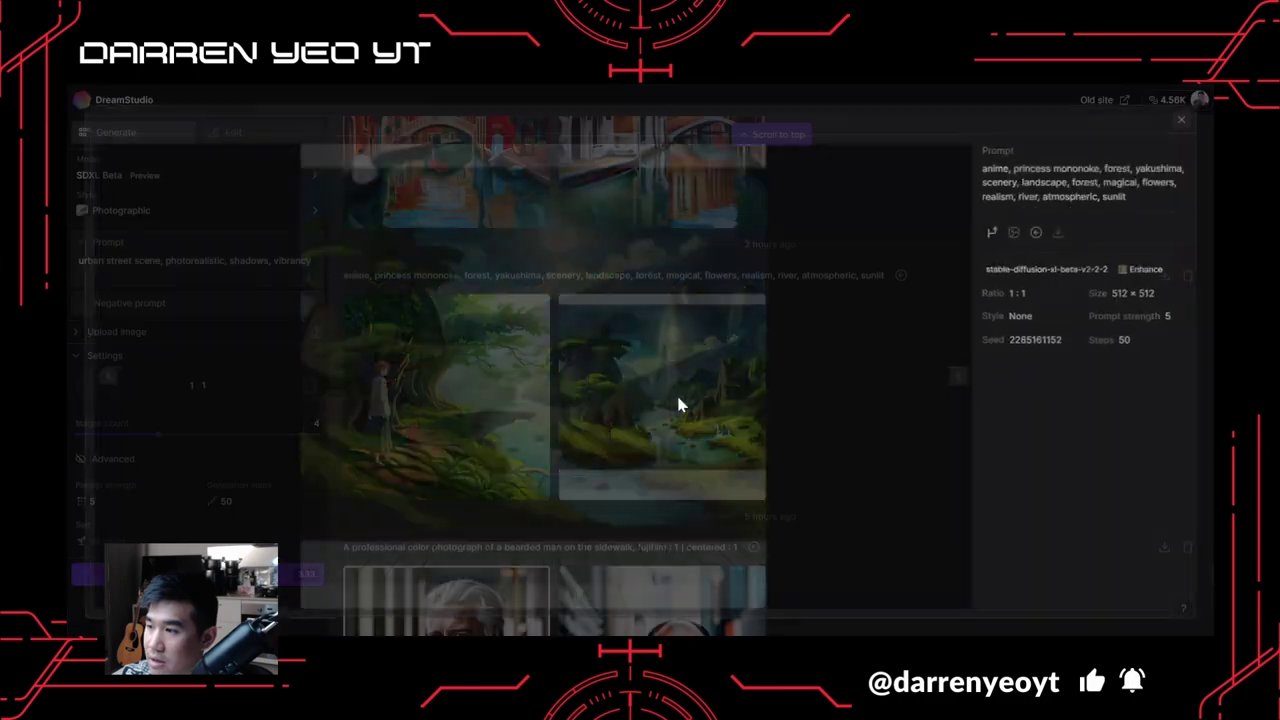
click(77, 285)
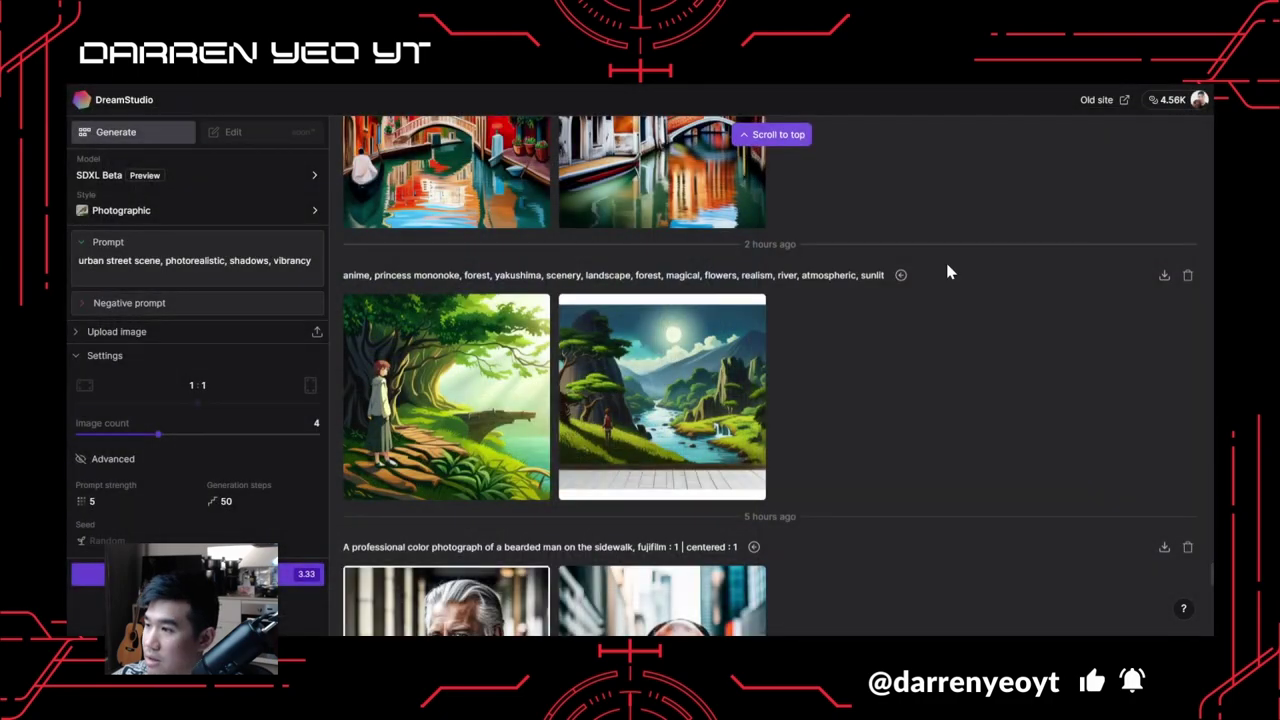
Browse back through the older generations and compare the sets of an astronaut walking on the ocean planet Solaris.
scroll(1057, 293, up, 3)
scroll(1128, 302, down, 15)
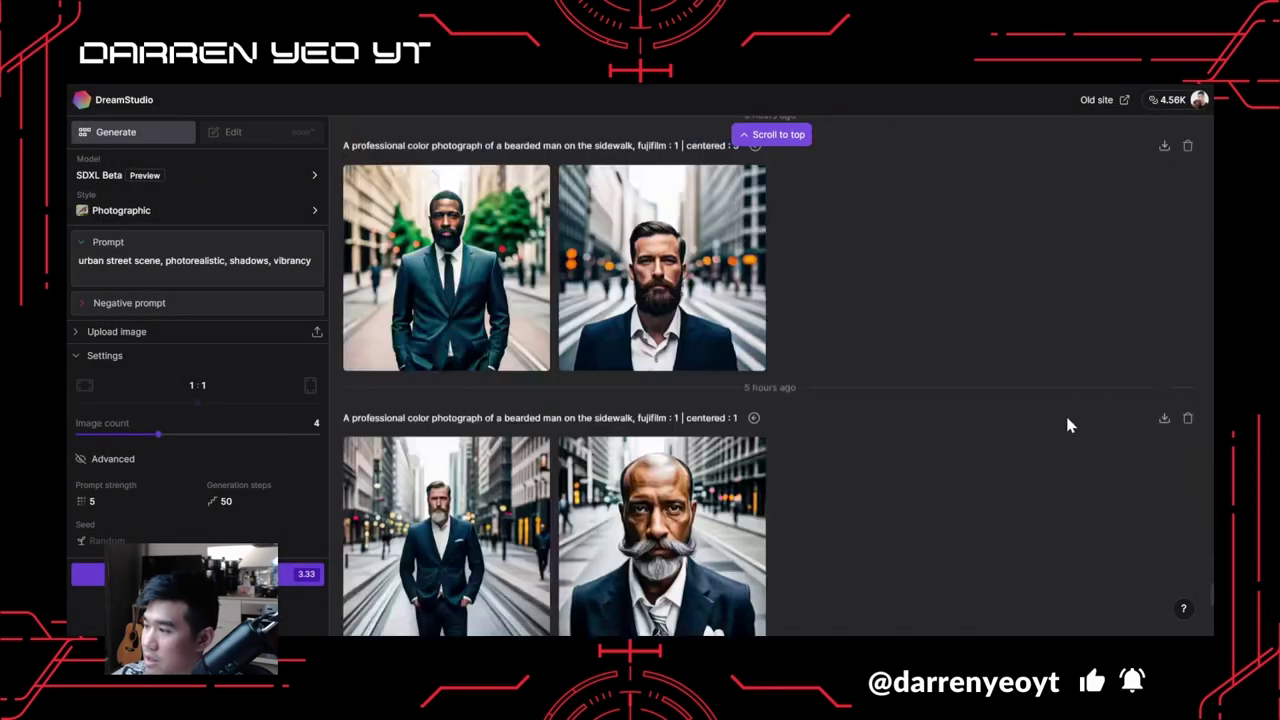
scroll(1062, 420, down, 10)
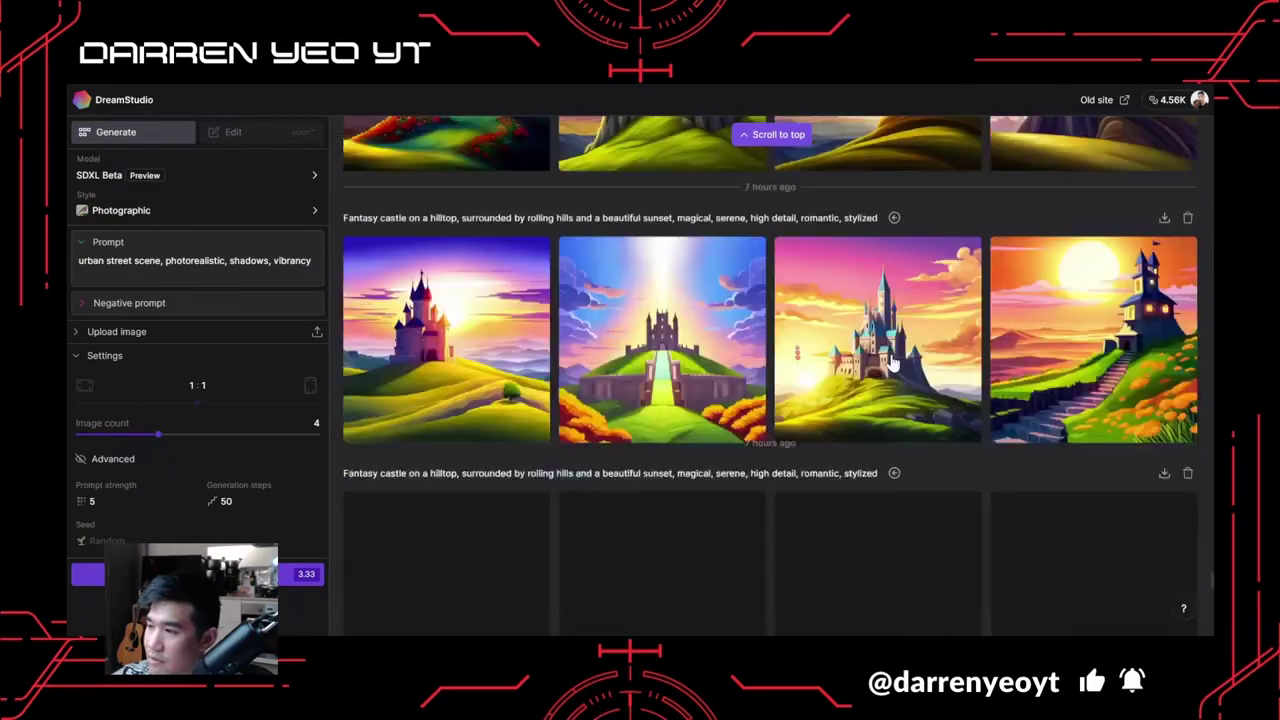
scroll(855, 380, down, 10)
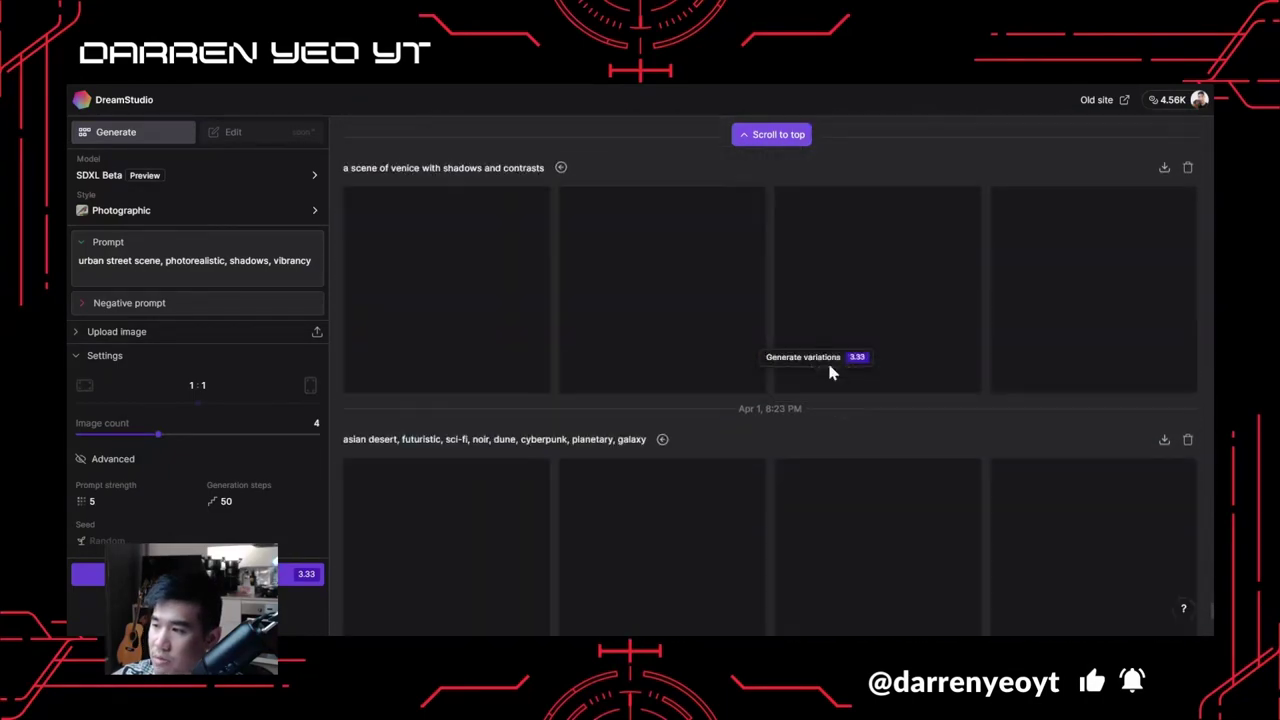
scroll(825, 366, down, 5)
scroll(822, 370, down, 5)
scroll(822, 373, down, 10)
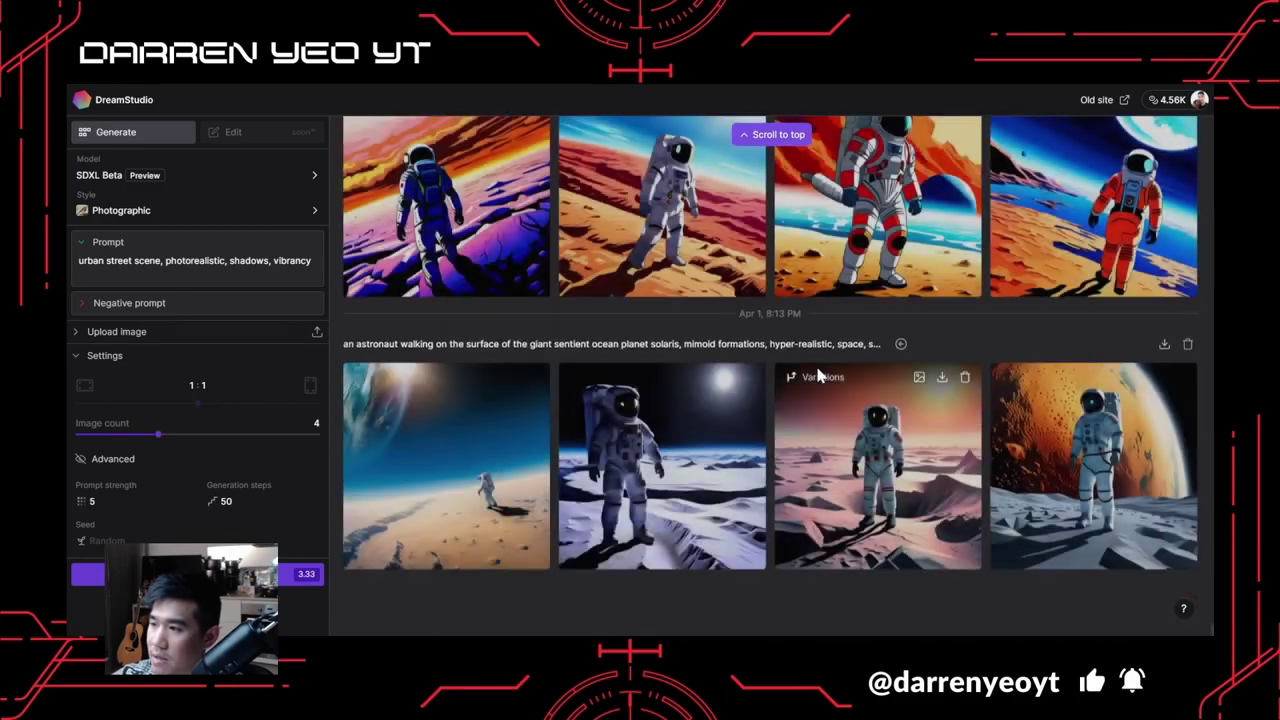
scroll(818, 376, up, 5)
scroll(820, 375, down, 3)
scroll(818, 375, down, 10)
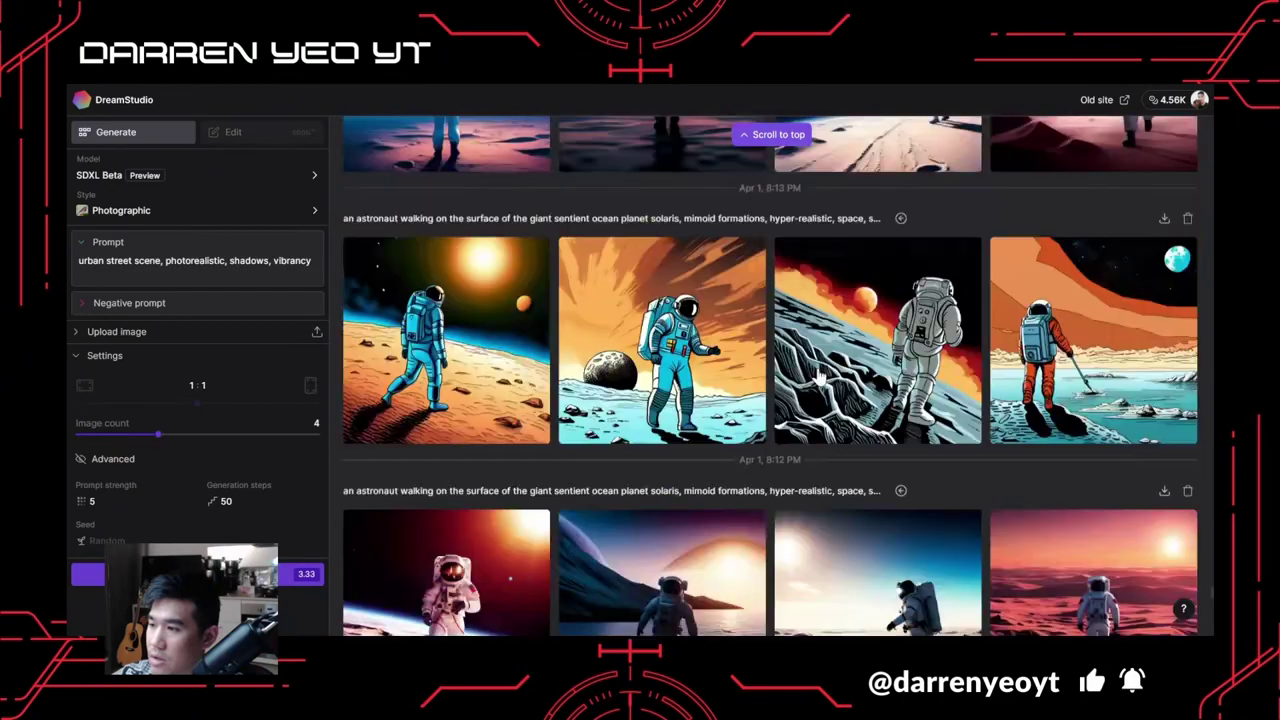
scroll(818, 375, up, 2)
Compare the Princess Mononoke forest sets with and without "atmospheric, sunlit" in the prompt, and check the forest path image's generation details.
scroll(505, 365, down, 10)
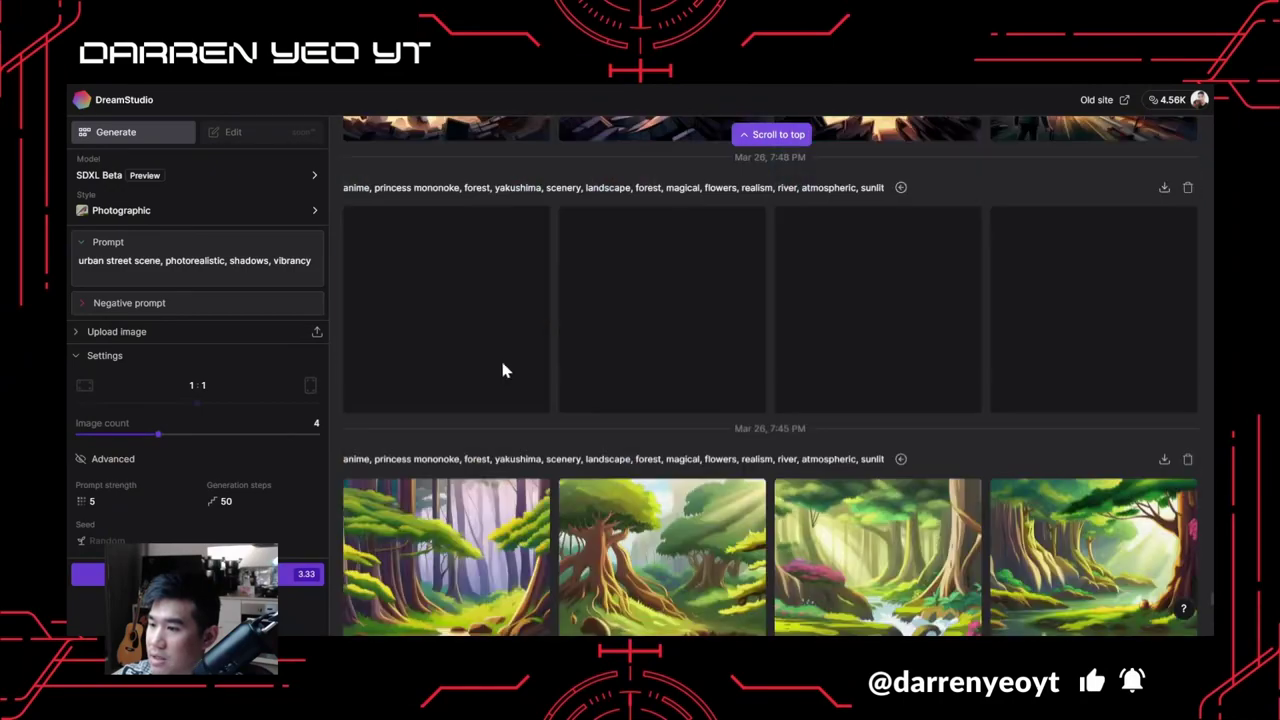
scroll(500, 350, down, 1)
scroll(640, 315, down, 3)
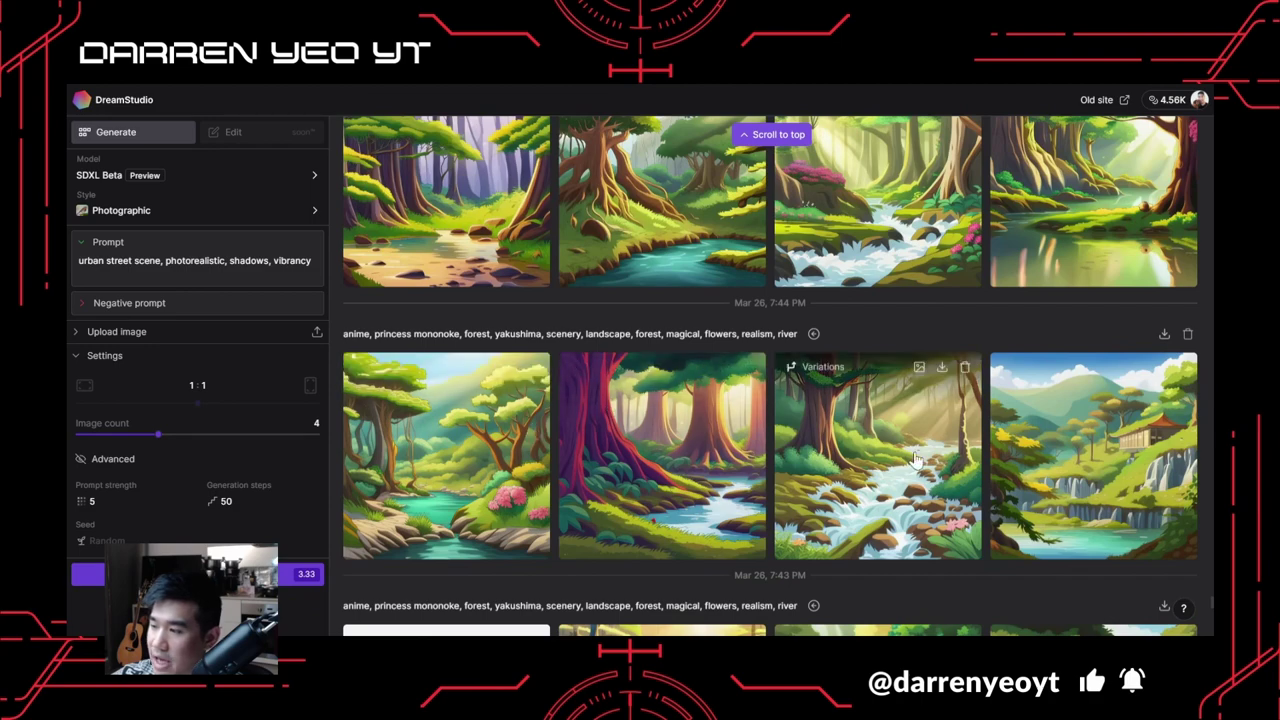
scroll(653, 440, up, 1)
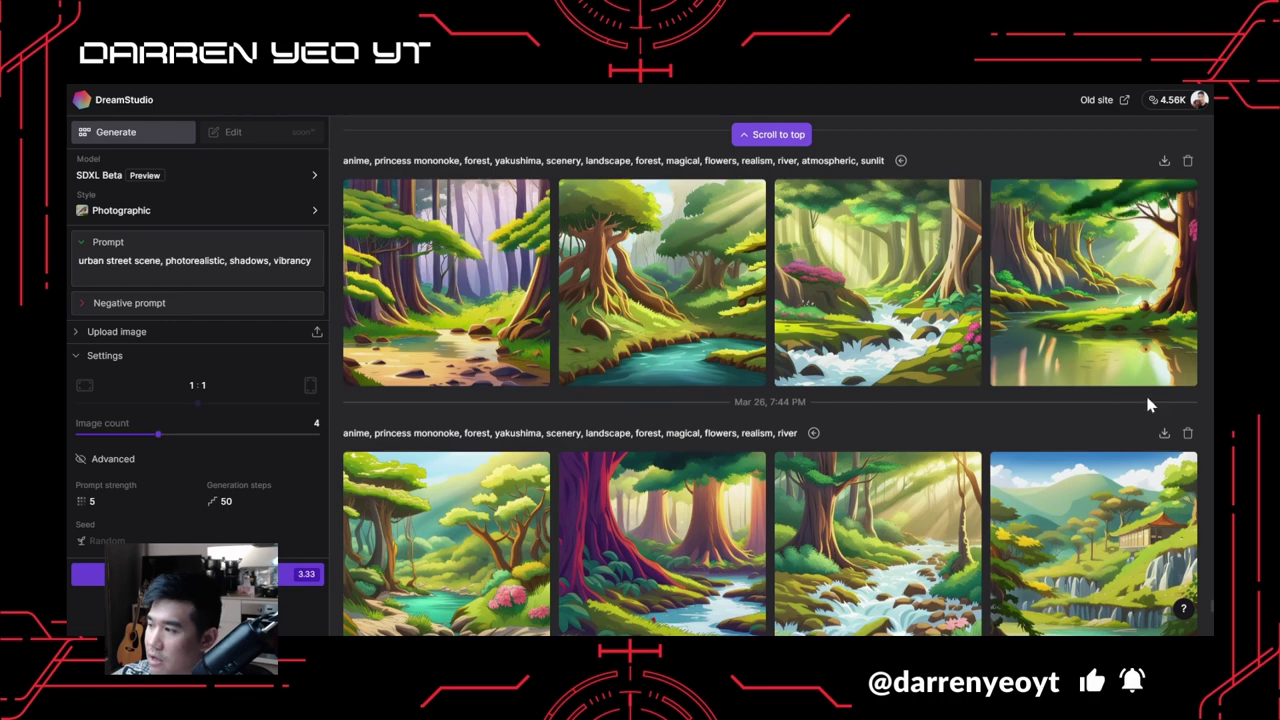
scroll(995, 217, down, 5)
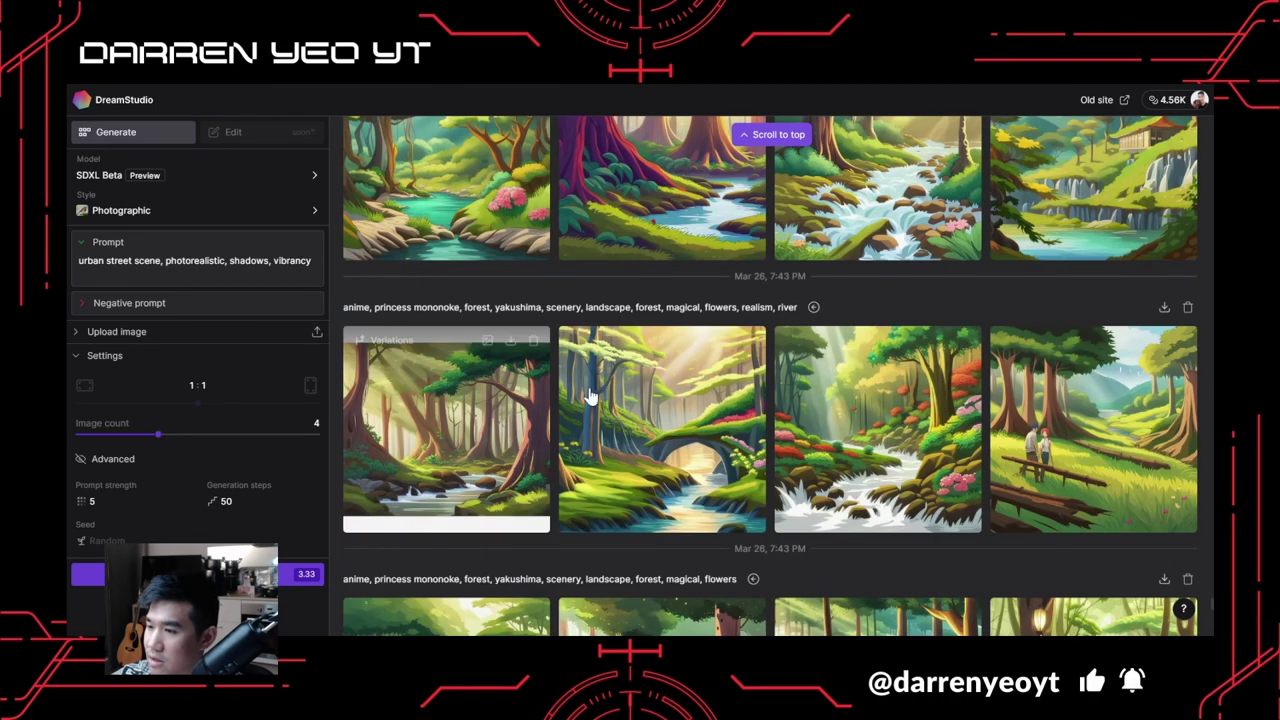
scroll(450, 430, down, 2)
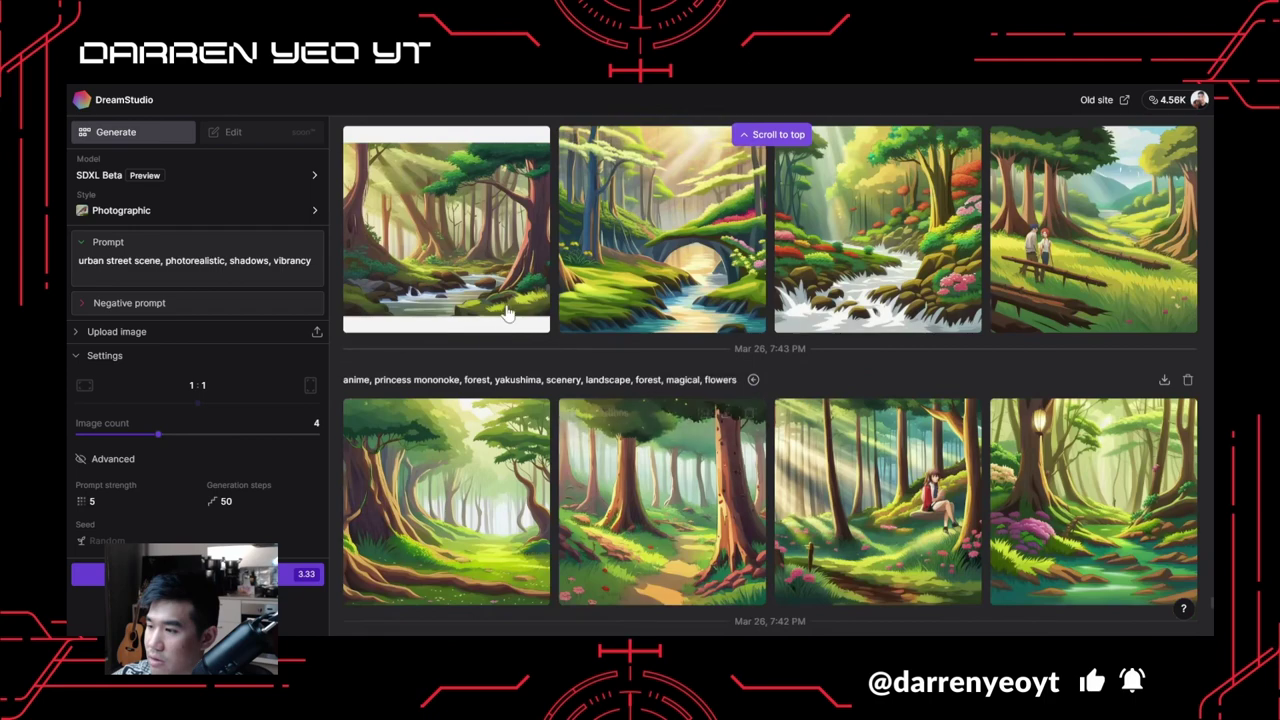
click(702, 490)
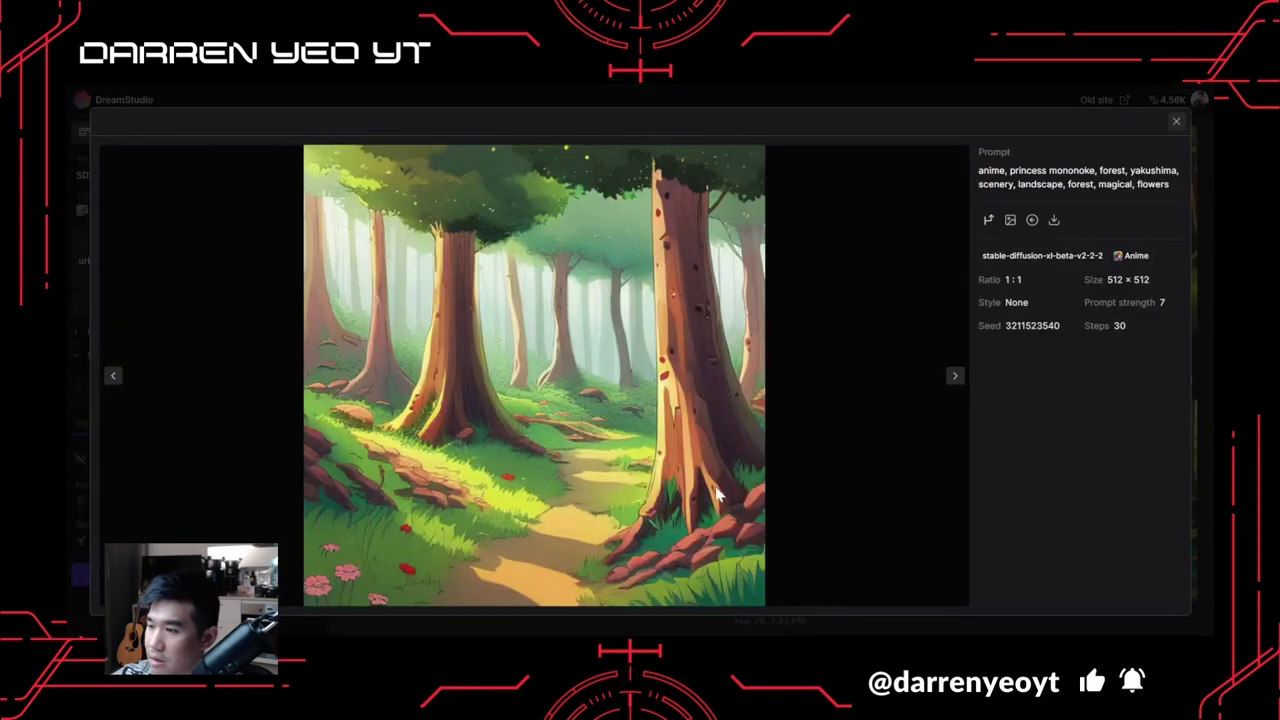
click(1176, 123)
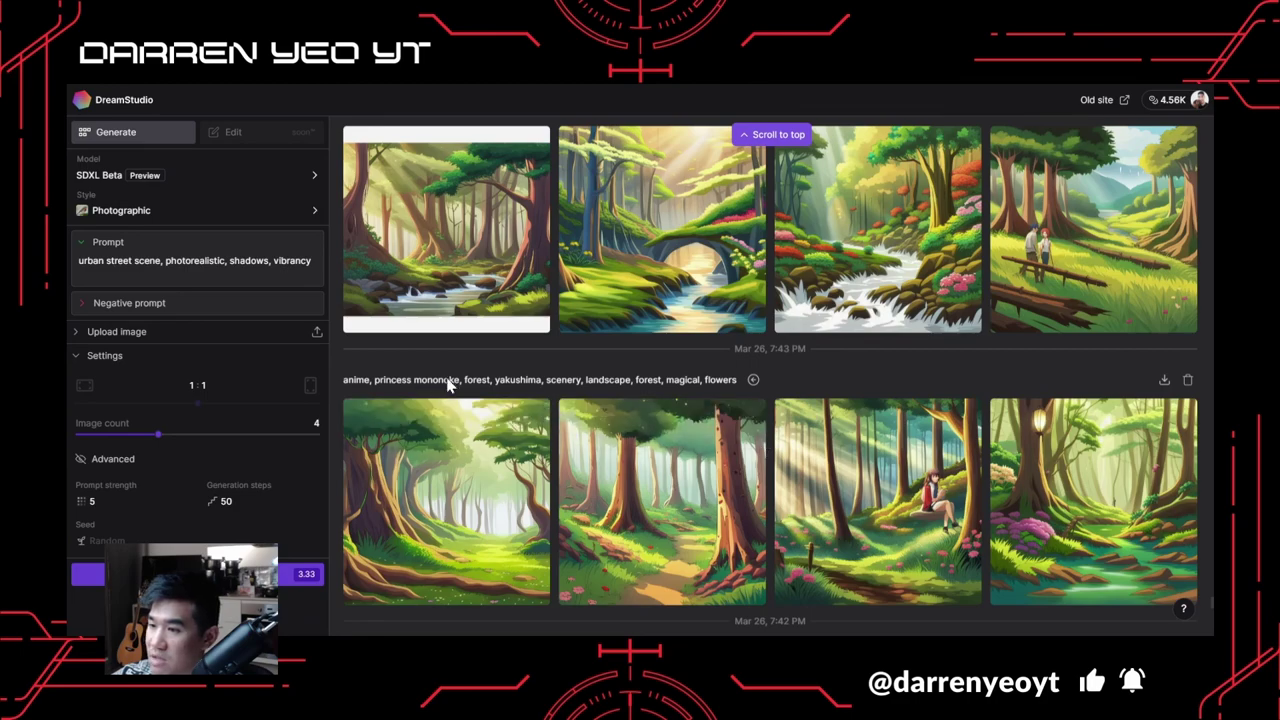
Look over the older forest sets back to the shorter prompt "anime, princess mononoke, forest, yakushima".
scroll(643, 407, down, 10)
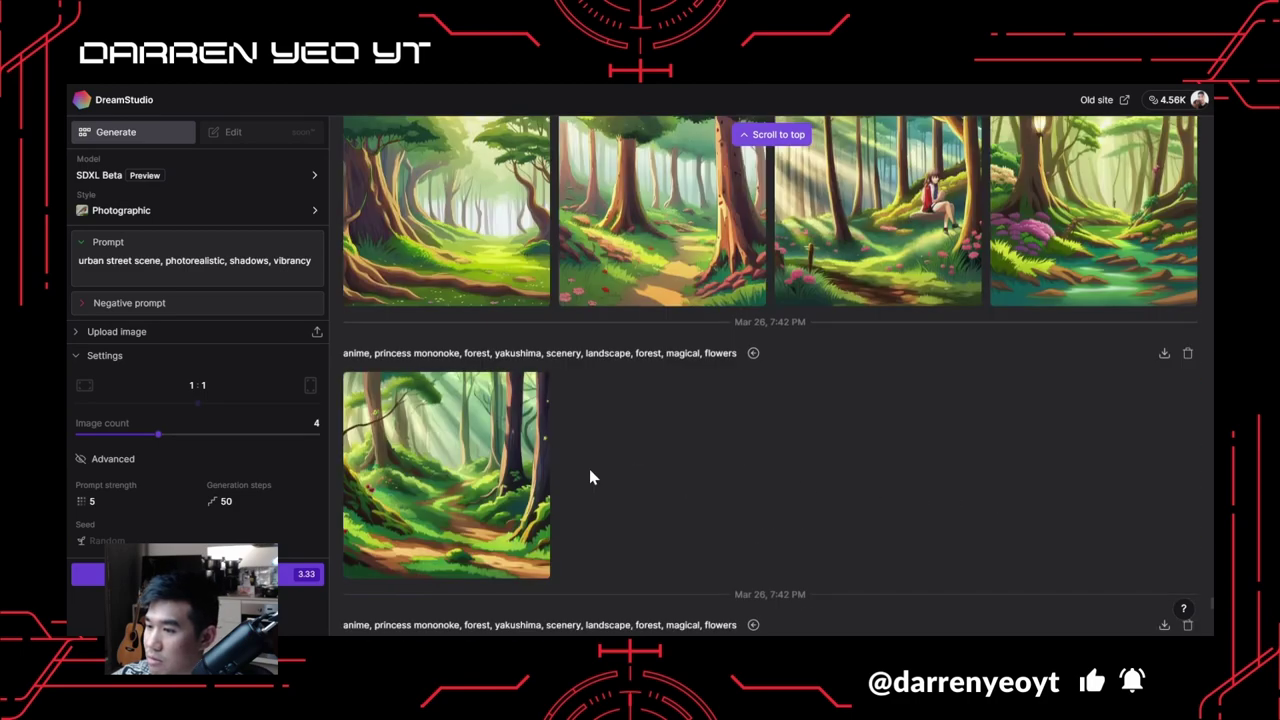
scroll(505, 475, up, 2)
scroll(508, 463, down, 4)
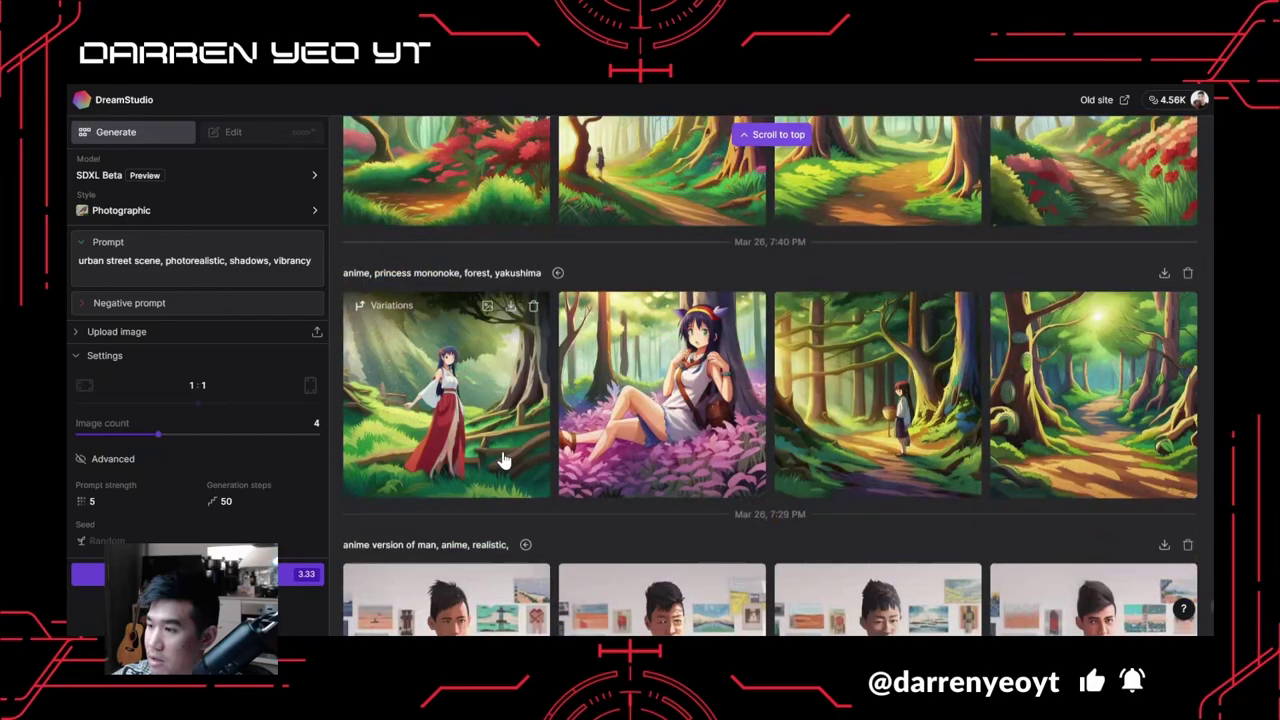
scroll(915, 335, up, 3)
scroll(915, 338, down, 6)
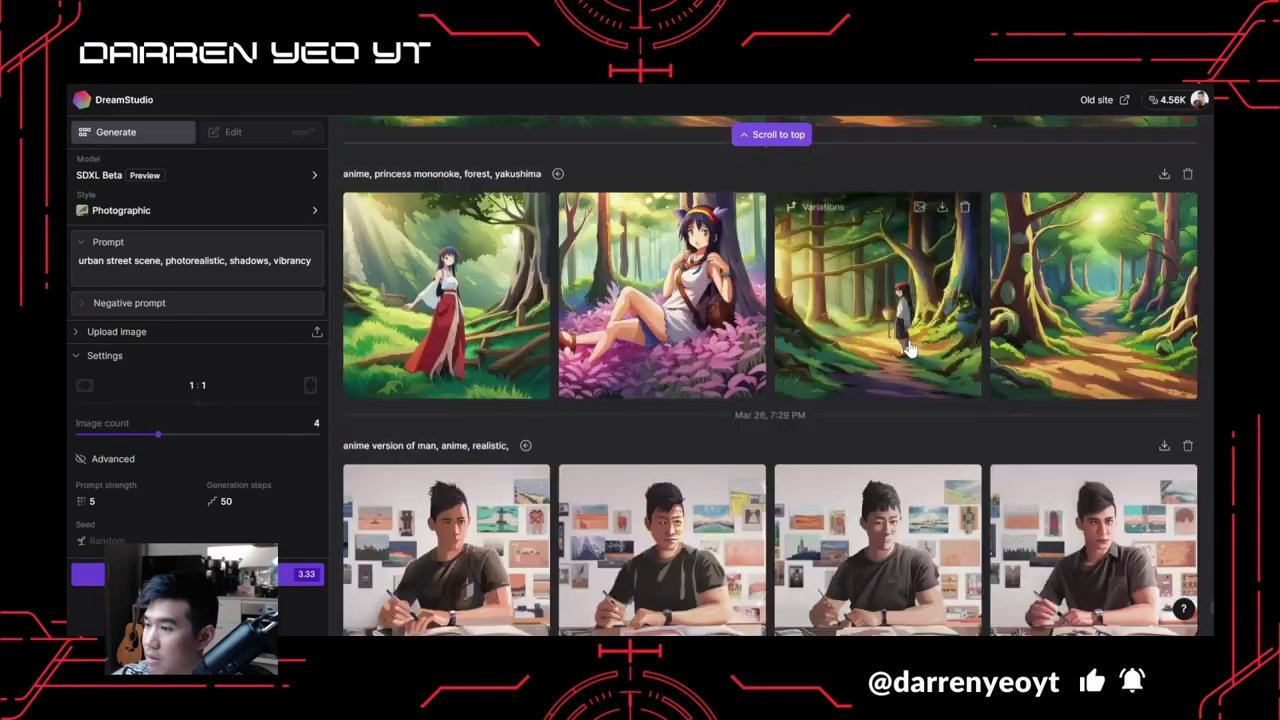
Compare the desk portraits and pixel characters for "anime version of man, anime, realistic", and check the first desk portrait's generation details.
scroll(895, 352, down, 2)
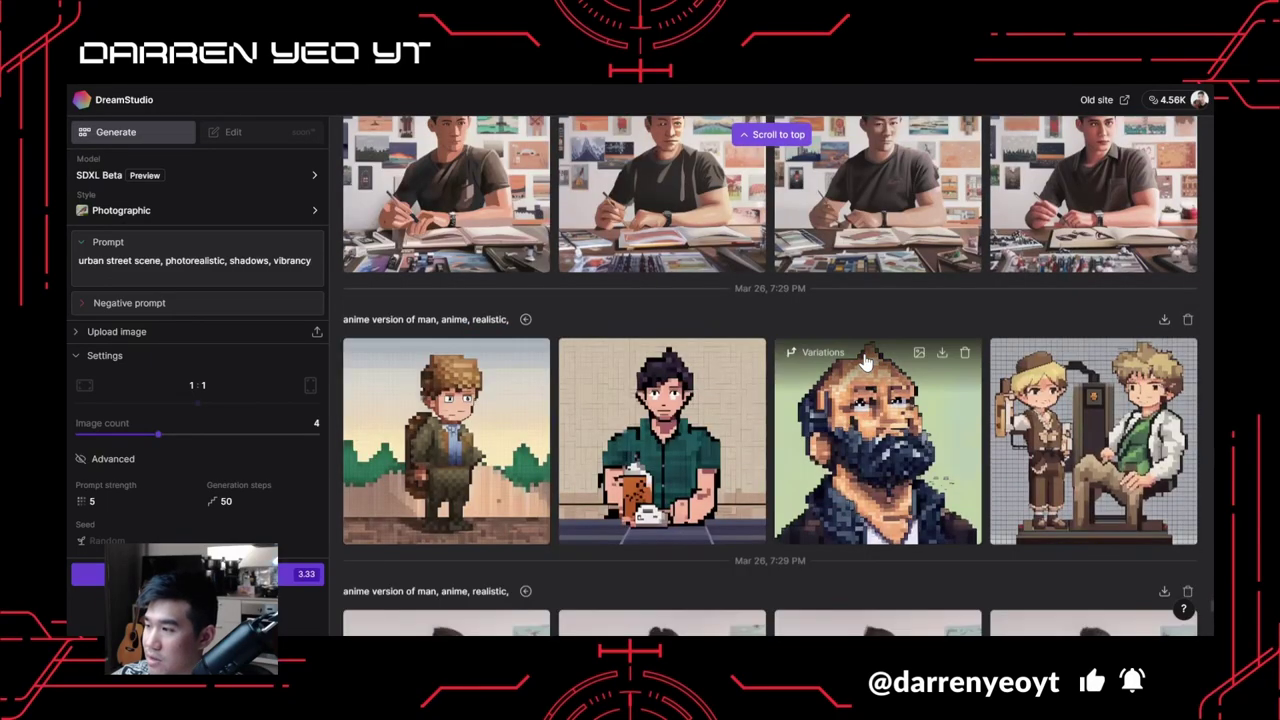
scroll(870, 358, down, 2)
scroll(866, 362, up, 3)
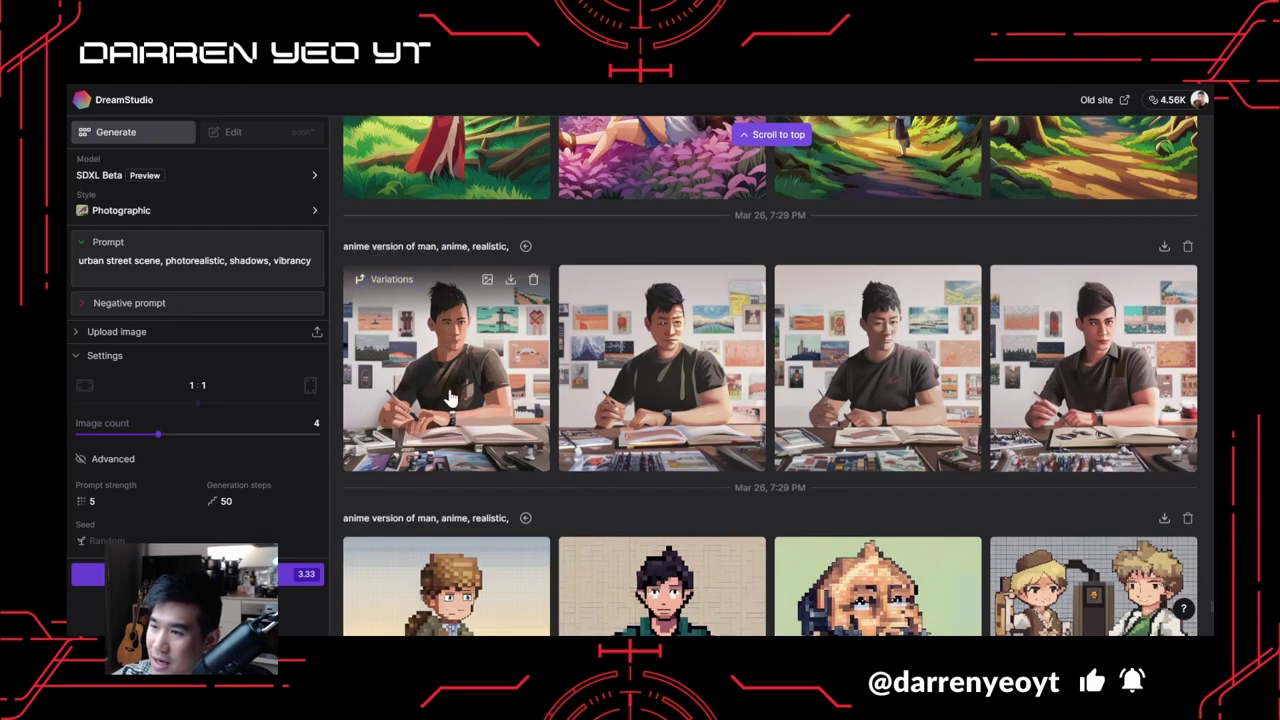
click(481, 355)
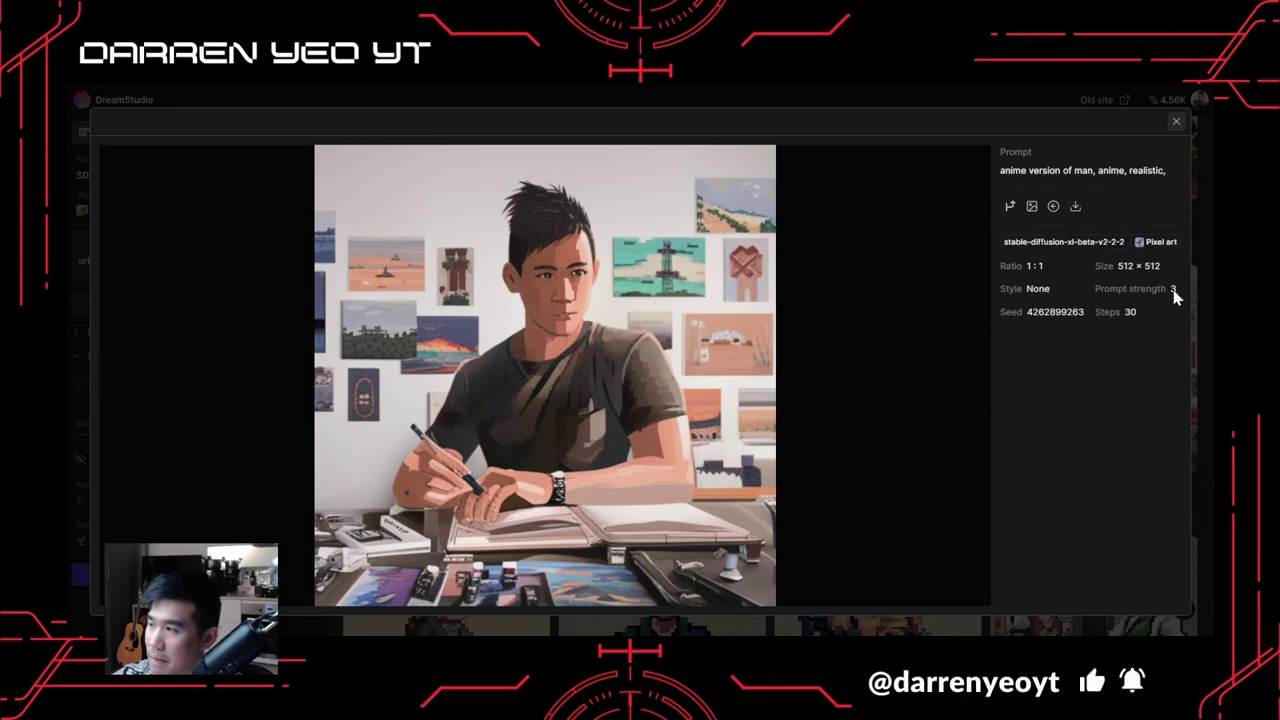
click(1176, 124)
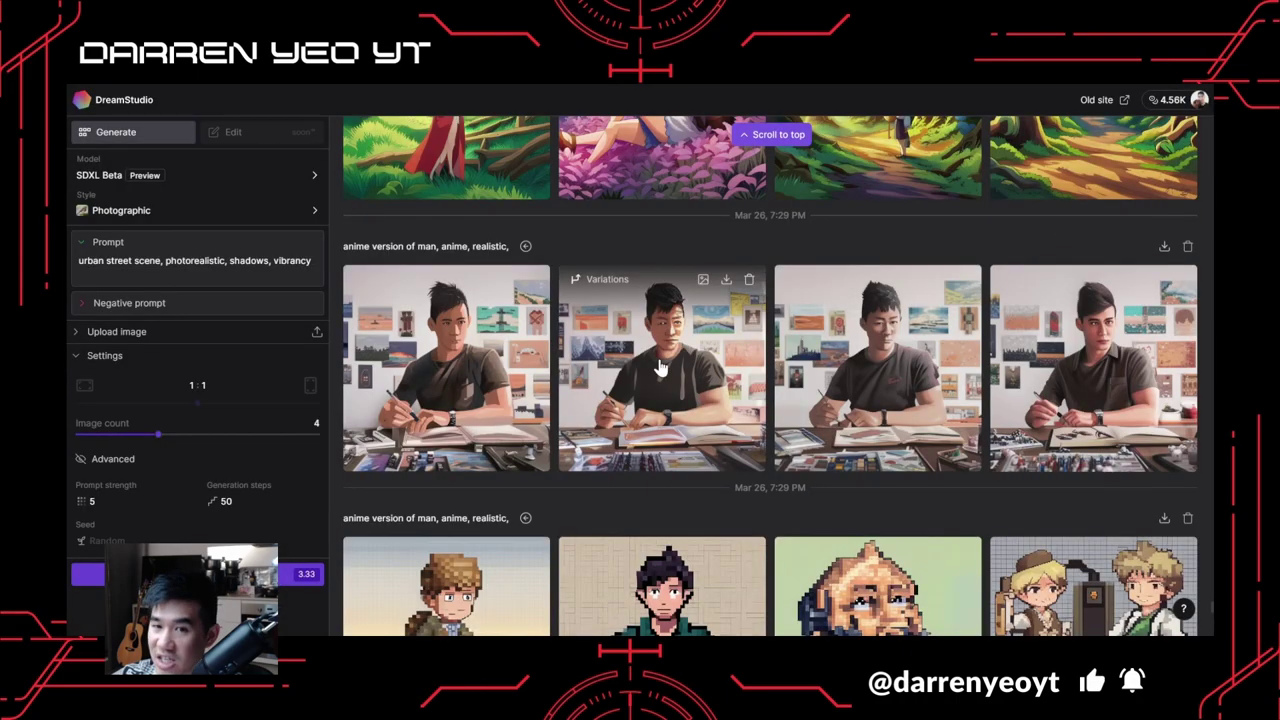
View the second, third and fourth anime portraits of the man in the first Mar 26, 7:27 PM set enlarged, closing each one.
scroll(676, 350, down, 5)
scroll(686, 357, down, 6)
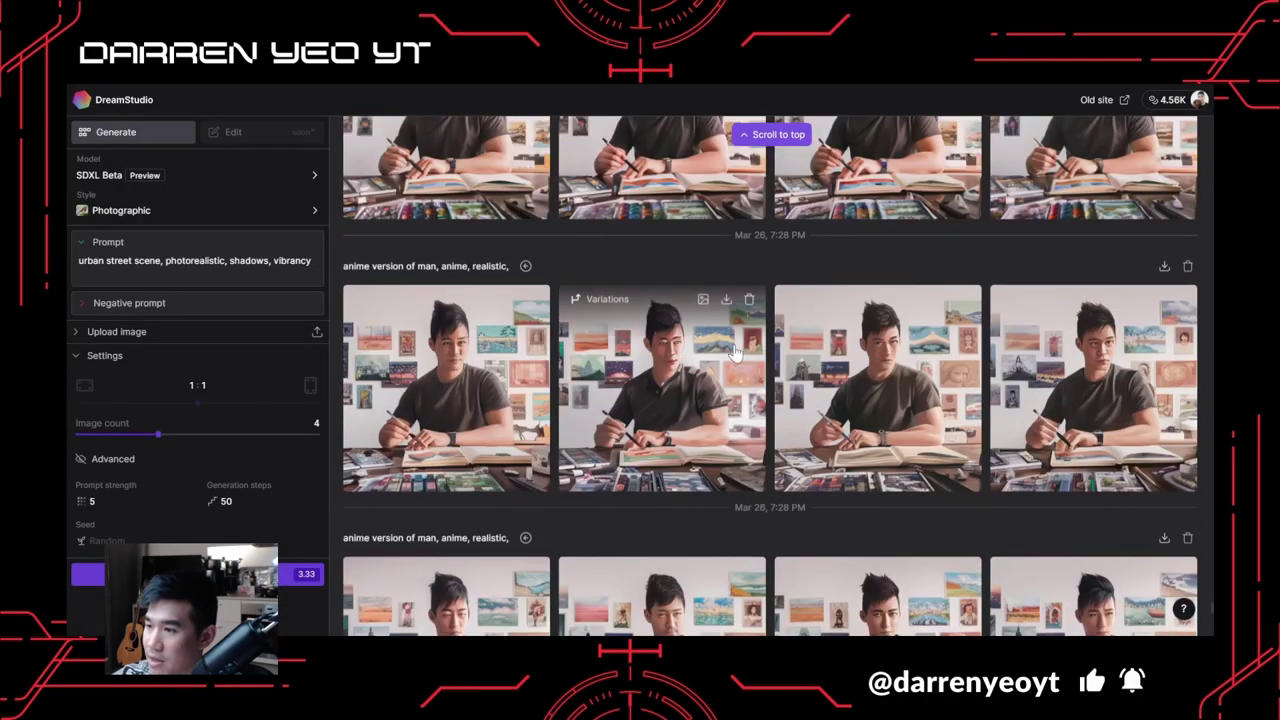
scroll(620, 385, up, 1)
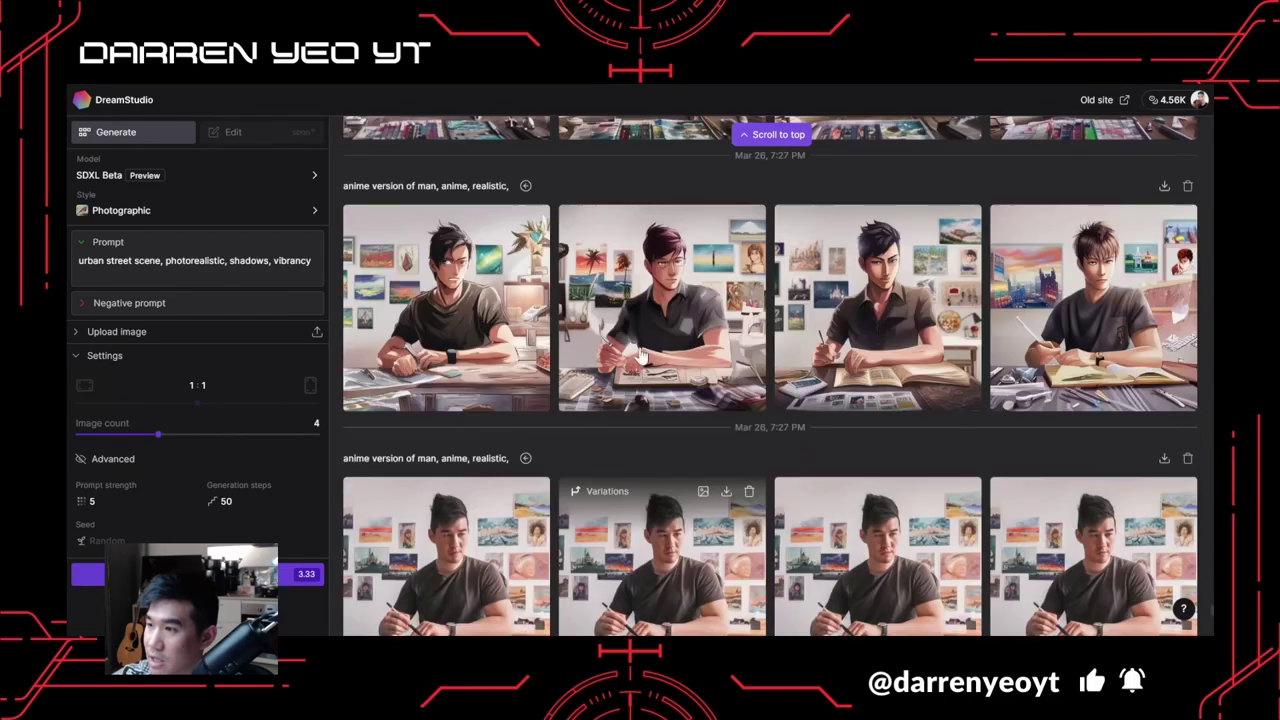
click(660, 290)
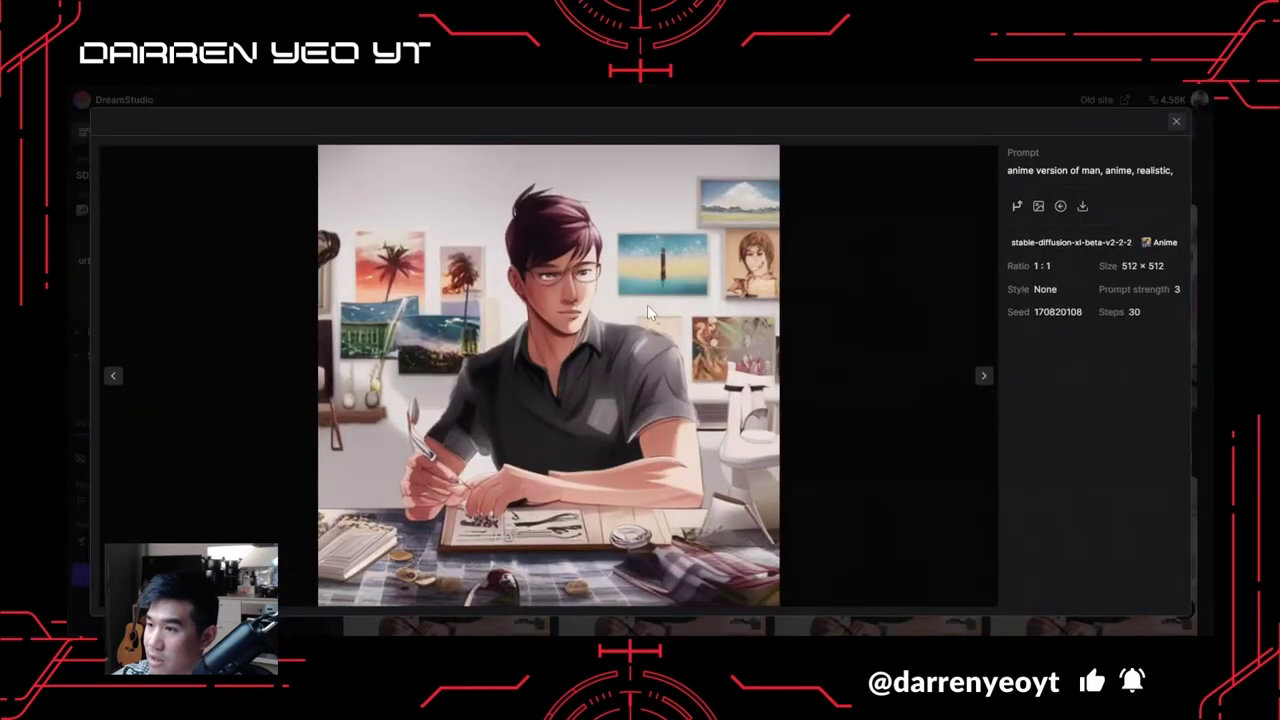
click(1175, 121)
click(910, 300)
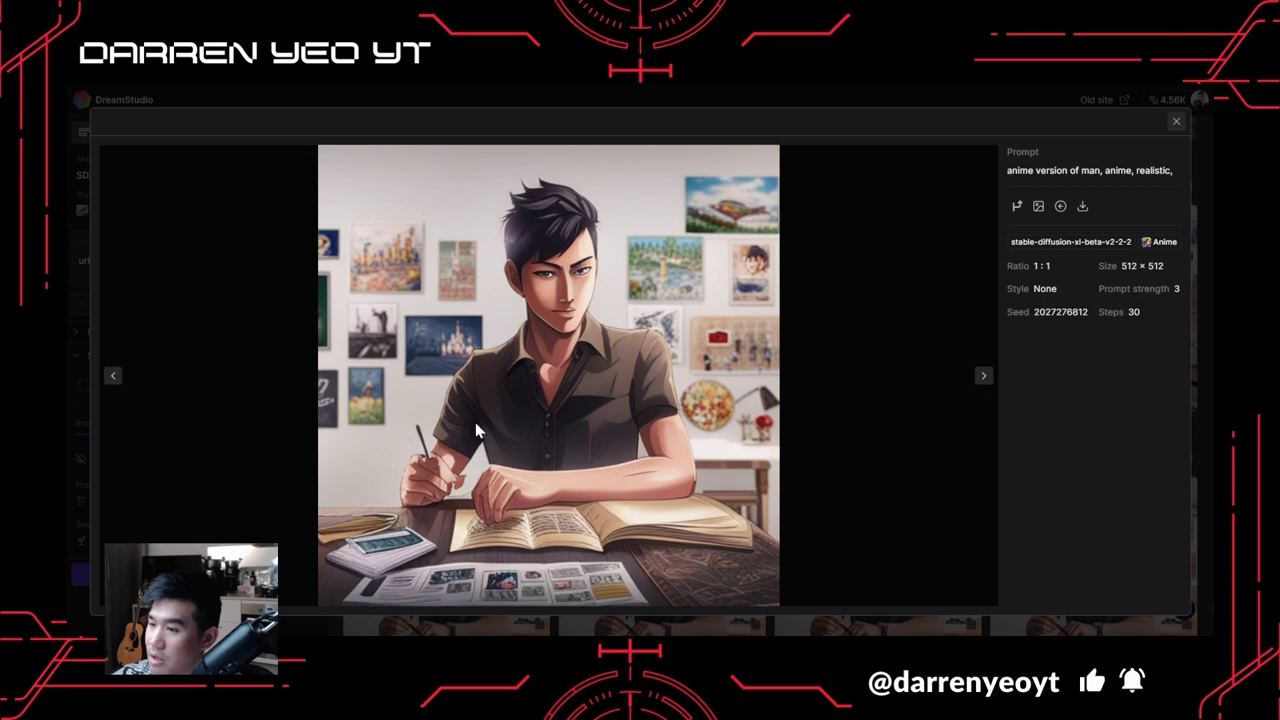
click(1175, 124)
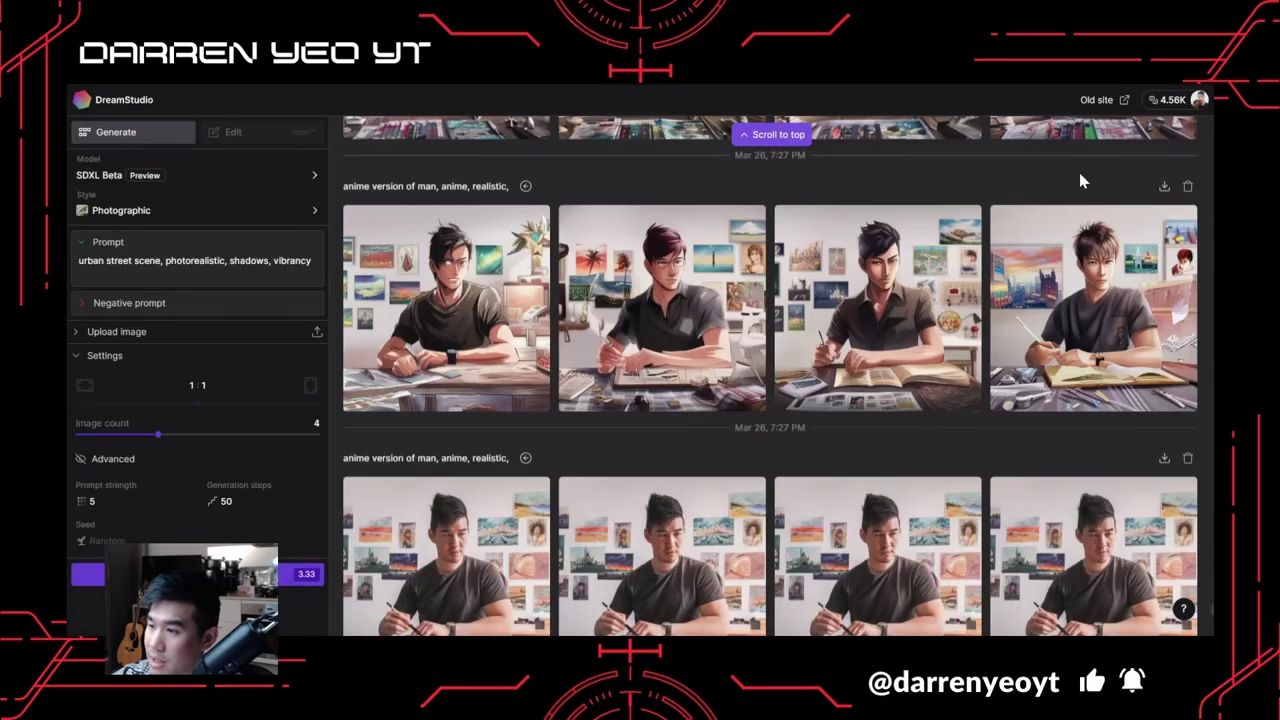
click(1122, 372)
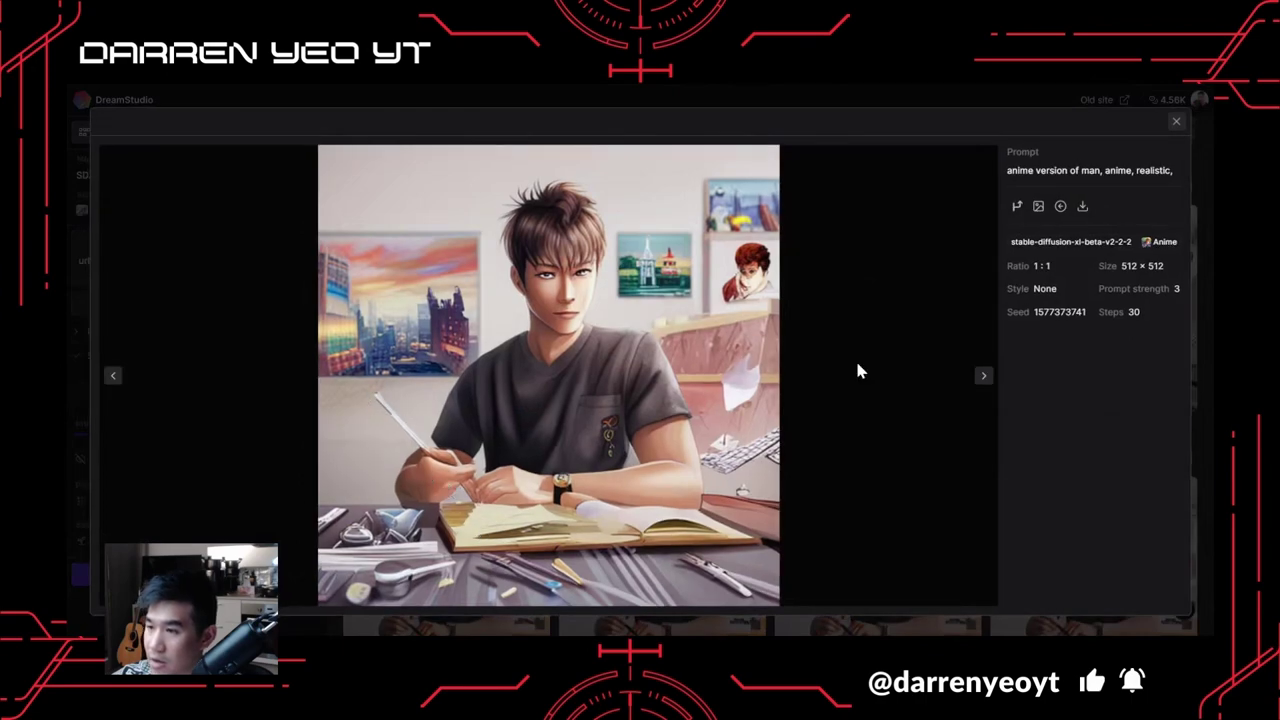
click(1176, 122)
View the second, fourth and third photorealistic images of the oldest rustic kitchen set enlarged with their details, closing each one.
scroll(695, 345, down, 5)
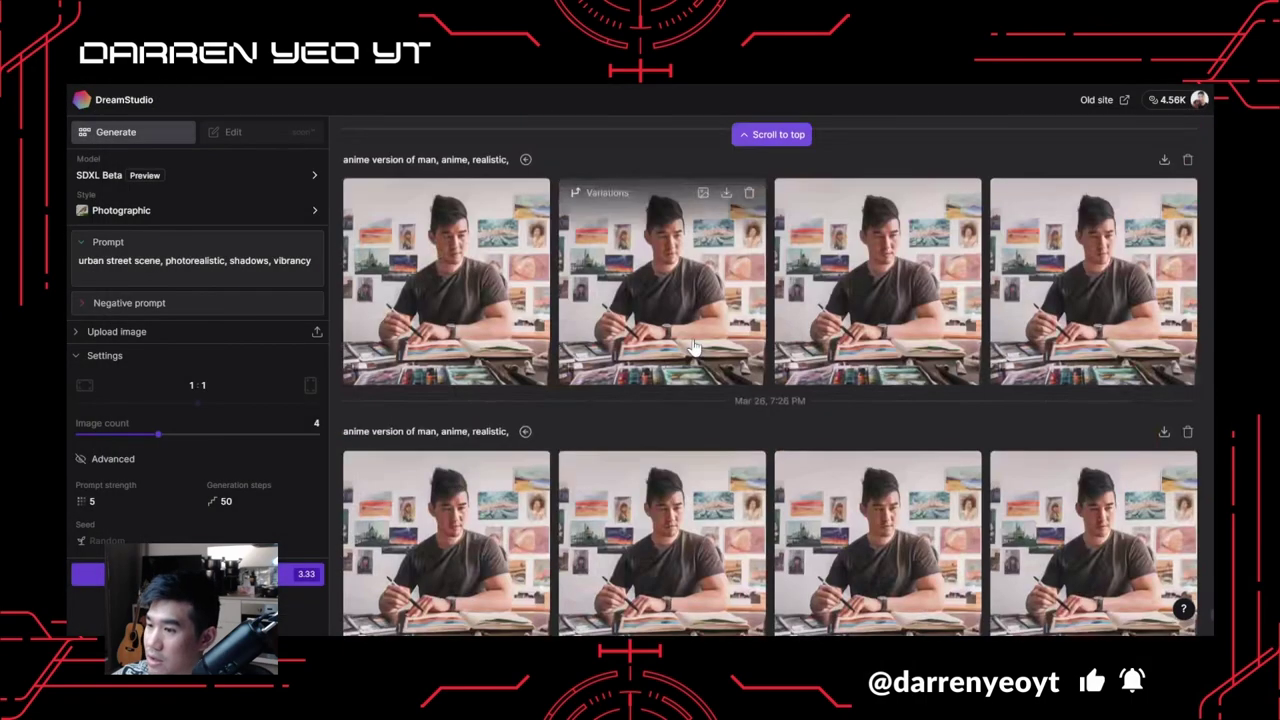
scroll(680, 370, down, 10)
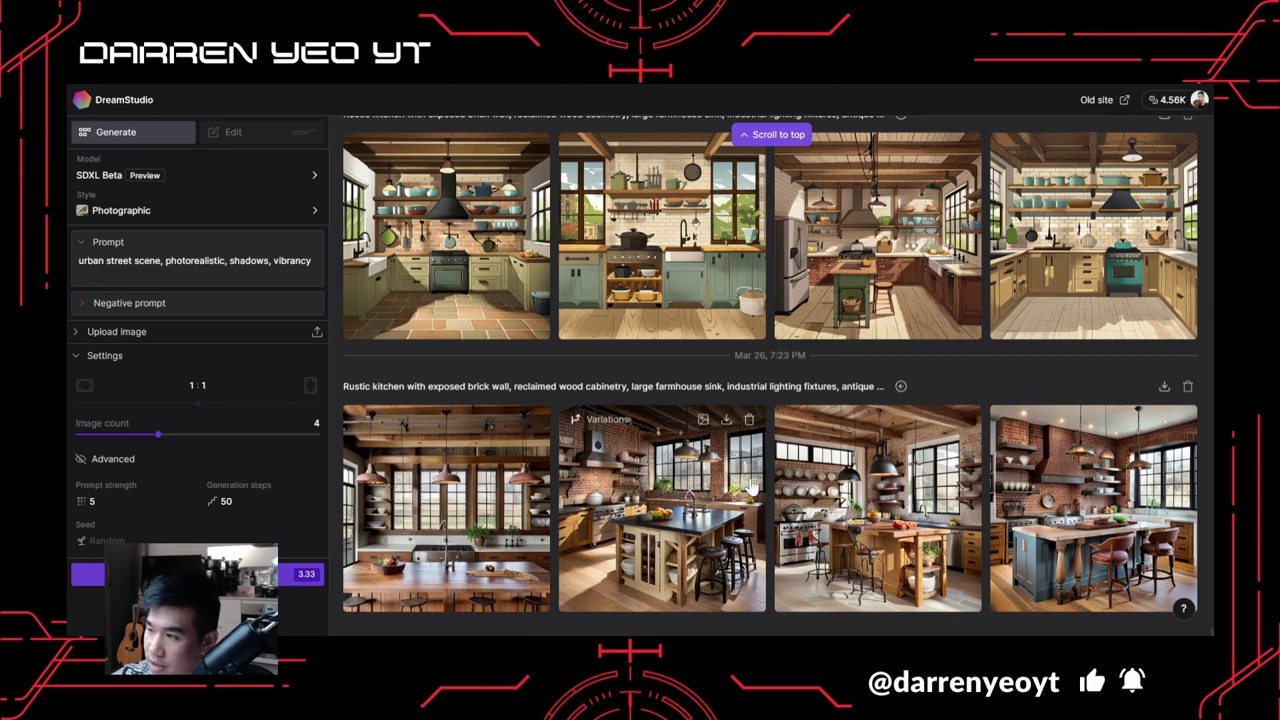
click(700, 519)
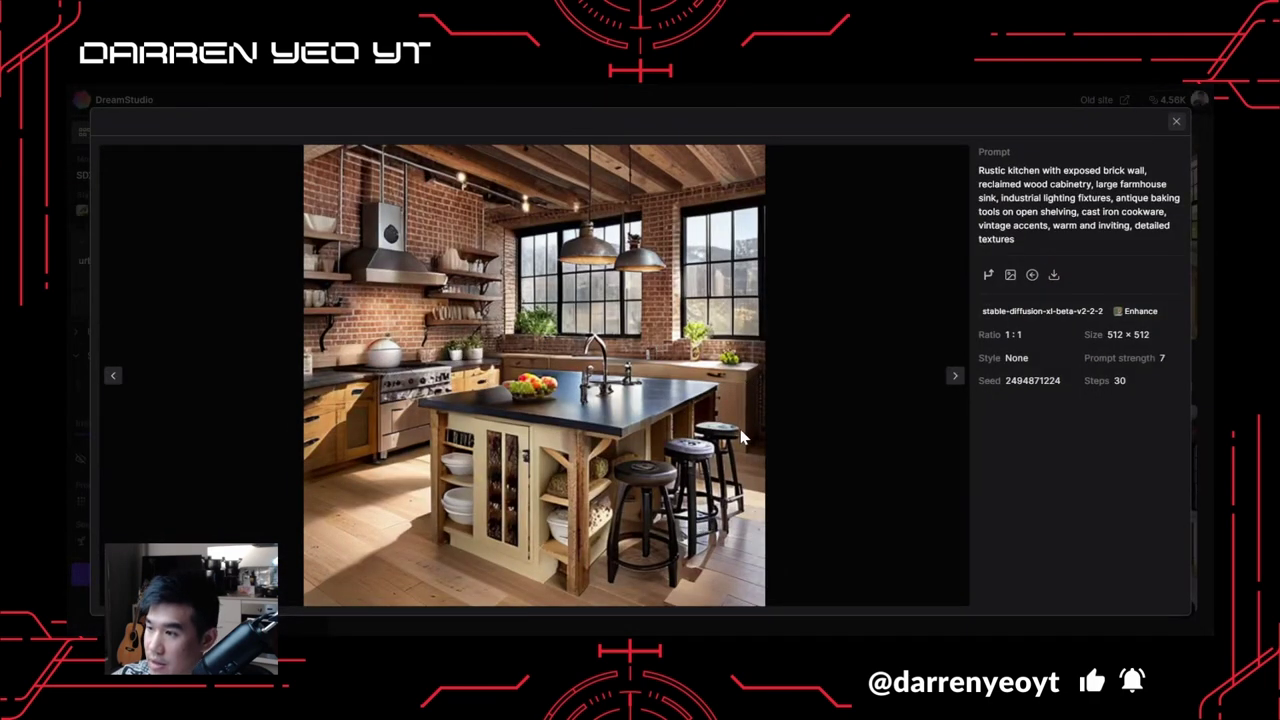
click(1177, 124)
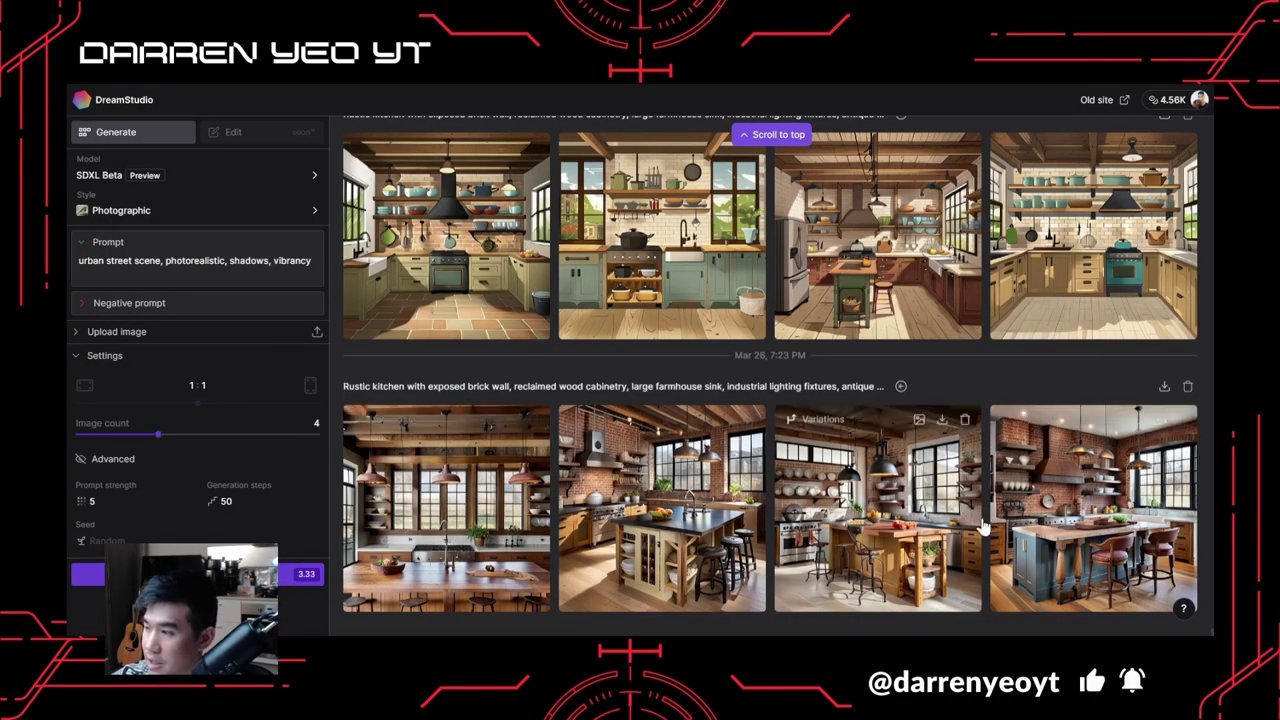
click(1058, 514)
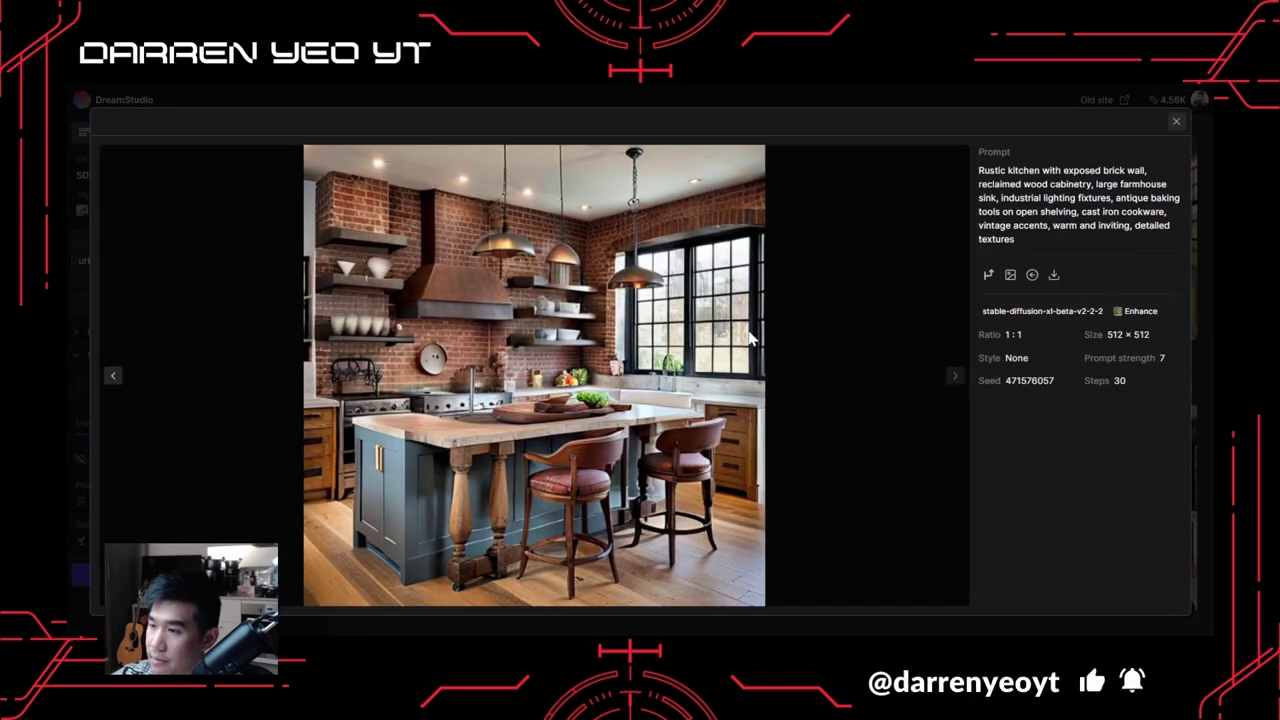
click(1178, 124)
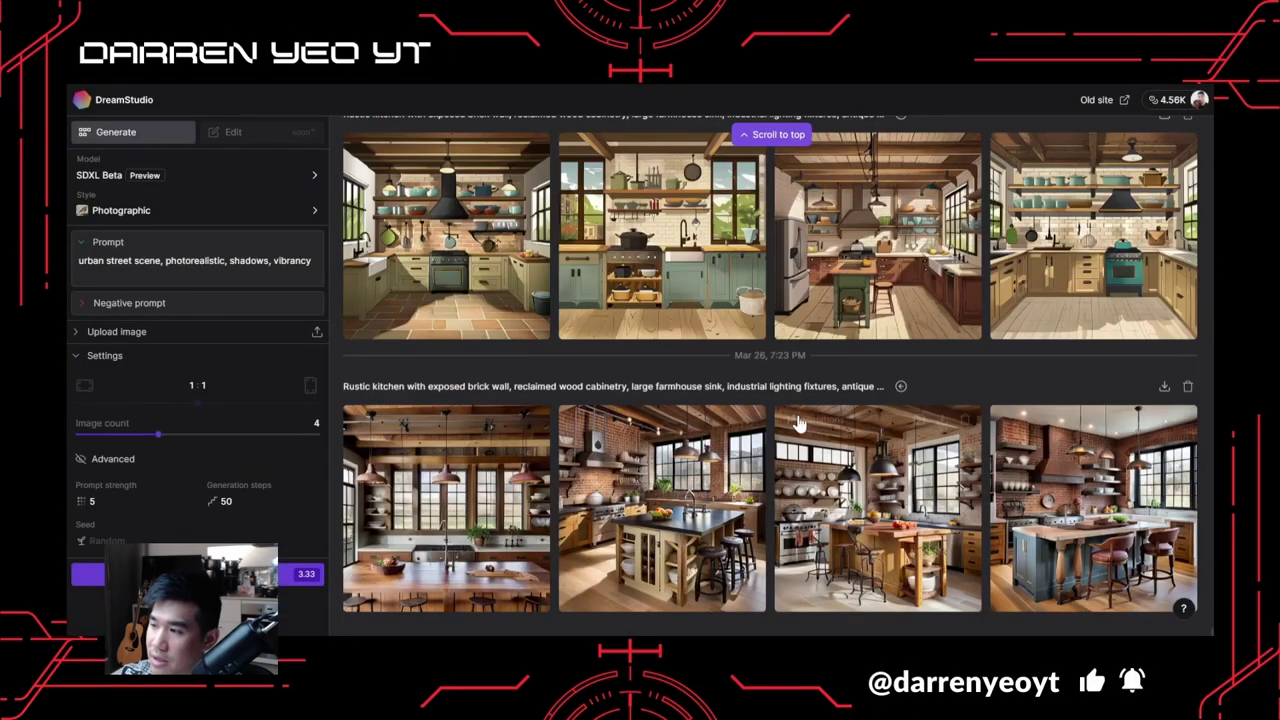
click(873, 490)
click(1178, 124)
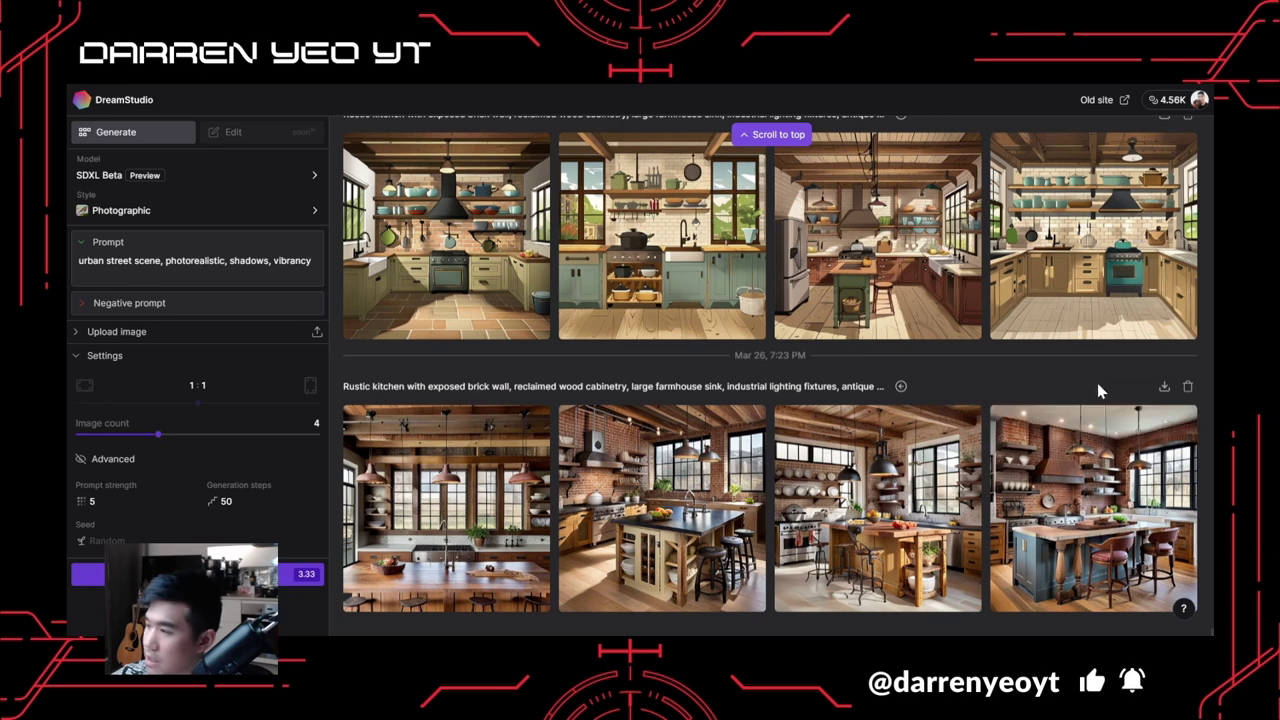
Re-examine the rustic kitchen image with the wooden island and metal stools enlarged, and close it.
mouse_move(1138, 452)
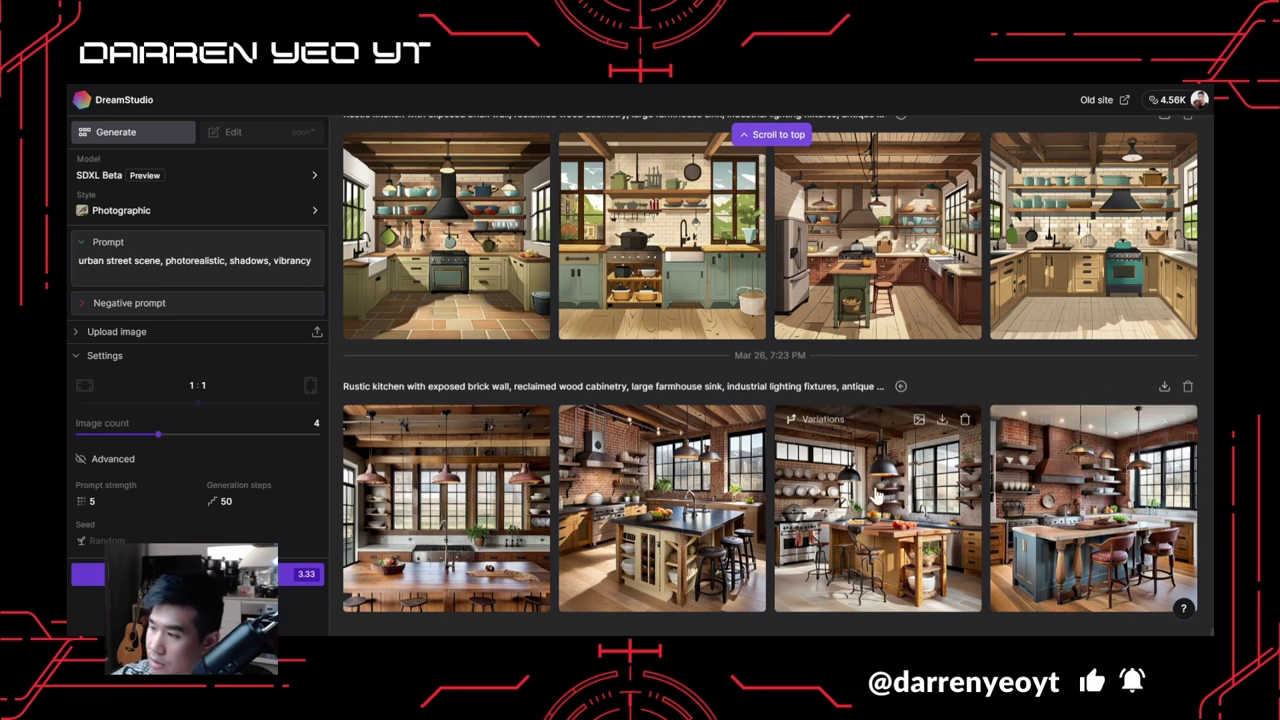
click(850, 602)
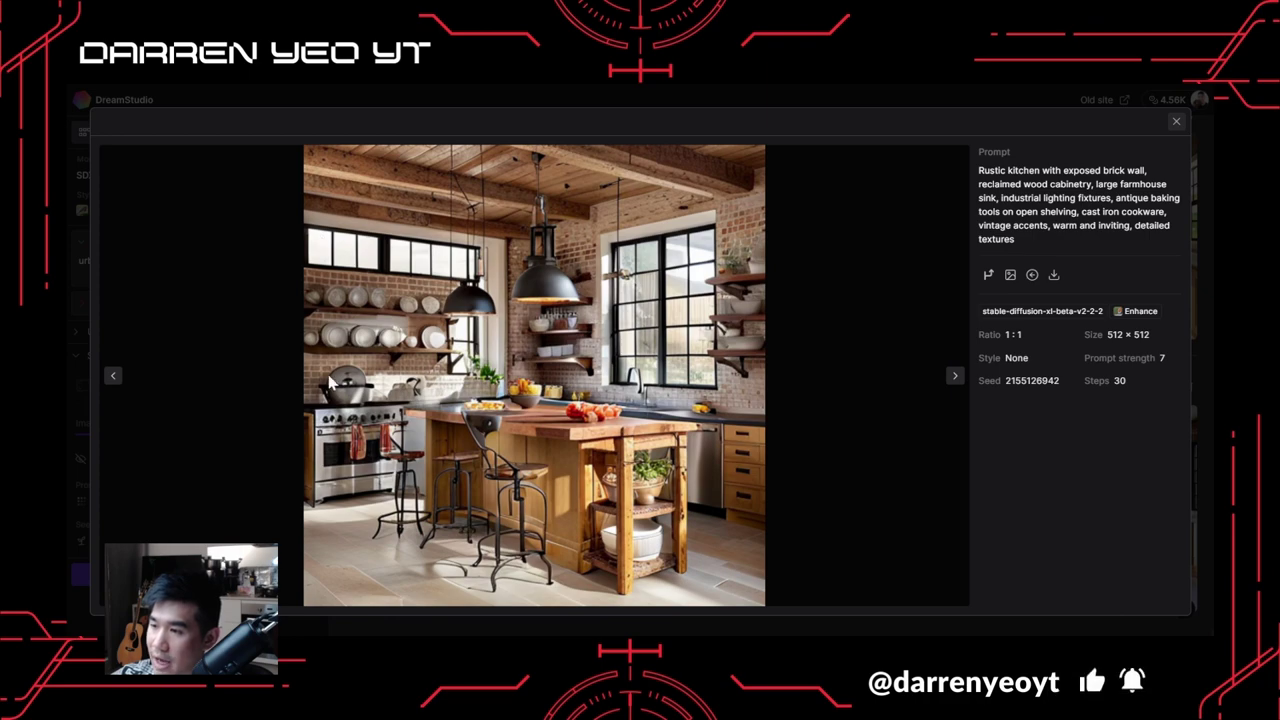
click(76, 214)
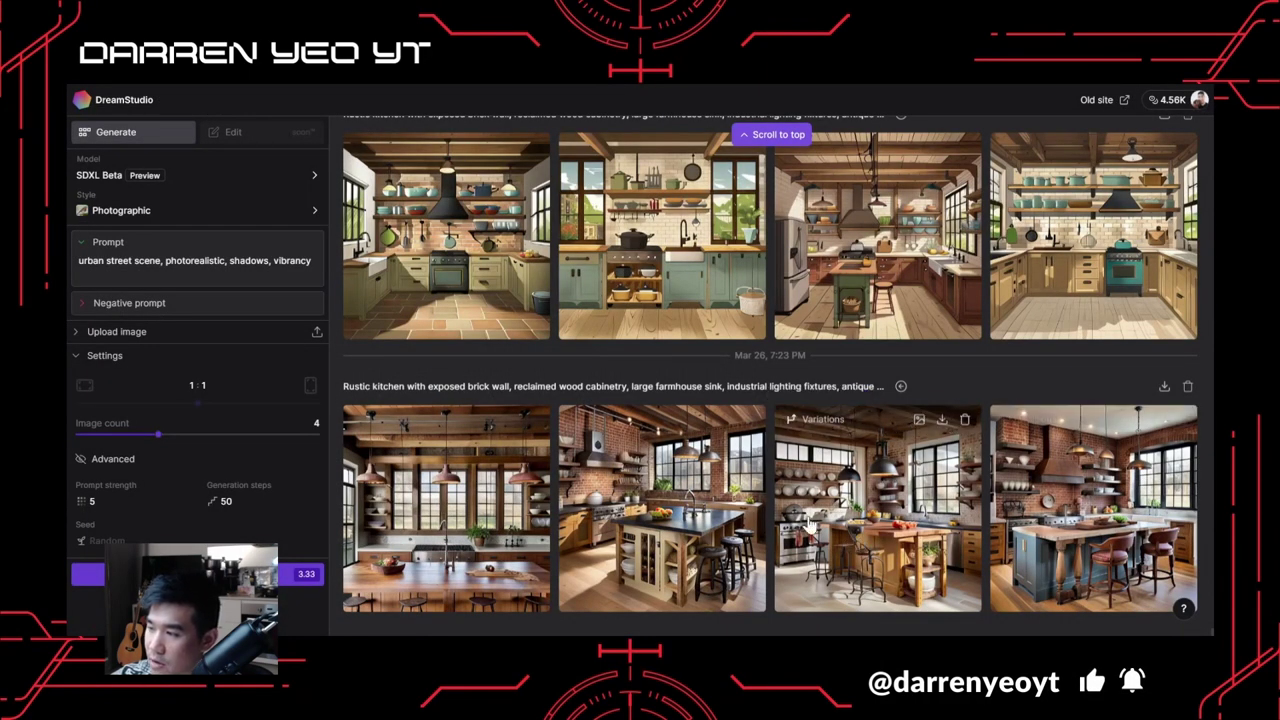
View the third photorealistic rustic kitchen enlarged, and compare it with all four anime kitchens in the set above.
click(838, 540)
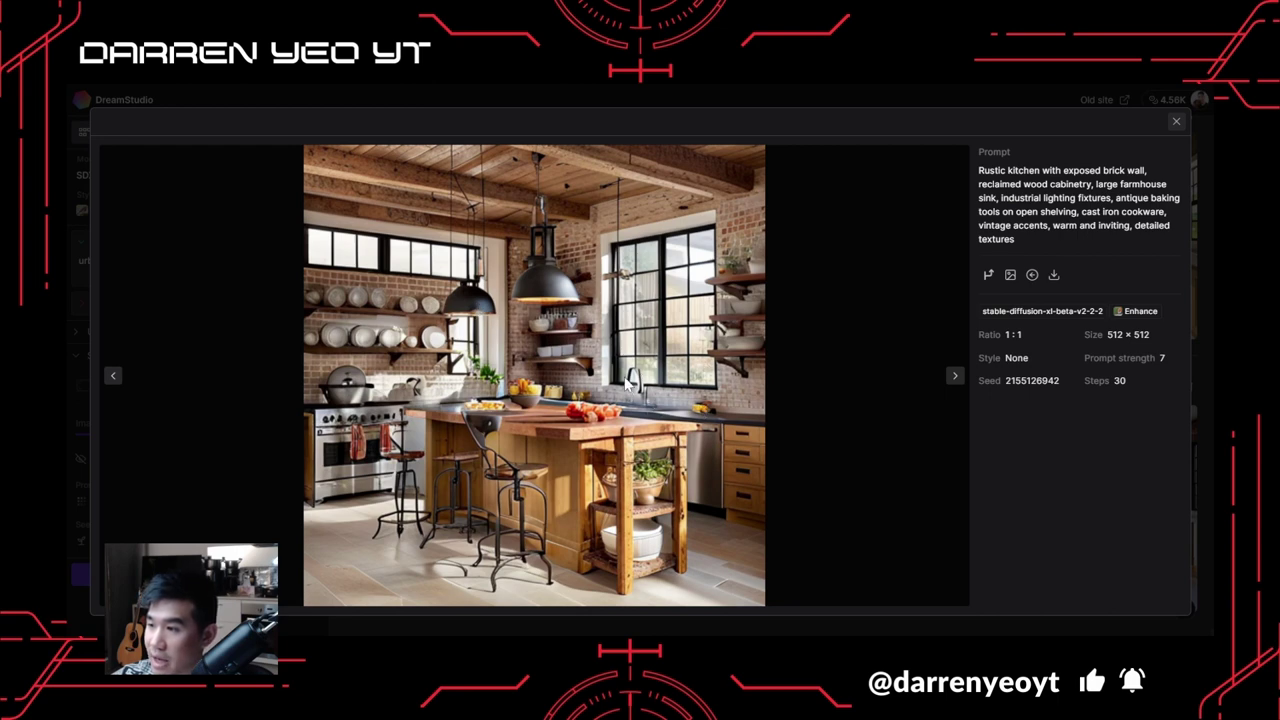
click(80, 176)
click(464, 340)
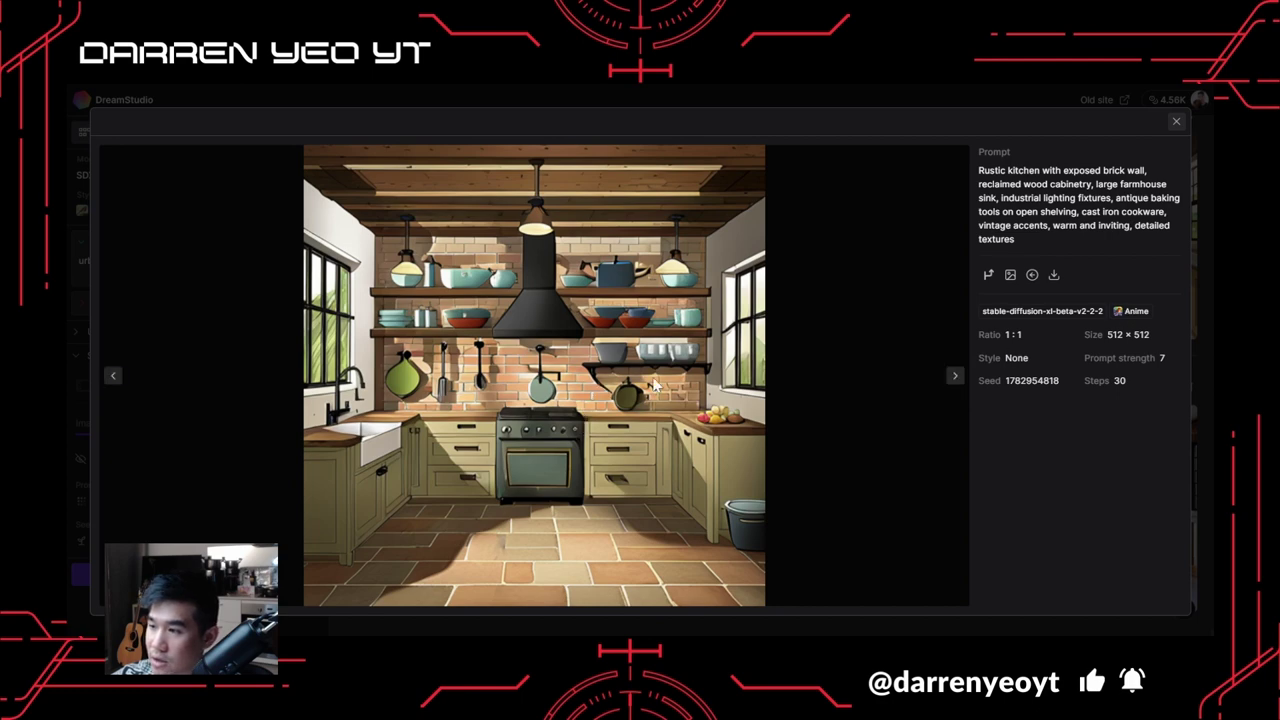
click(955, 375)
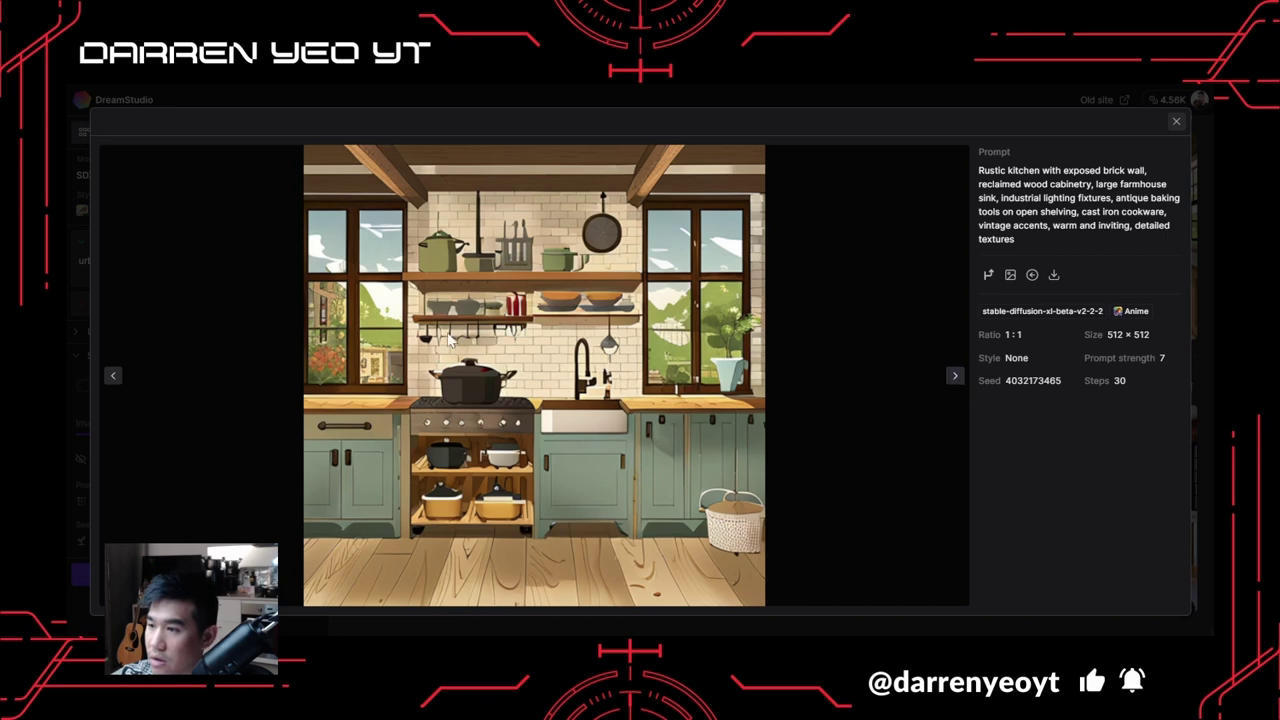
click(954, 377)
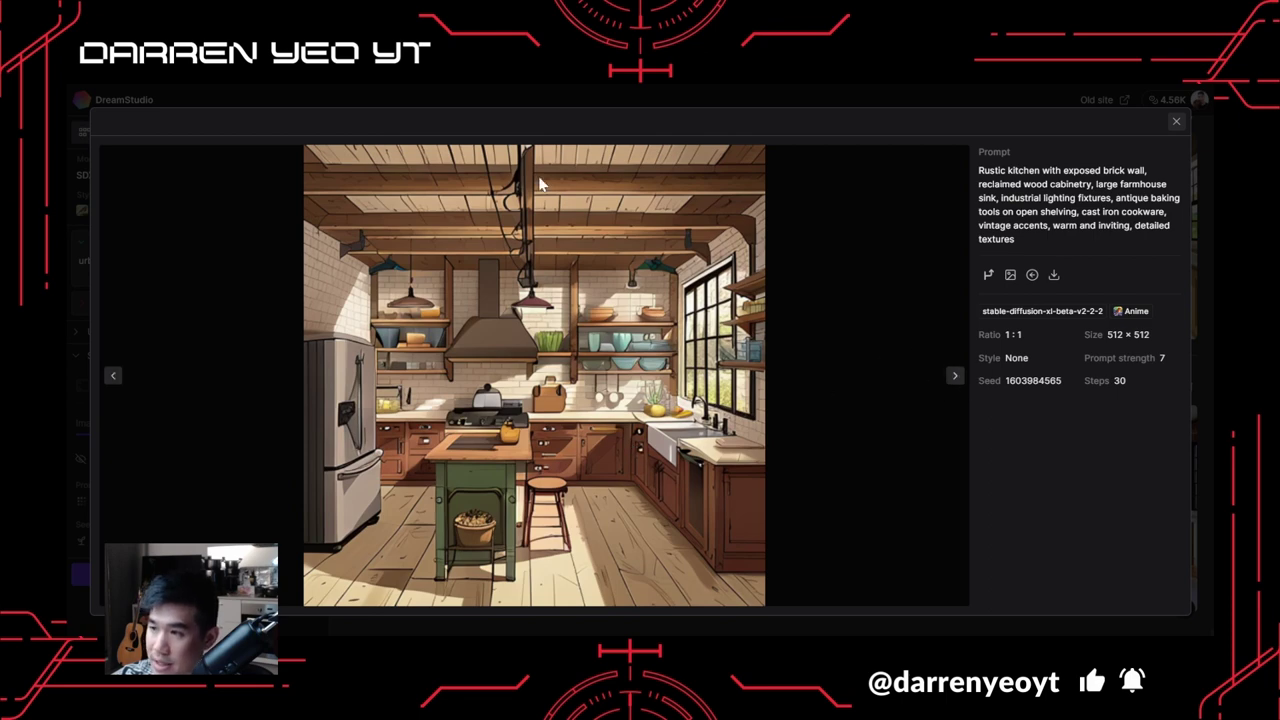
click(952, 381)
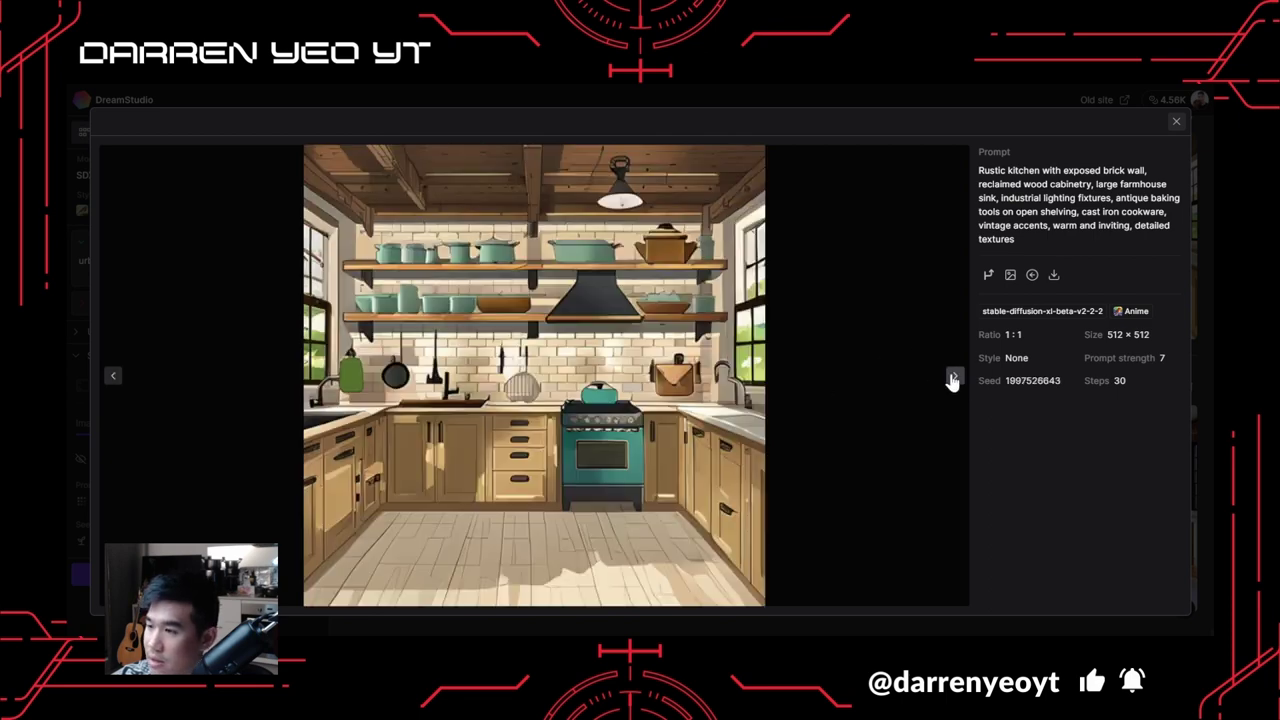
View the first two photorealistic rustic kitchens enlarged, close the viewer, and return to the newest generations.
click(955, 376)
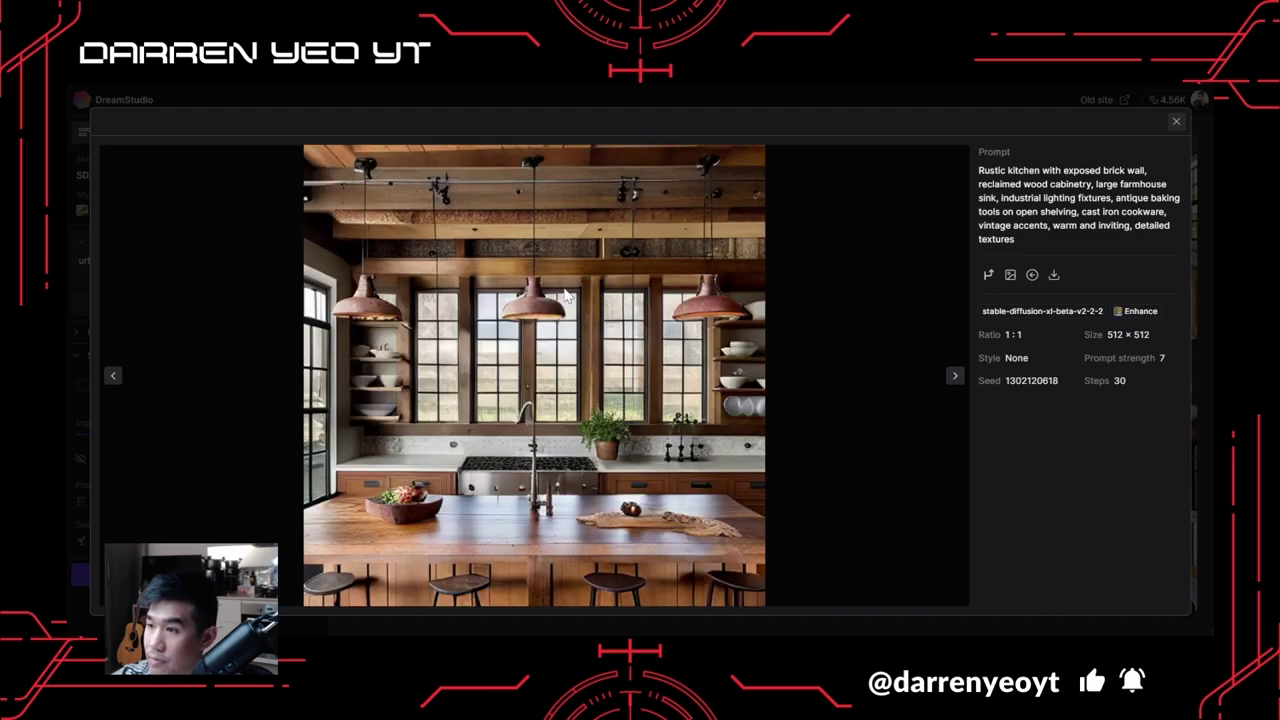
click(954, 376)
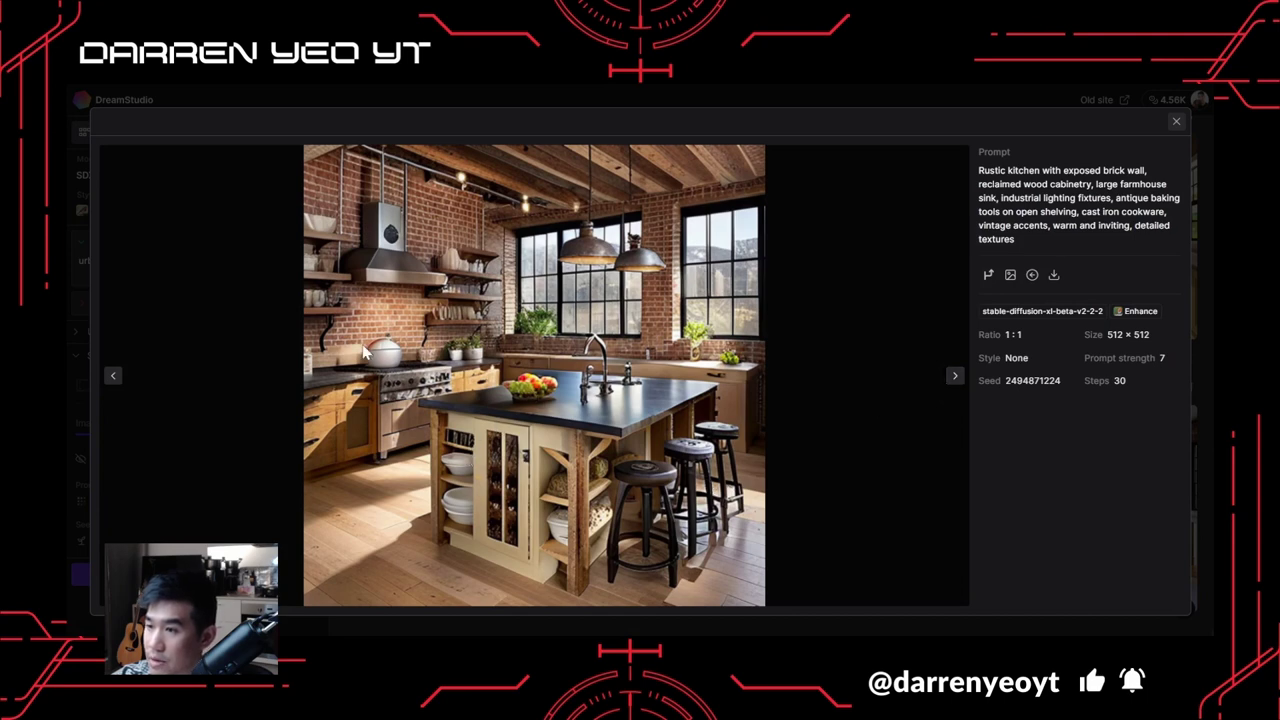
click(1176, 121)
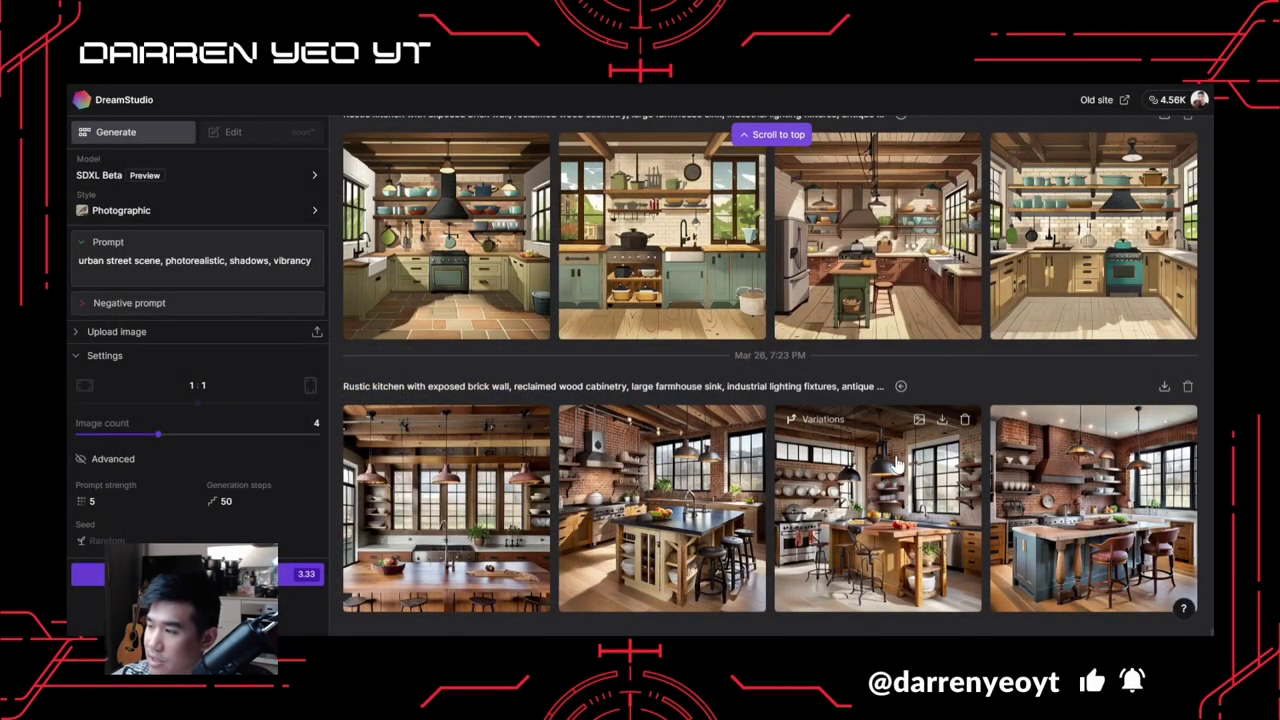
scroll(995, 468, up, 10)
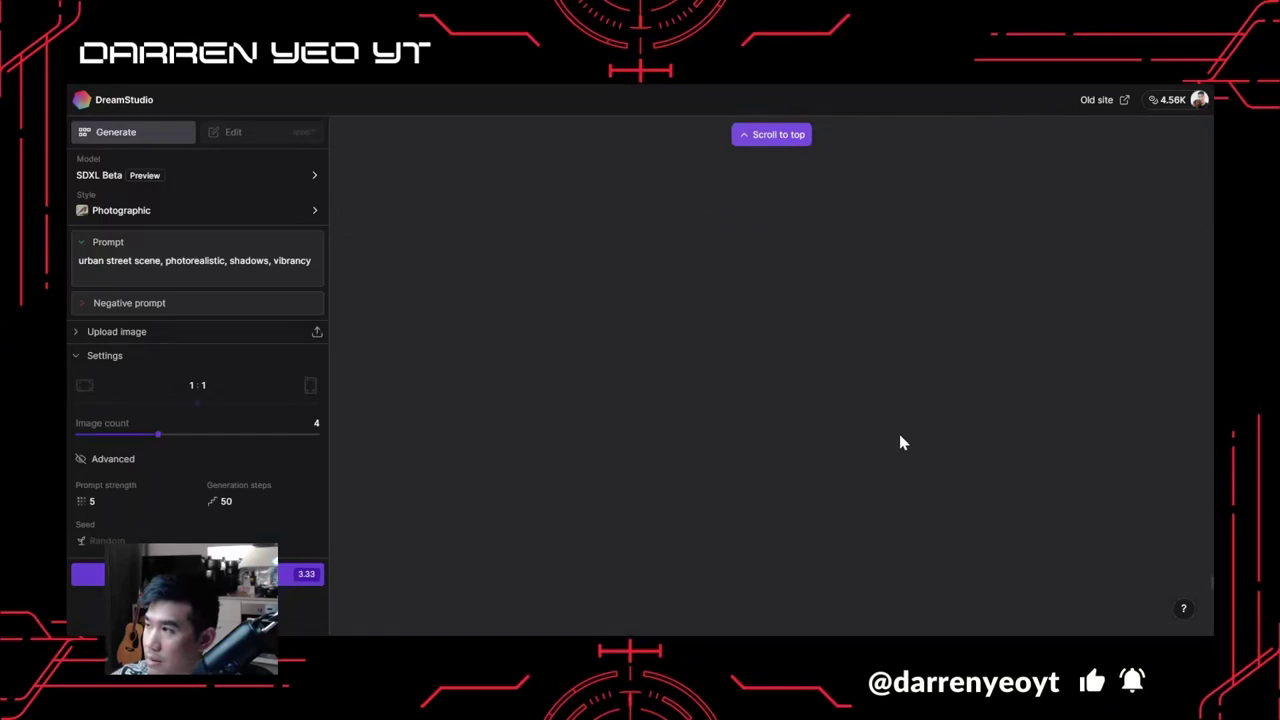
click(768, 134)
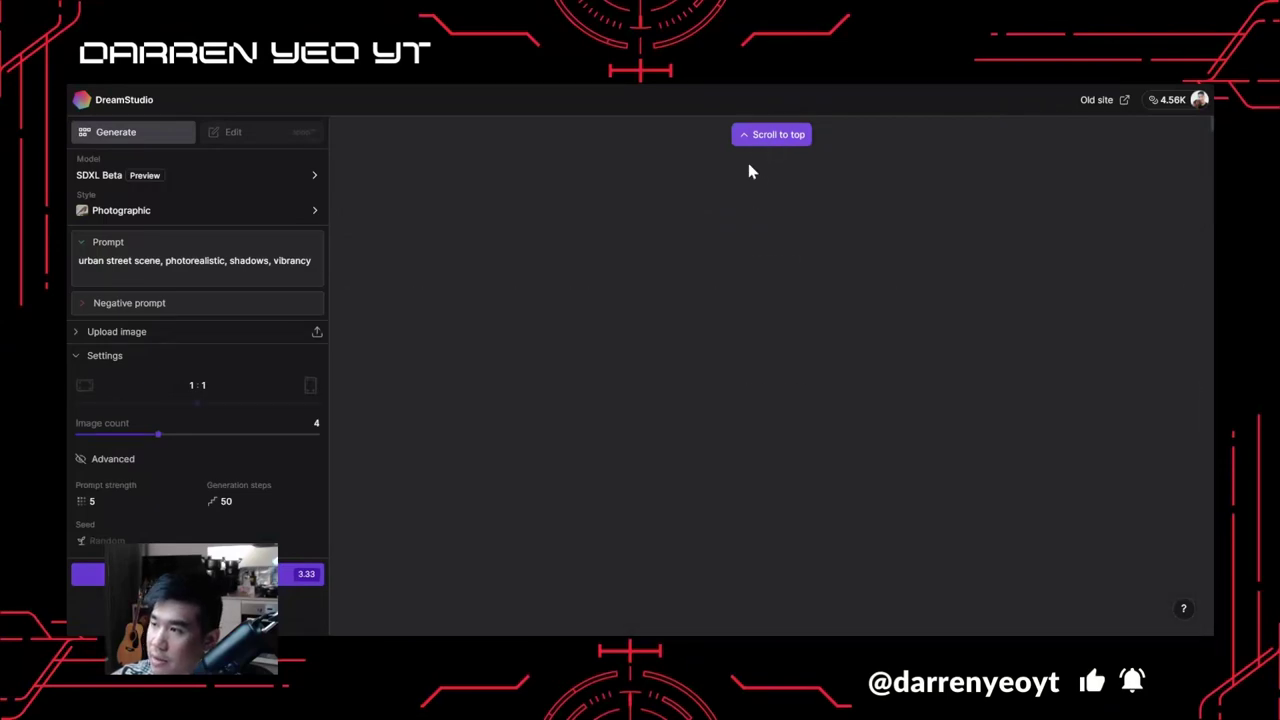
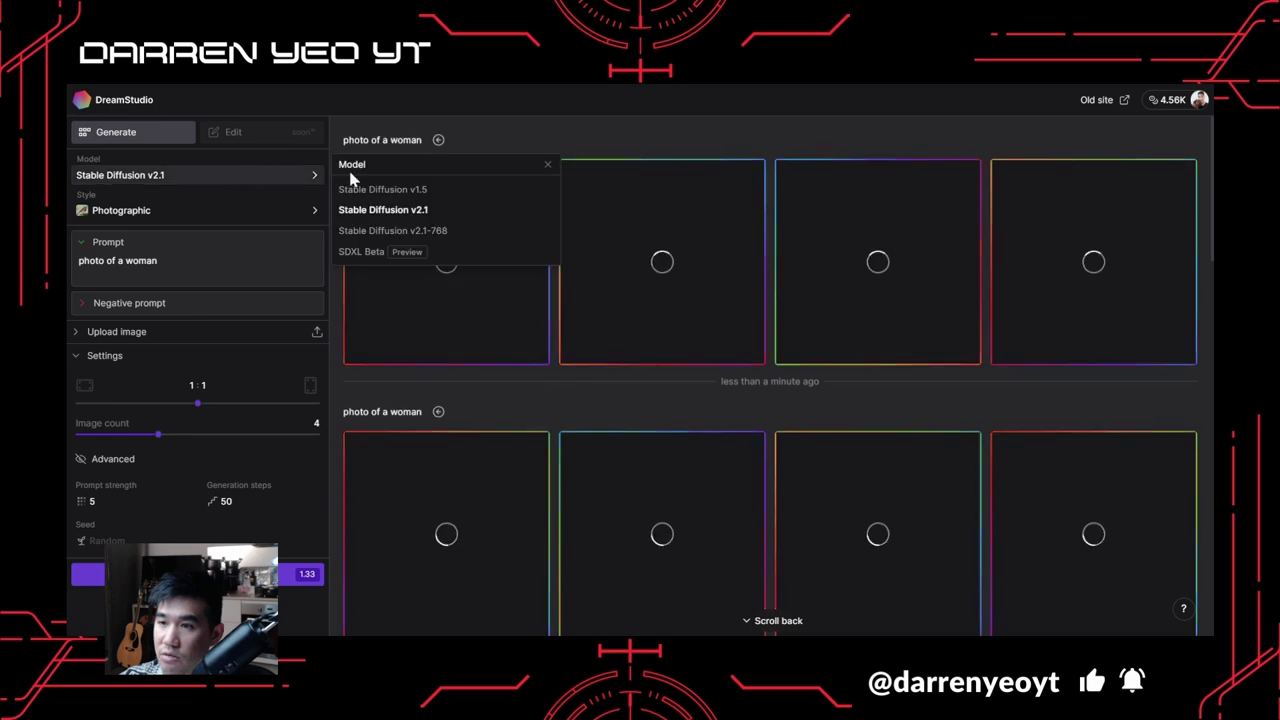
Generate "photo of a woman" with Stable Diffusion v1.5, and set the model back to SDXL Beta.
click(346, 190)
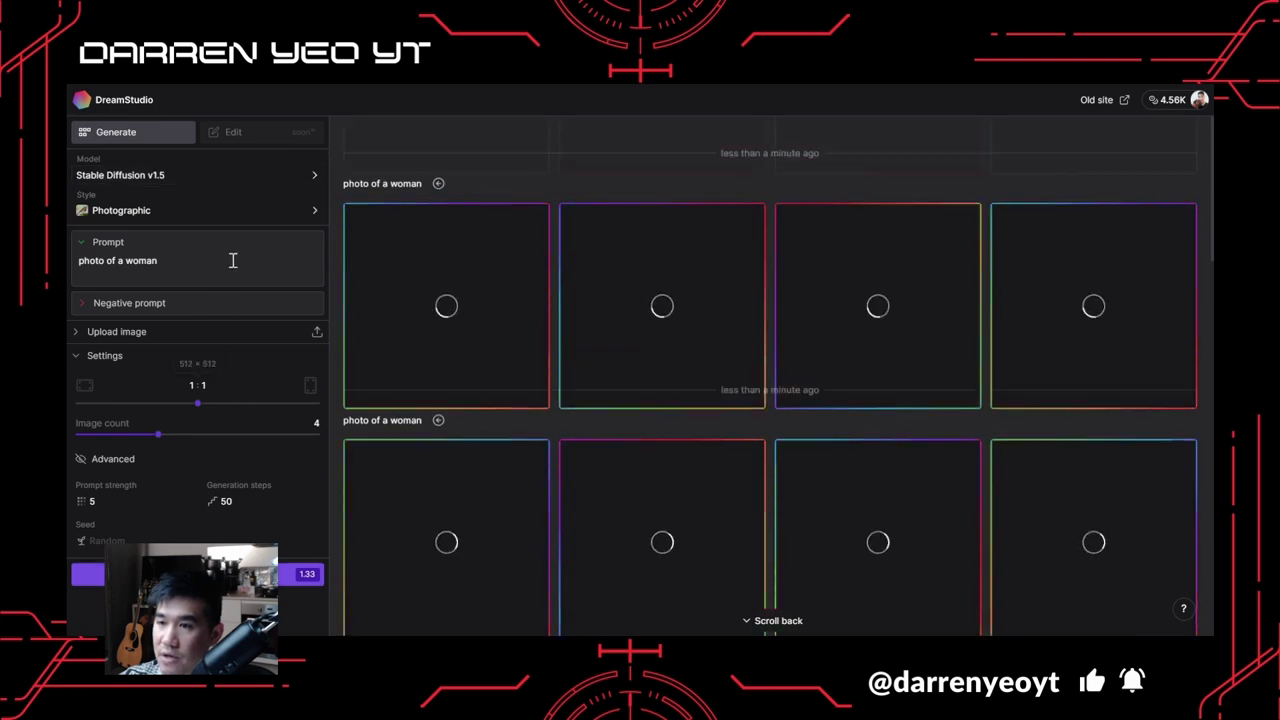
click(248, 180)
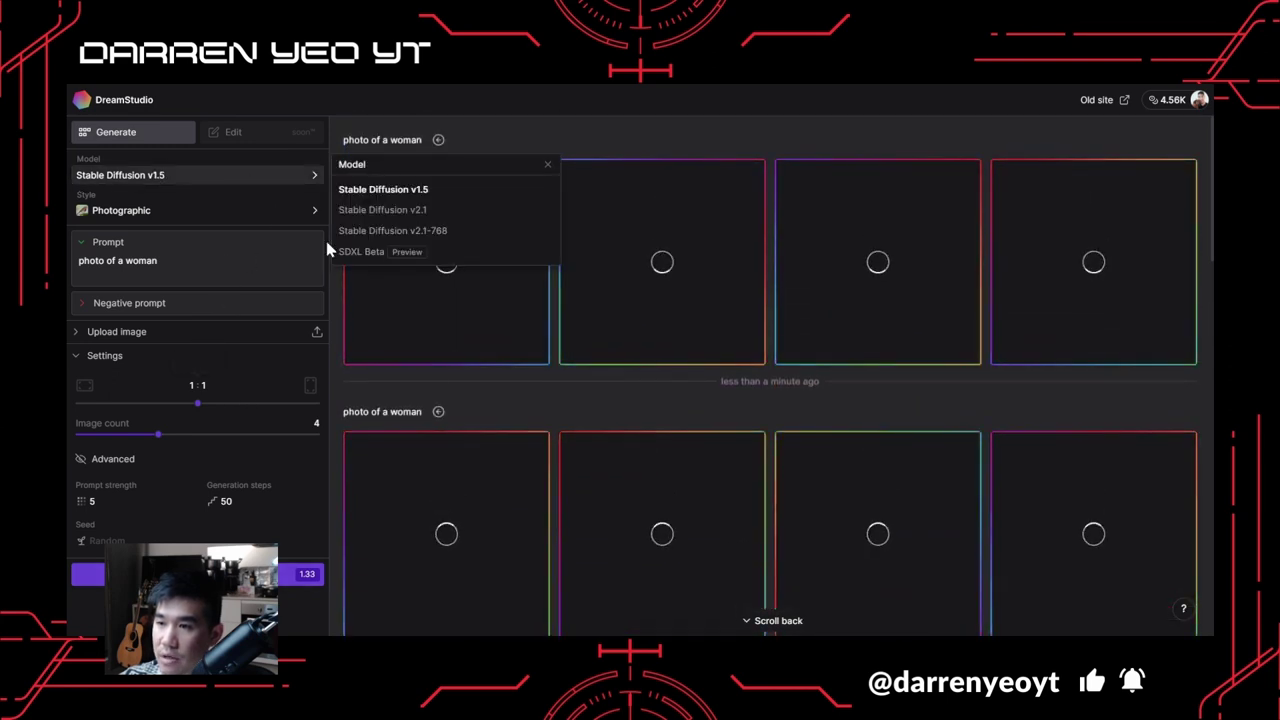
click(361, 251)
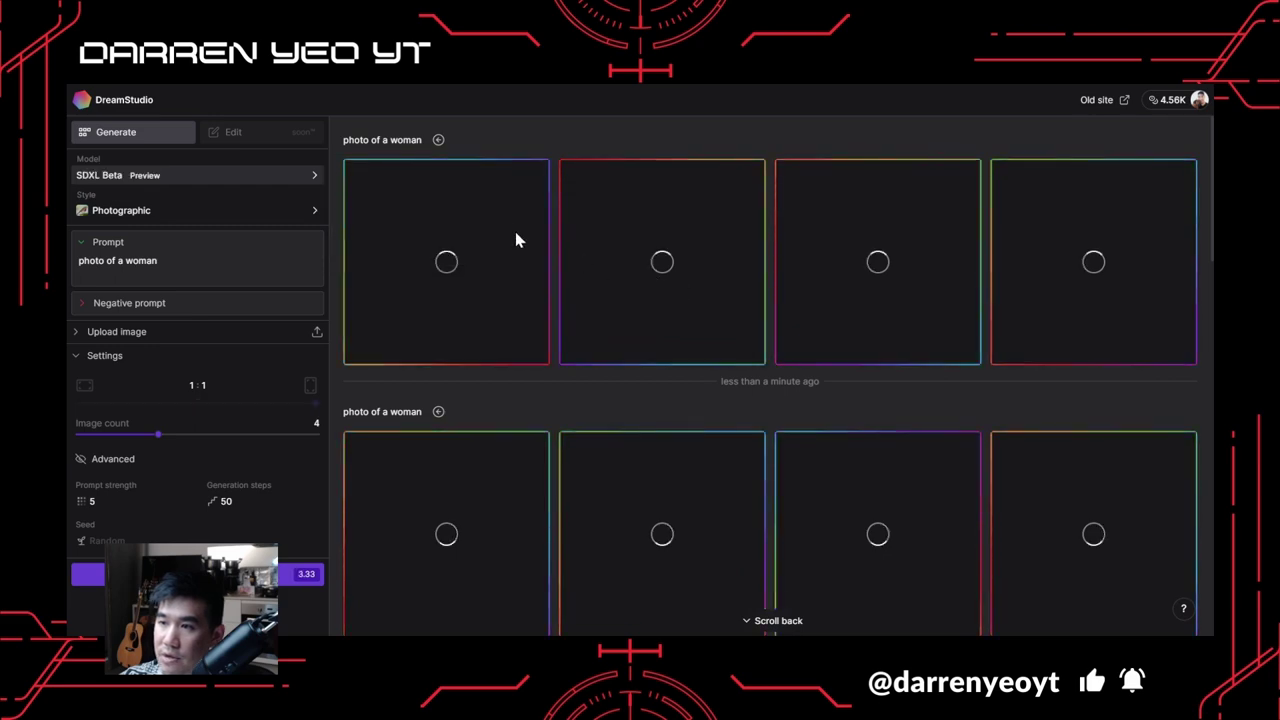
View the SDXL Beta "photo of a woman" images enlarged one after another, from the first to the fourth.
scroll(617, 325, down, 5)
scroll(617, 325, up, 2)
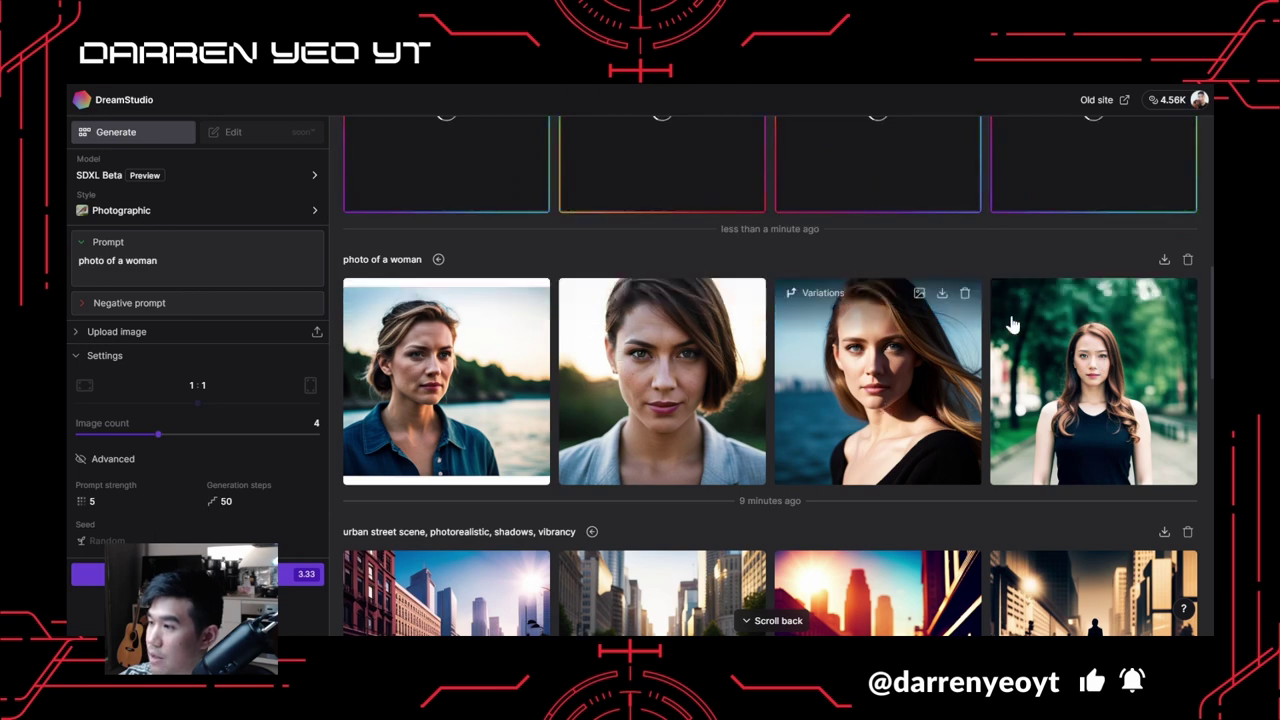
click(446, 380)
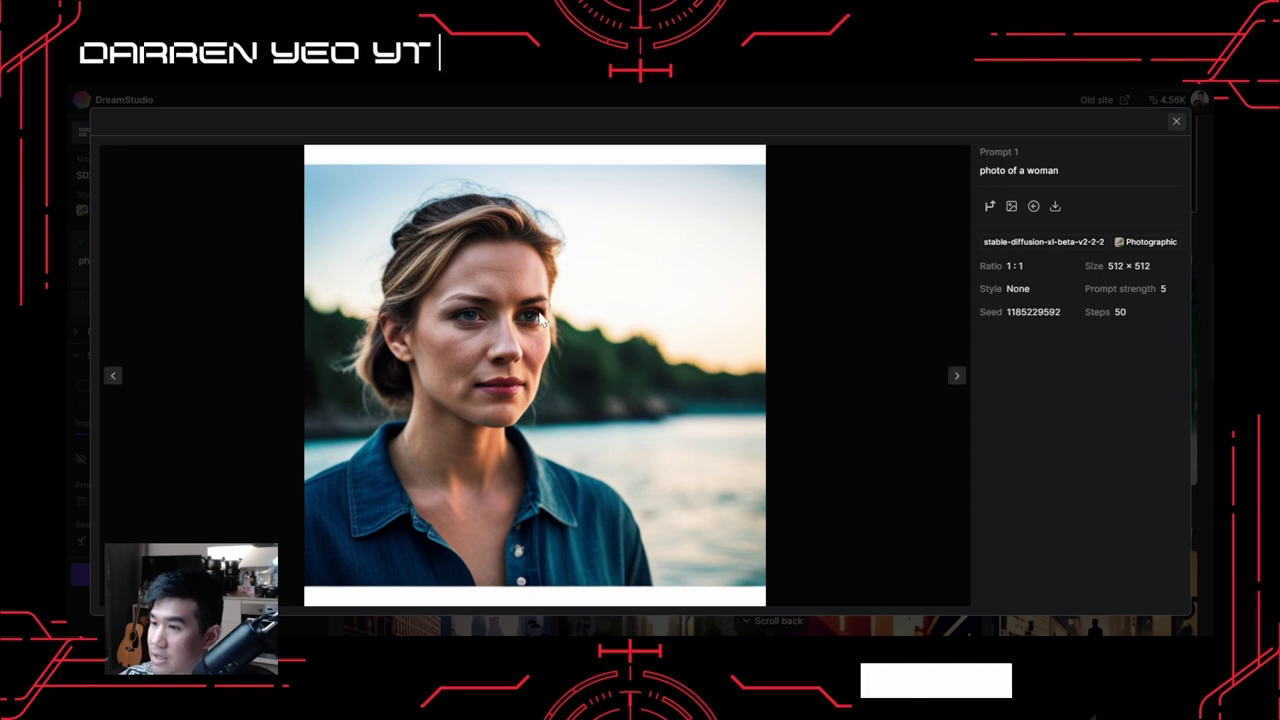
click(957, 378)
click(957, 378)
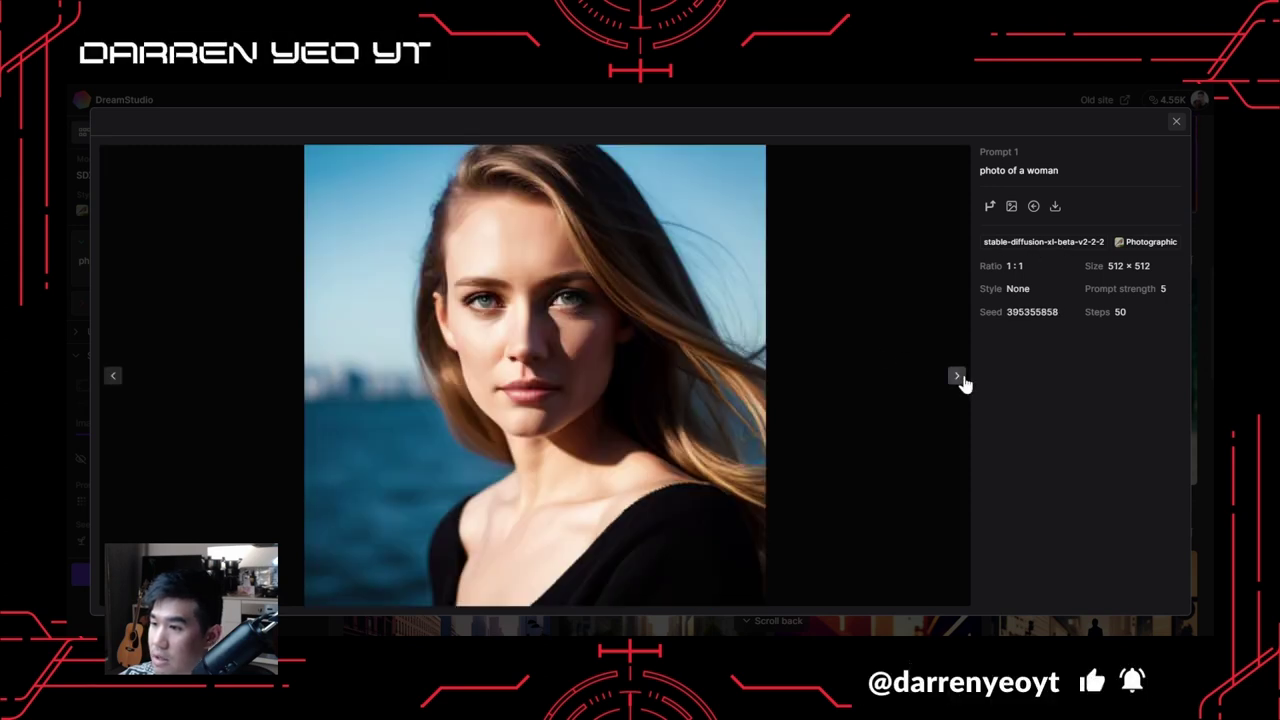
click(957, 378)
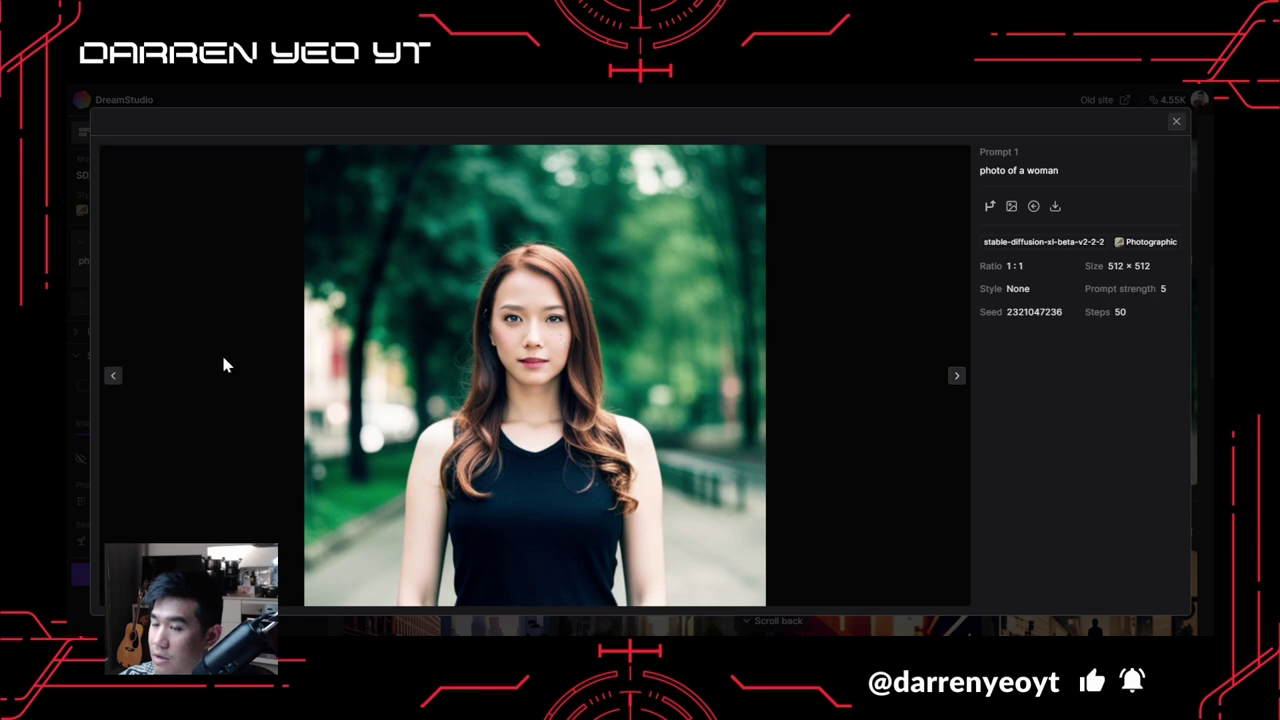
Review the SDXL Beta portraits in reverse order back to the first, and recheck the fourth one, closing the viewer each time.
click(113, 380)
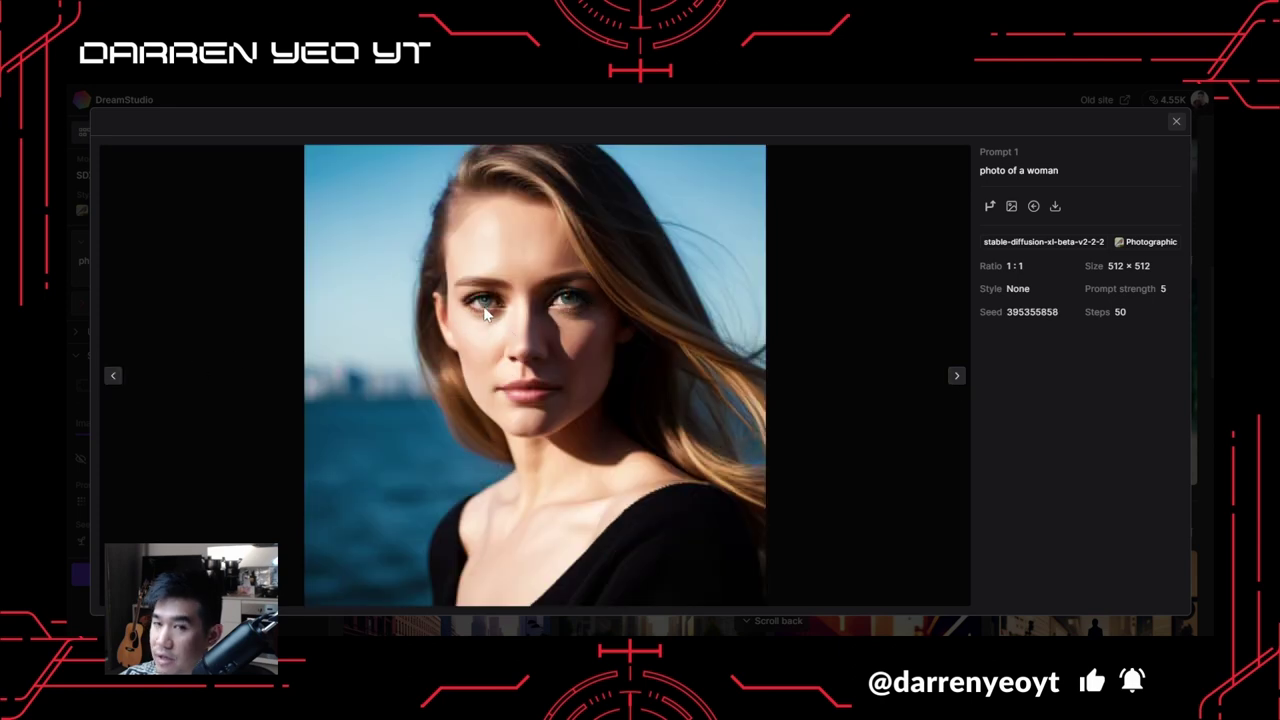
click(115, 380)
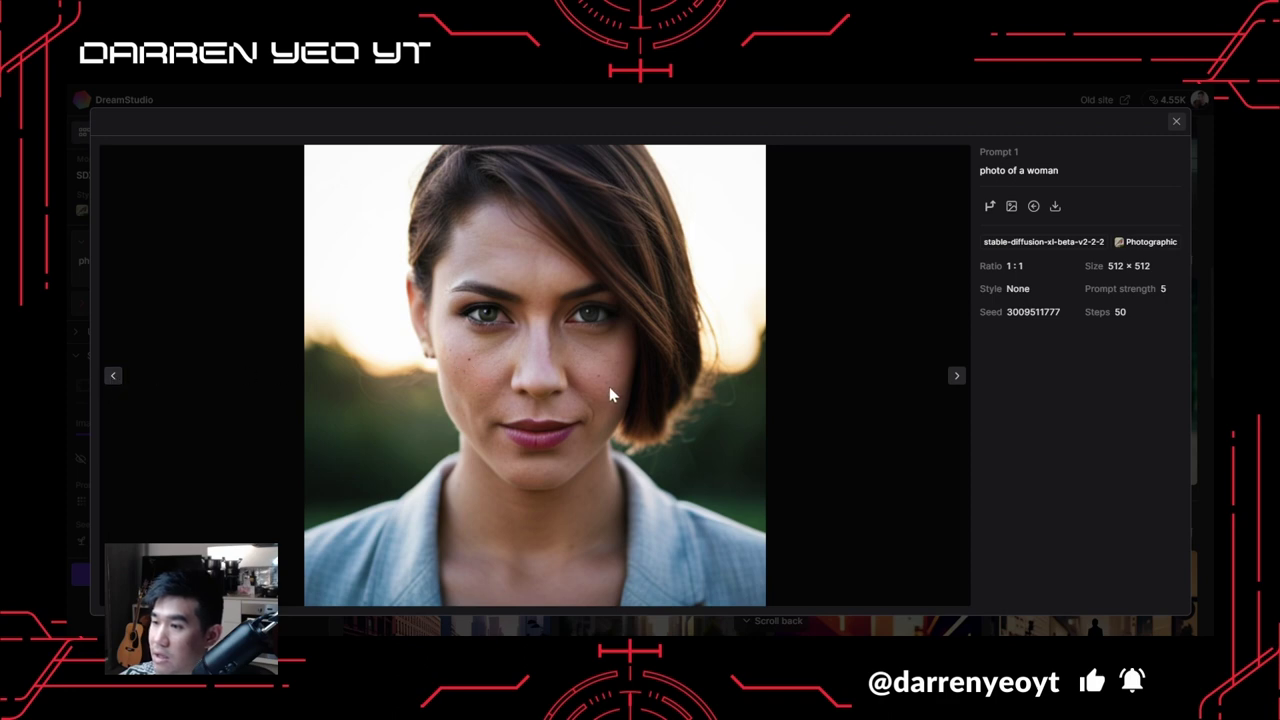
click(114, 377)
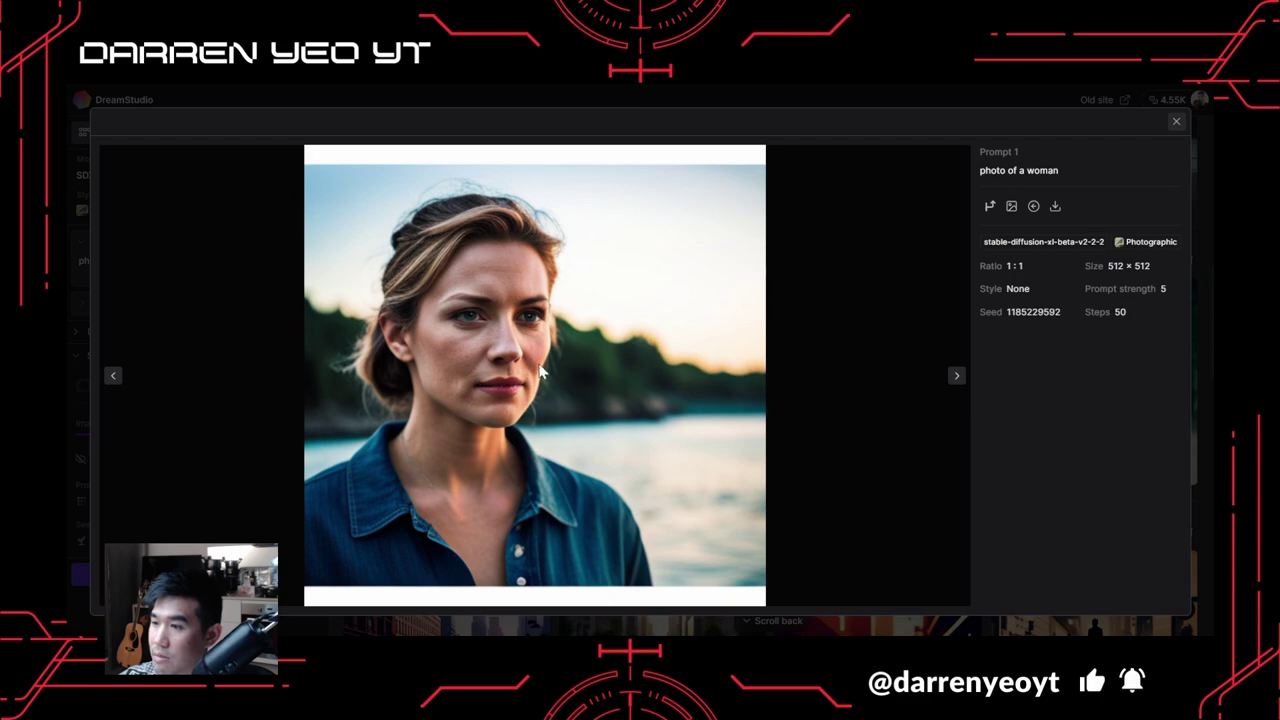
click(1177, 126)
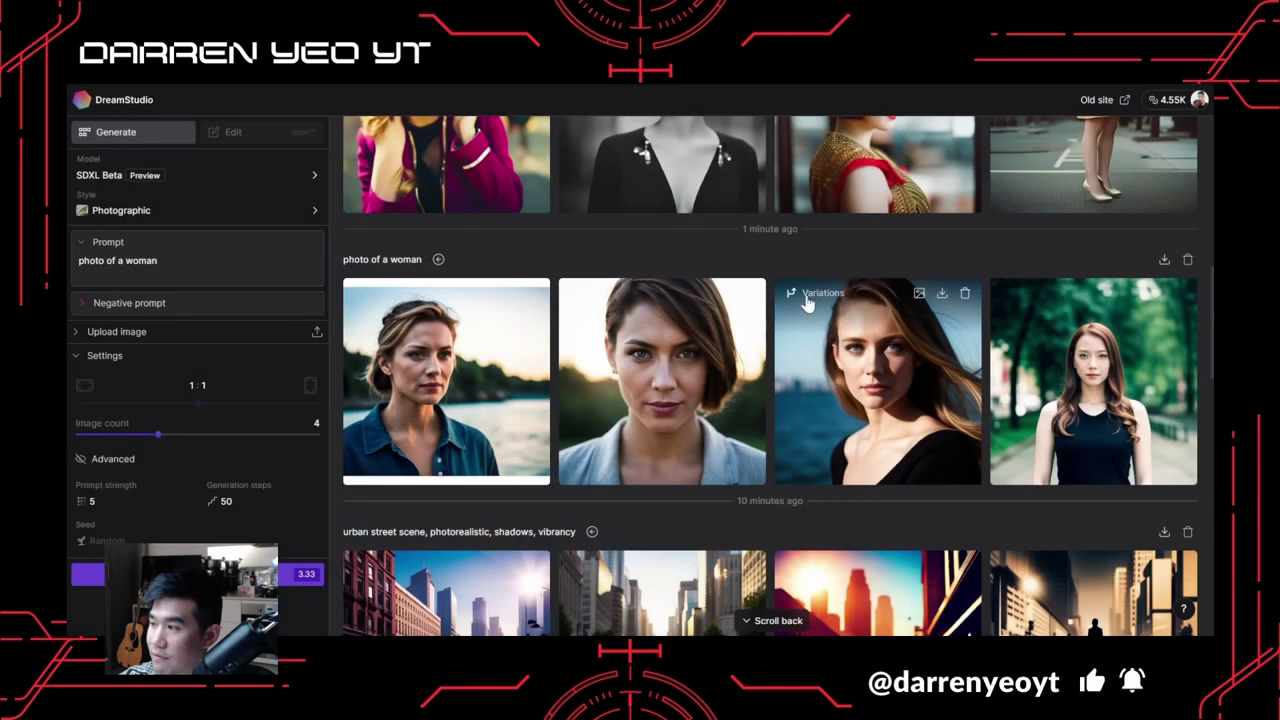
click(1120, 397)
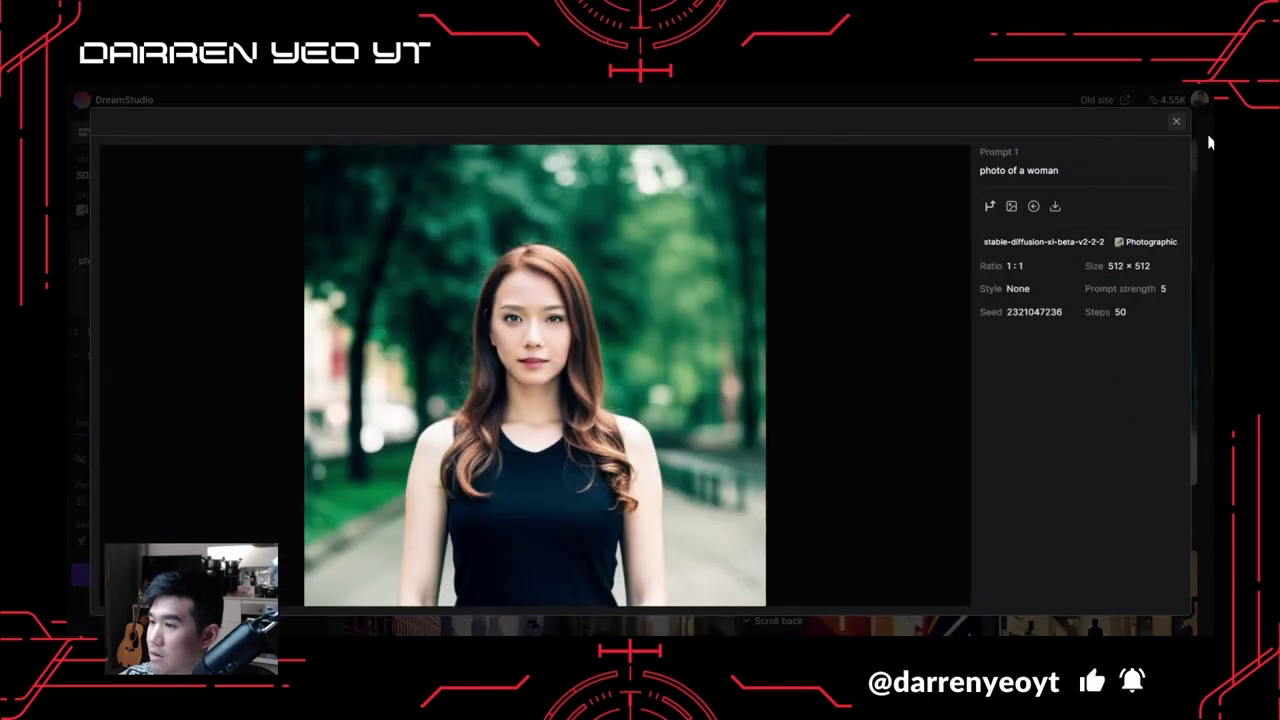
click(1175, 121)
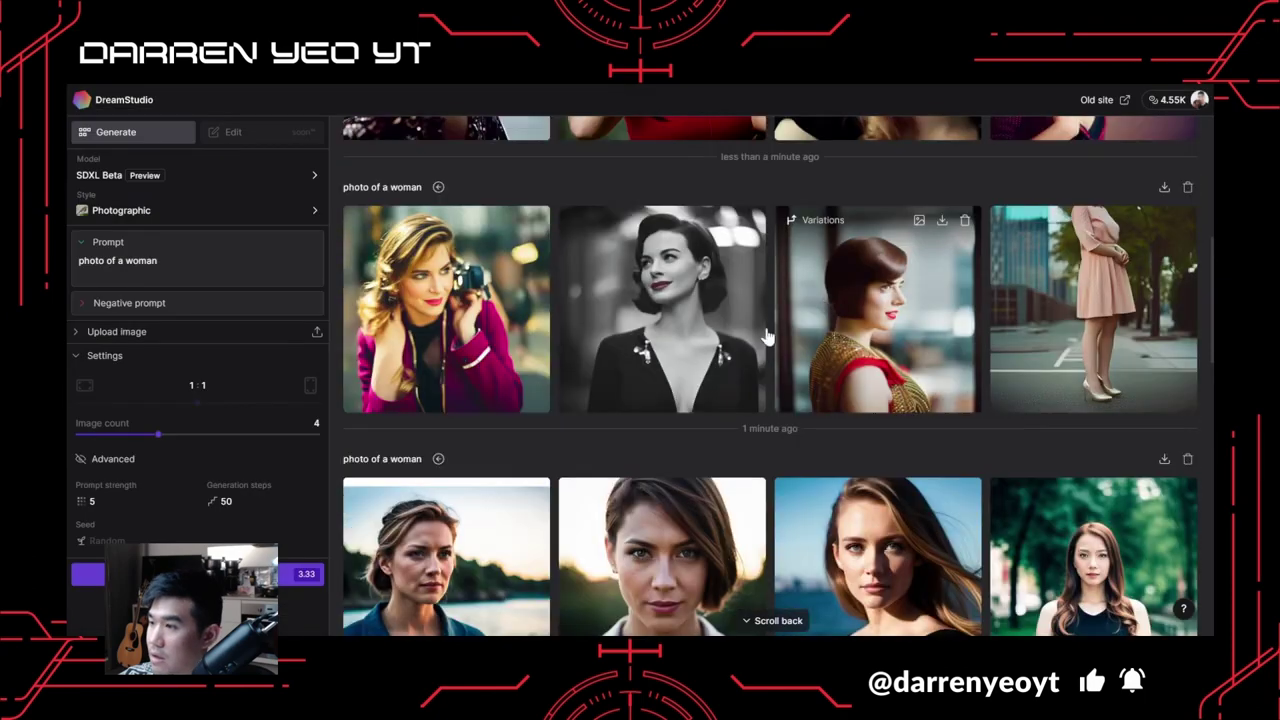
View the first, second and third portraits of the Stable Diffusion v2.1-768 "photo of a woman" set enlarged, closing each one.
scroll(460, 345, up, 2)
click(503, 449)
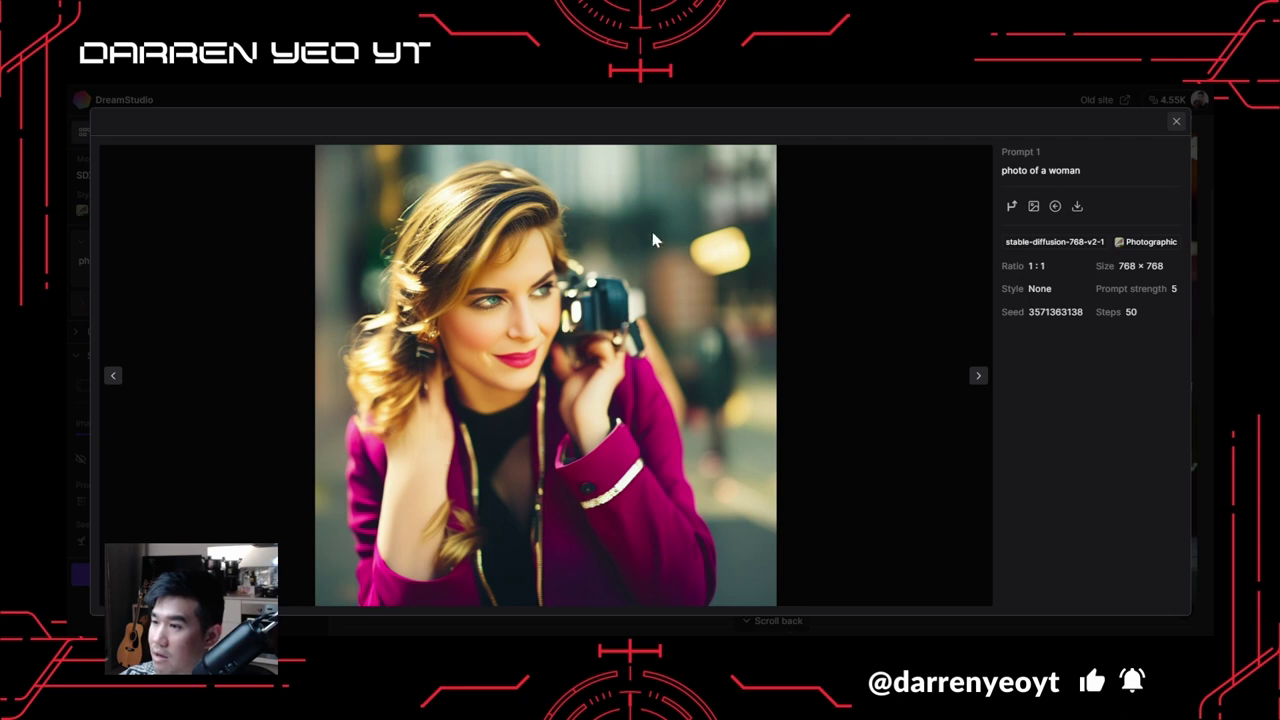
click(1176, 122)
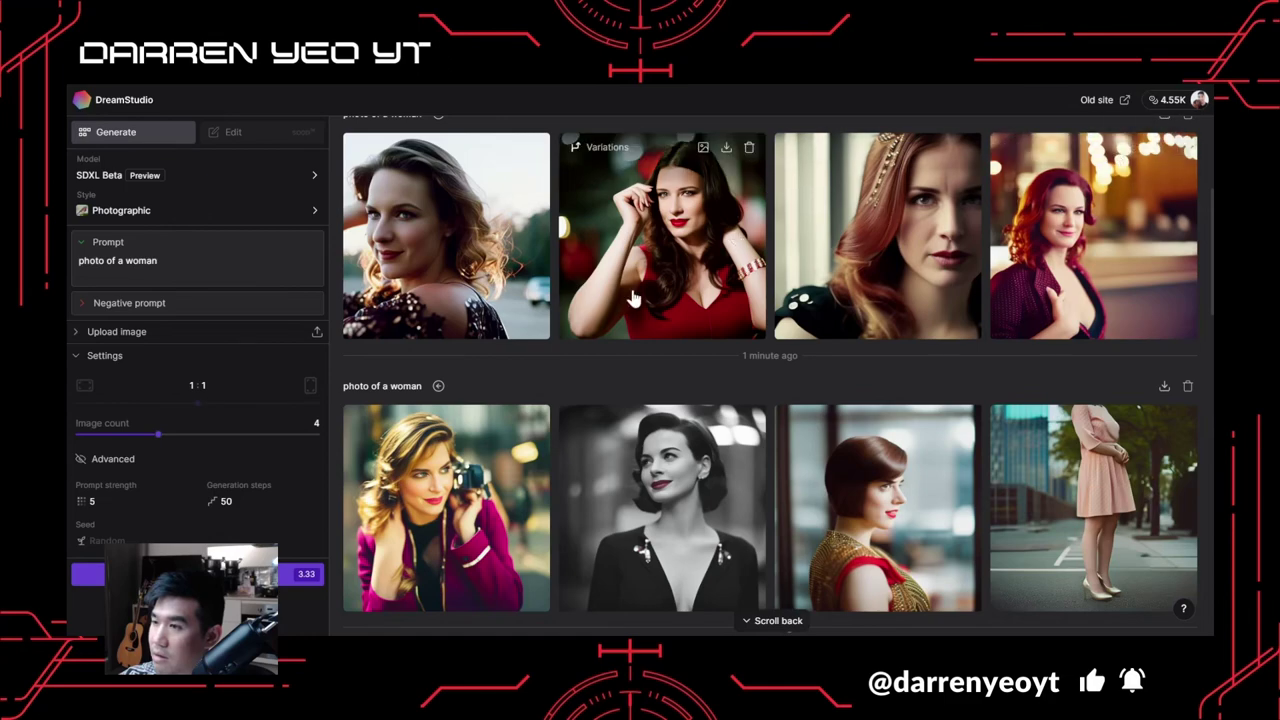
scroll(712, 420, down, 1)
click(700, 392)
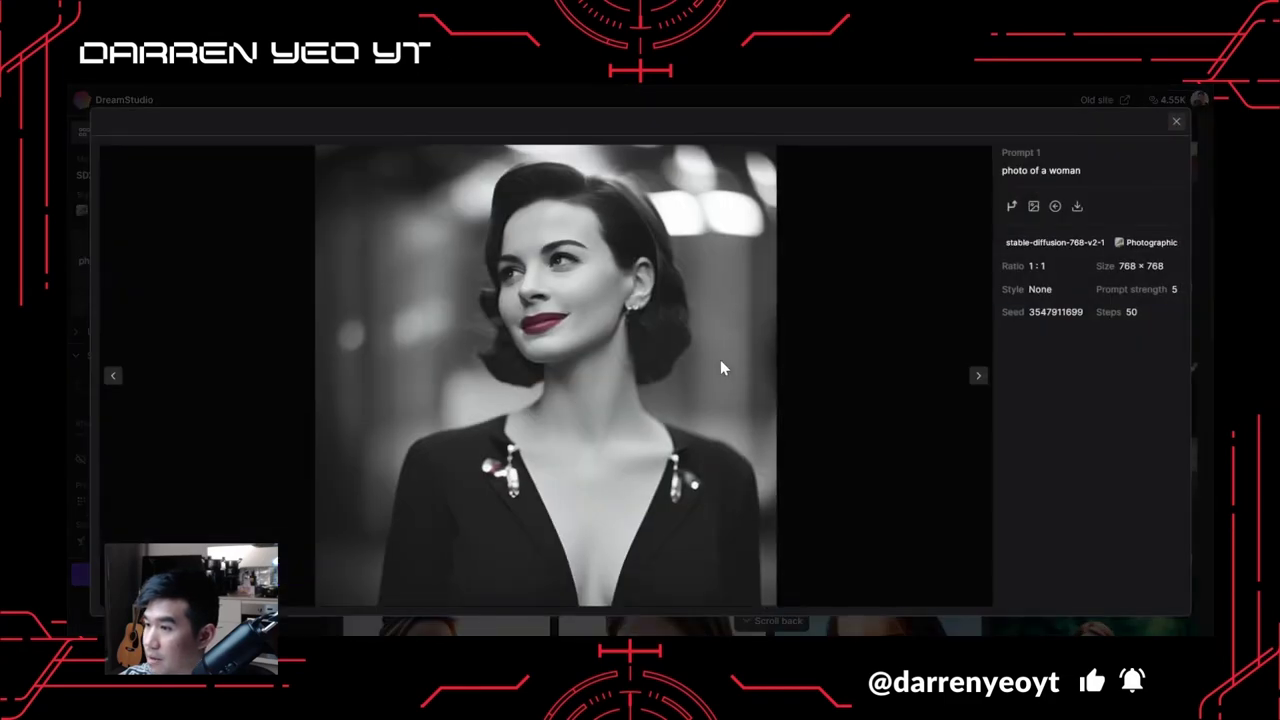
click(1176, 122)
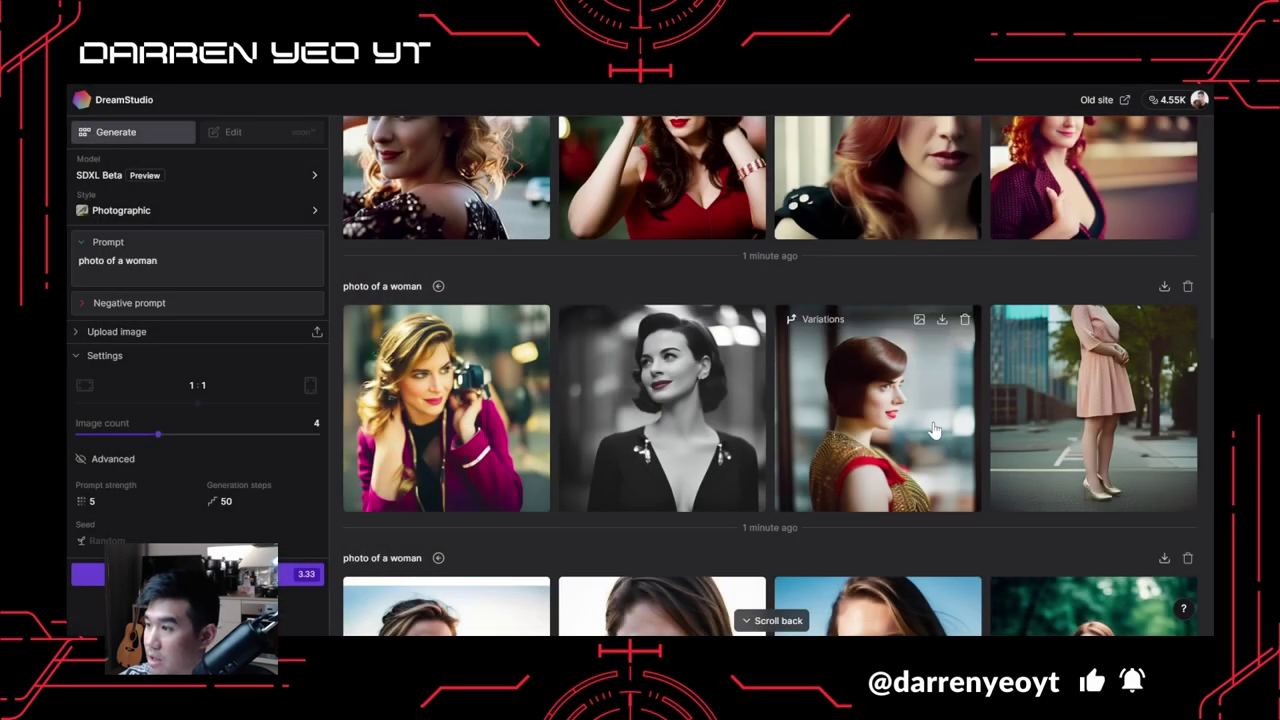
click(935, 425)
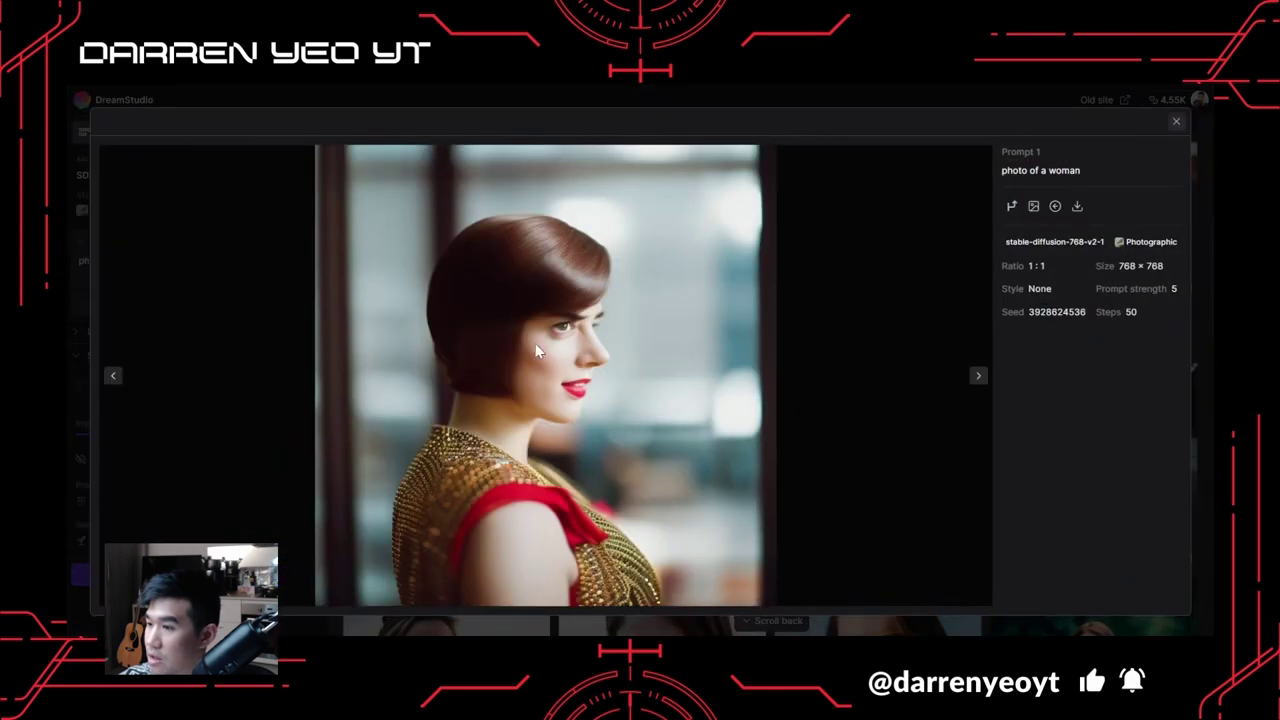
click(1175, 122)
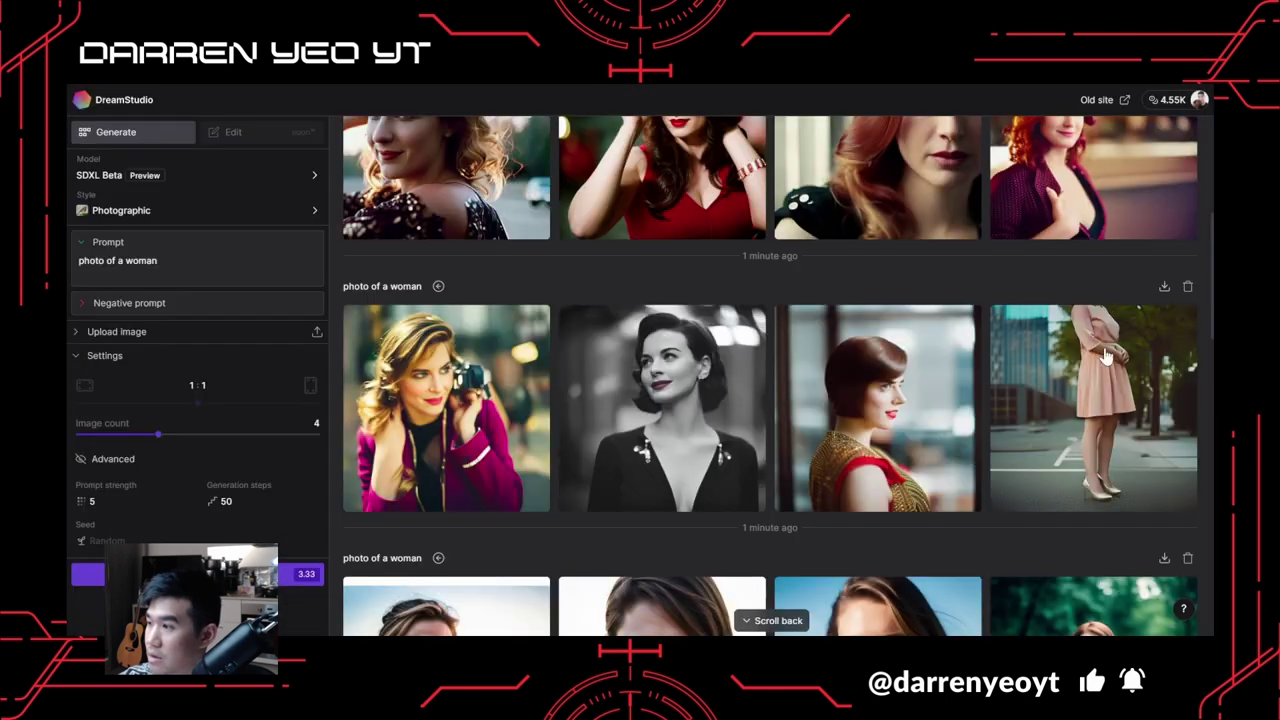
View the second and fourth portraits of the Stable Diffusion v2.1 "photo of a woman" set enlarged, closing each one.
scroll(1008, 413, up, 2)
scroll(1008, 413, up, 2)
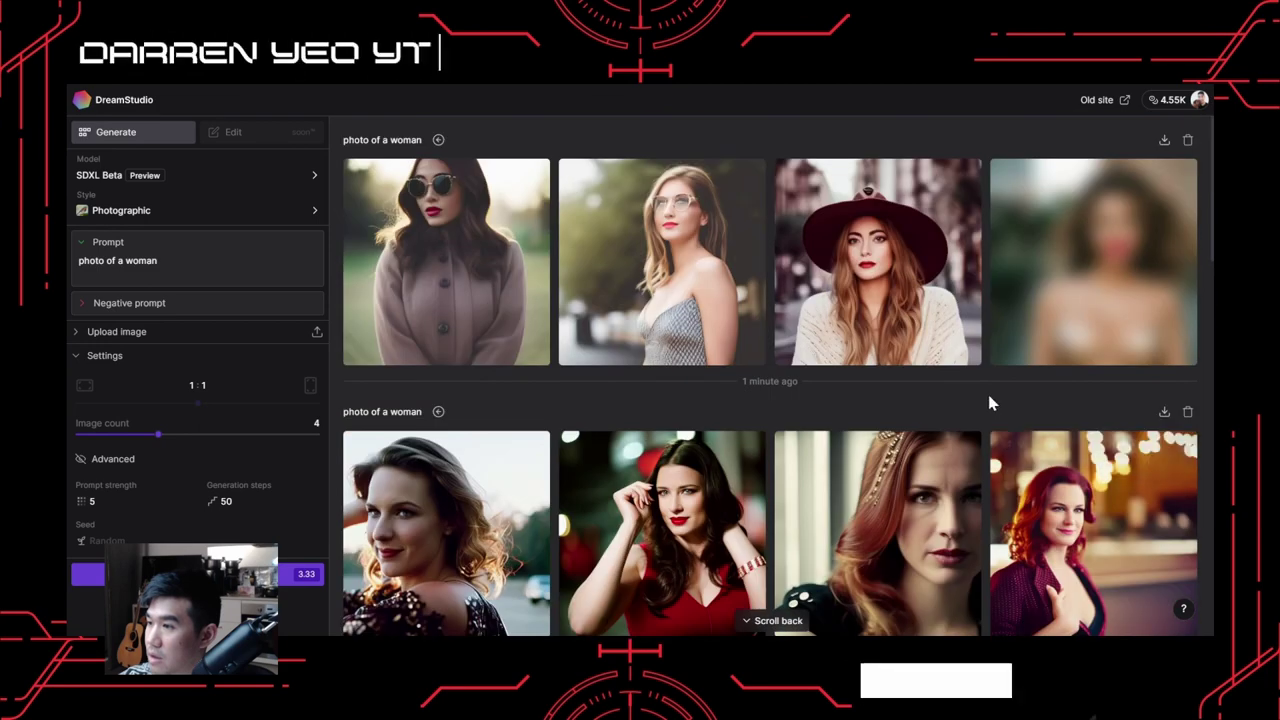
scroll(982, 384, down, 1)
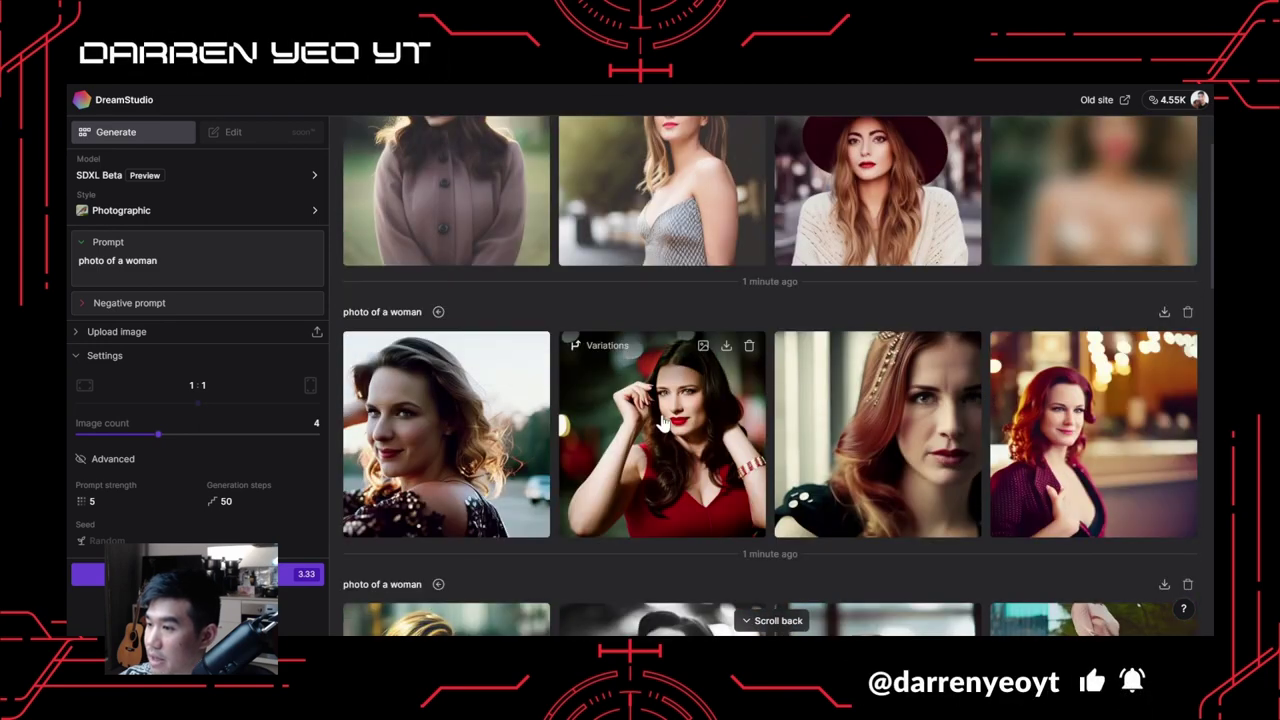
click(665, 424)
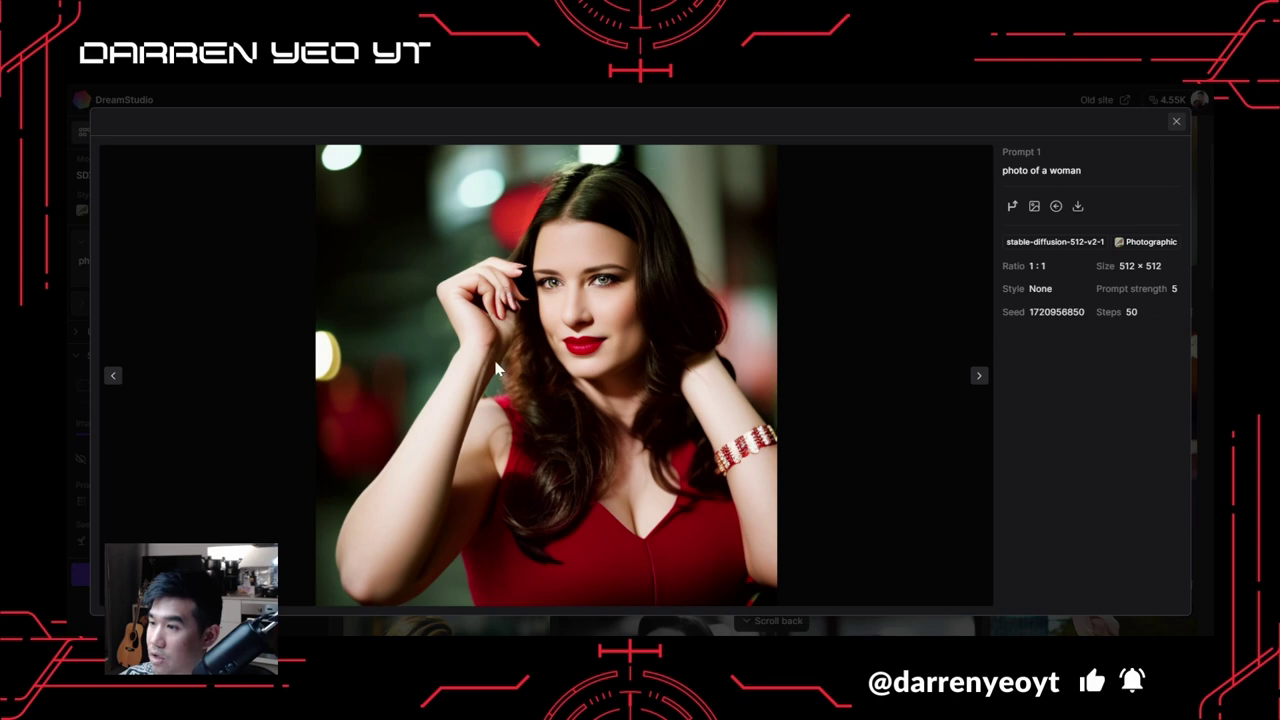
click(1176, 124)
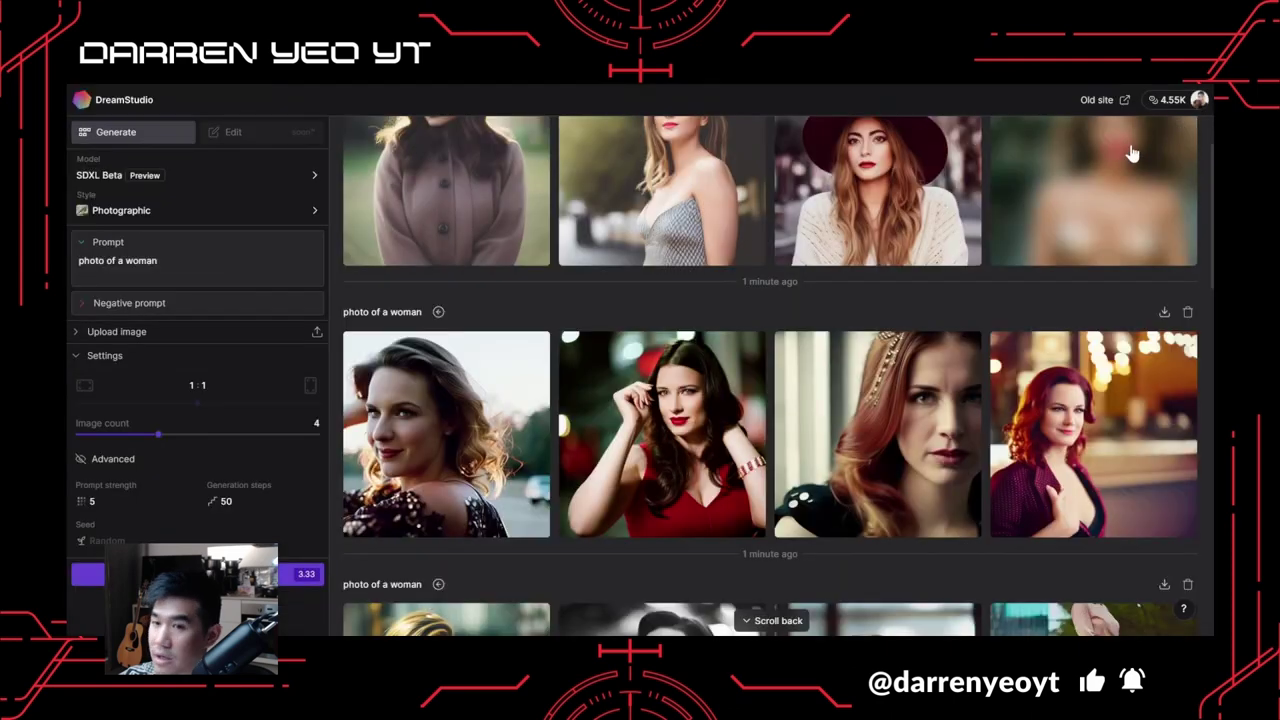
click(1057, 412)
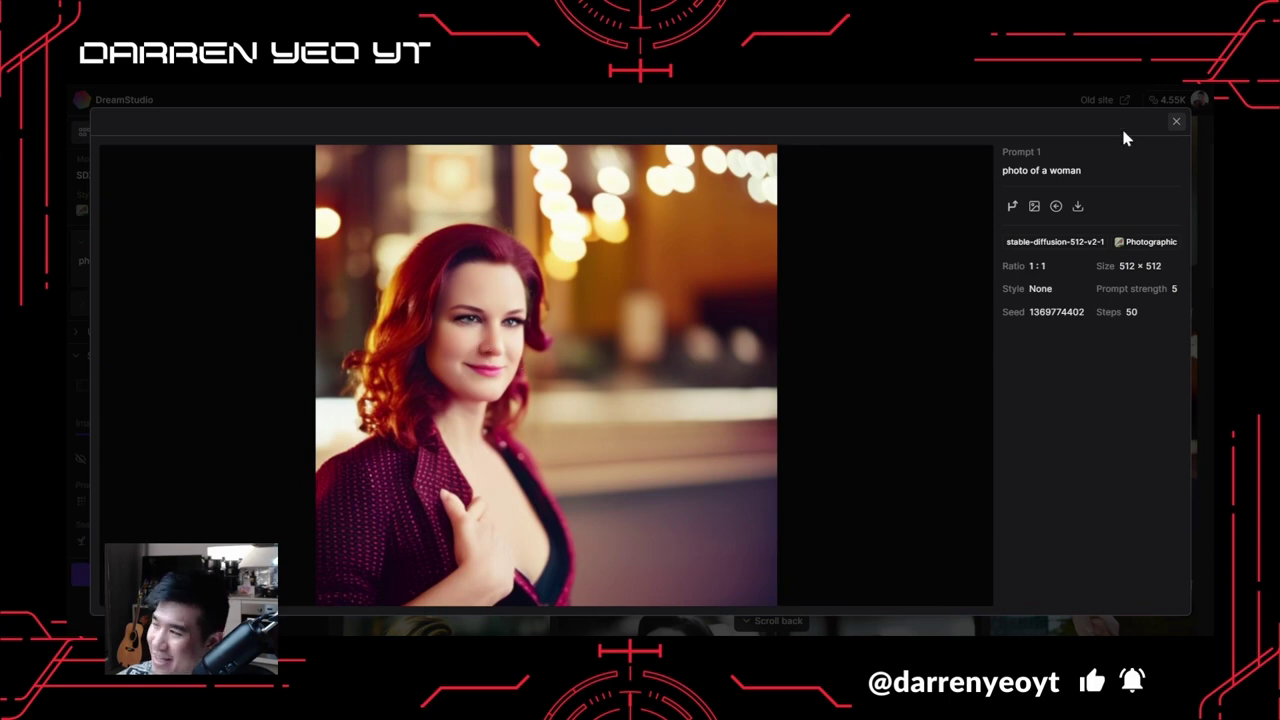
click(1176, 121)
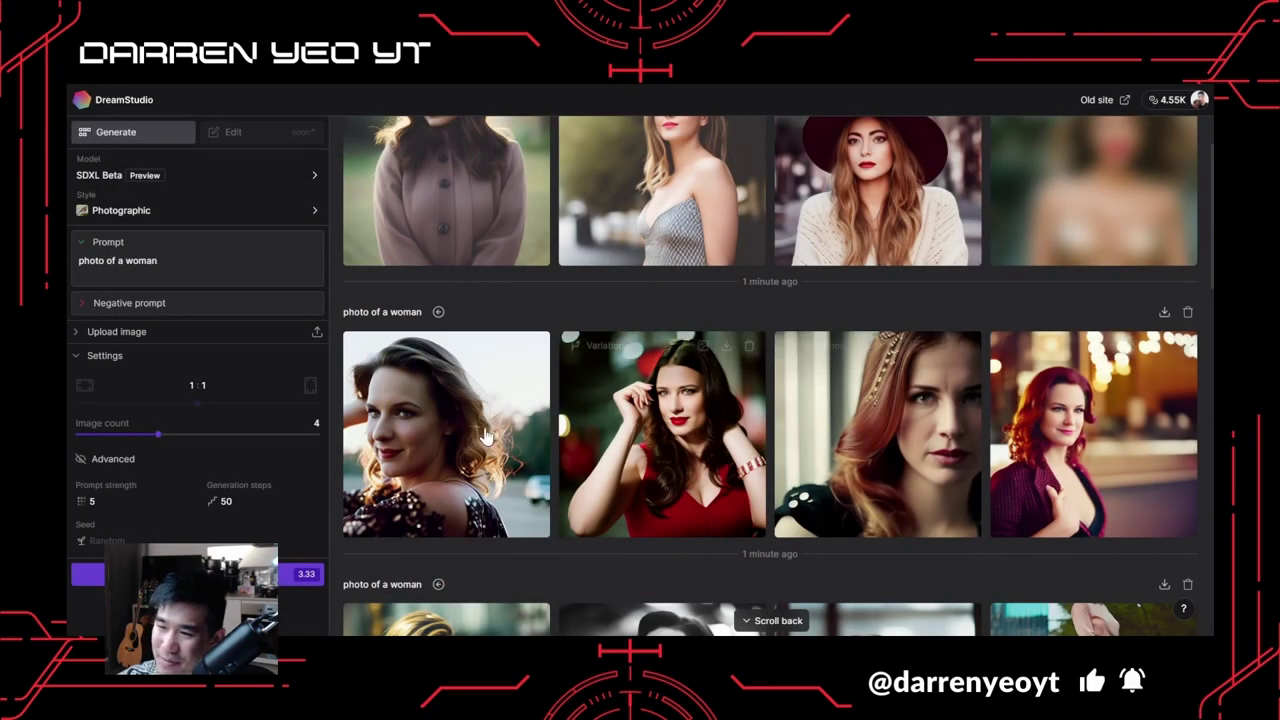
View the third, fourth, first and second portraits of the Stable Diffusion v1.5 "photo of a woman" set enlarged, closing the viewer.
scroll(1060, 418, down, 3)
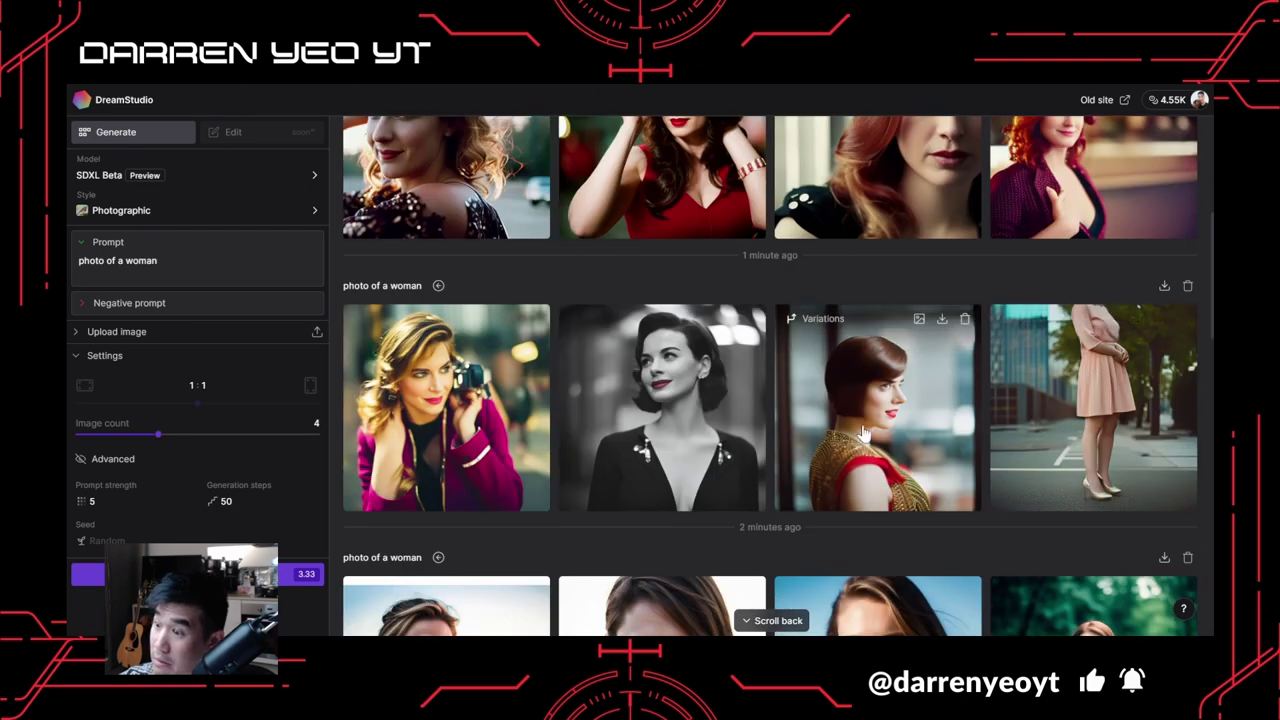
scroll(790, 412, down, 3)
scroll(766, 405, up, 7)
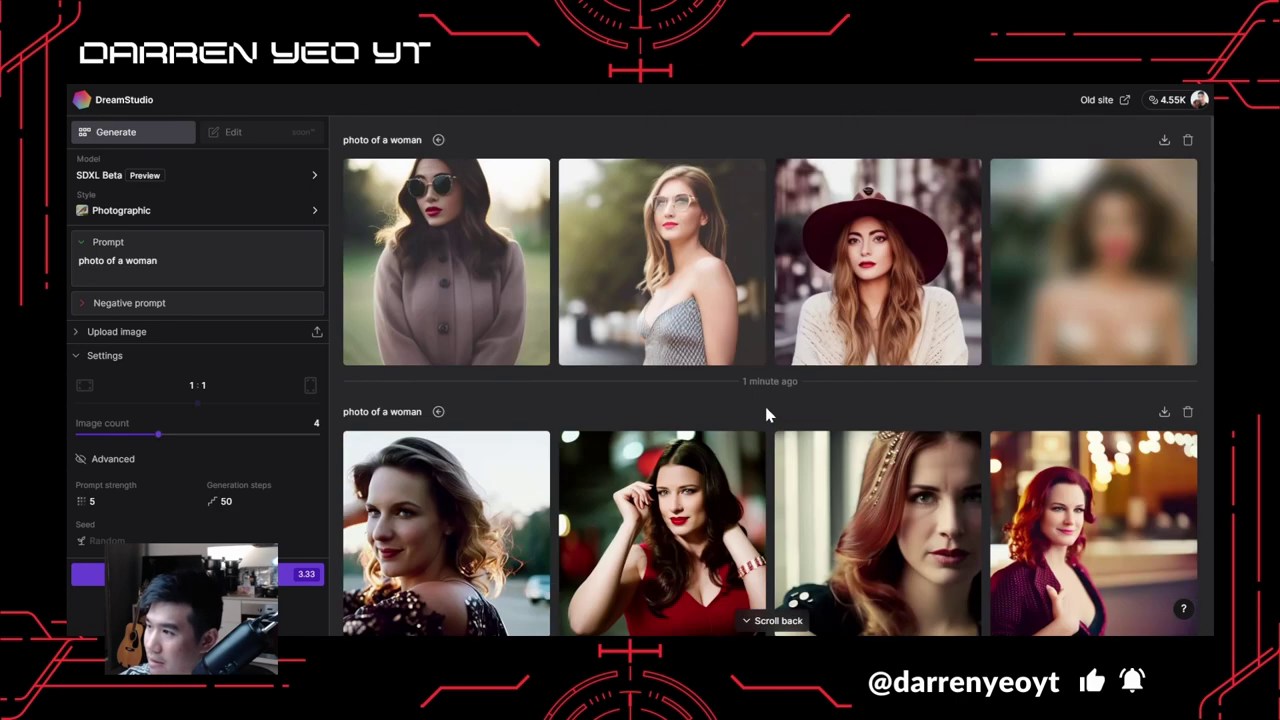
click(888, 268)
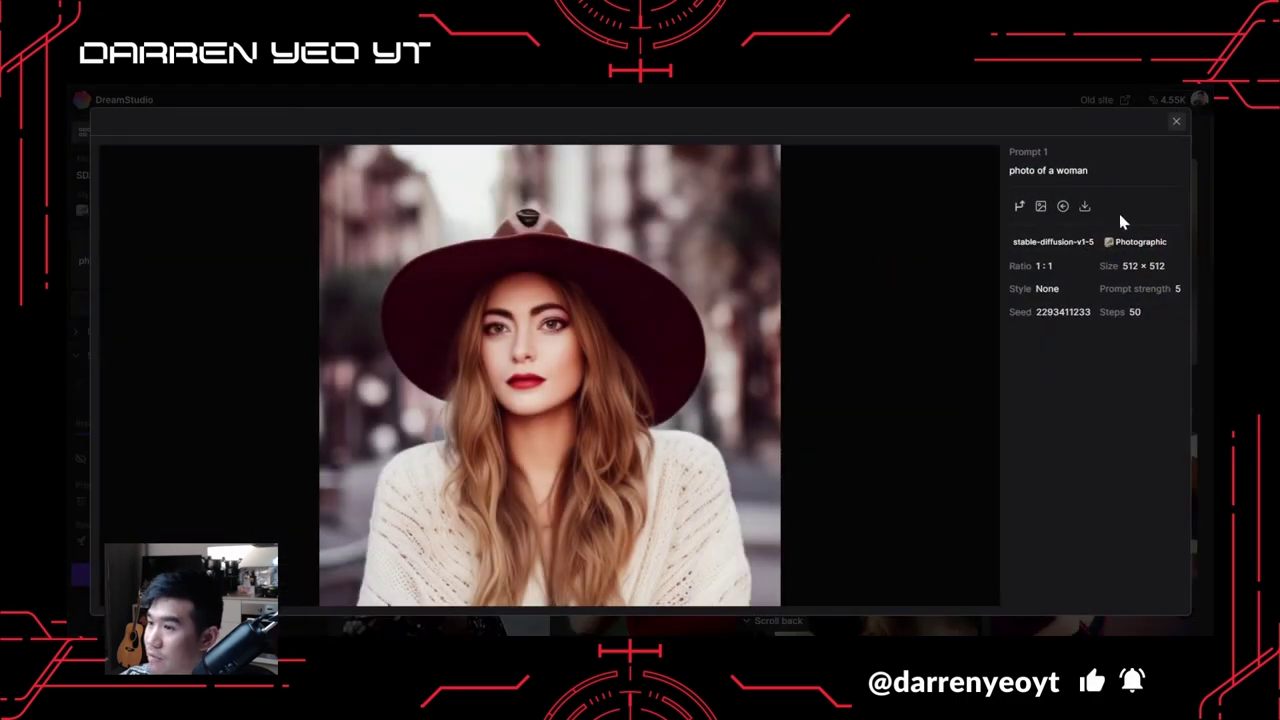
click(986, 377)
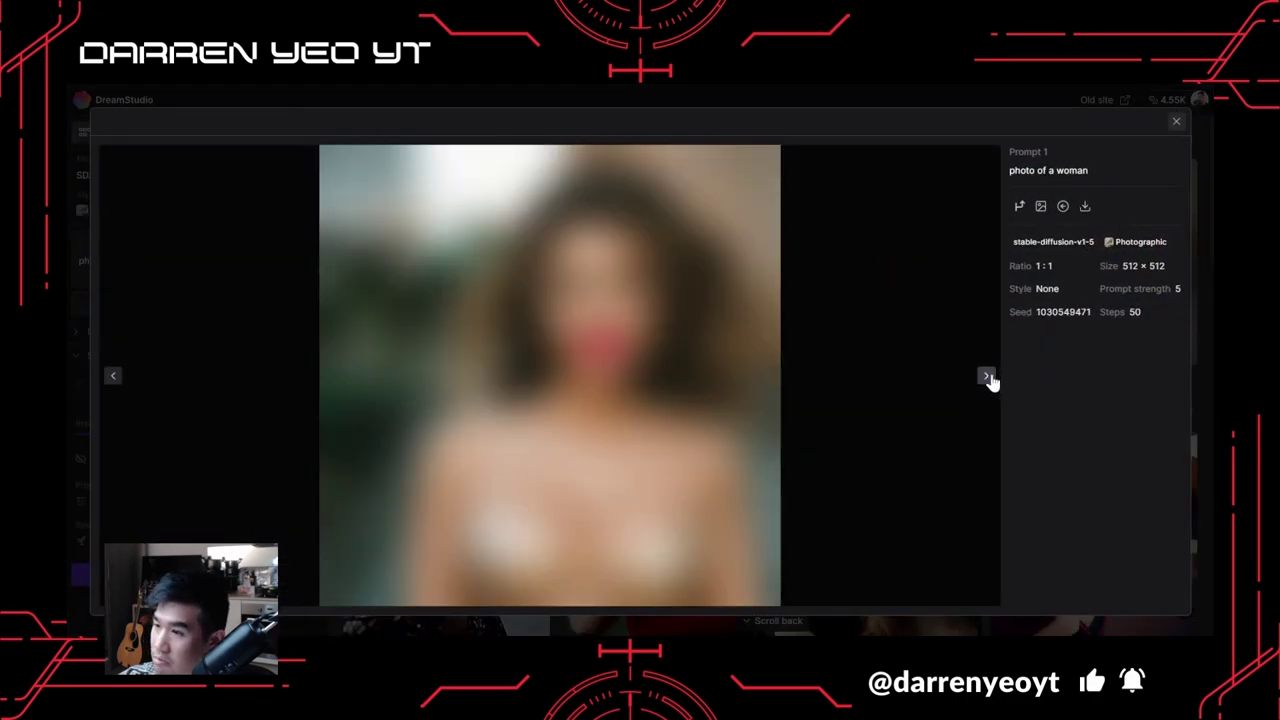
click(1177, 123)
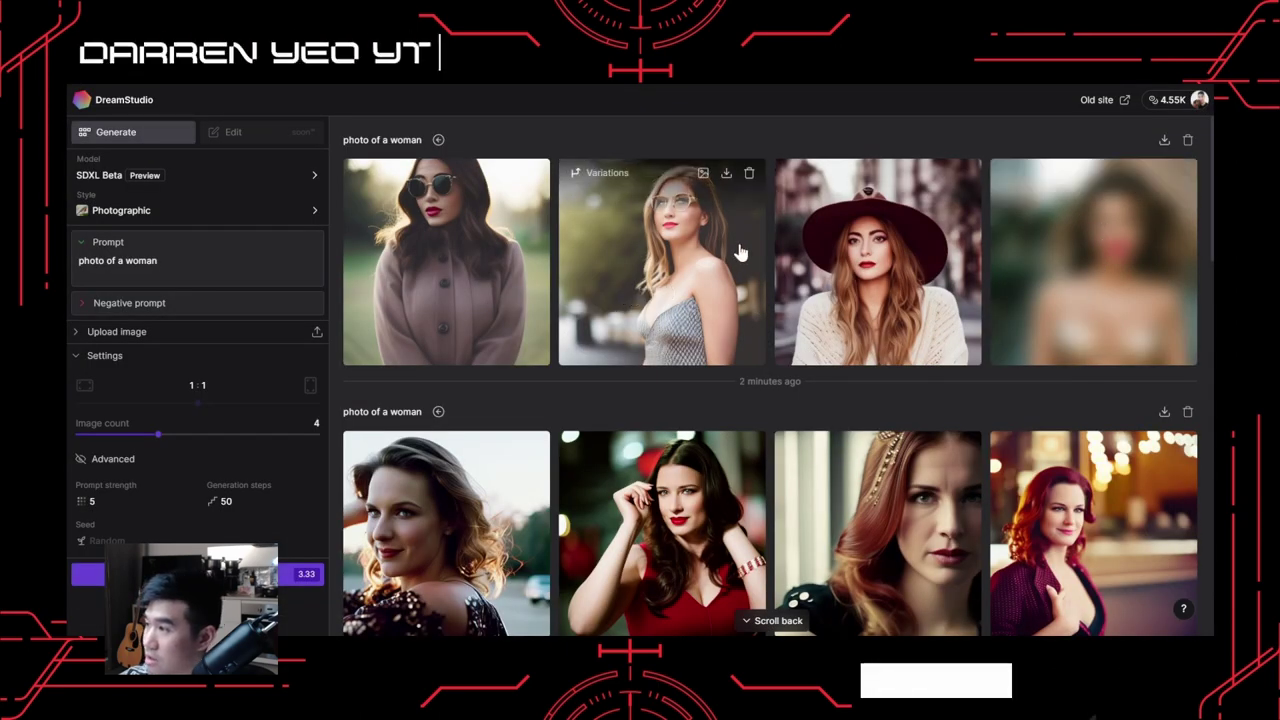
click(452, 268)
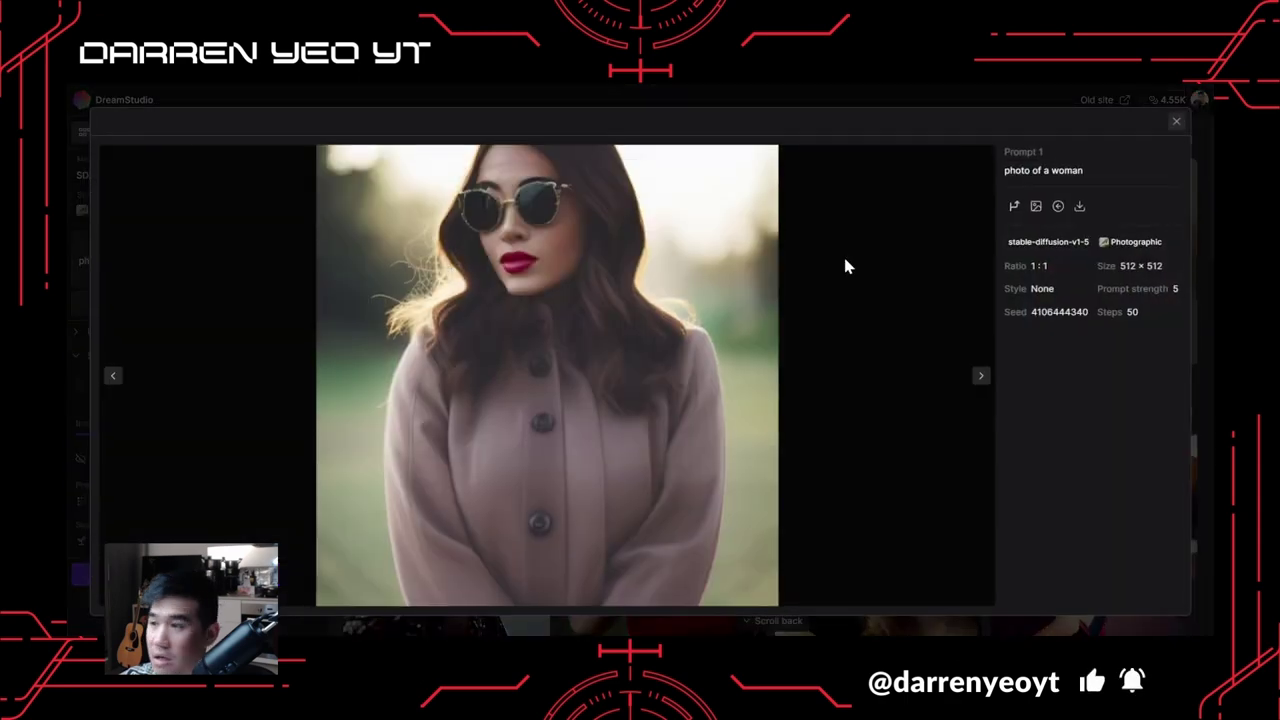
click(1175, 124)
click(629, 240)
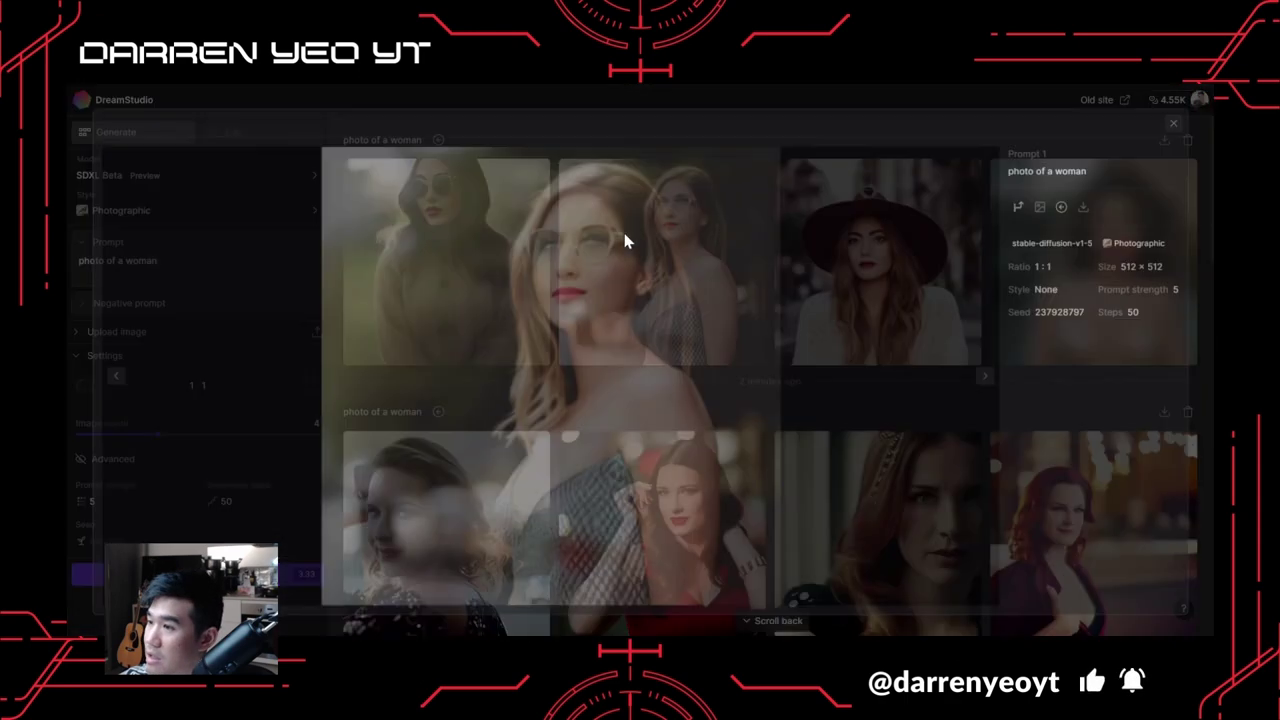
click(1176, 124)
Compare the "photo of a woman" sets of all four models with one another, checking the list of available models.
scroll(682, 388, down, 10)
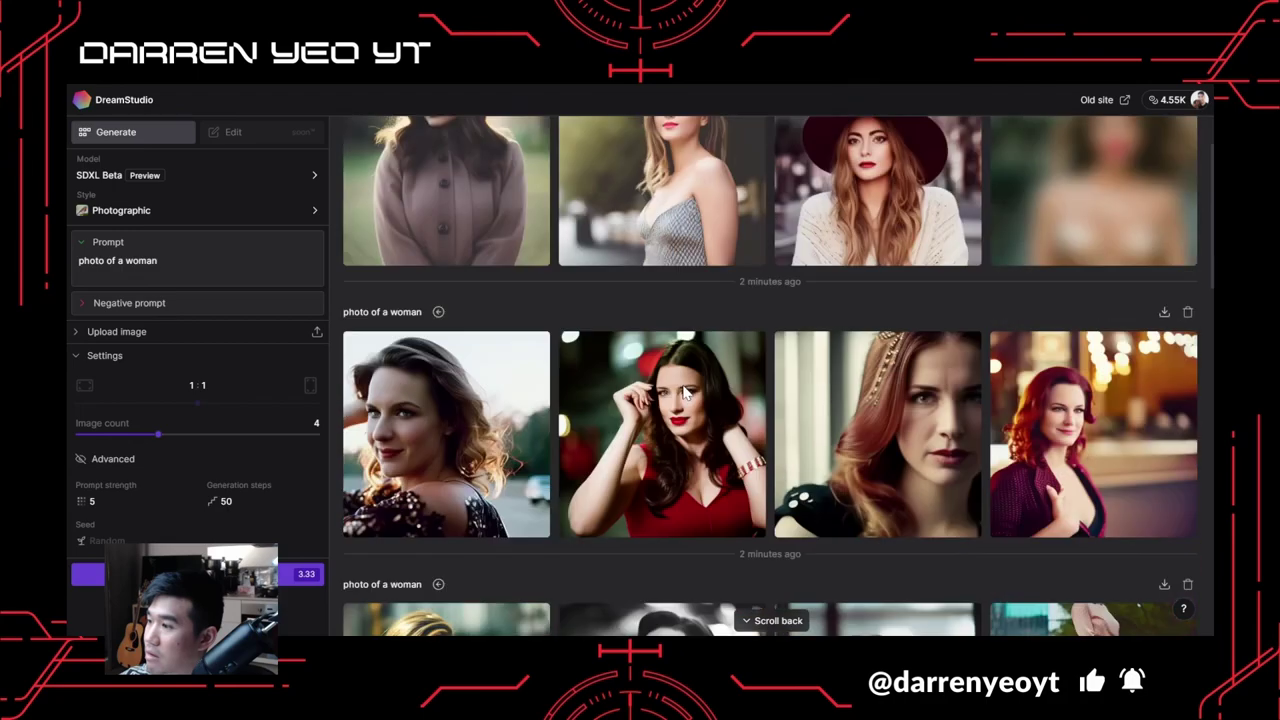
scroll(682, 394, down, 3)
scroll(670, 394, up, 3)
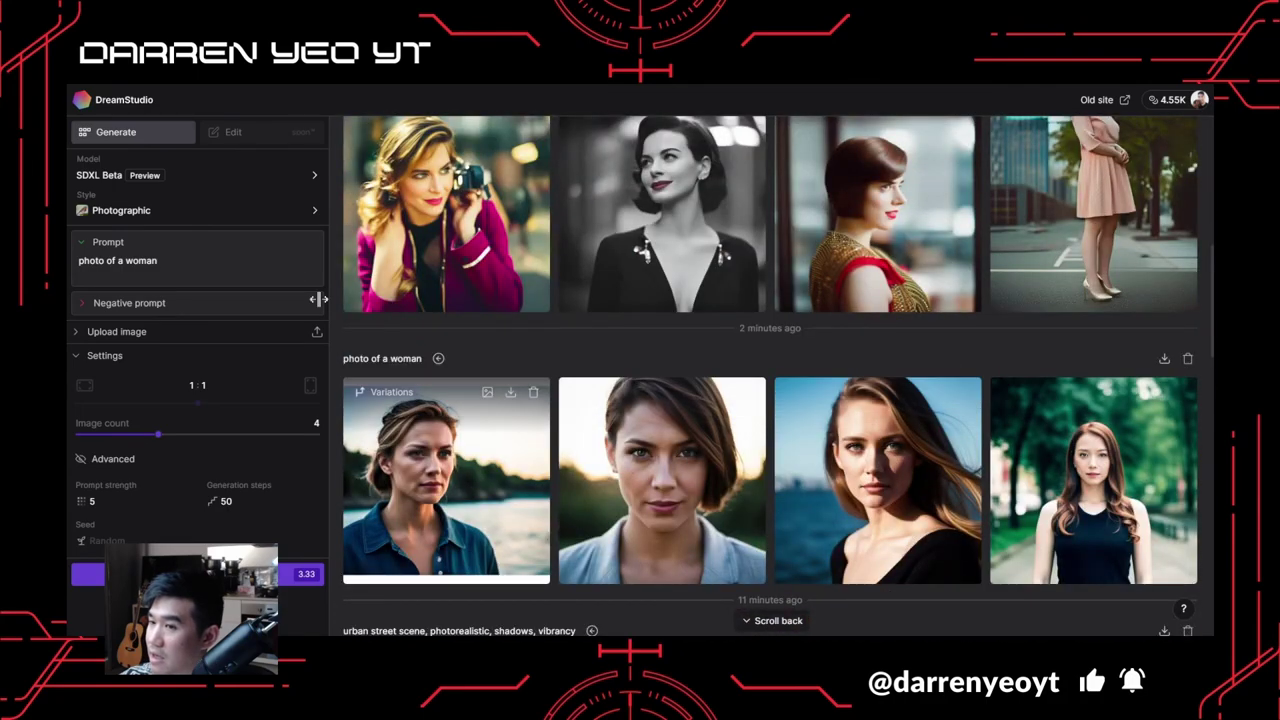
click(230, 178)
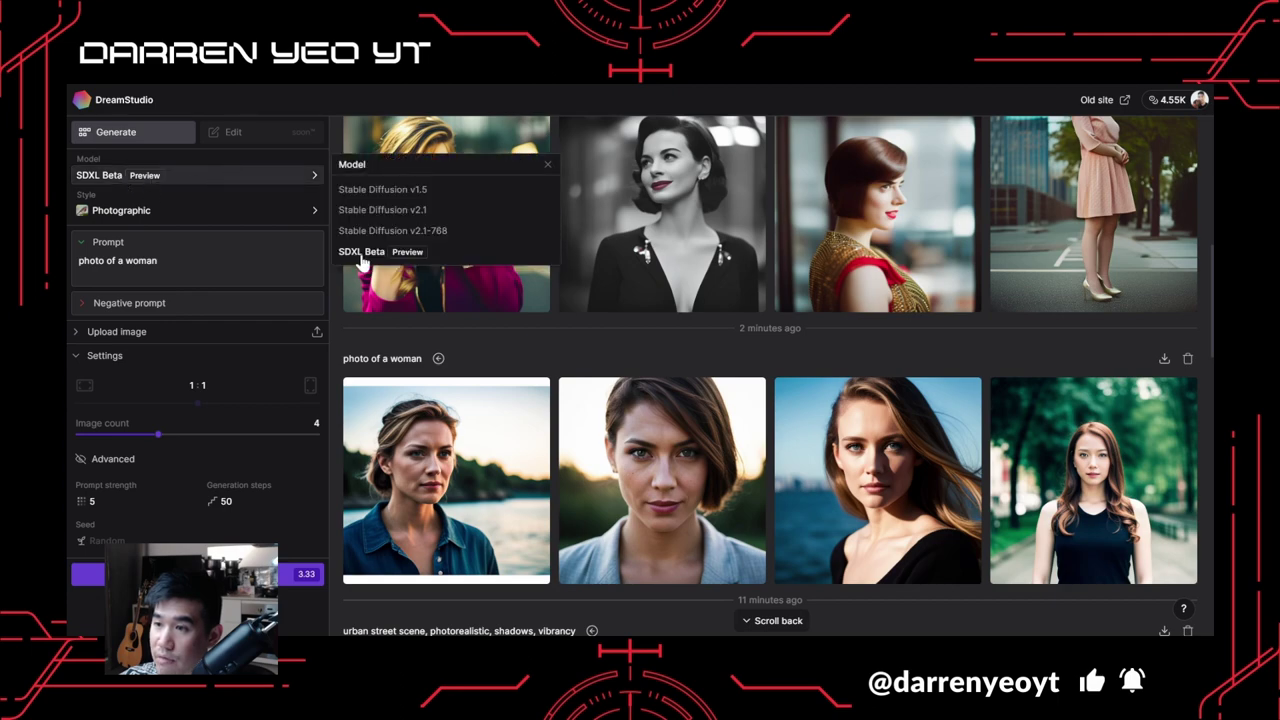
click(513, 357)
scroll(571, 374, up, 6)
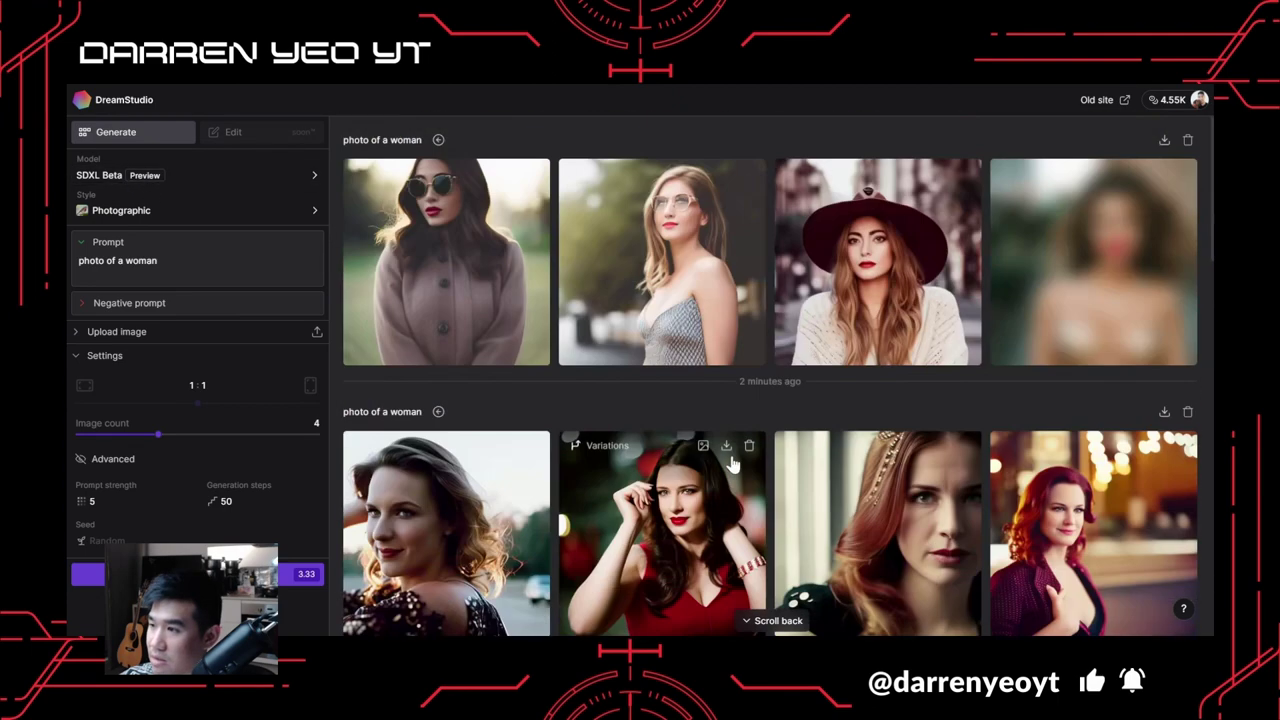
scroll(520, 446, down, 2)
scroll(520, 446, down, 5)
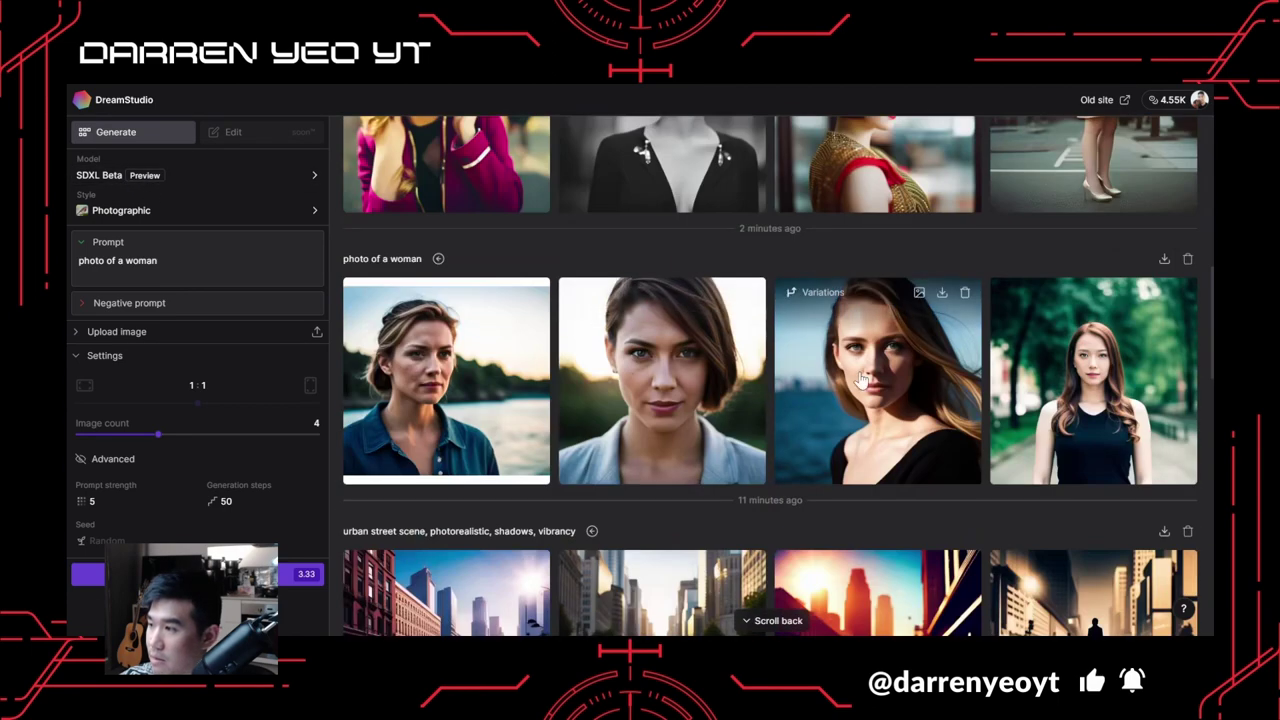
scroll(845, 384, up, 4)
scroll(845, 384, up, 3)
scroll(845, 384, down, 2)
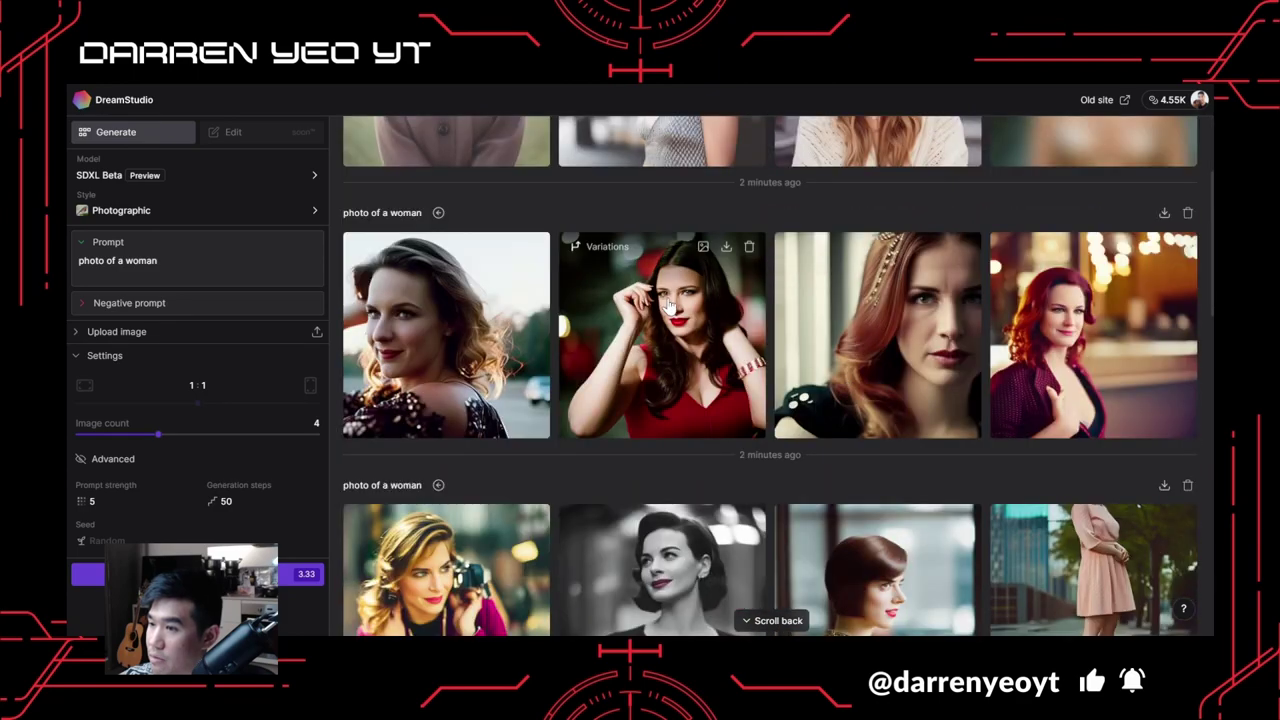
scroll(668, 307, down, 3)
scroll(668, 307, down, 3)
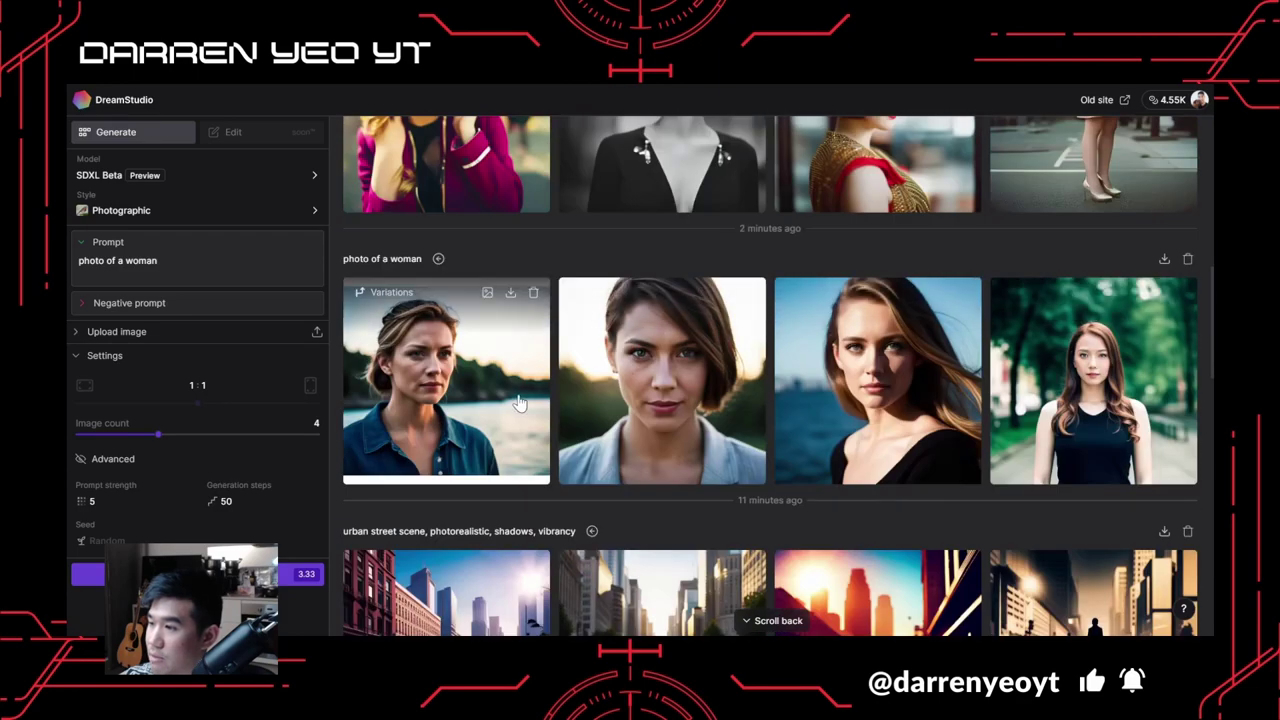
scroll(654, 380, up, 8)
scroll(420, 380, down, 4)
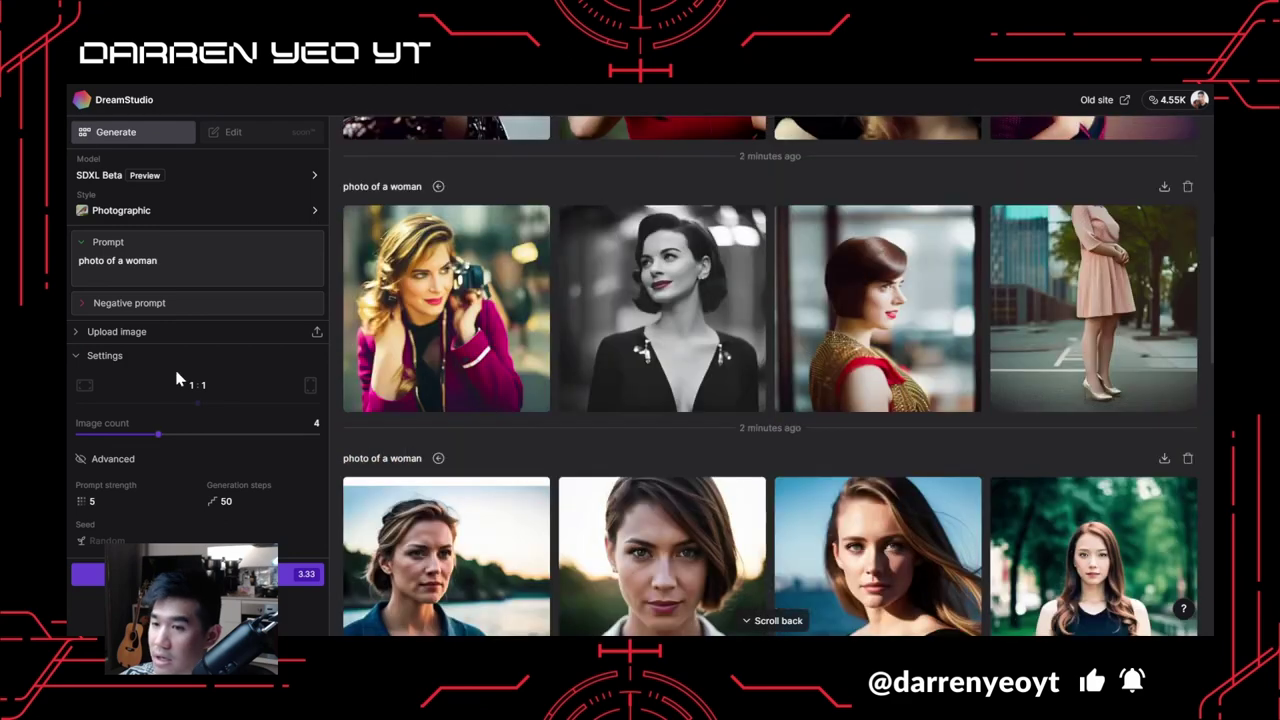
Set the generation steps to 100 and generate "photo of a woman" again with SDXL Beta.
drag(213, 501, 313, 499)
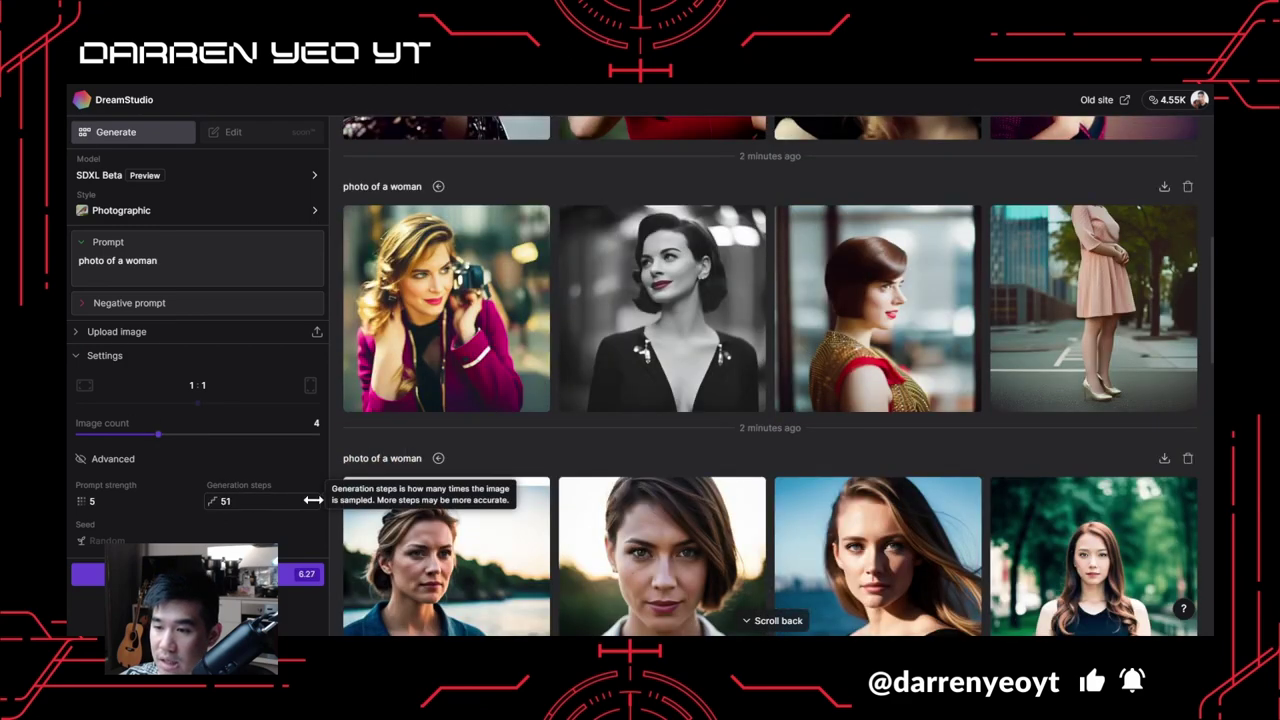
scroll(815, 365, up, 6)
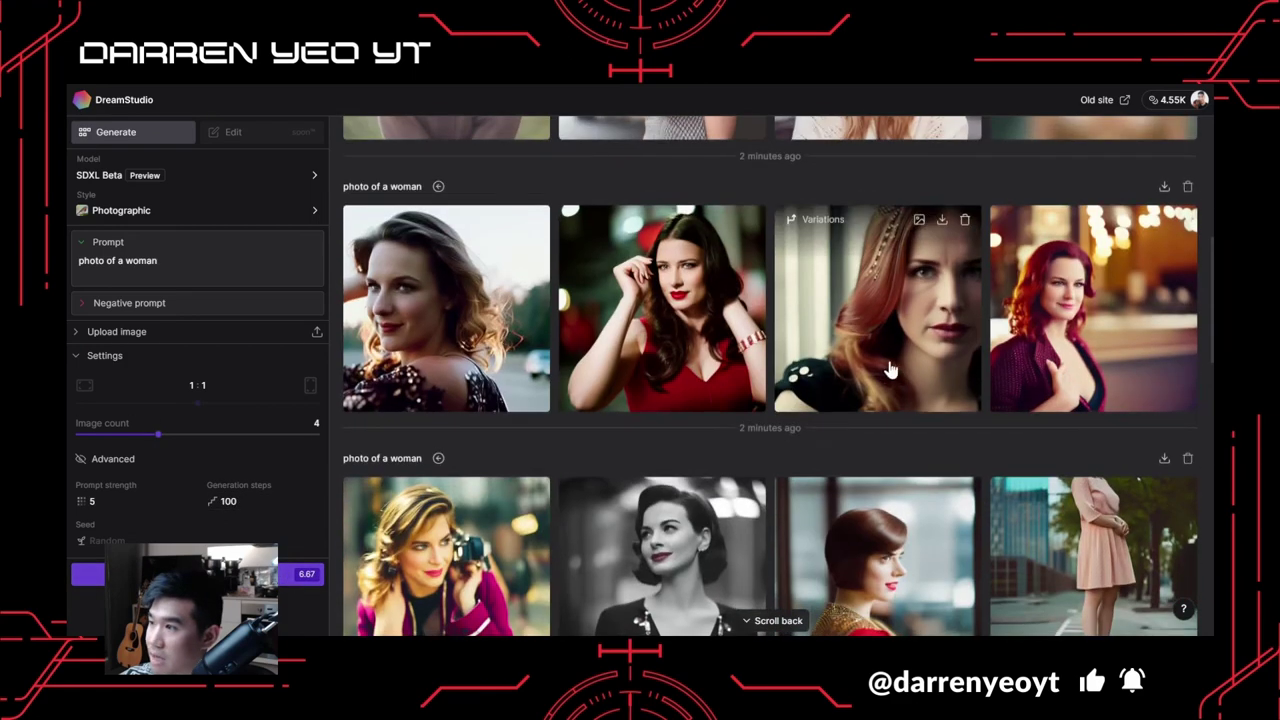
scroll(815, 365, up, 2)
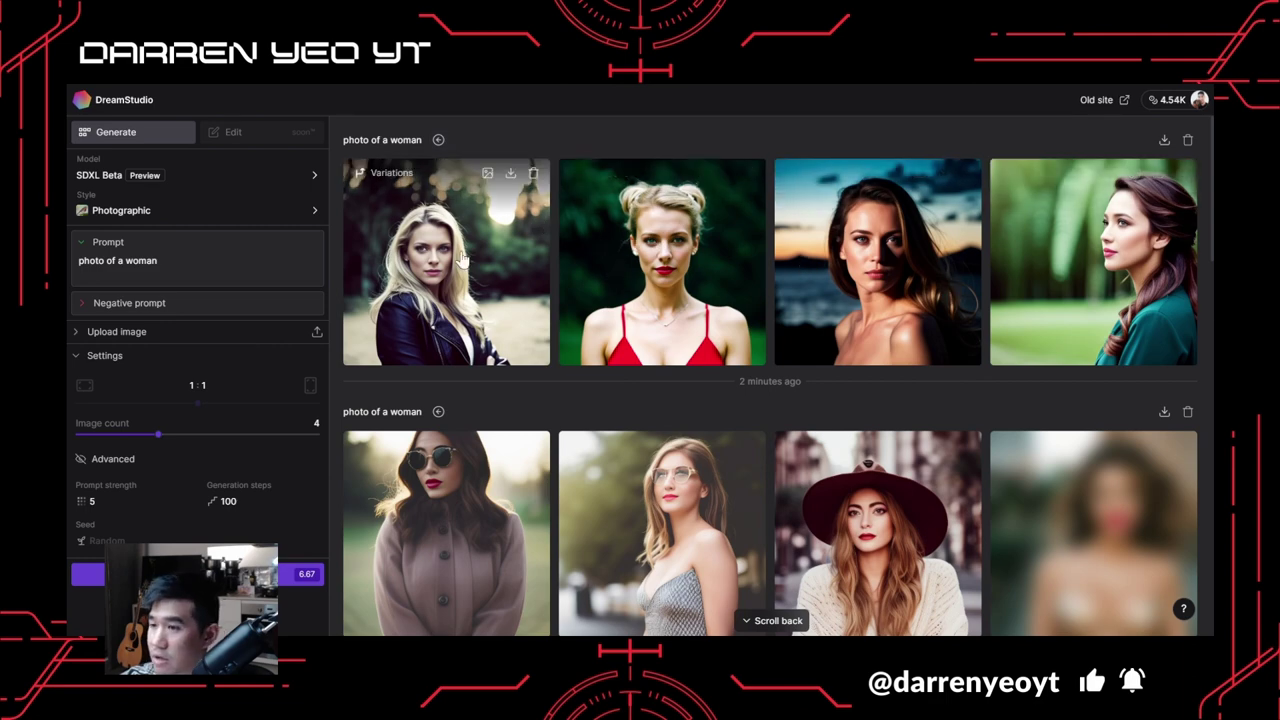
View the four 100-step SDXL Beta "photo of a woman" portraits enlarged from first to fourth, and close the viewer.
click(386, 266)
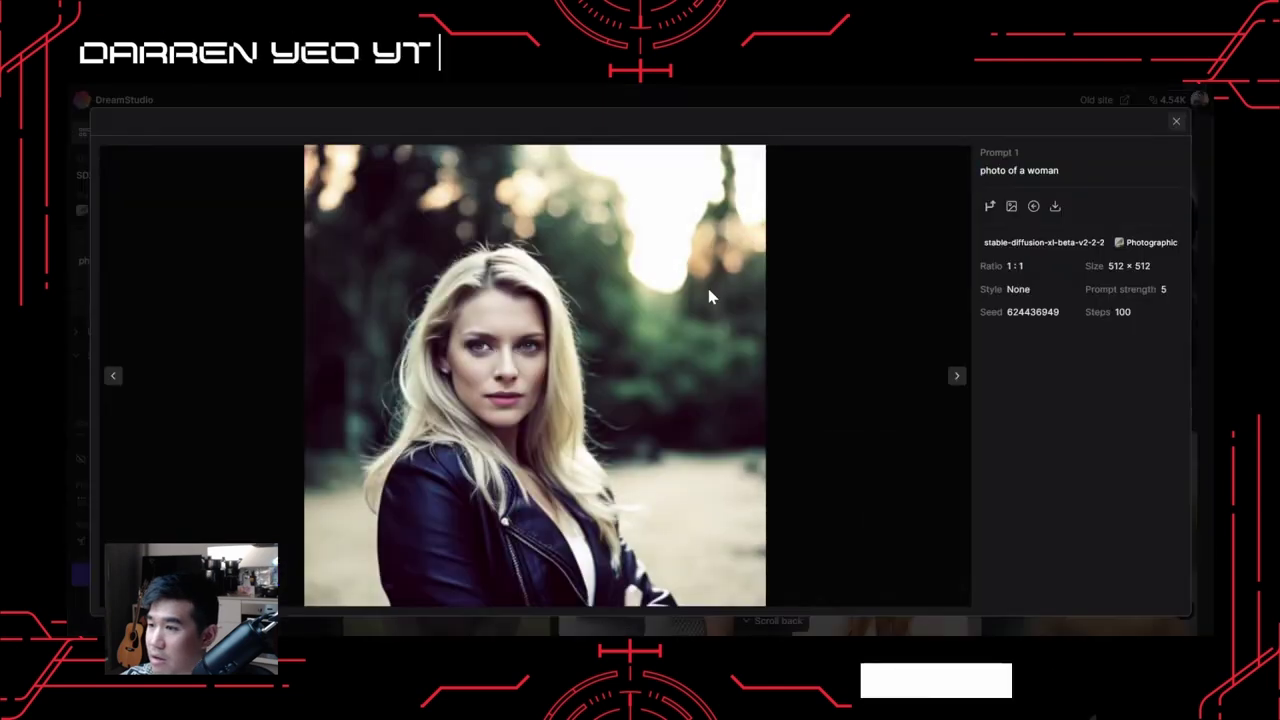
click(956, 378)
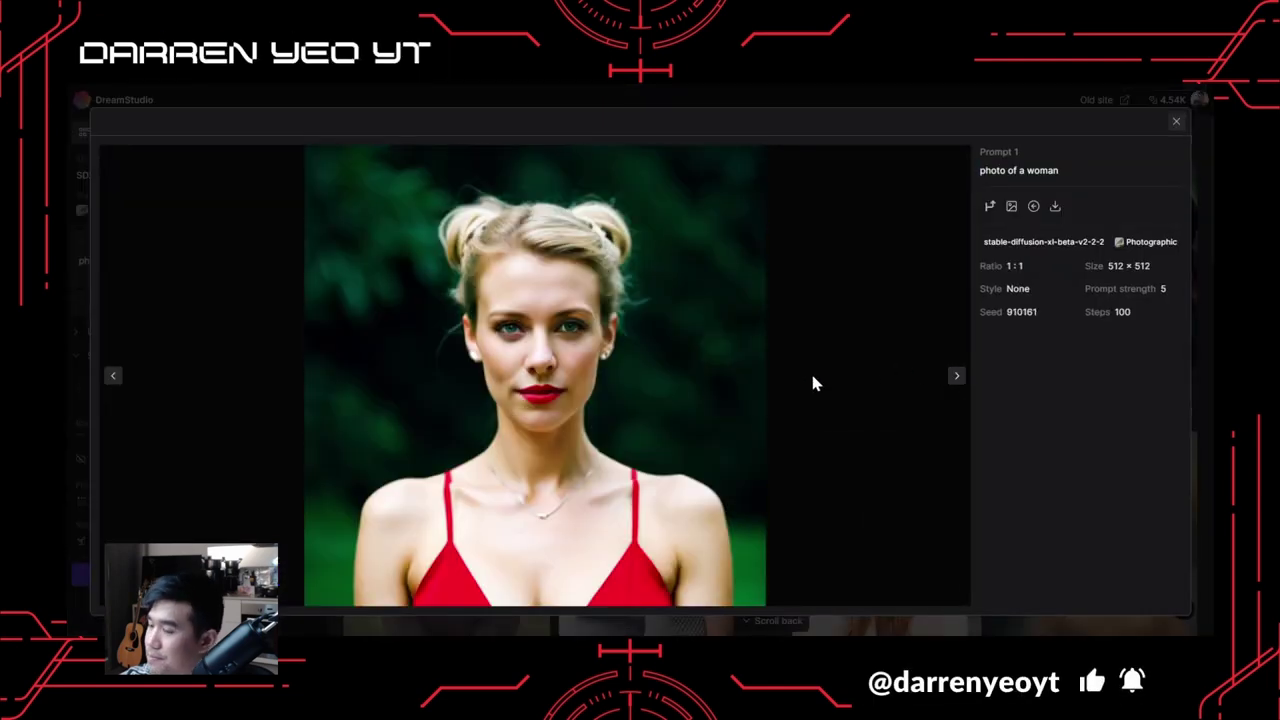
click(957, 378)
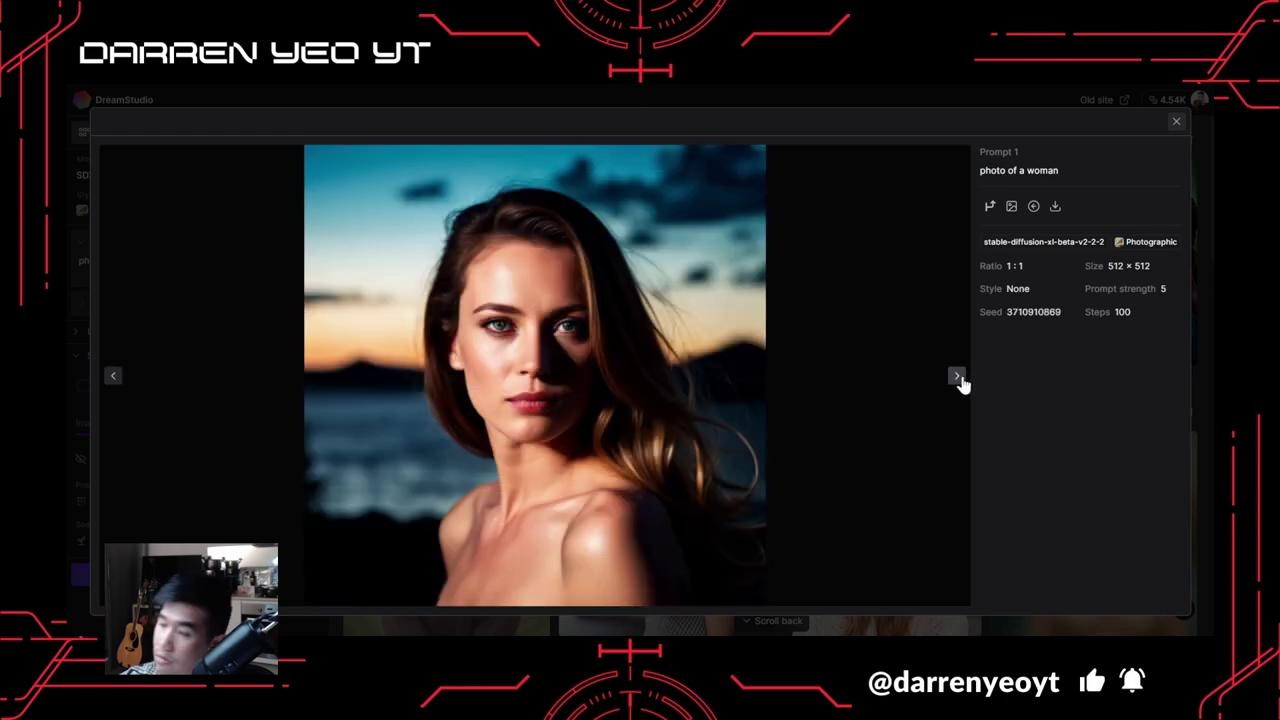
click(958, 378)
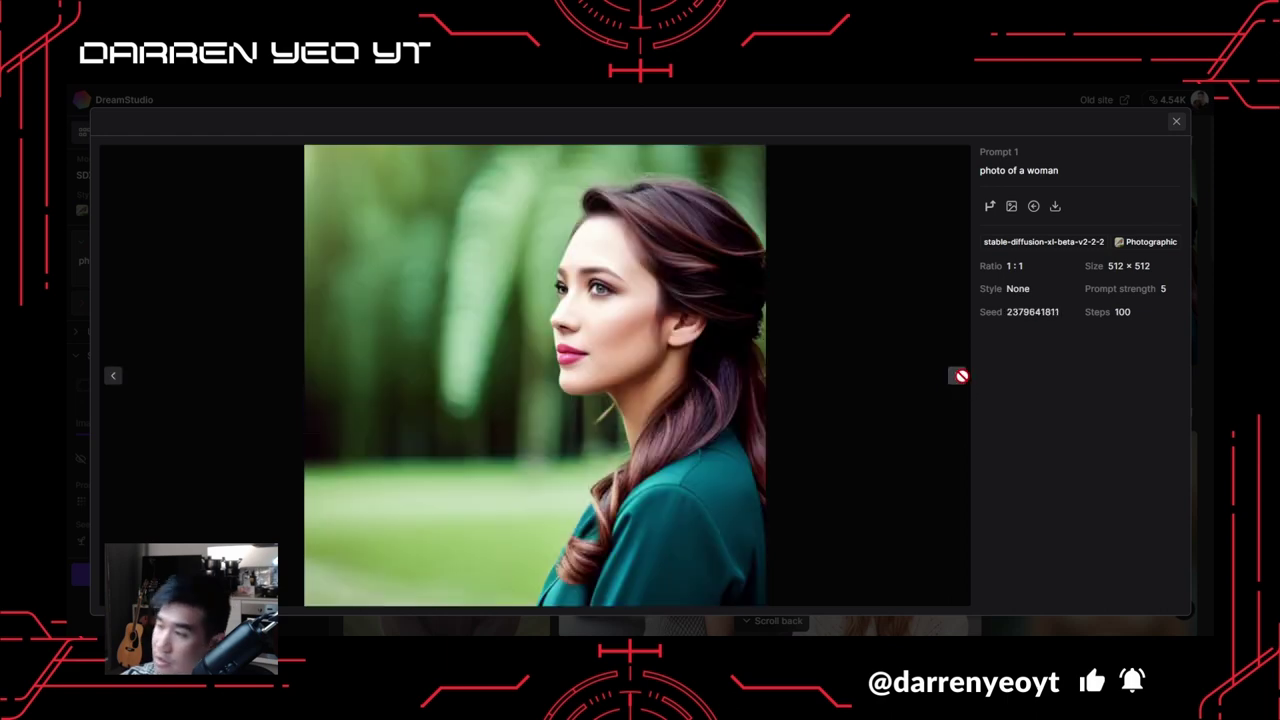
click(1176, 121)
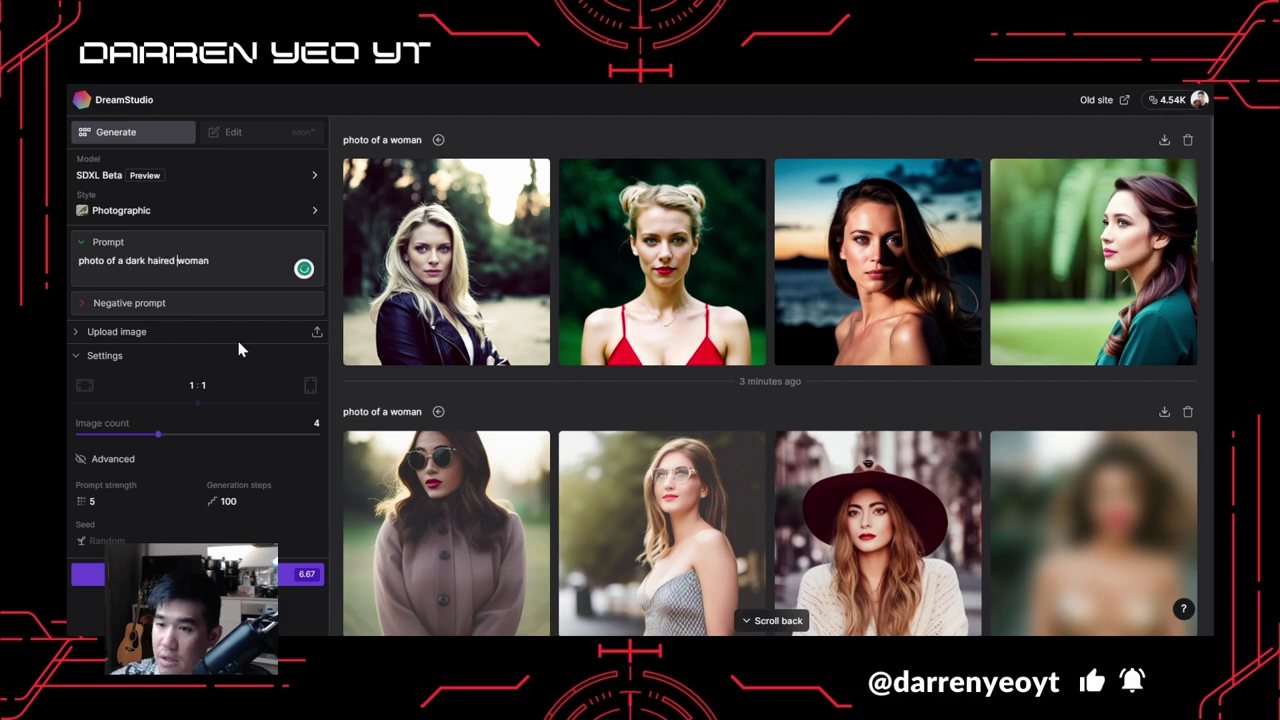
Change the prompt to "photo of a dark haired woman" and generate four images with SDXL Beta at 100 steps.
key(ctrl+Return)
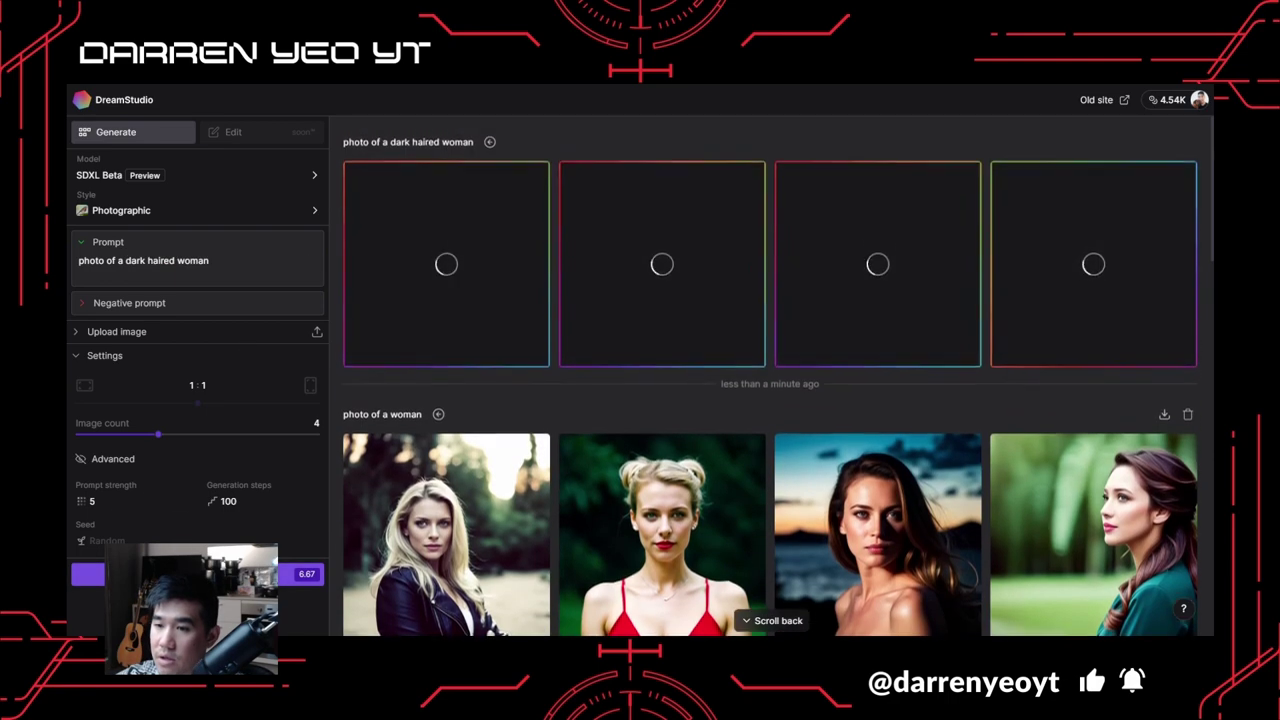
scroll(901, 476, down, 2)
scroll(901, 476, up, 2)
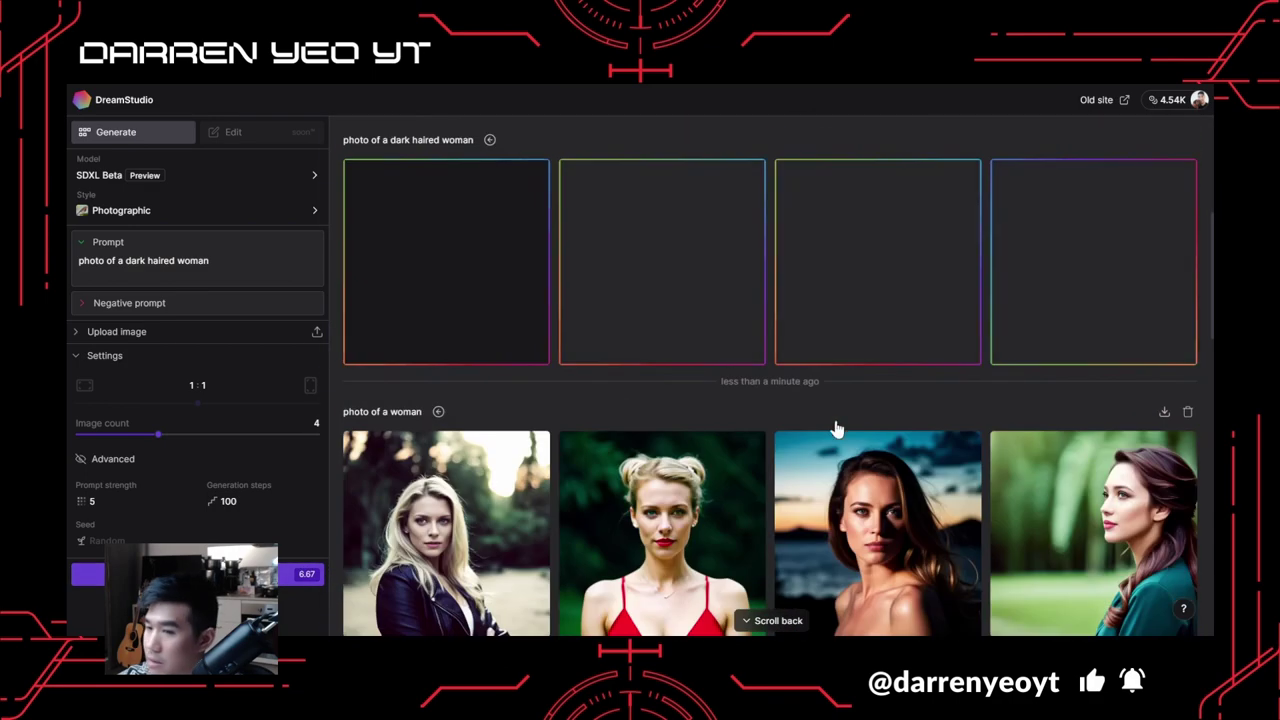
scroll(840, 382, down, 3)
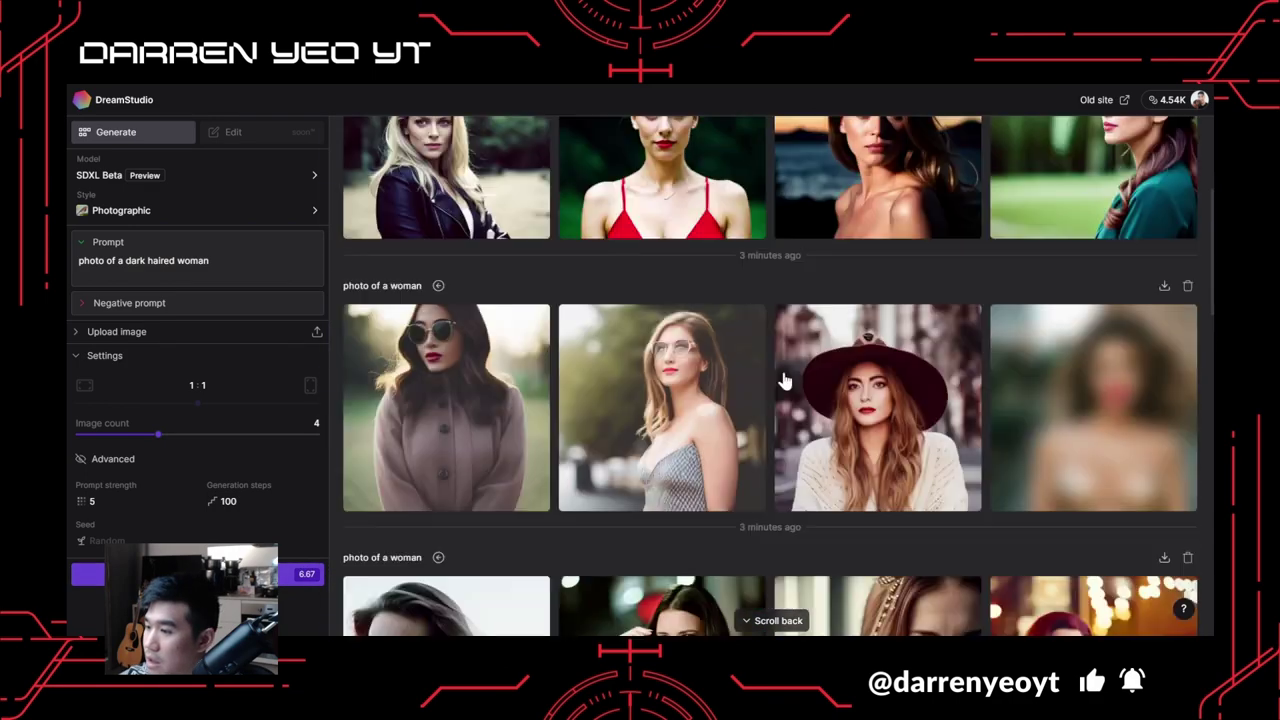
scroll(734, 346, up, 3)
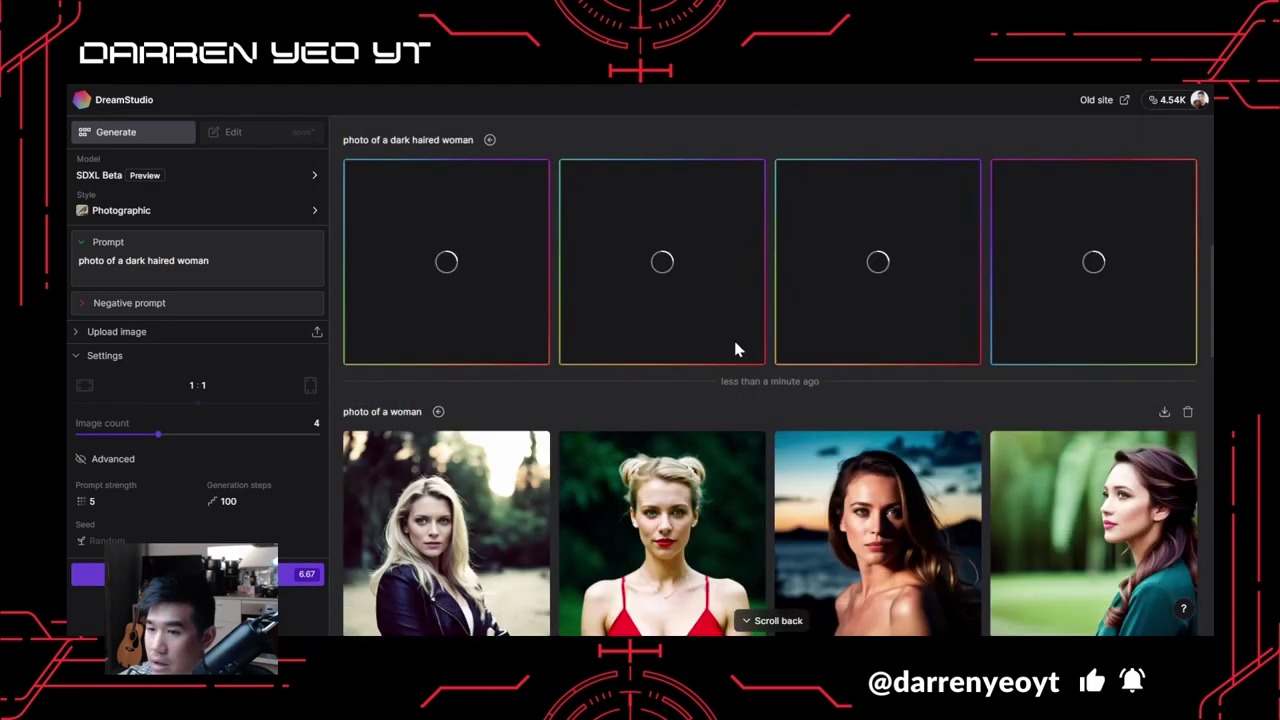
Change the prompt to "photo of a dark haired asian woman" and generate four images.
click(177, 262)
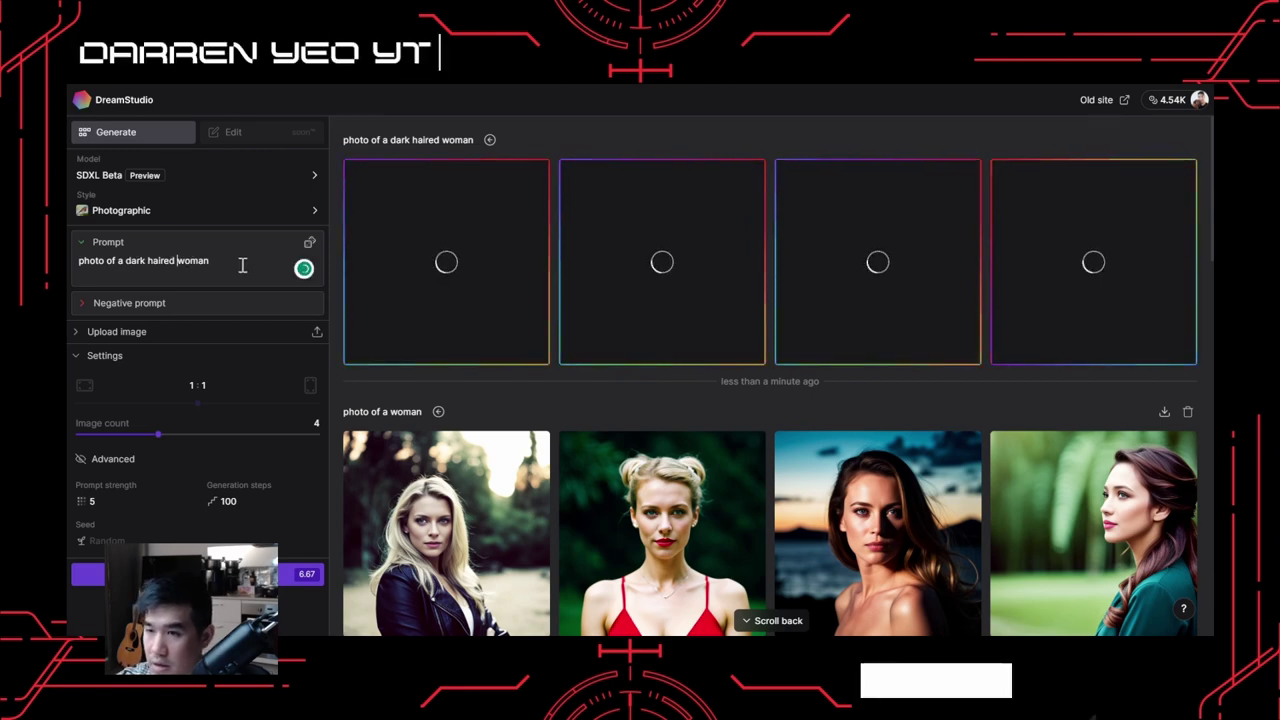
text(asian)
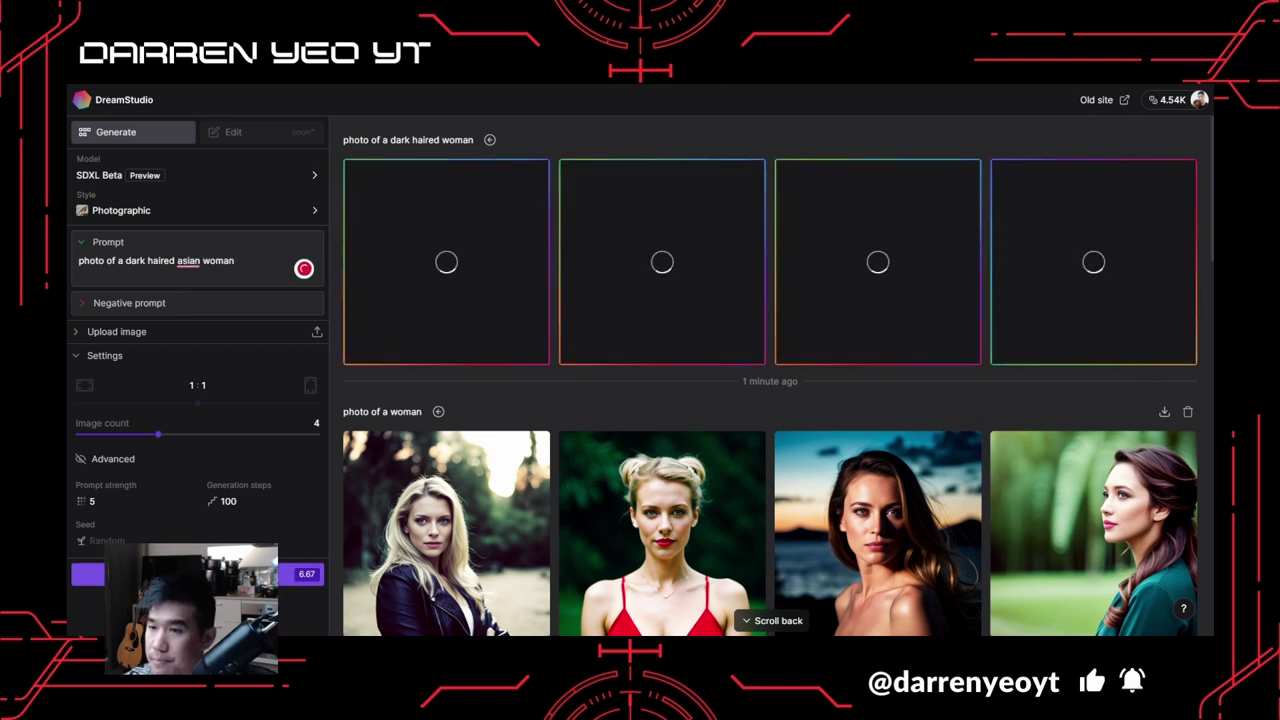
key(ctrl+Return)
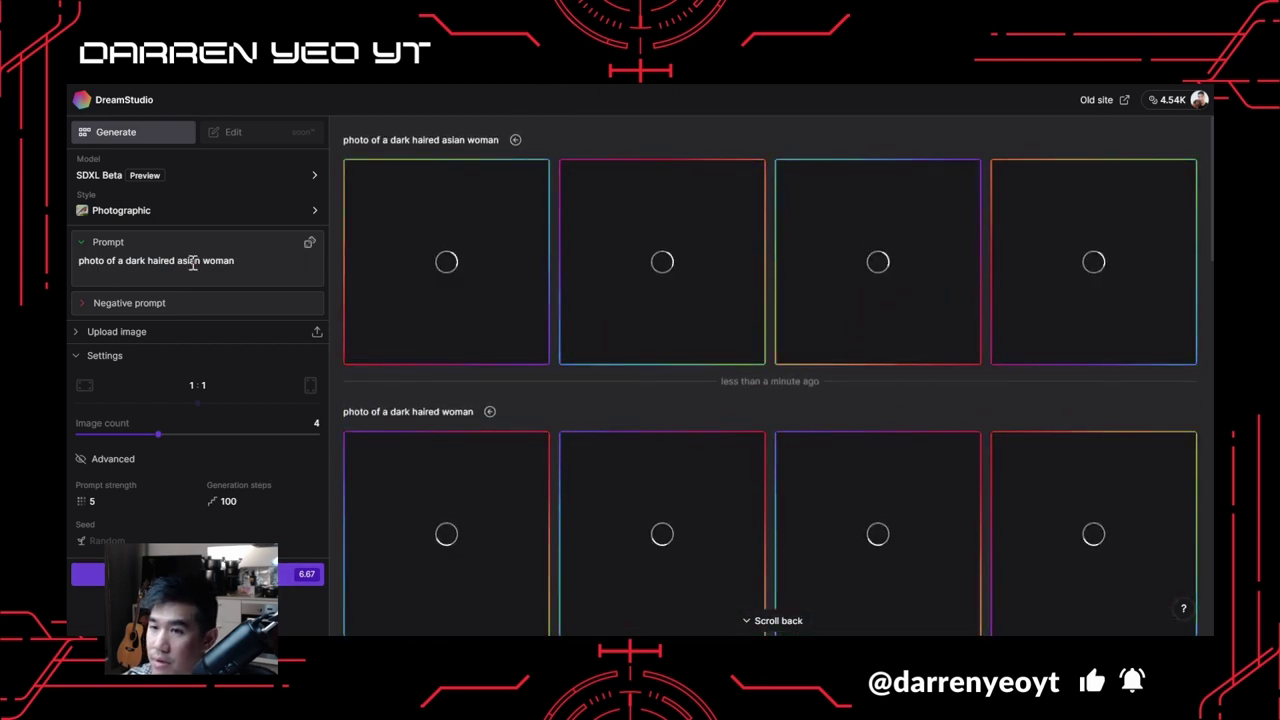
Replace "asian" with "russian" in the prompt and generate four images of a dark haired russian woman.
double_click(193, 260)
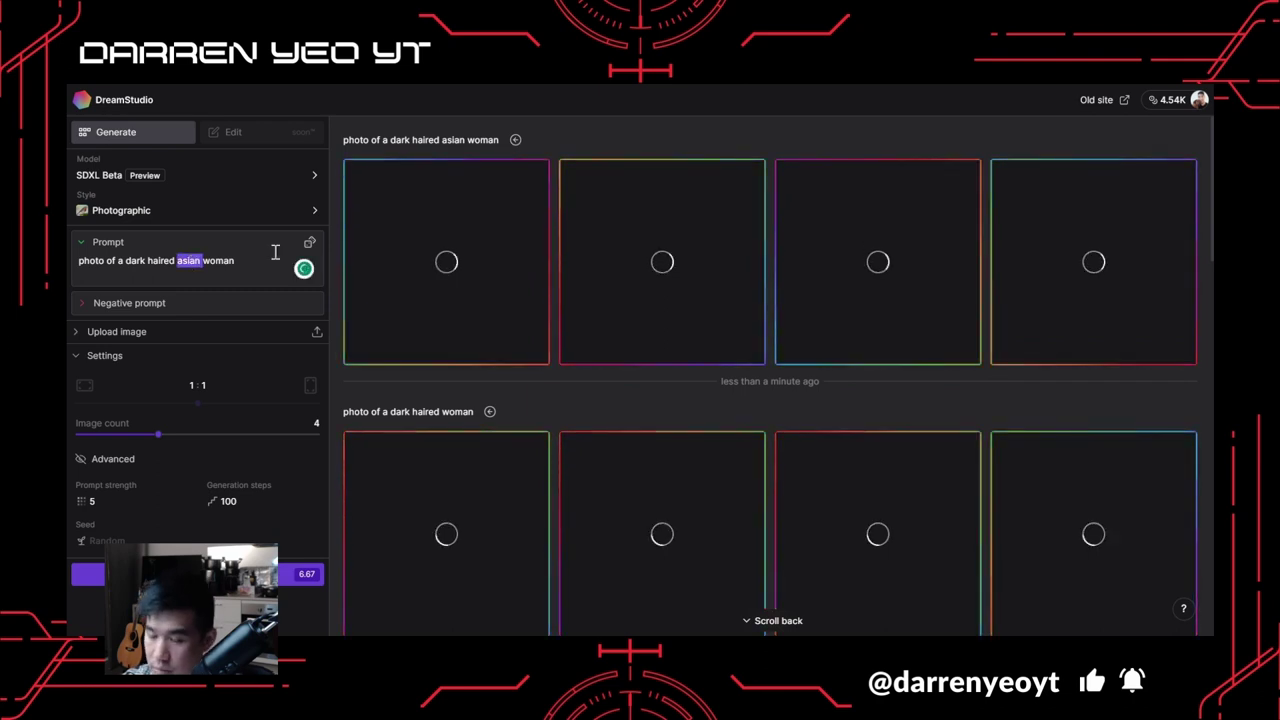
text(rus)
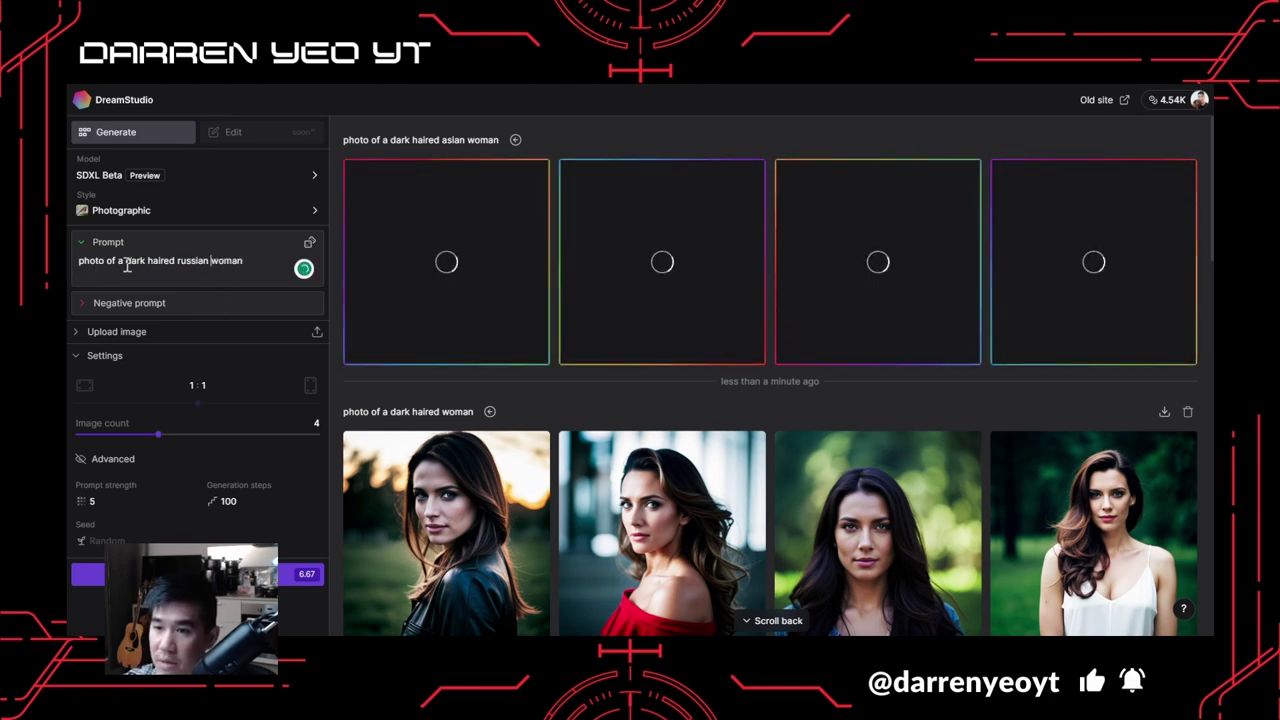
key(ctrl+Return)
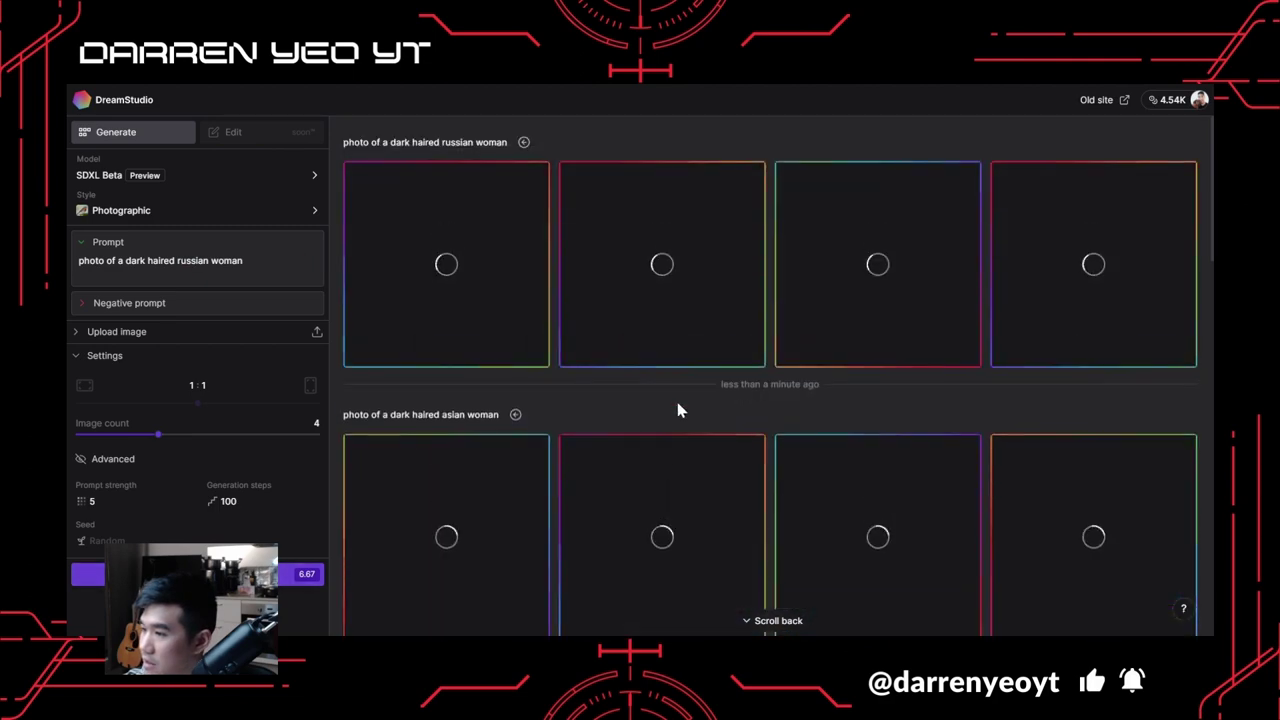
scroll(680, 409, down, 5)
scroll(725, 385, up, 5)
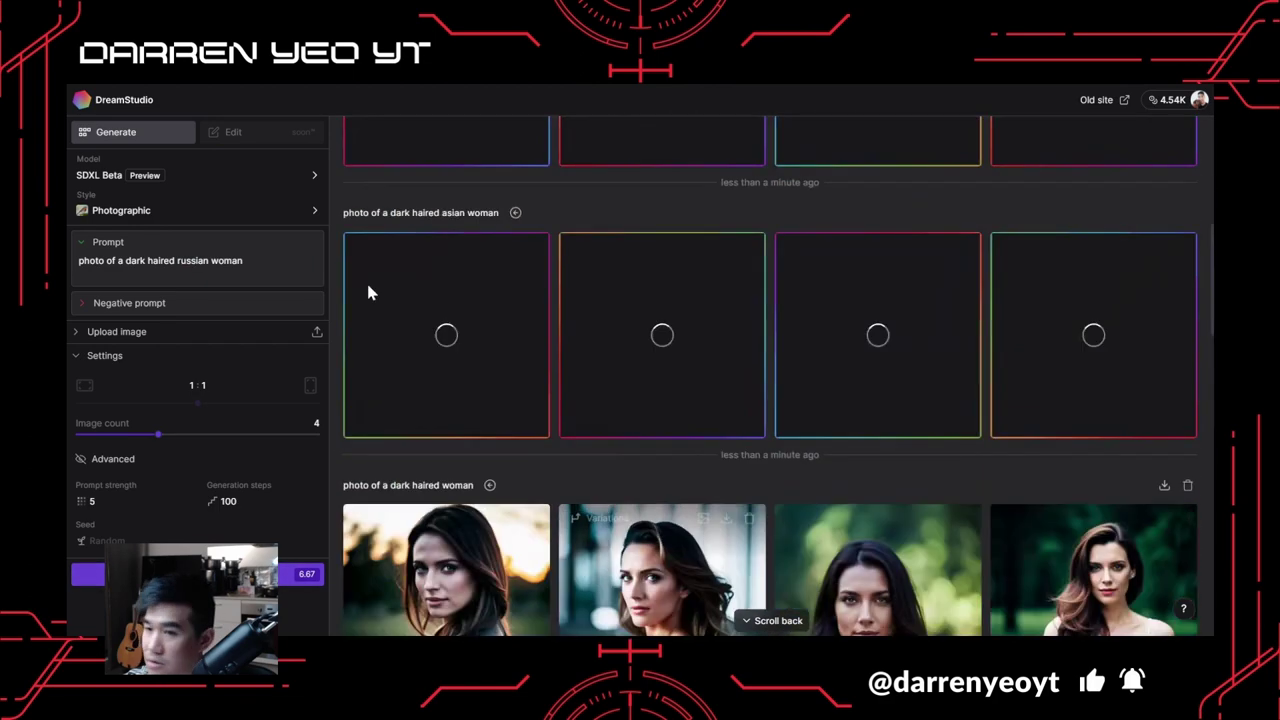
Generate four images each for "photo of a dark haired chinese woman" and "photo of a dark haired japanese woman".
double_click(200, 266)
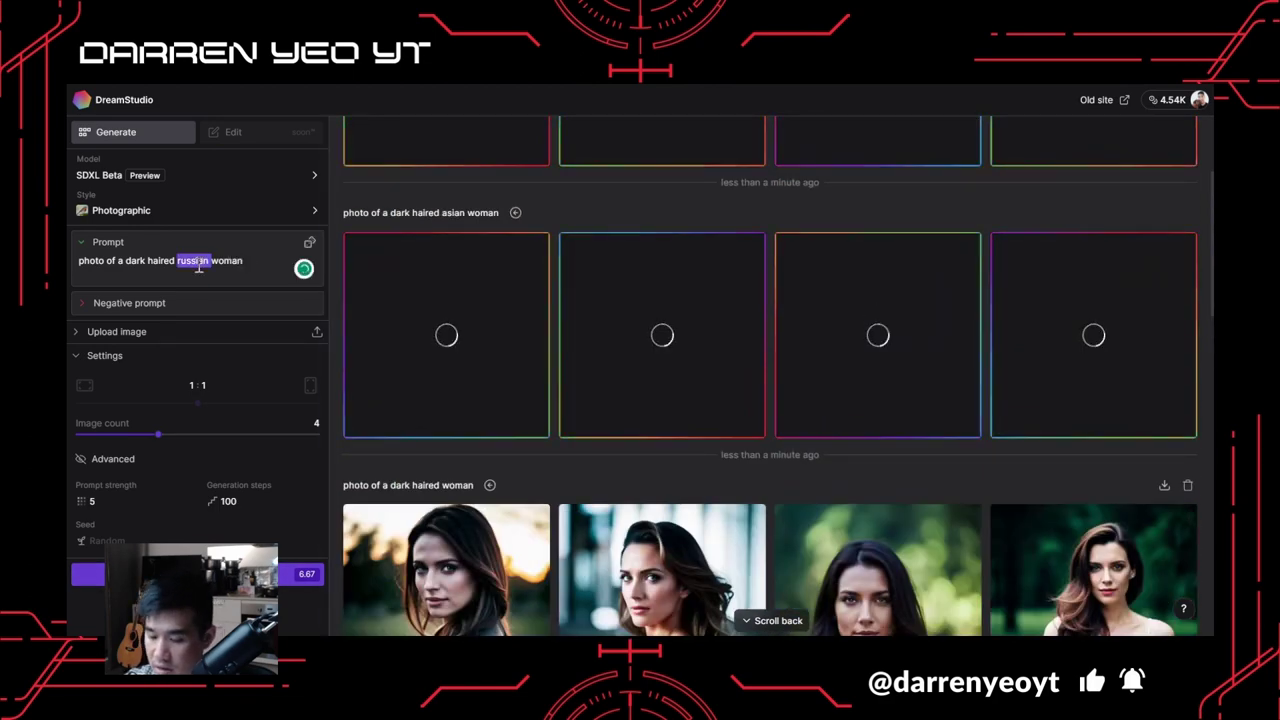
text(chinese)
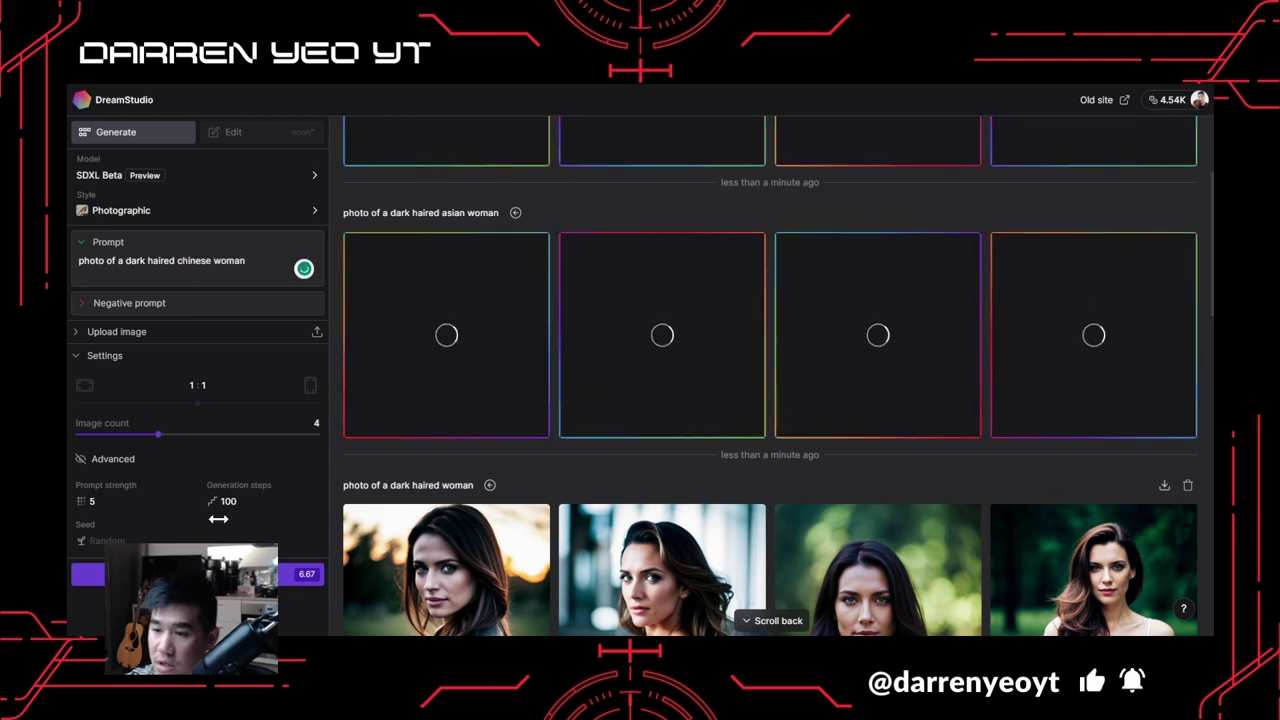
double_click(197, 260)
text(japanese)
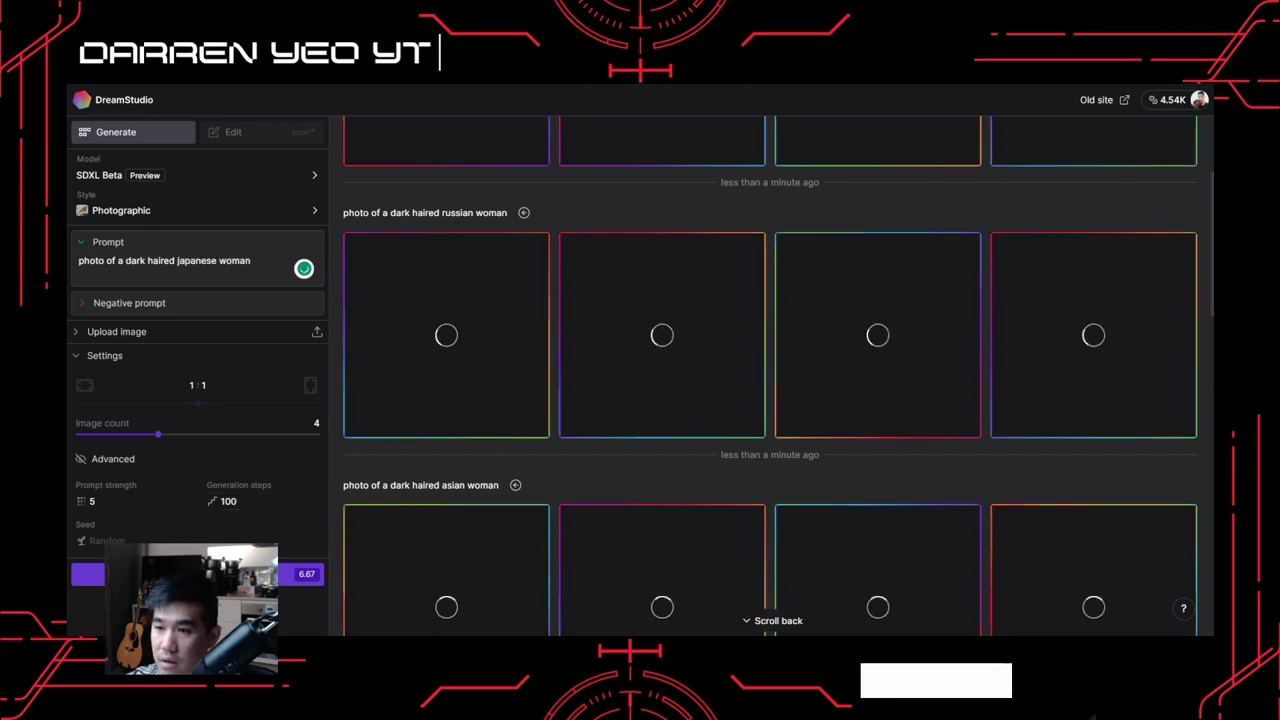
click(190, 574)
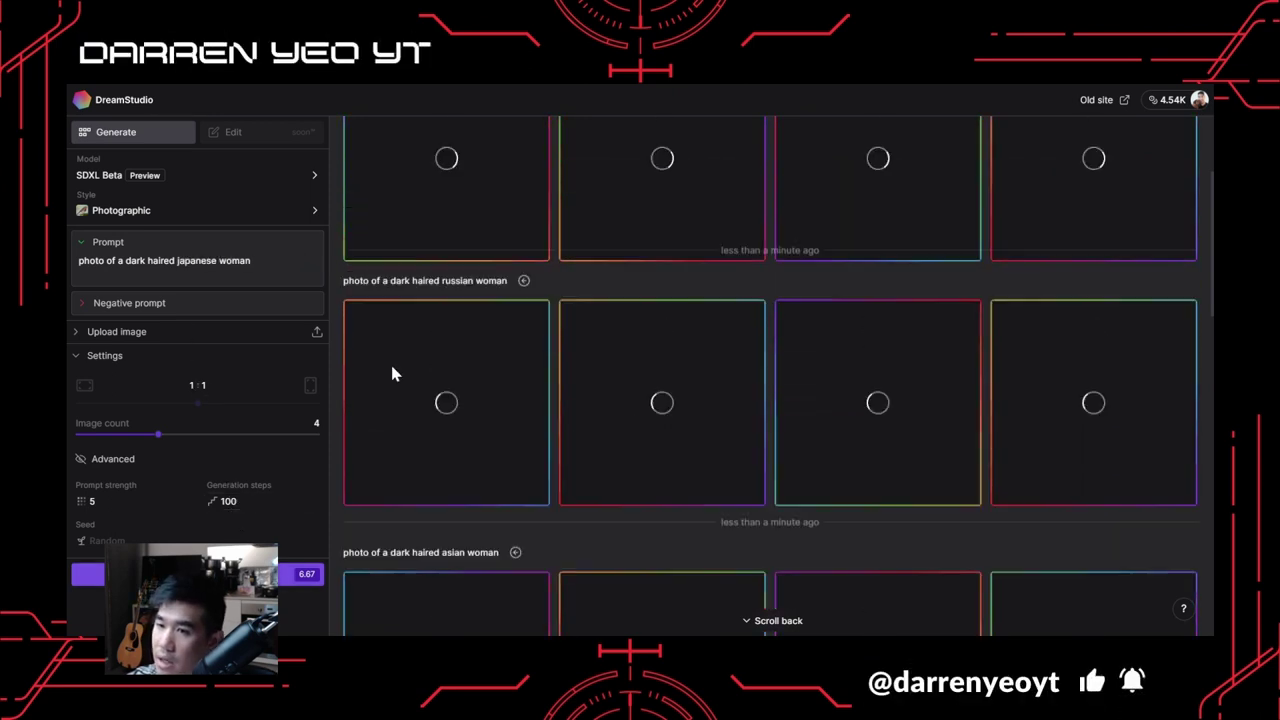
Examine the "photo of a dark haired asian woman" set, viewing its first and second portraits enlarged.
scroll(739, 344, down, 5)
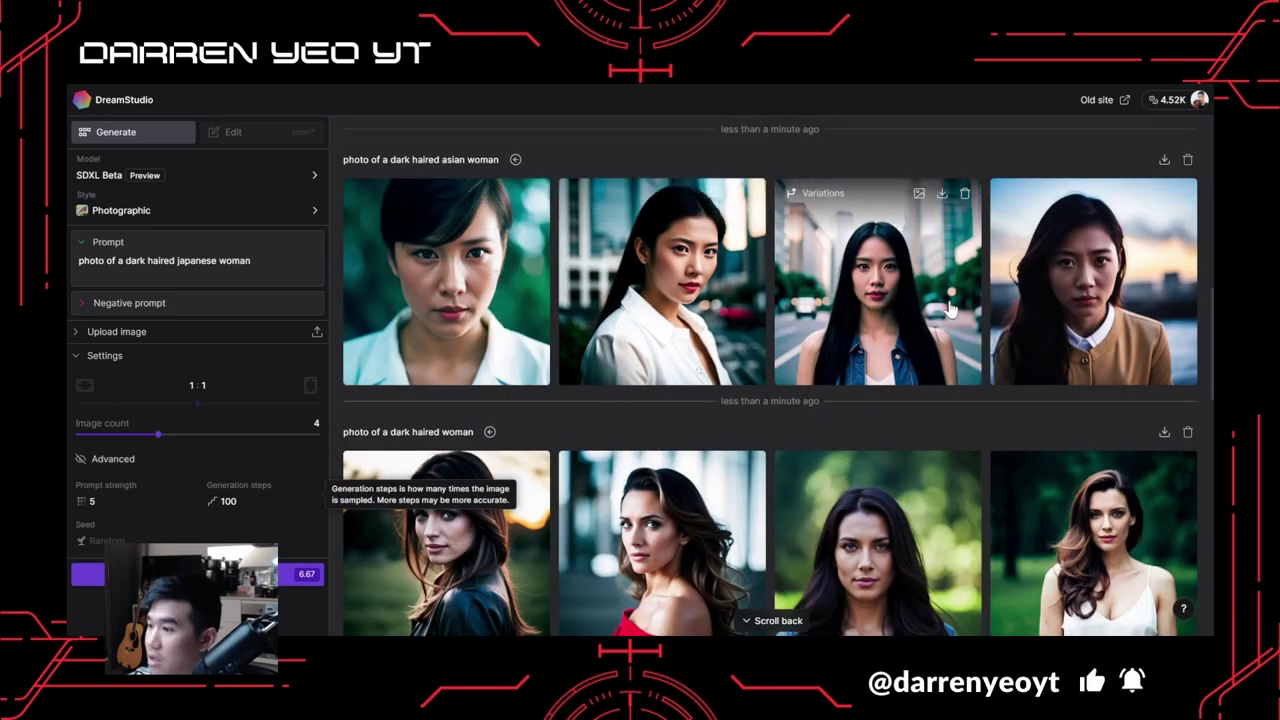
scroll(920, 300, down, 1)
scroll(899, 288, up, 2)
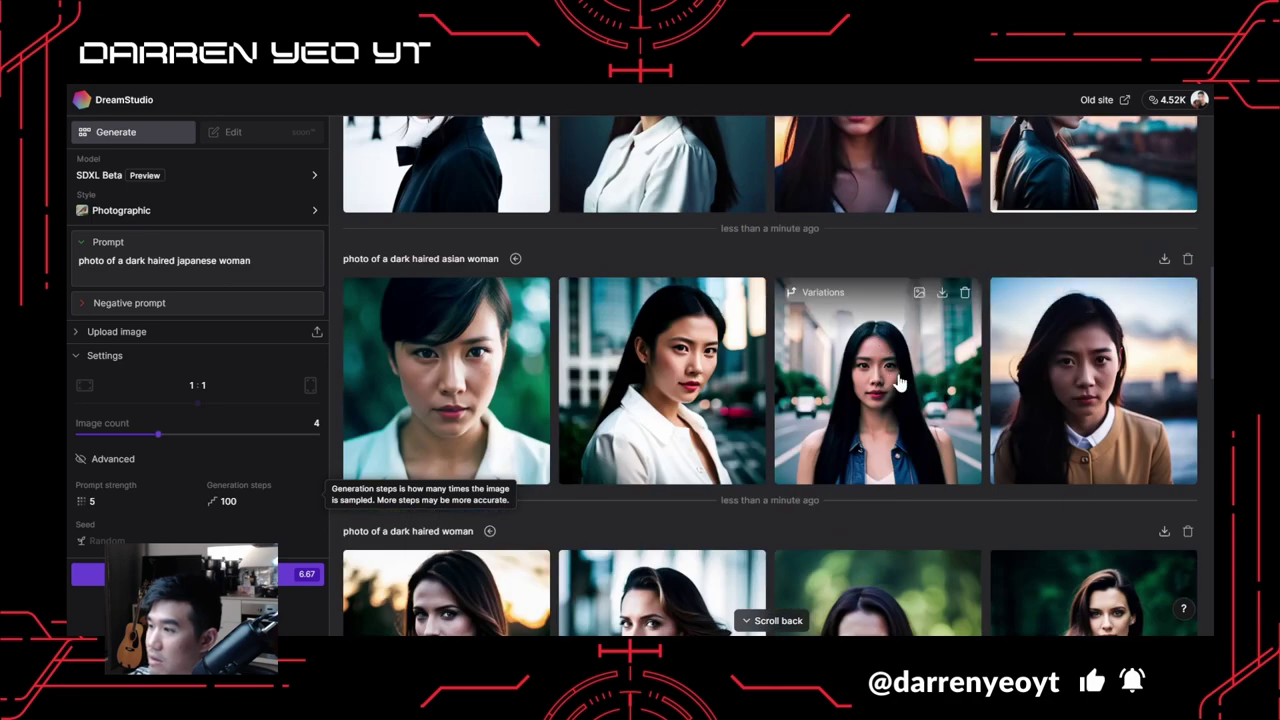
click(462, 375)
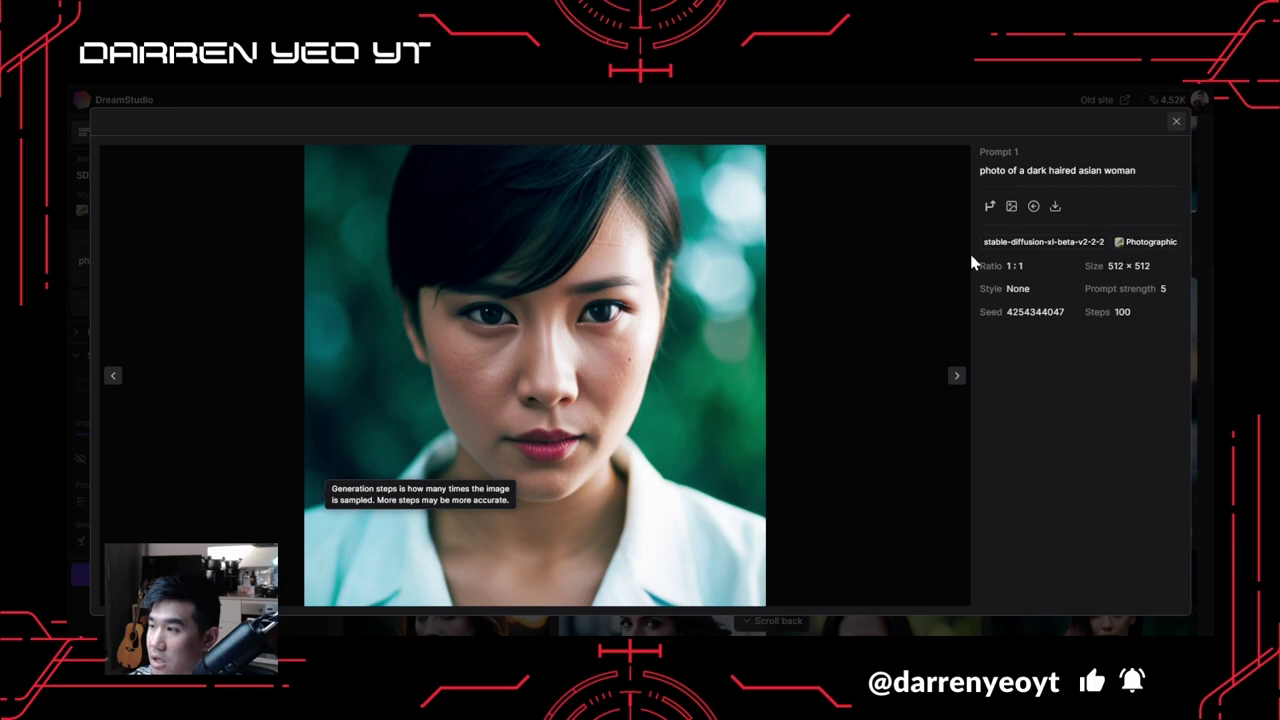
click(1177, 124)
scroll(700, 250, up, 3)
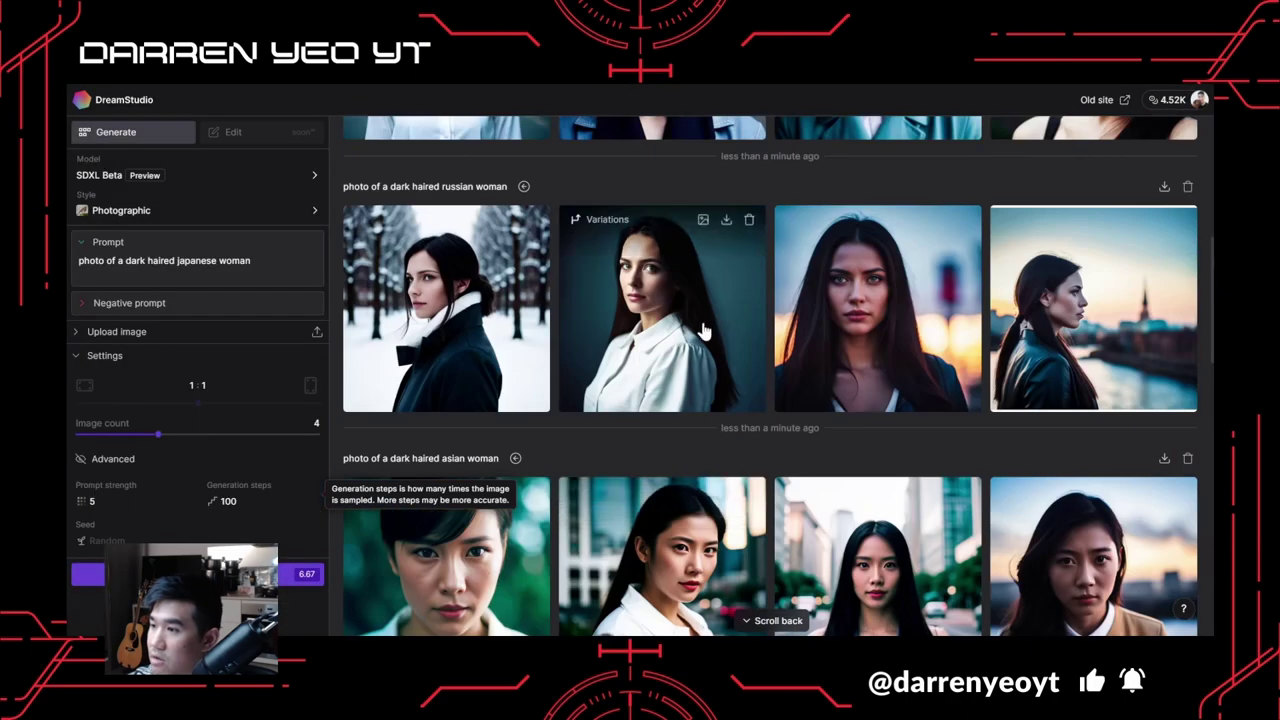
scroll(705, 322, down, 1)
scroll(705, 320, up, 2)
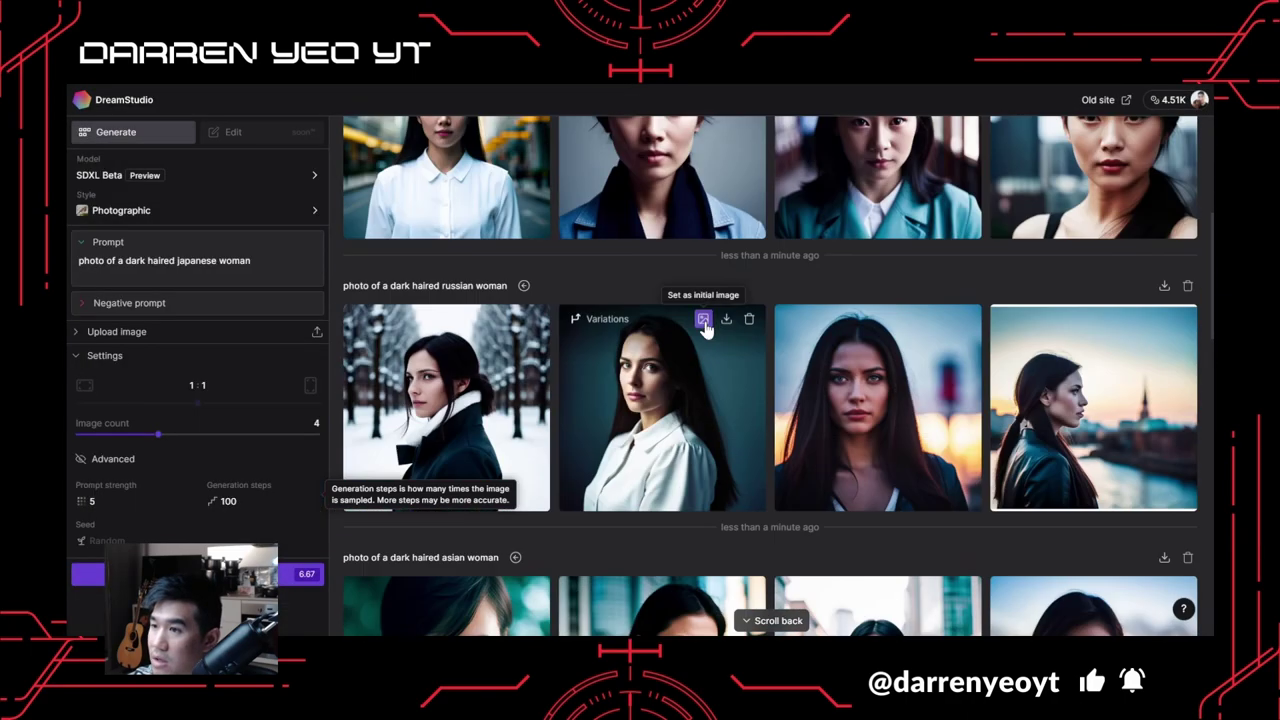
scroll(705, 320, down, 2)
click(692, 478)
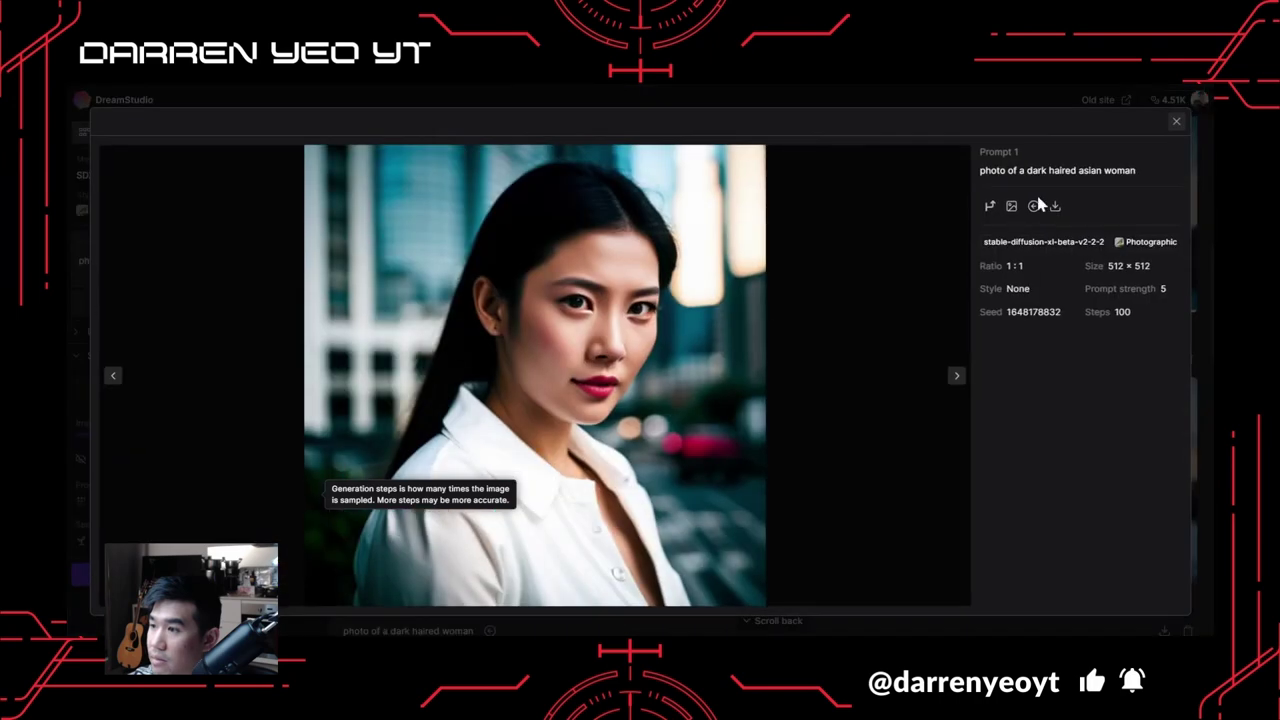
click(1178, 122)
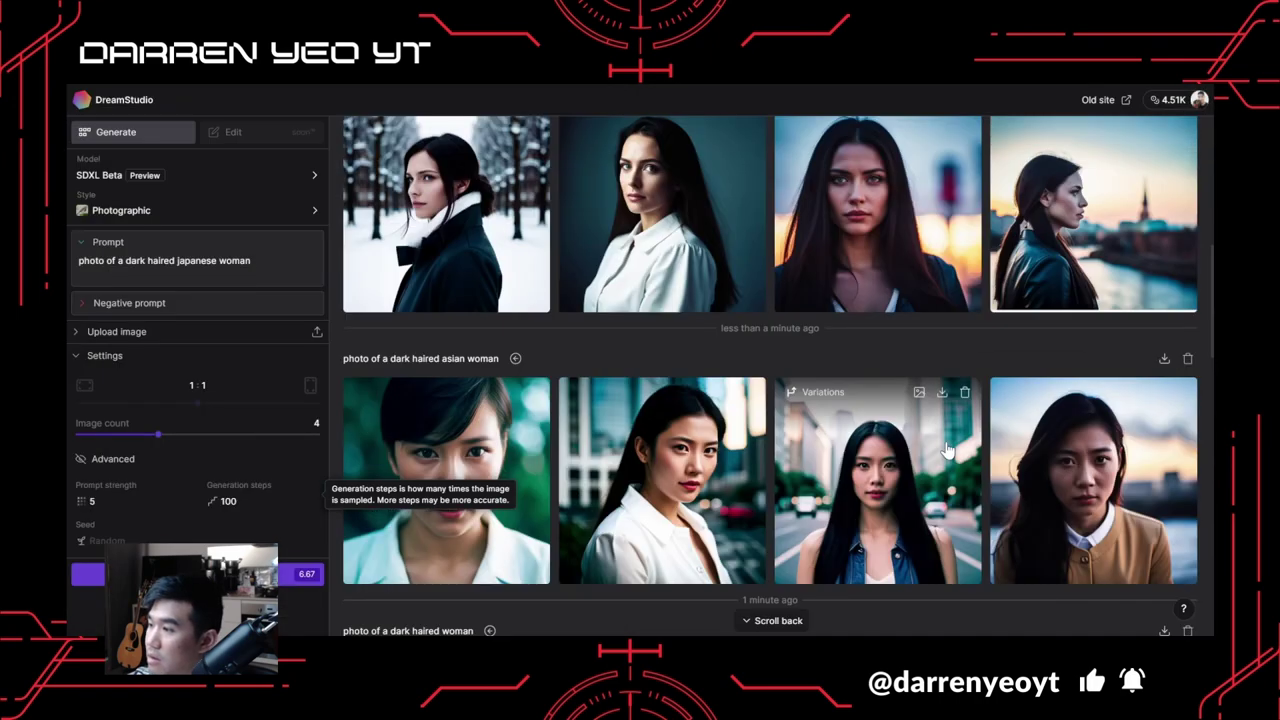
View the third and fourth "photo of a dark haired russian woman" portraits enlarged, and close the viewer.
scroll(930, 415, up, 2)
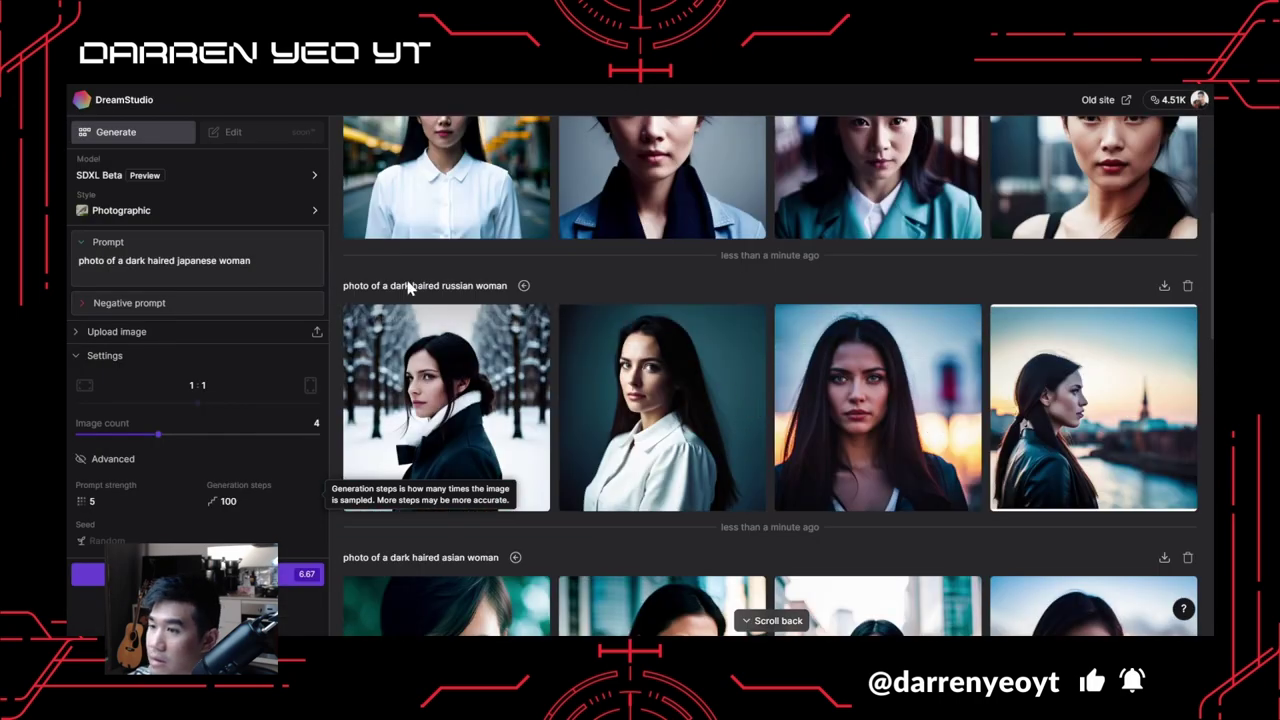
click(883, 387)
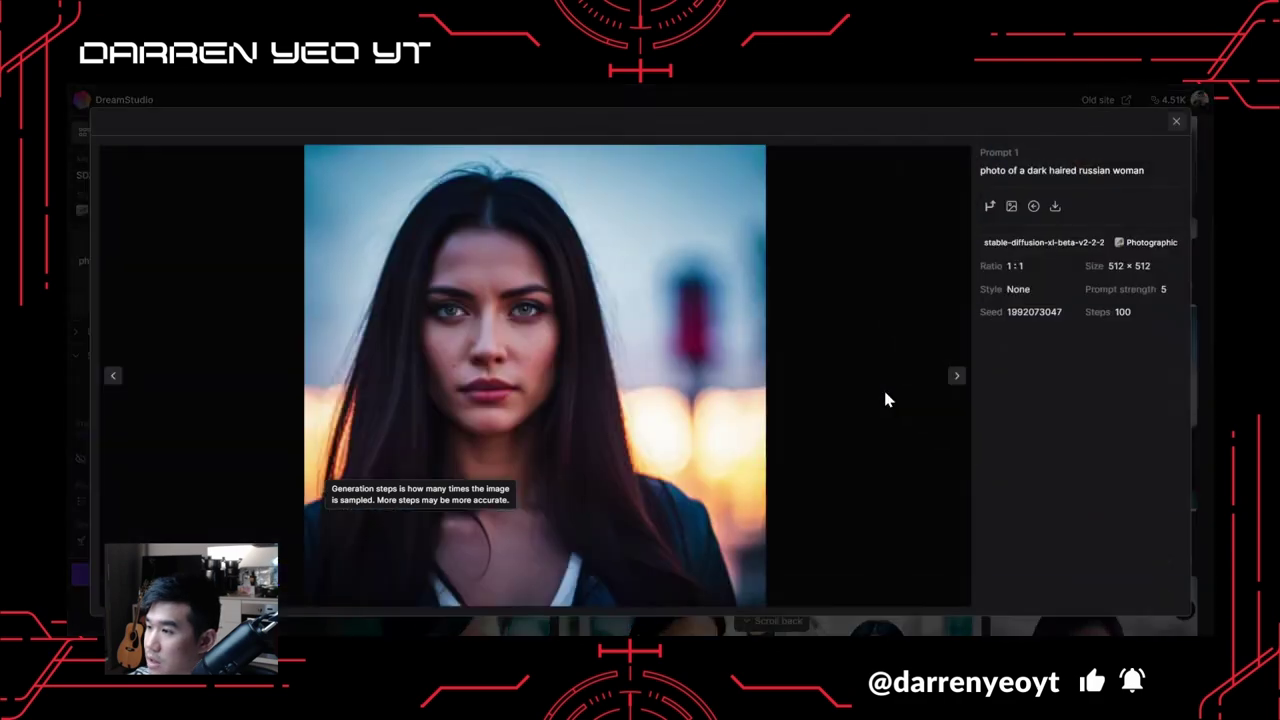
click(1175, 122)
click(1074, 392)
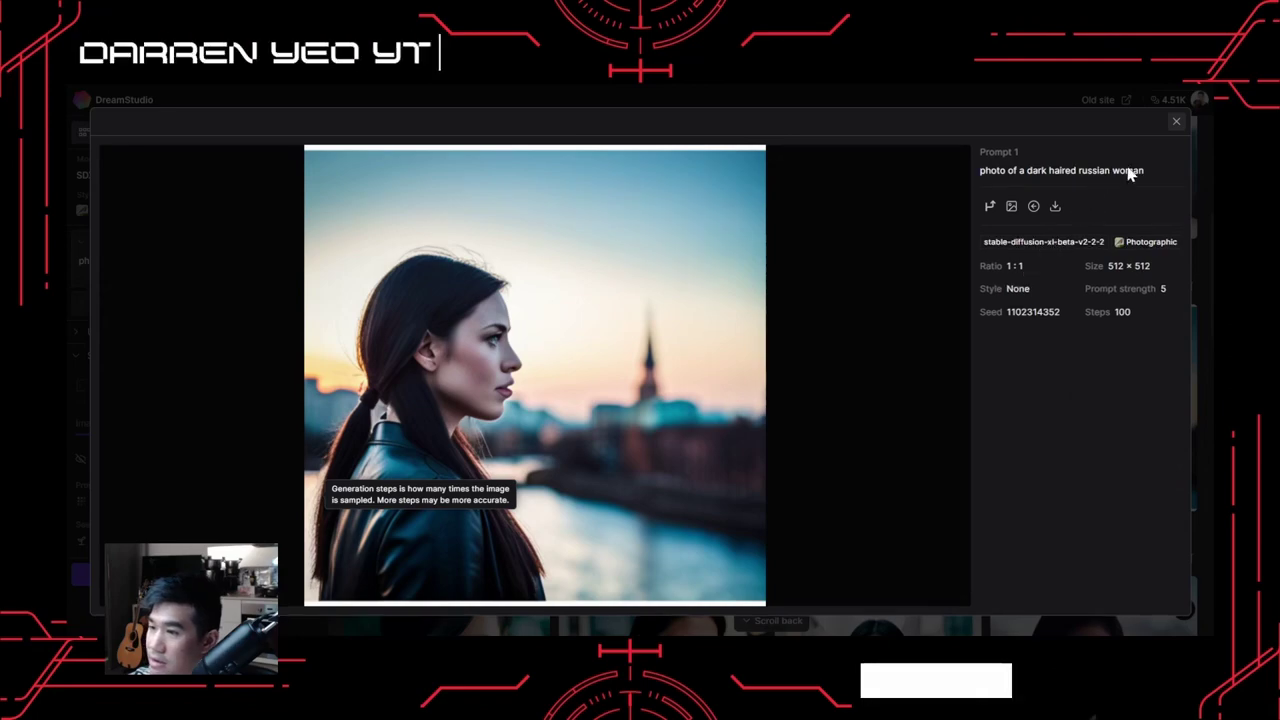
click(1176, 121)
Compare the dark haired chinese woman portraits with the dark haired japanese woman portraits.
scroll(985, 265, up, 5)
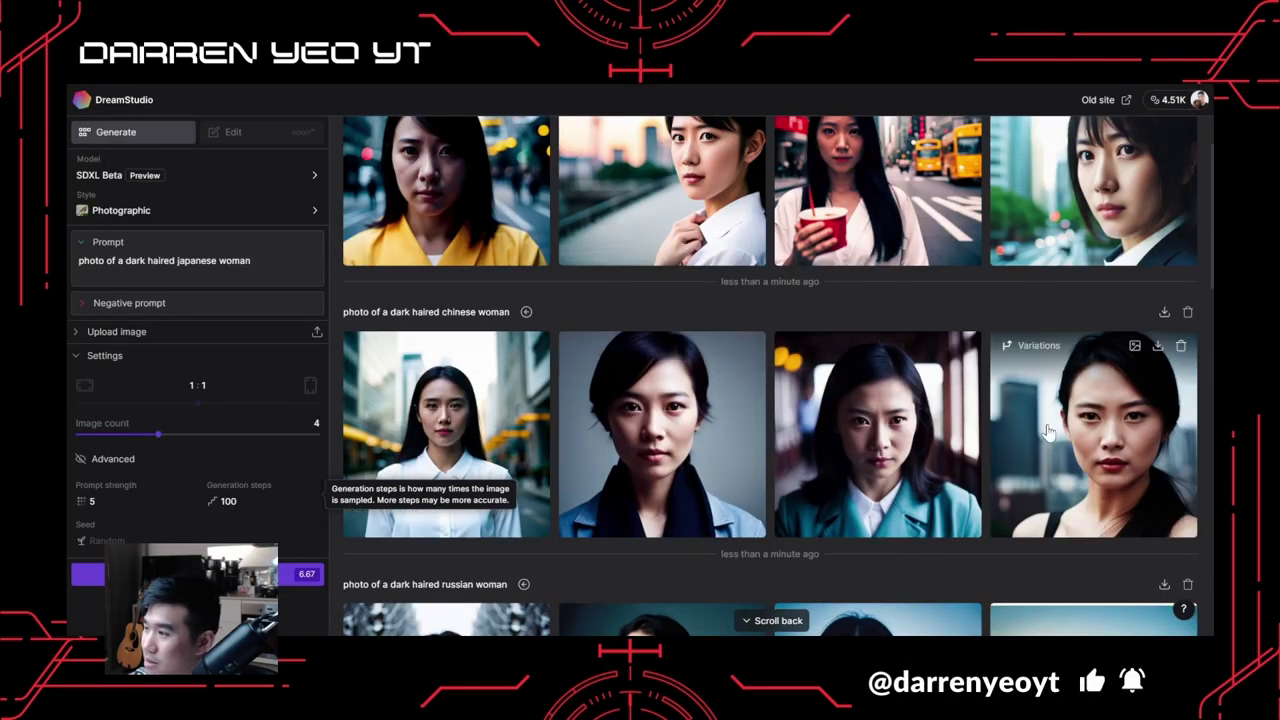
scroll(1000, 420, up, 1)
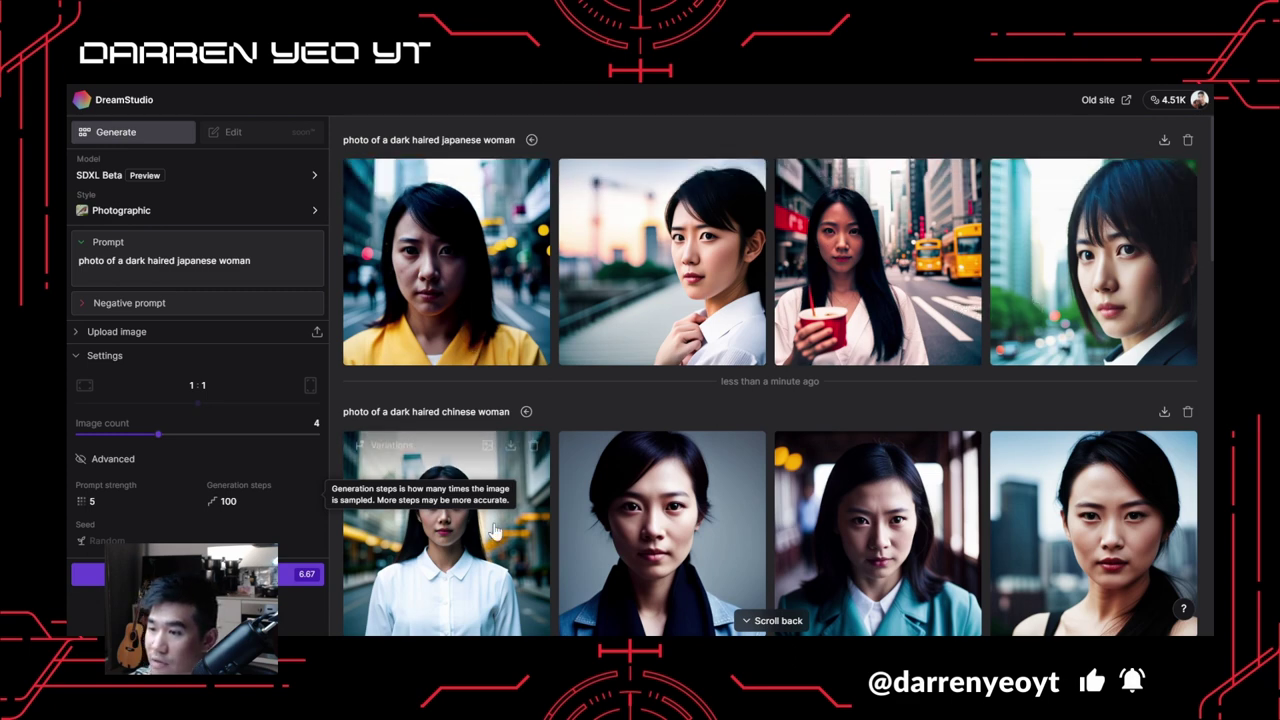
scroll(818, 468, down, 1)
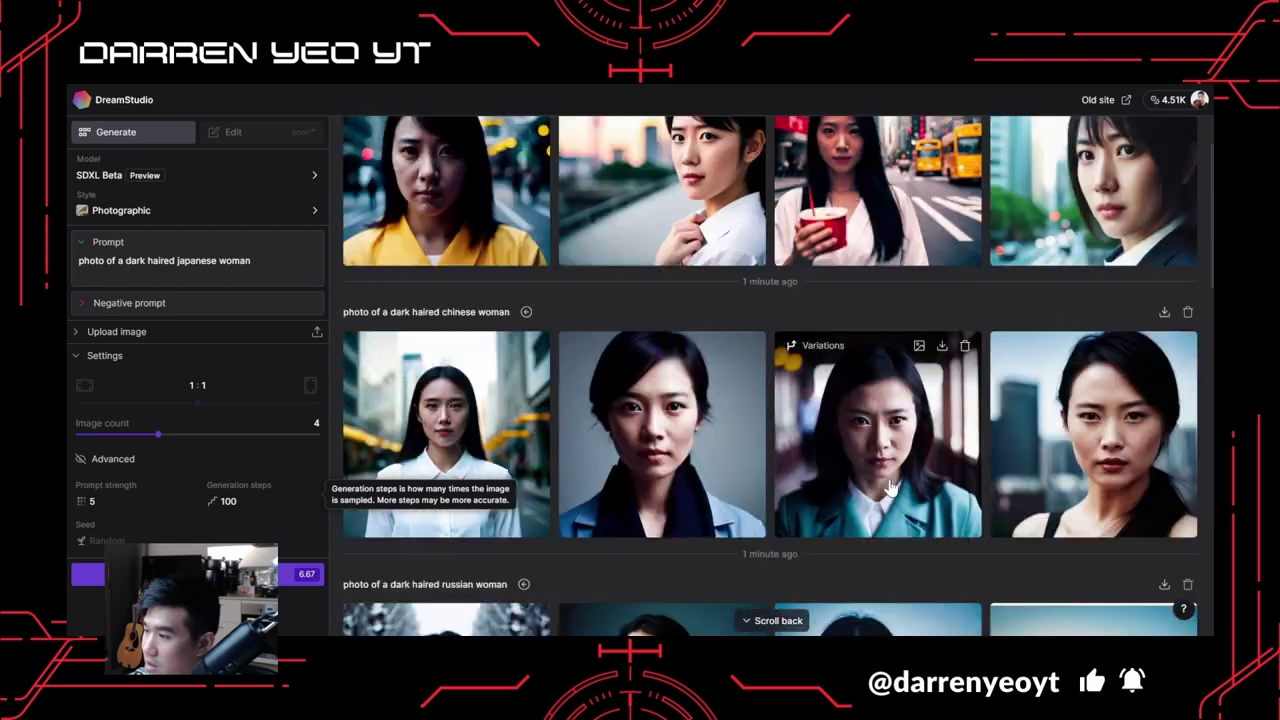
scroll(850, 383, up, 1)
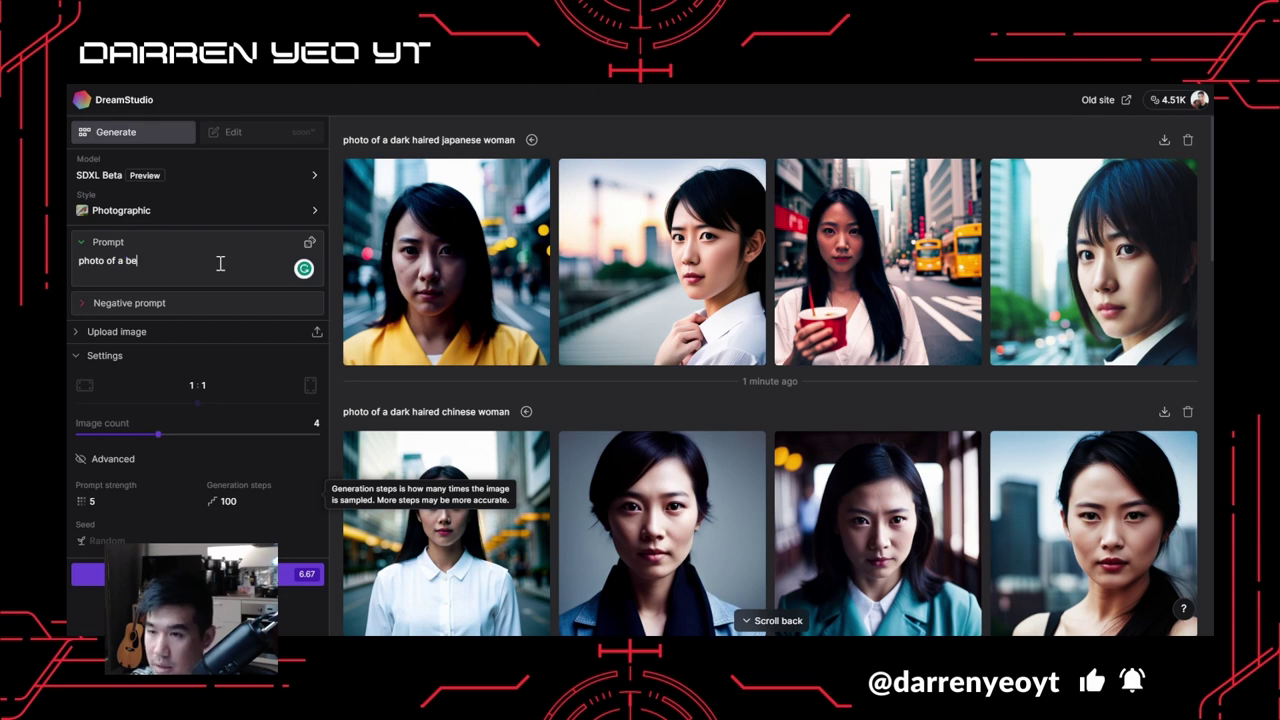
Generate four images for the prompt "photo of a beared man", and set the generation steps to 50.
text(man)
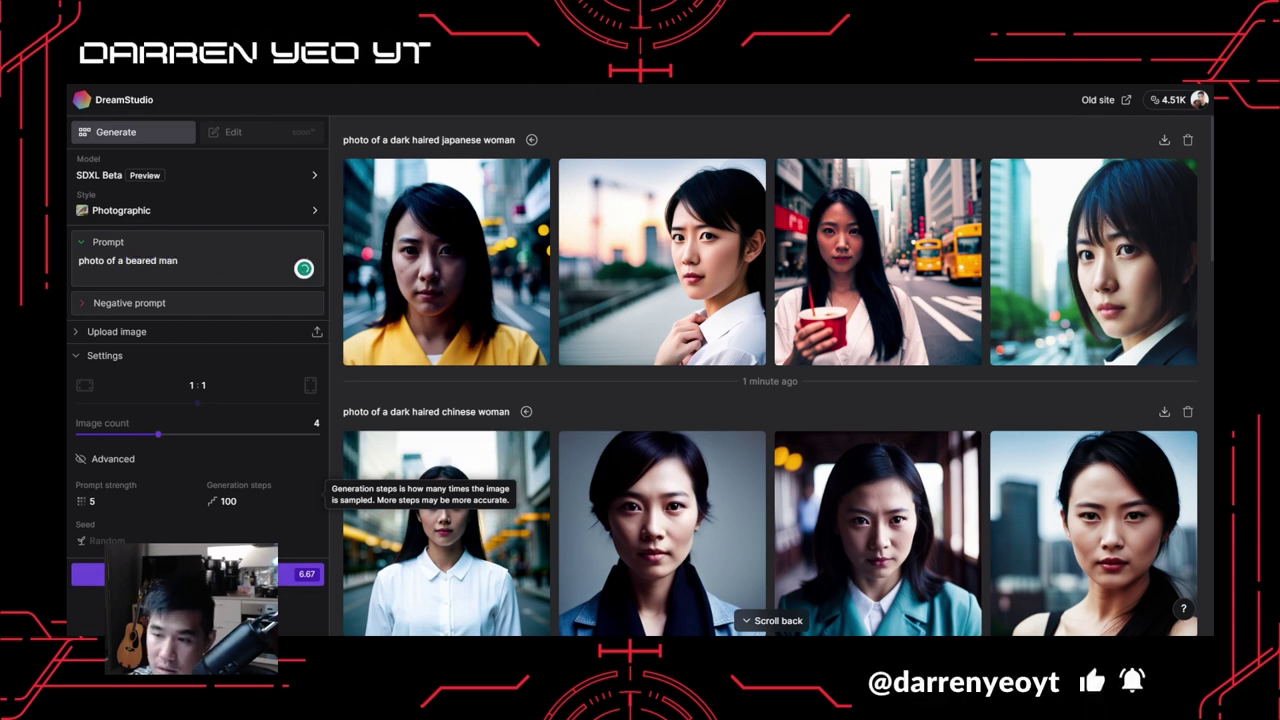
key(ctrl+Return)
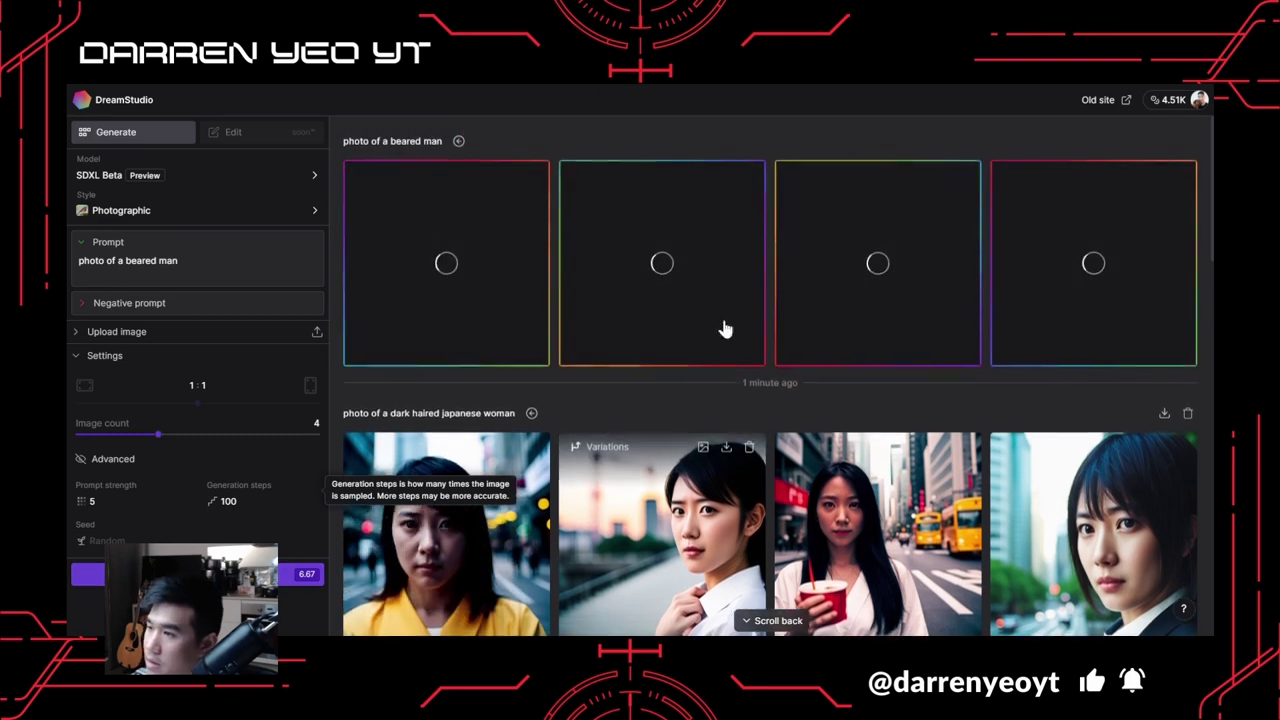
double_click(233, 501)
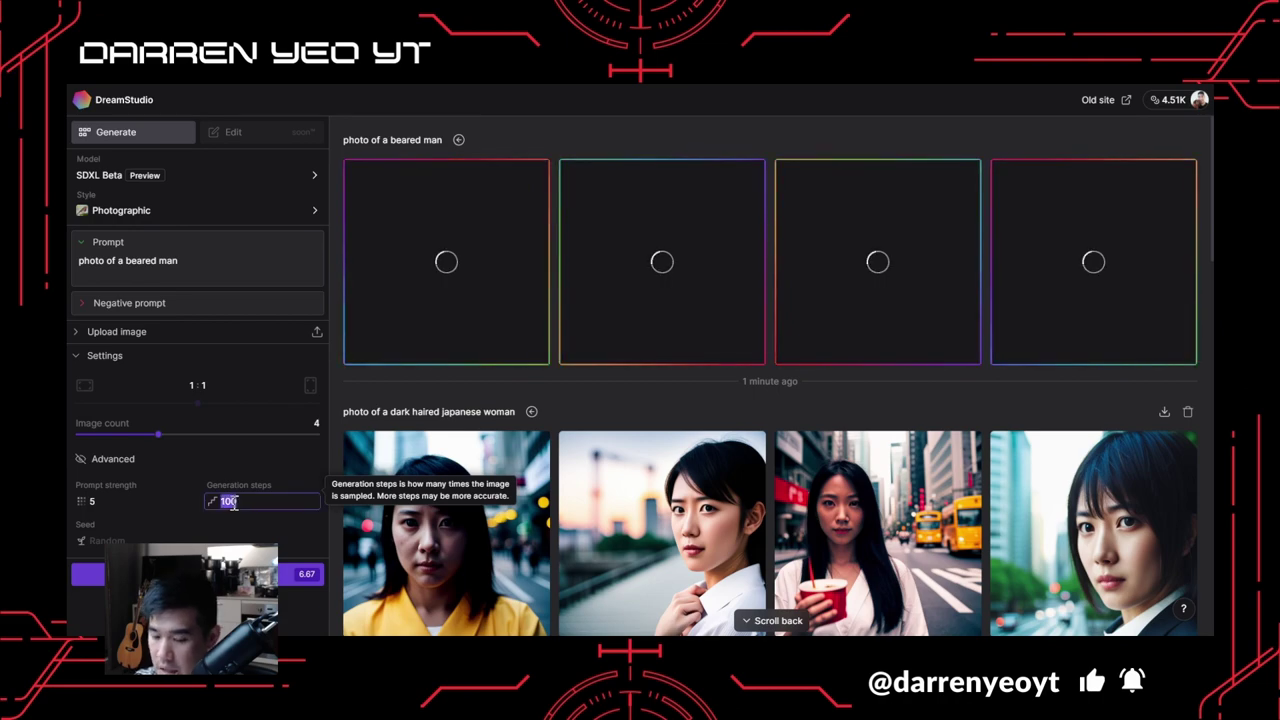
text(50)
Review the "photo of a beared man" images against the earlier woman portrait sets in the generation history.
scroll(554, 457, down, 7)
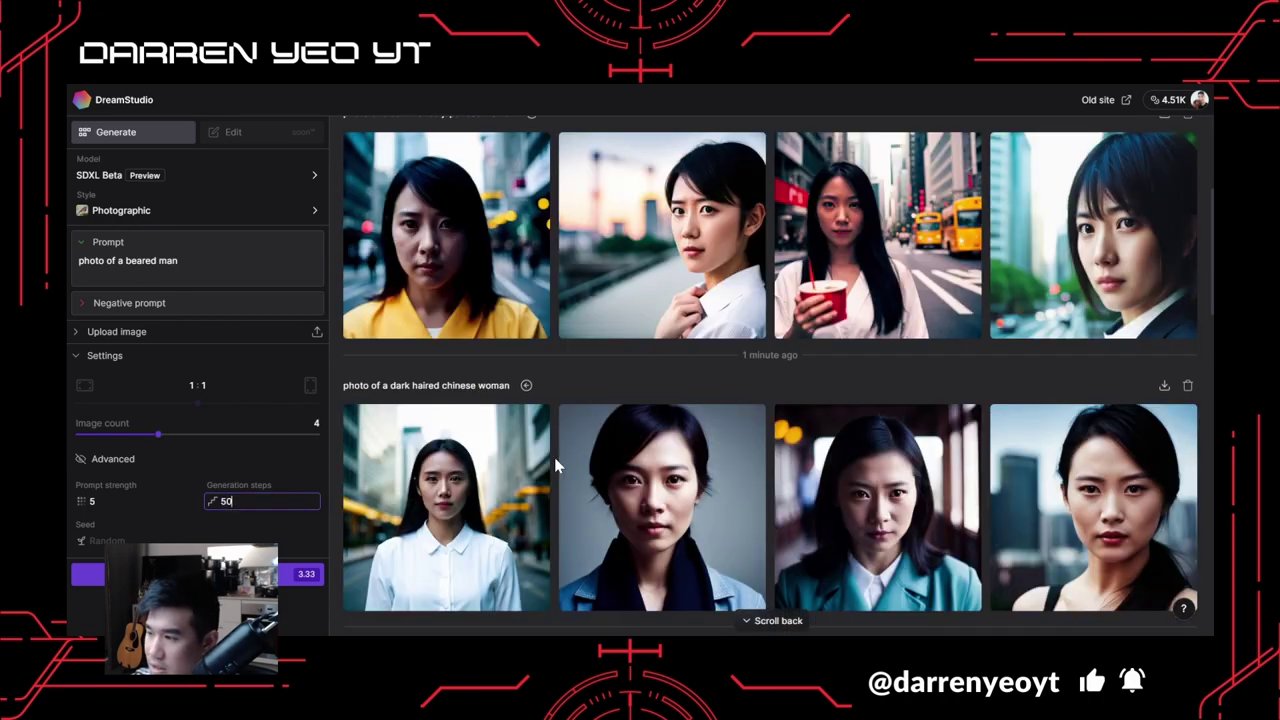
scroll(880, 415, down, 6)
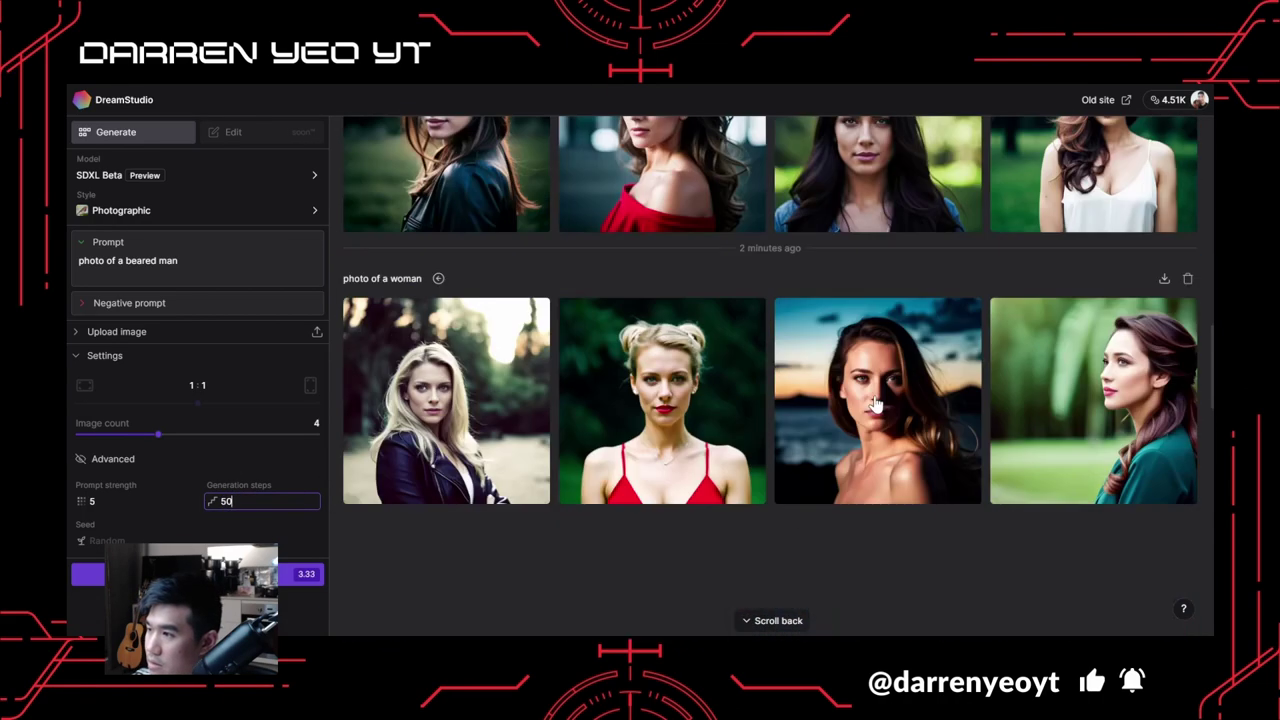
scroll(872, 393, down, 2)
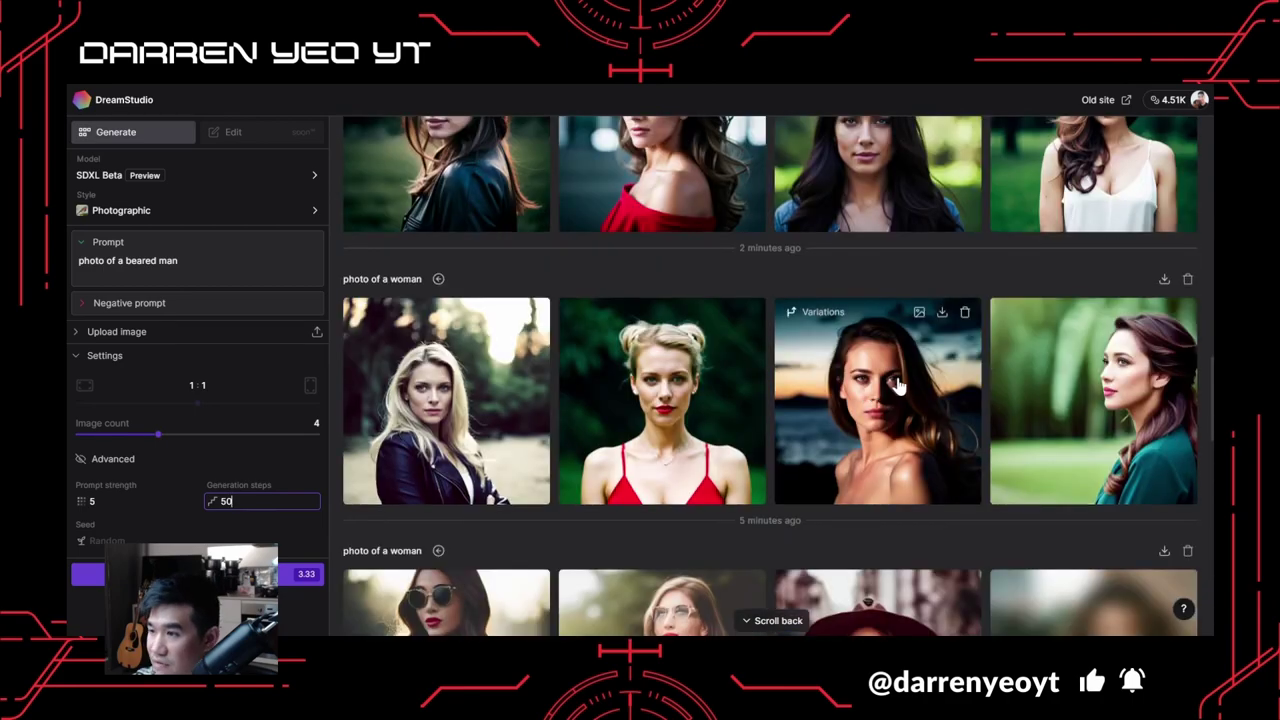
scroll(520, 400, down, 10)
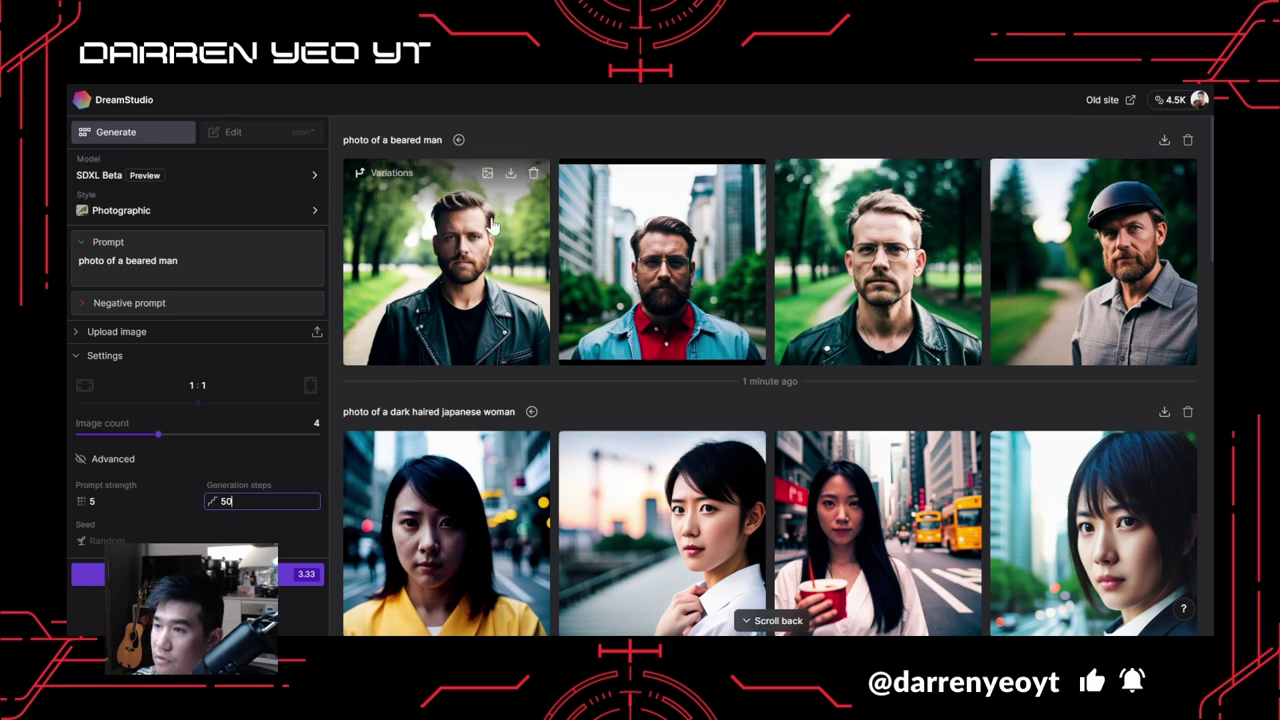
scroll(1112, 255, down, 6)
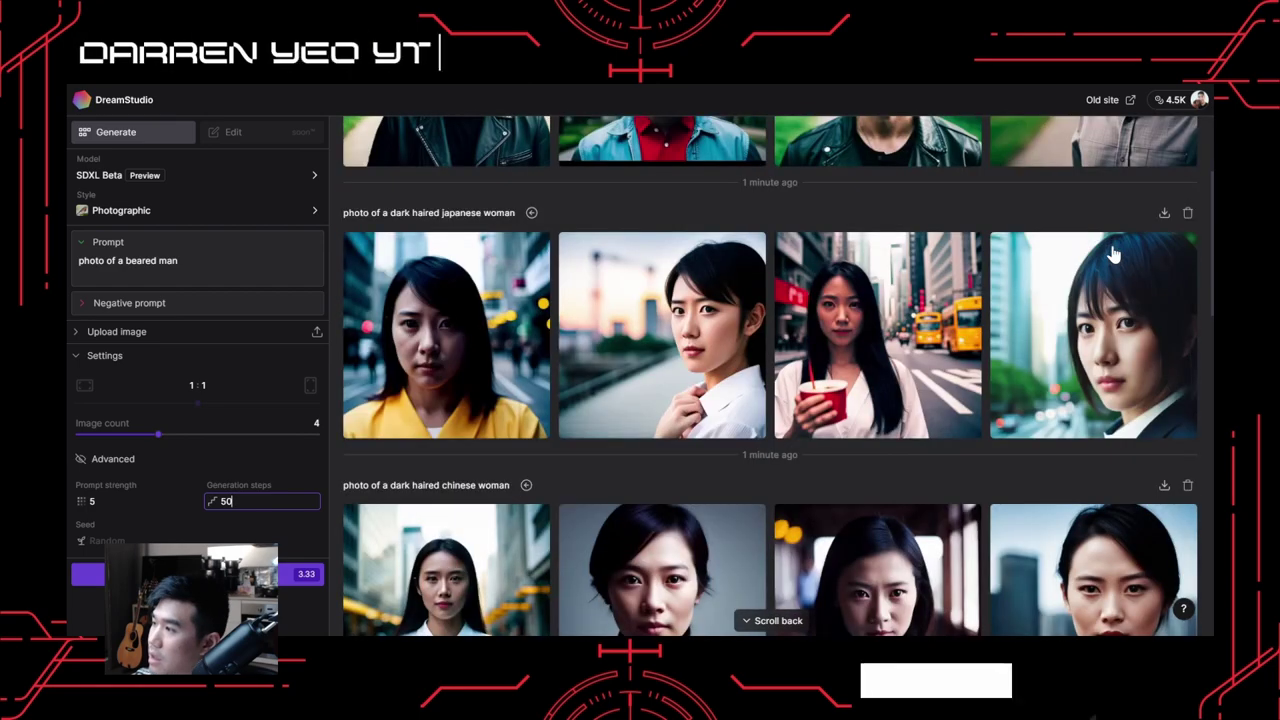
scroll(1112, 255, up, 6)
scroll(798, 316, down, 11)
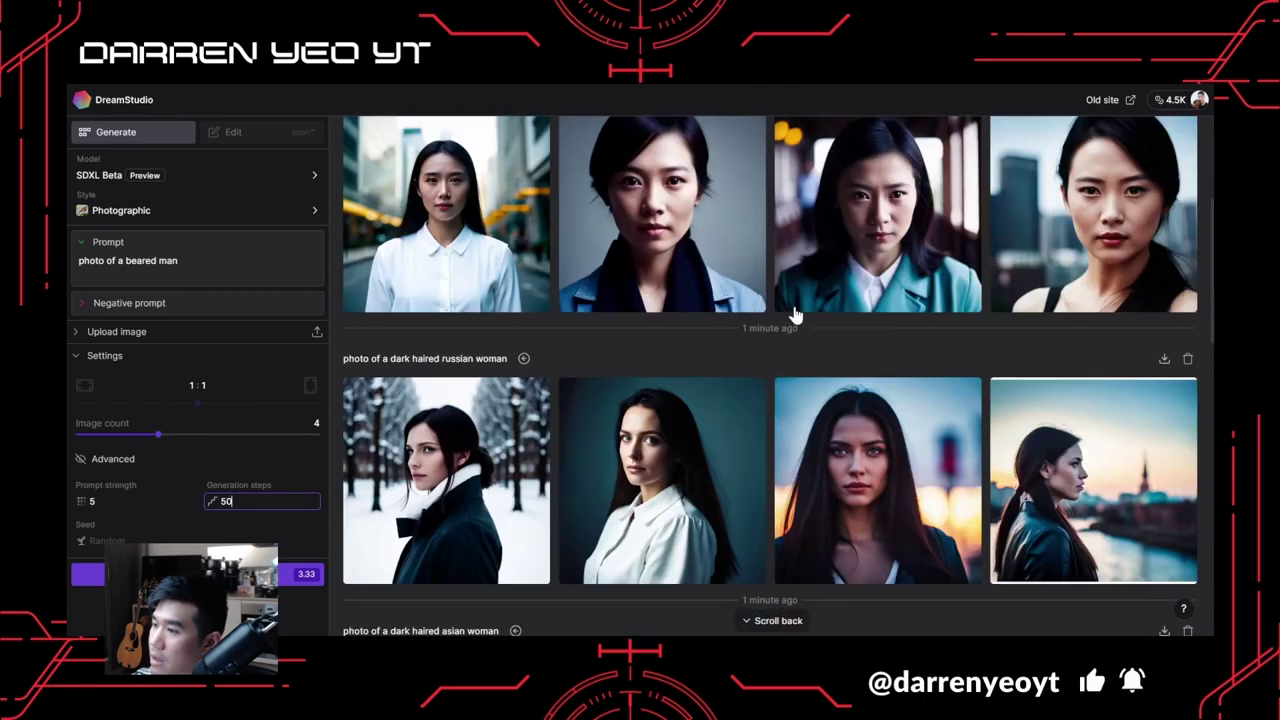
scroll(800, 316, down, 4)
scroll(822, 316, up, 2)
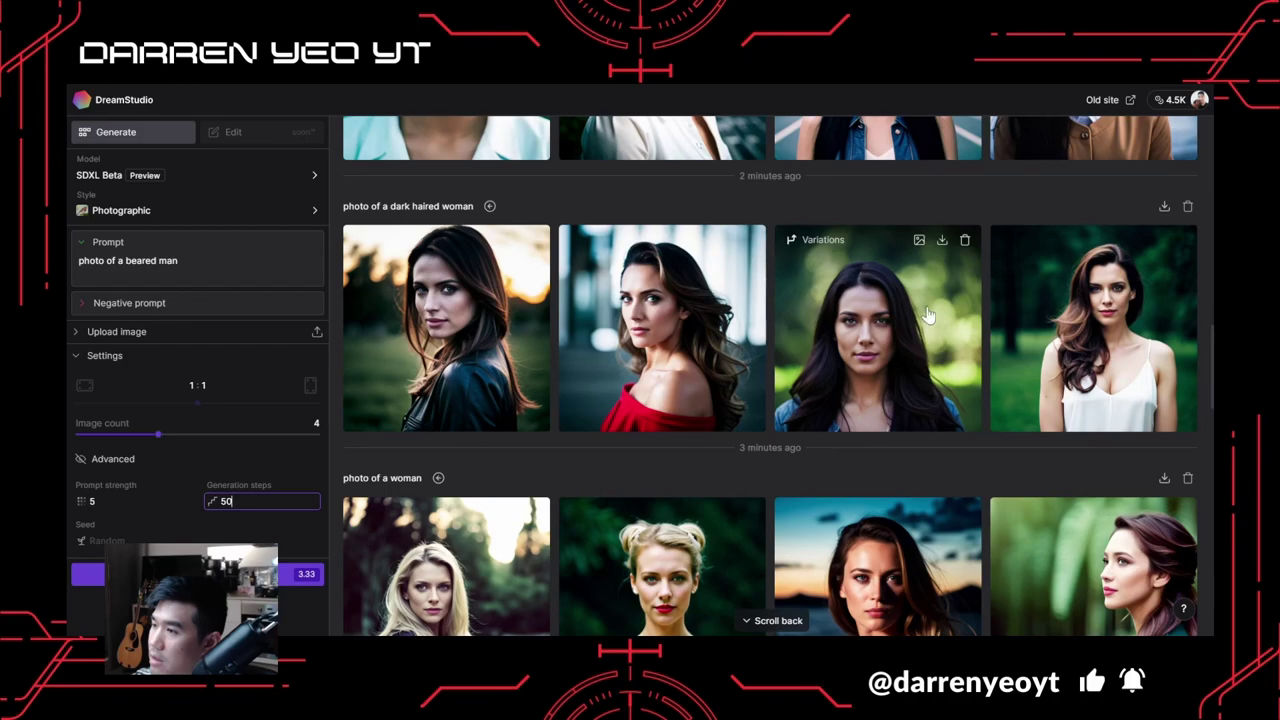
Compare the earlier "photo of a woman" sets in the generation history, and return to the "photo of a beared man" images.
scroll(1125, 352, down, 4)
scroll(1120, 356, up, 2)
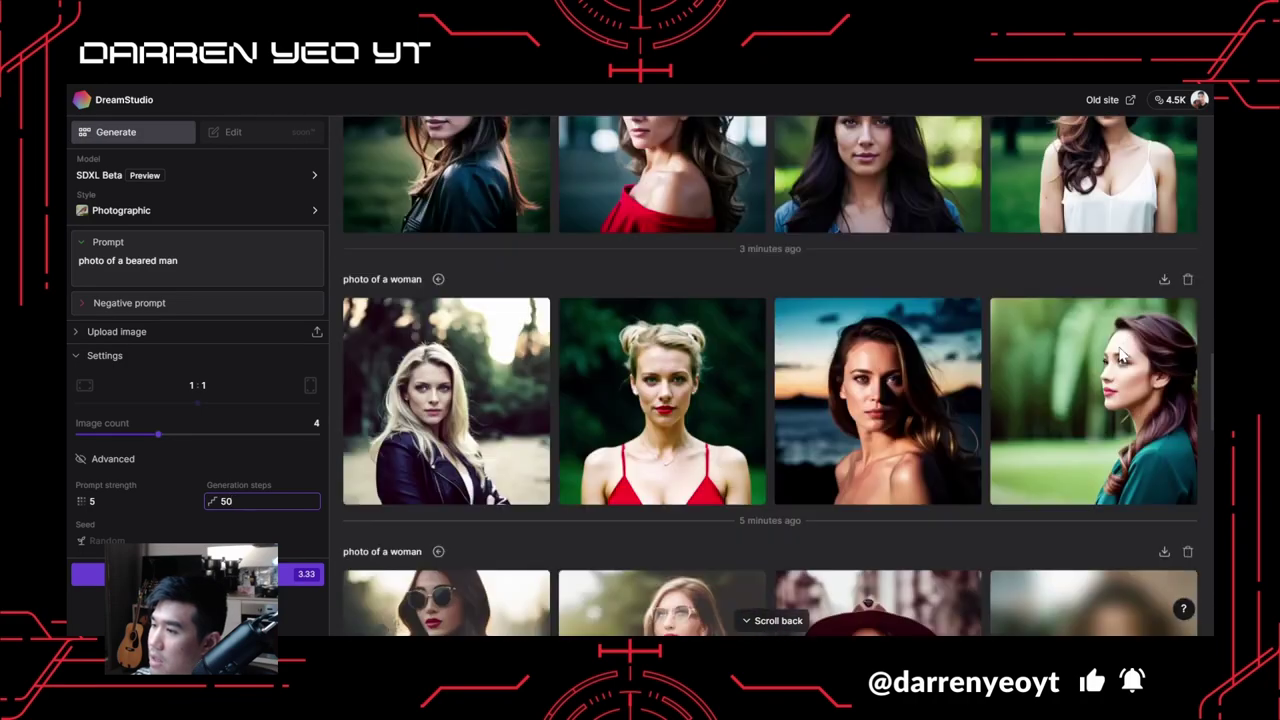
scroll(1100, 356, up, 1)
scroll(1094, 300, down, 2)
scroll(400, 340, down, 2)
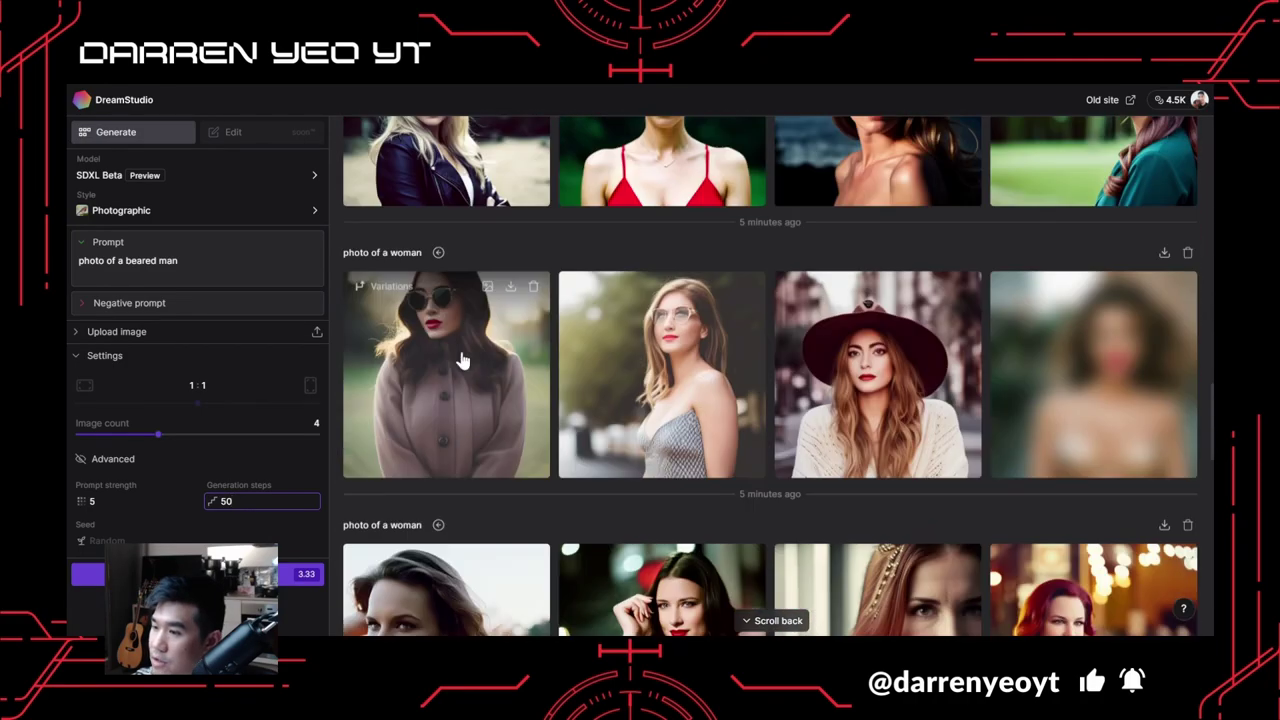
scroll(462, 360, down, 8)
scroll(675, 355, up, 2)
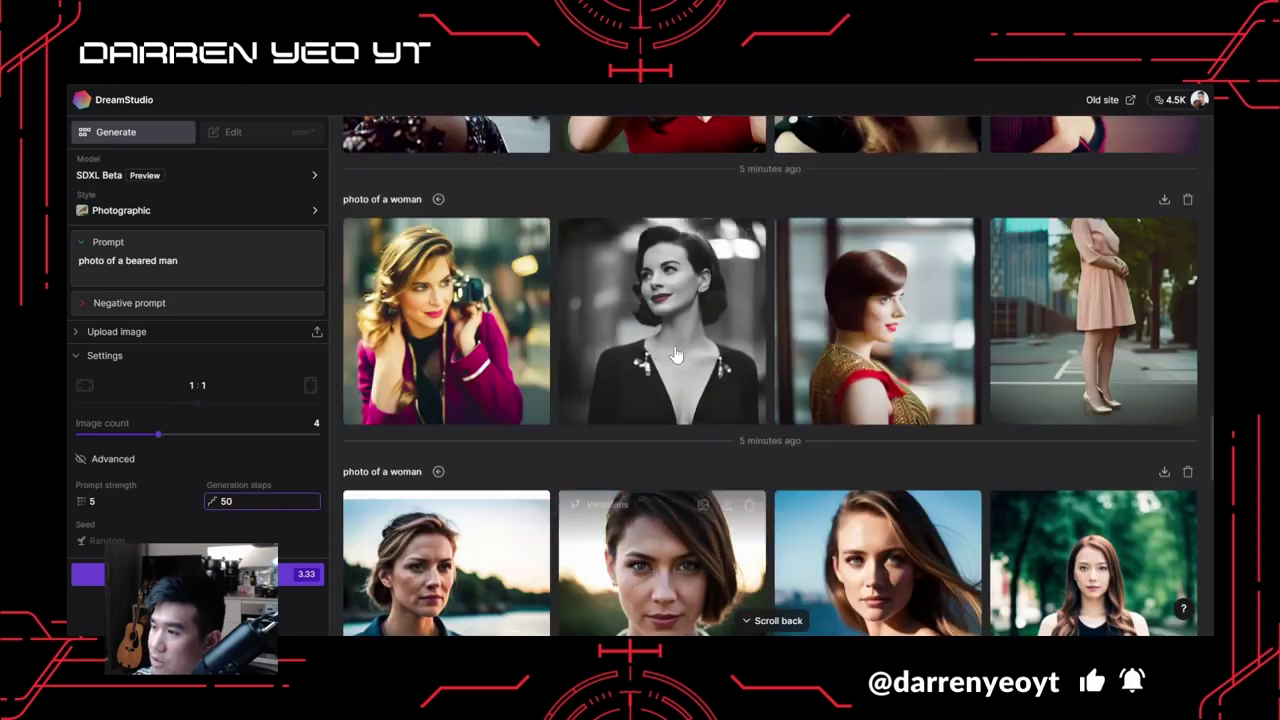
scroll(668, 352, down, 3)
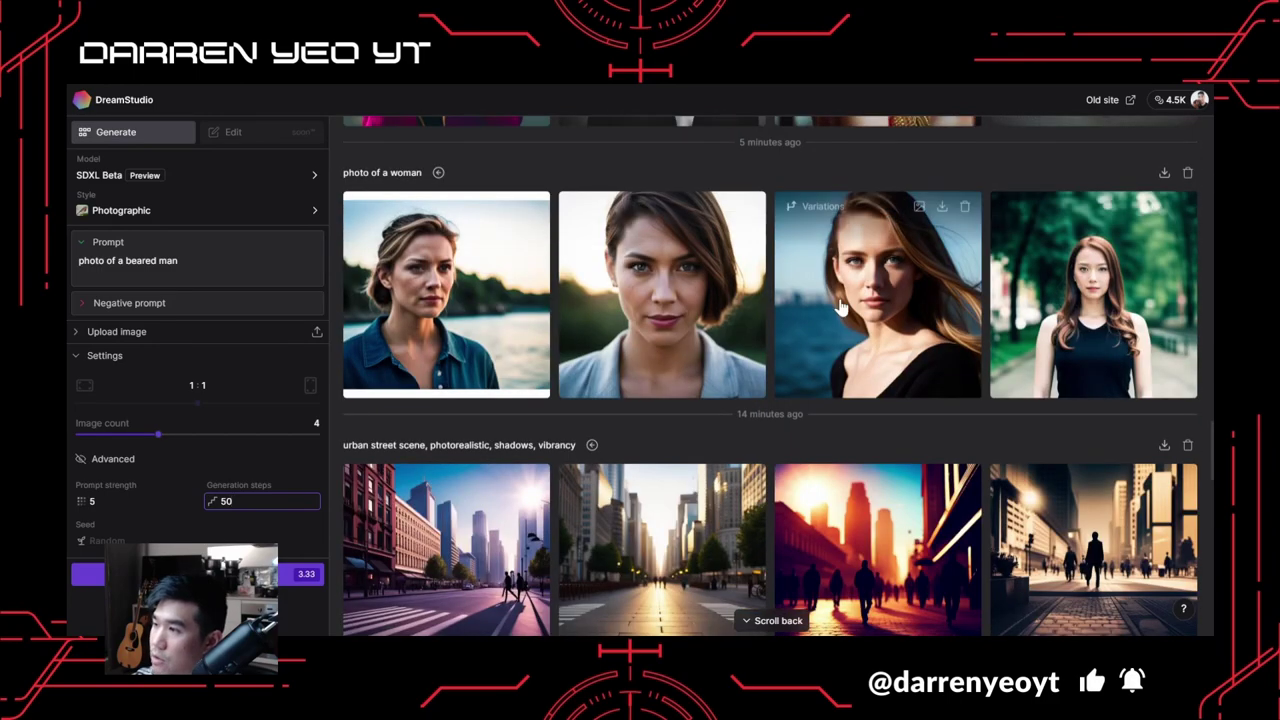
scroll(704, 298, up, 10)
scroll(704, 298, up, 1)
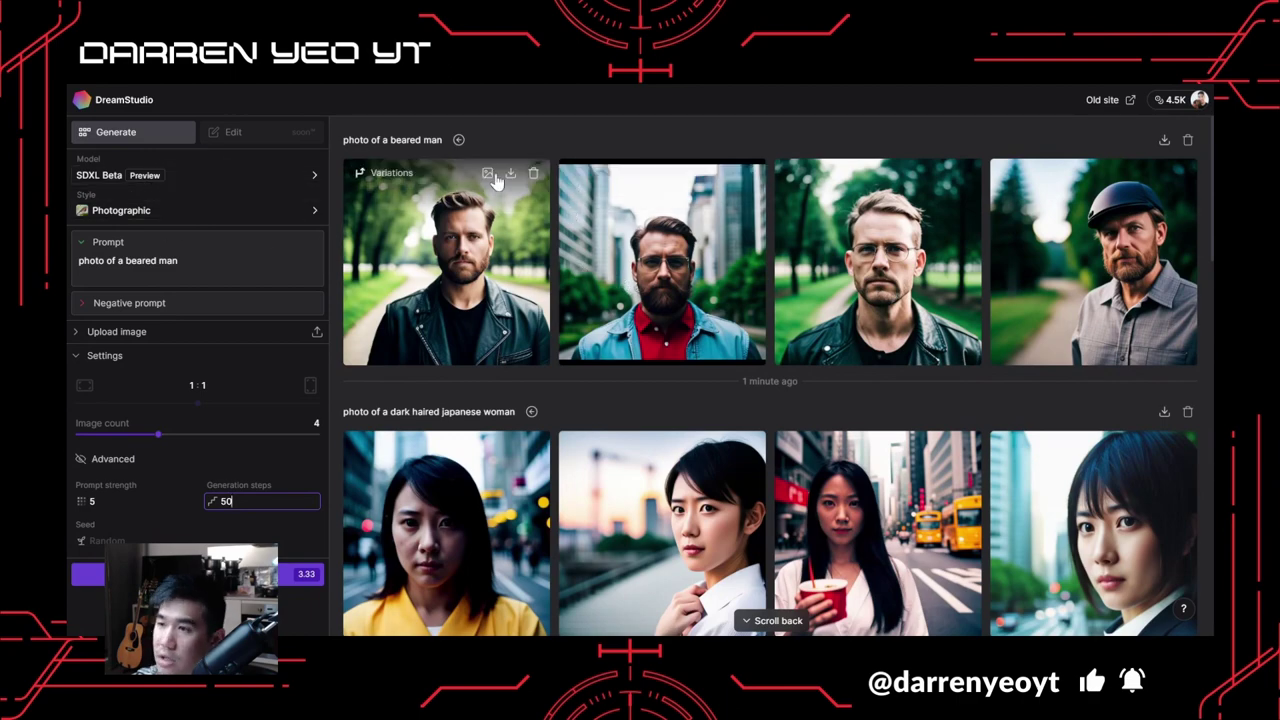
View the third "photo of a beared man" portrait enlarged with its generation details, and close the viewer.
scroll(805, 180, down, 1)
scroll(1012, 250, up, 1)
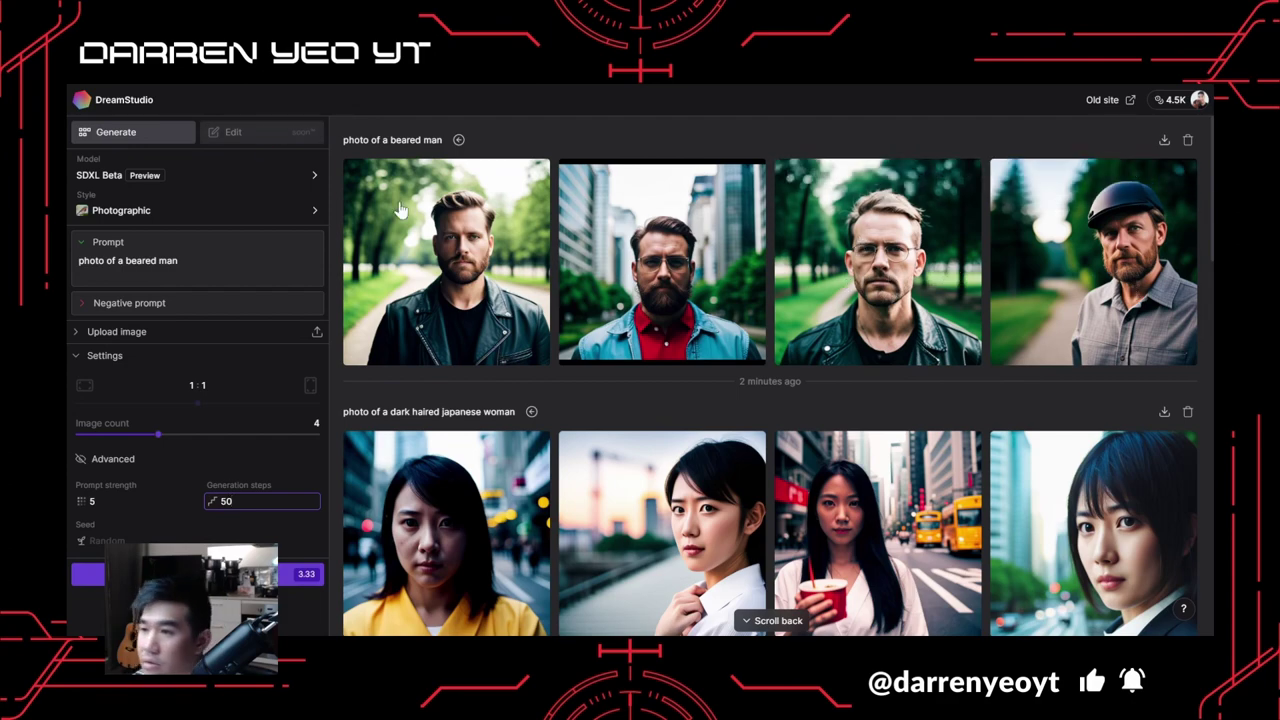
click(875, 265)
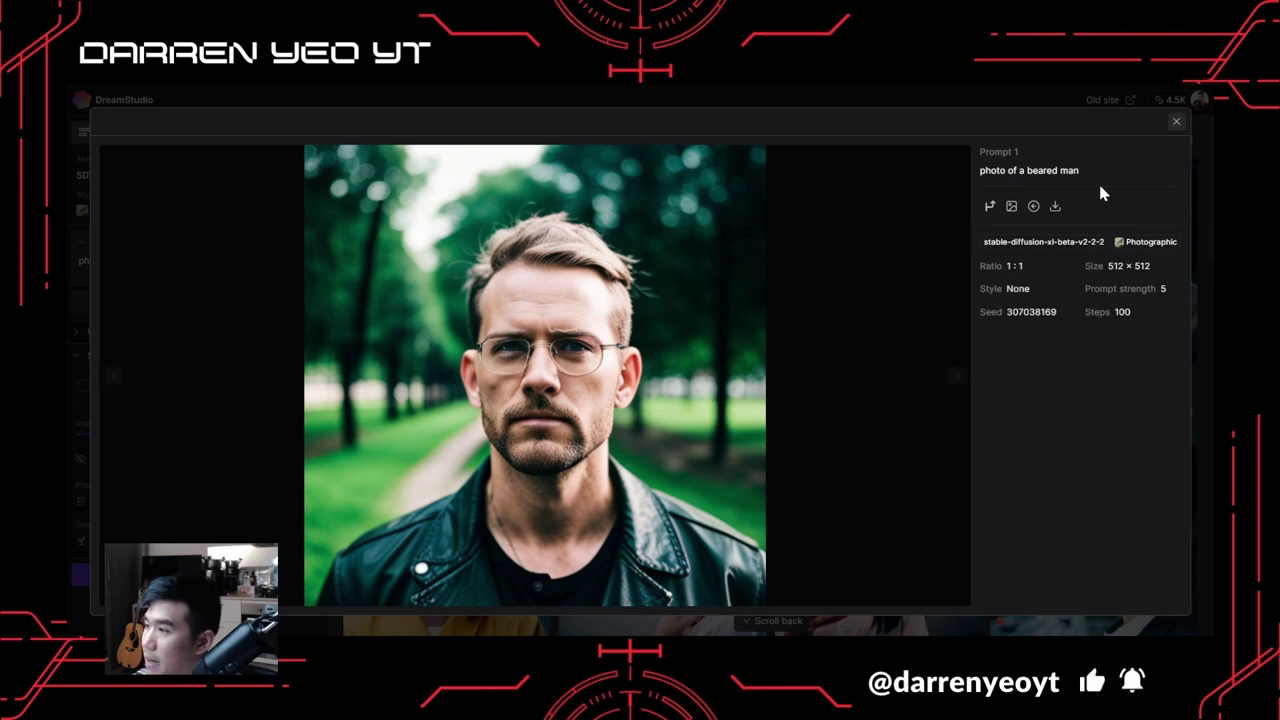
click(1178, 123)
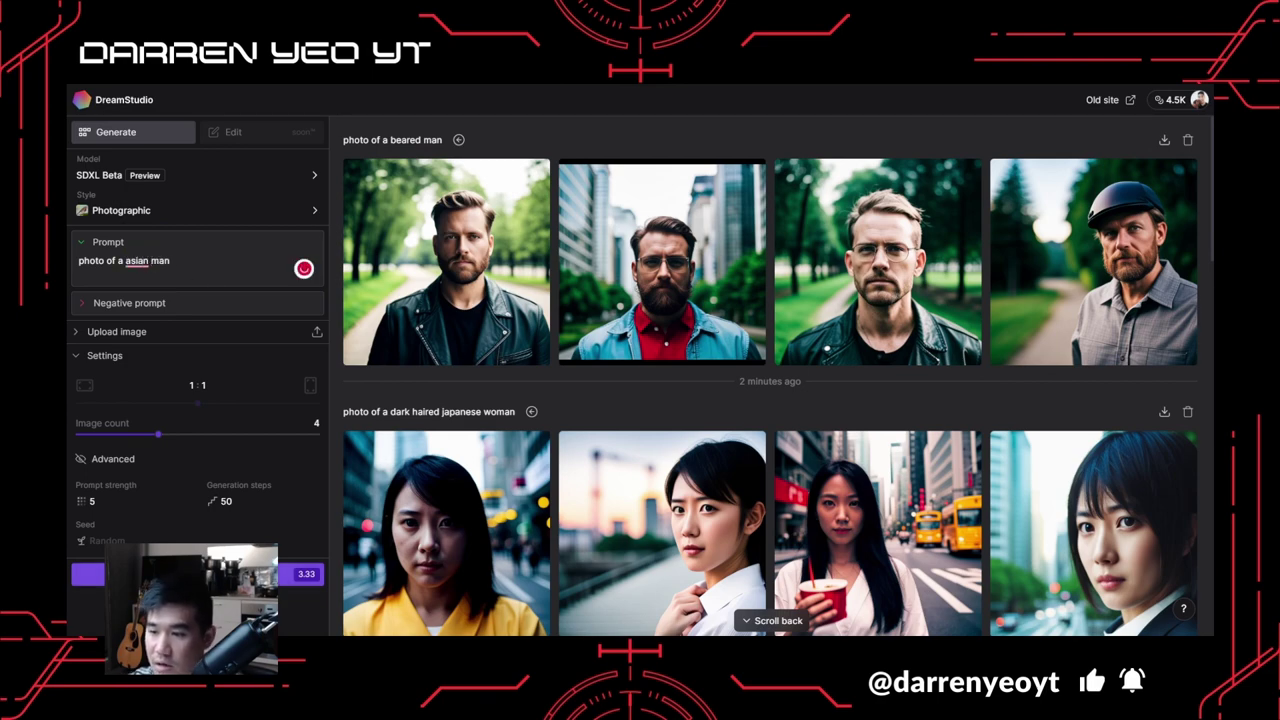
Generate four images for the prompt "photo of a asian man", and look over the beared man portraits meanwhile.
click(295, 577)
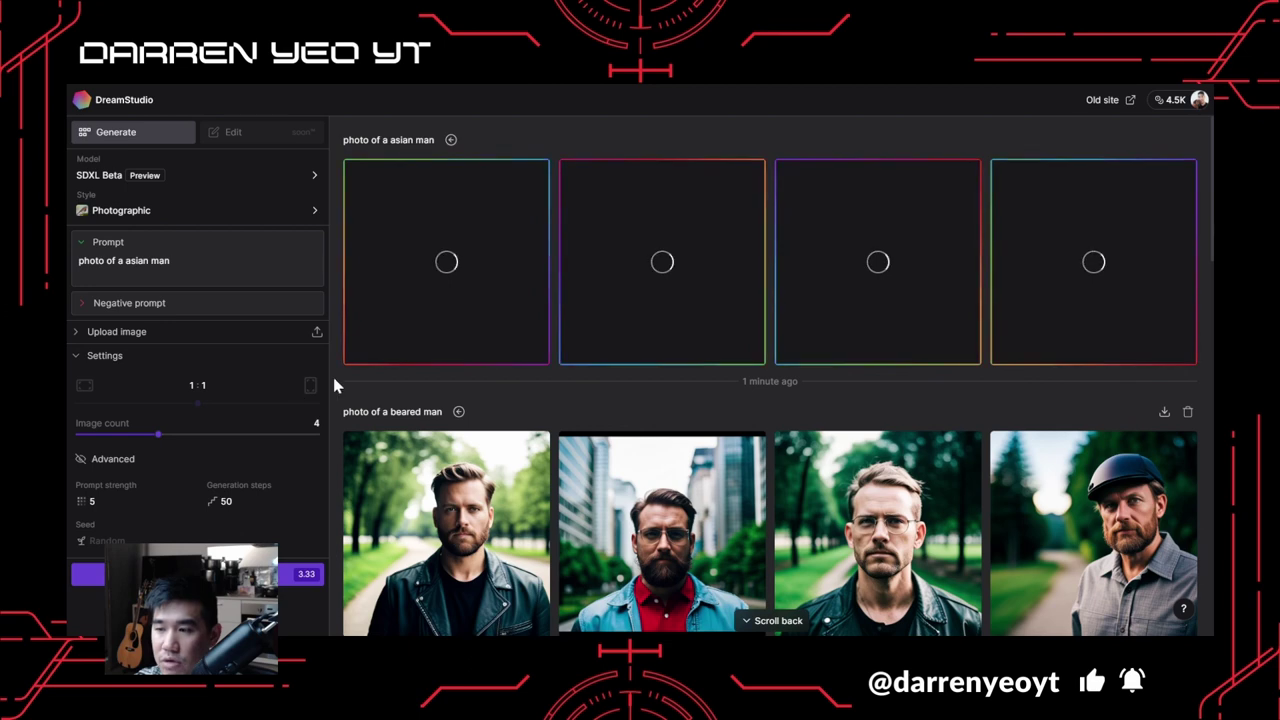
mouse_move(968, 535)
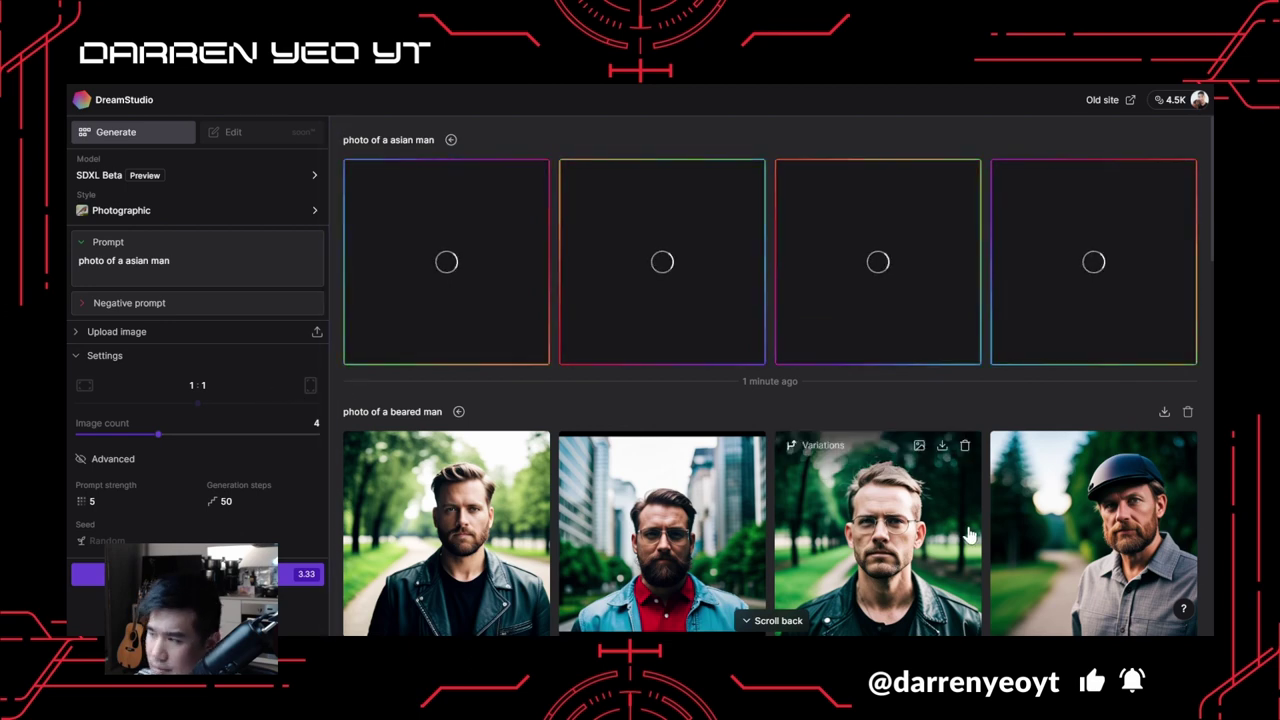
scroll(552, 485, down, 2)
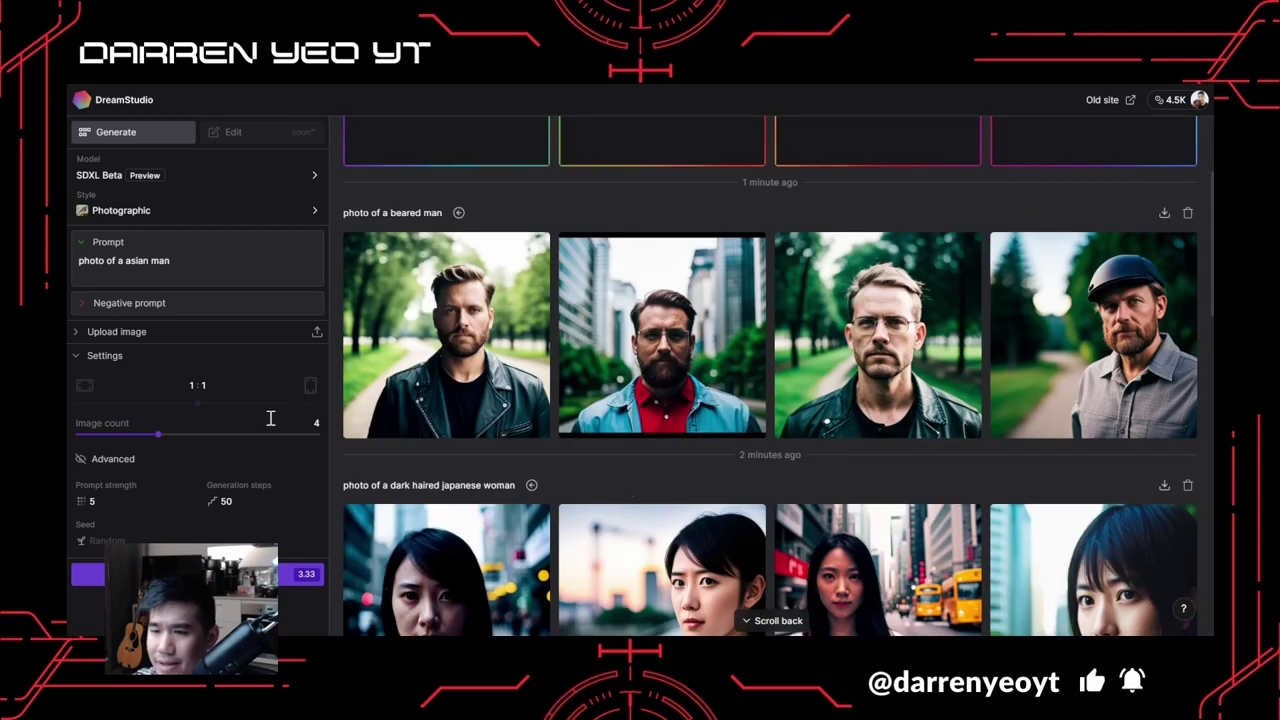
mouse_move(519, 255)
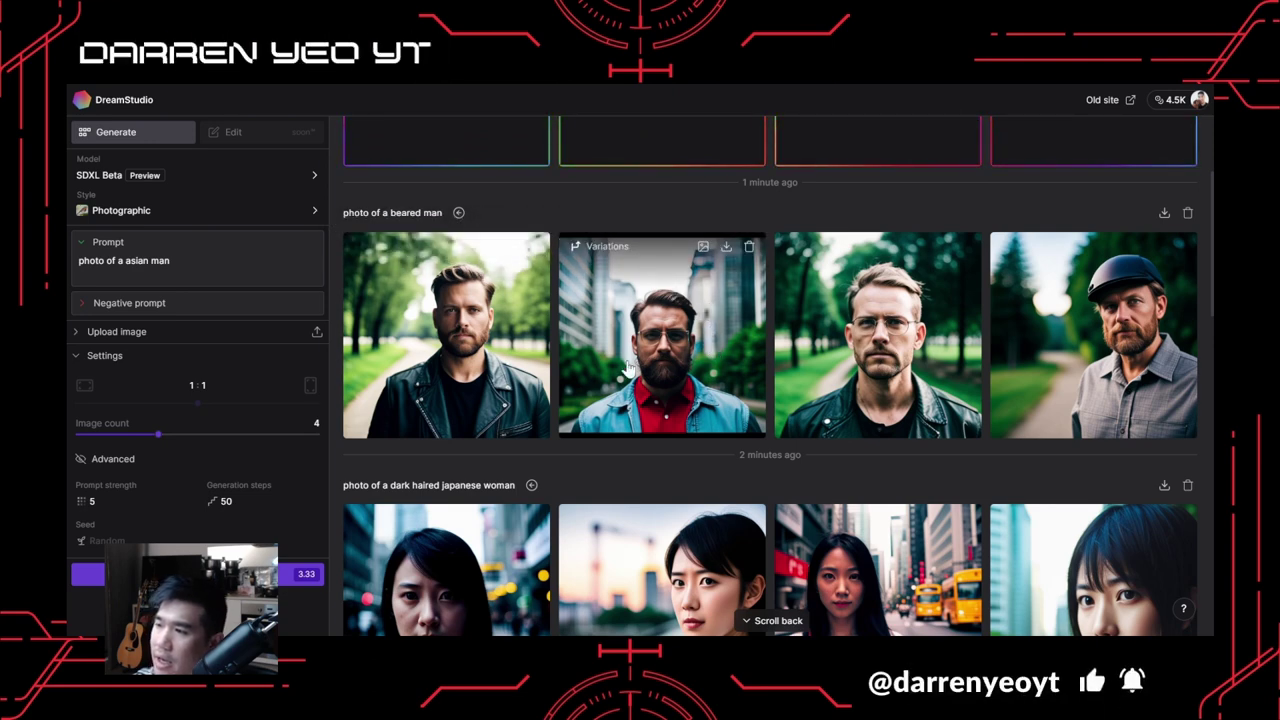
scroll(649, 375, up, 2)
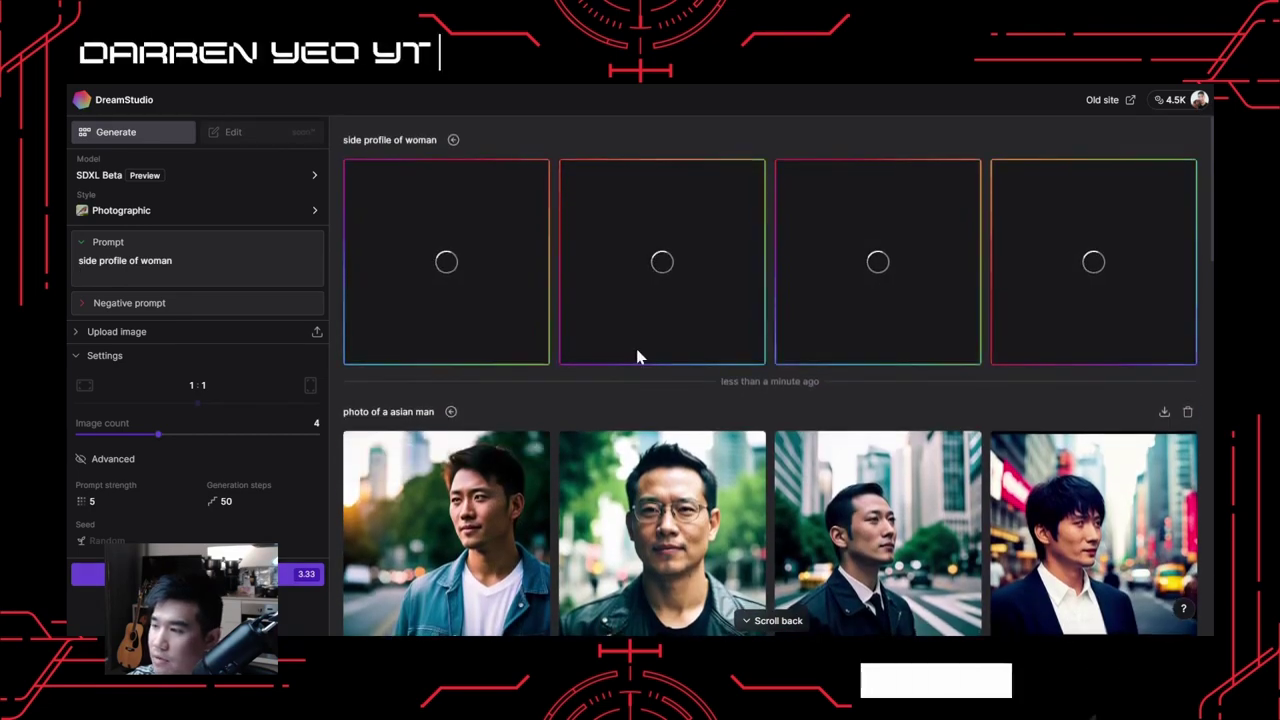
Extend the side profile prompt and generate four images for "side profile of woman, exaggerated".
scroll(640, 360, down, 5)
scroll(851, 403, up, 5)
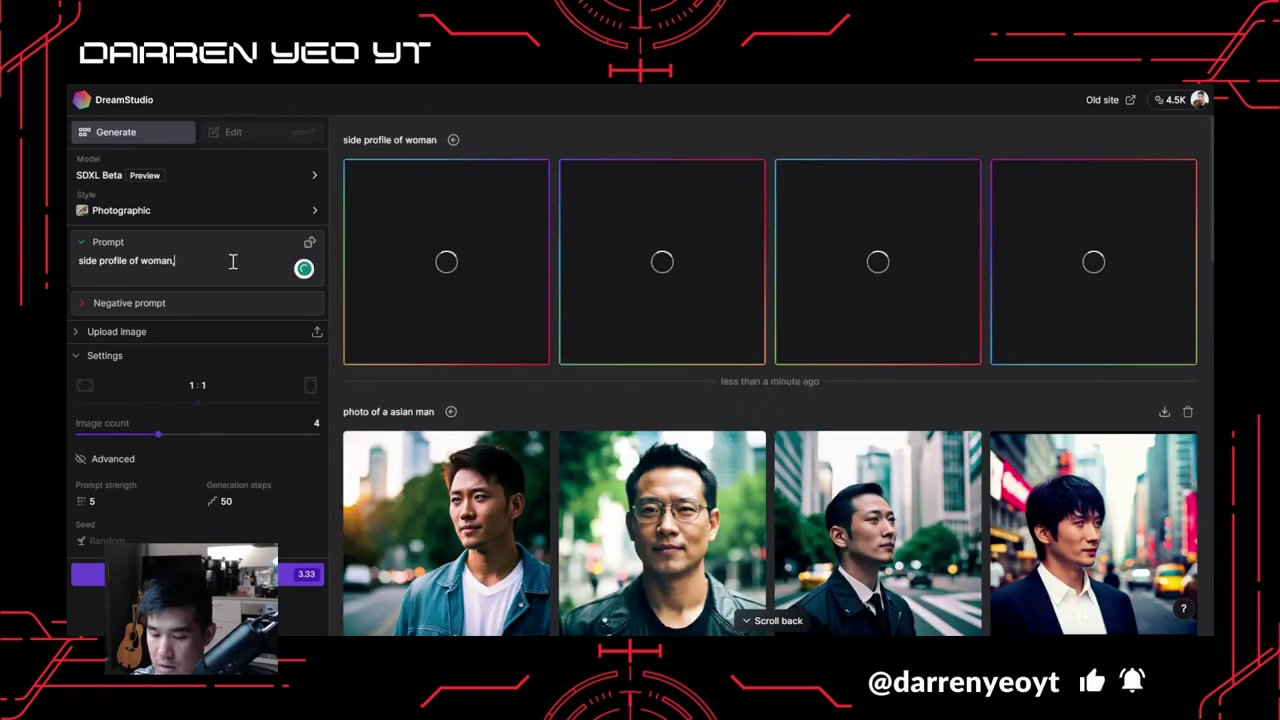
text(x)
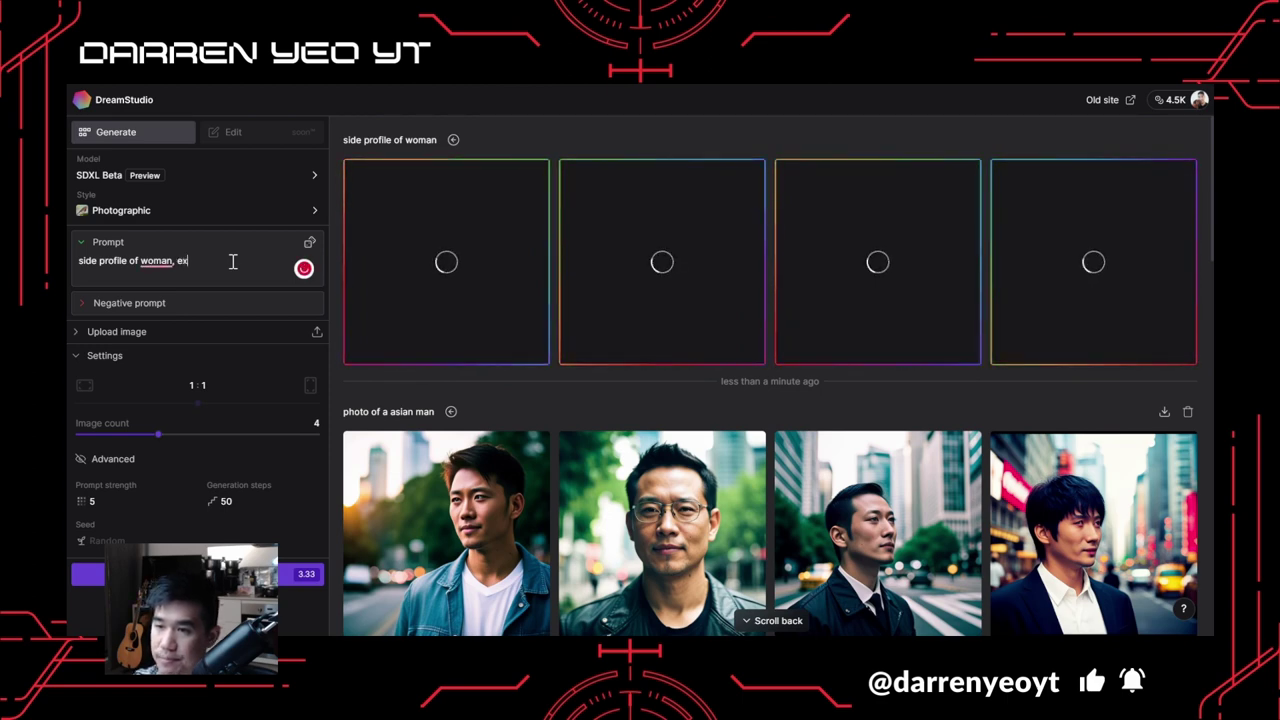
text(aggerated)
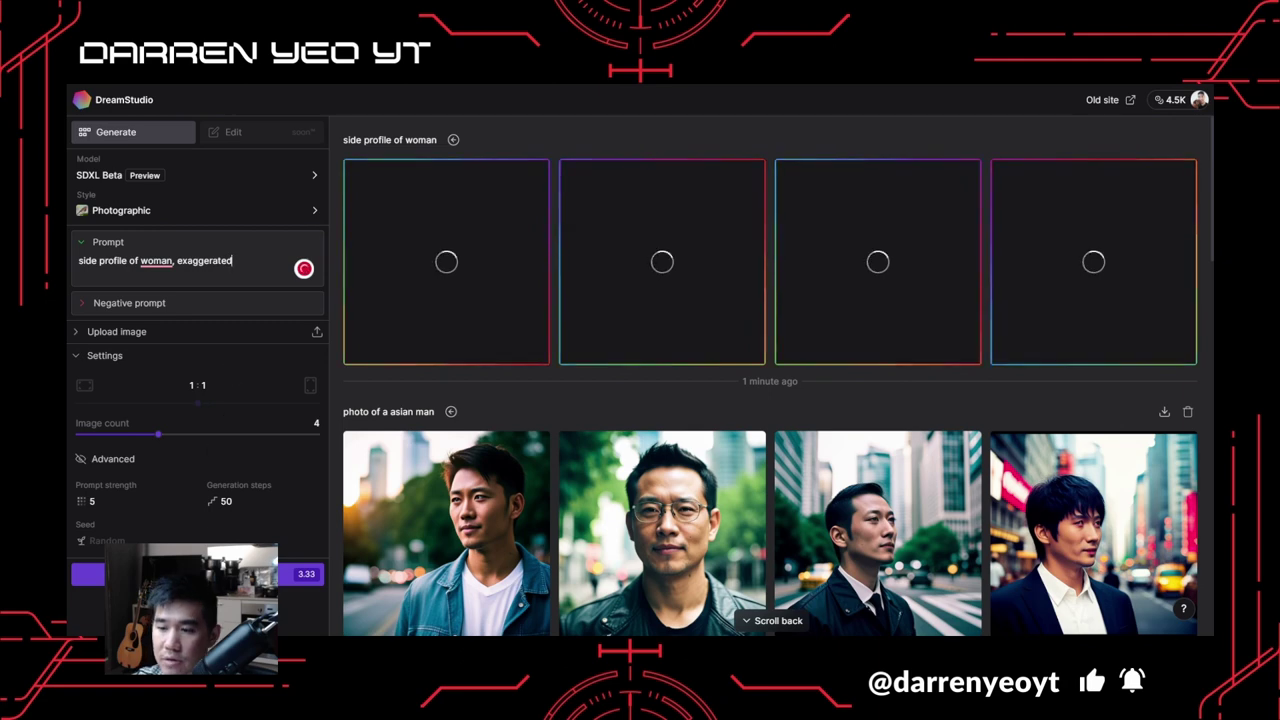
click(200, 574)
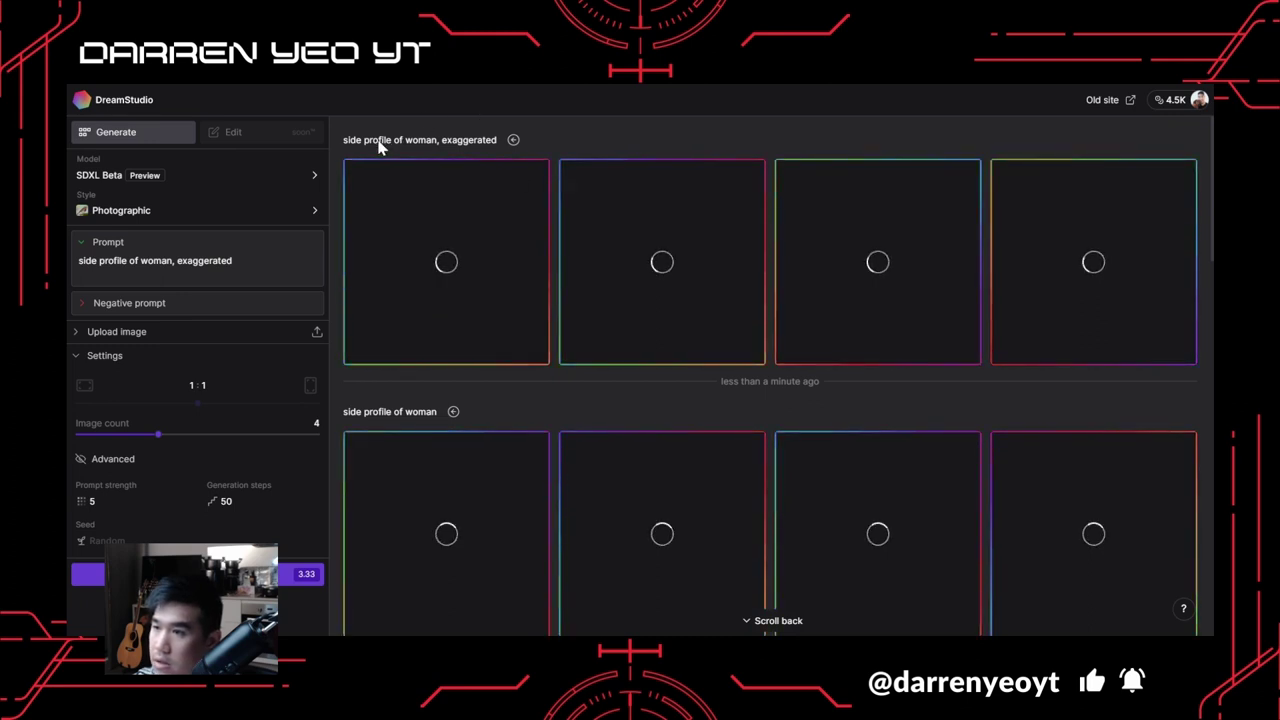
Add "shadows" to the prompt and generate four images for "side profile of woman, exaggerated shadows".
click(258, 264)
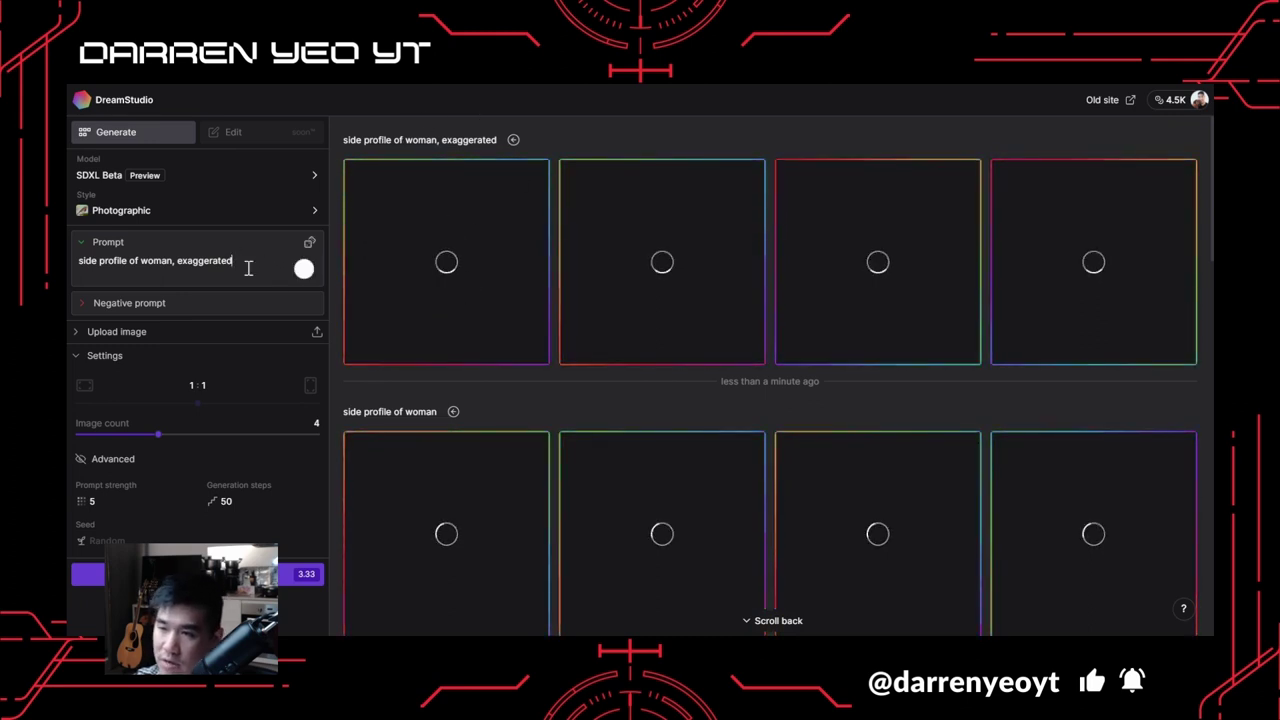
text(shadow)
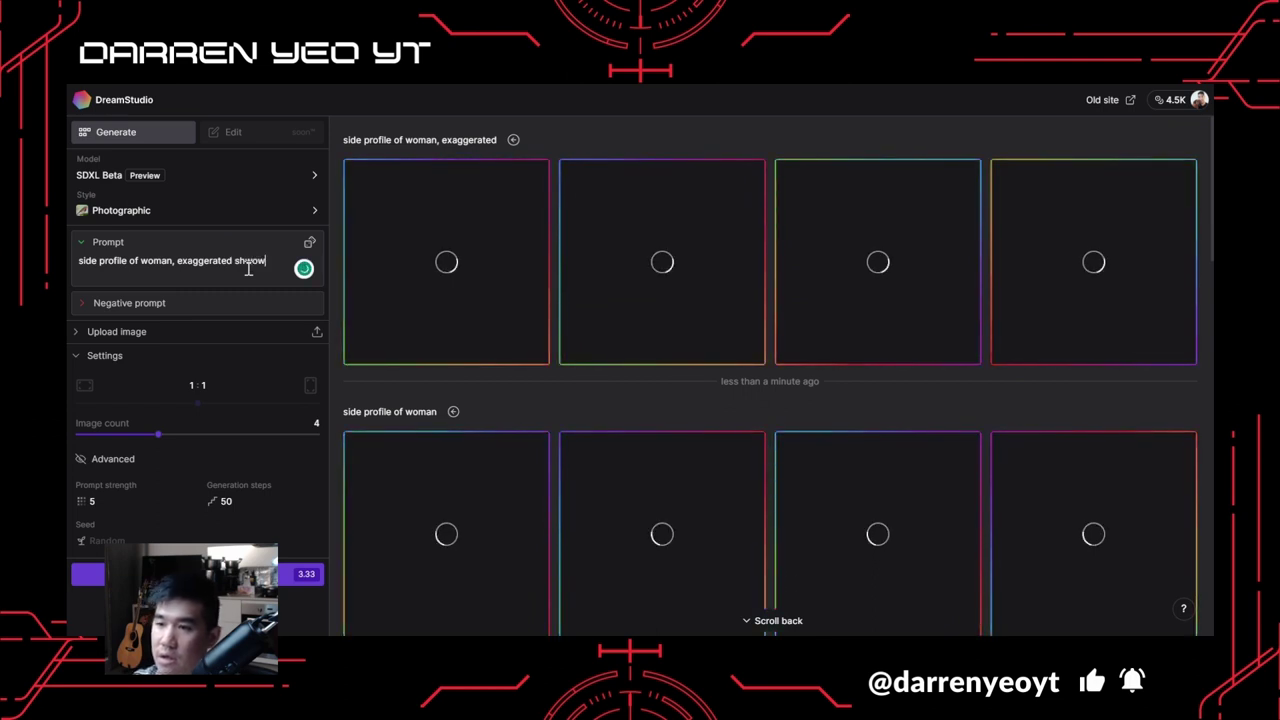
text(s)
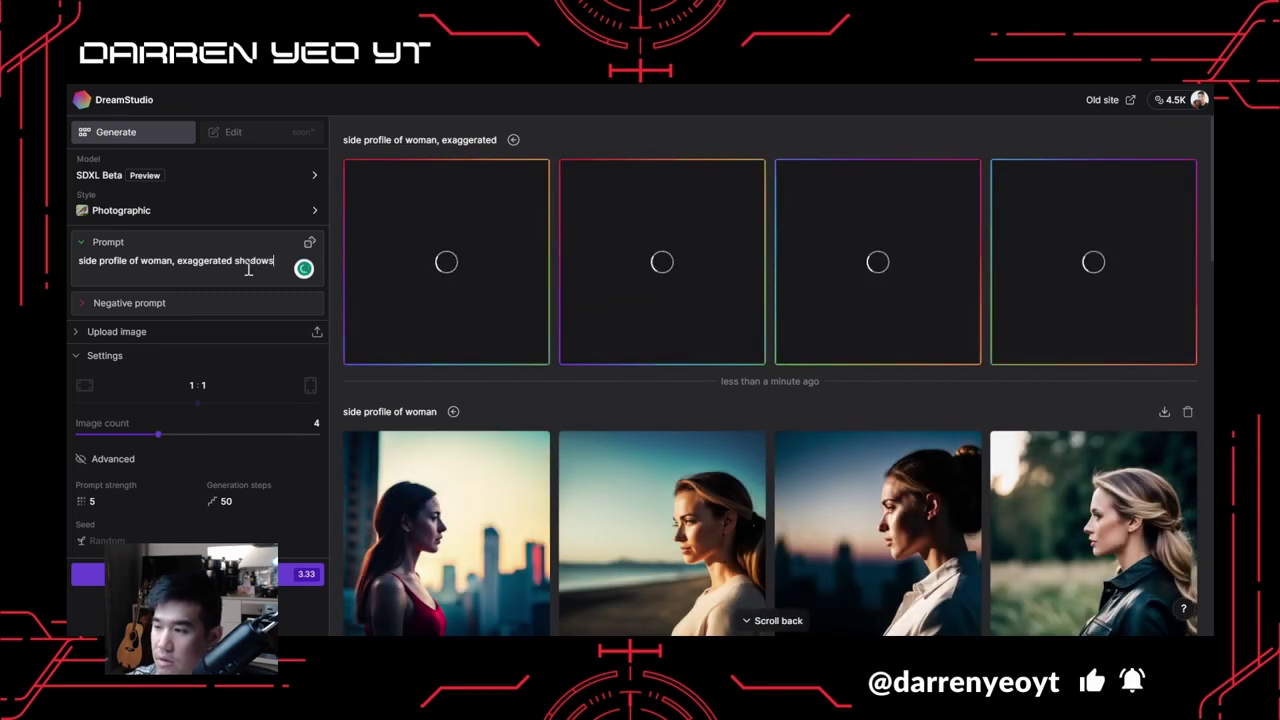
key(Return)
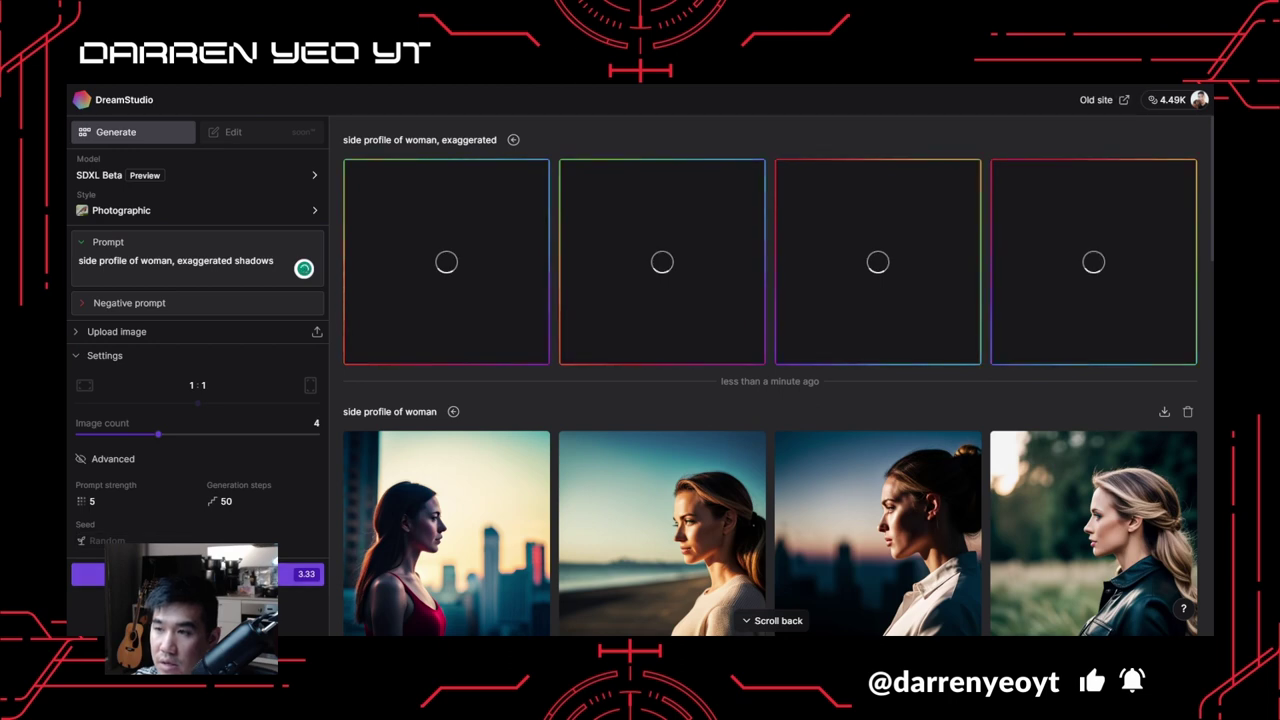
Compare the "side profile of woman, exaggerated" images with the plain "side profile of woman" images.
scroll(570, 440, down, 1)
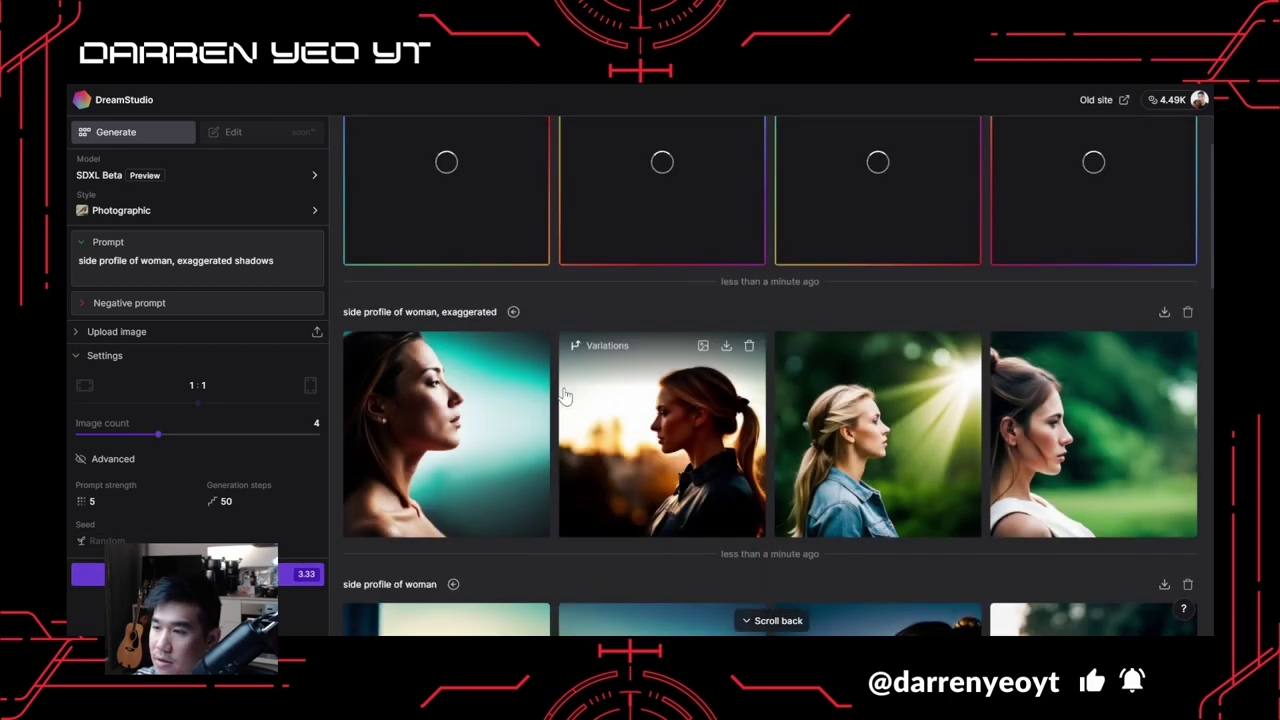
scroll(757, 387, down, 2)
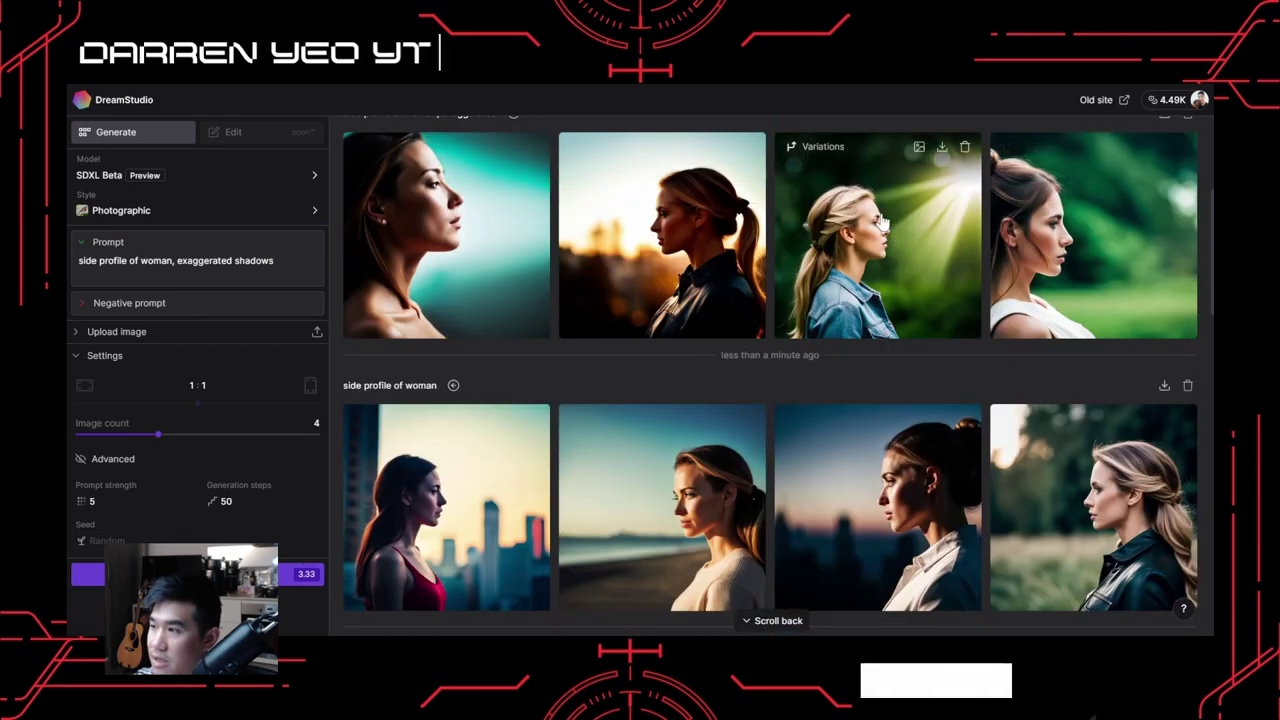
scroll(473, 229, up, 1)
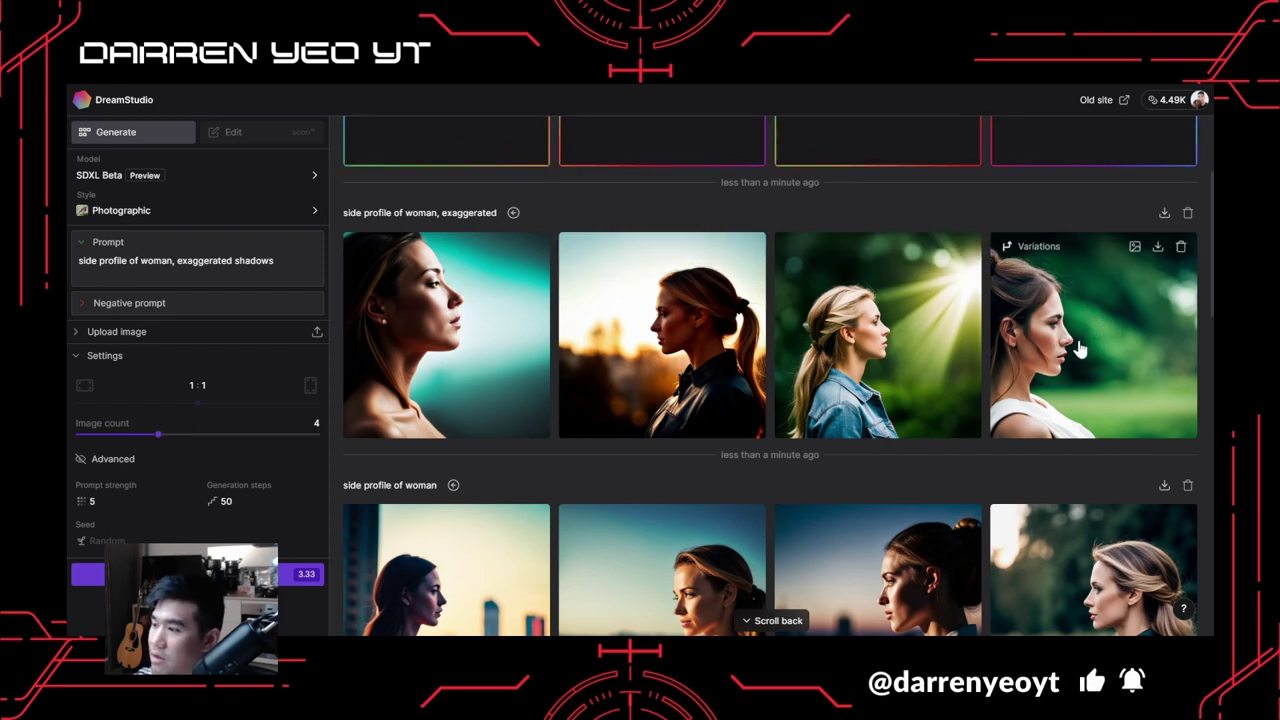
scroll(1078, 348, down, 1)
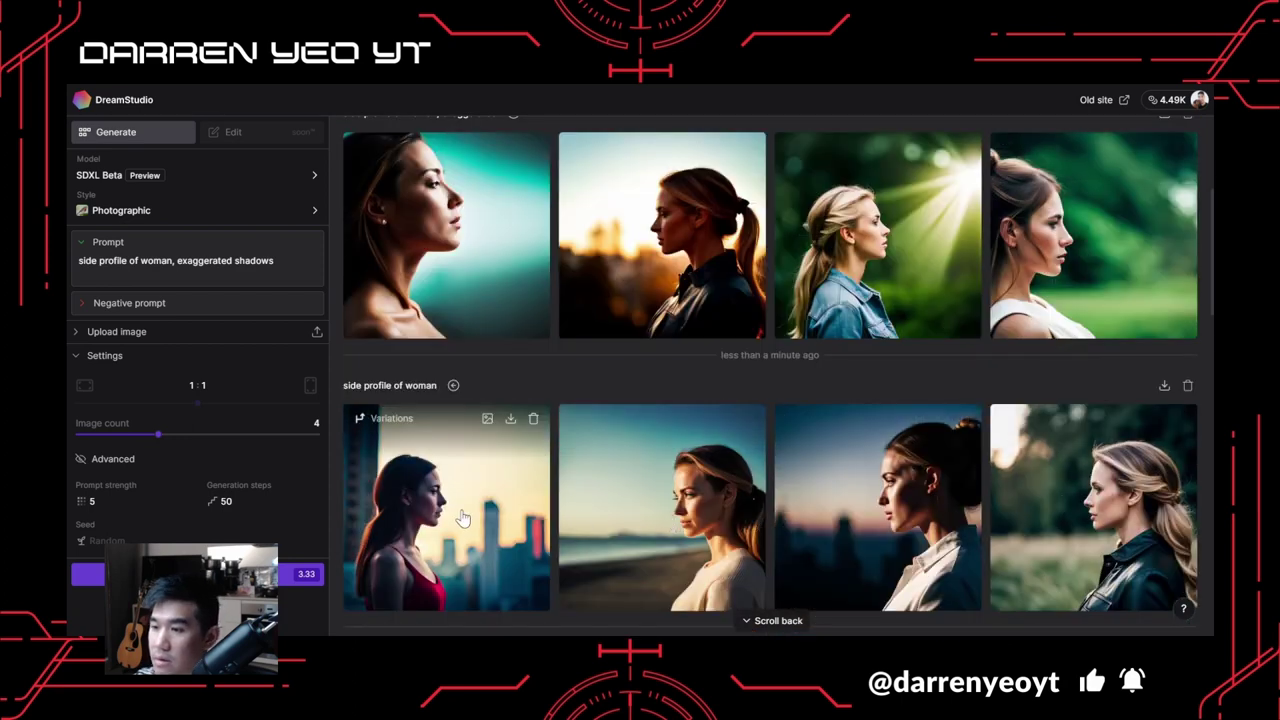
scroll(868, 490, down, 1)
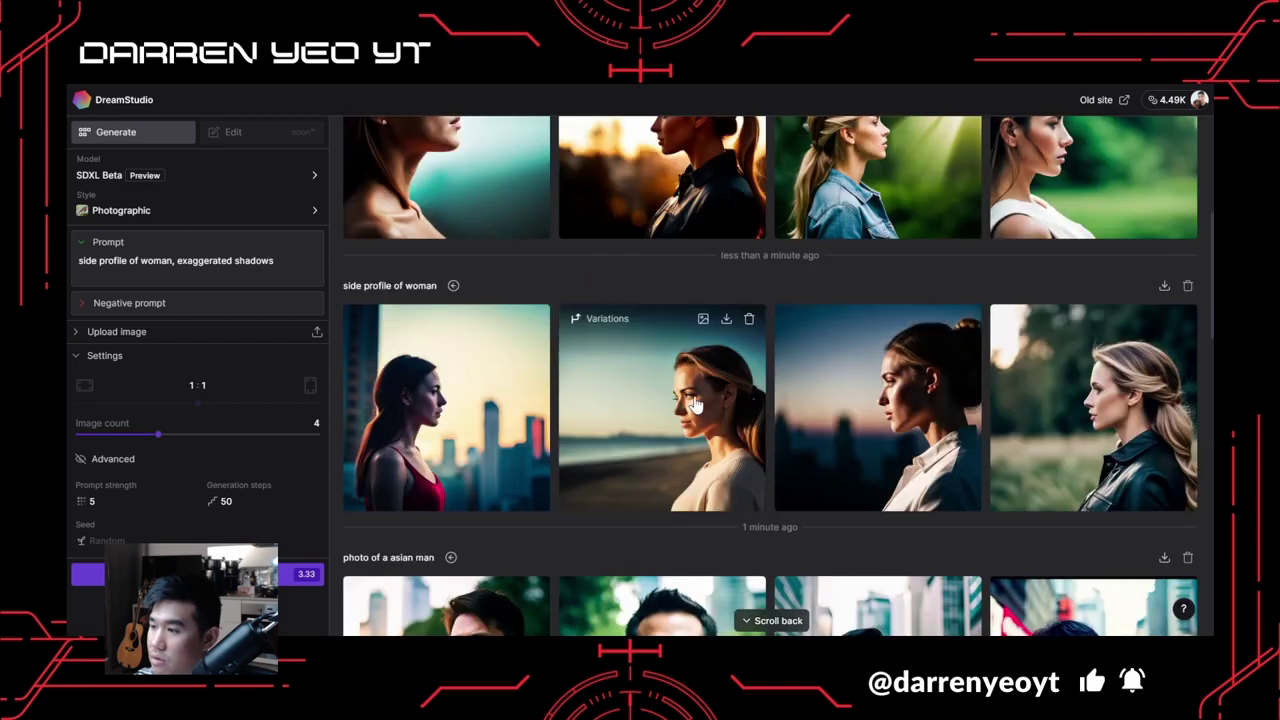
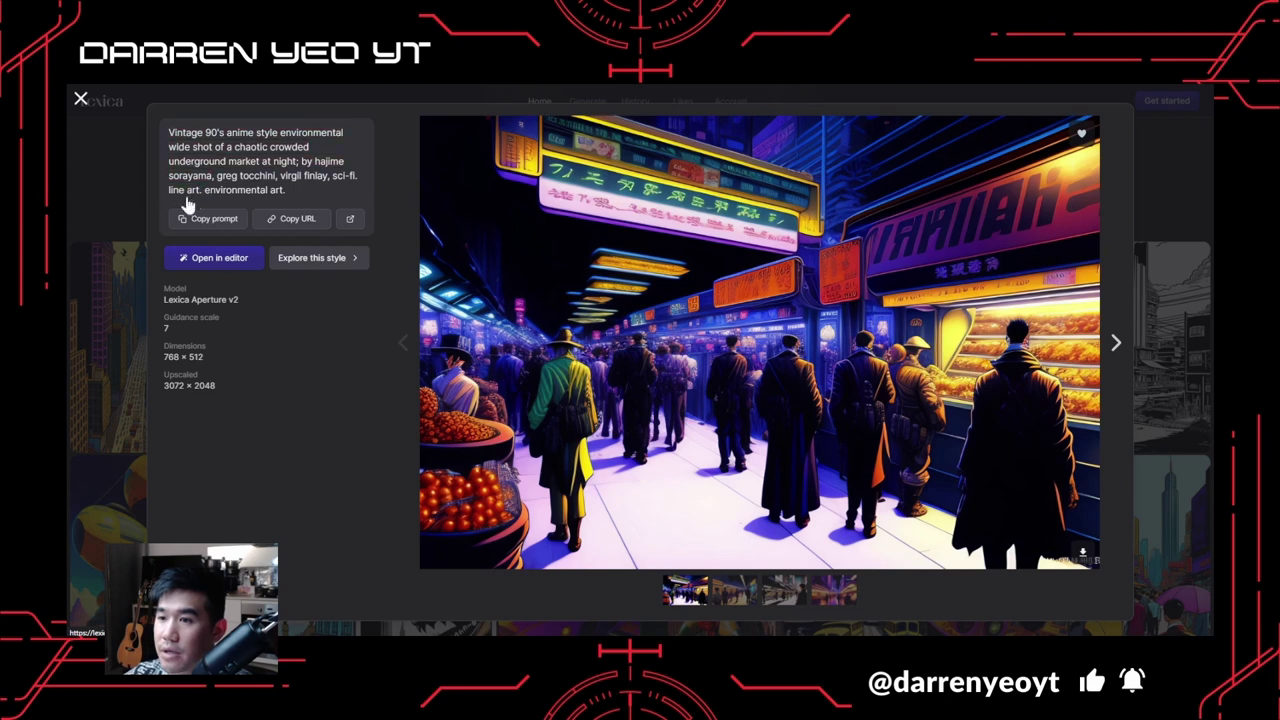
Copy the prompt of Lexica's vintage 90's anime style underground market image, and switch back to DreamStudio.
drag(277, 177, 217, 177)
click(718, 405)
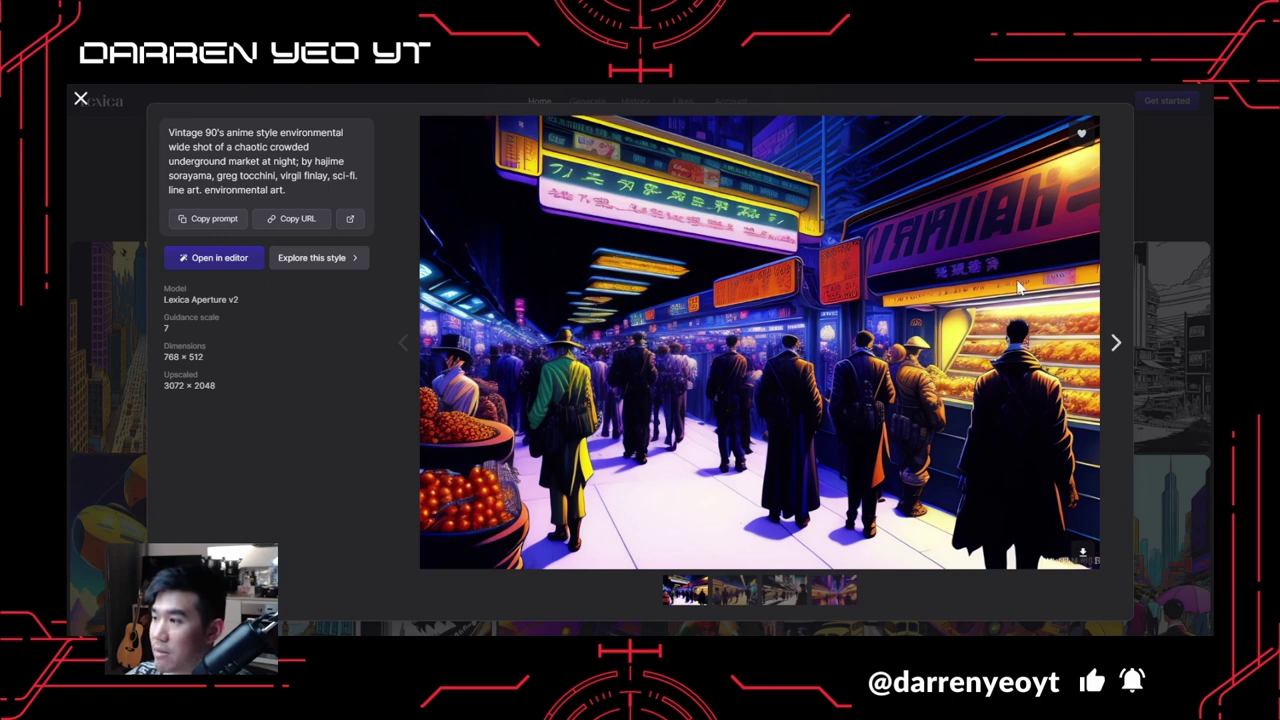
click(1190, 180)
click(462, 262)
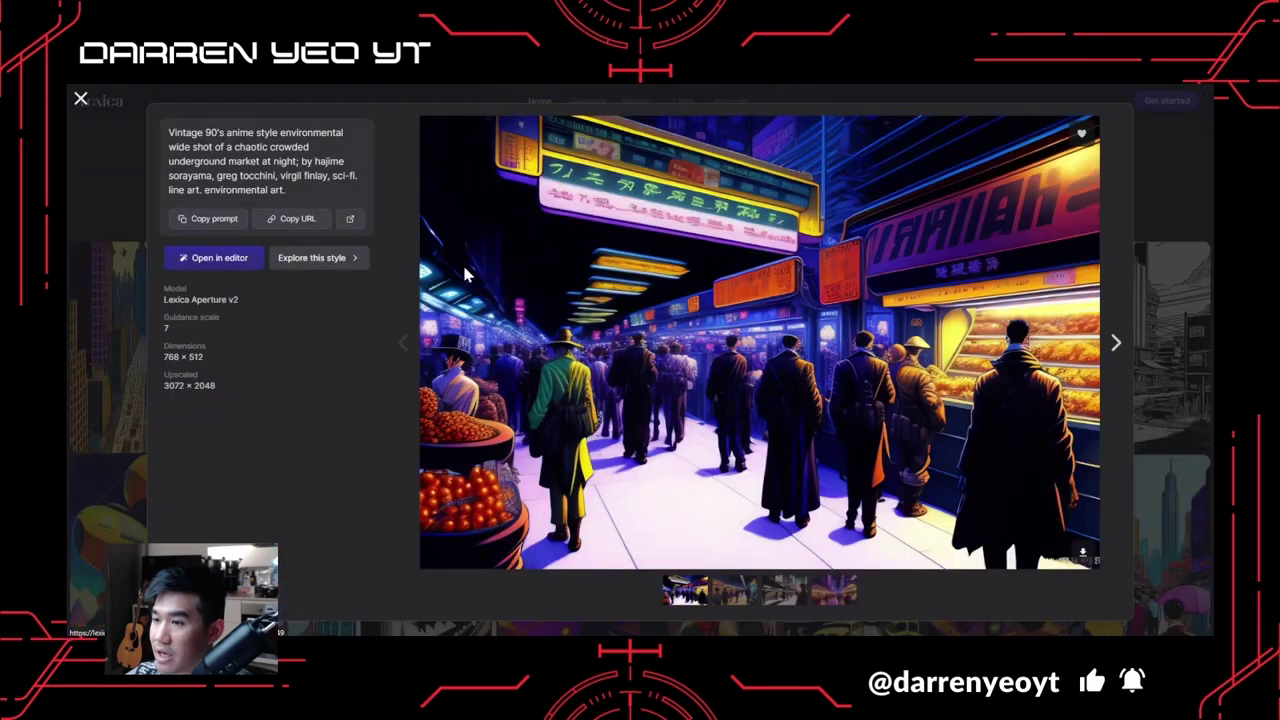
click(197, 222)
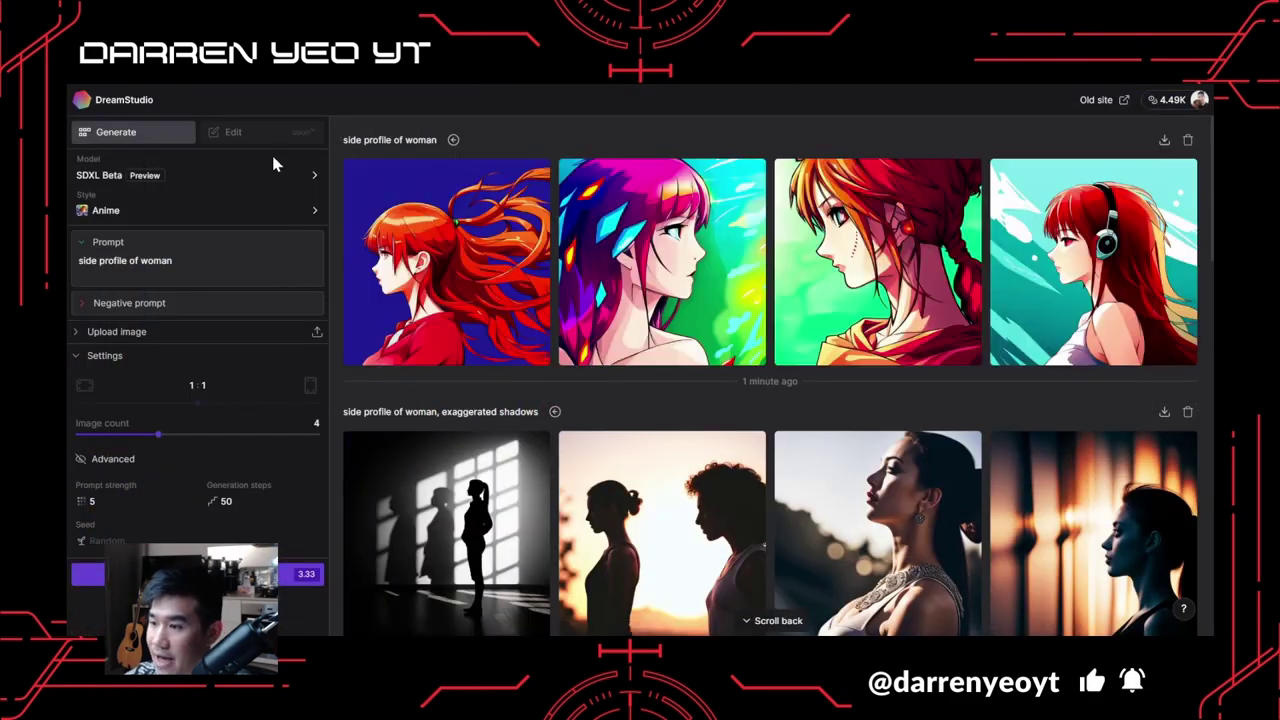
View the first and fourth Anime style "side profile of woman" images enlarged, closing the viewer after each.
mouse_move(520, 252)
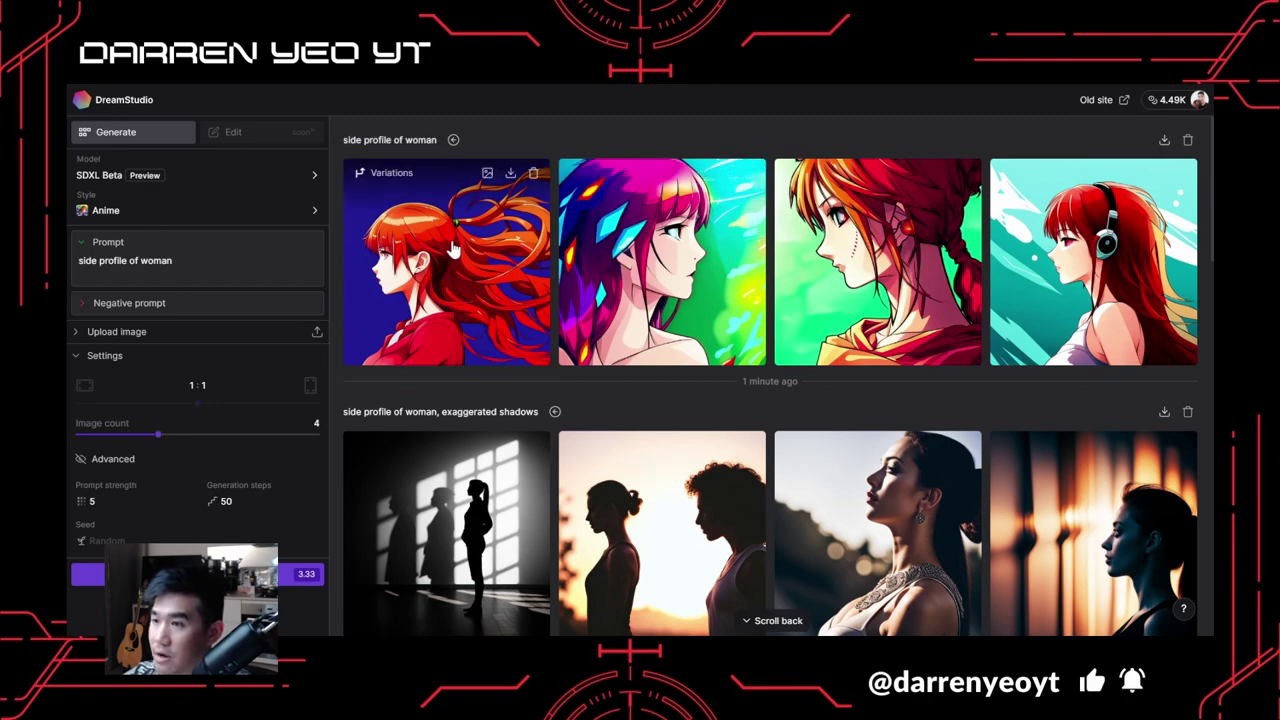
click(475, 265)
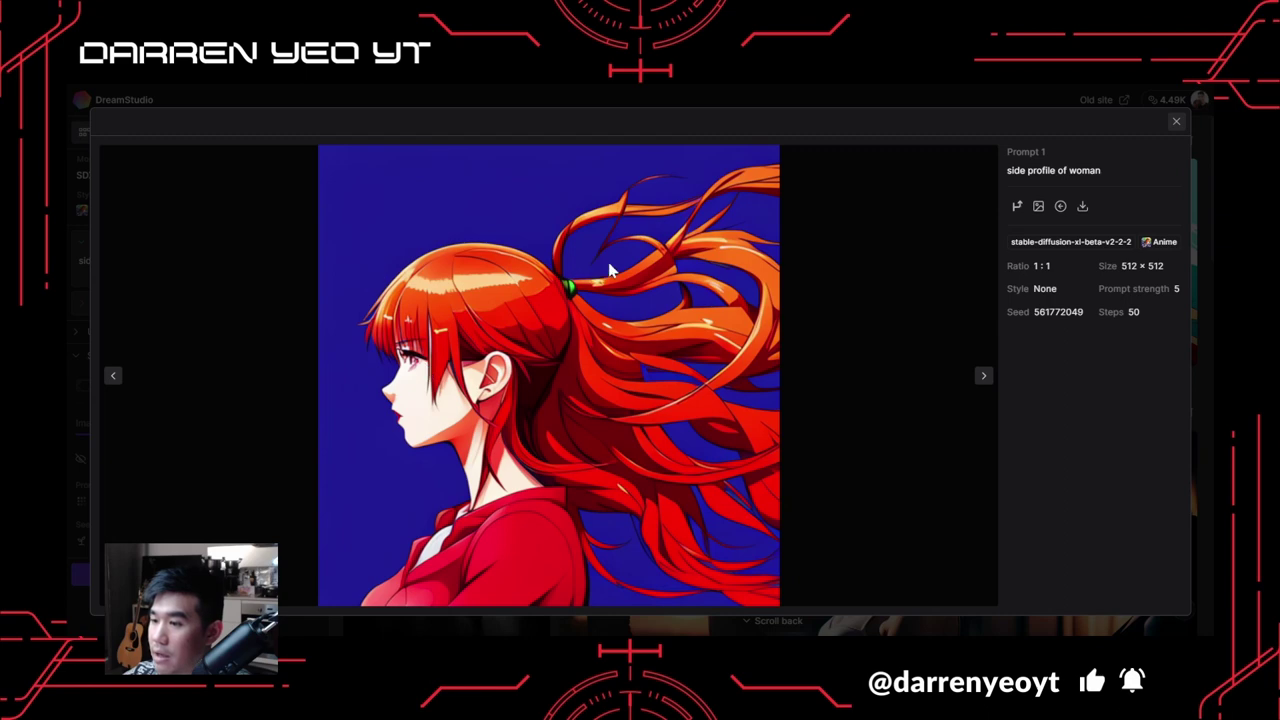
click(1176, 123)
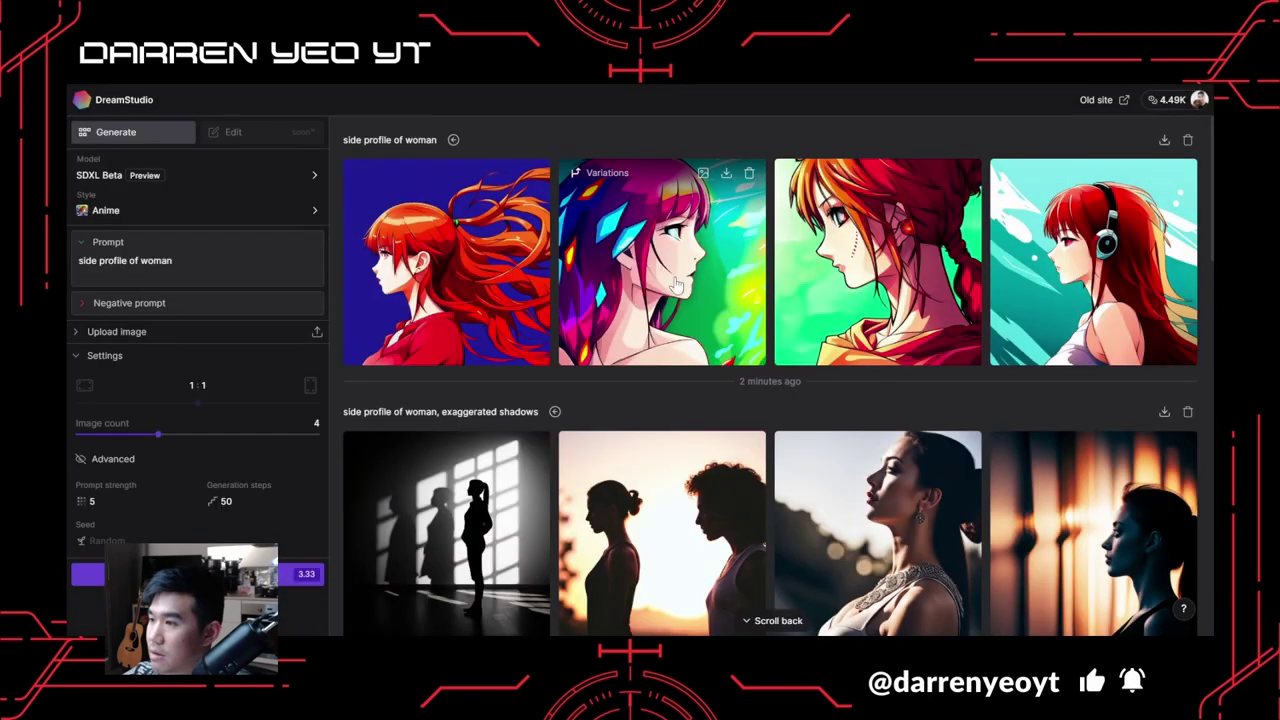
click(1060, 280)
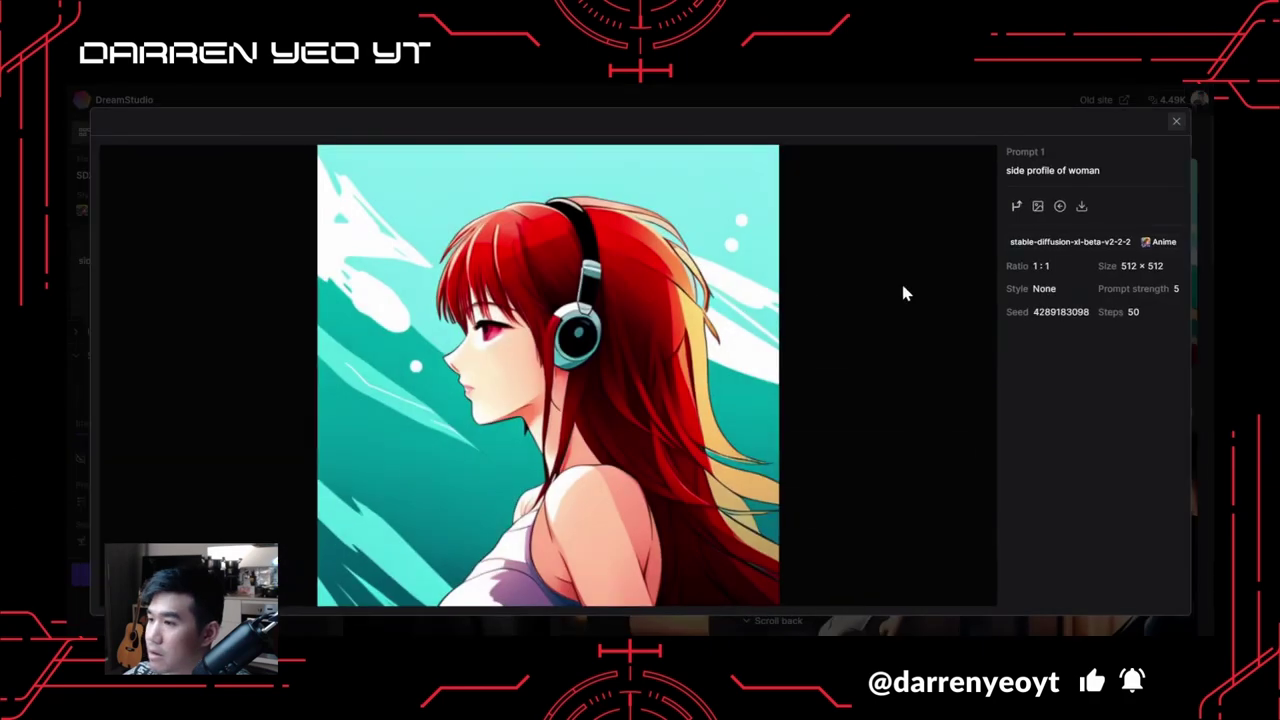
click(1176, 123)
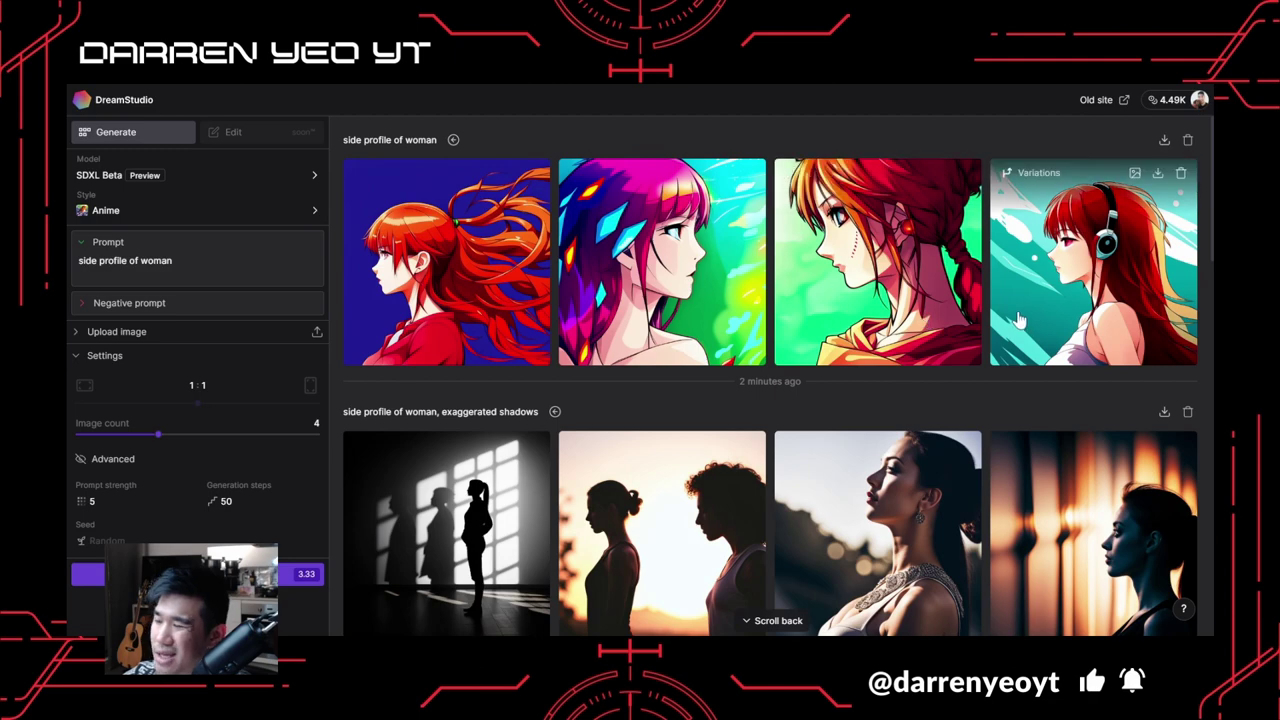
Replace the prompt with the copied vintage 90's anime underground market prompt and generate four Anime style images.
scroll(1015, 320, down, 3)
scroll(843, 348, down, 2)
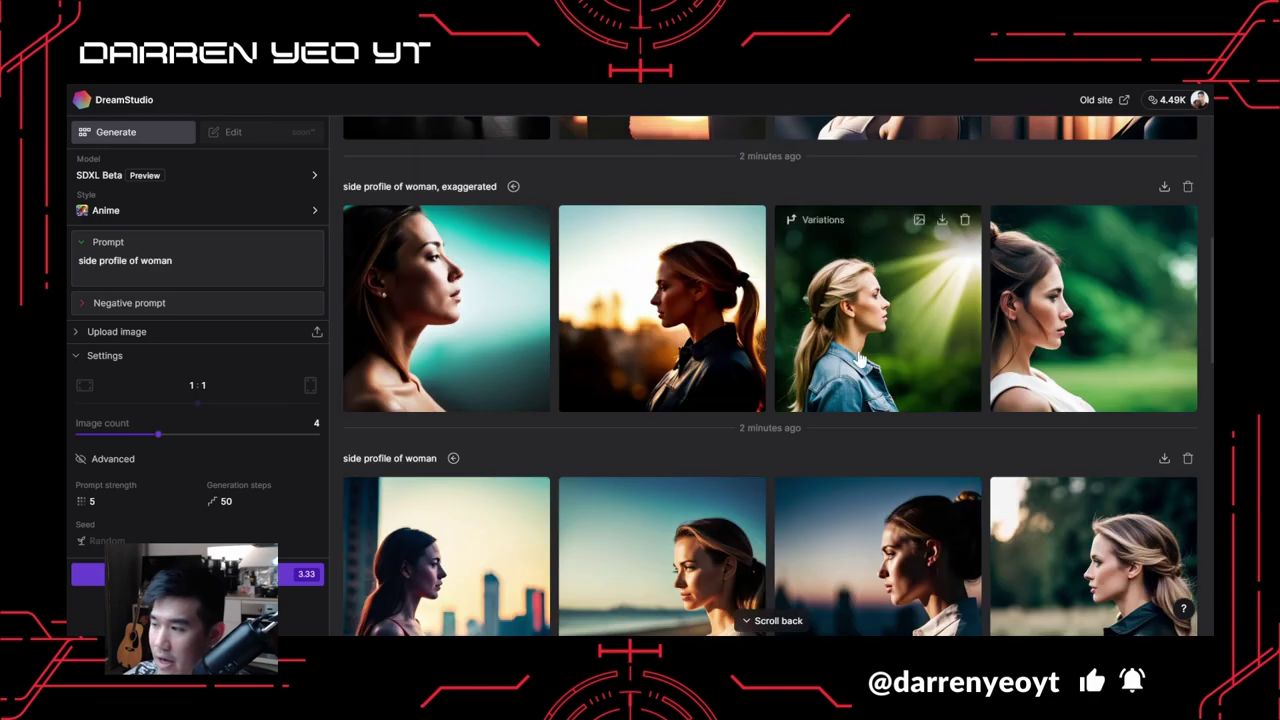
scroll(870, 300, up, 5)
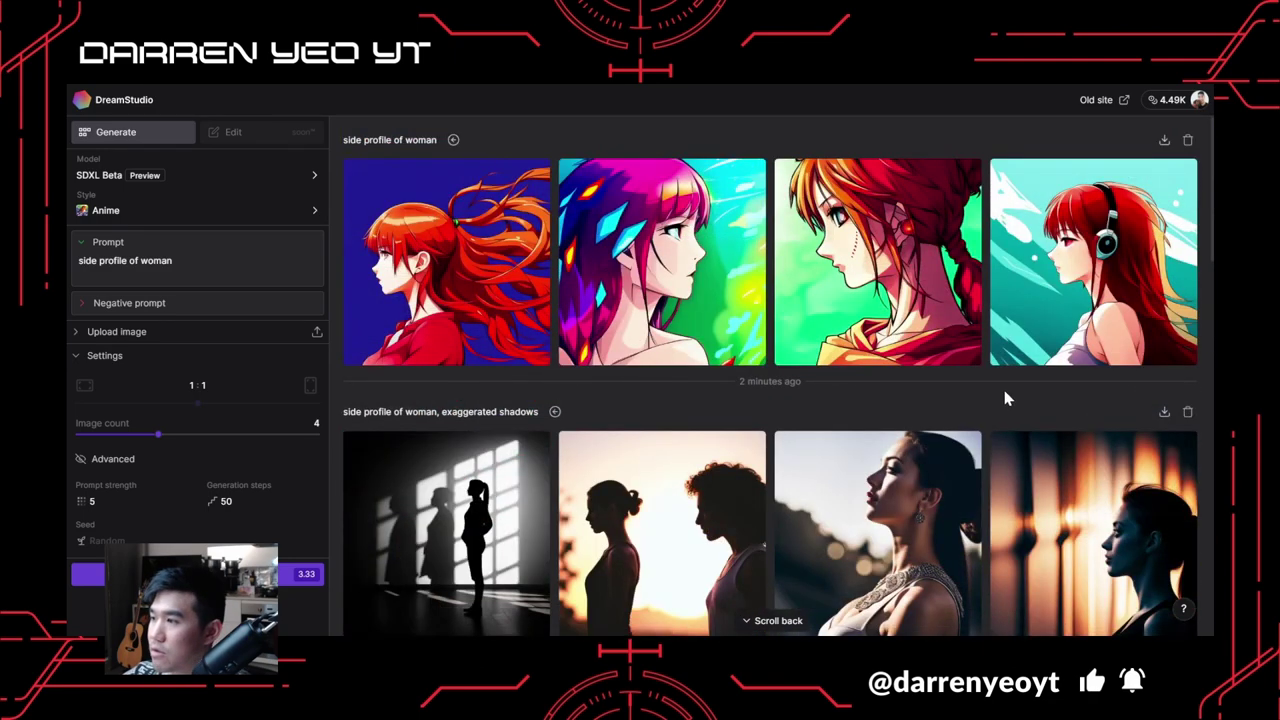
triple_click(173, 260)
key(ctrl+v)
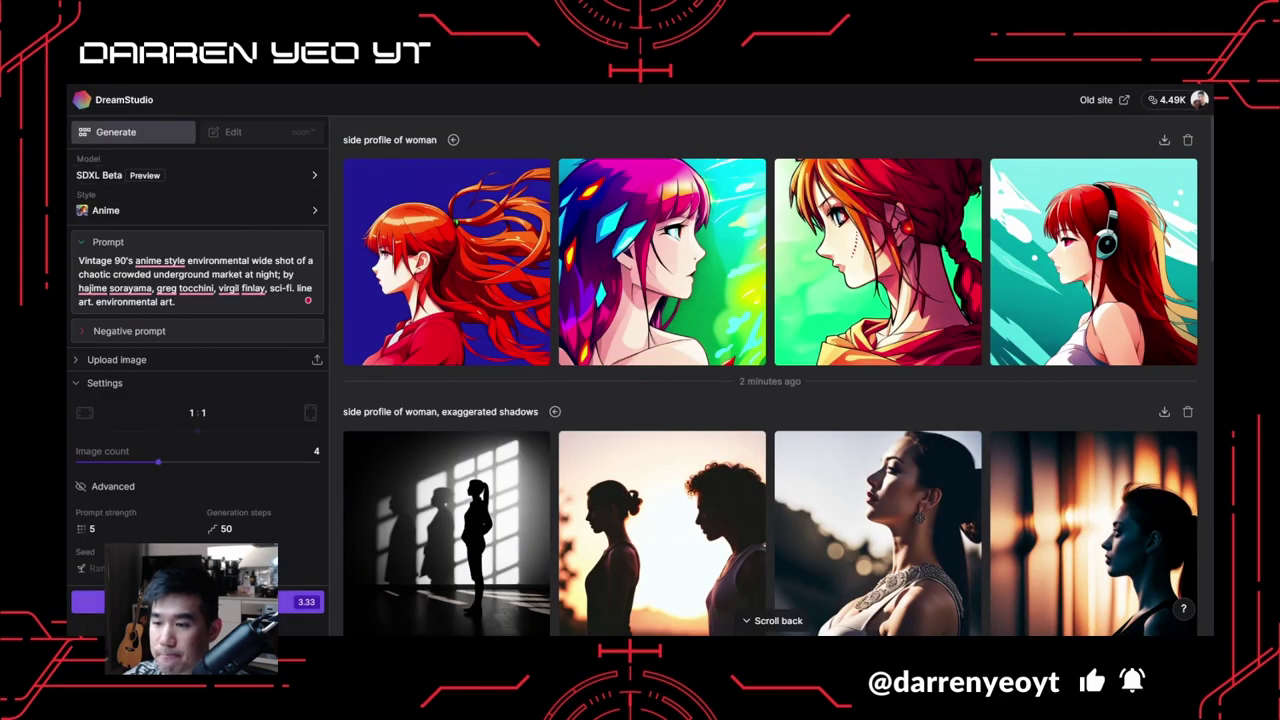
key(ctrl+Return)
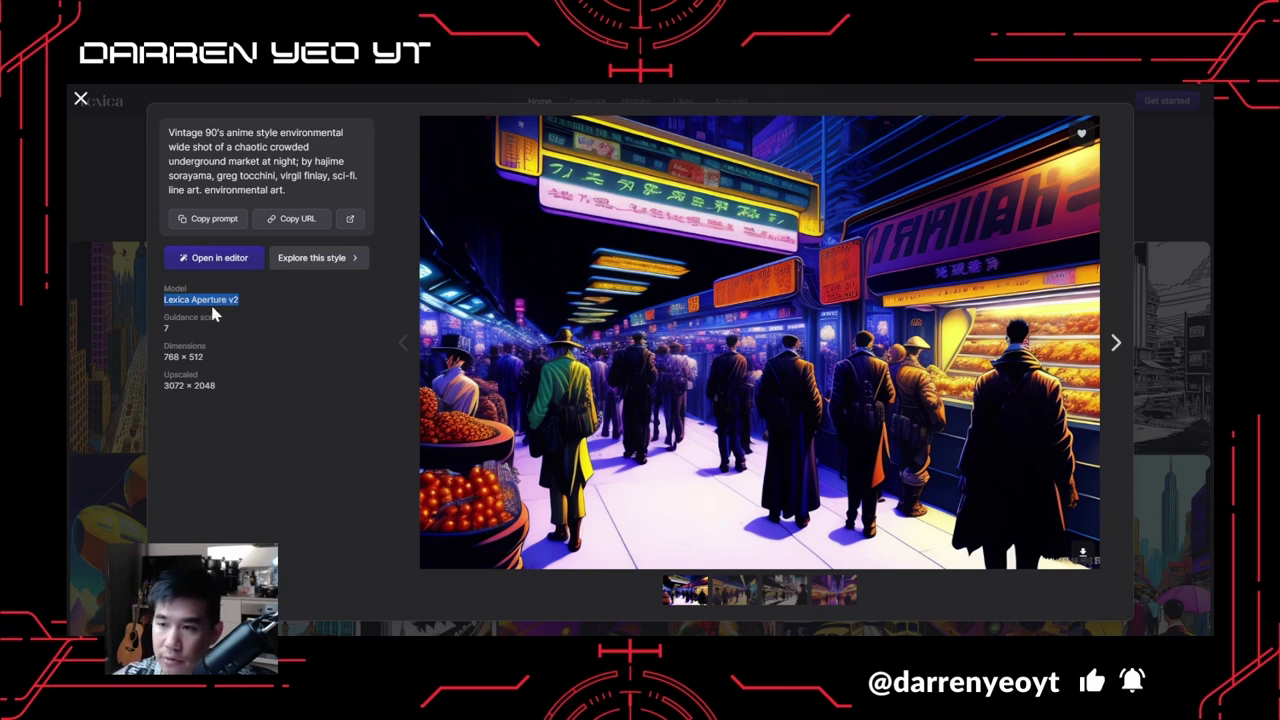
Check which model Lexica's underground market image uses, and return to DreamStudio to view the newly generated market images.
click(211, 298)
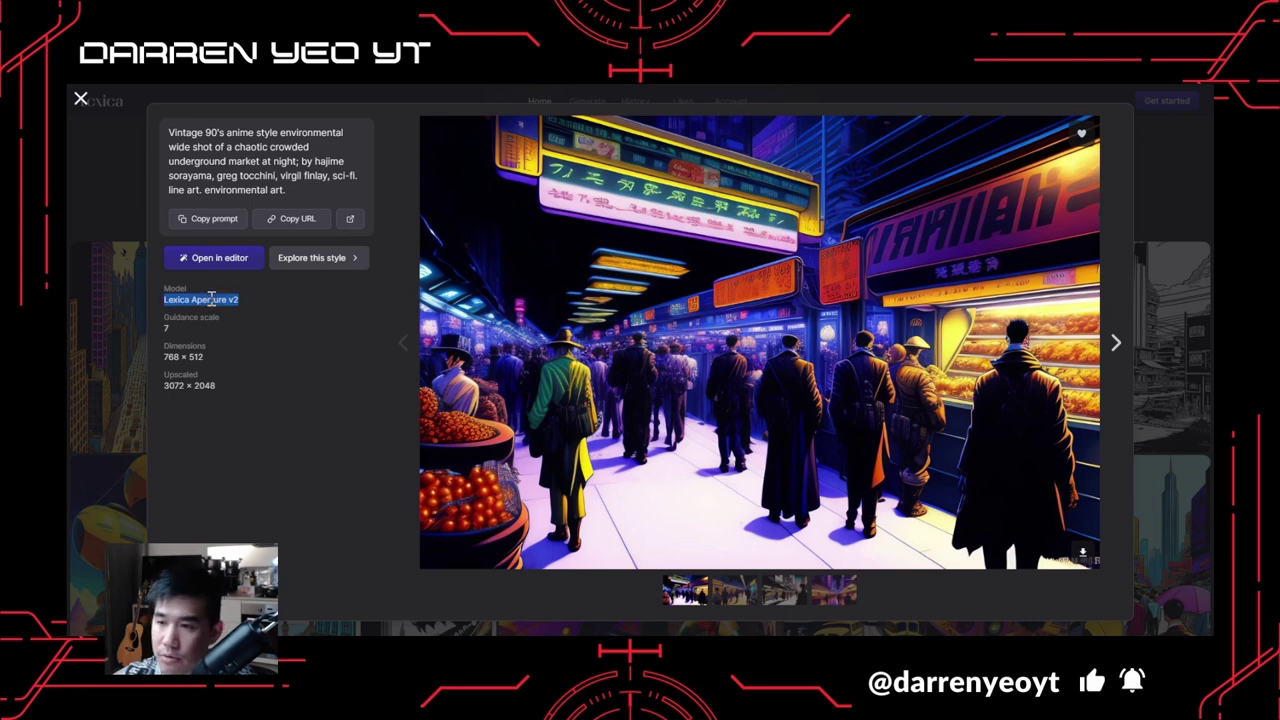
click(212, 298)
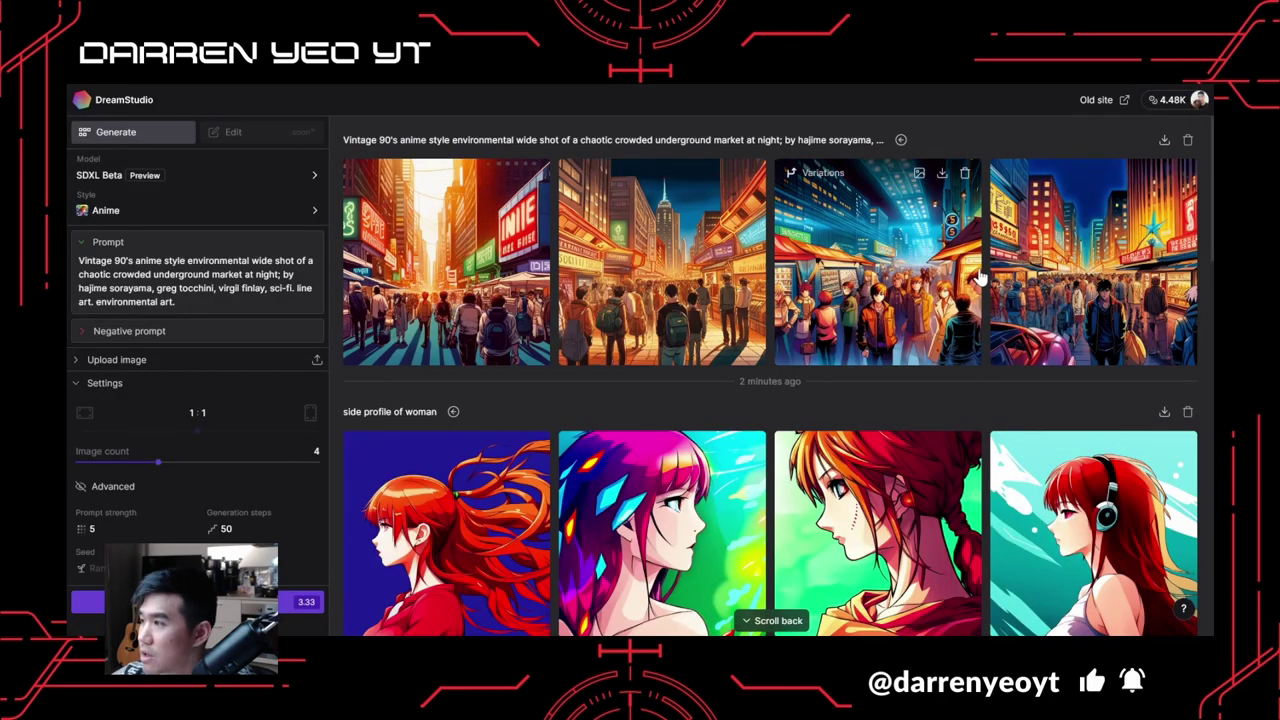
mouse_move(828, 285)
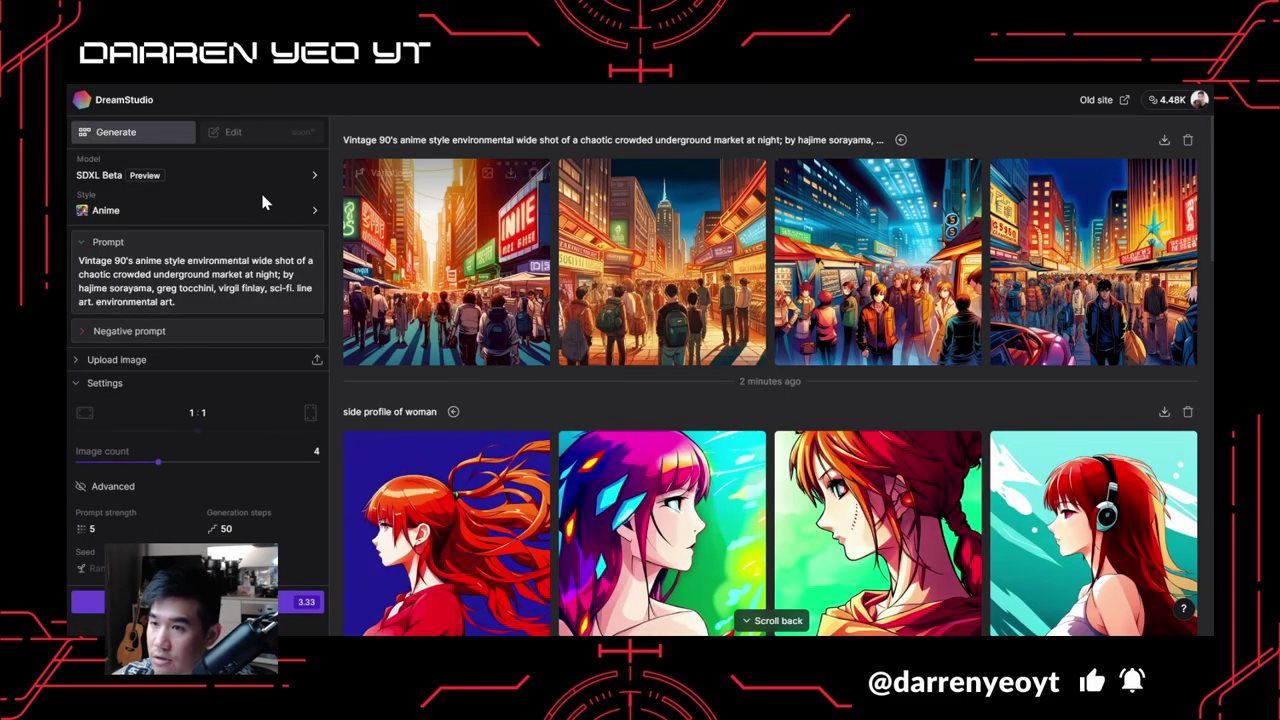
Append "graphic novel" to the market prompt and generate four more images.
click(220, 304)
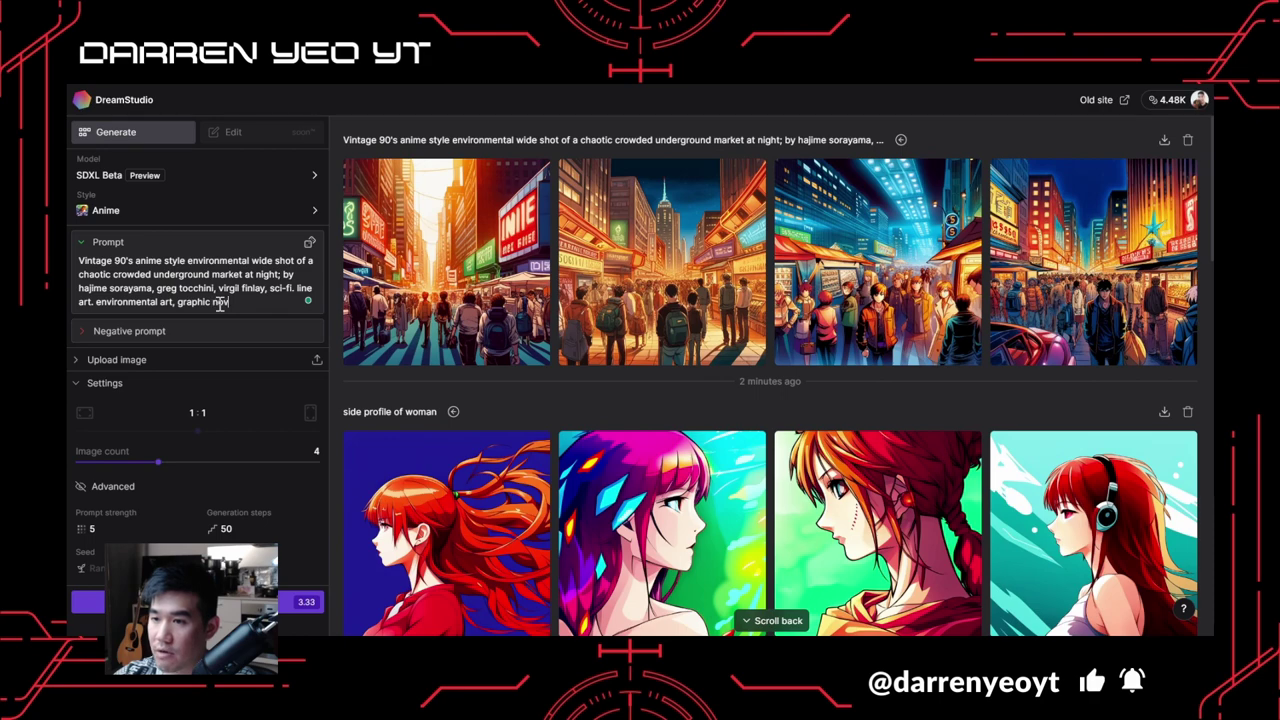
click(190, 601)
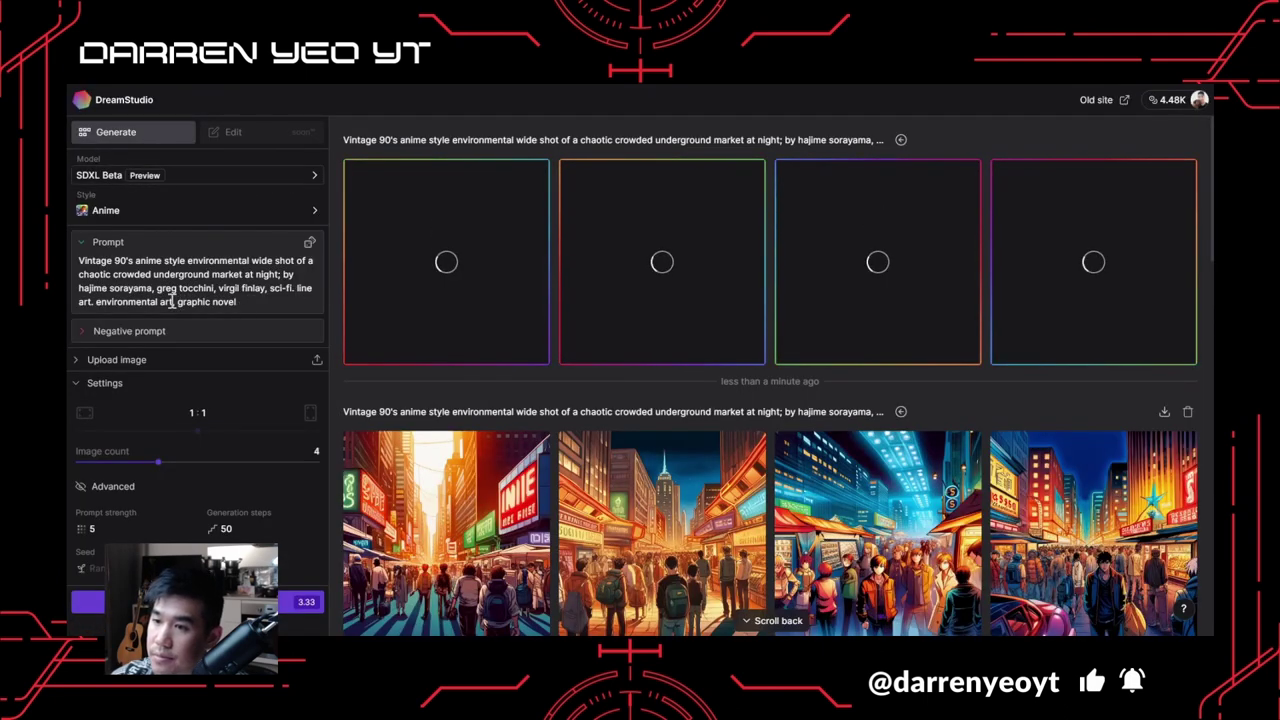
Remove "graphic novel" and the comma before it from the end of the prompt.
drag(176, 301, 240, 302)
key(BackSpace)
key(BackSpace)
key(BackSpace)
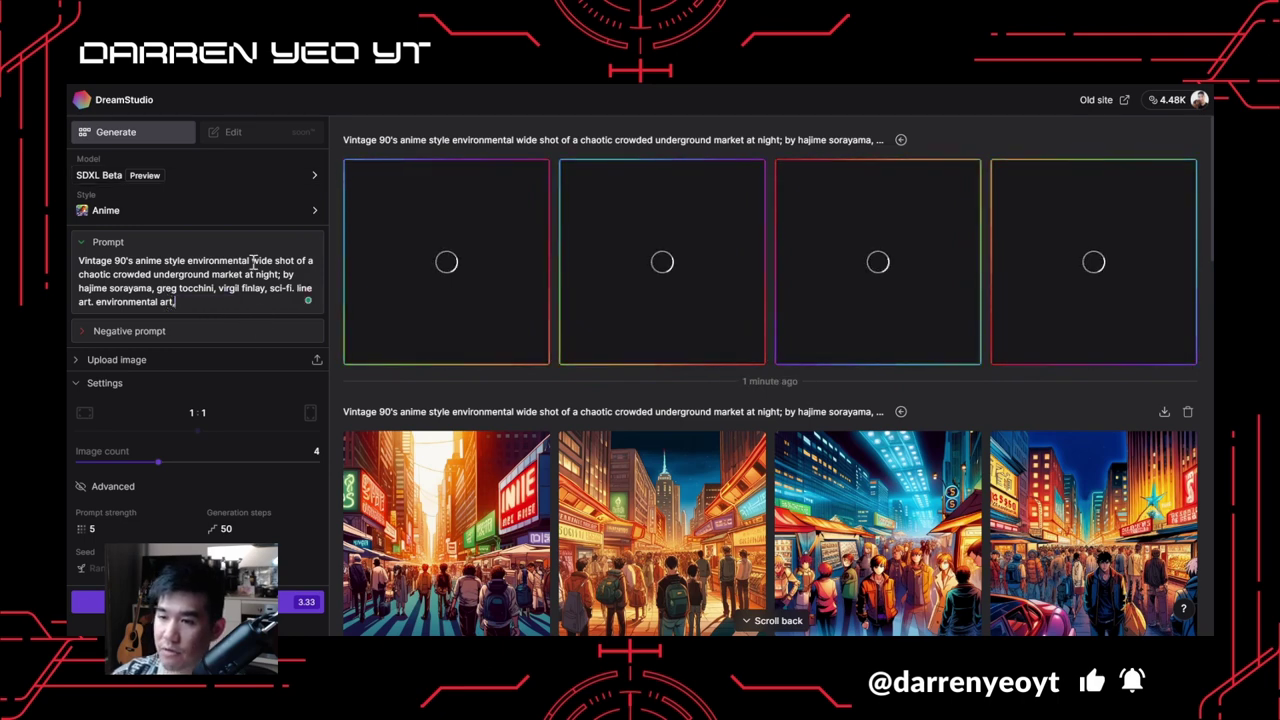
Set the model to Stable Diffusion v2.1-768 and the aspect ratio to 16:9, and try to generate four images.
click(302, 179)
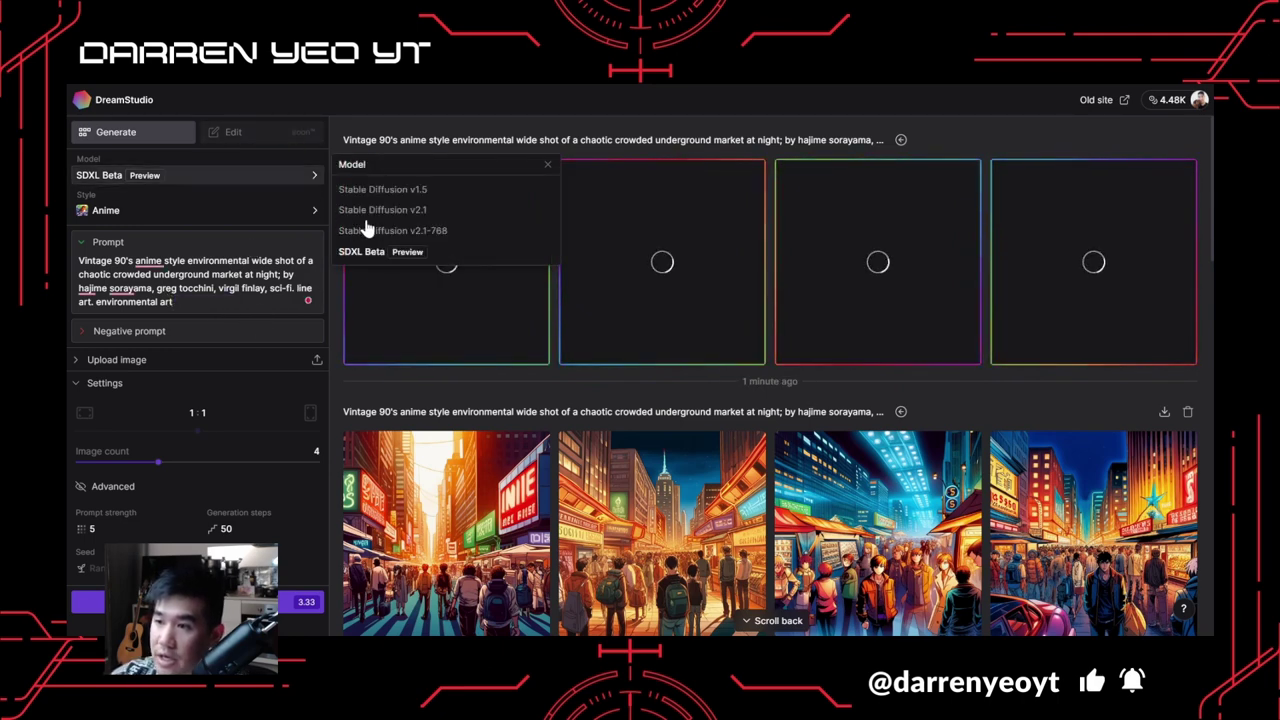
click(375, 232)
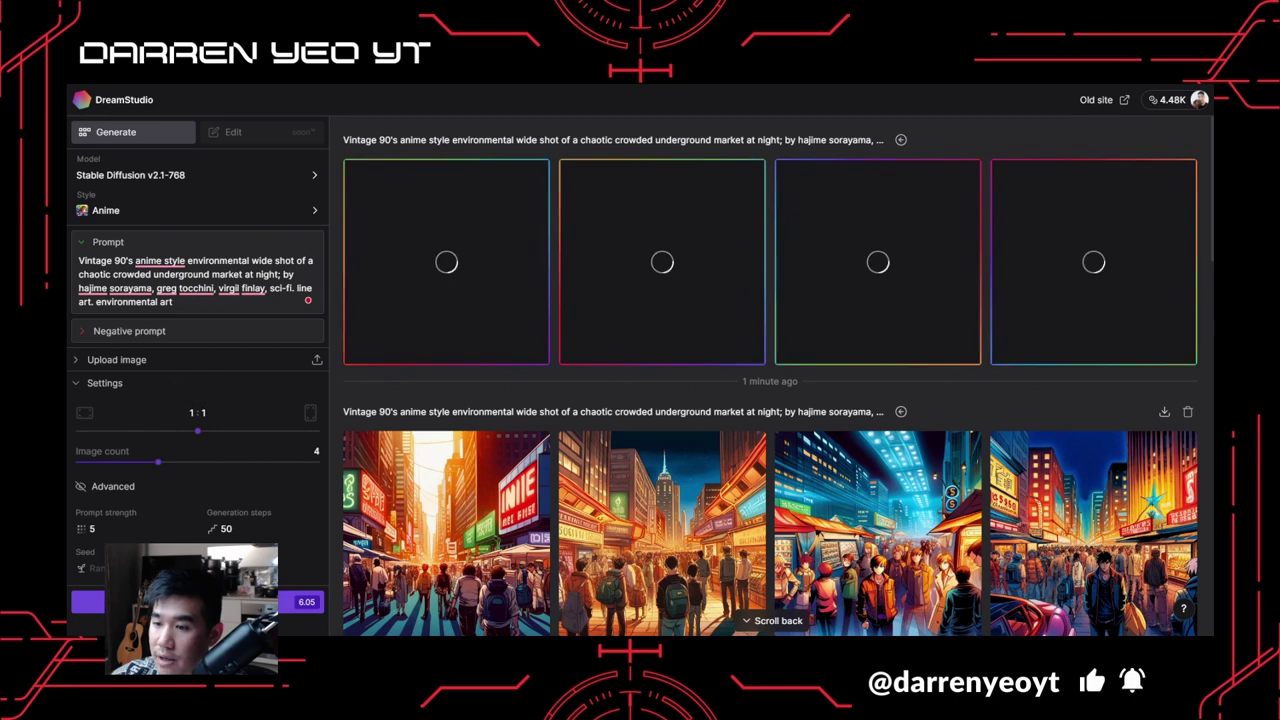
click(84, 440)
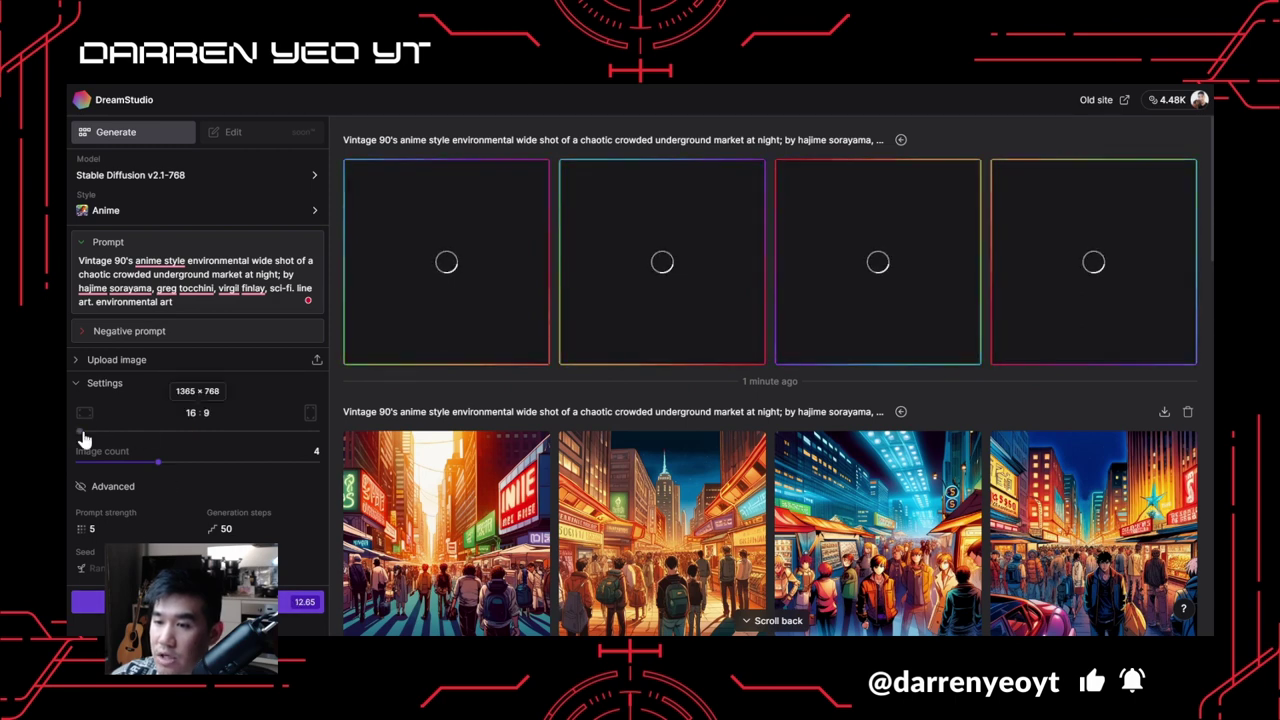
click(190, 601)
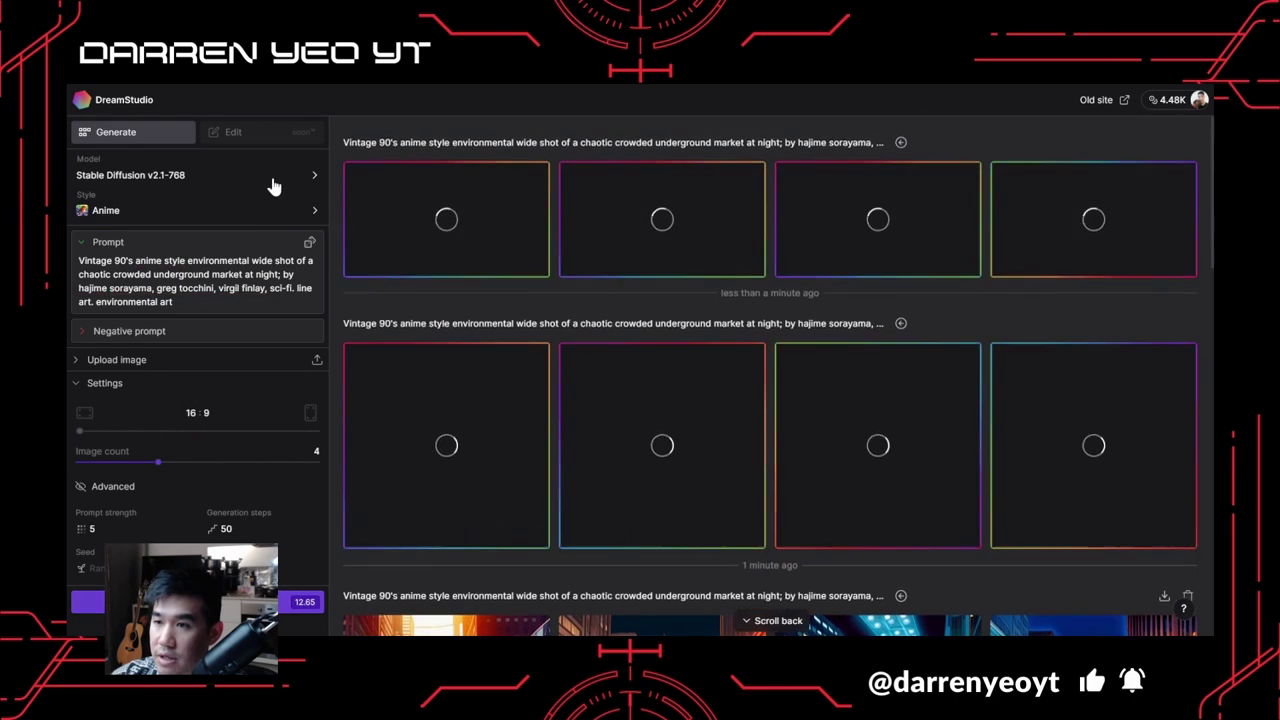
Switch the model to Stable Diffusion v2.1 and generate the four 16:9 market images again.
click(300, 175)
click(383, 210)
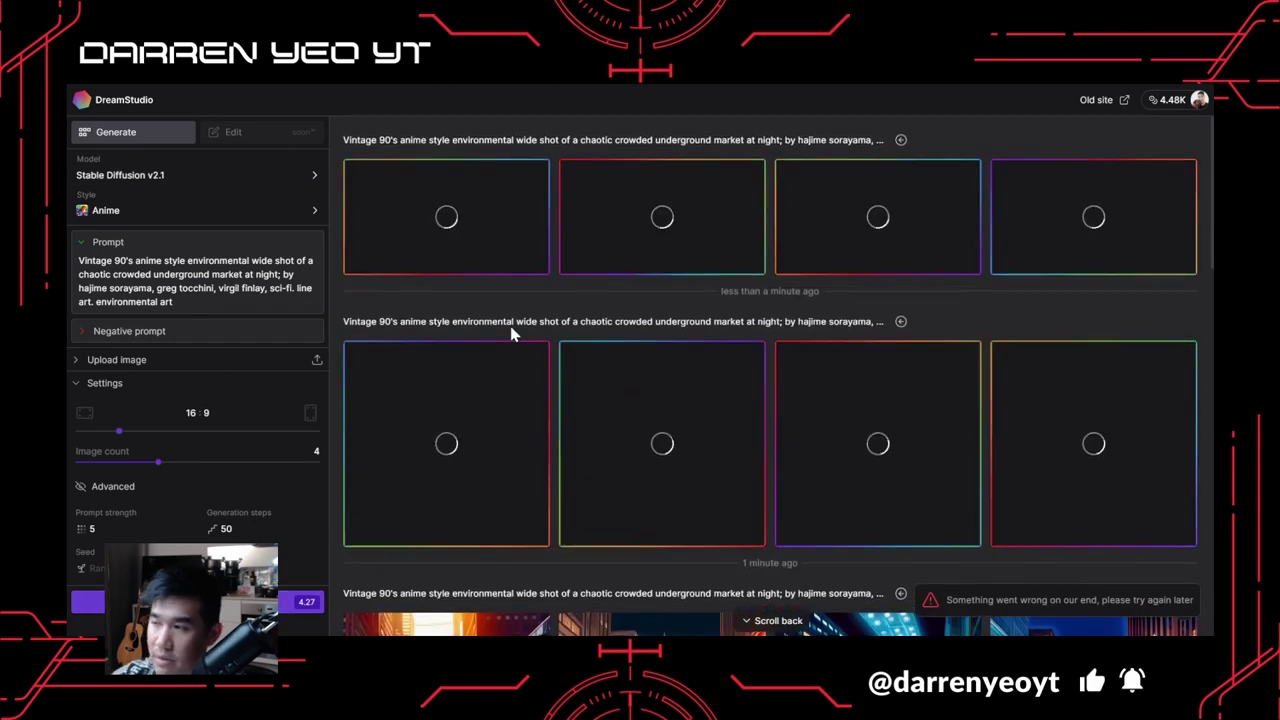
scroll(605, 275, down, 2)
scroll(630, 270, up, 2)
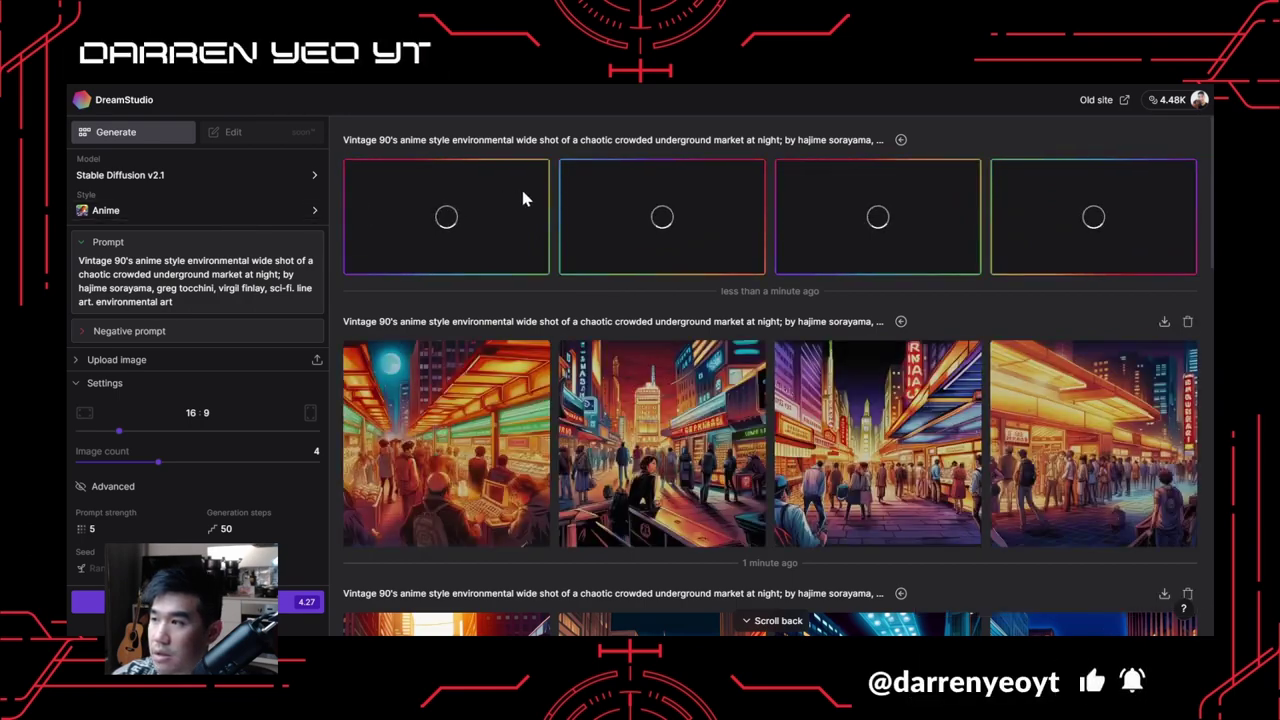
Compare the "graphic novel" market images with the previous set, and view the first one enlarged before closing the viewer.
scroll(620, 420, down, 2)
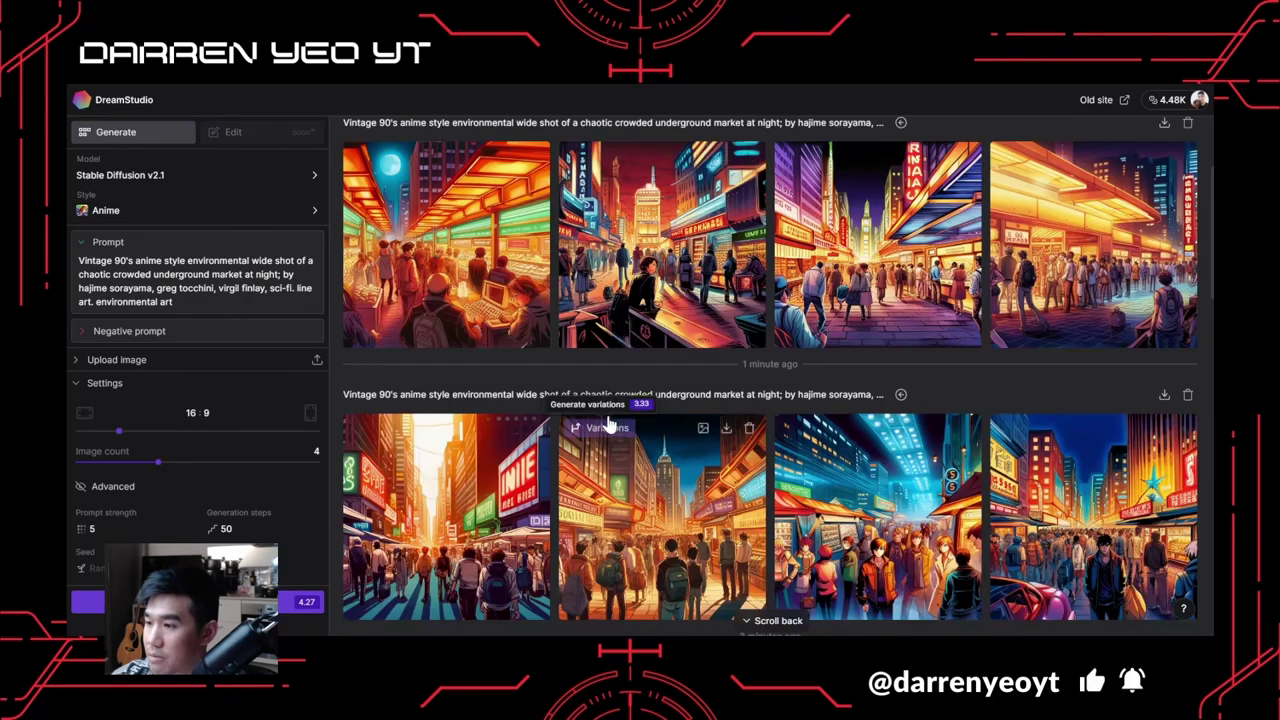
scroll(575, 350, up, 2)
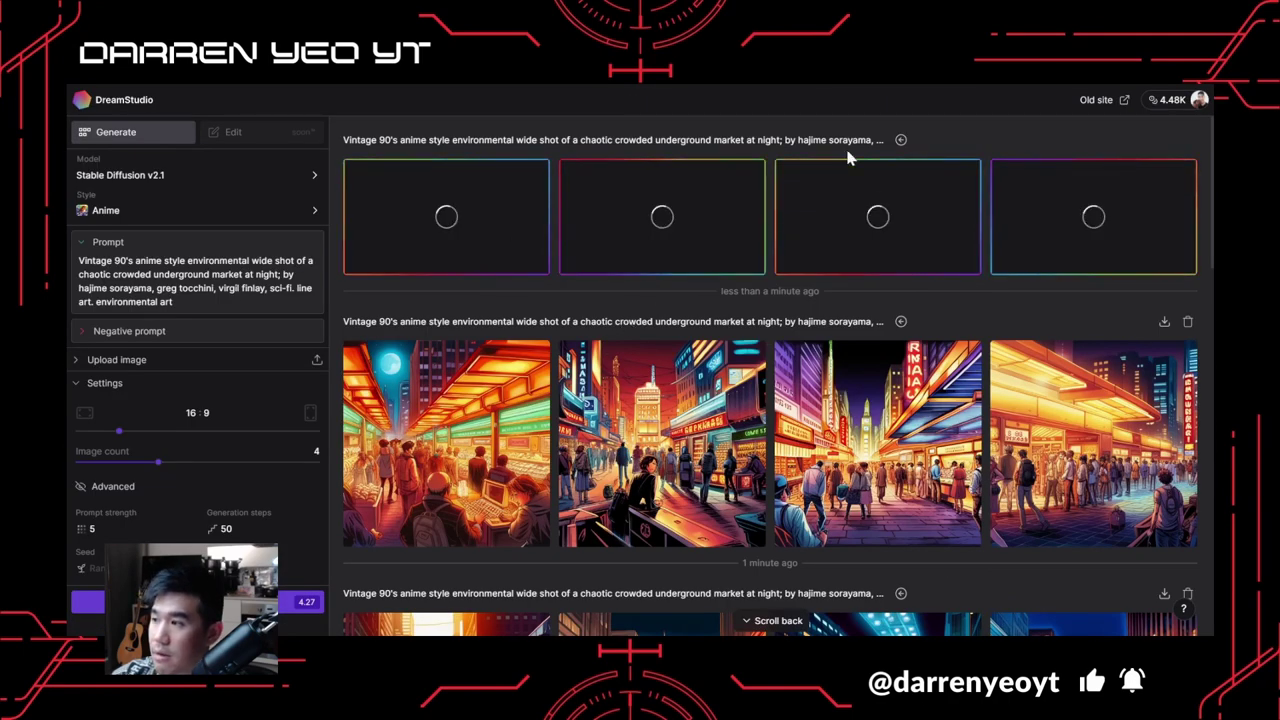
scroll(1000, 330, down, 1)
scroll(1000, 330, down, 1)
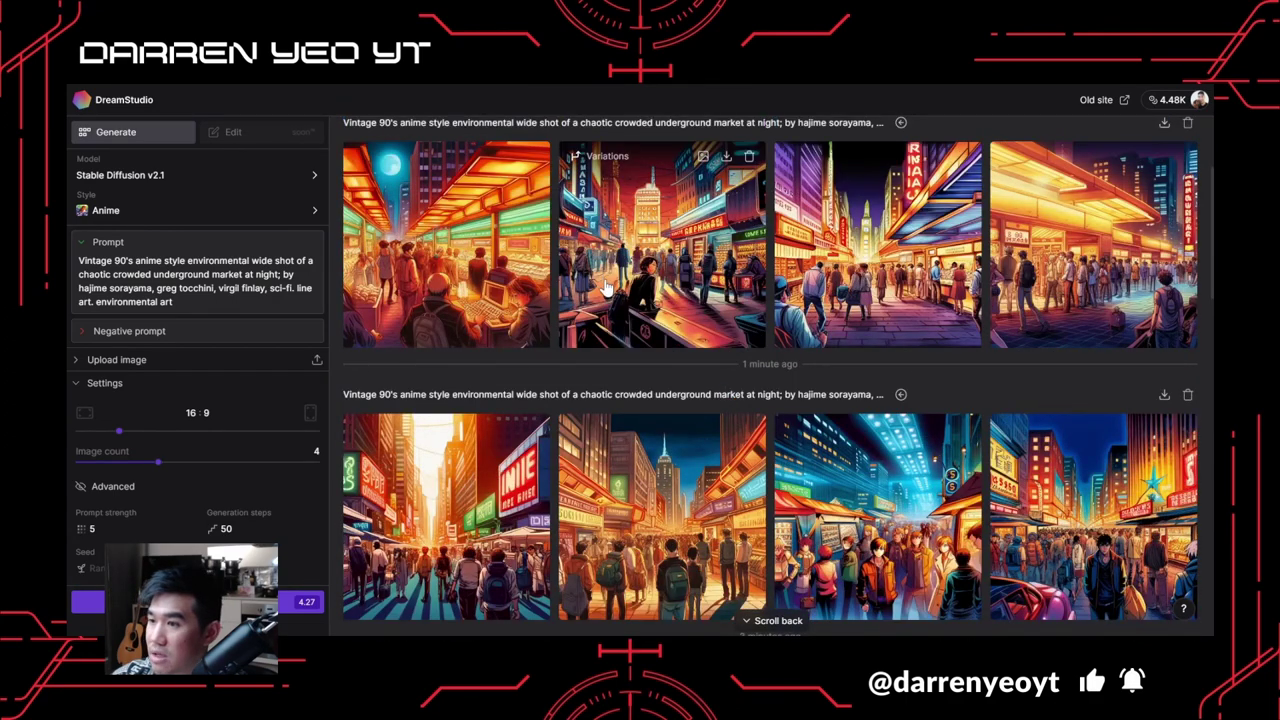
click(447, 275)
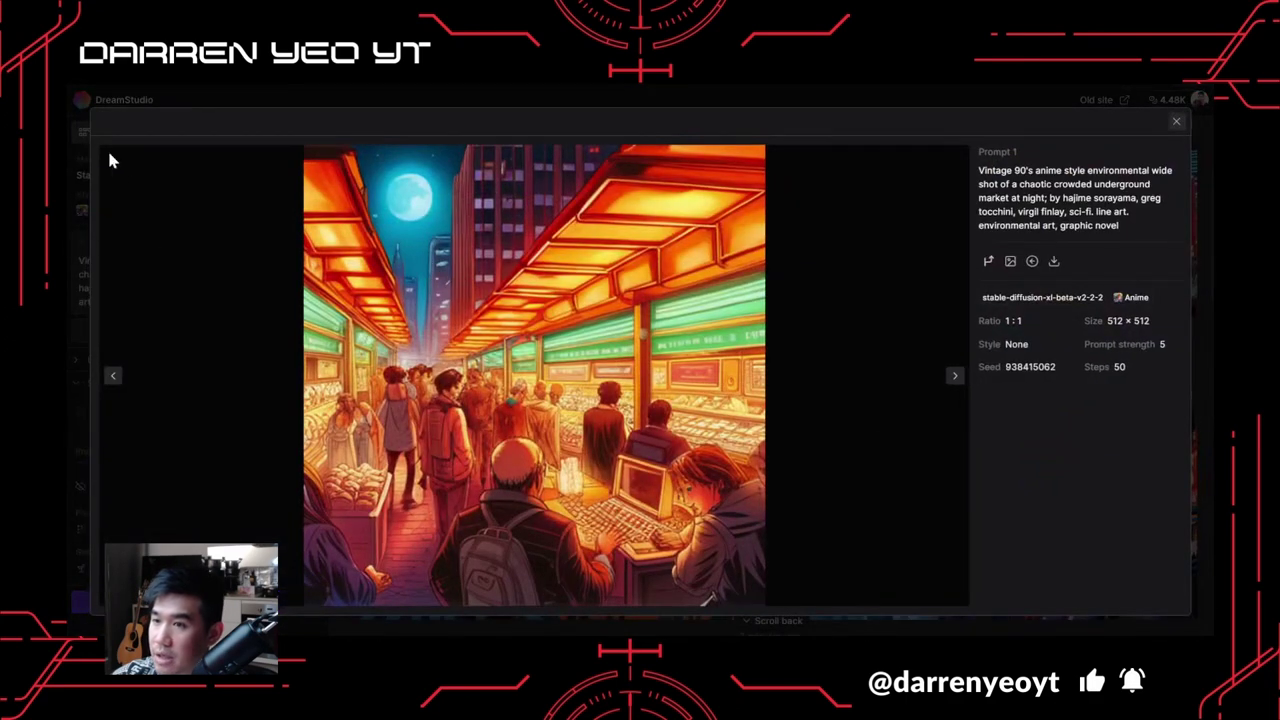
click(78, 134)
scroll(836, 462, down, 3)
scroll(836, 462, up, 5)
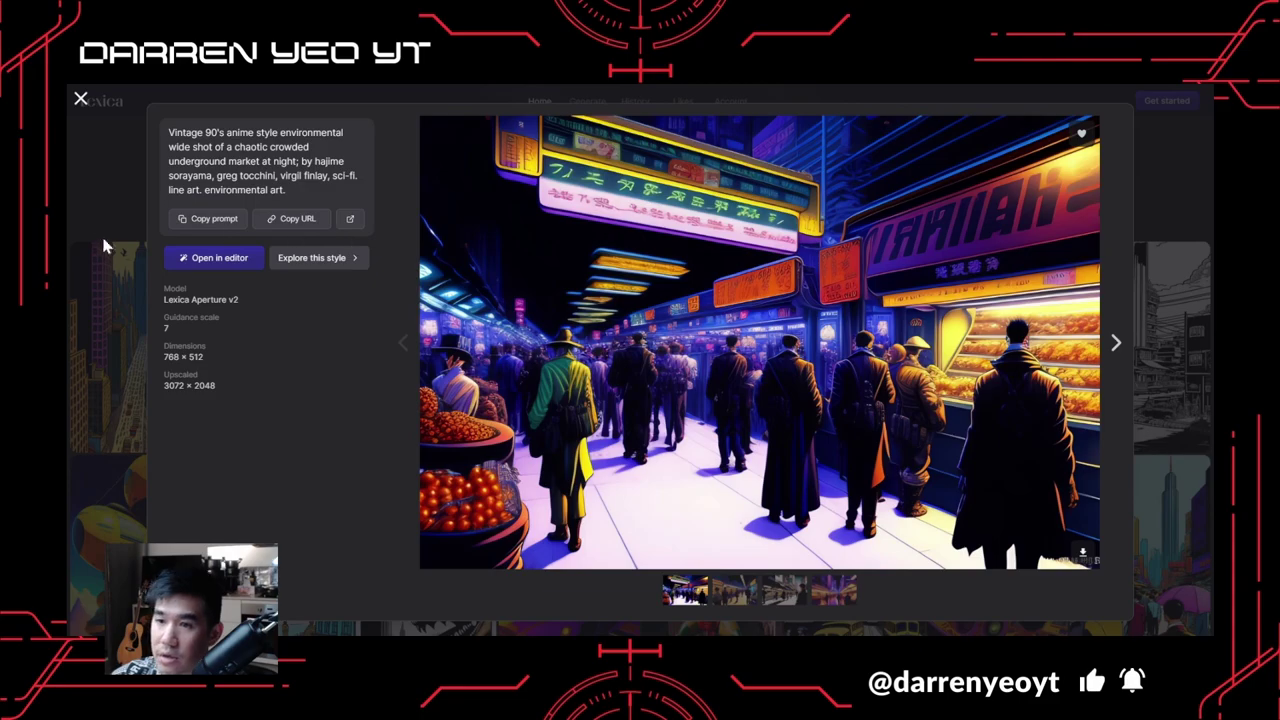
In Lexica, close the market image and browse the results to examine the Tokyo cityscape illustration with the flying ship.
click(102, 200)
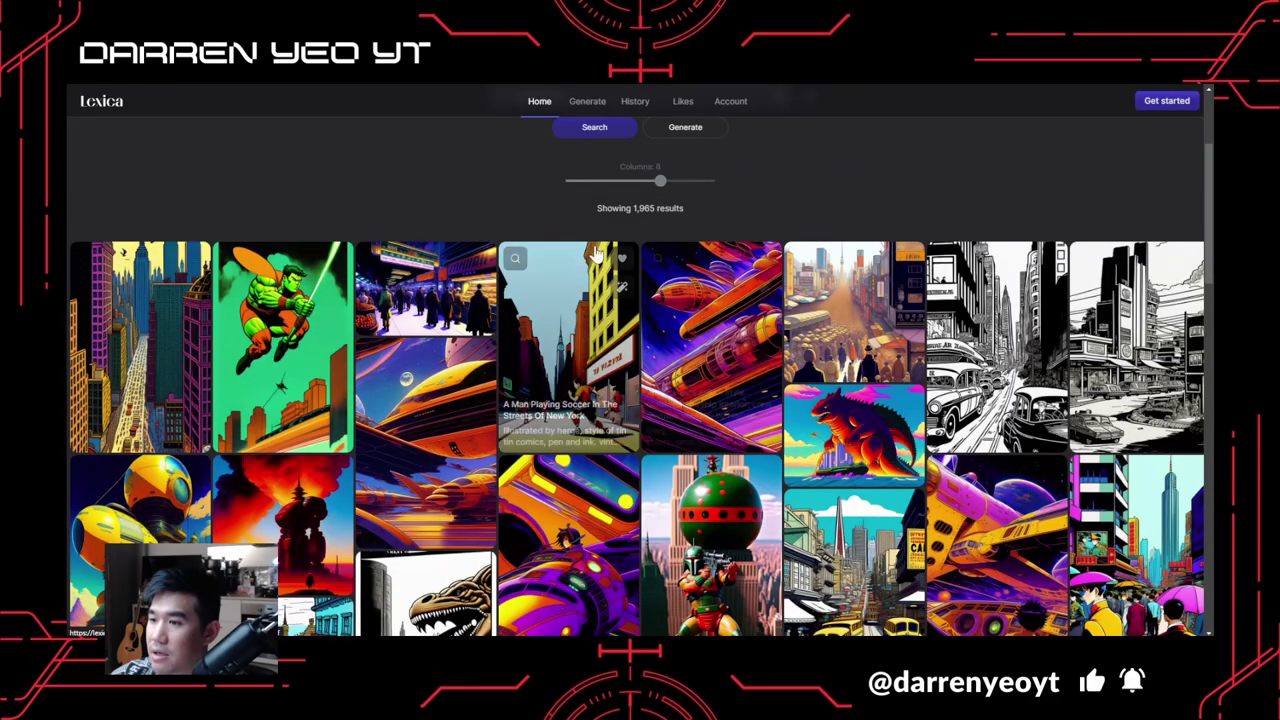
scroll(586, 258, down, 2)
scroll(586, 258, down, 2)
scroll(700, 300, down, 2)
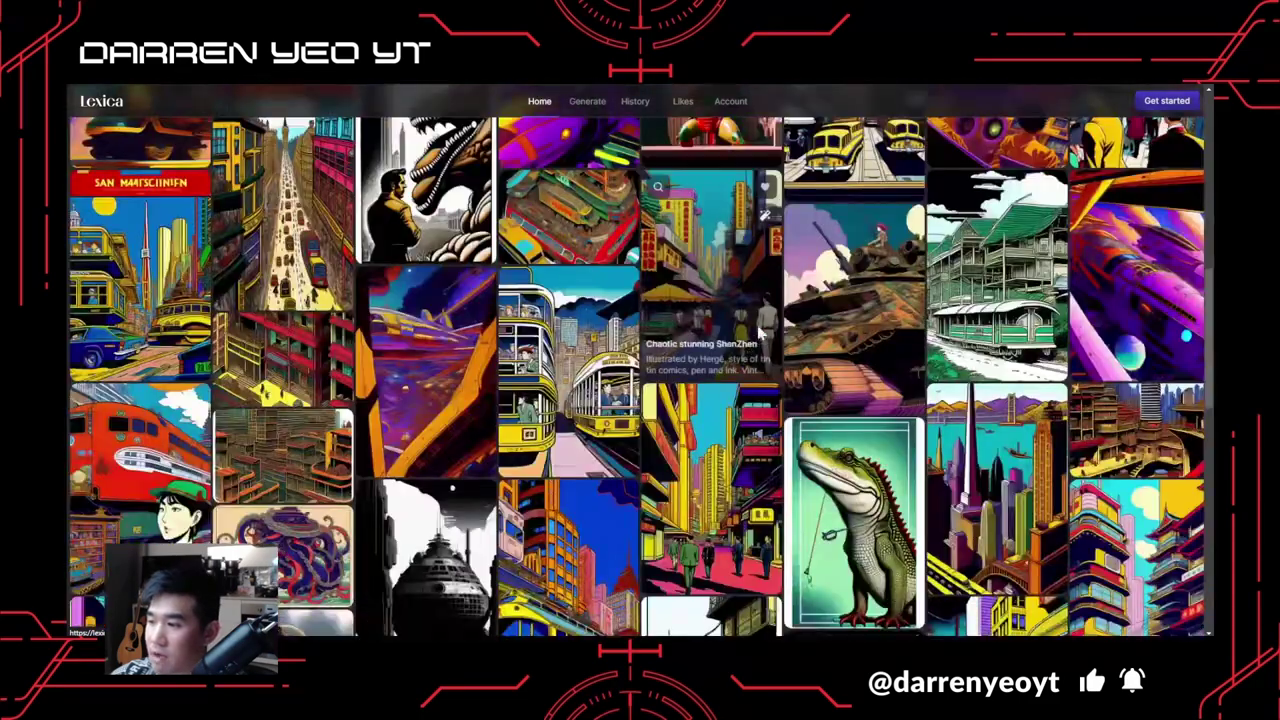
scroll(760, 340, down, 2)
scroll(762, 334, down, 2)
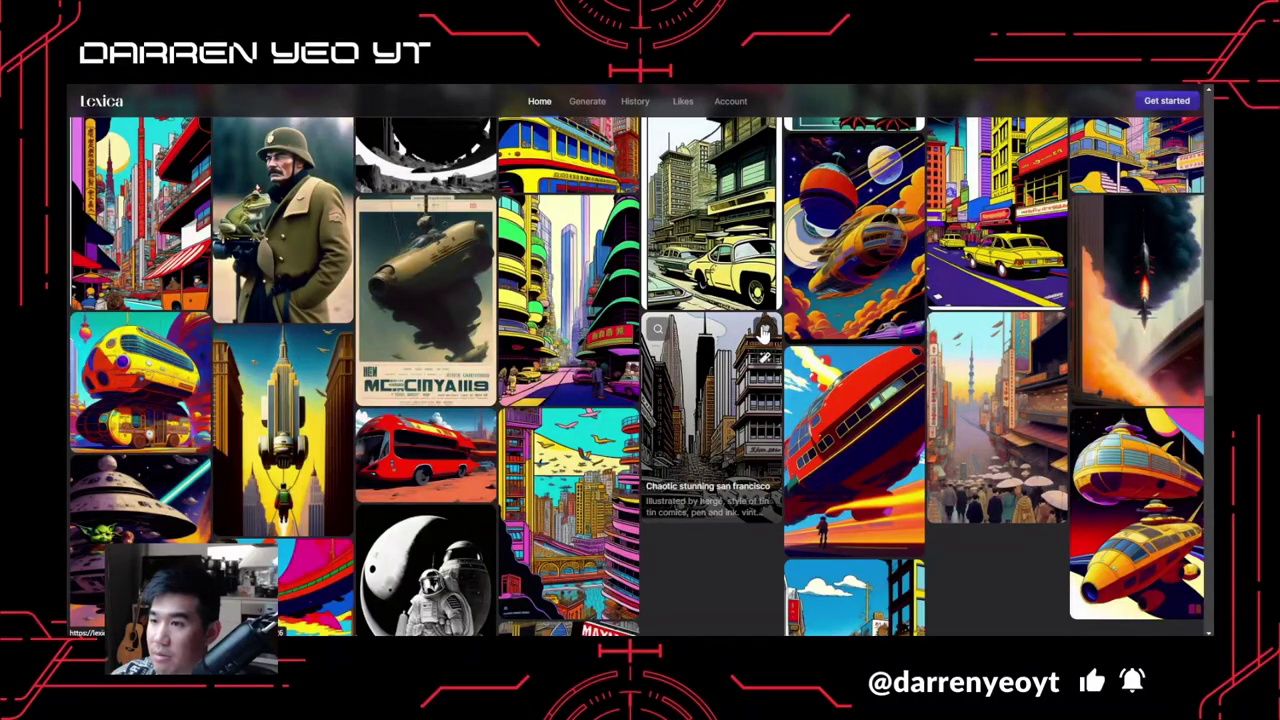
scroll(762, 334, down, 2)
scroll(761, 325, down, 2)
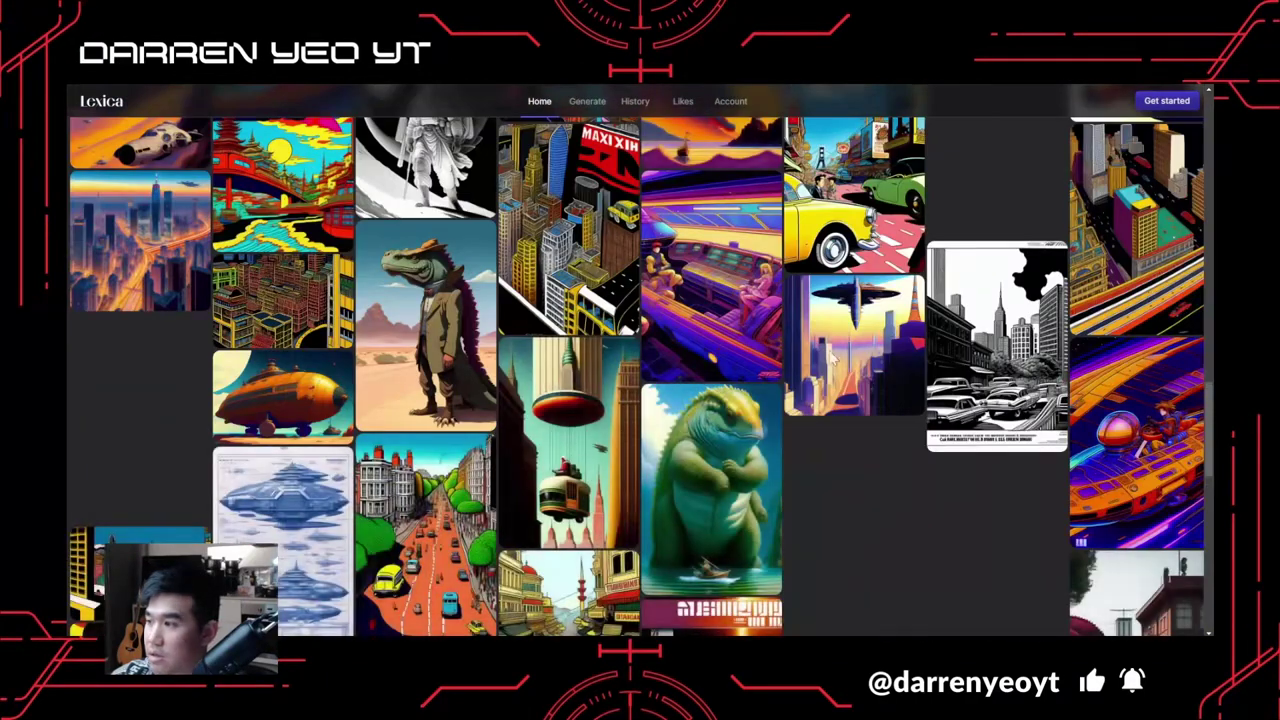
click(860, 348)
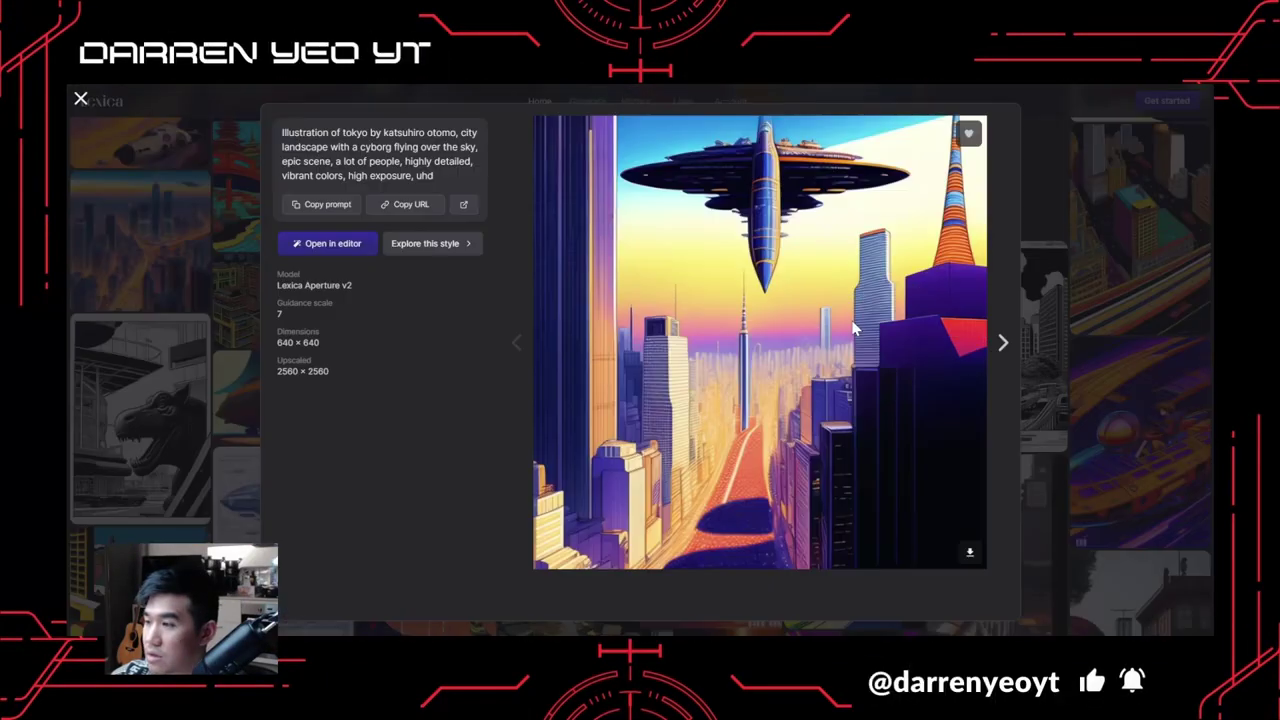
click(213, 340)
Browse further down the Lexica results for more vintage comic and sci-fi style images.
scroll(213, 340, down, 6)
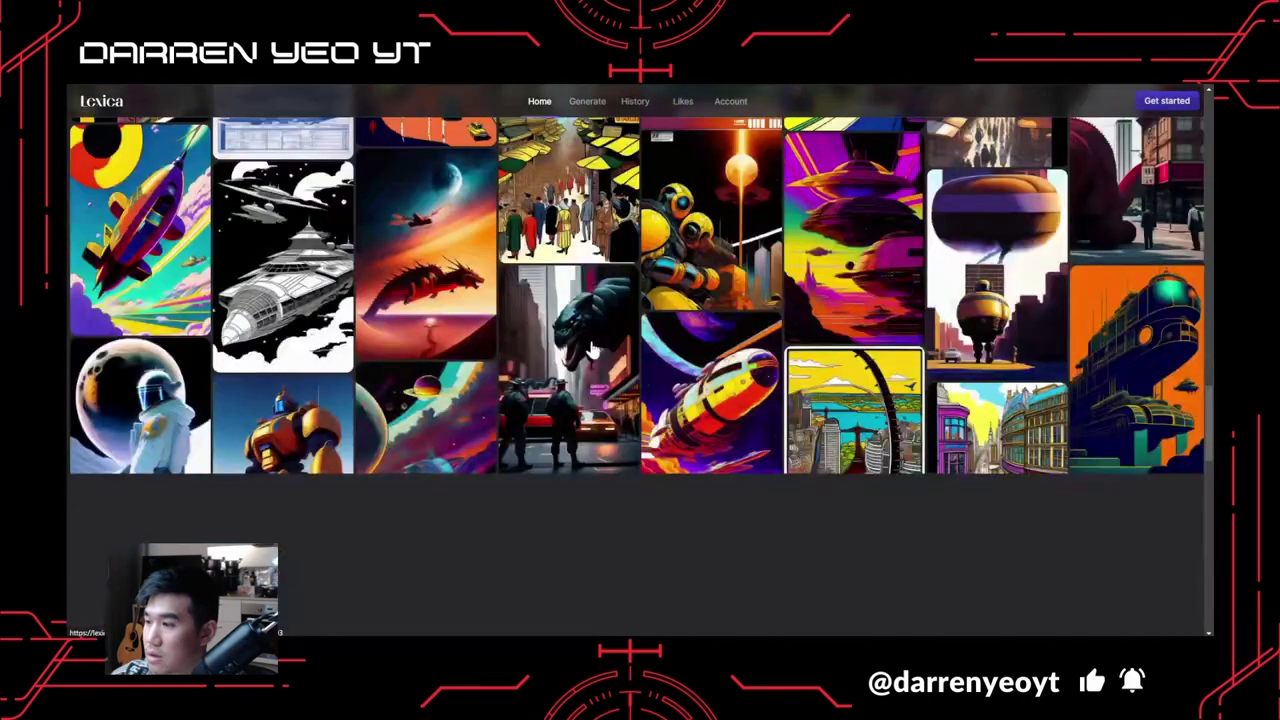
scroll(593, 347, down, 2)
scroll(591, 349, up, 2)
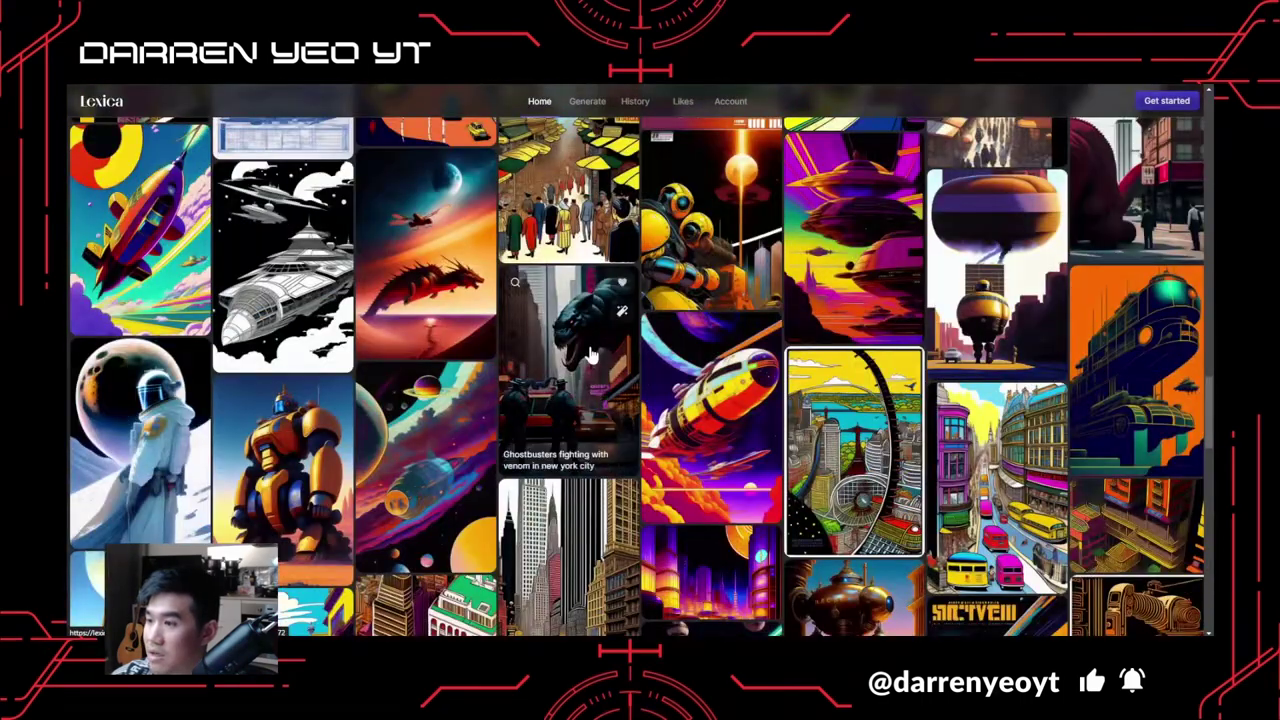
mouse_move(548, 408)
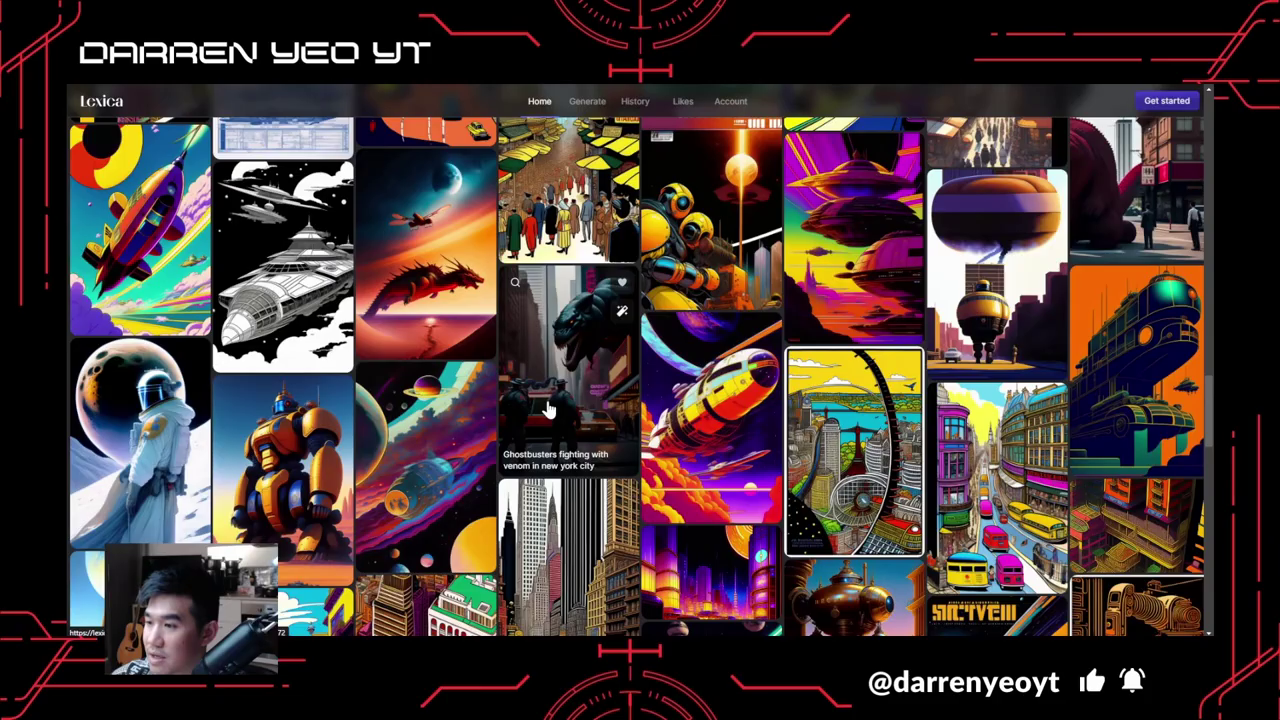
scroll(548, 408, down, 10)
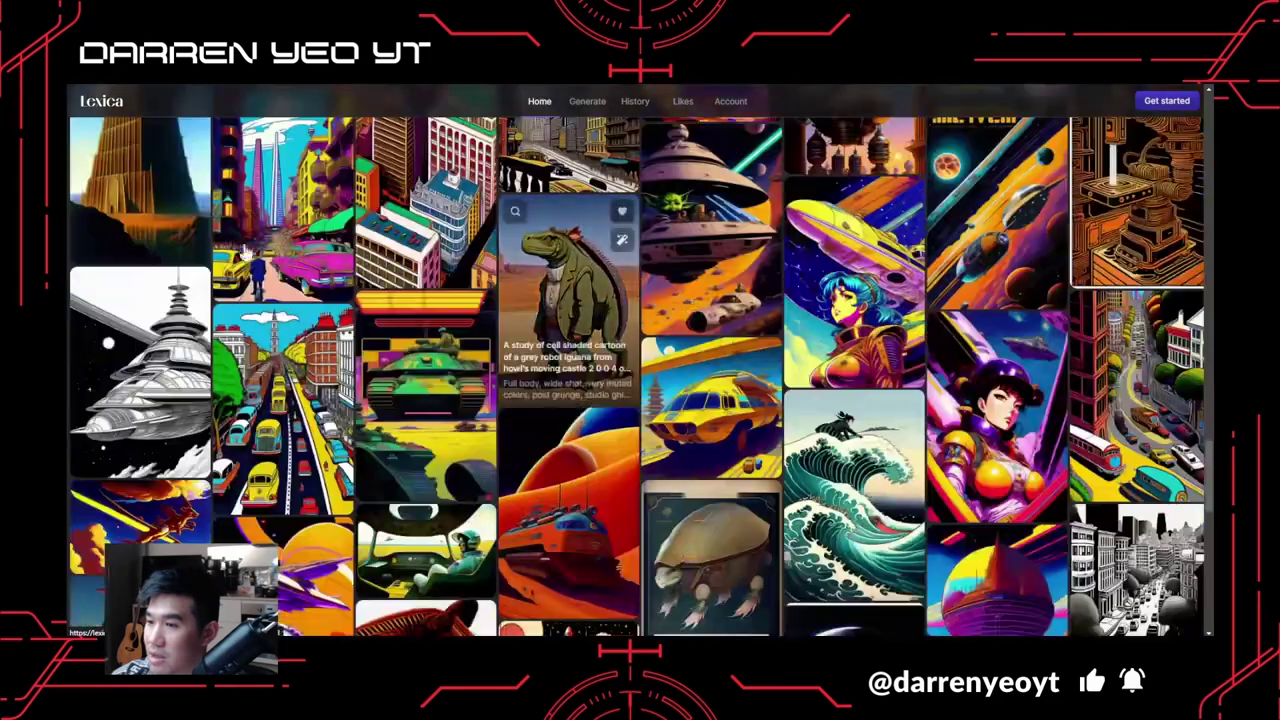
scroll(757, 301, down, 5)
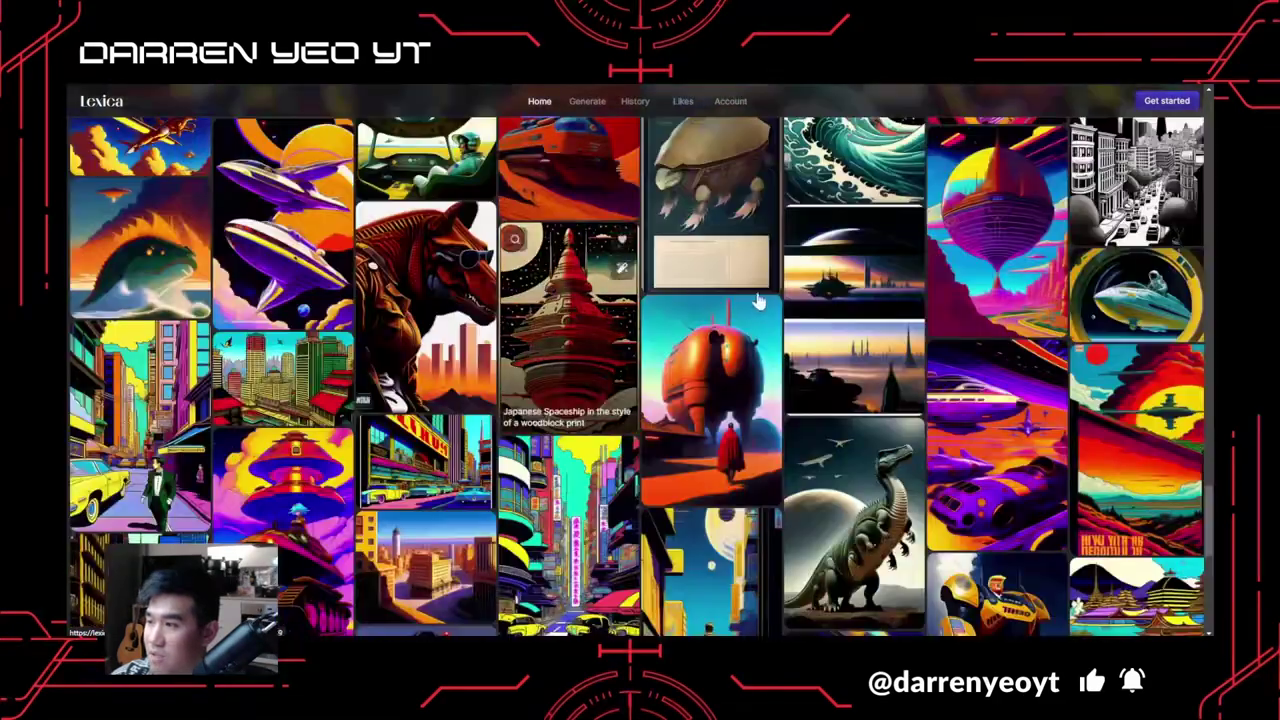
scroll(757, 301, down, 10)
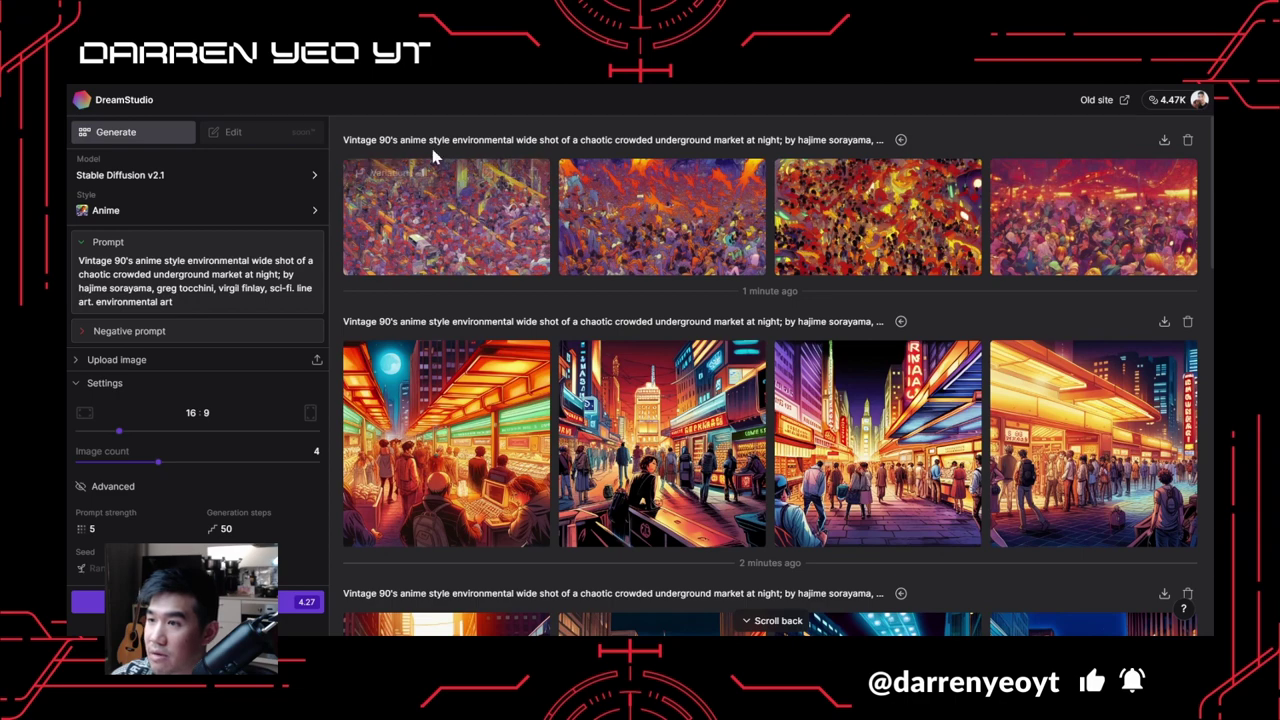
In DreamStudio, view the first Stable Diffusion v2.1 market image enlarged, and change the model to Stable Diffusion v2.1-768.
click(445, 205)
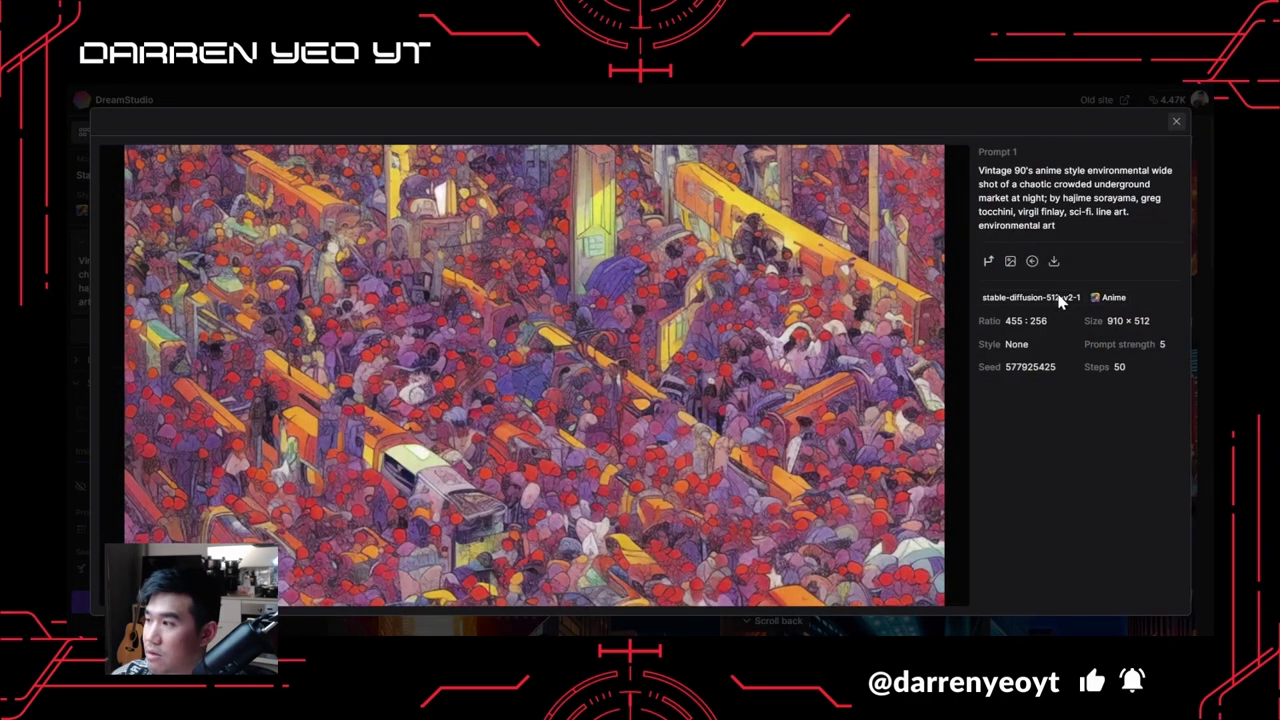
click(1172, 125)
click(195, 178)
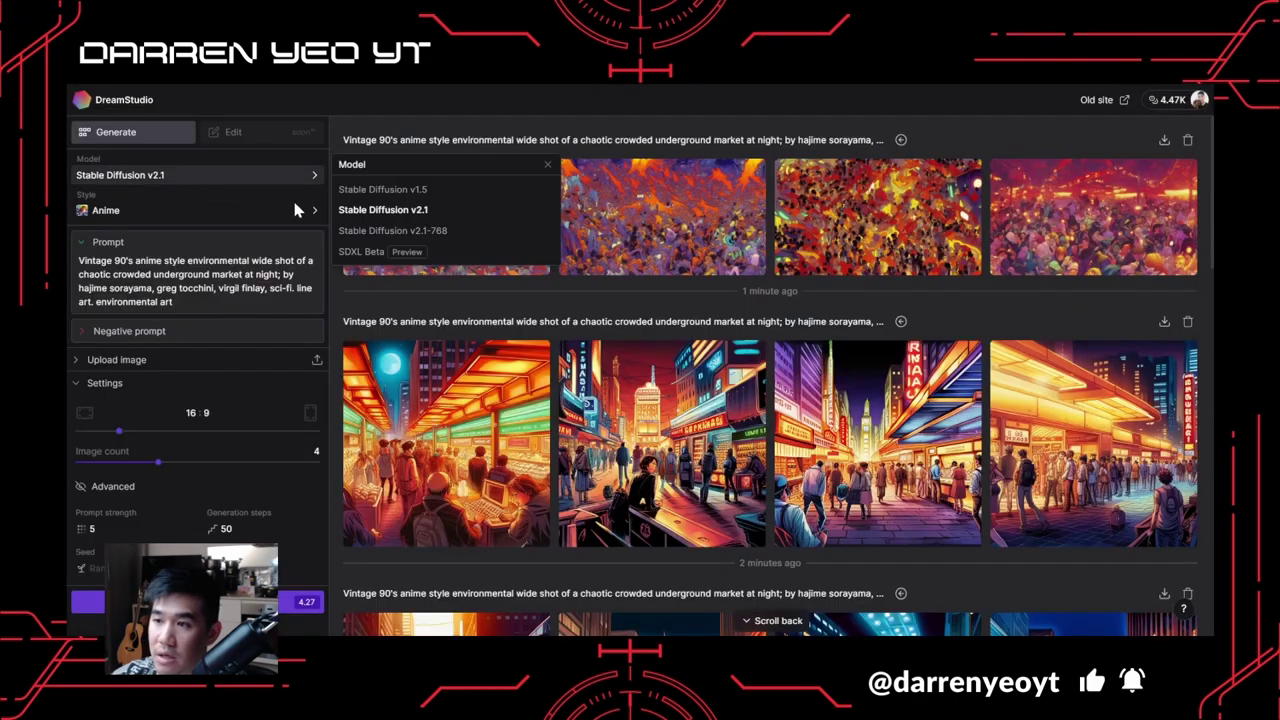
click(436, 232)
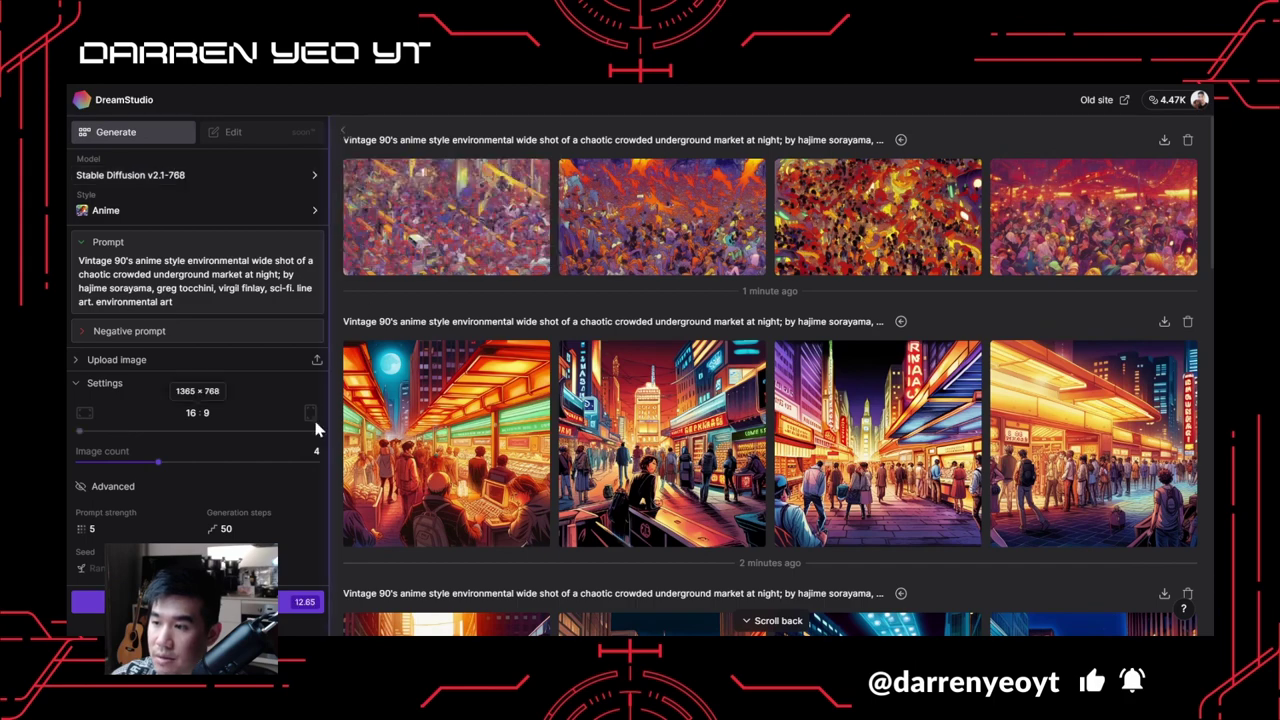
View the first "graphic novel" market image enlarged, close it, and try to generate the market prompt with Stable Diffusion v2.1-768 at 16:9.
click(445, 420)
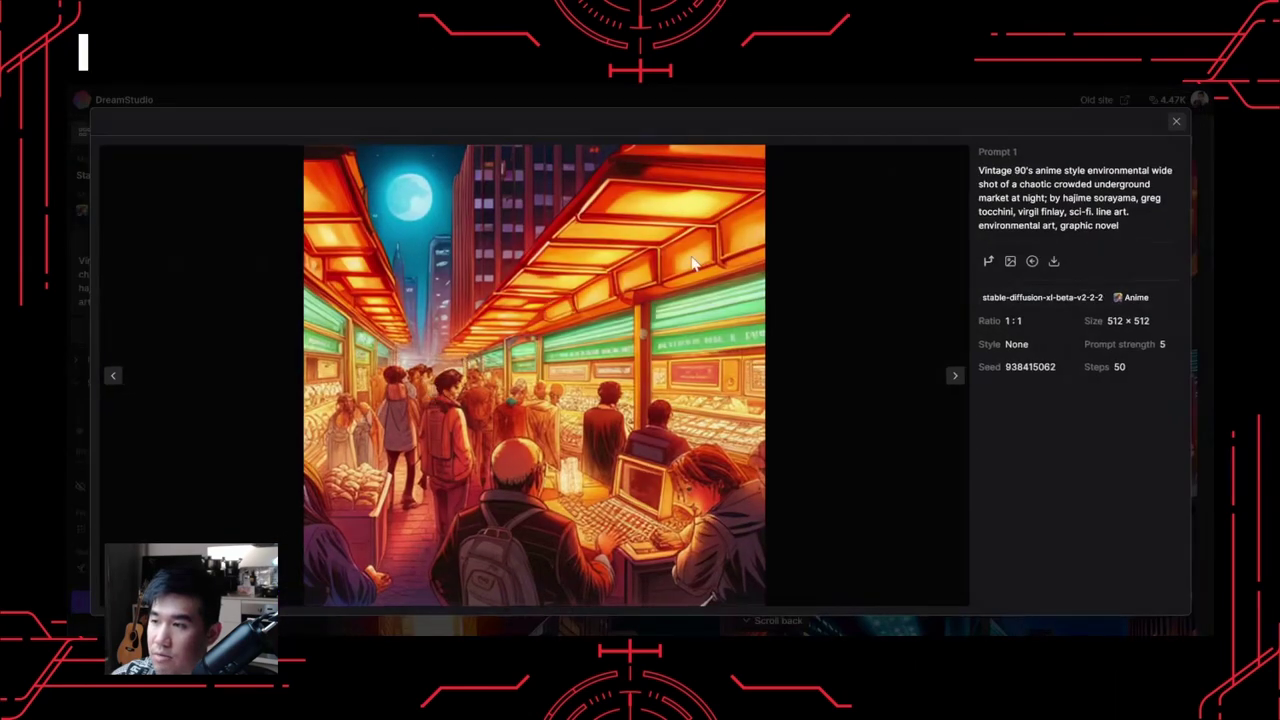
click(1176, 123)
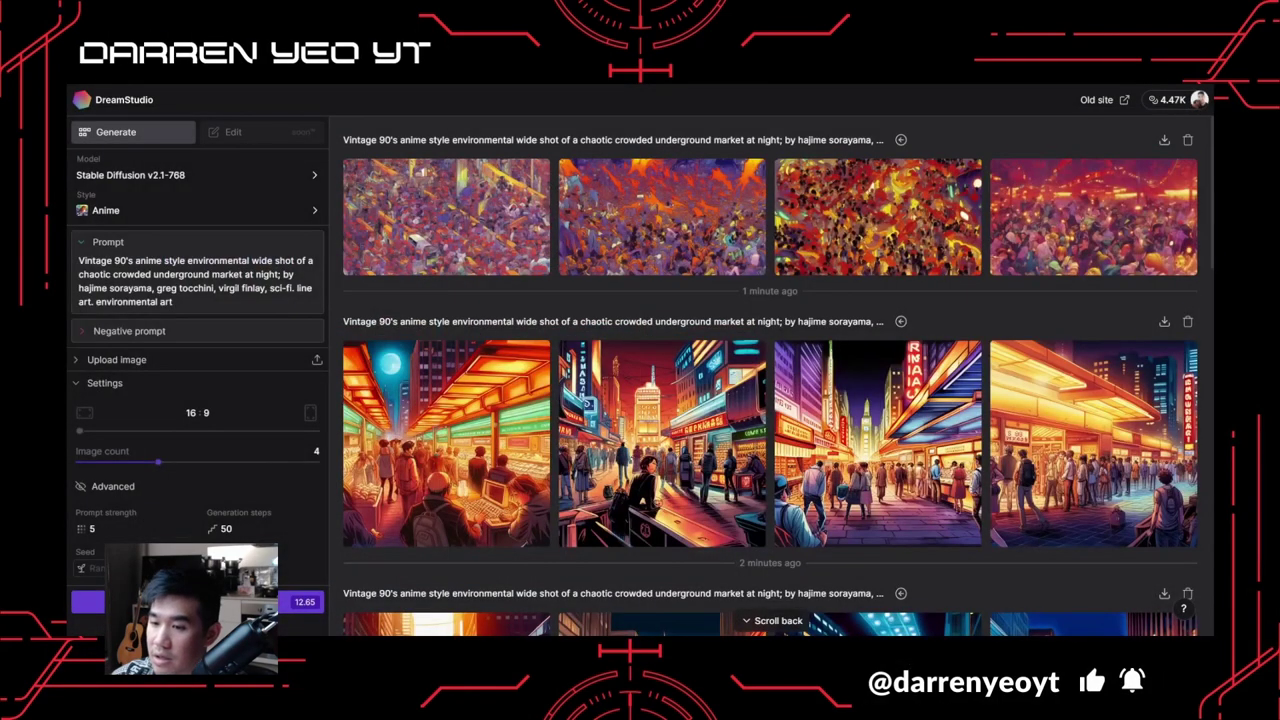
click(190, 601)
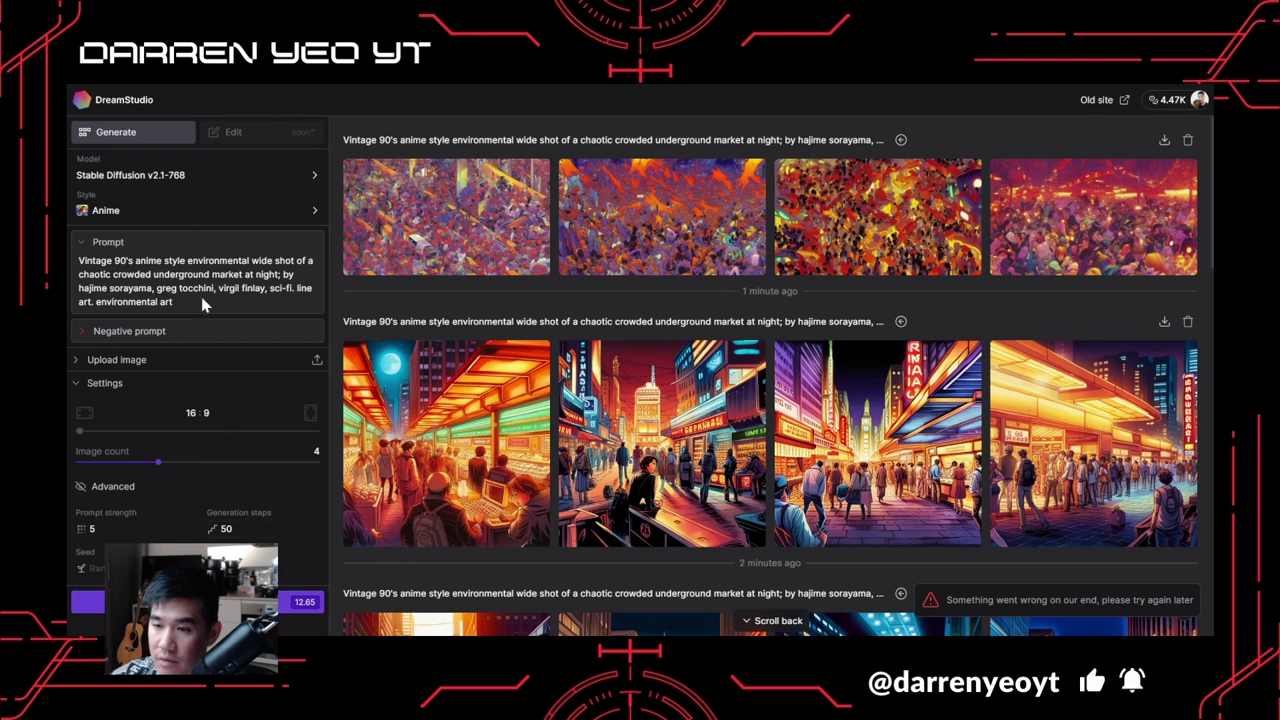
Switch the model to SDXL Beta and back to Stable Diffusion v2.1-768, resetting the ratio to 1:1, and generate four market images.
click(245, 180)
click(374, 250)
click(282, 176)
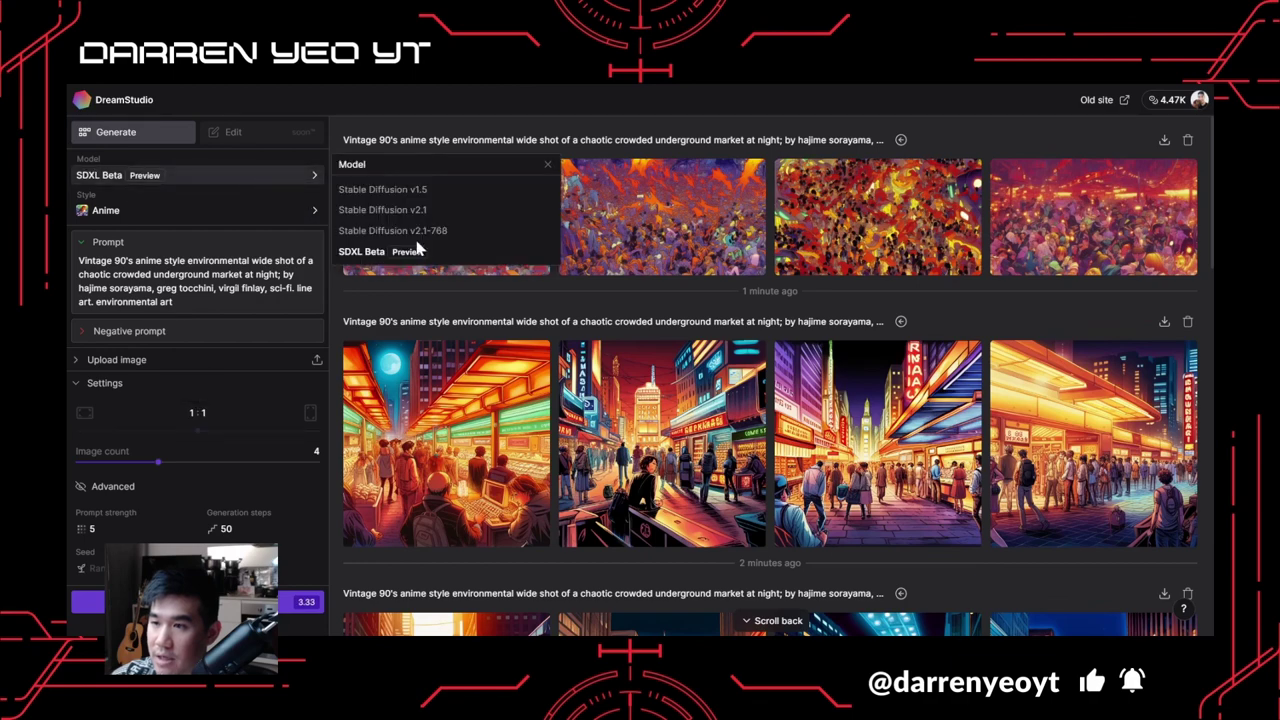
click(430, 233)
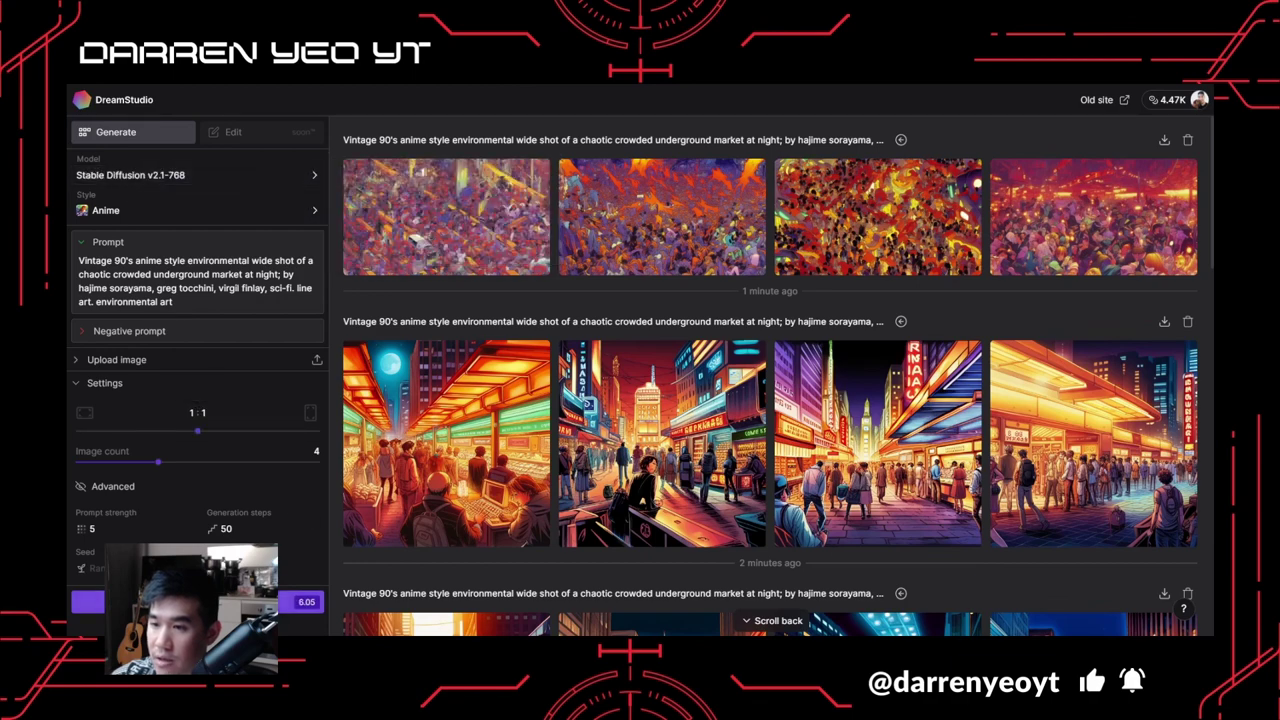
click(190, 601)
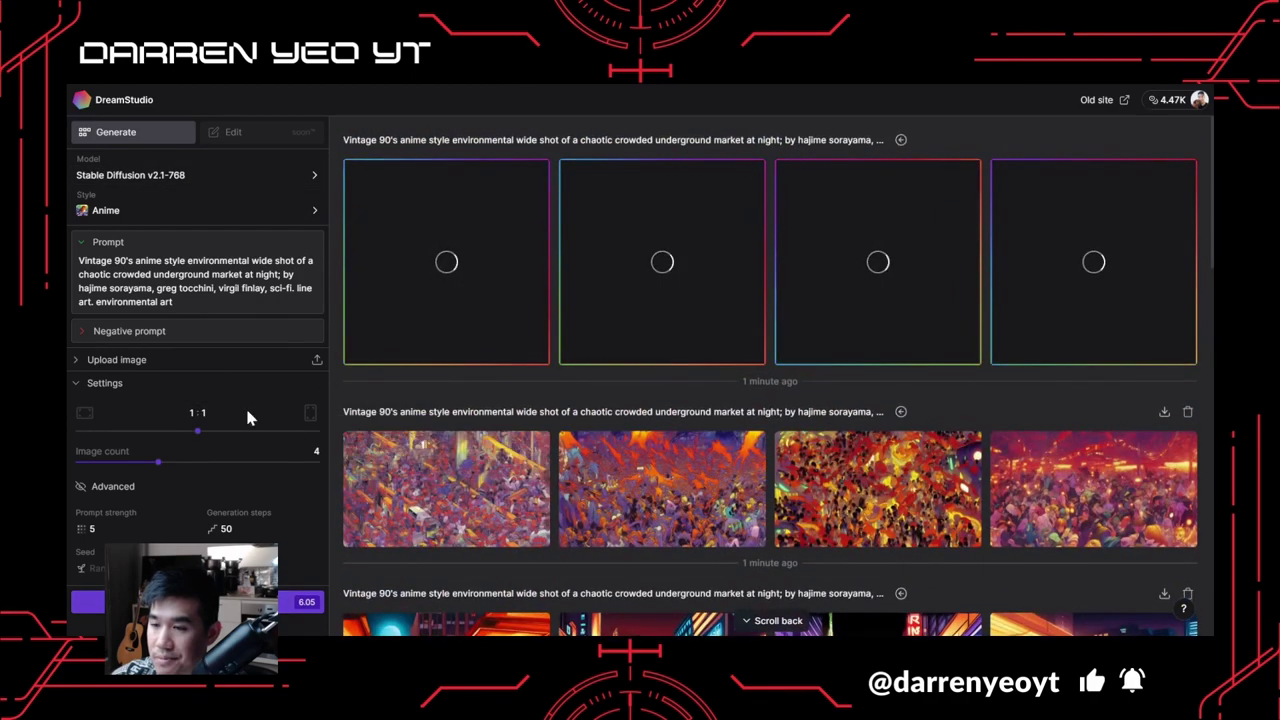
Set the aspect ratio to 3:2 and generate another four market images with the same prompt and model.
drag(197, 431, 84, 431)
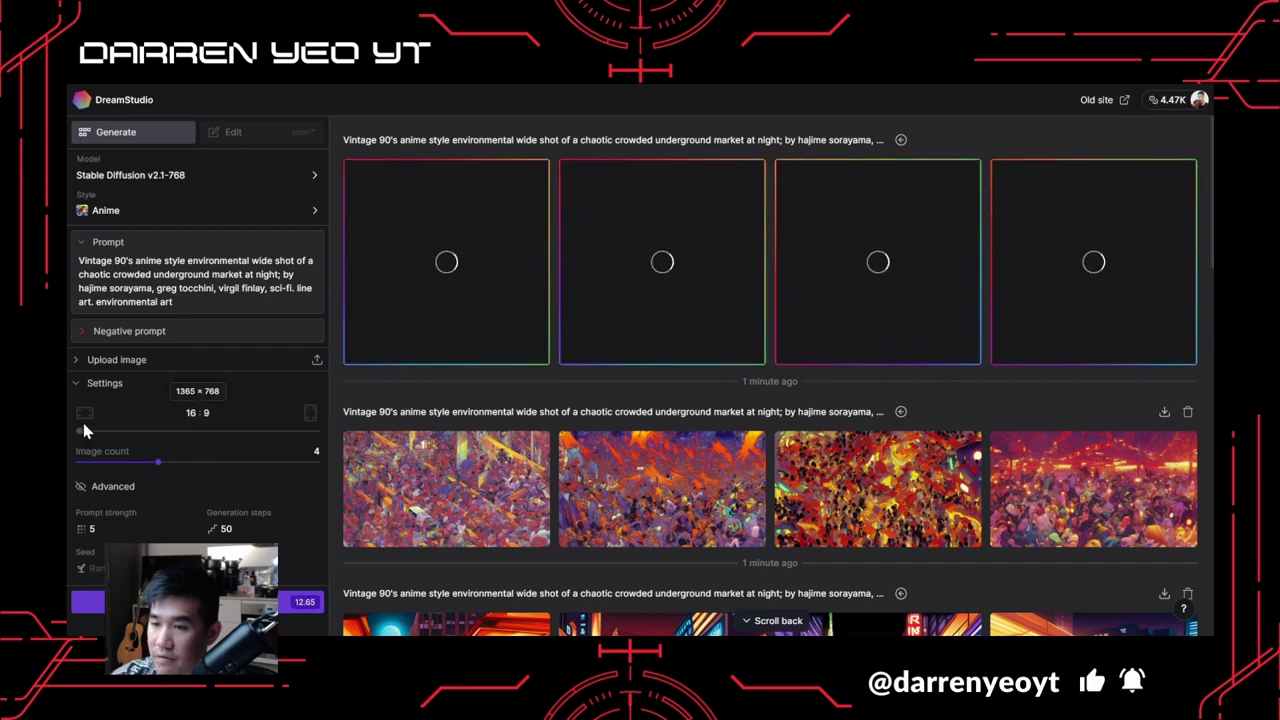
click(108, 432)
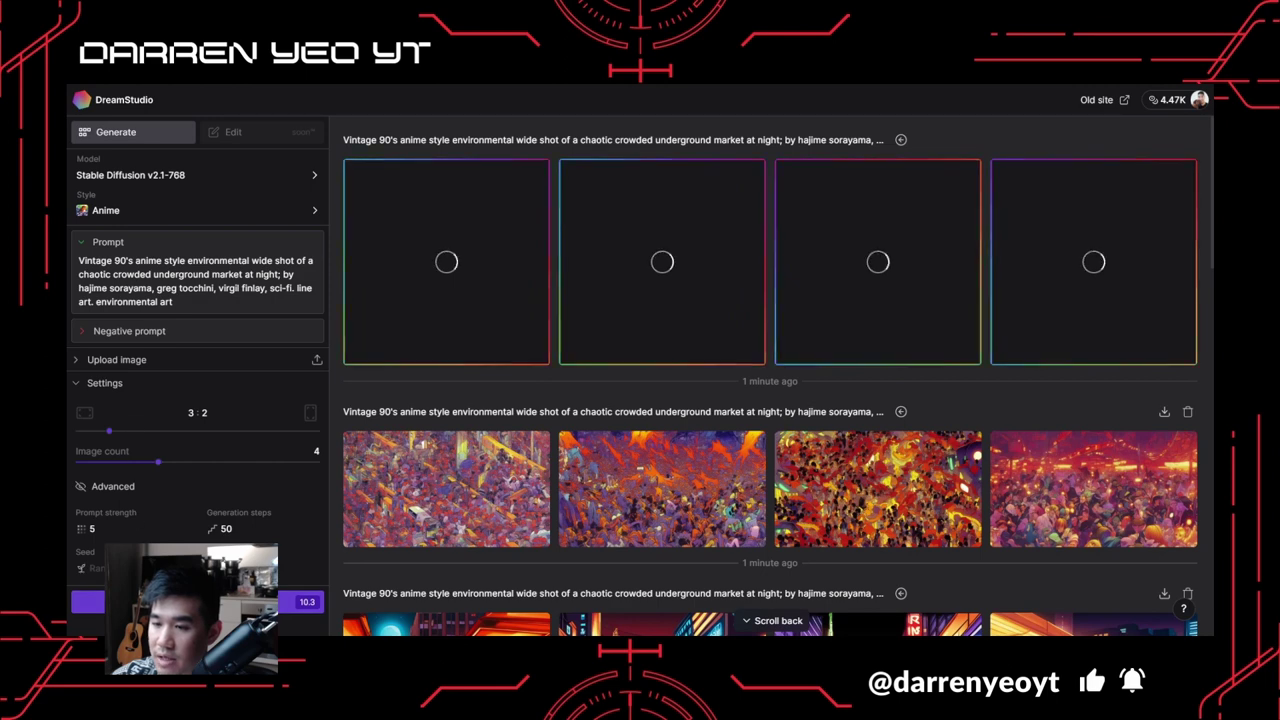
click(200, 601)
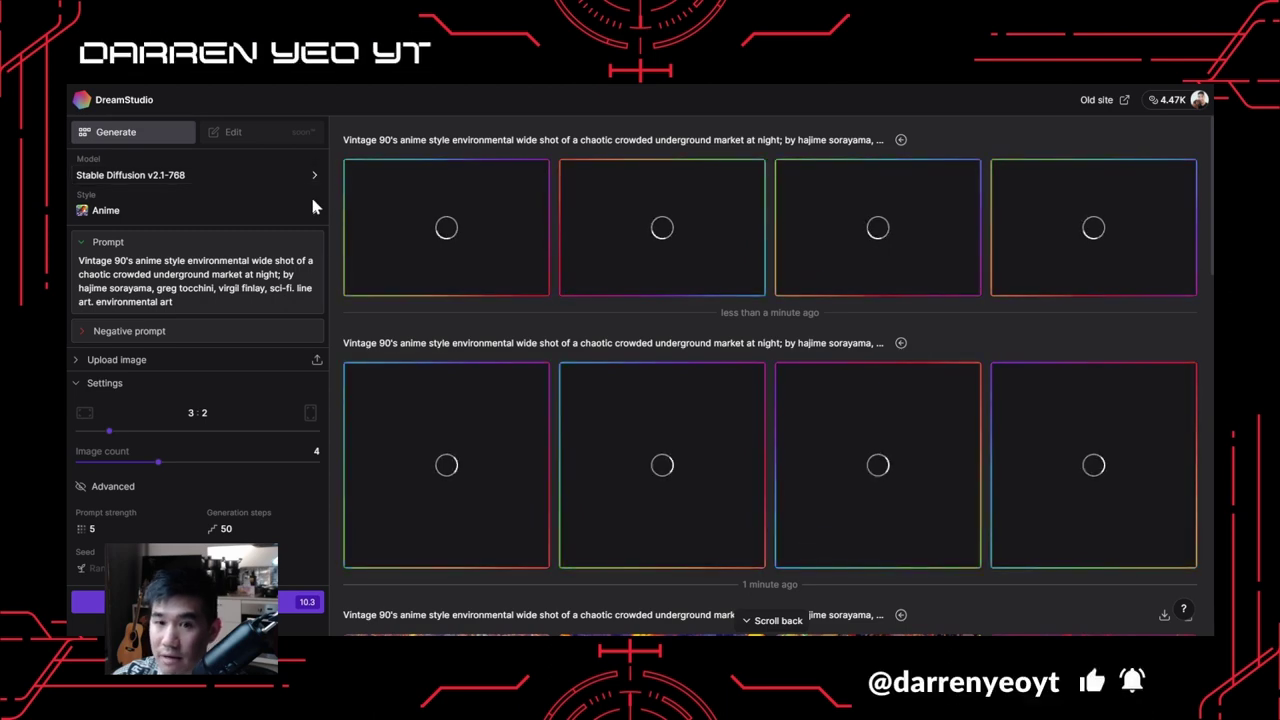
View the third and fourth widescreen Stable Diffusion v2.1 market images enlarged, closing the viewer after each.
scroll(740, 372, down, 3)
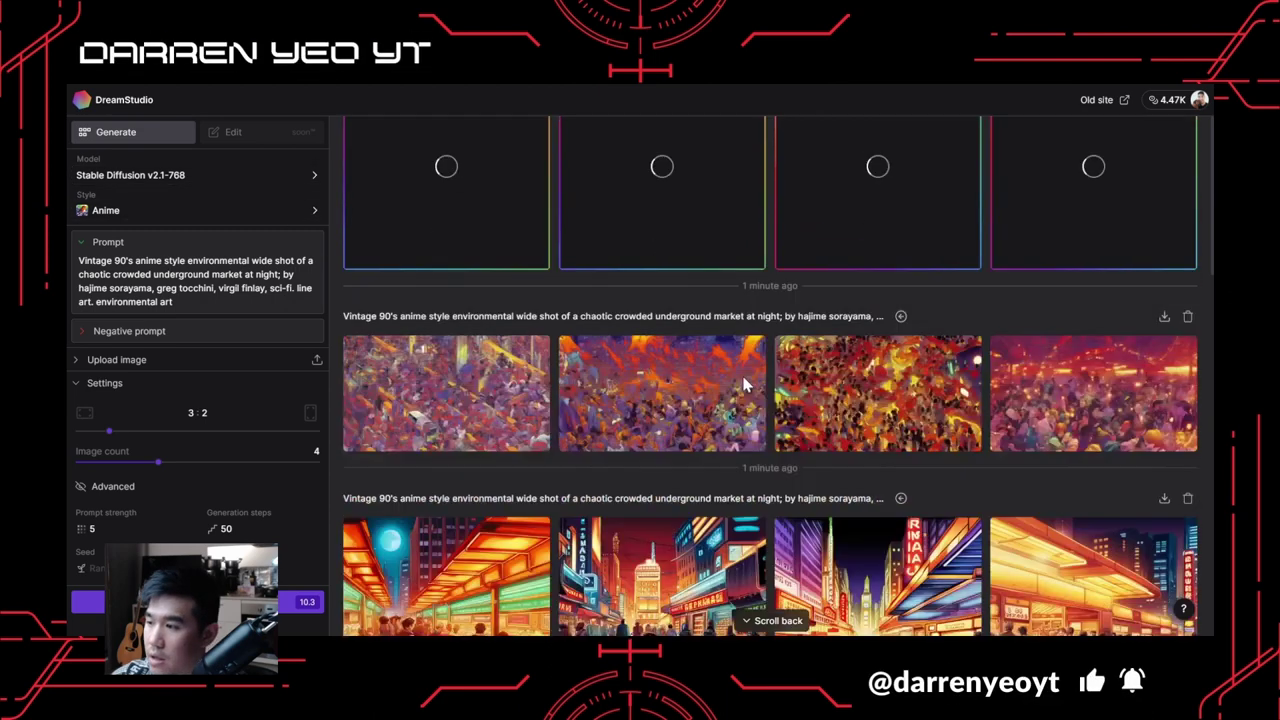
scroll(742, 382, down, 1)
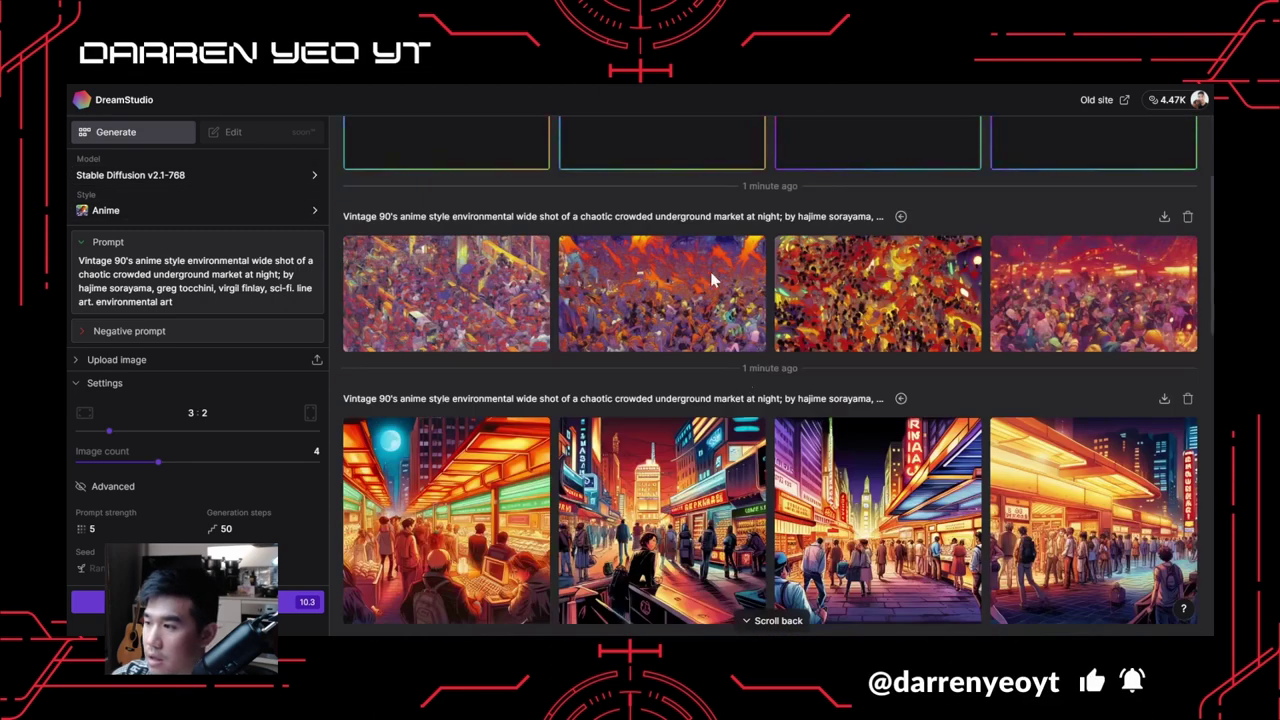
click(885, 317)
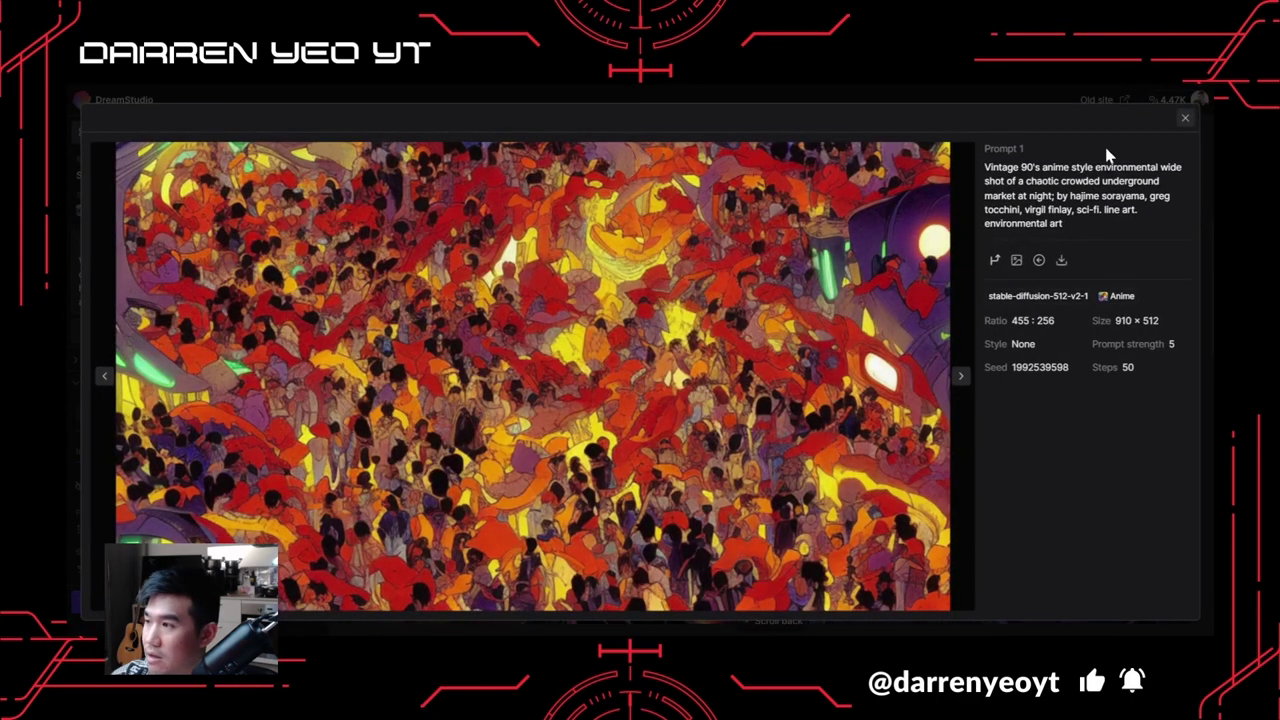
click(1185, 118)
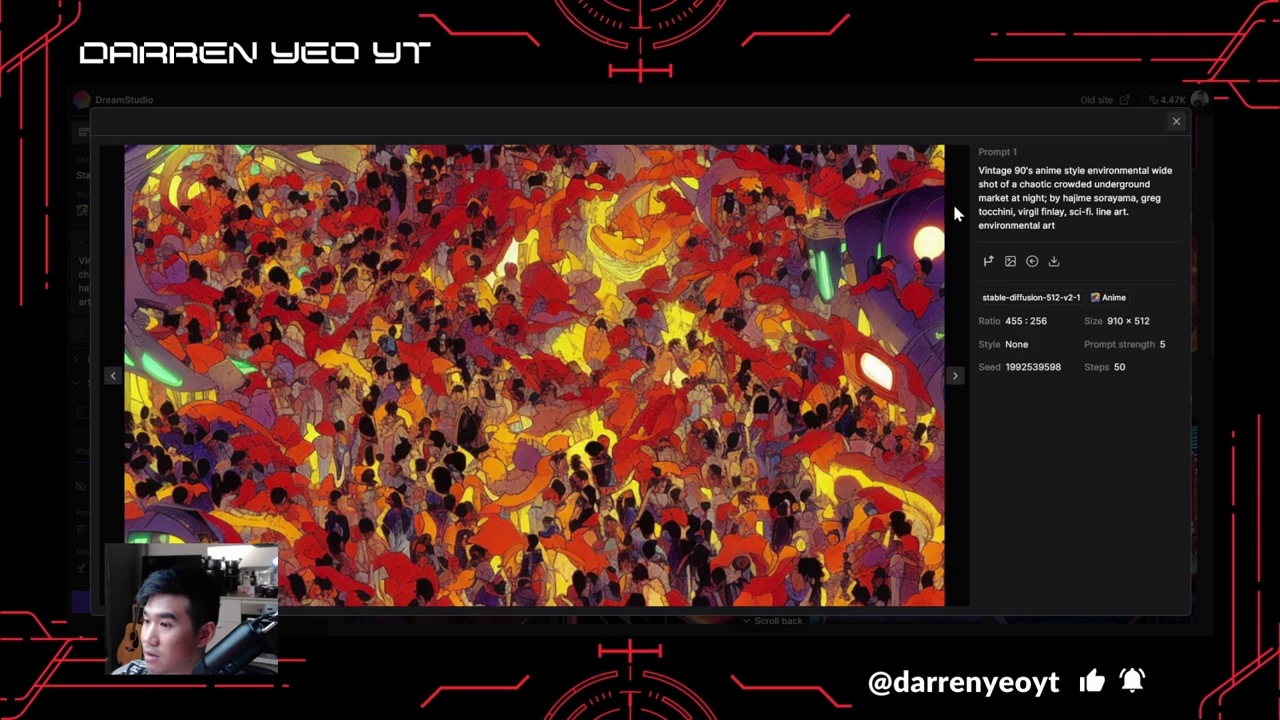
click(1177, 122)
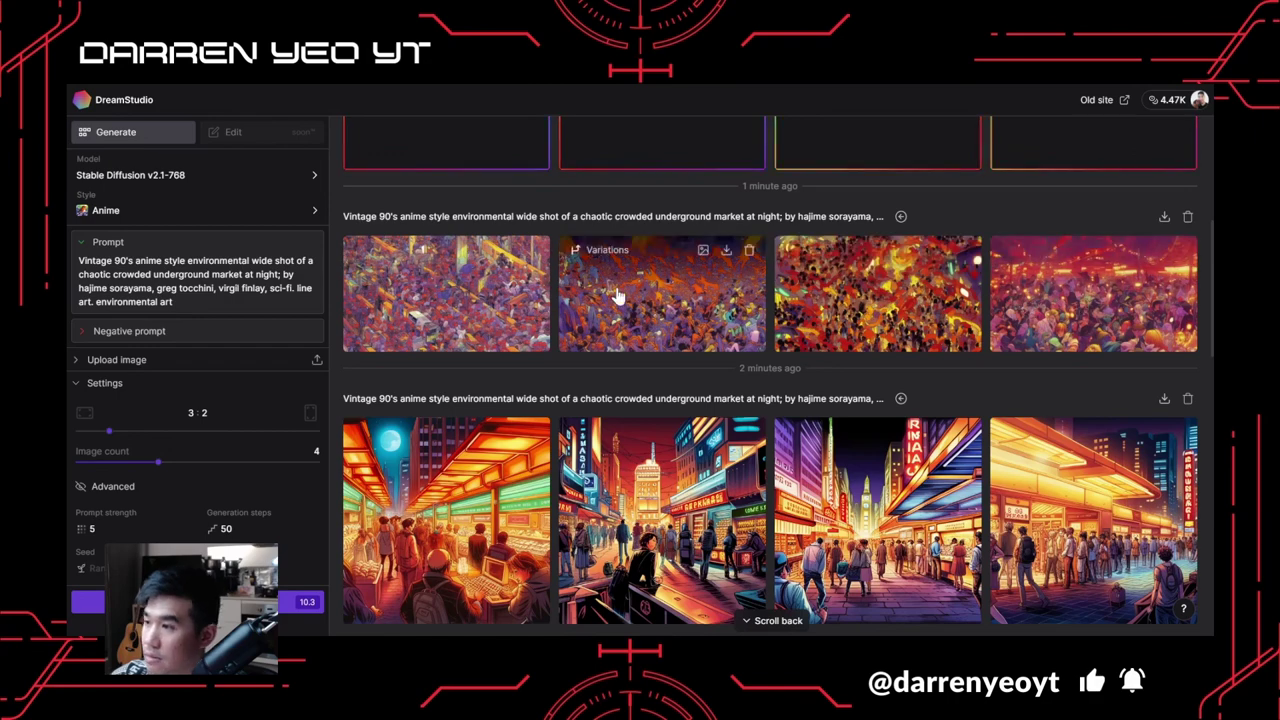
click(1100, 303)
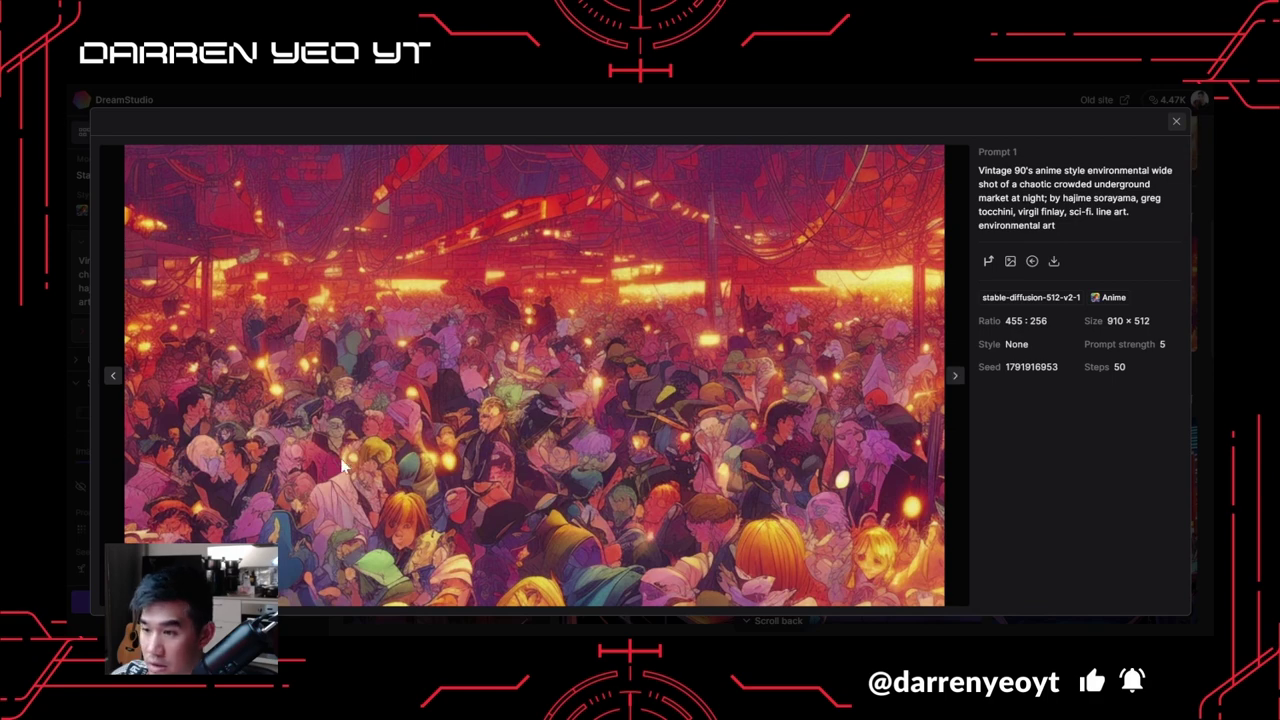
click(1176, 125)
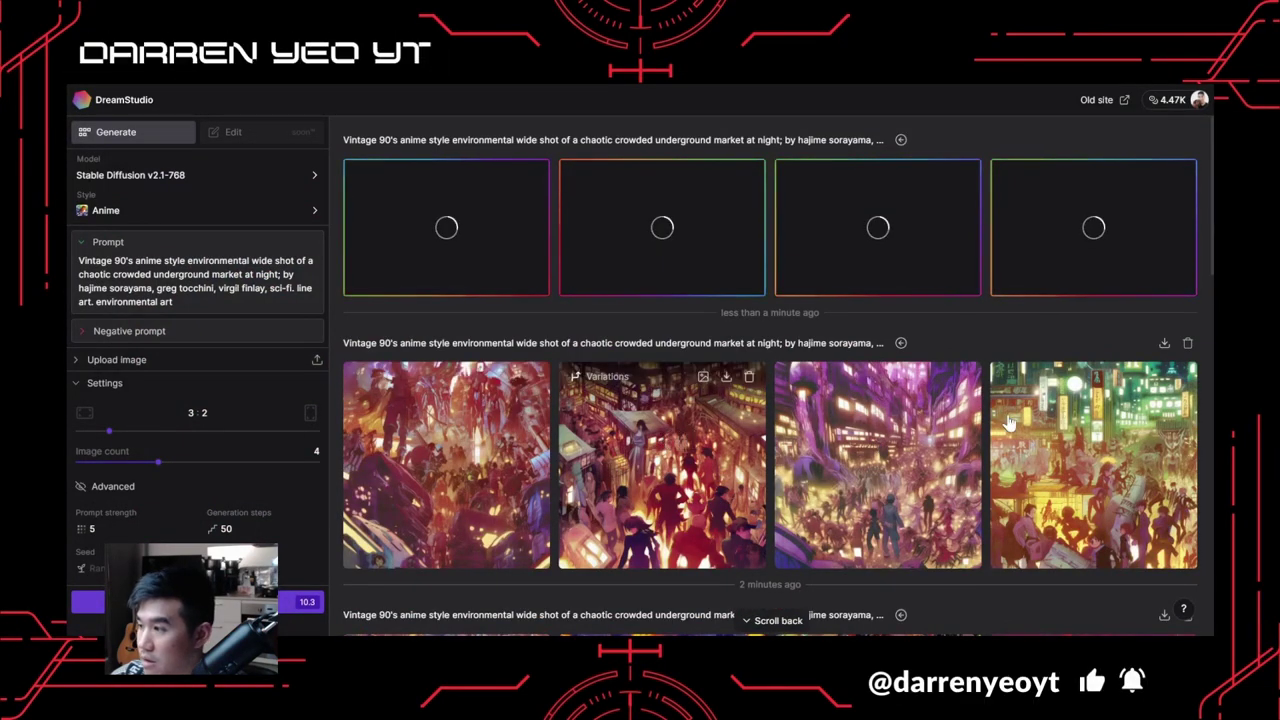
Compare the square Stable Diffusion v2.1-768 market images with the earlier v2.1 and SDXL sets.
scroll(698, 455, down, 7)
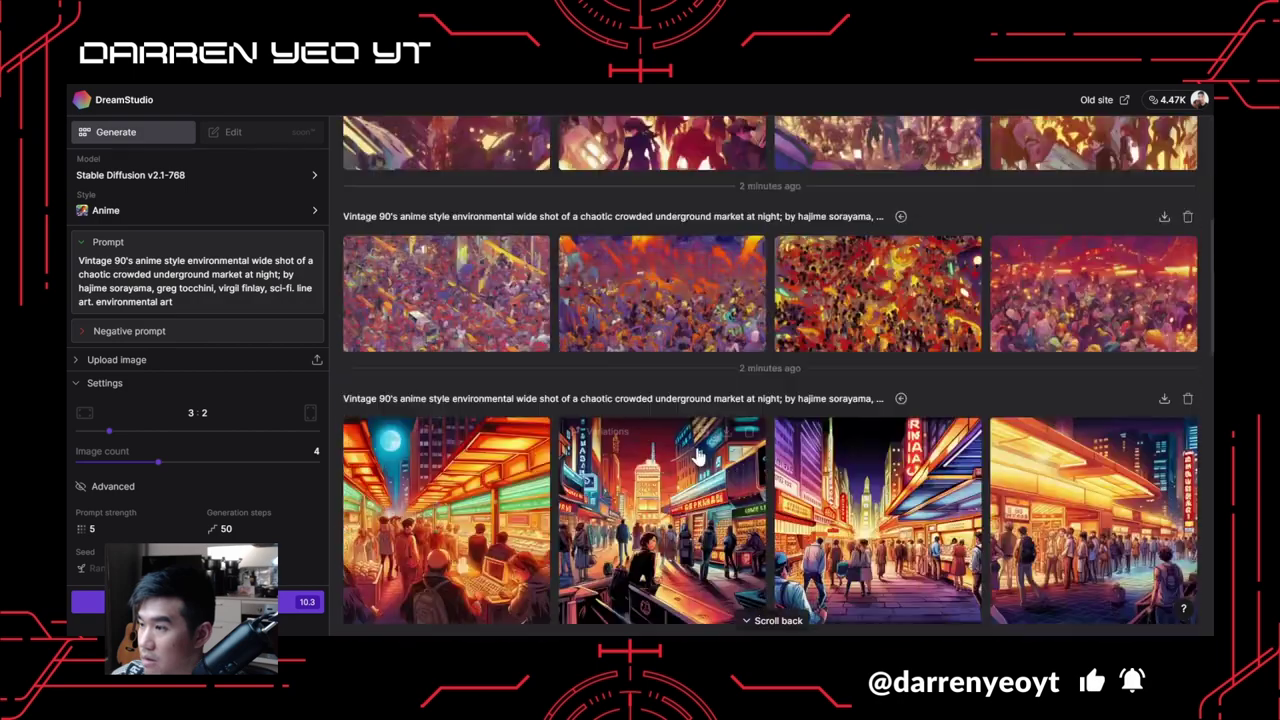
scroll(698, 455, up, 2)
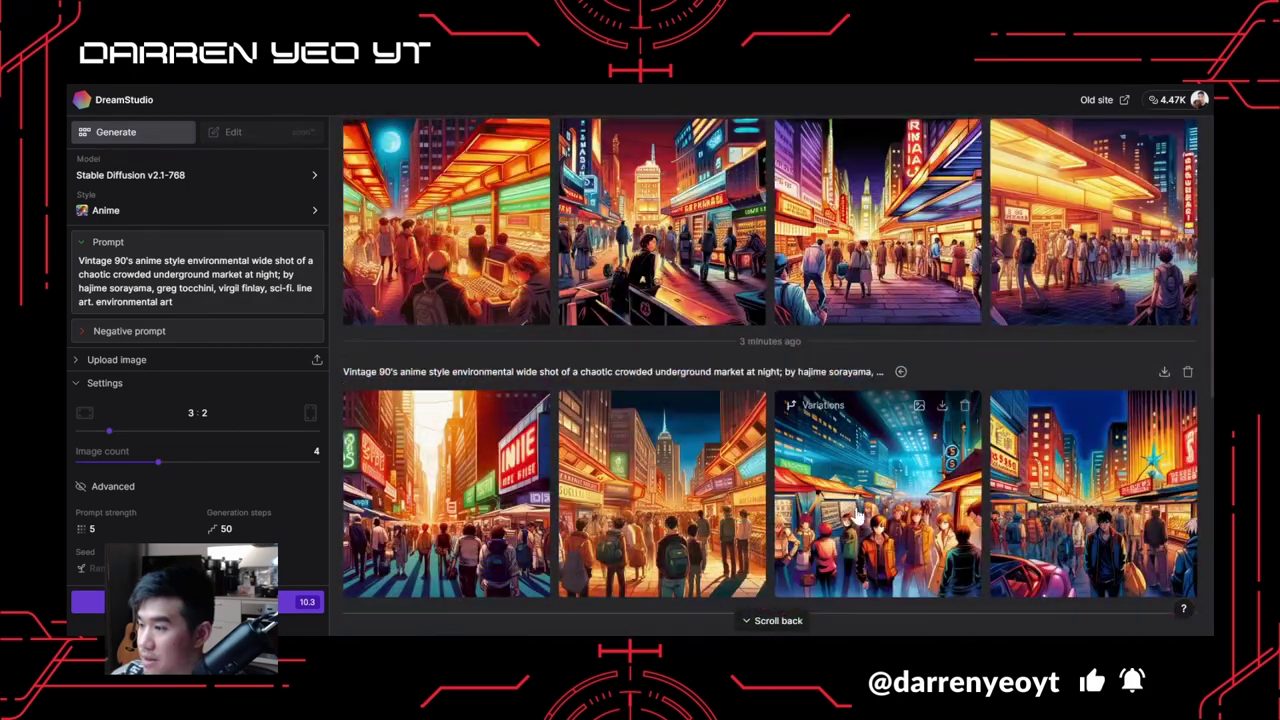
scroll(1035, 480, up, 10)
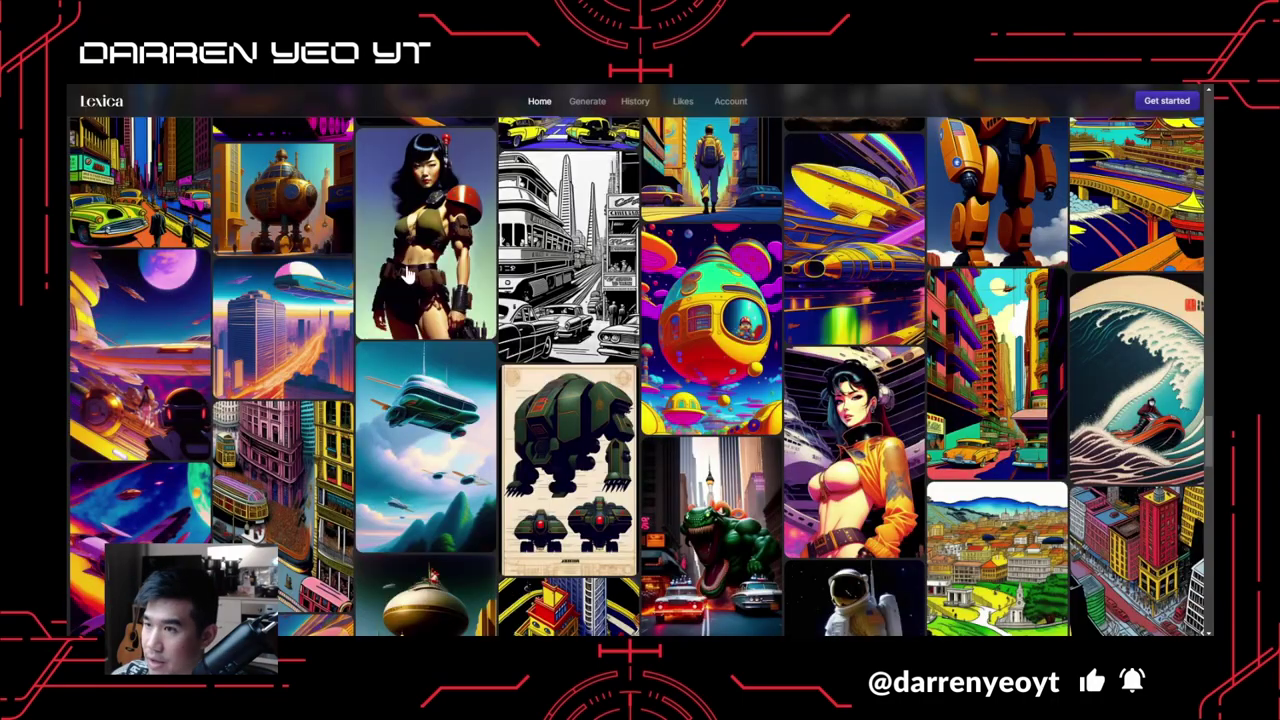
In Lexica, look through the remaining vintage comic results, and search for "blade runner city".
scroll(672, 328, down, 10)
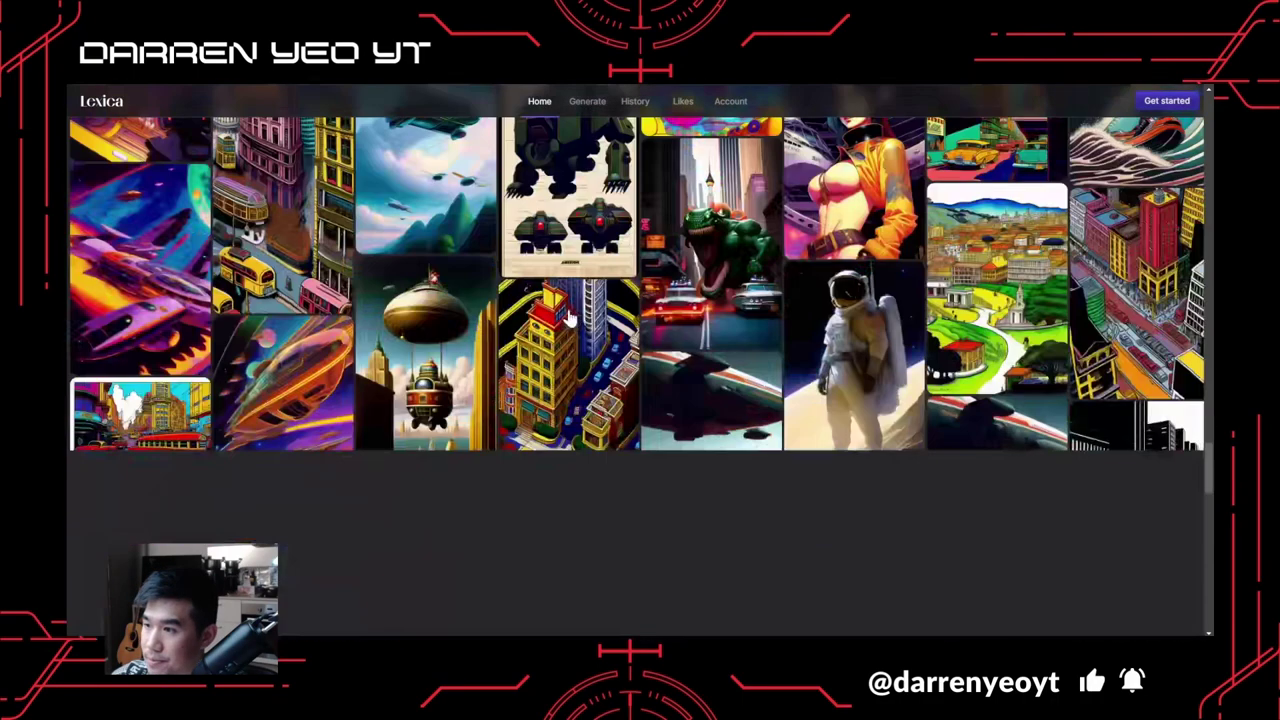
scroll(672, 328, up, 15)
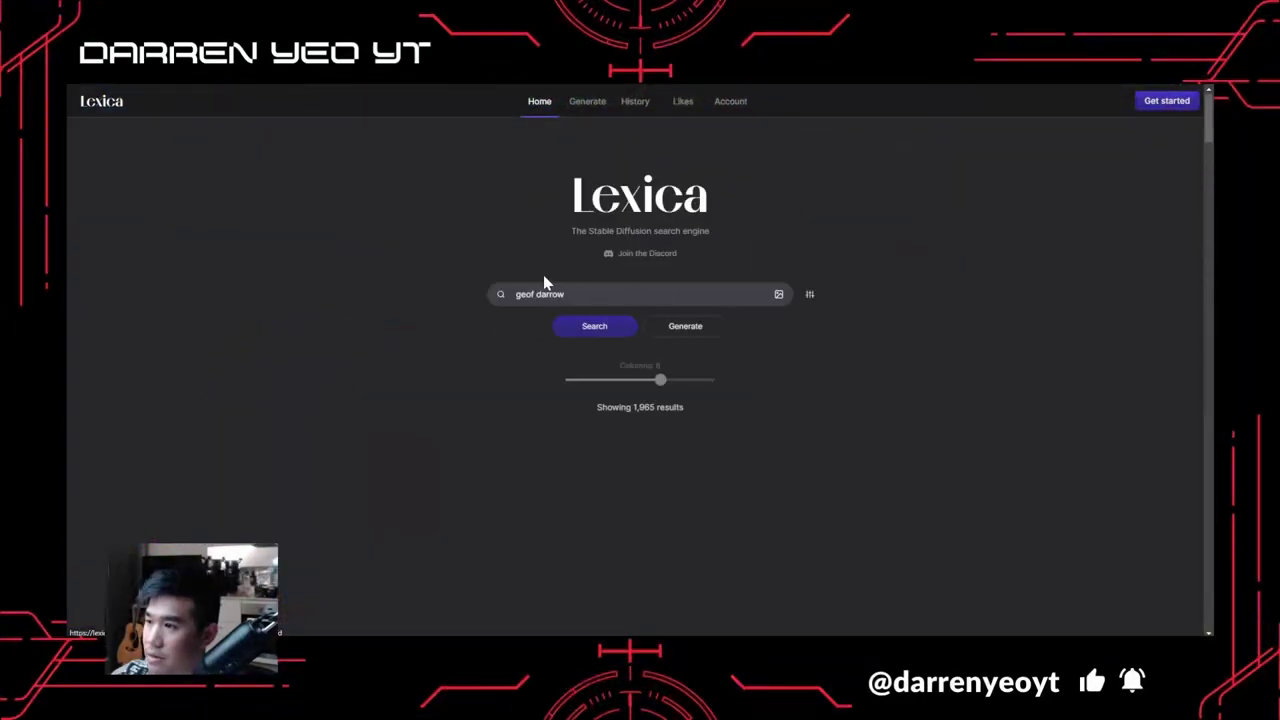
triple_click(557, 295)
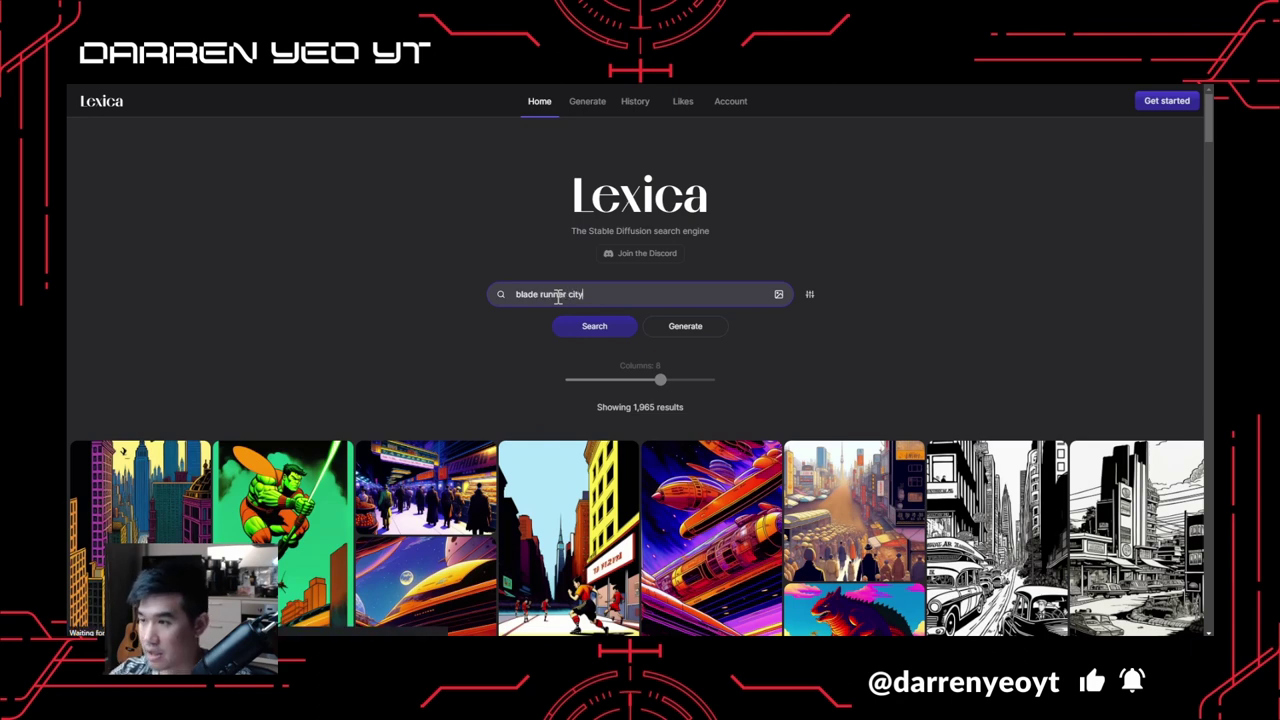
key(Return)
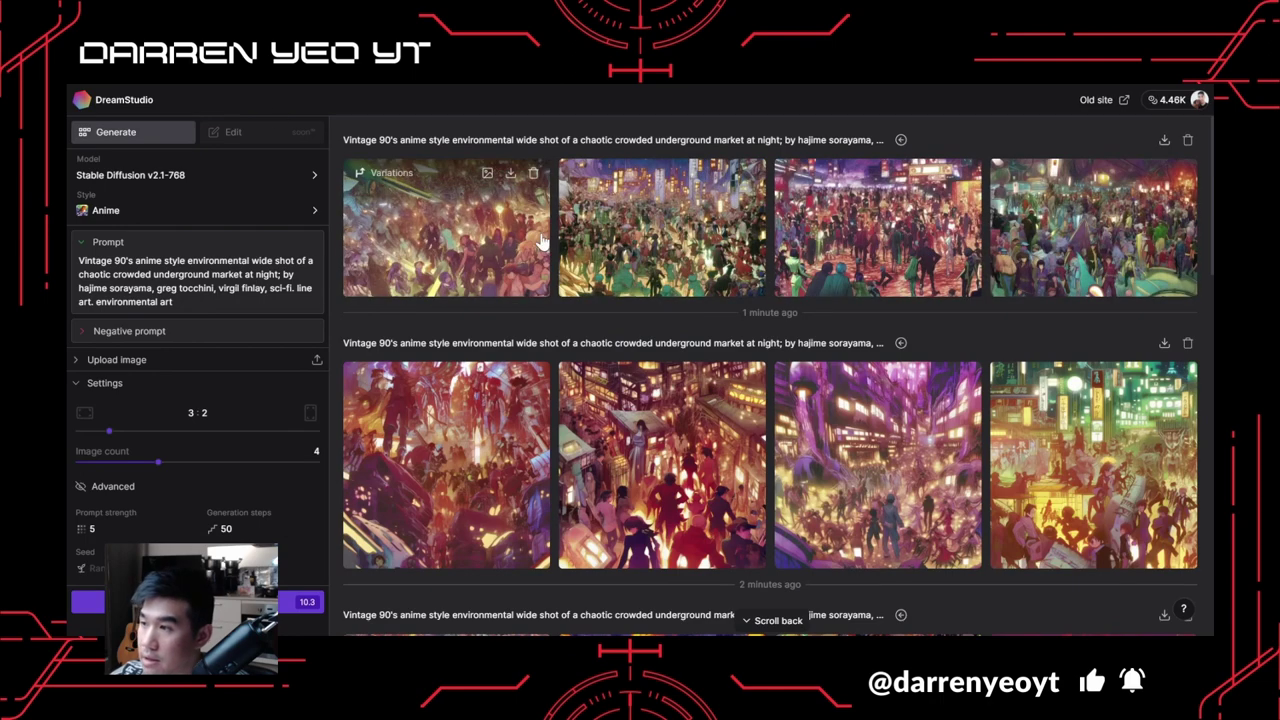
In DreamStudio, view the third 3:2 market image enlarged, close it, and compare the new images with the earlier sets.
click(912, 248)
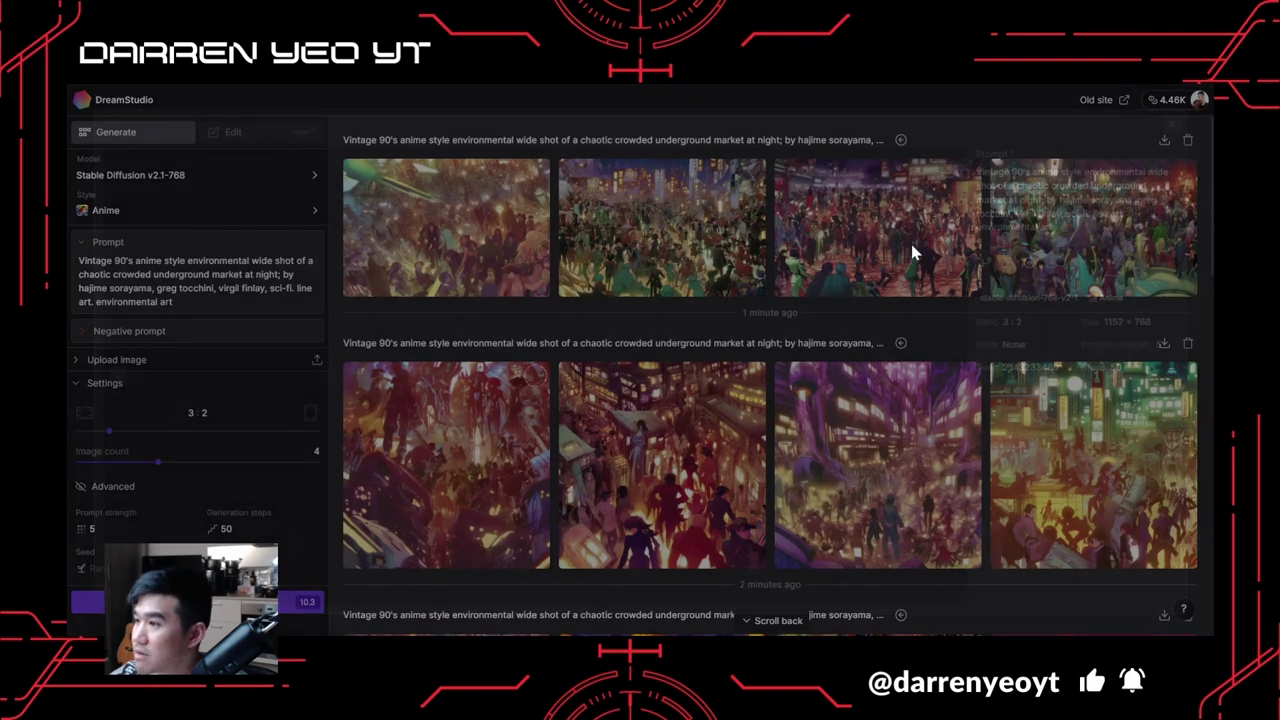
click(1173, 122)
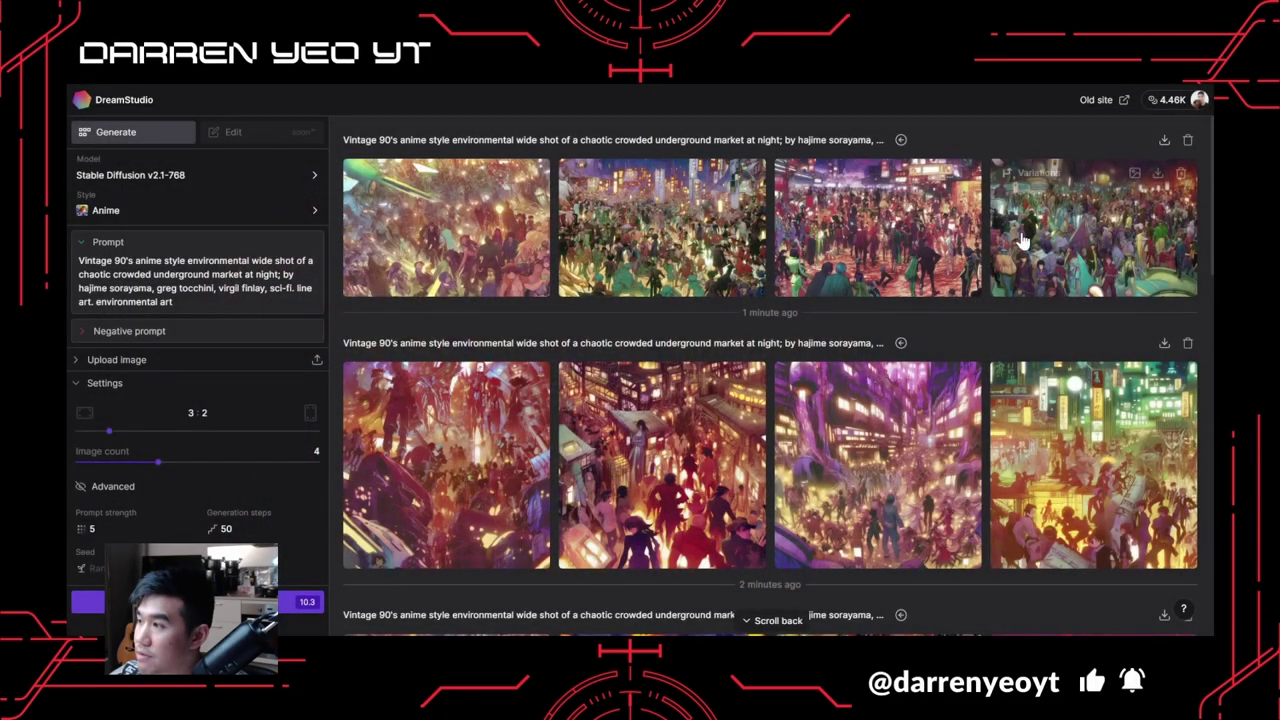
scroll(1022, 240, down, 5)
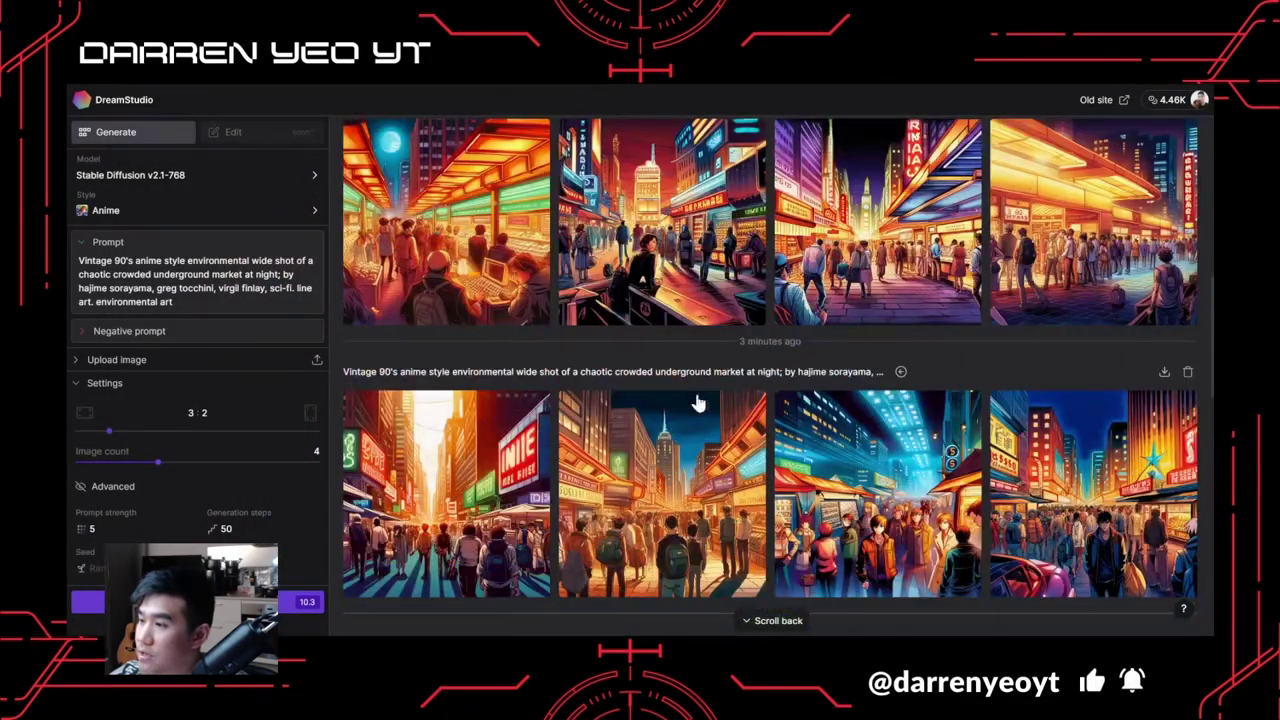
scroll(698, 403, up, 3)
scroll(728, 398, down, 3)
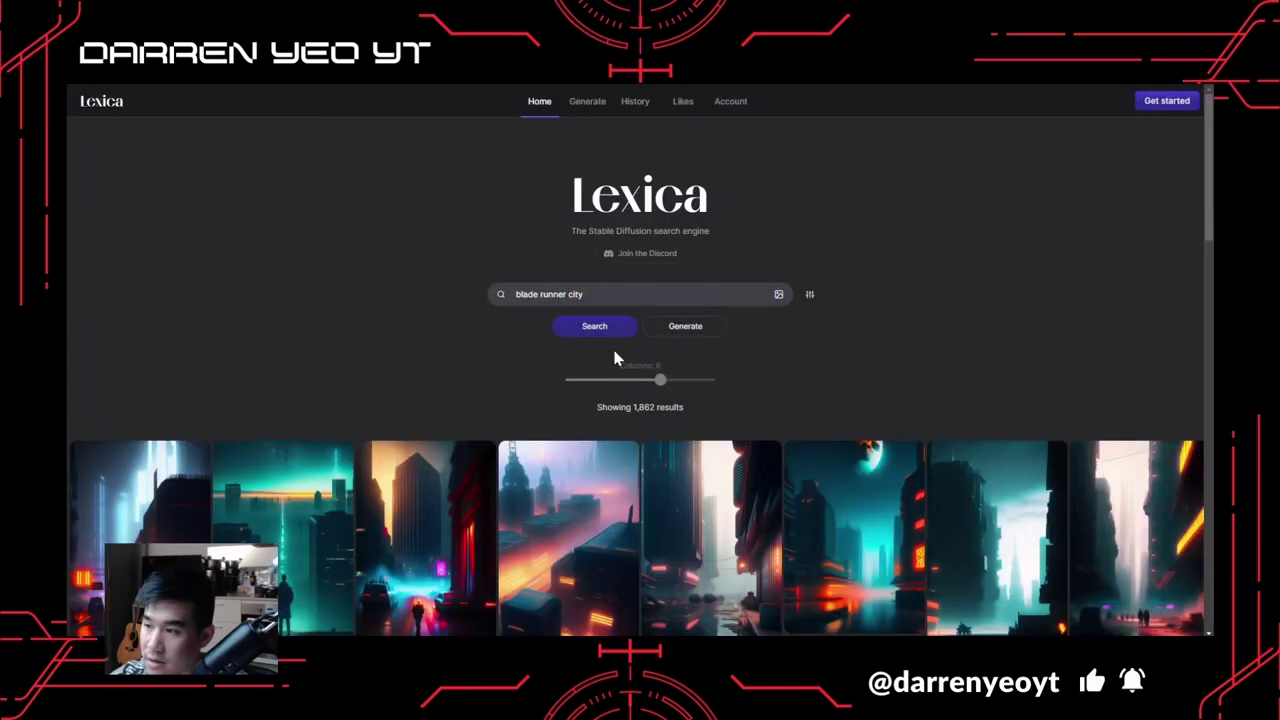
In Lexica, browse the Blade Runner city results and refine the search to "hyper realistic blade runner city".
scroll(617, 366, down, 10)
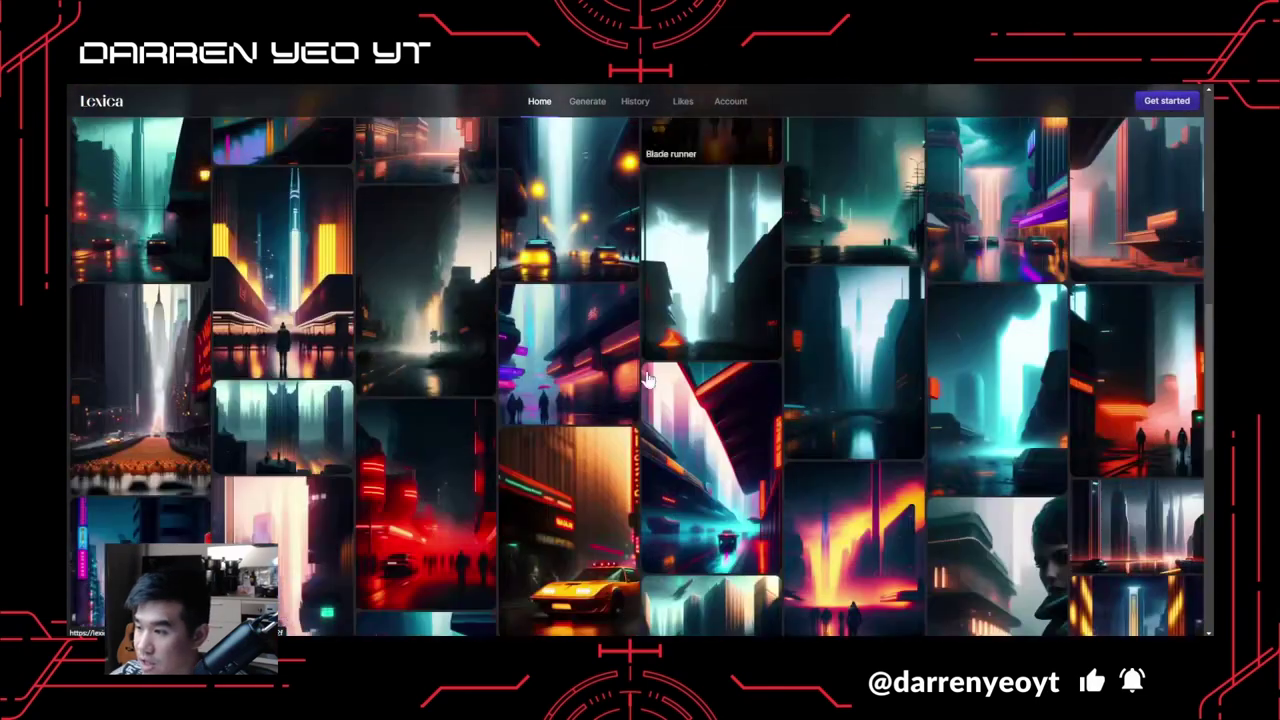
scroll(646, 378, up, 10)
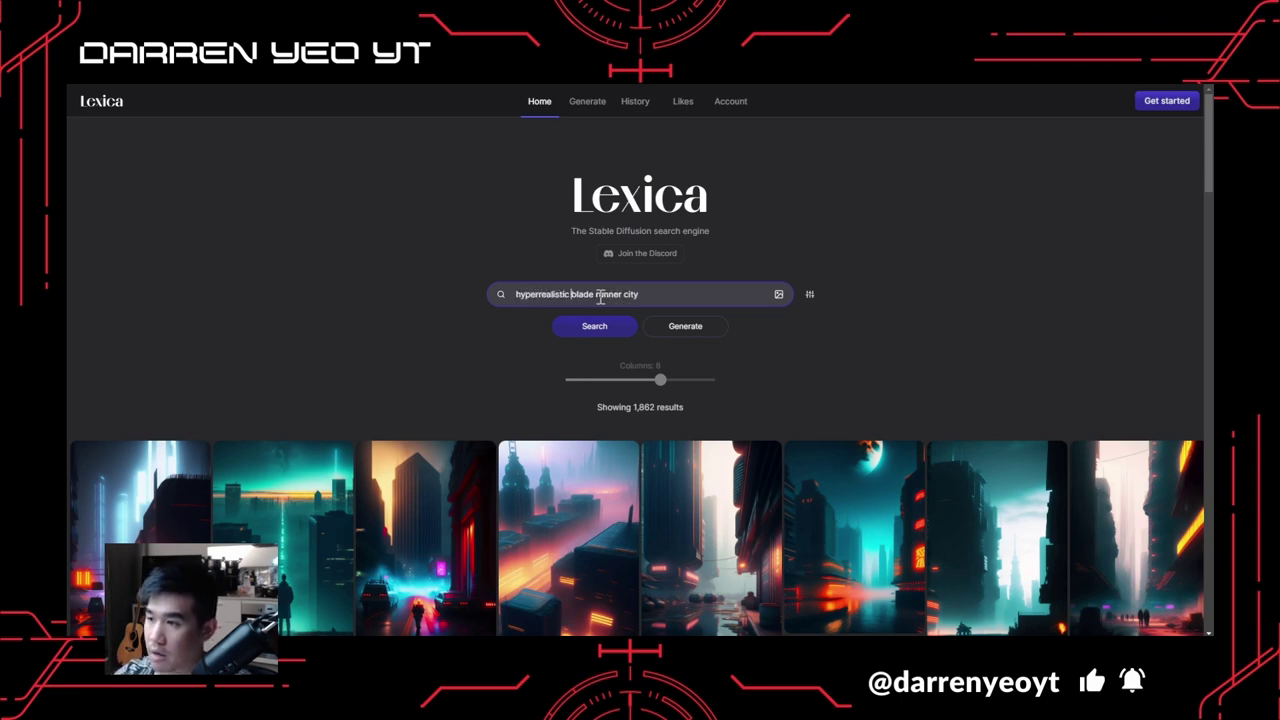
right_click(547, 297)
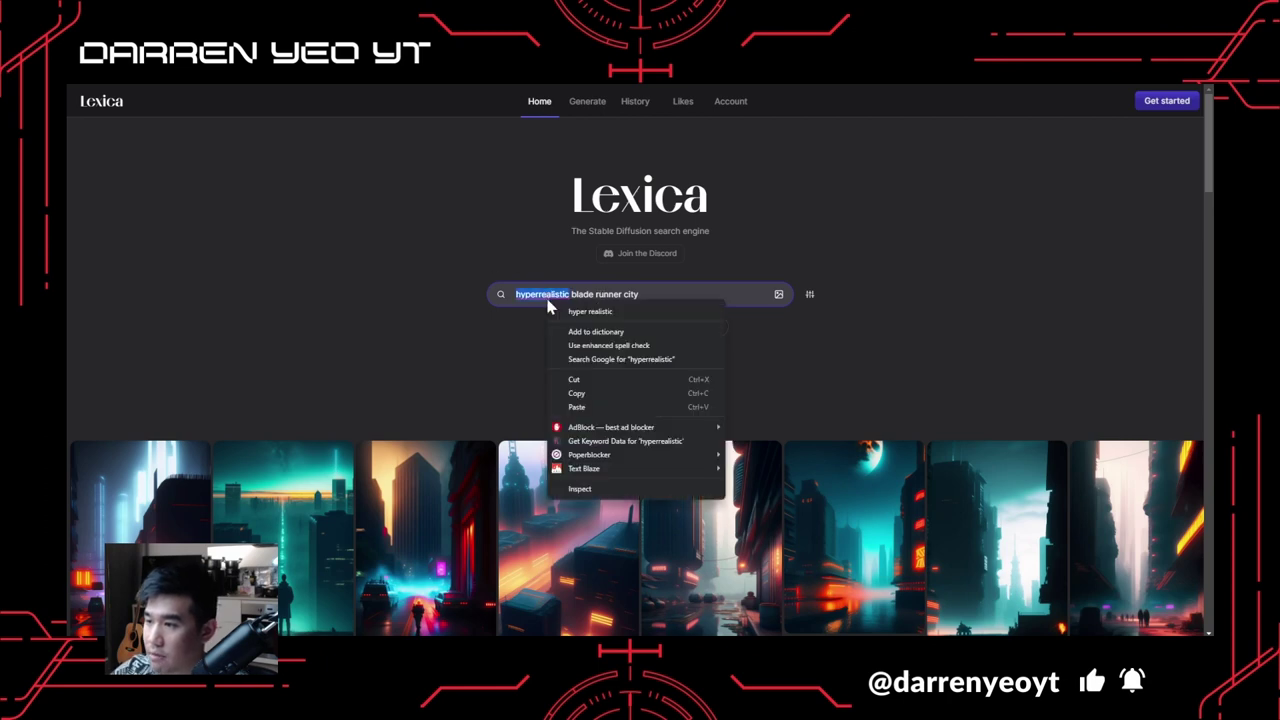
click(557, 308)
click(580, 327)
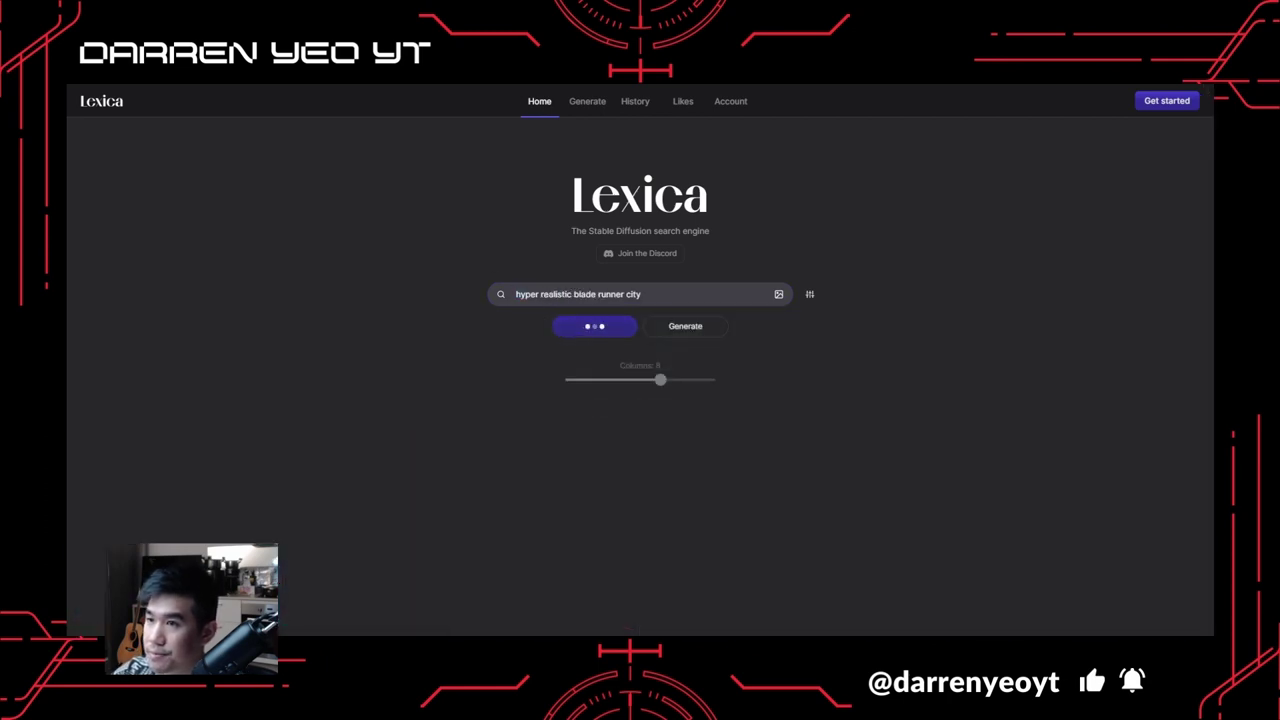
Look through the hyper realistic results and search again with "2049" added after "blade runner" in the query.
scroll(643, 310, down, 8)
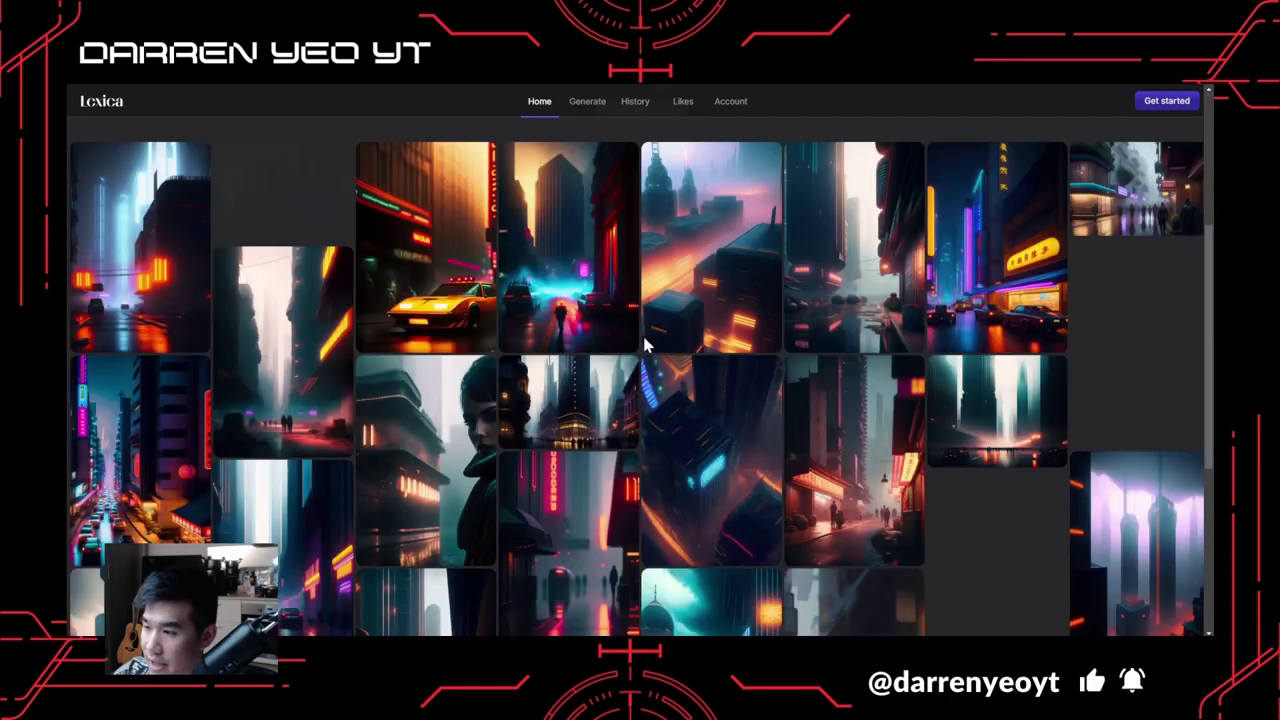
scroll(641, 343, up, 8)
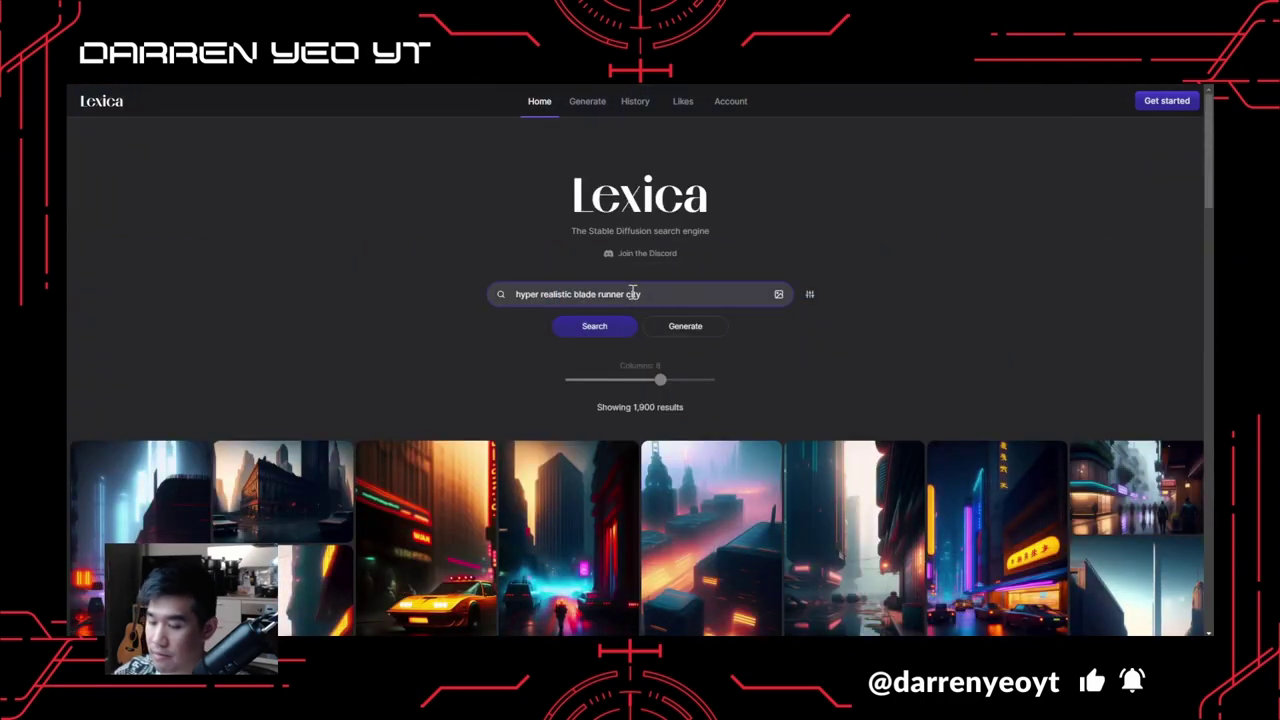
click(630, 294)
text((()
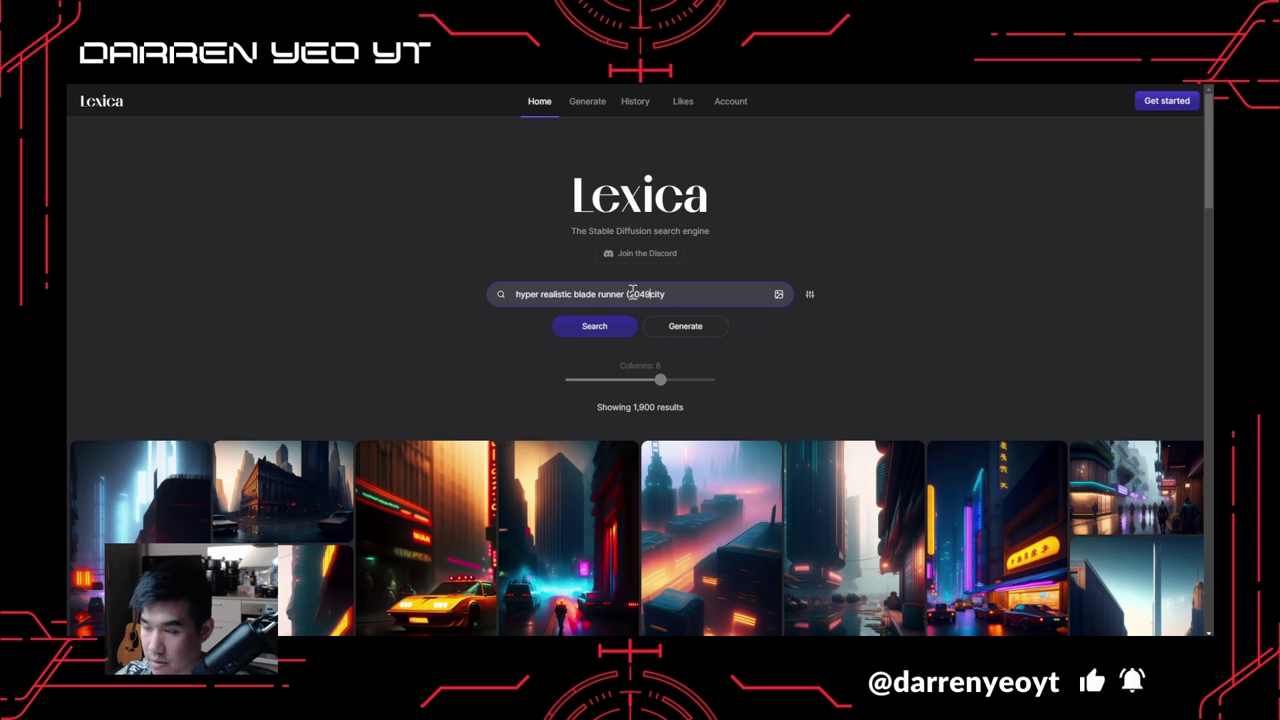
click(590, 336)
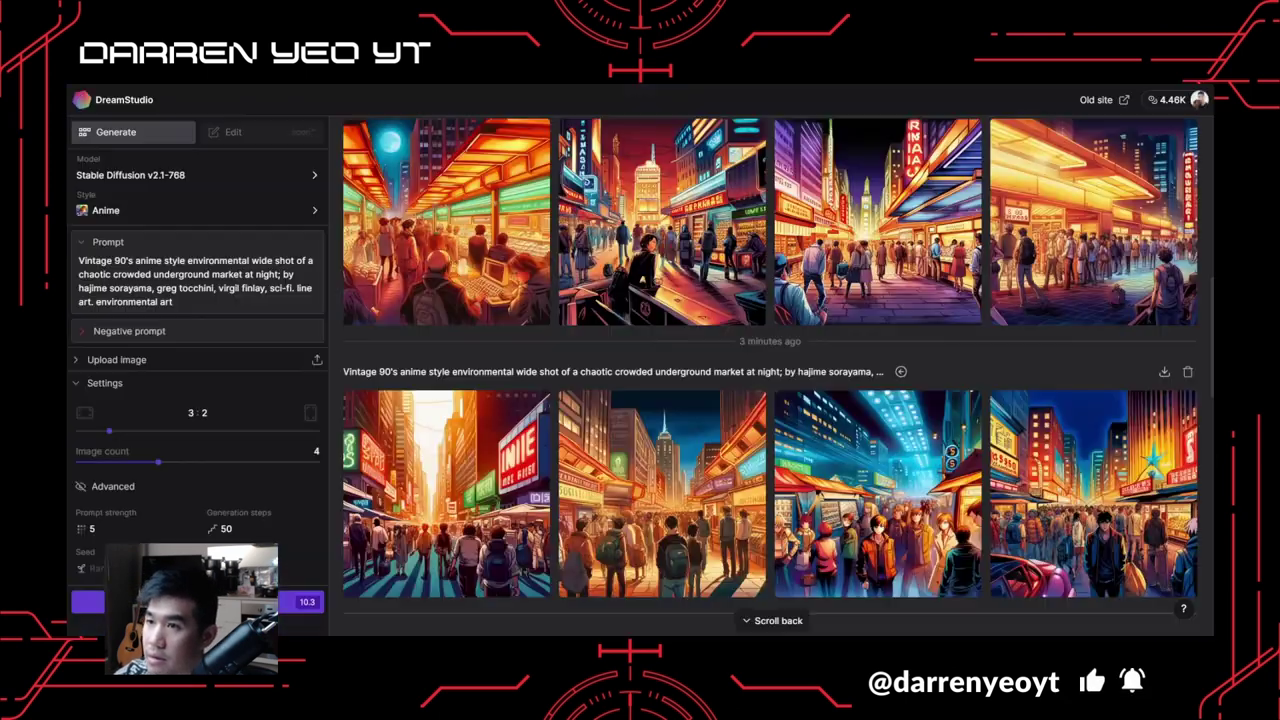
In Lexica, look through the hyper realistic Blade Runner 2049 city results, open the red neon street image, and select its full prompt text.
scroll(615, 334, down, 15)
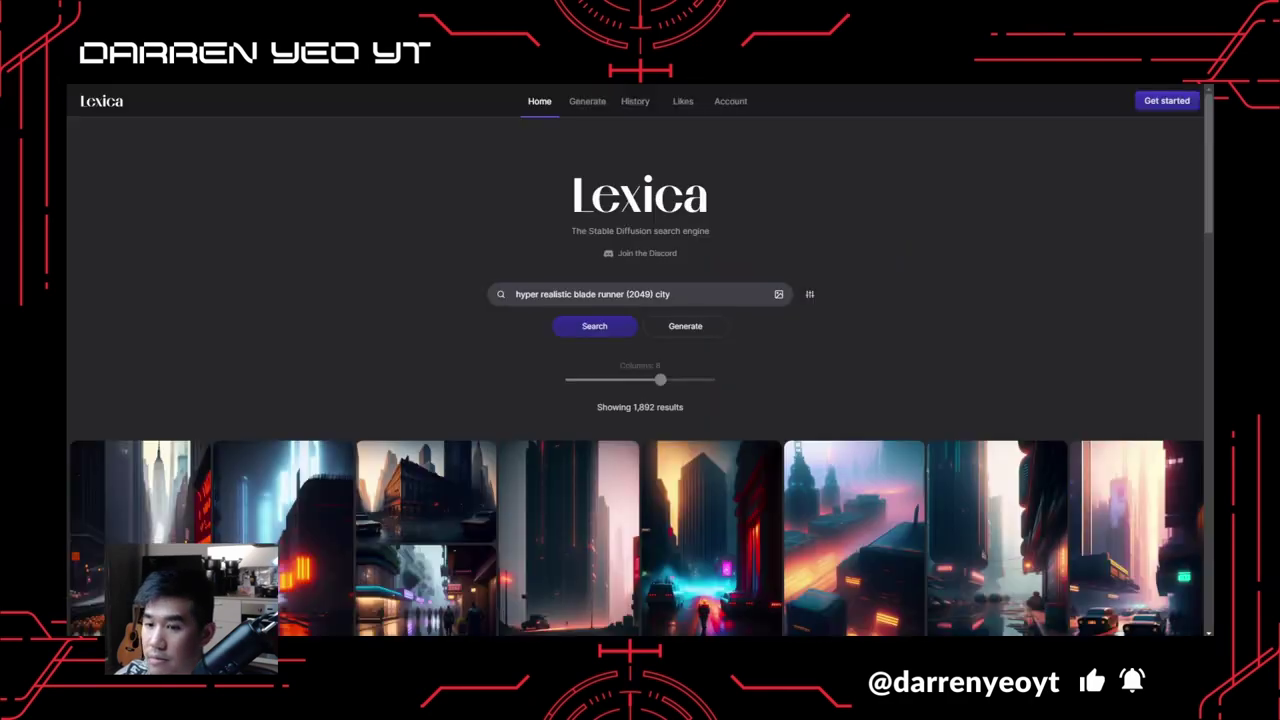
scroll(363, 335, down, 2)
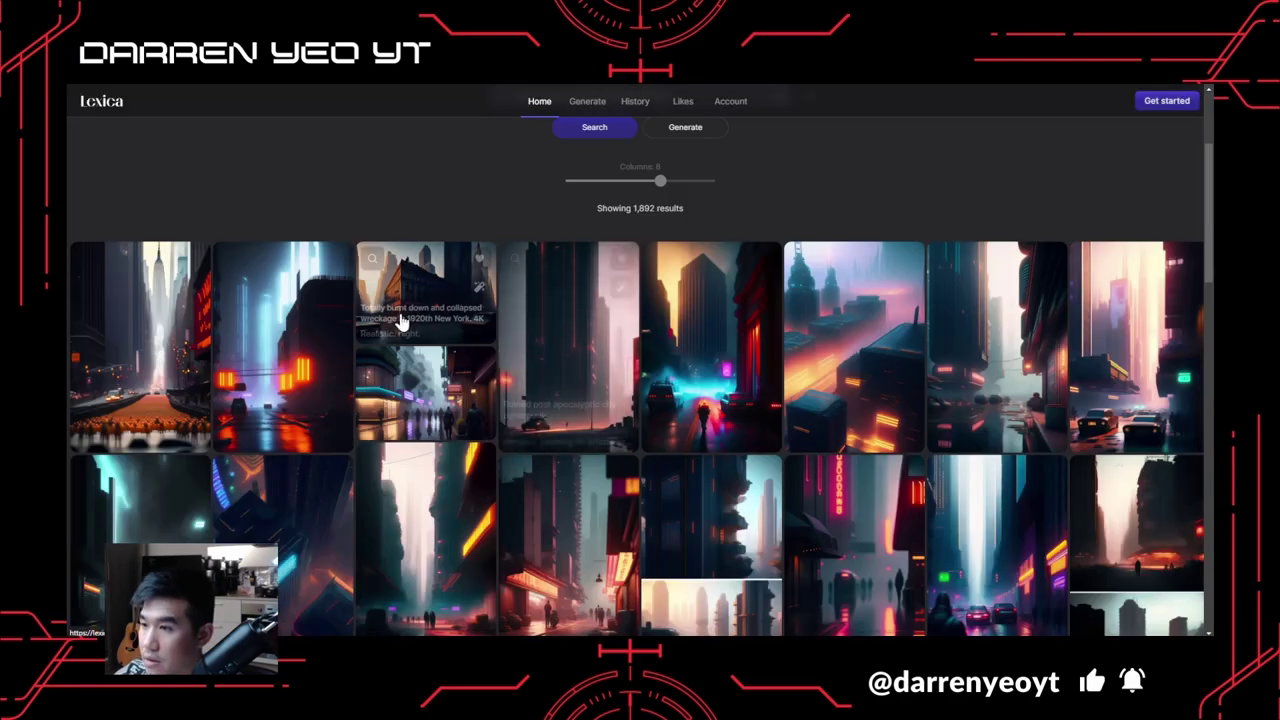
scroll(211, 342, down, 15)
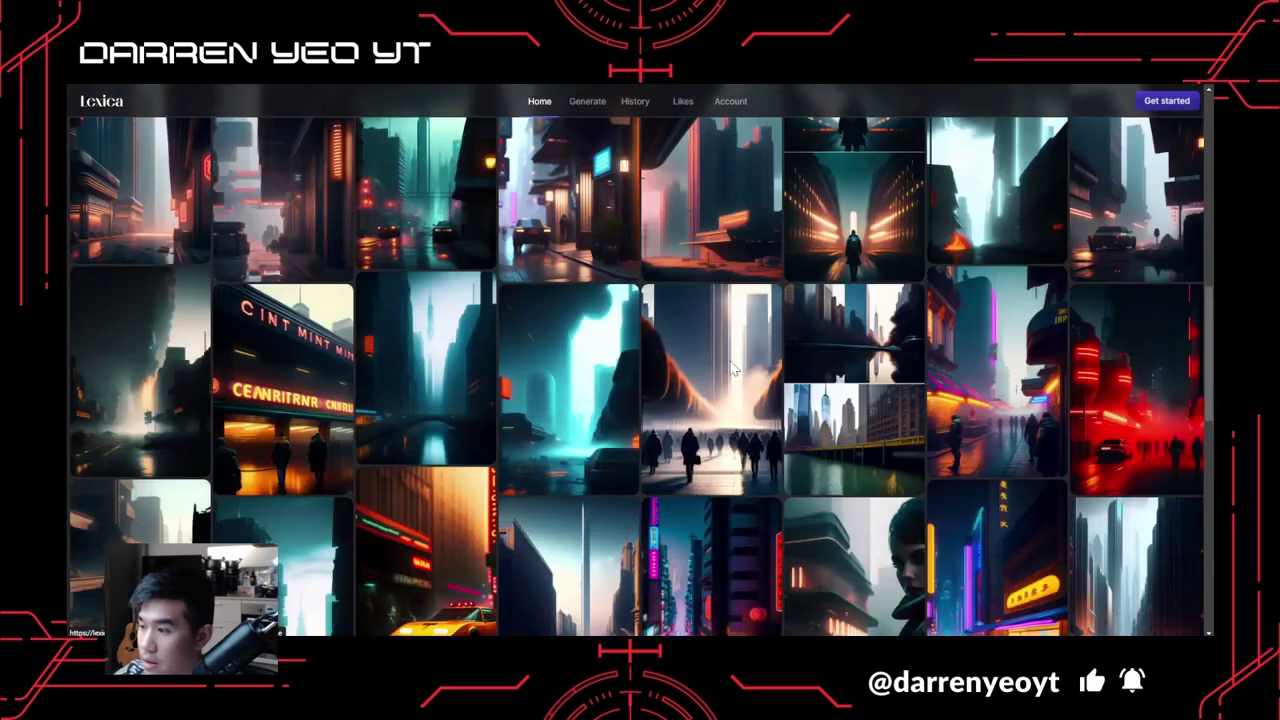
scroll(740, 440, down, 2)
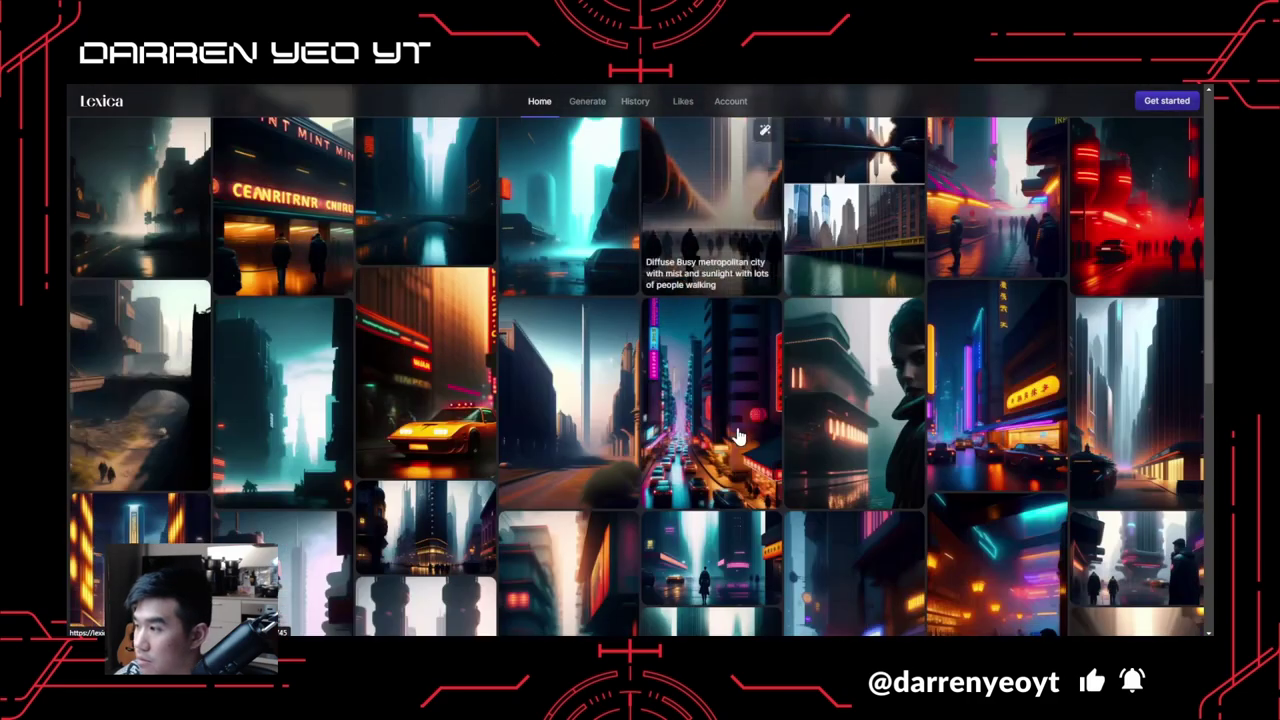
click(1103, 228)
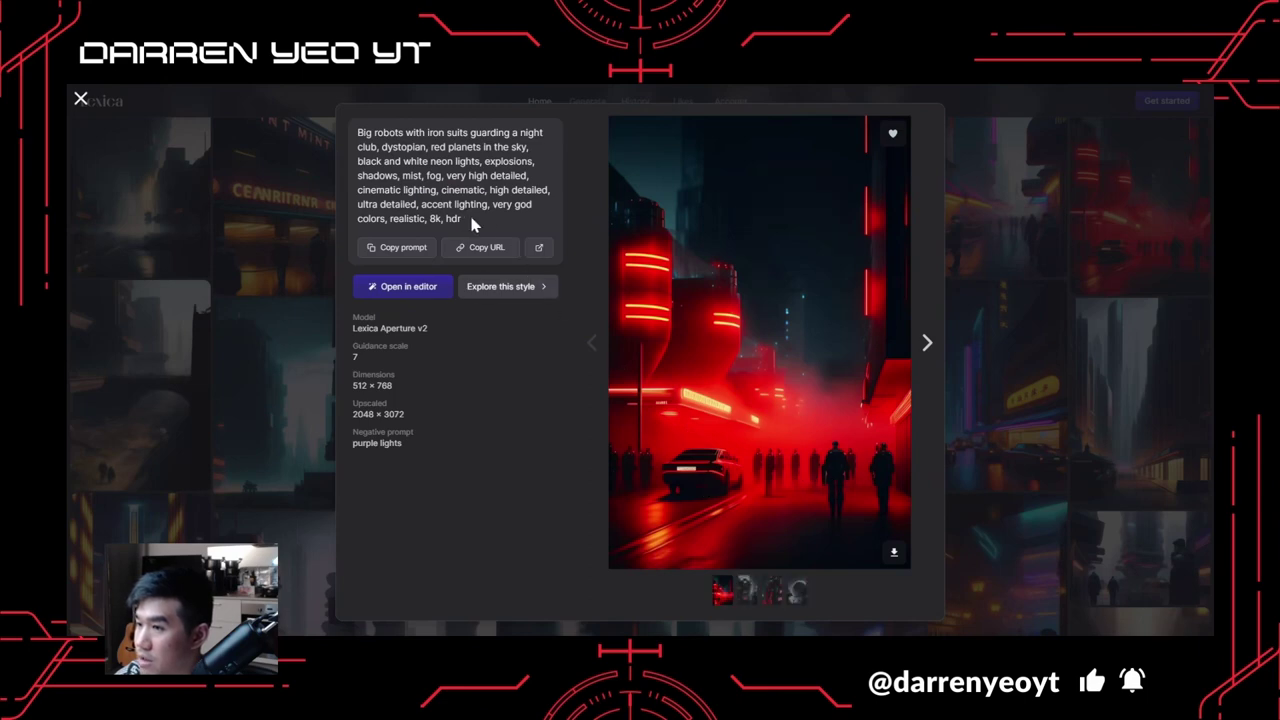
drag(473, 224, 352, 143)
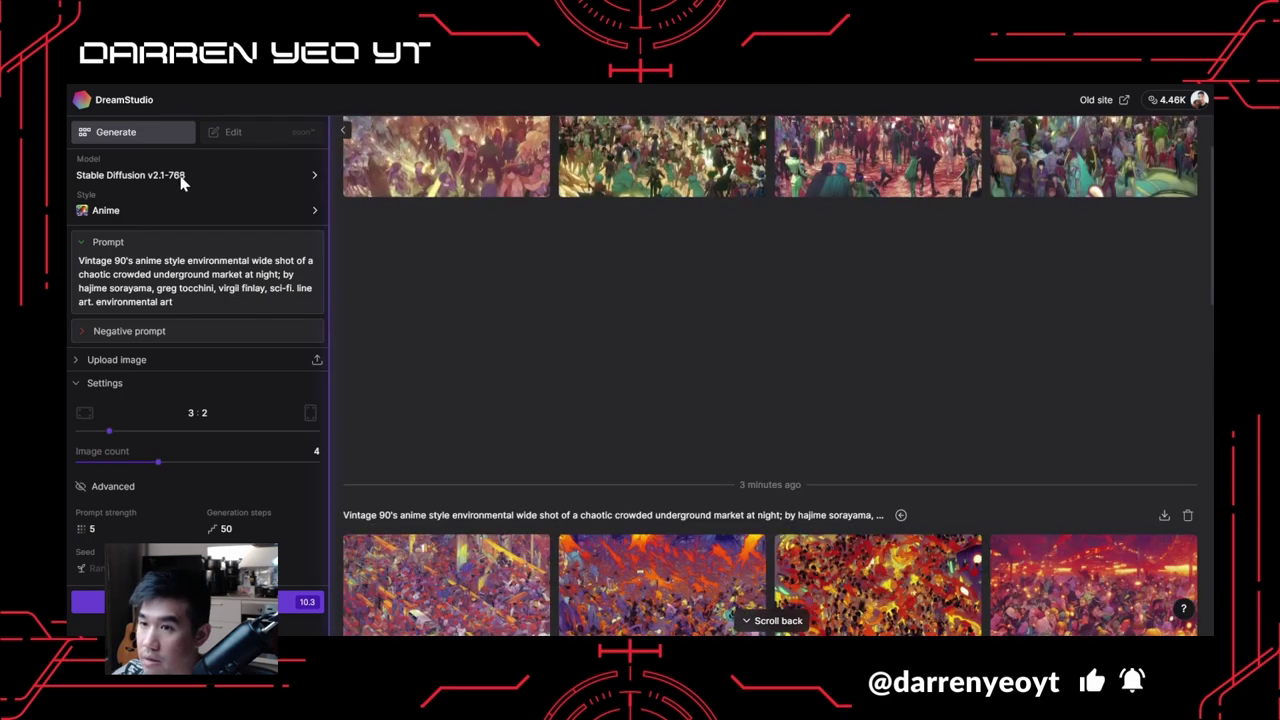
In DreamStudio, change the model to SDXL Beta and keep Anime as the style.
click(188, 175)
click(398, 248)
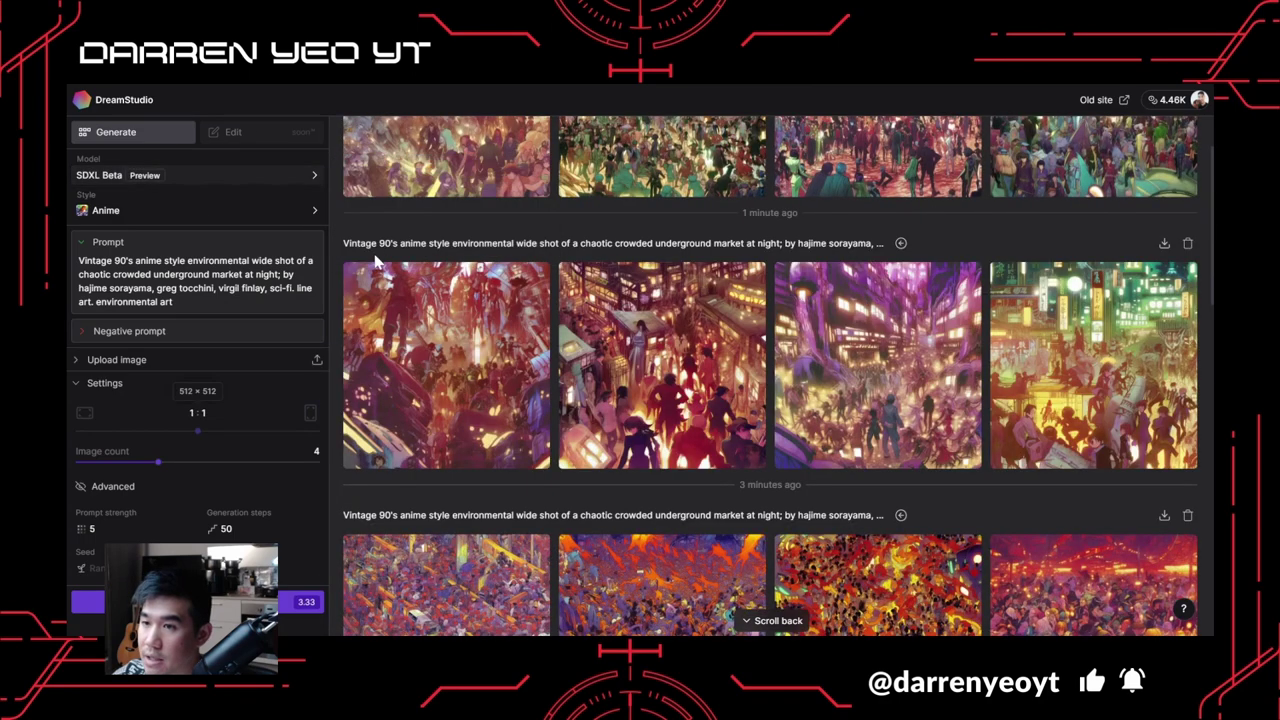
click(160, 212)
click(196, 226)
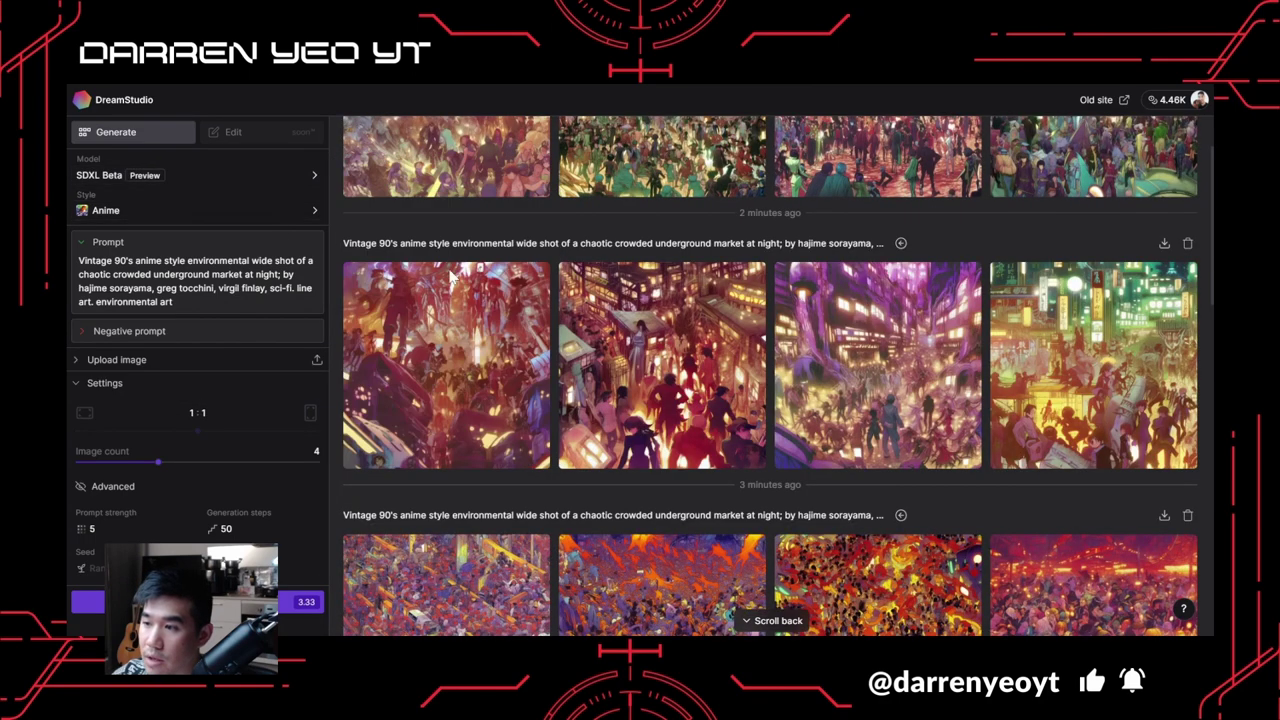
View individual market images enlarged, including the second graphic novel market image, and close each preview.
click(662, 365)
click(1176, 122)
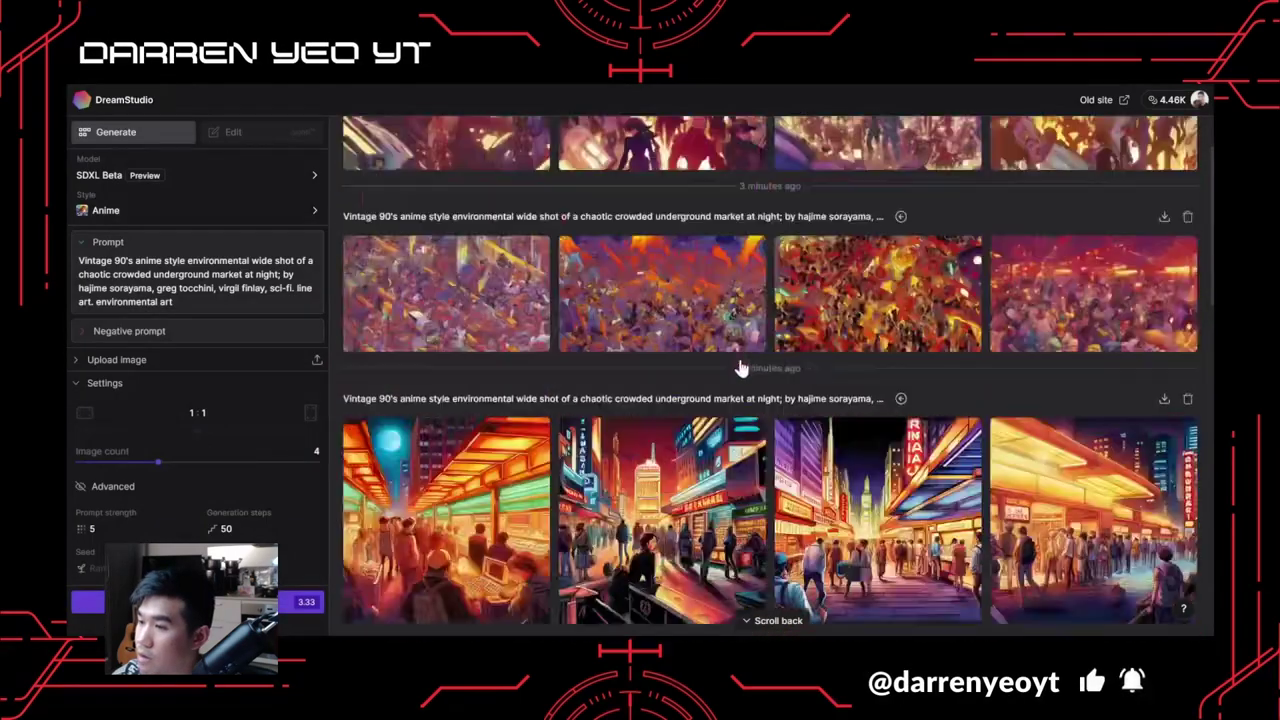
scroll(672, 290, down, 5)
scroll(672, 290, up, 5)
click(662, 320)
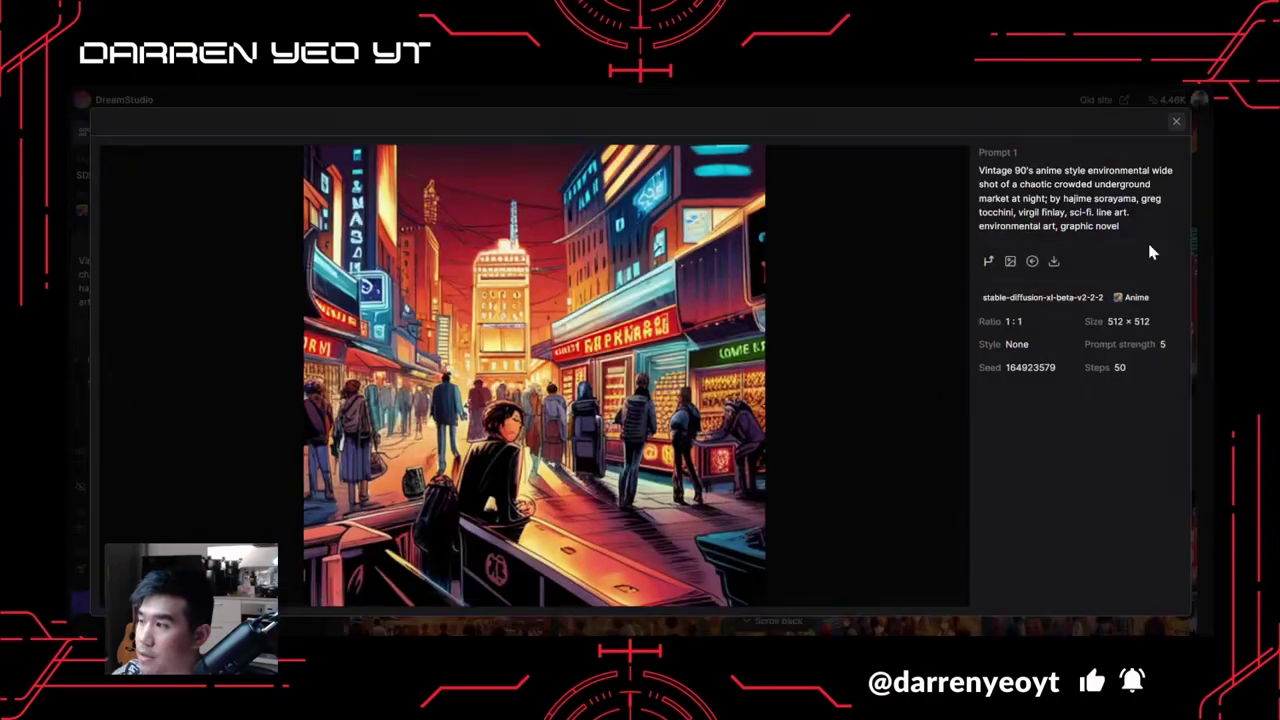
click(1176, 124)
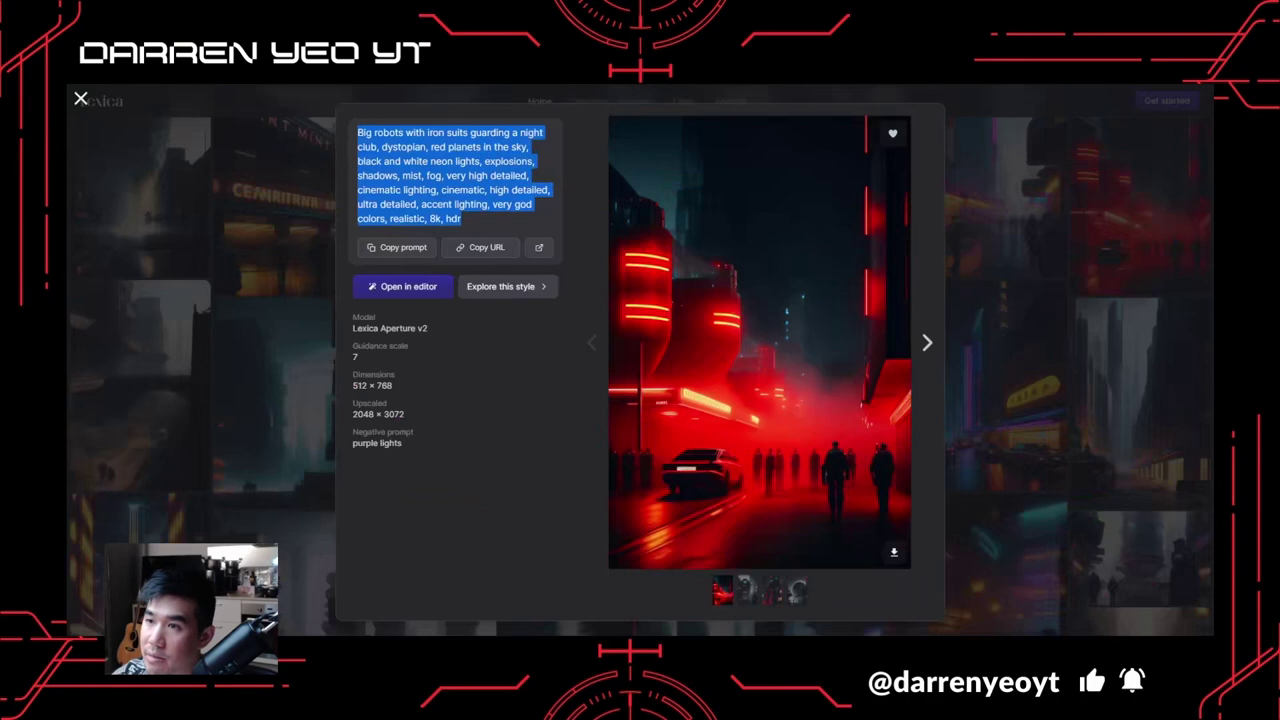
In Lexica, close the red neon street image and look over the first rows of the Blade Runner 2049 results again.
click(1027, 317)
scroll(811, 308, up, 5)
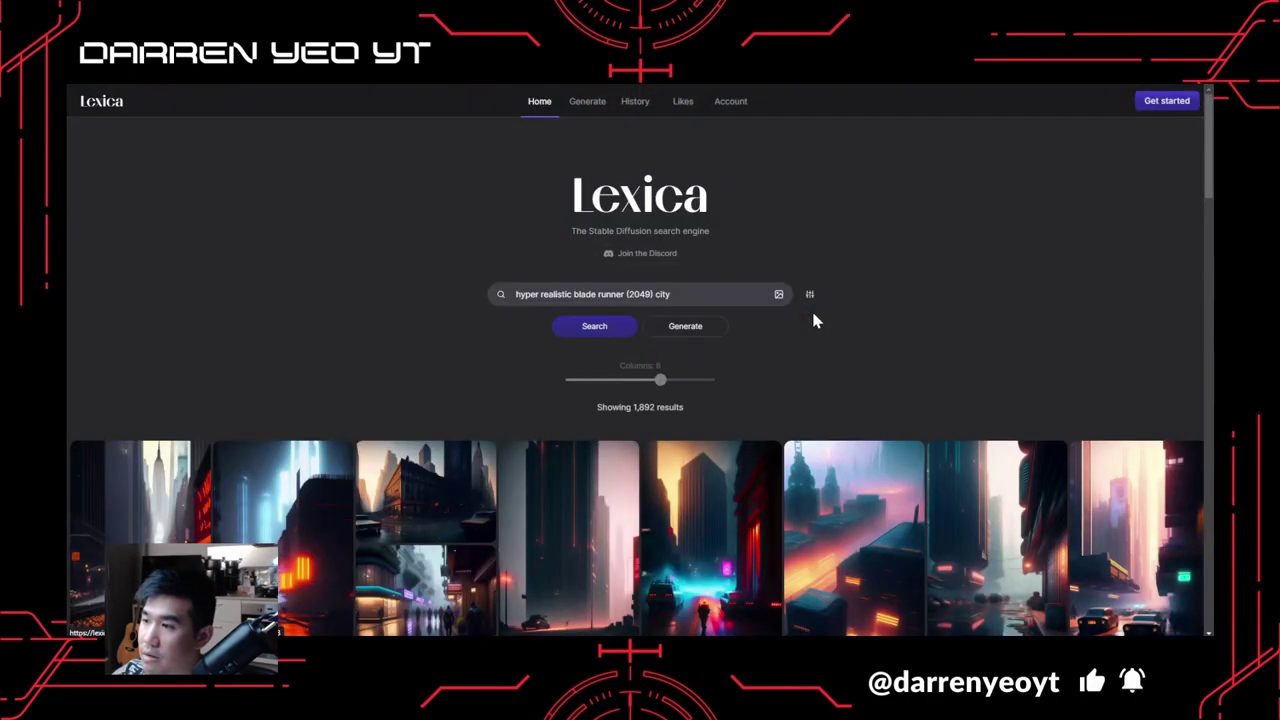
scroll(811, 308, down, 5)
scroll(503, 314, up, 2)
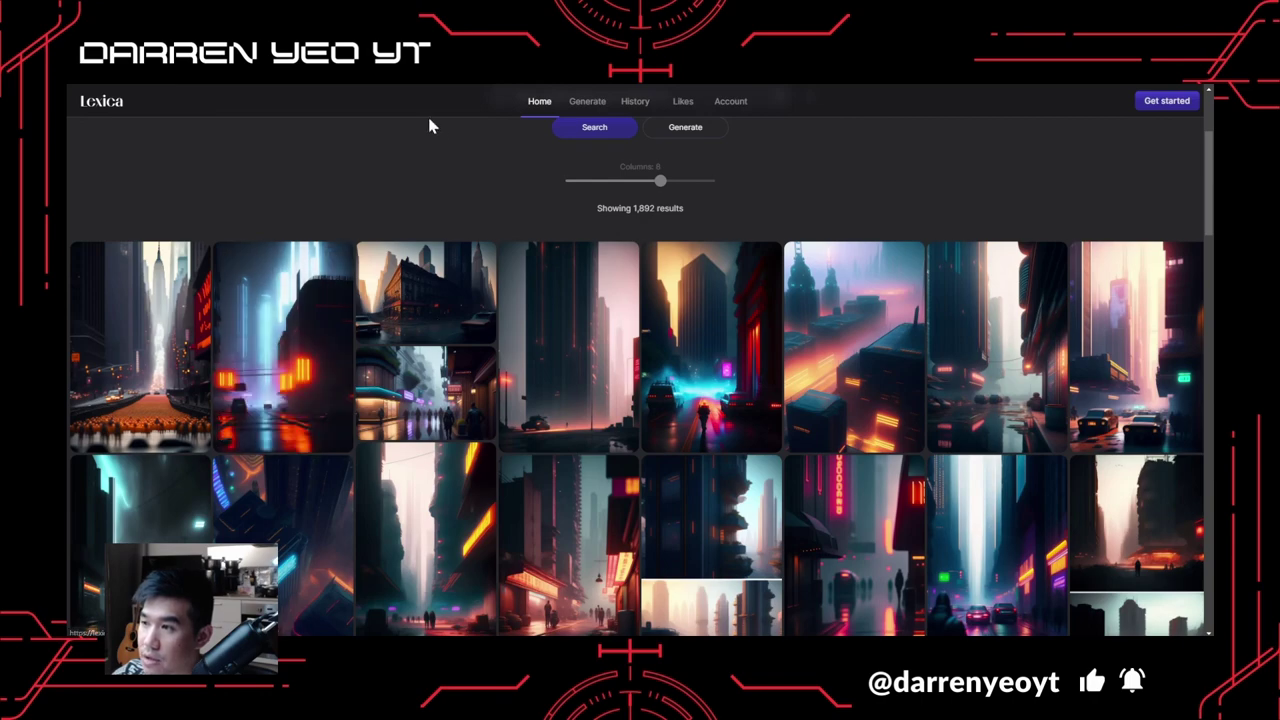
scroll(541, 176, up, 2)
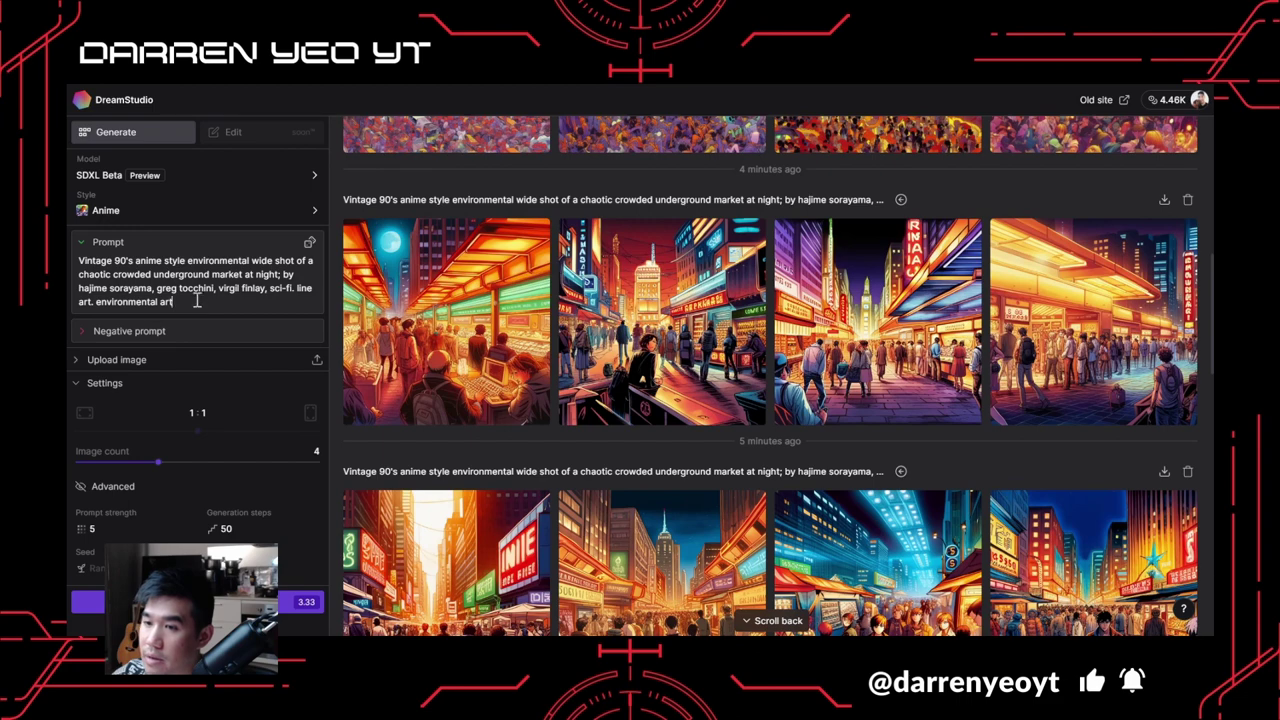
In DreamStudio, remove the Anime style preset and generate four 1:1 market images with SDXL Beta.
click(213, 212)
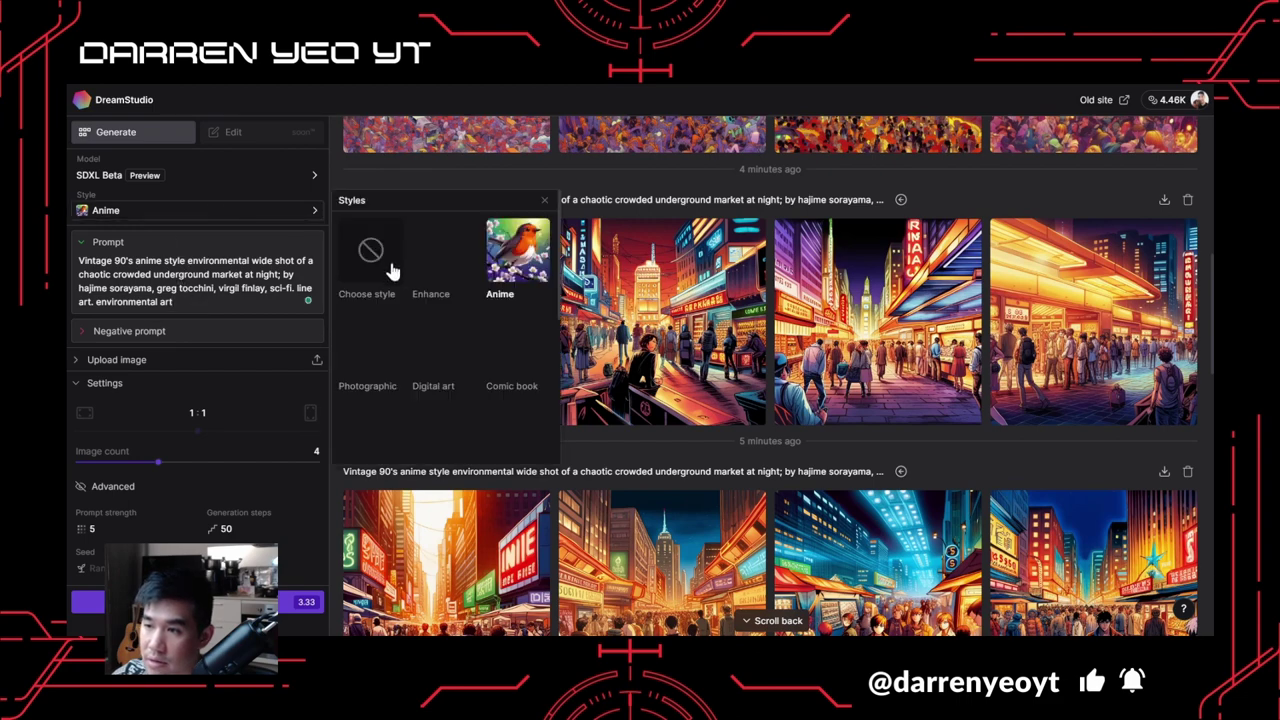
click(378, 258)
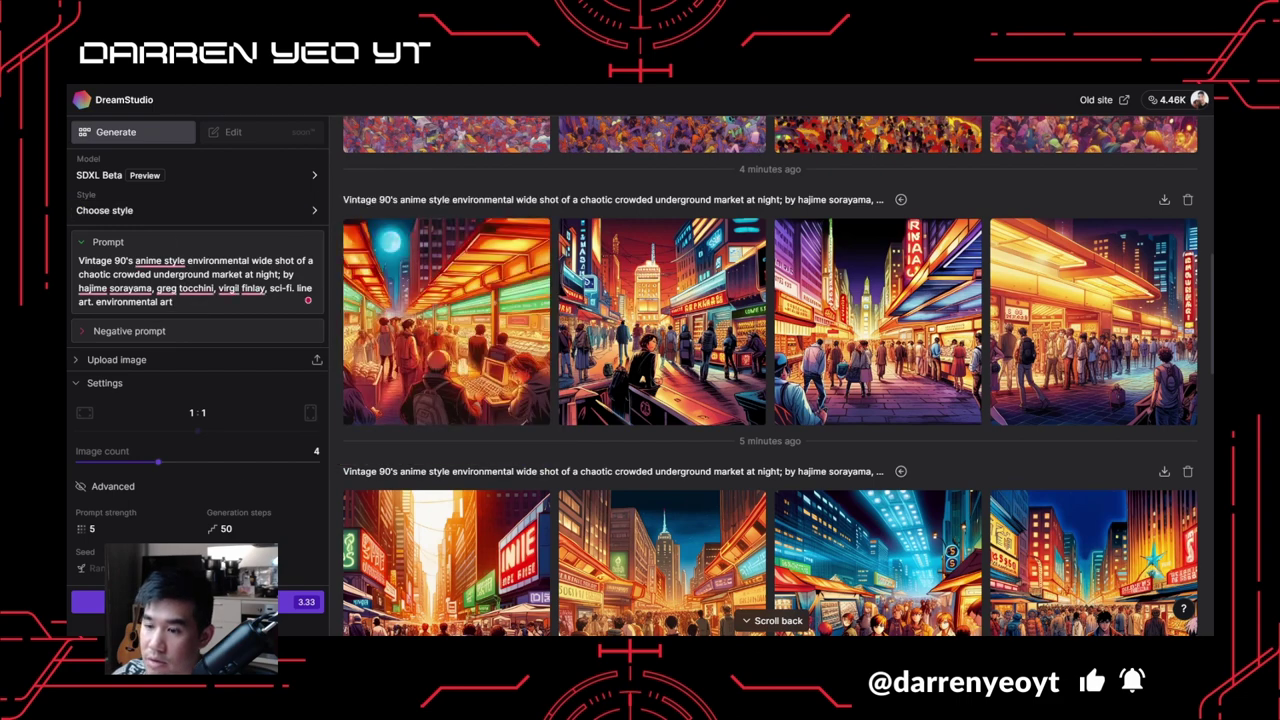
scroll(507, 352, up, 5)
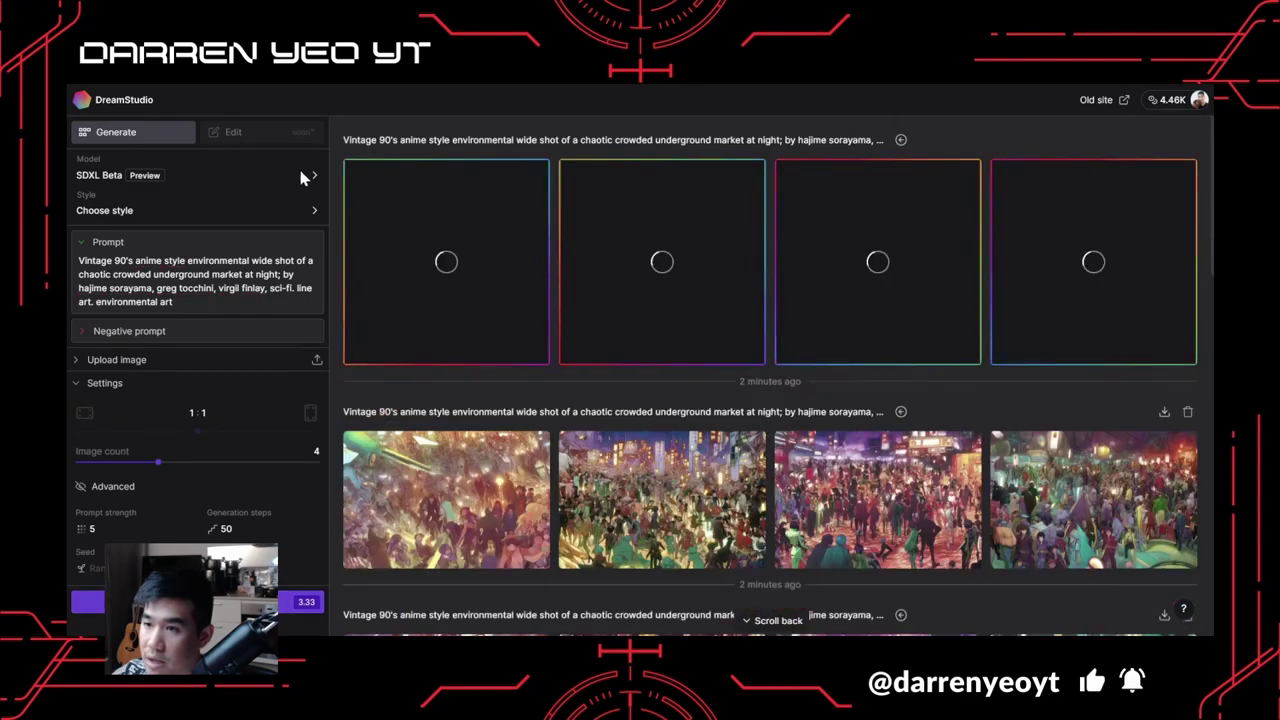
Generate the same unstyled prompt with Stable Diffusion v2.1-768 and again with Stable Diffusion v2.1.
click(313, 178)
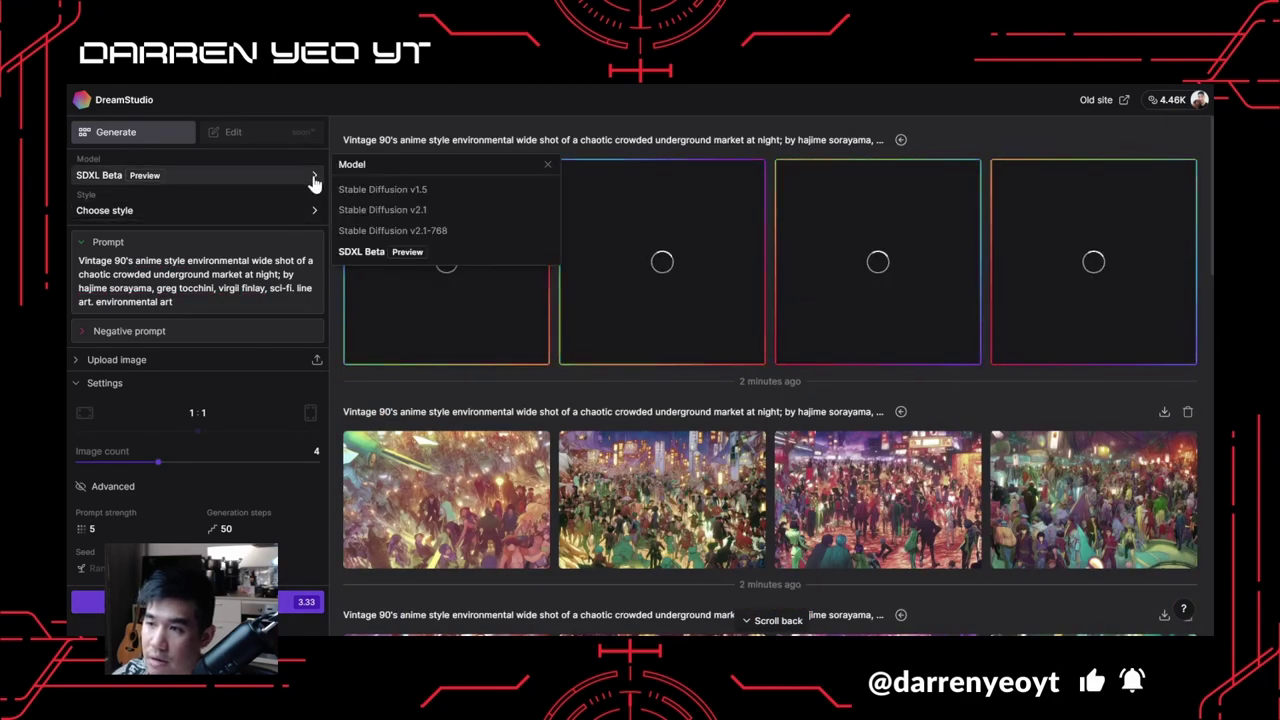
click(423, 232)
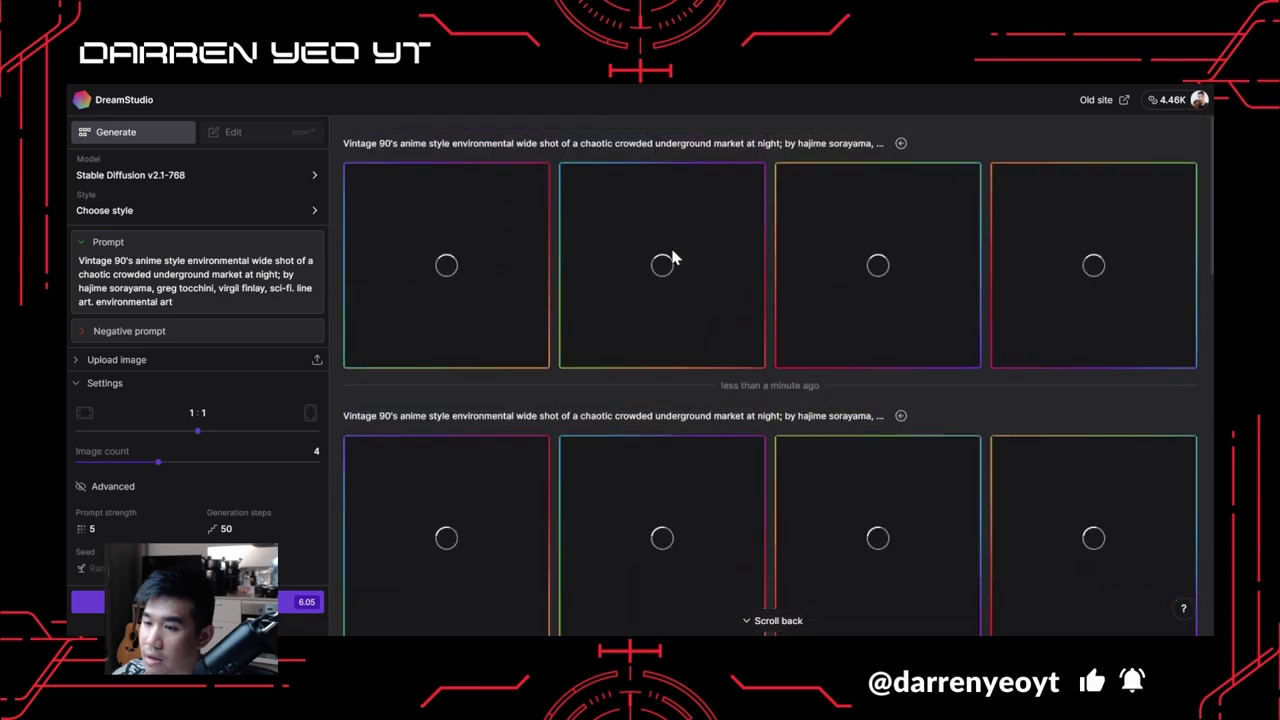
click(264, 183)
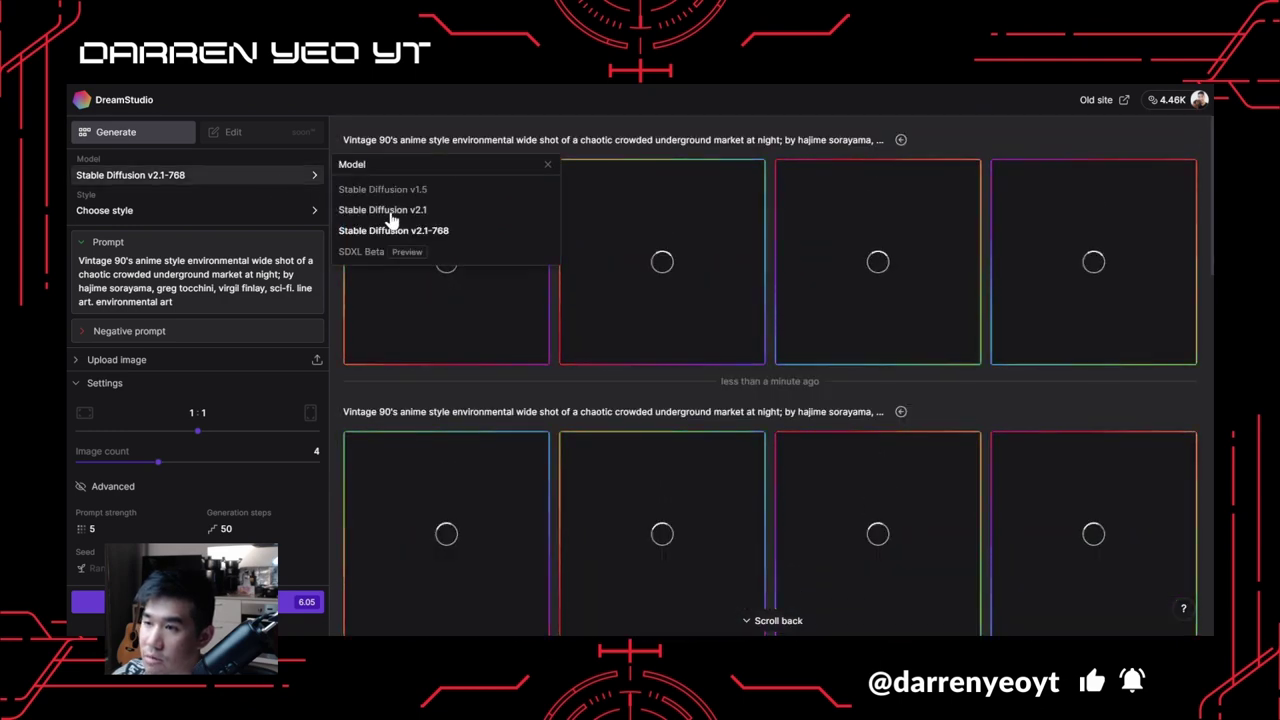
click(370, 209)
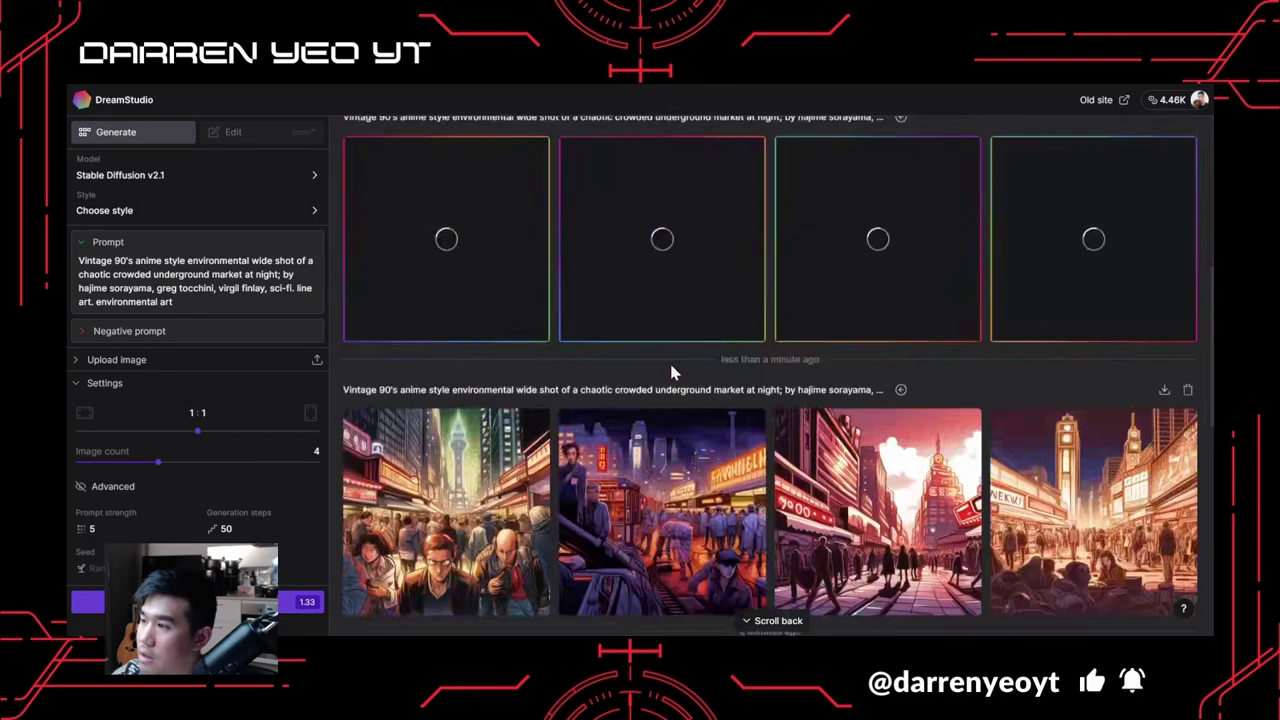
View the first three unstyled SDXL Beta market images enlarged, return to the second one, and close the preview.
scroll(672, 372, down, 2)
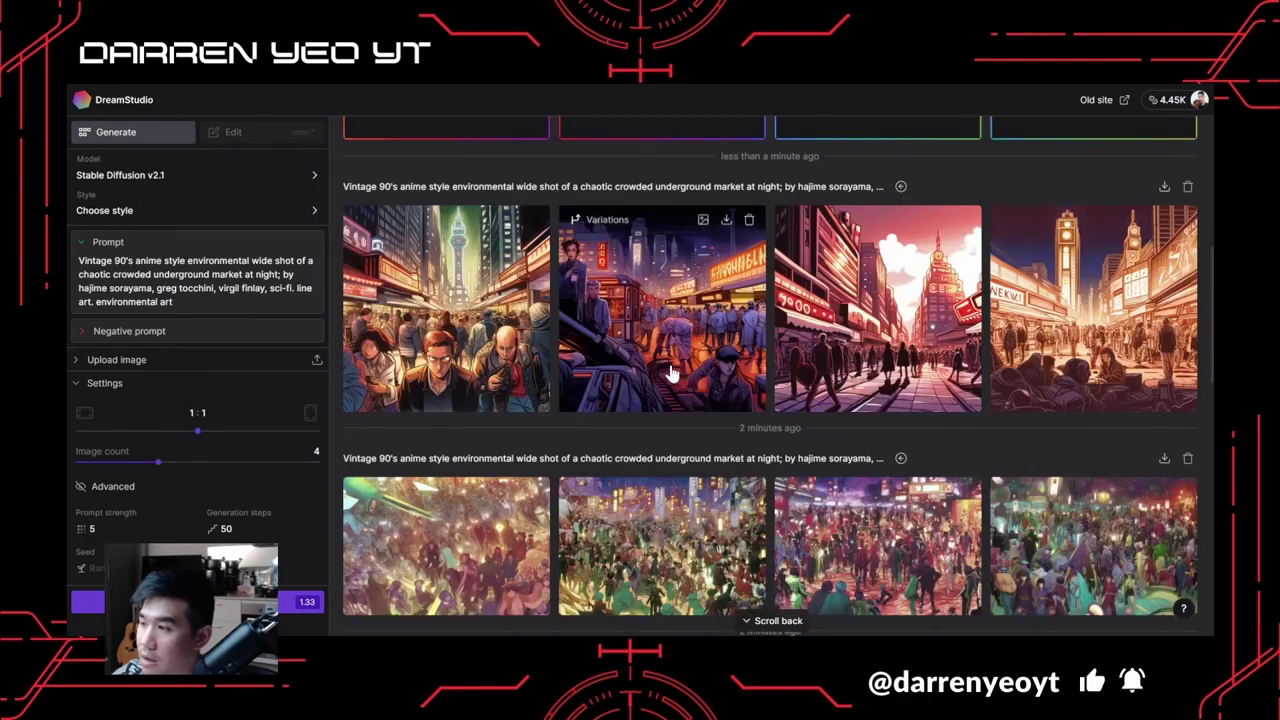
click(455, 295)
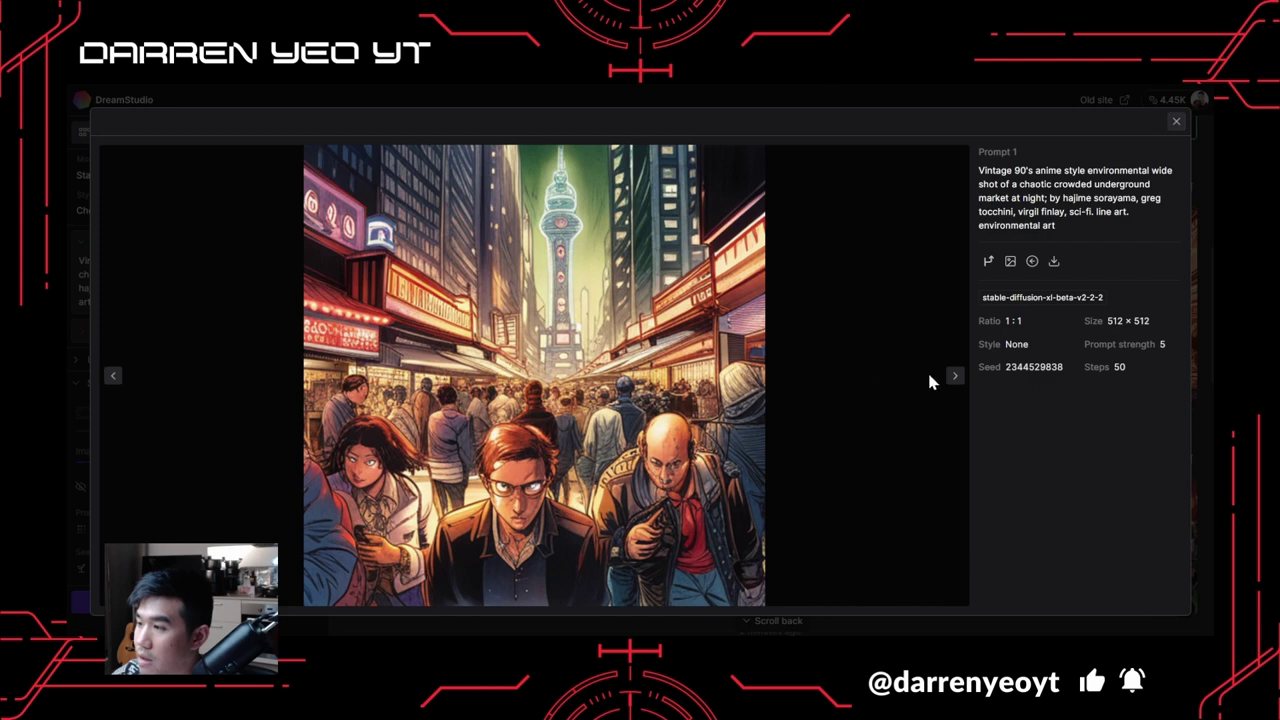
click(955, 378)
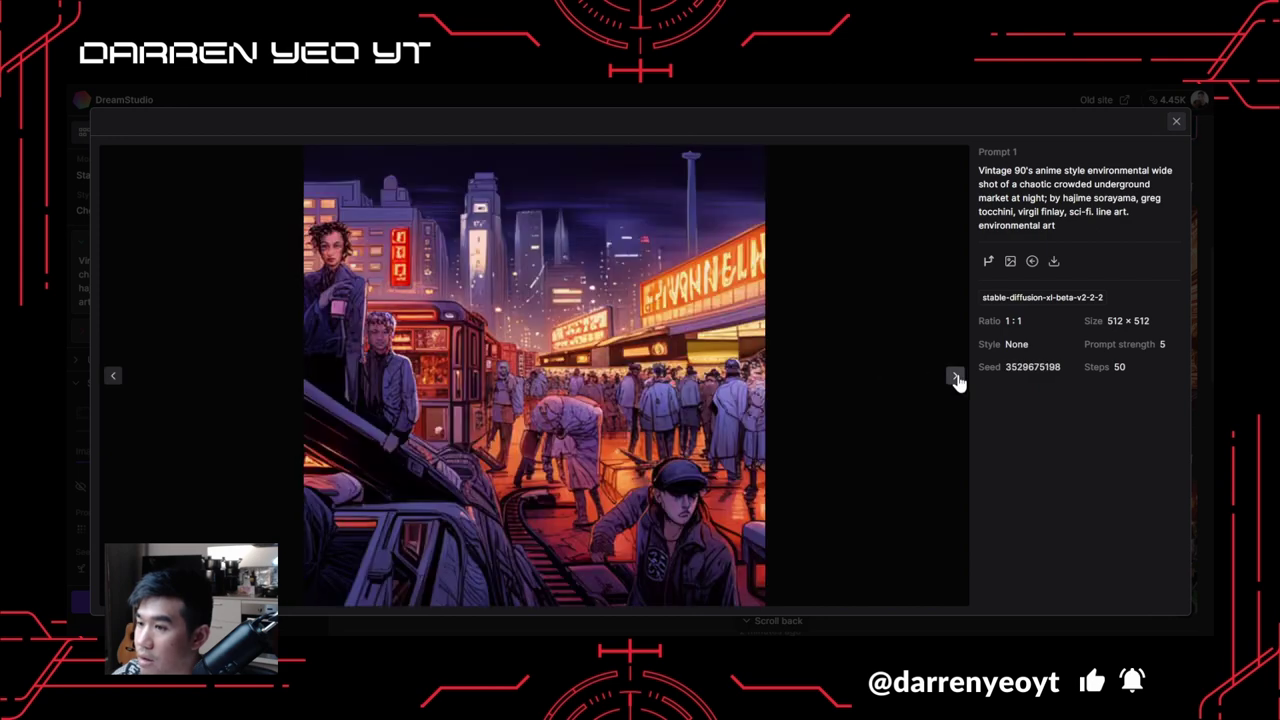
click(955, 378)
click(113, 379)
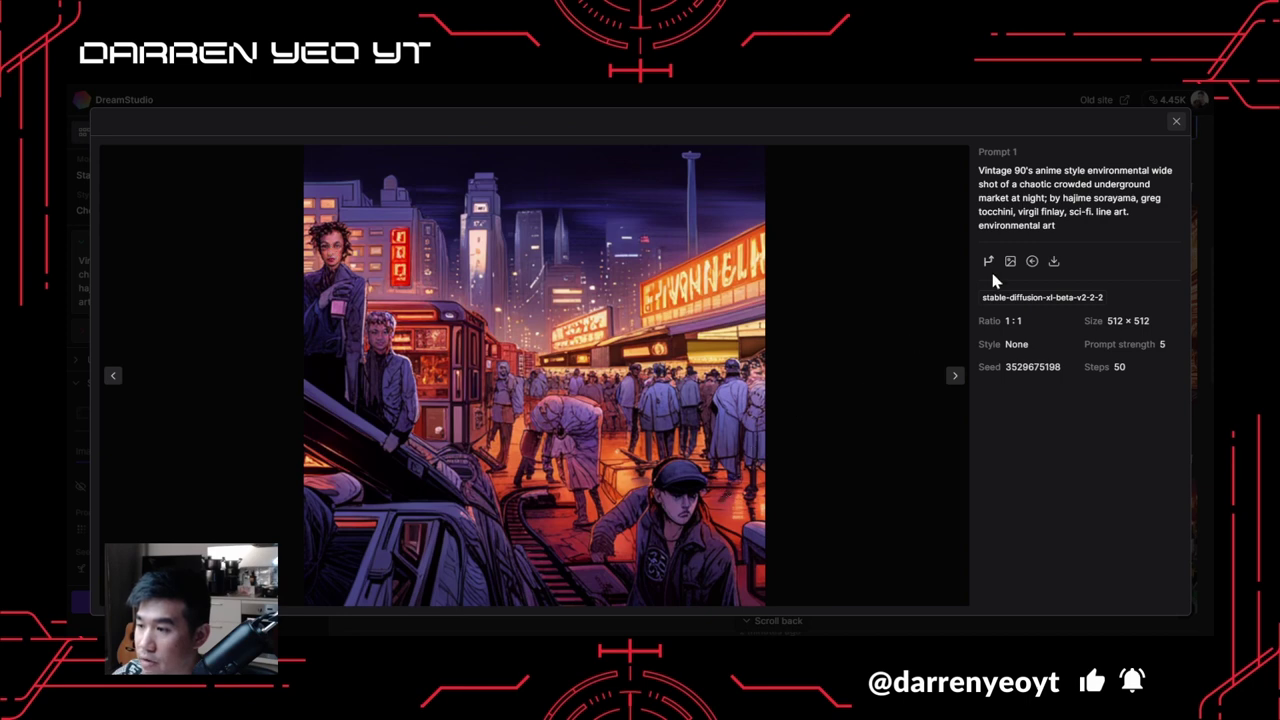
click(1176, 121)
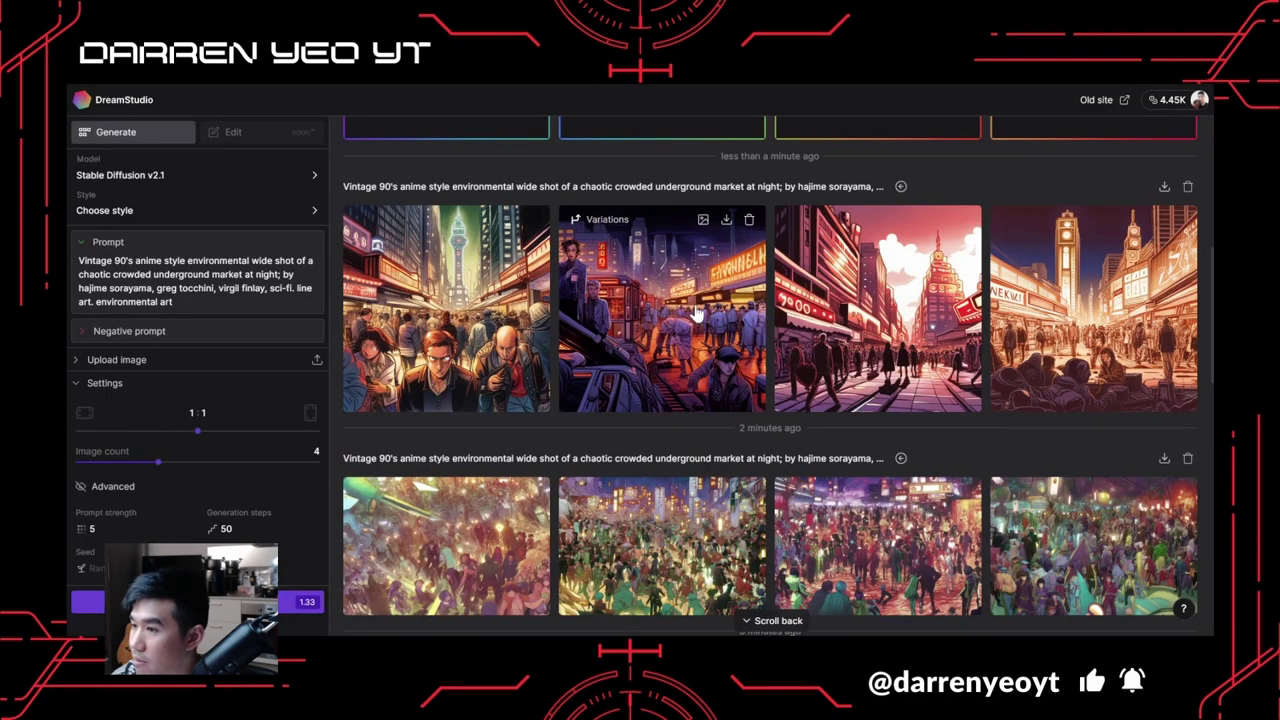
Compare the unstyled SDXL Beta images with the earlier Anime-style market sets further down the history.
scroll(697, 313, up, 1)
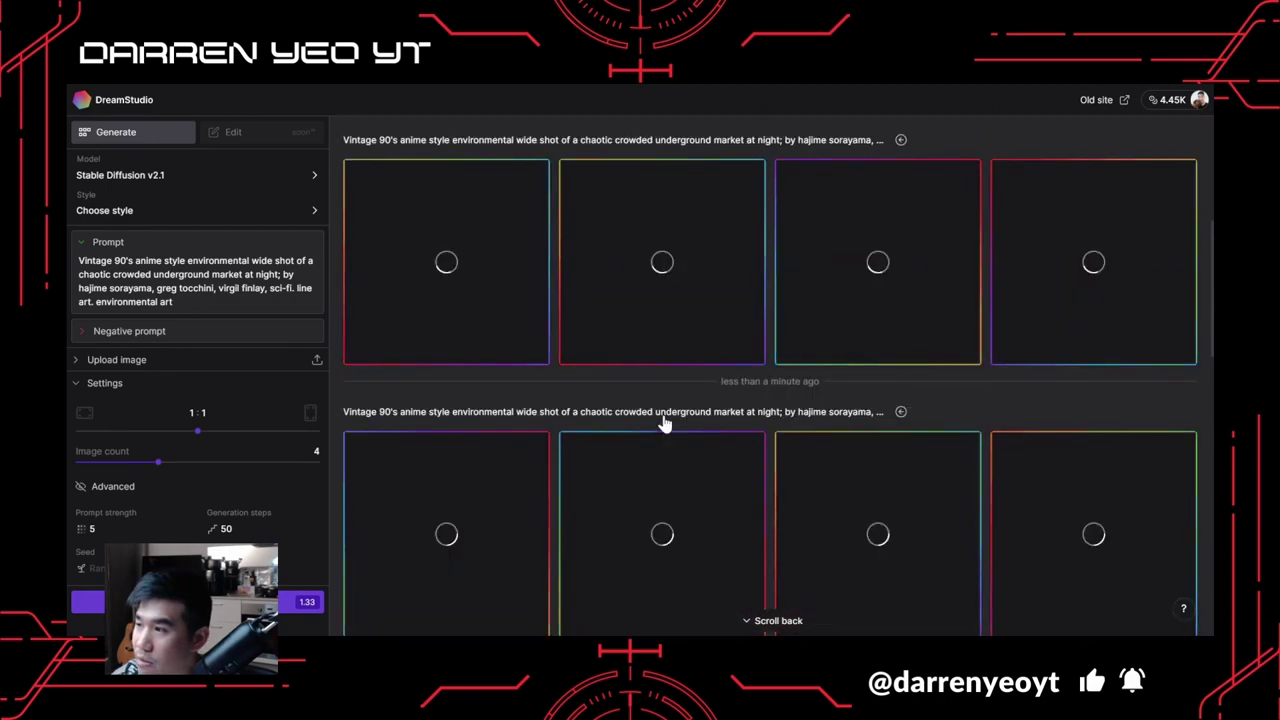
scroll(667, 423, down, 10)
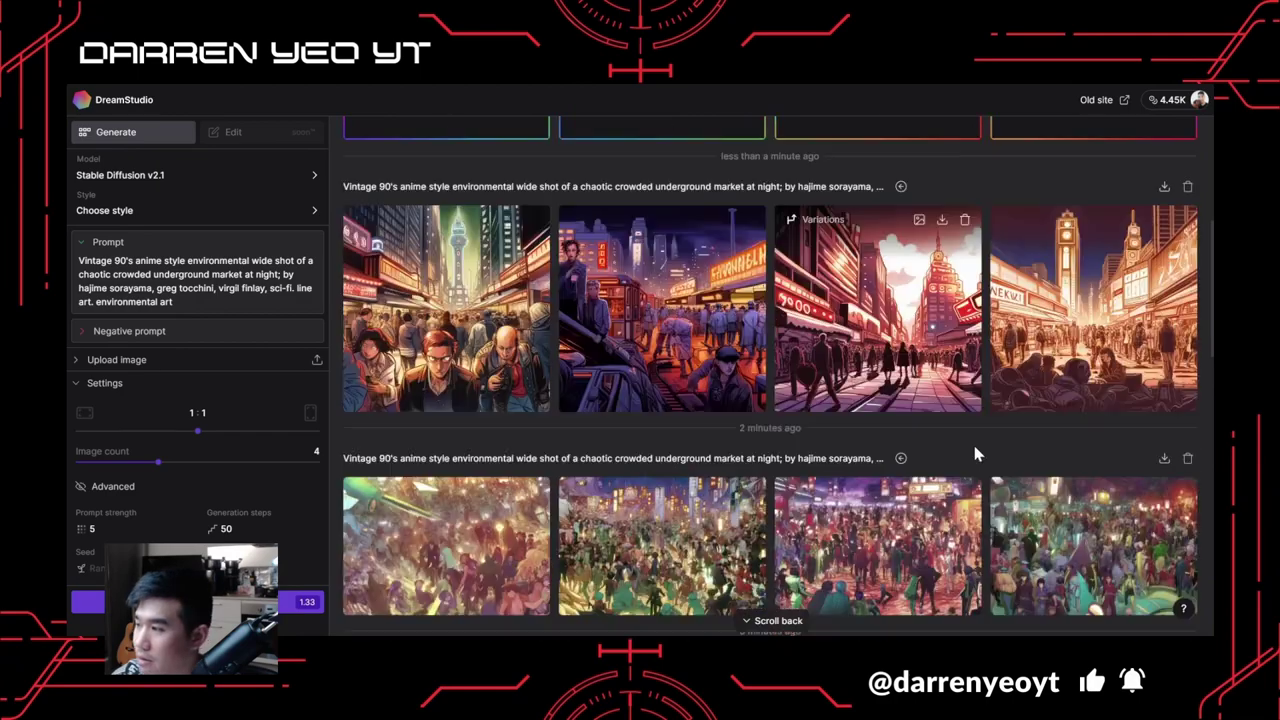
scroll(903, 456, down, 4)
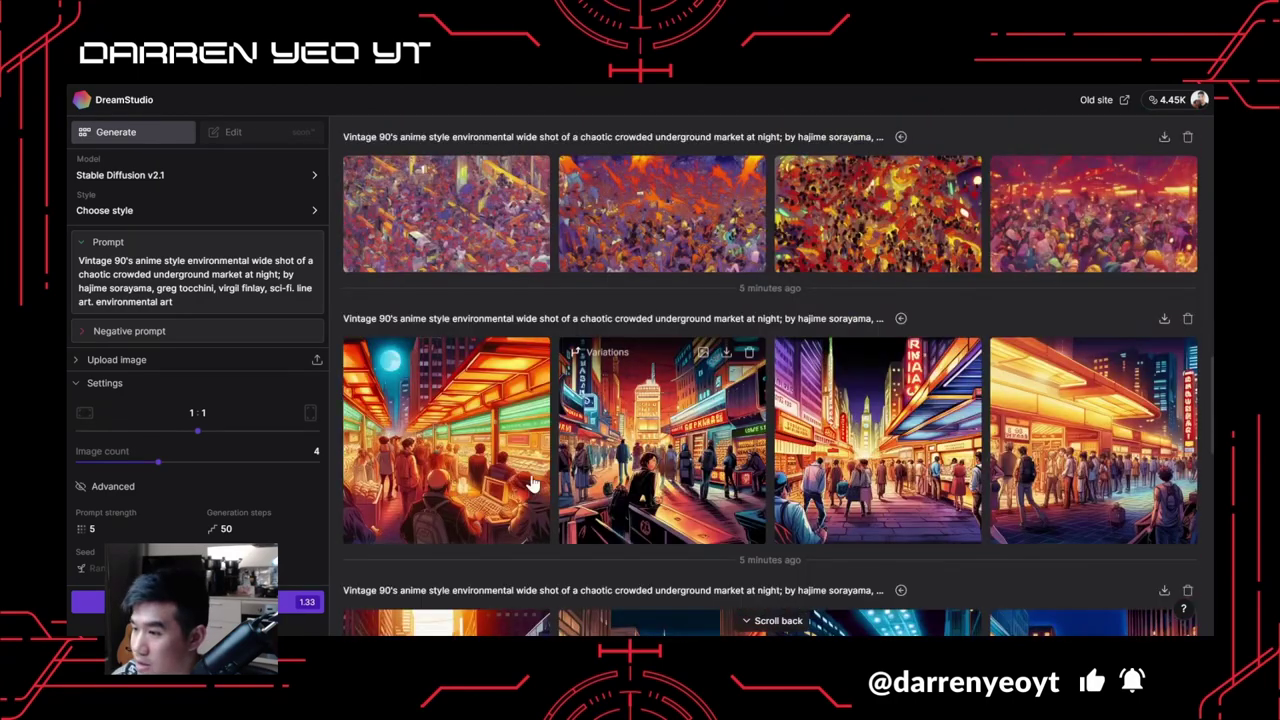
scroll(935, 453, down, 3)
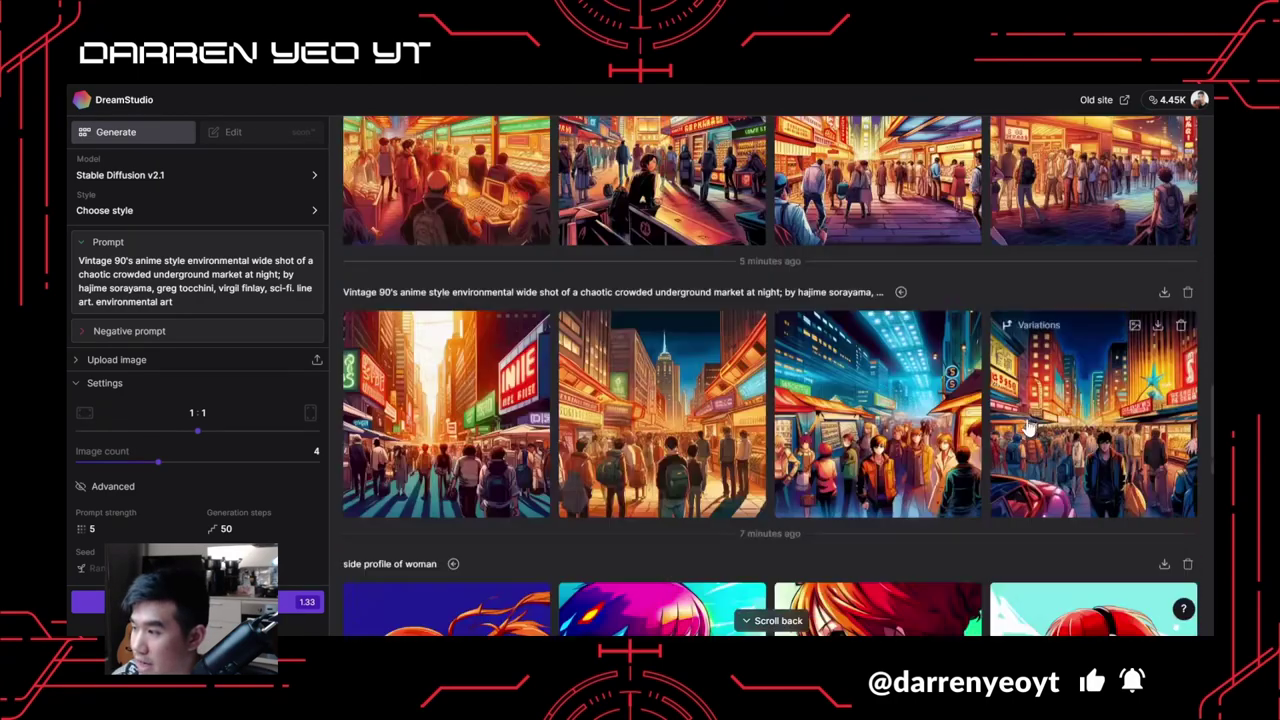
scroll(843, 455, down, 3)
scroll(674, 466, up, 3)
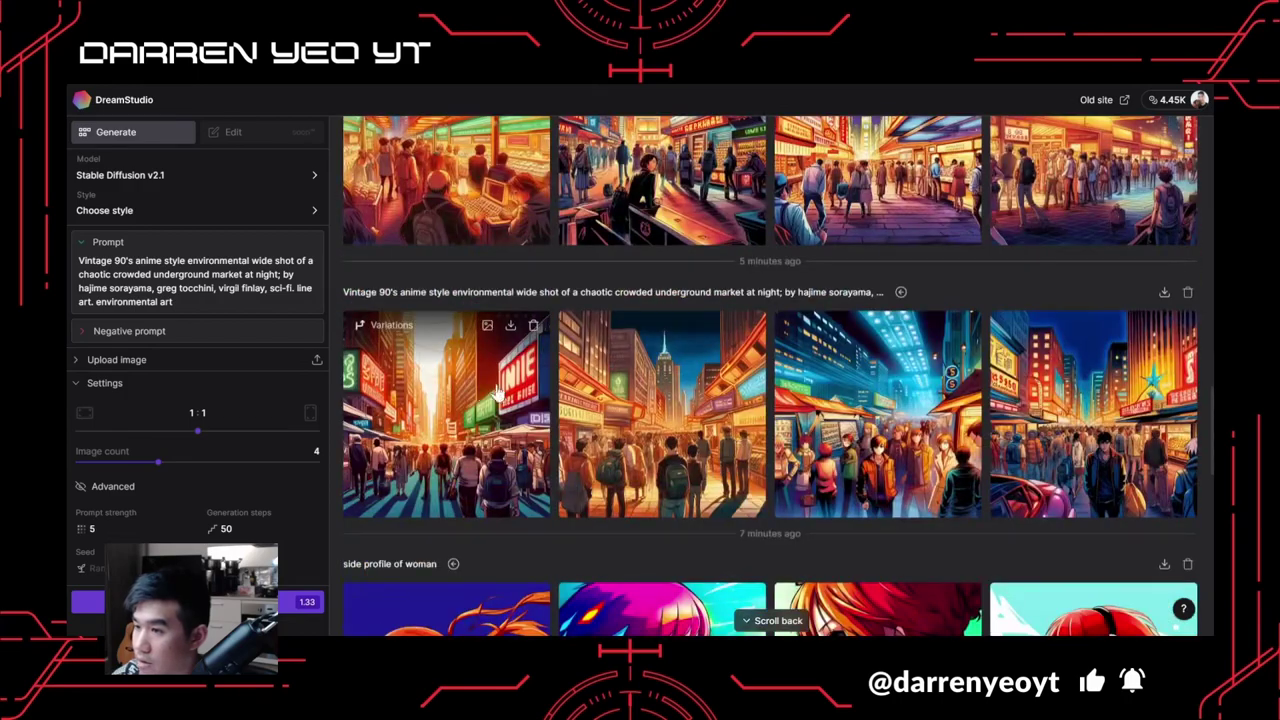
Examine the newest unstyled image sets from Stable Diffusion v2.1 and v2.1-768 side by side.
scroll(480, 430, up, 5)
scroll(508, 393, up, 5)
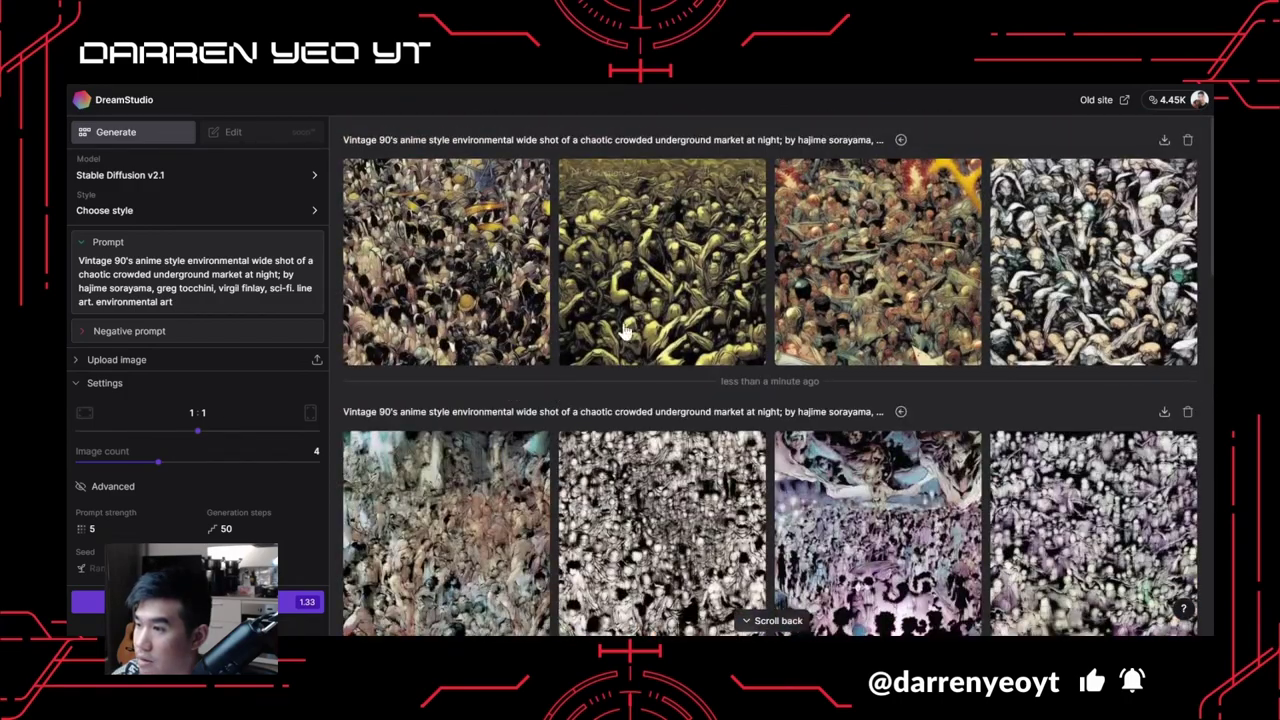
scroll(965, 290, down, 2)
scroll(760, 280, up, 2)
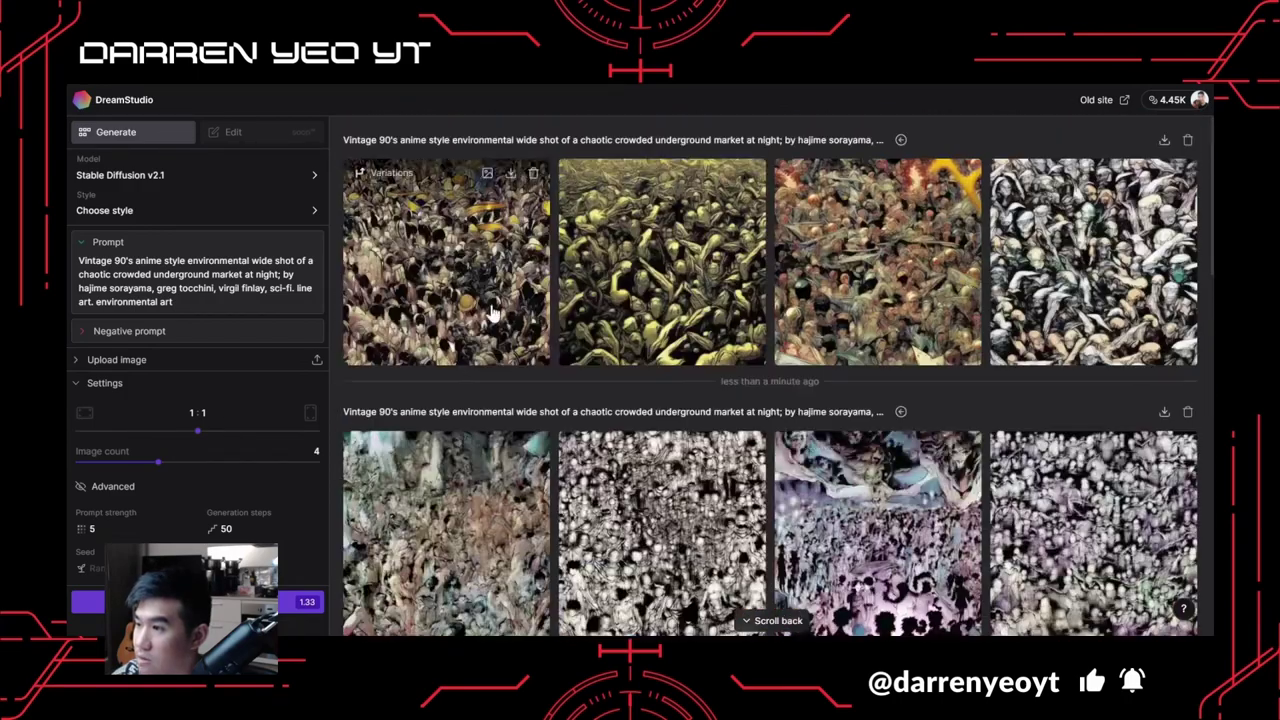
mouse_move(666, 207)
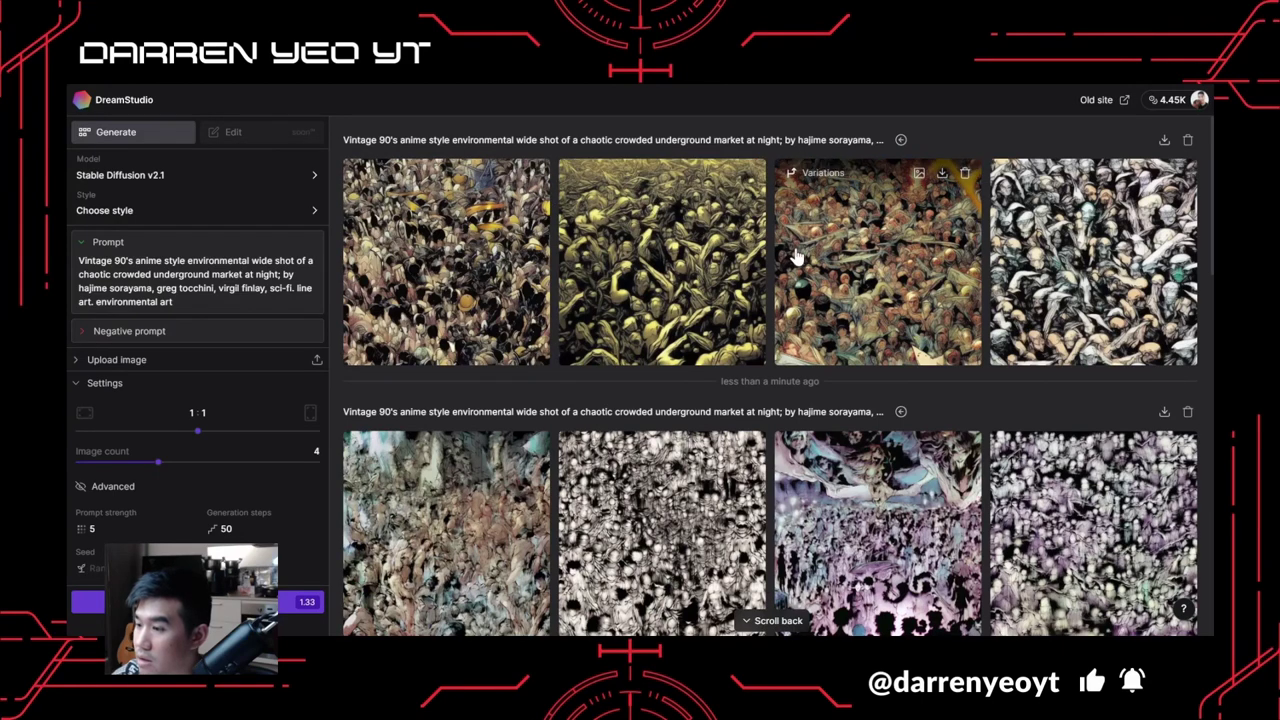
scroll(796, 257, down, 1)
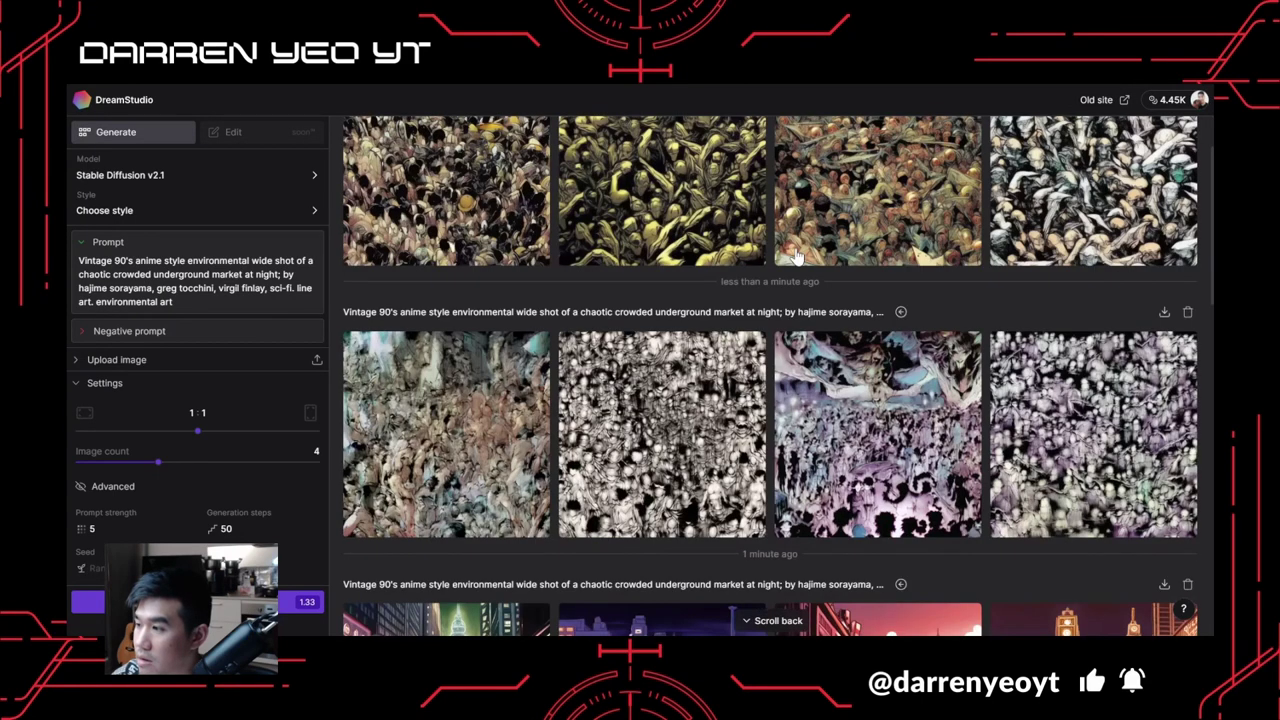
Generate the unchanged market prompt with the SDXL Beta model and the Enhance style.
scroll(825, 285, down, 4)
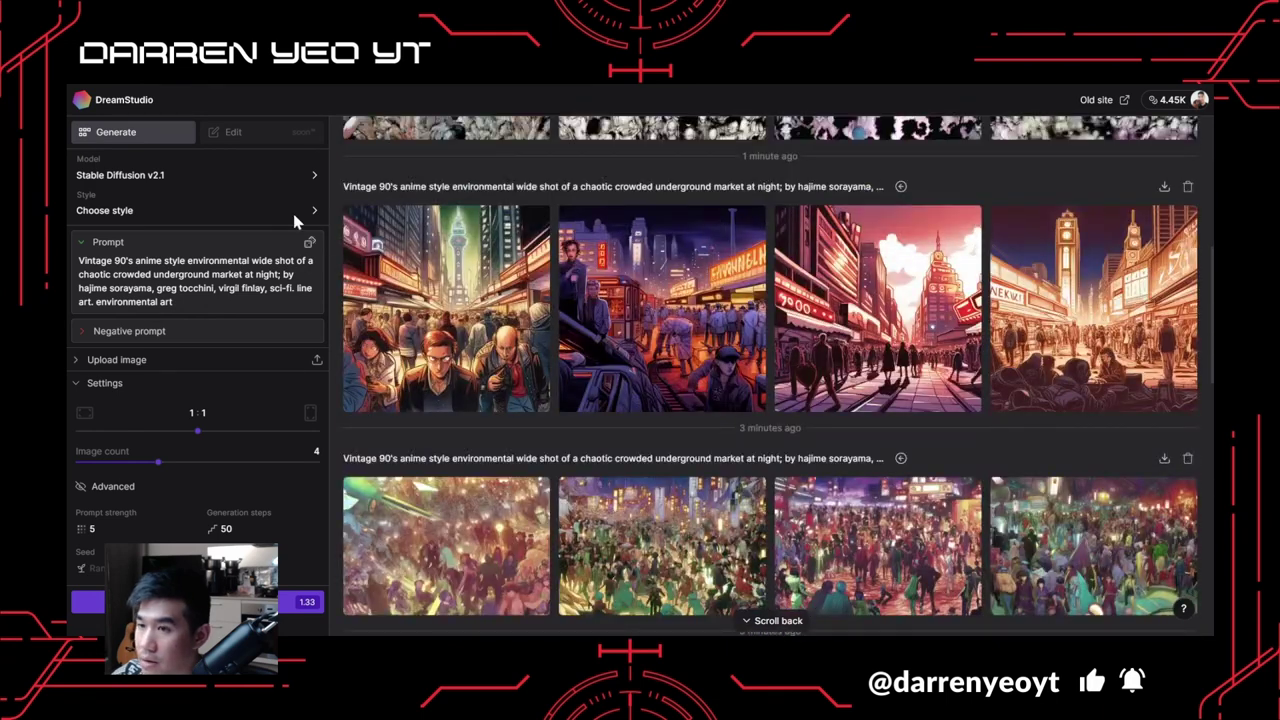
click(304, 184)
click(362, 252)
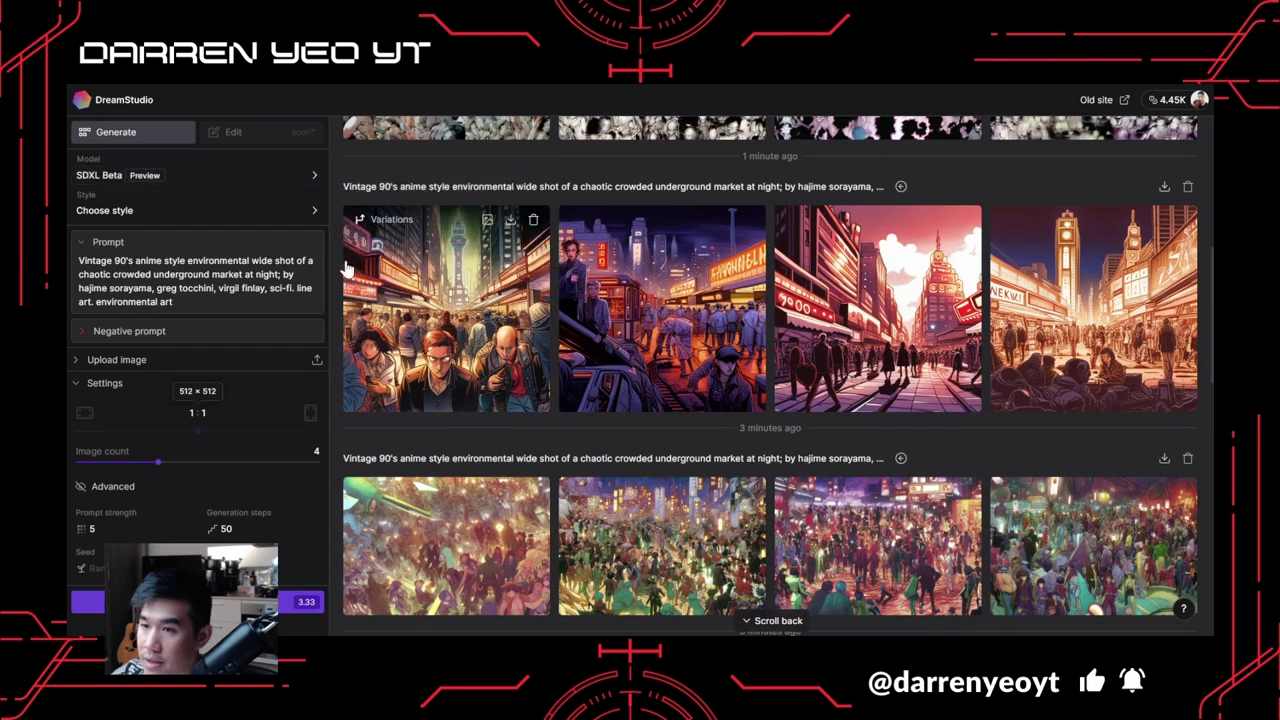
click(314, 211)
click(445, 250)
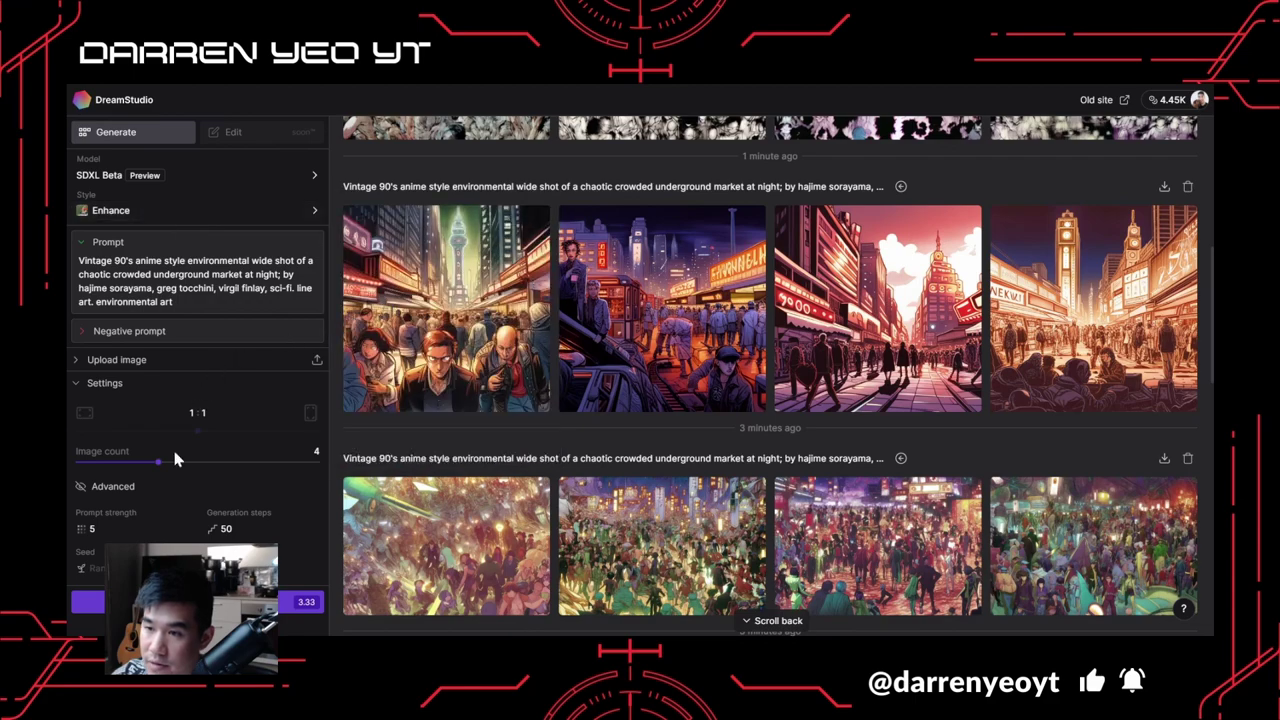
scroll(383, 470, up, 5)
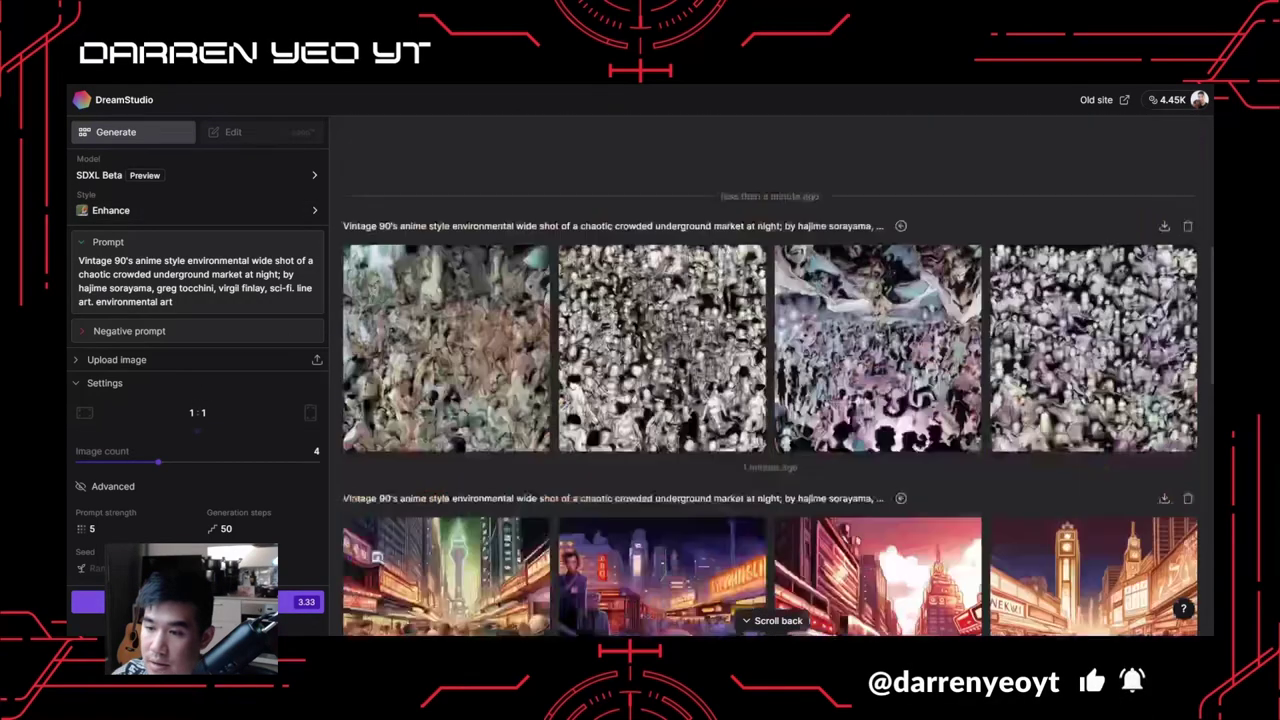
scroll(383, 470, up, 5)
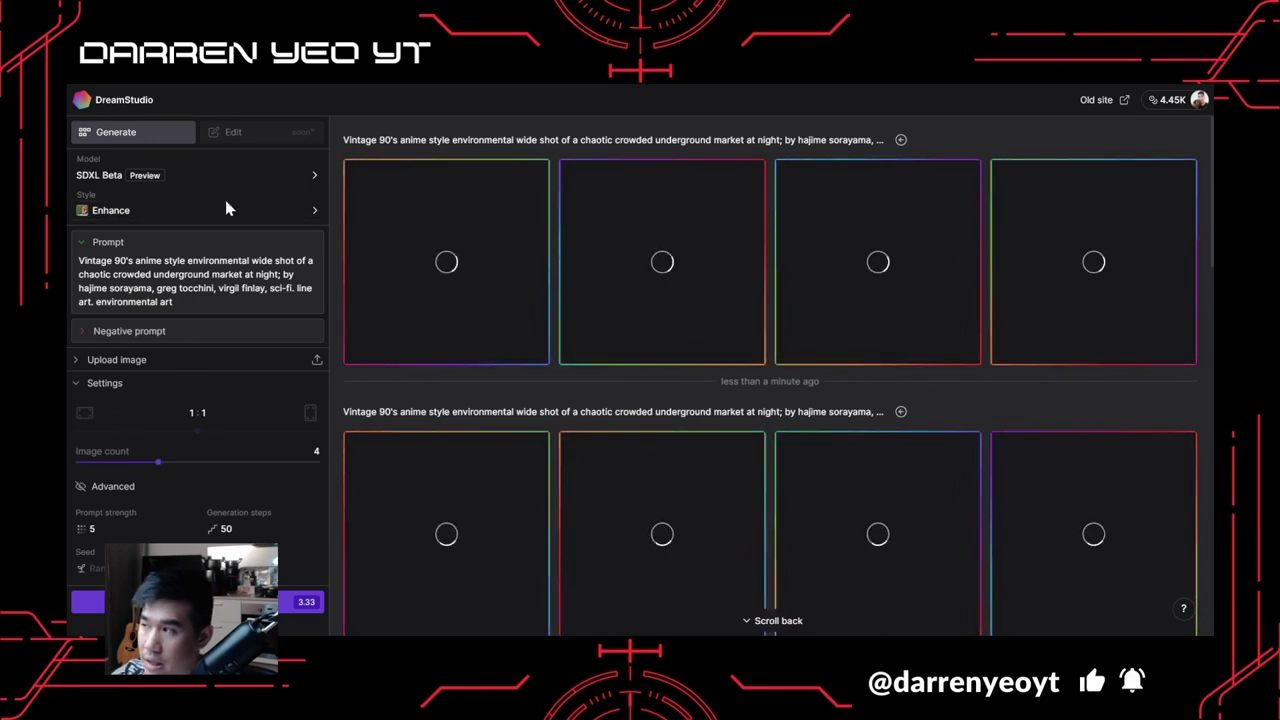
Generate the market prompt in the Photographic style, and look through the remaining style presets without choosing another.
click(189, 212)
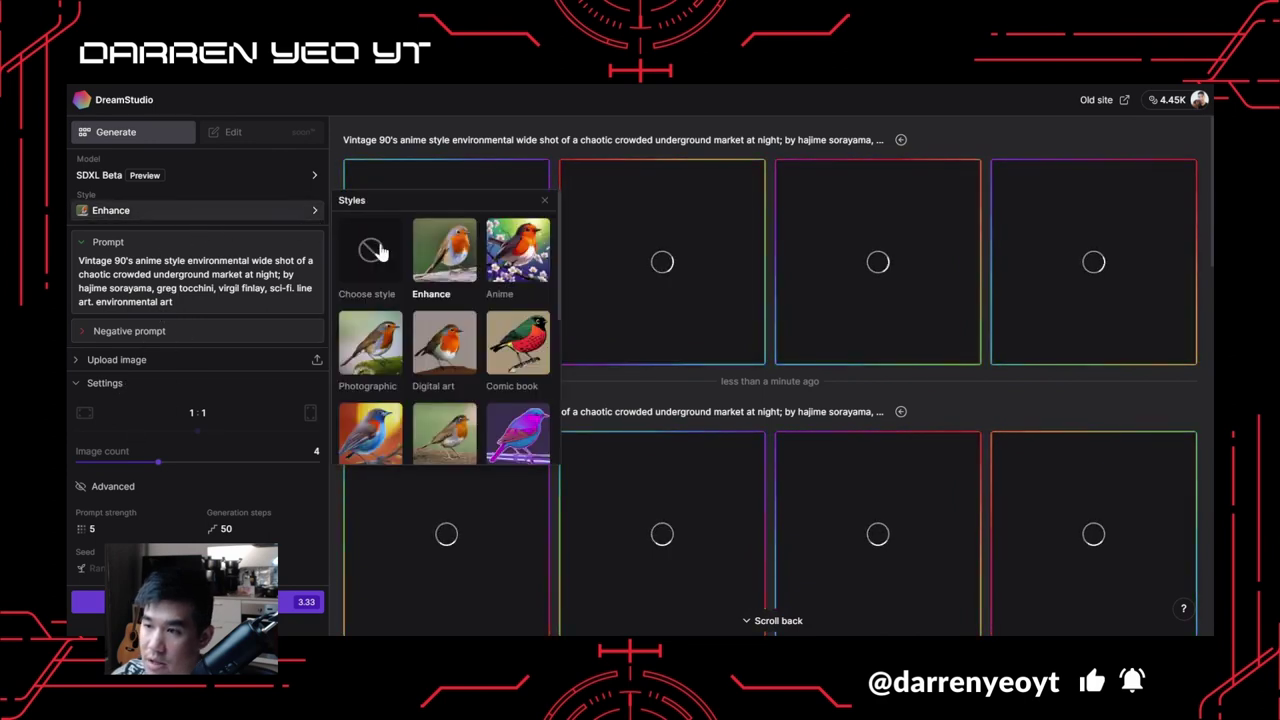
click(370, 342)
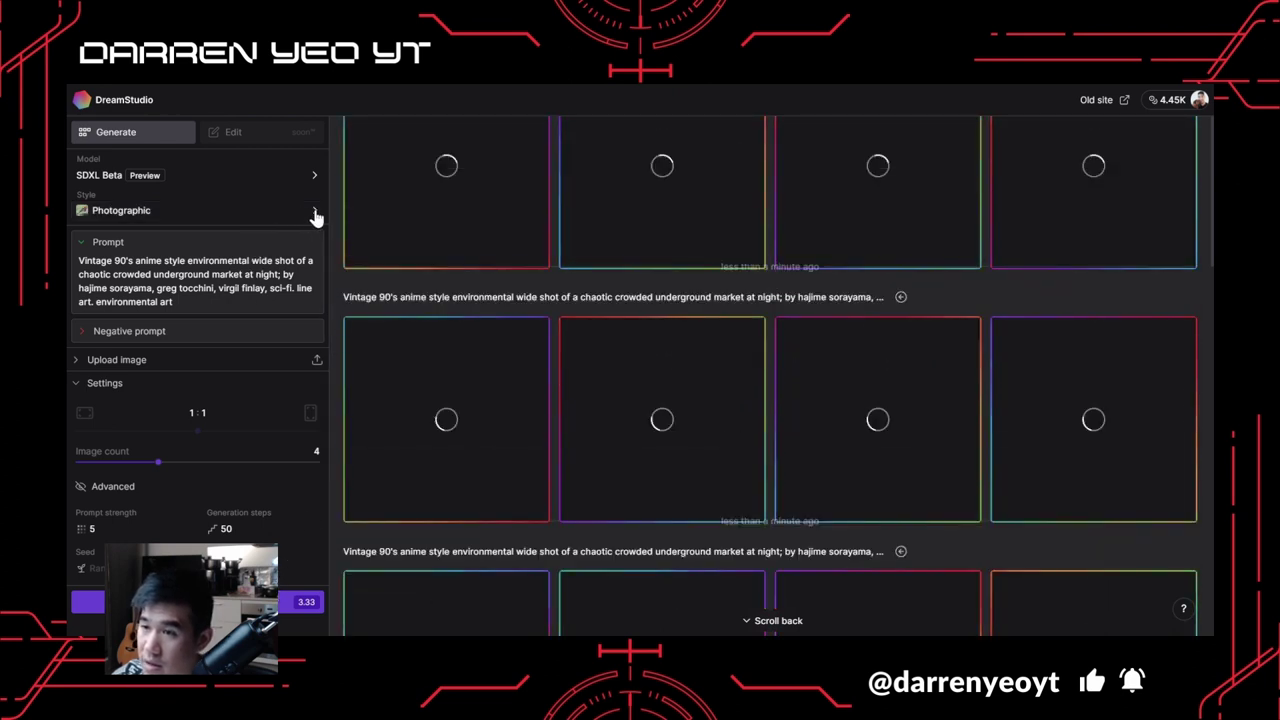
click(200, 210)
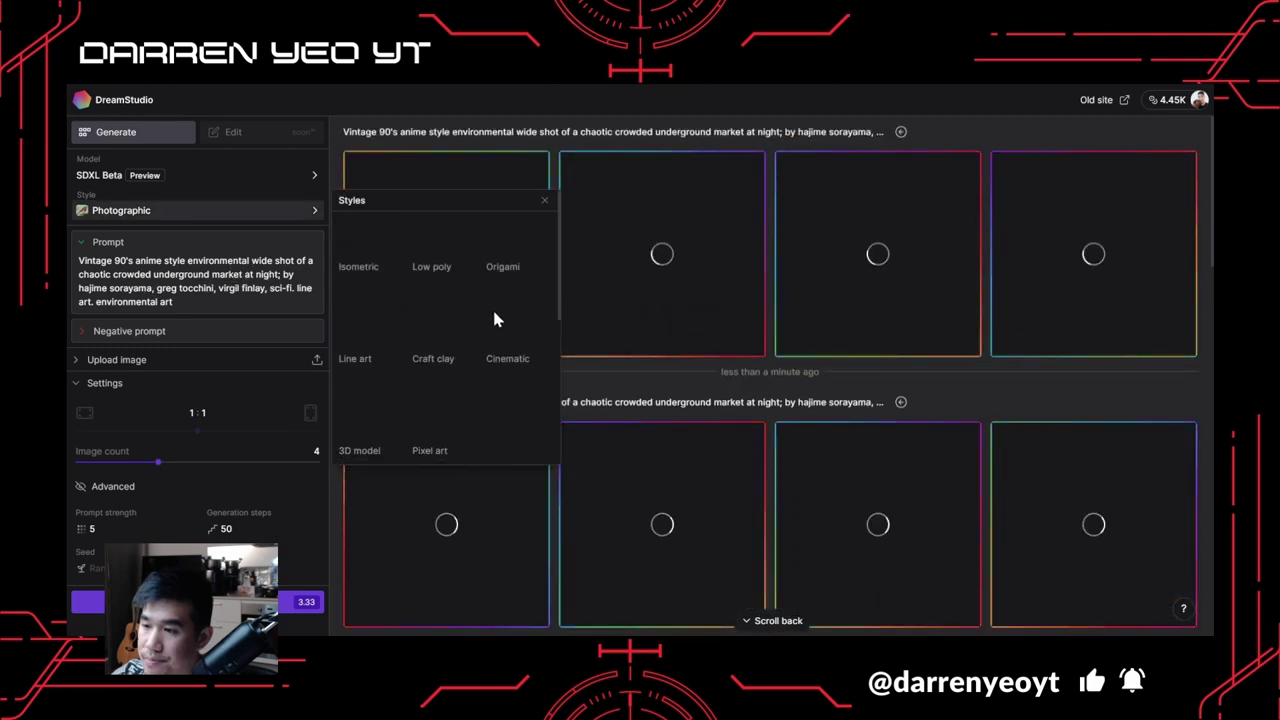
click(544, 200)
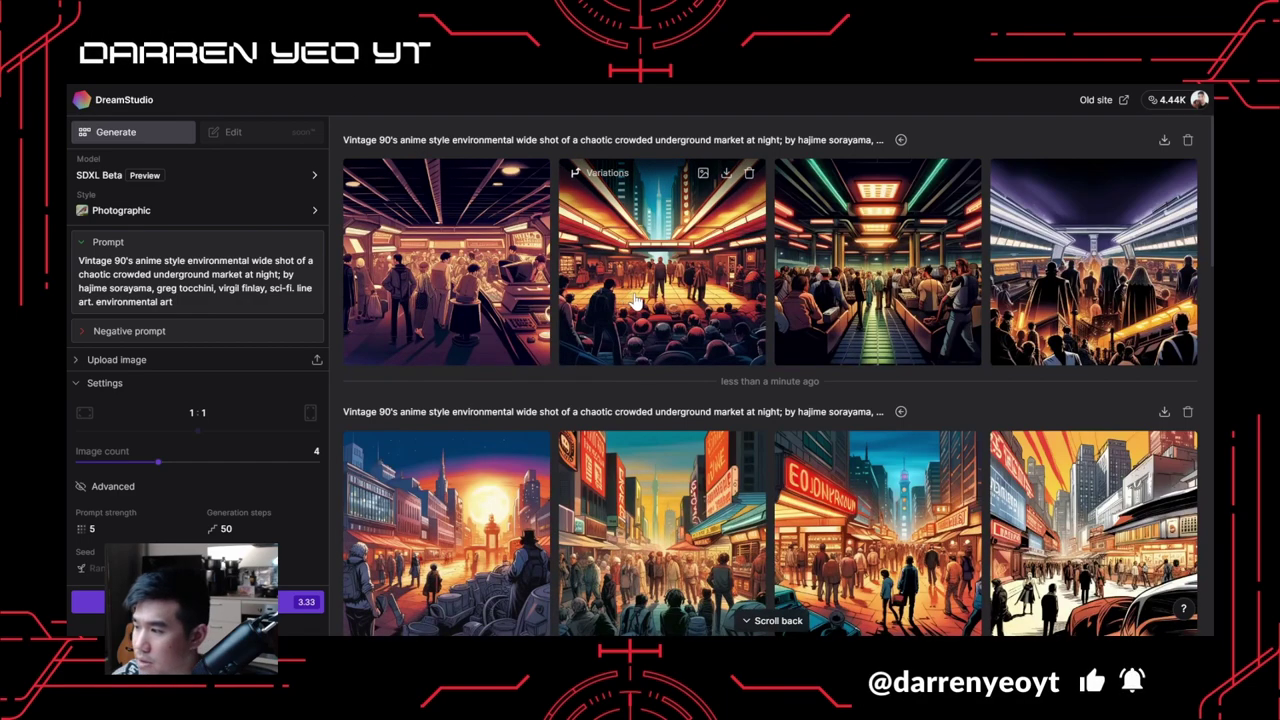
Compare the new styled SDXL Beta market sets with the unstyled sets from the other models further down the history.
scroll(633, 300, down, 2)
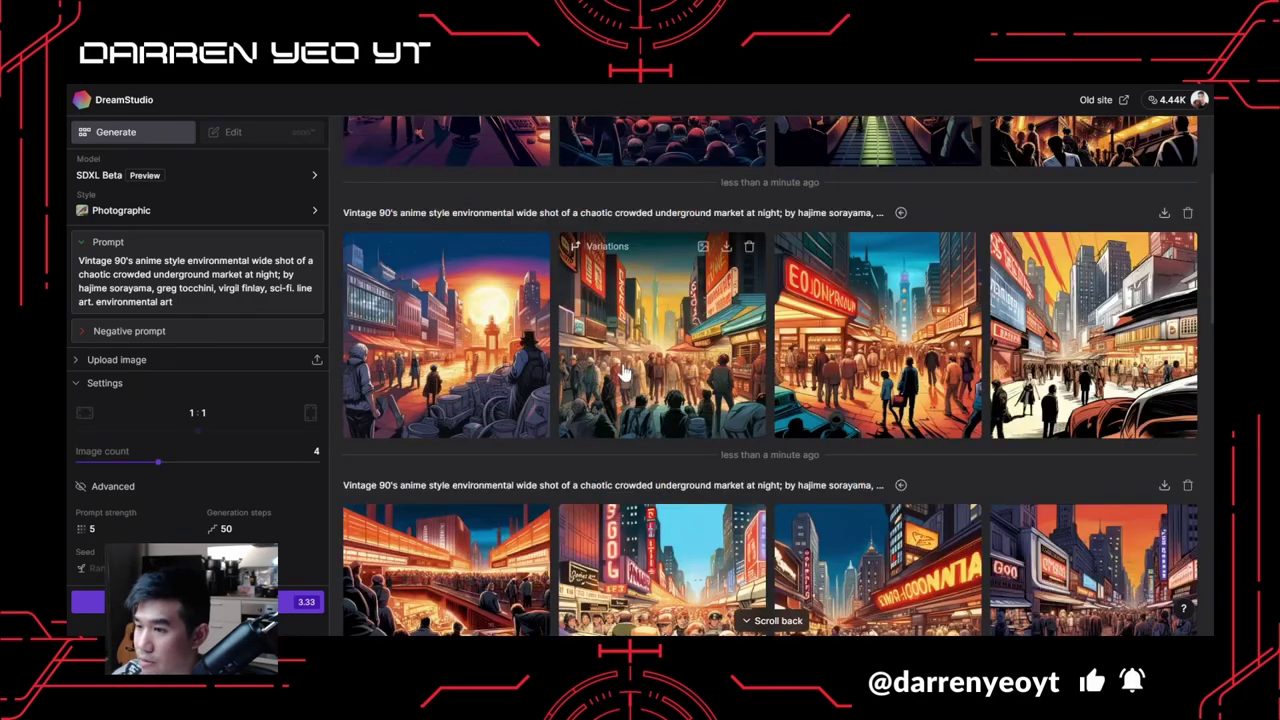
scroll(1033, 390, up, 2)
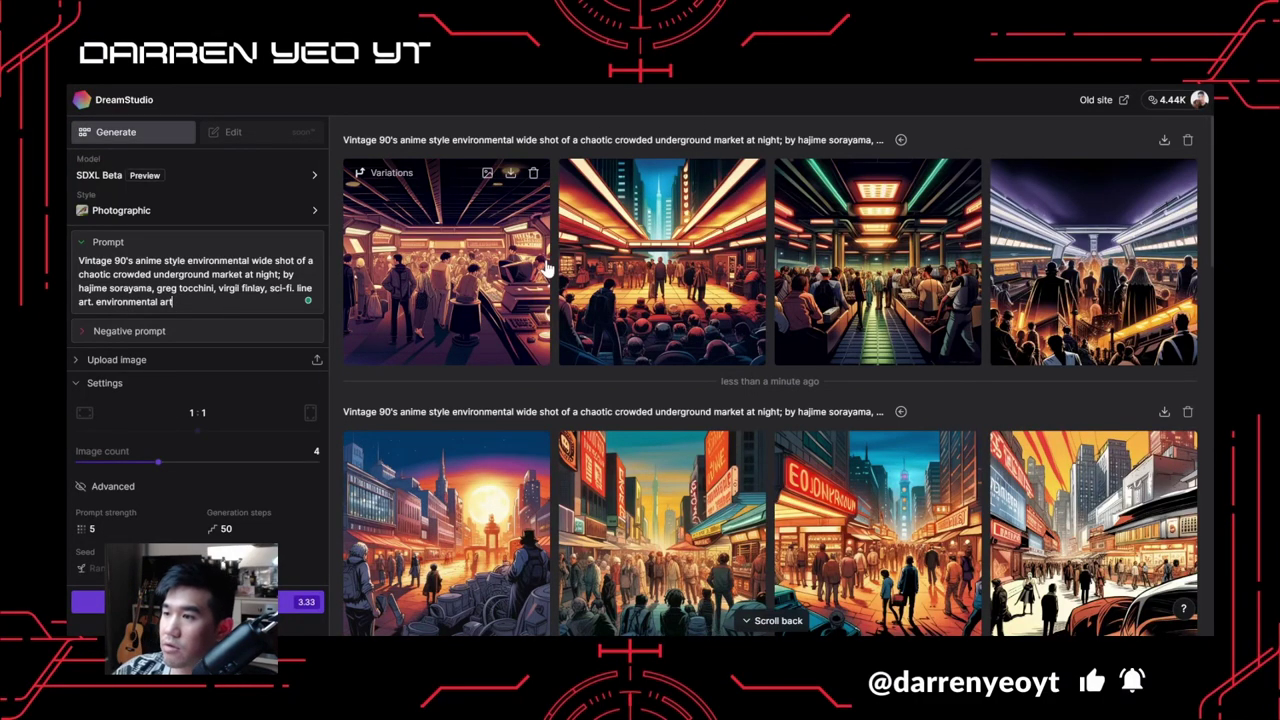
scroll(725, 350, down, 2)
scroll(725, 350, down, 3)
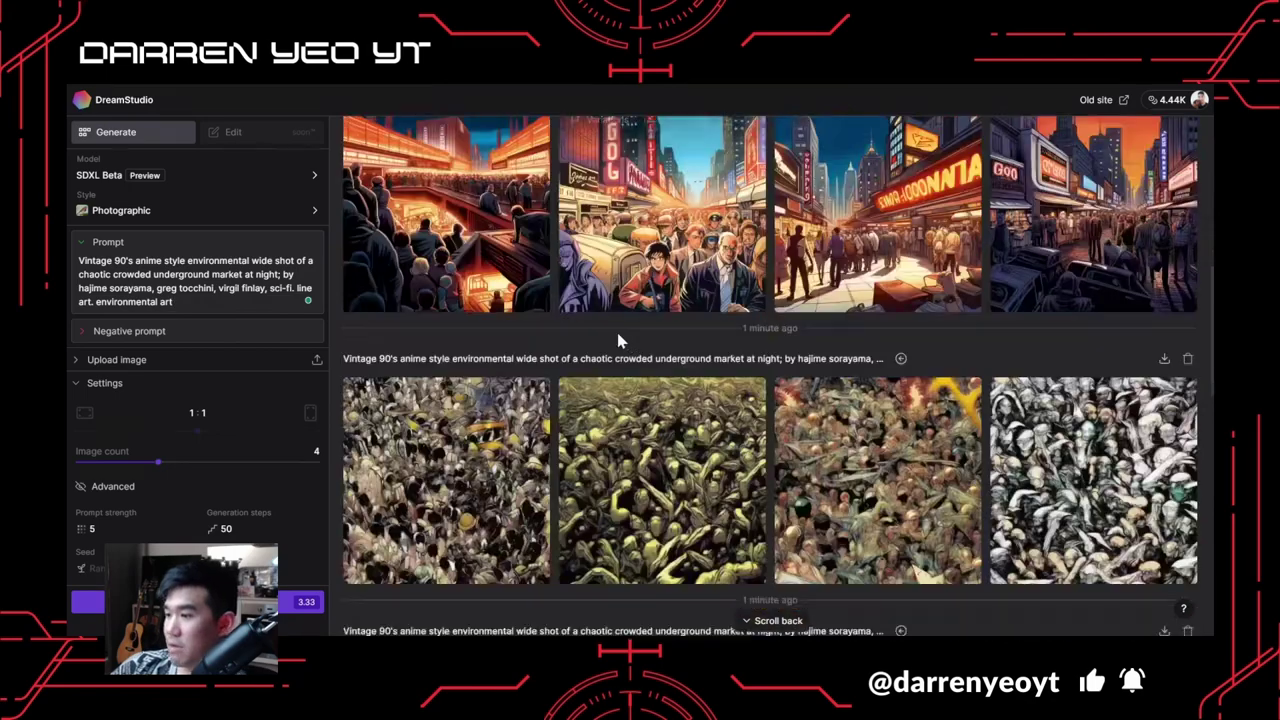
scroll(597, 322, down, 2)
scroll(600, 330, down, 1)
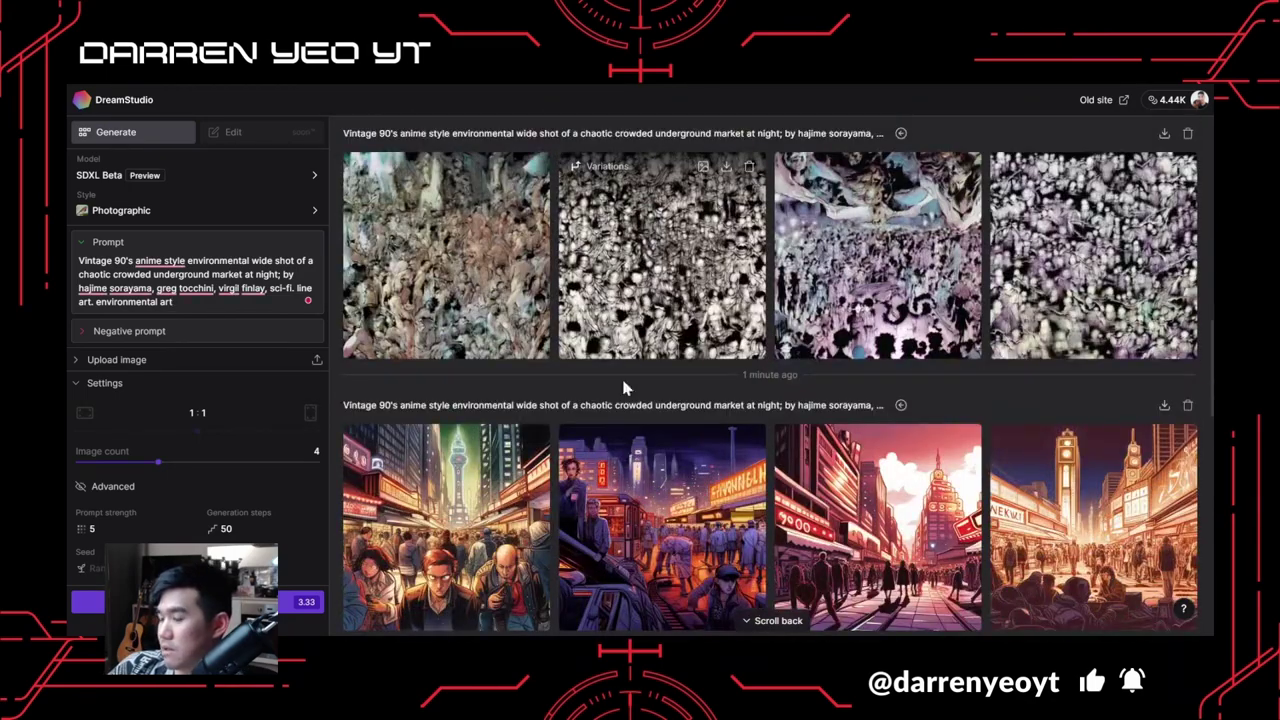
scroll(623, 387, down, 1)
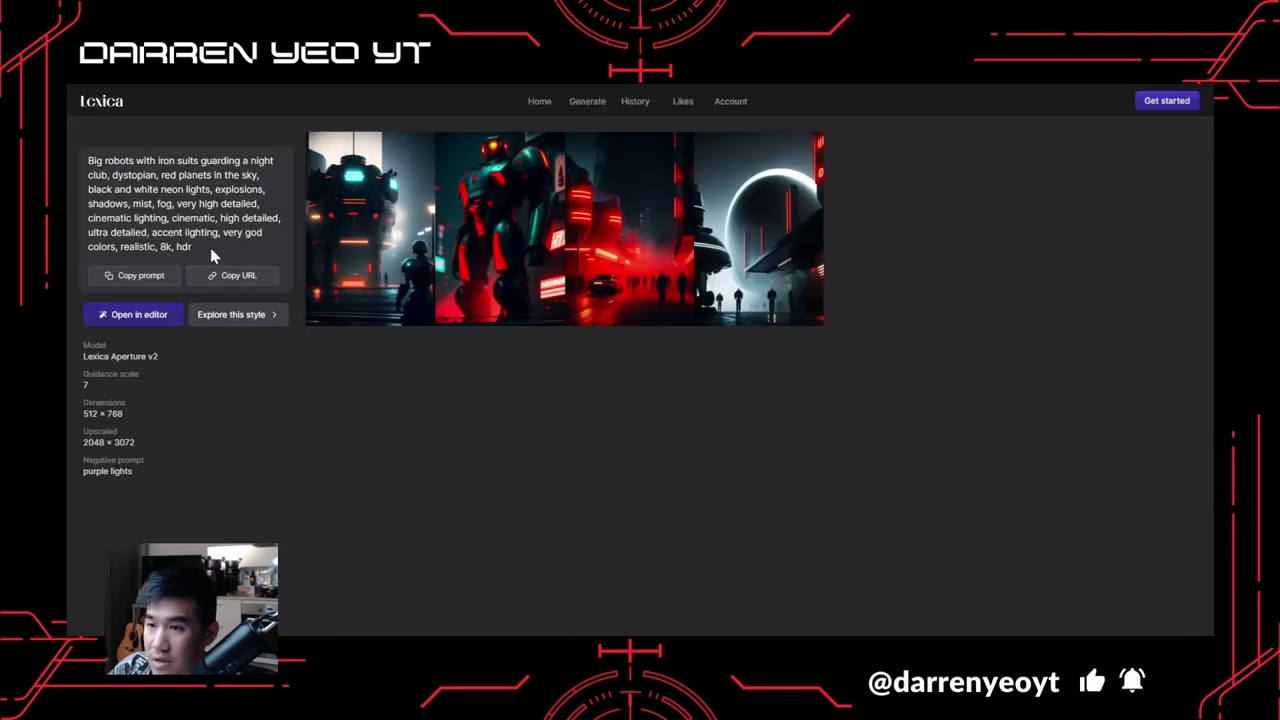
Replace the DreamStudio prompt with Lexica's full "Big robots with iron suits guarding a night club, dystopian" prompt and generate images.
mouse_move(212, 256)
mouse_down()
mouse_move(95, 190)
mouse_move(96, 174)
mouse_move(193, 240)
mouse_up()
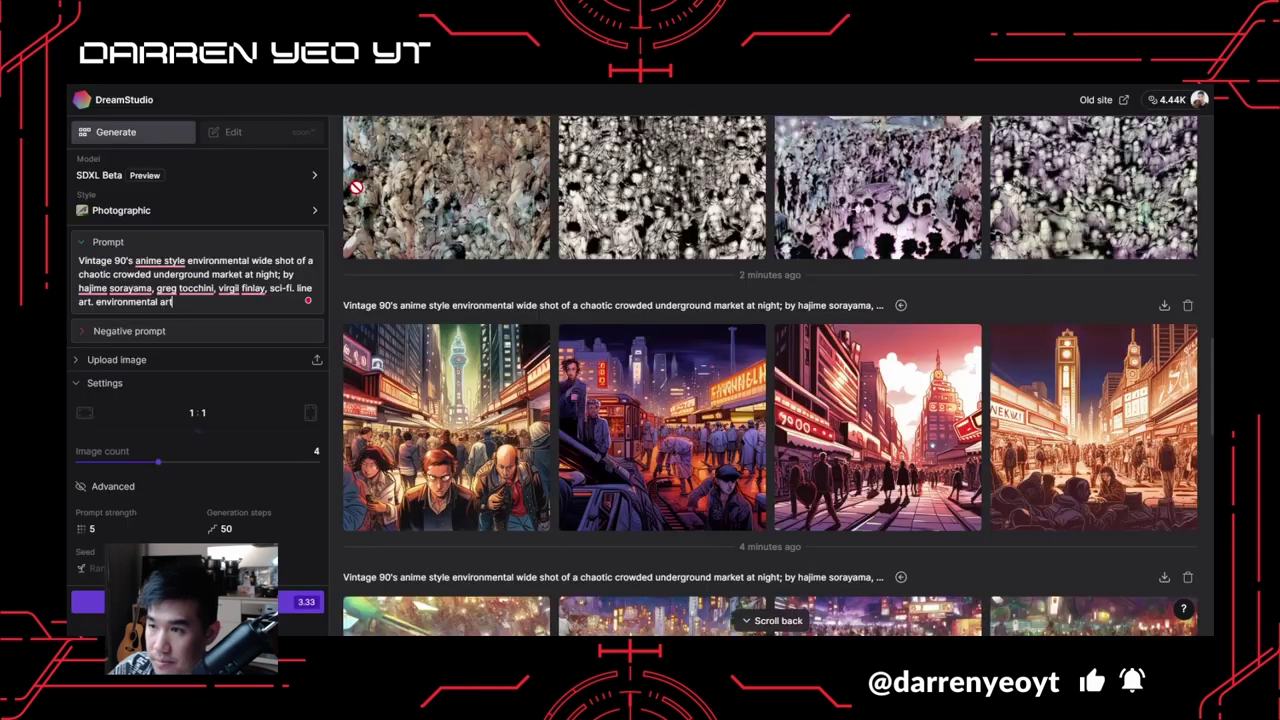
drag(178, 301, 75, 253)
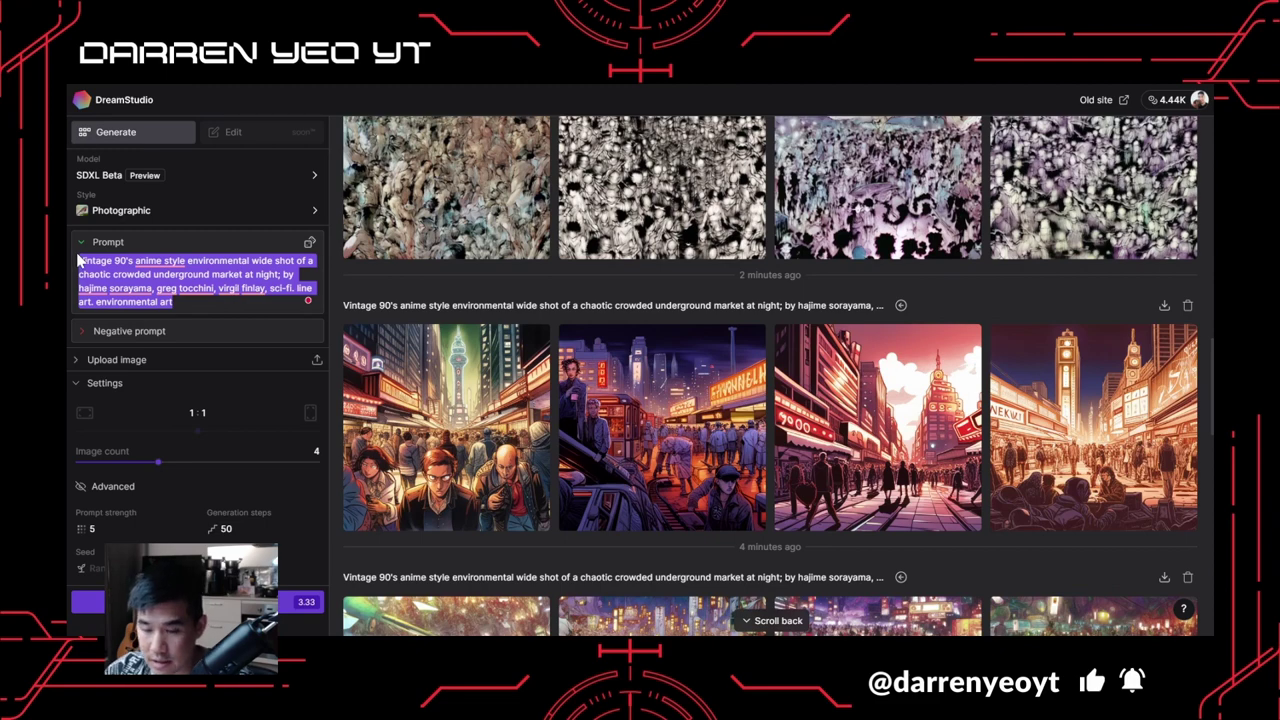
text(big robots with iron suits guarding a night club, dystopian, red planets in the sky, black and white neon lights, explosions, shadows, mist, fog, very High detailed, cinematic lighting, Cinematic, high detailed, ultra detailed, Accent Lighting, very god colors, realistic, 8k, HDR)
scroll(352, 403, up, 3)
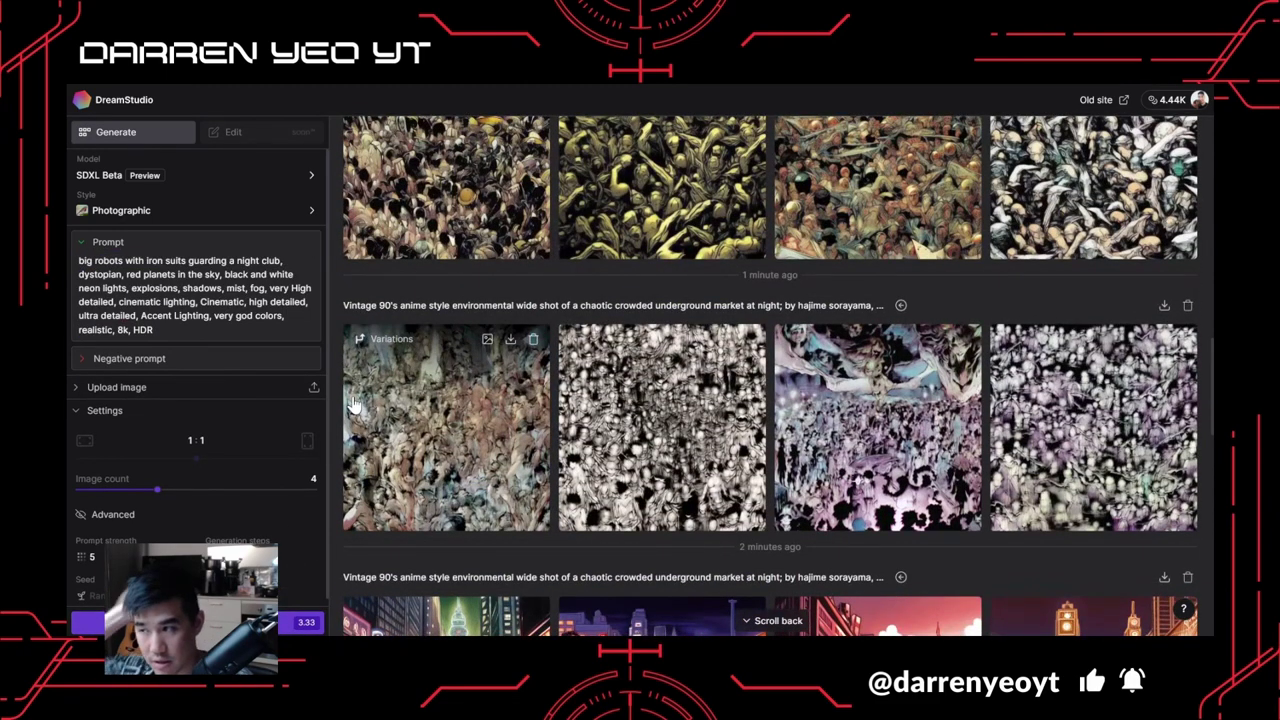
scroll(717, 261, up, 10)
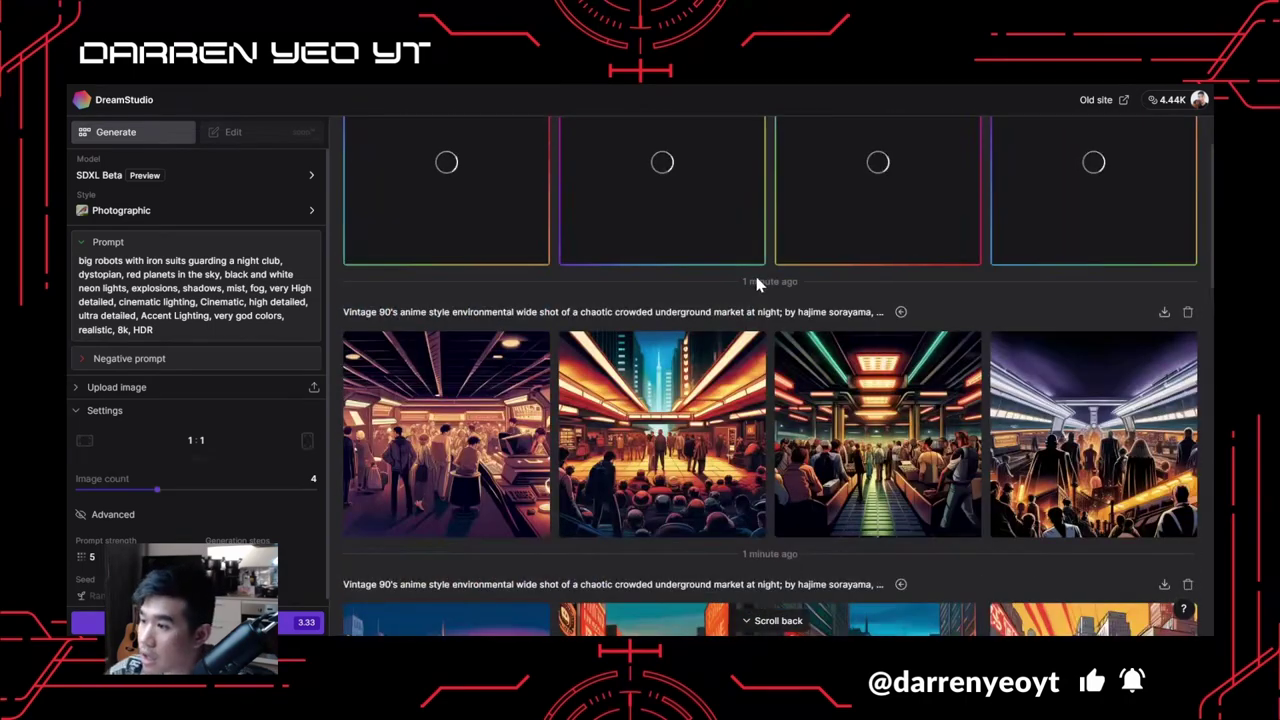
Review the earlier market image sets in the history, and return to the newest robot images.
scroll(757, 310, down, 10)
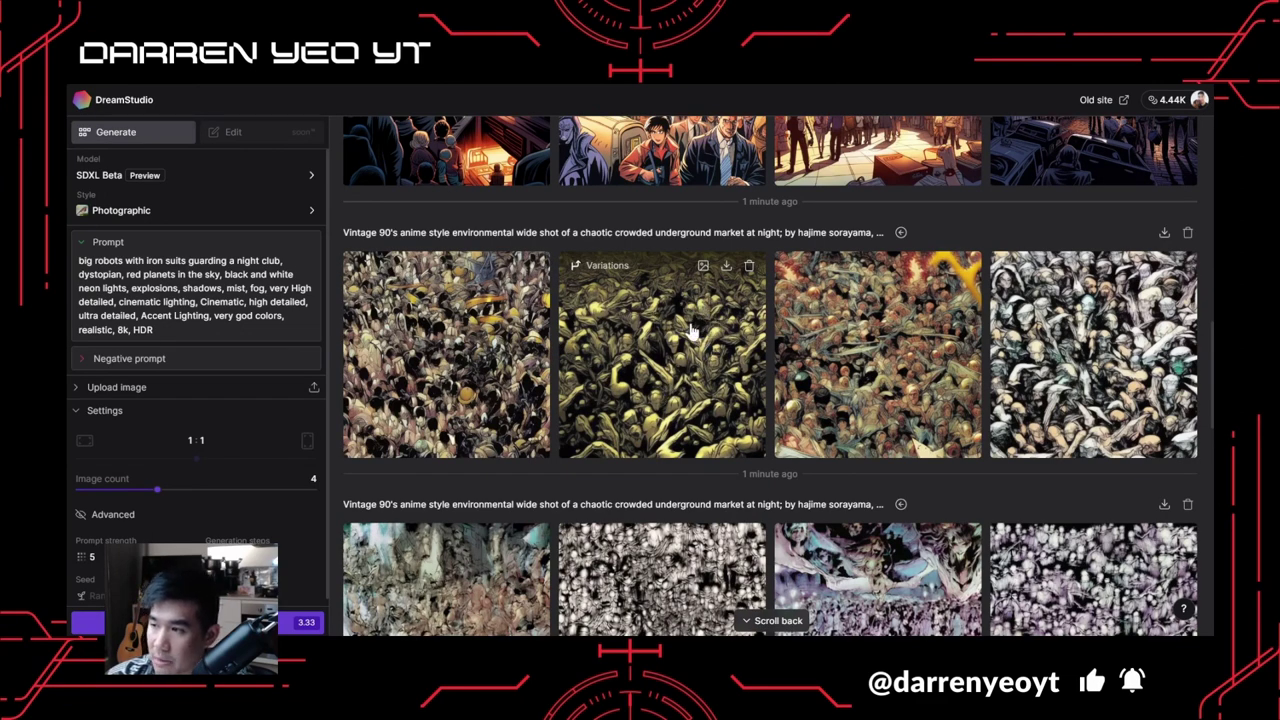
scroll(621, 288, down, 3)
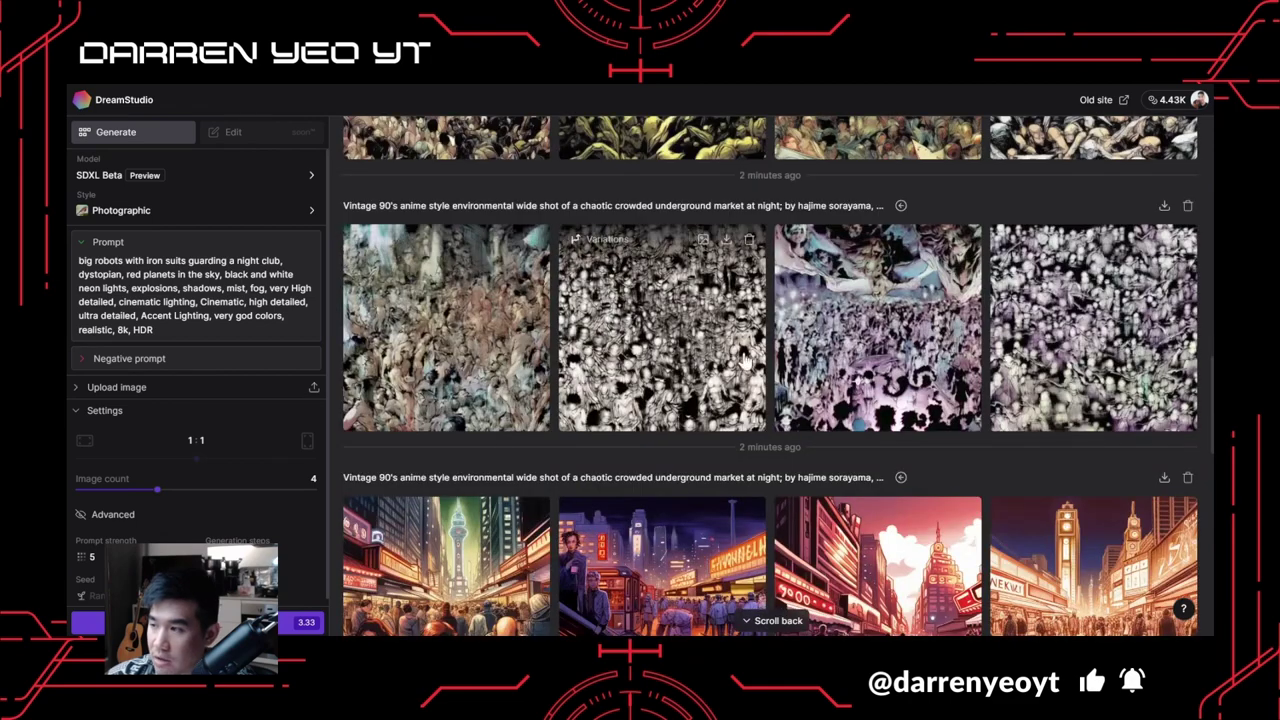
scroll(820, 336, up, 4)
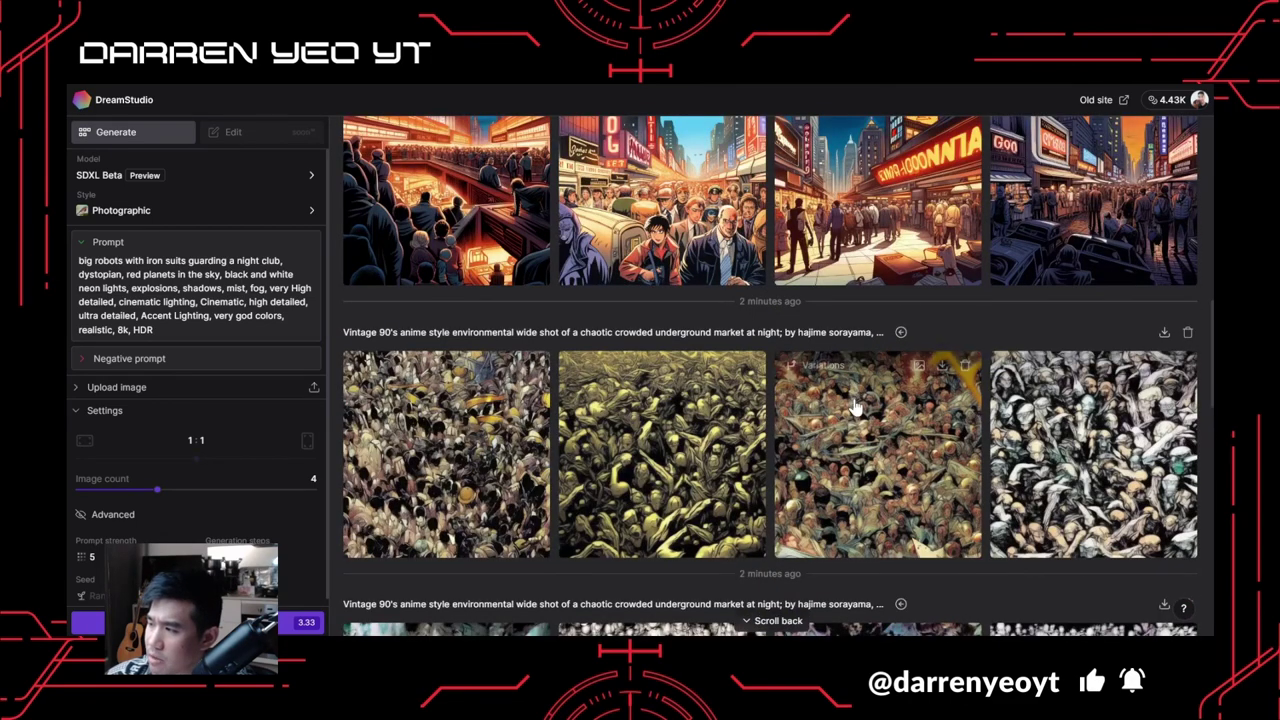
scroll(1025, 432, up, 5)
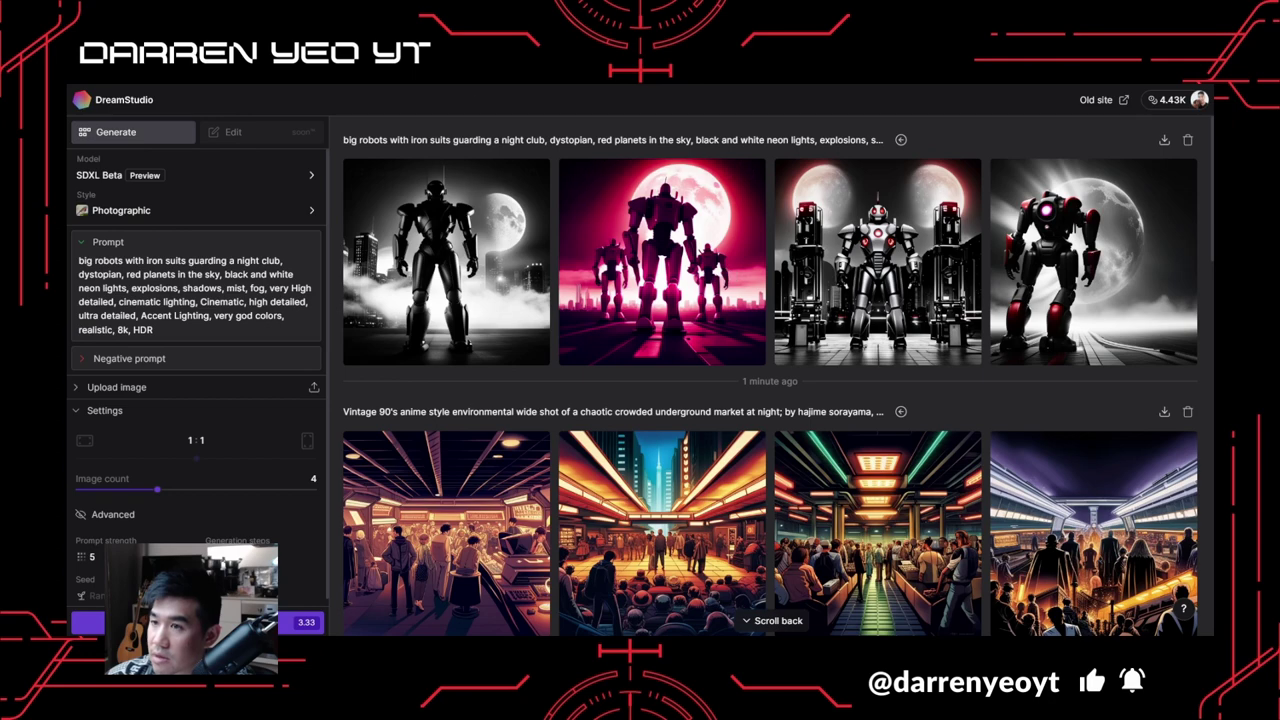
Switch the style to Enhance and generate the robot prompt again.
click(296, 212)
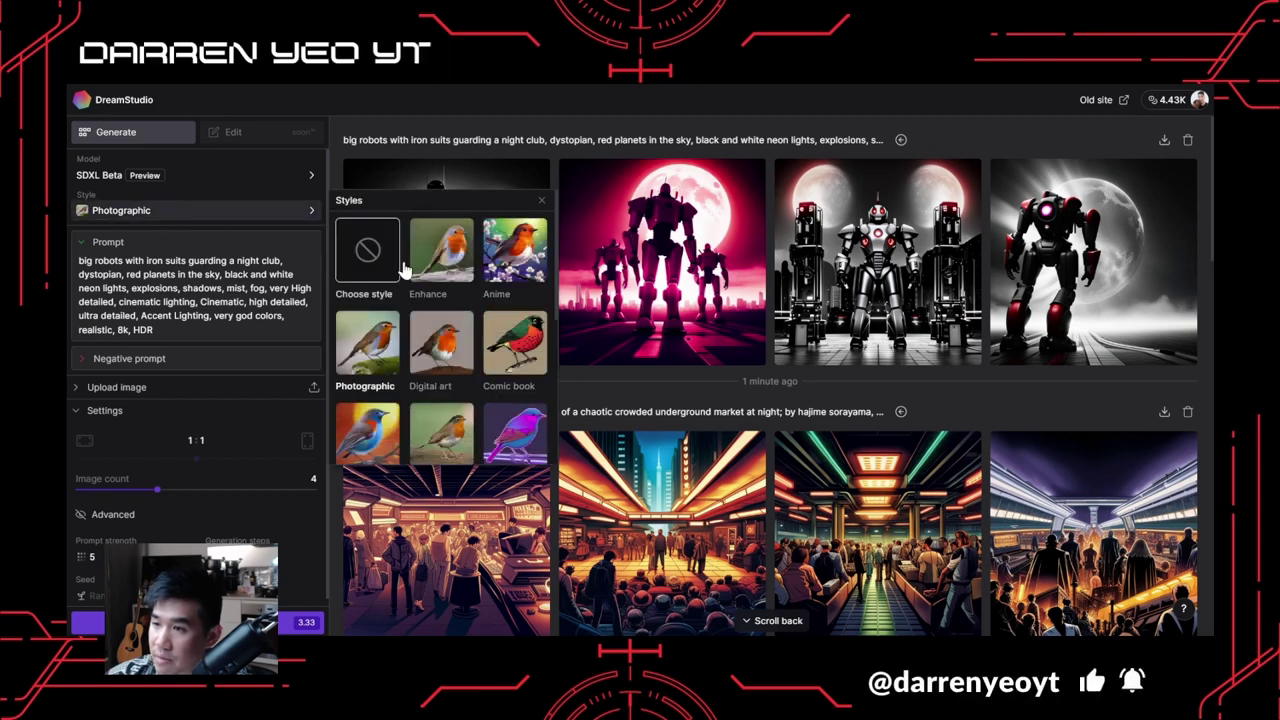
click(441, 262)
click(300, 622)
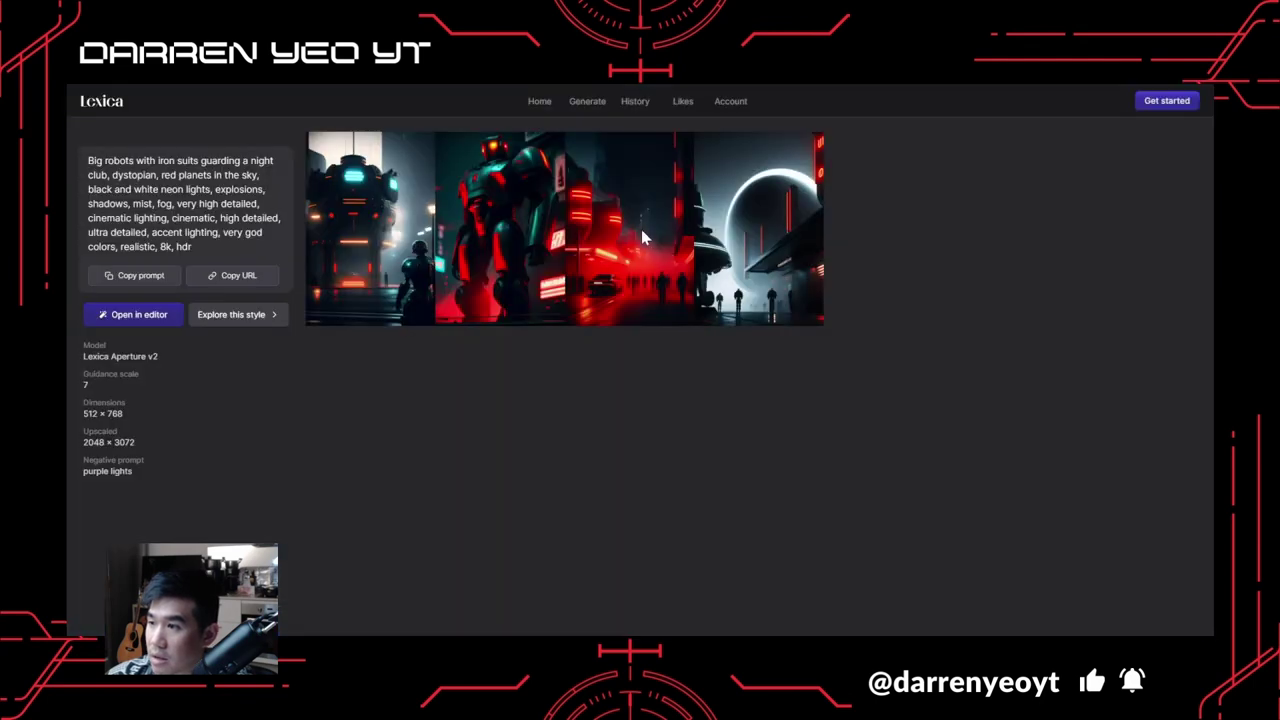
Switch to Lexica, view the robot prompt's red neon street image enlarged, and browse search results for "hyper realistic blade runner (2049) city".
click(641, 236)
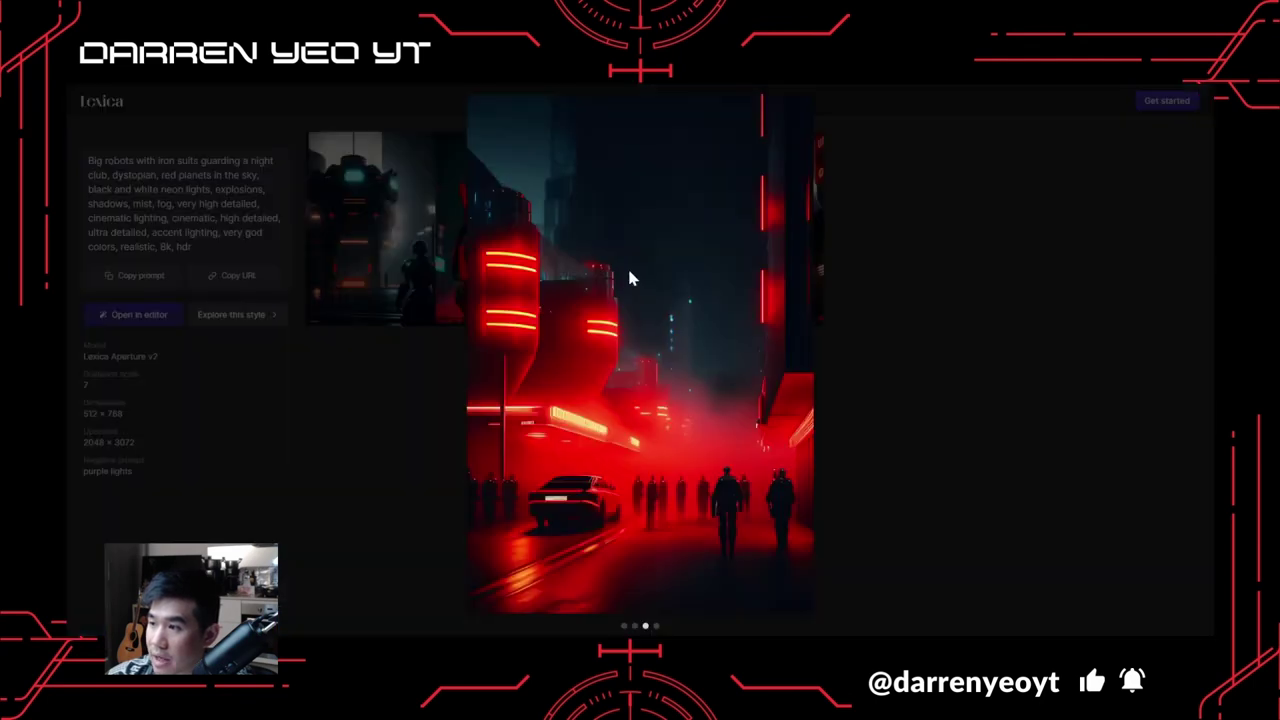
click(380, 352)
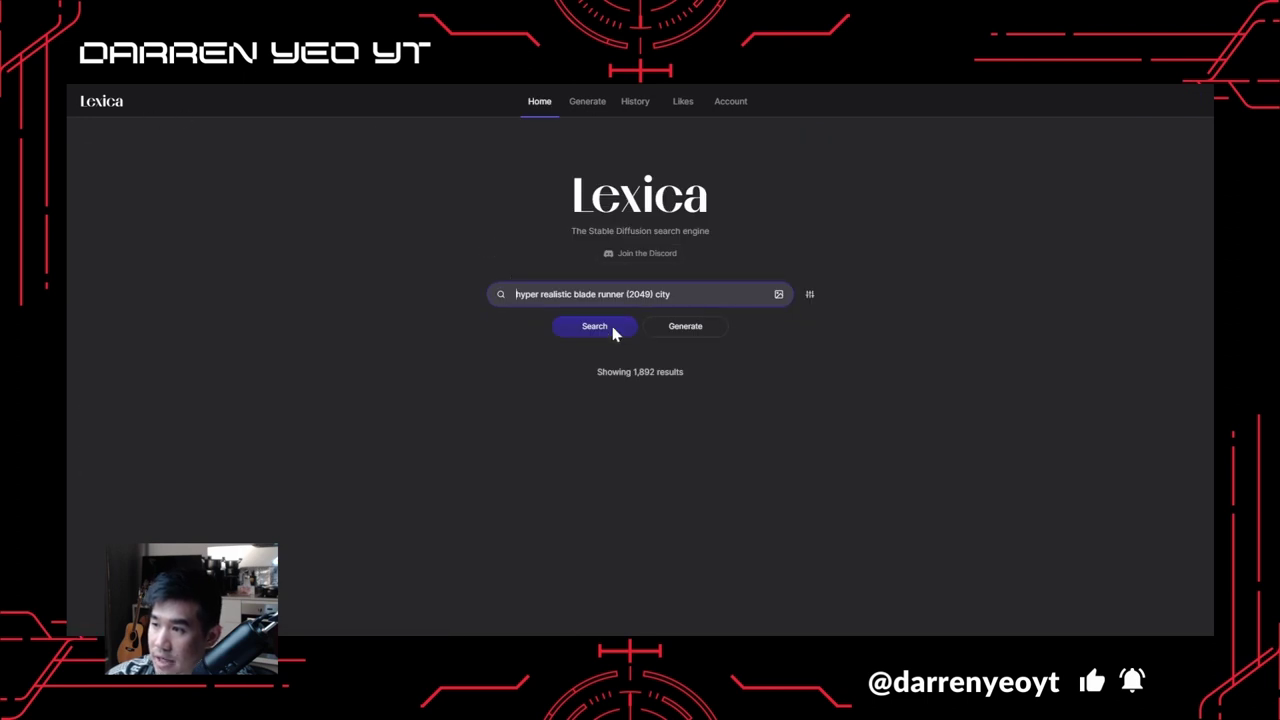
click(614, 330)
scroll(543, 388, down, 10)
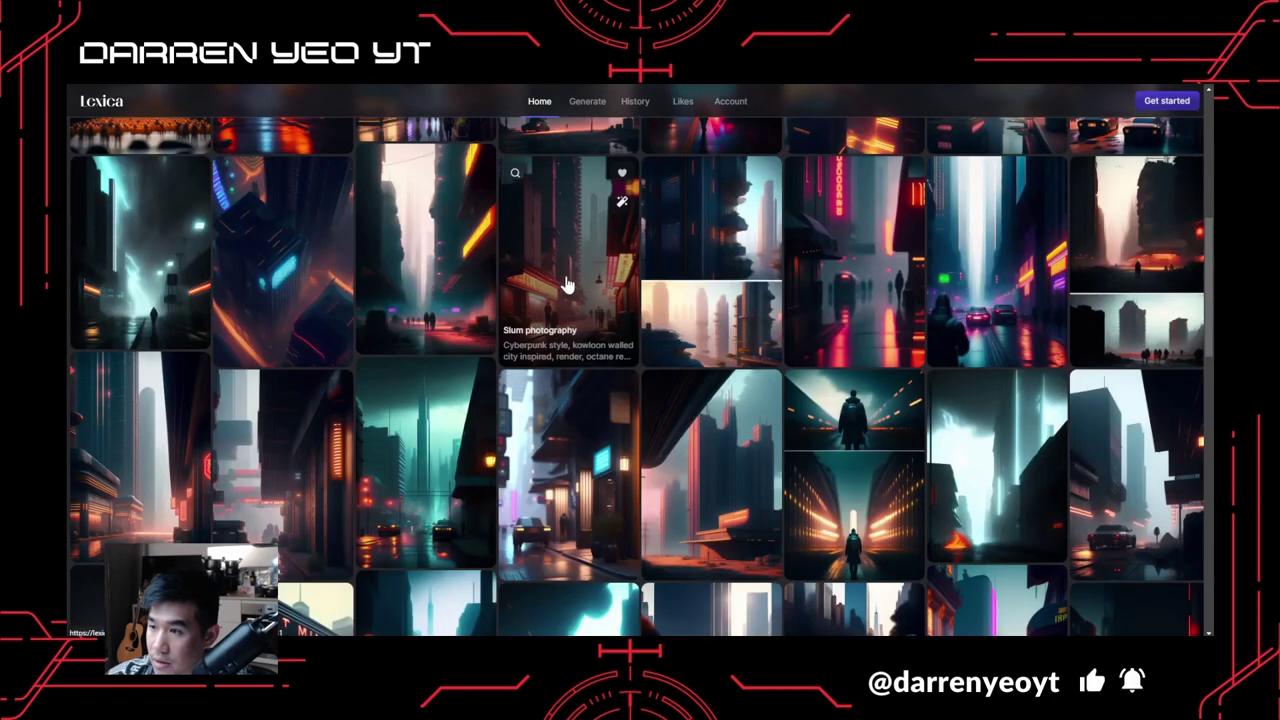
Replace the DreamStudio prompt with Lexica's "slum photography, cyberpunk style, kowloon walled city inspired, render, octane render, unreal engine, 4k, dramatic composition" and generate.
click(590, 300)
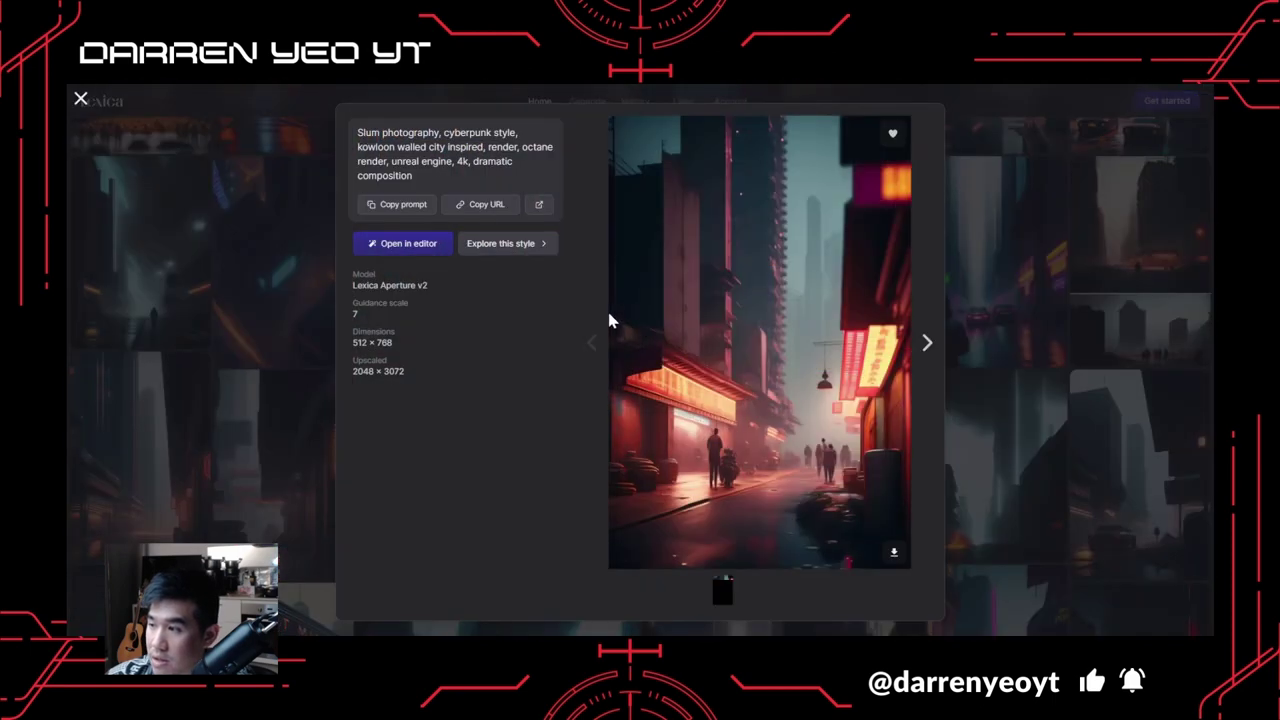
drag(392, 161, 452, 161)
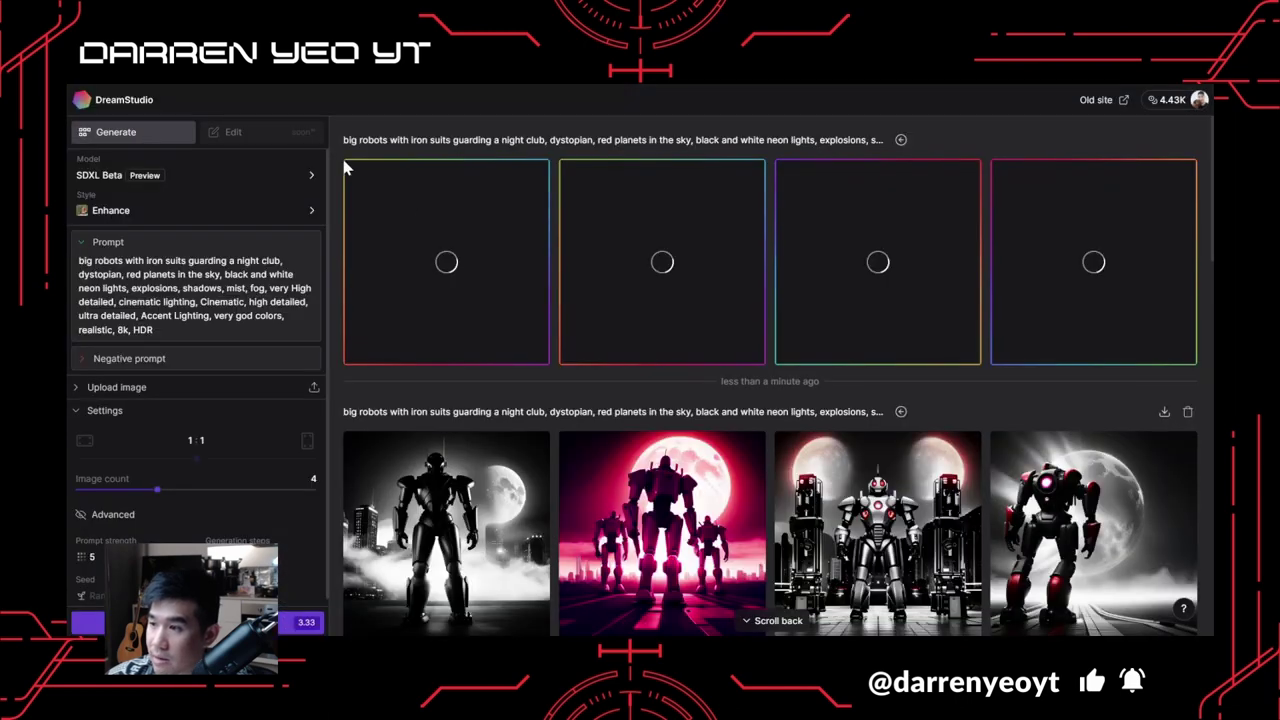
triple_click(183, 320)
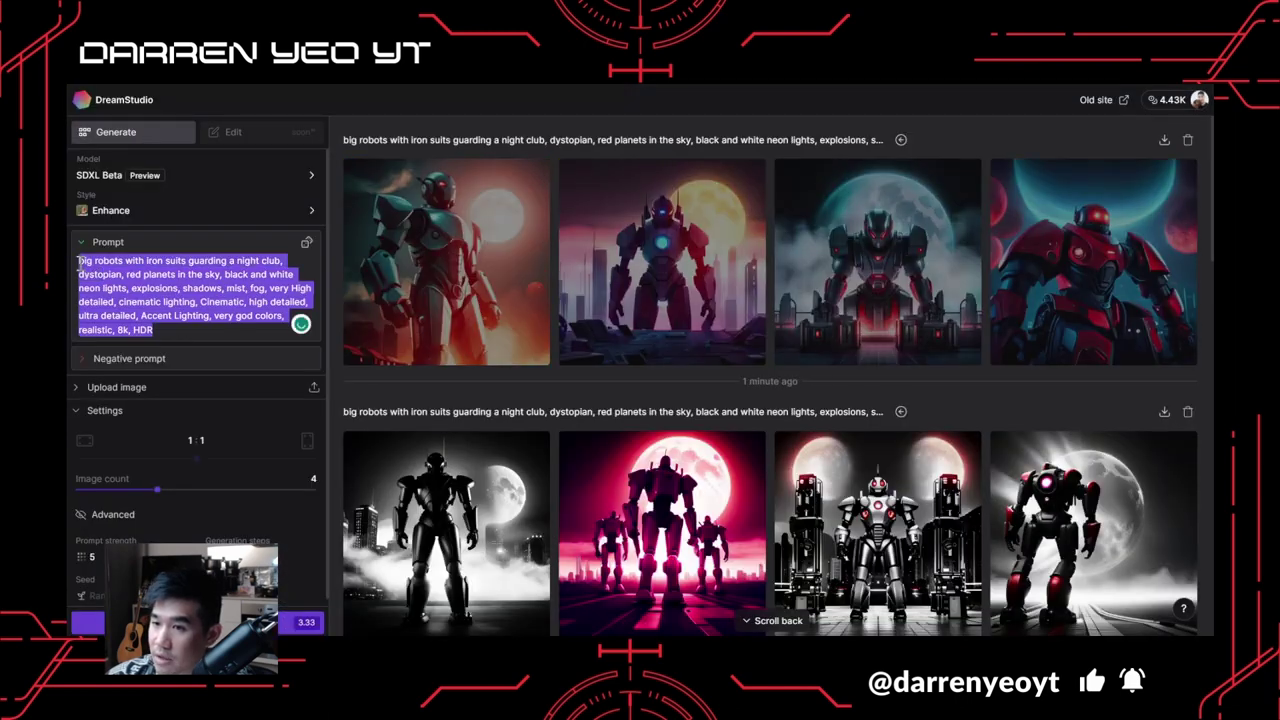
text(slum photography, cyberpunk style, kowloon walled city inspired, render, octane render, unreal engine, 4k, dramatic composition)
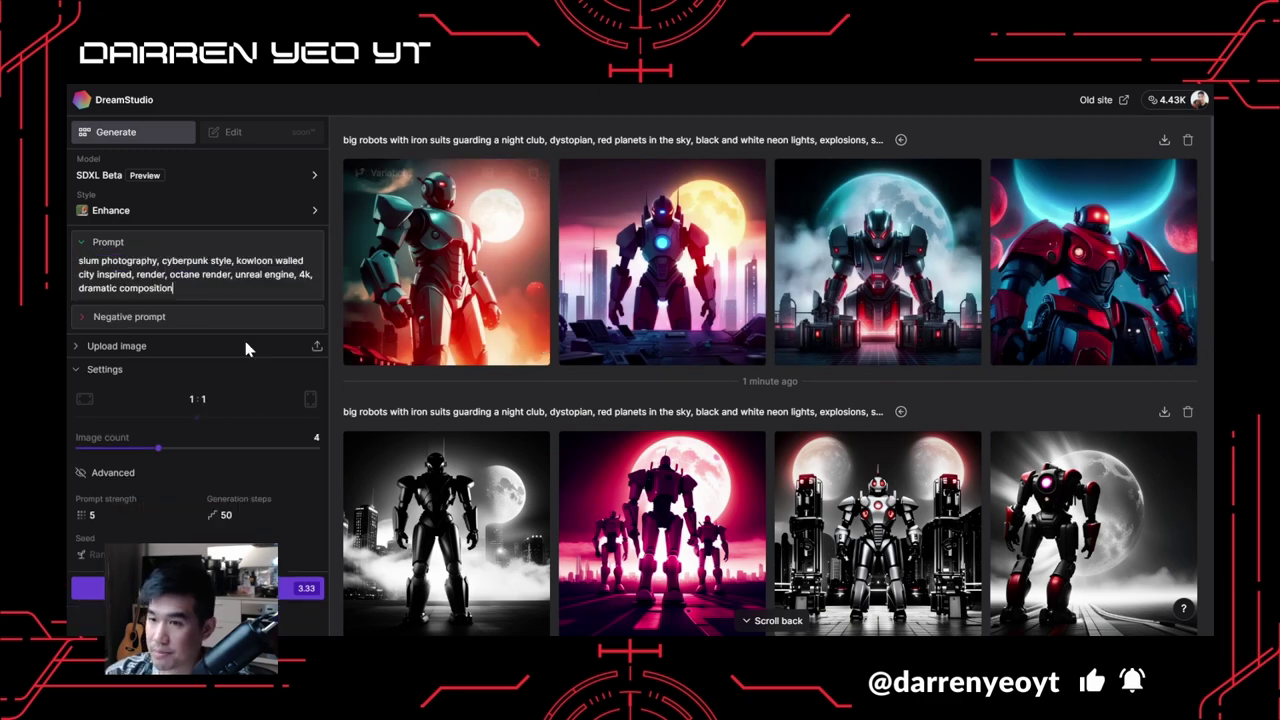
key(ctrl+Return)
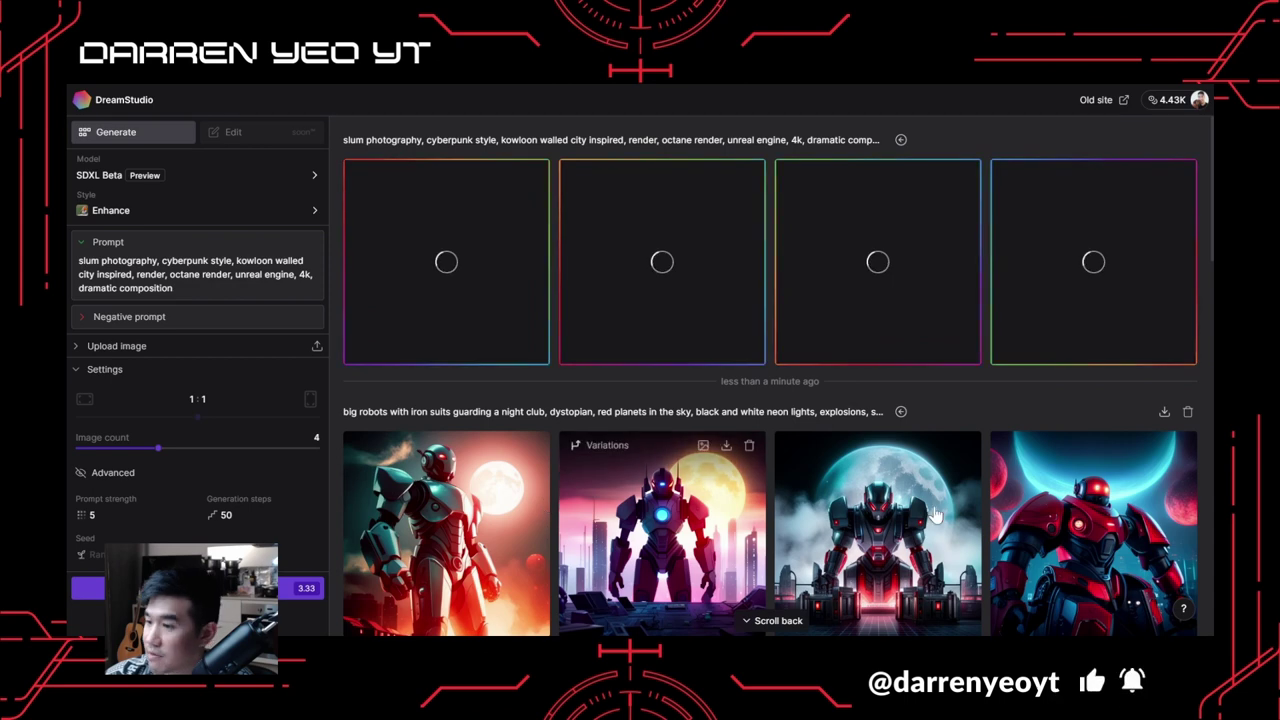
Compare the Enhance and Photographic robot sets, and return to the newest slum photography images.
scroll(930, 430, down, 2)
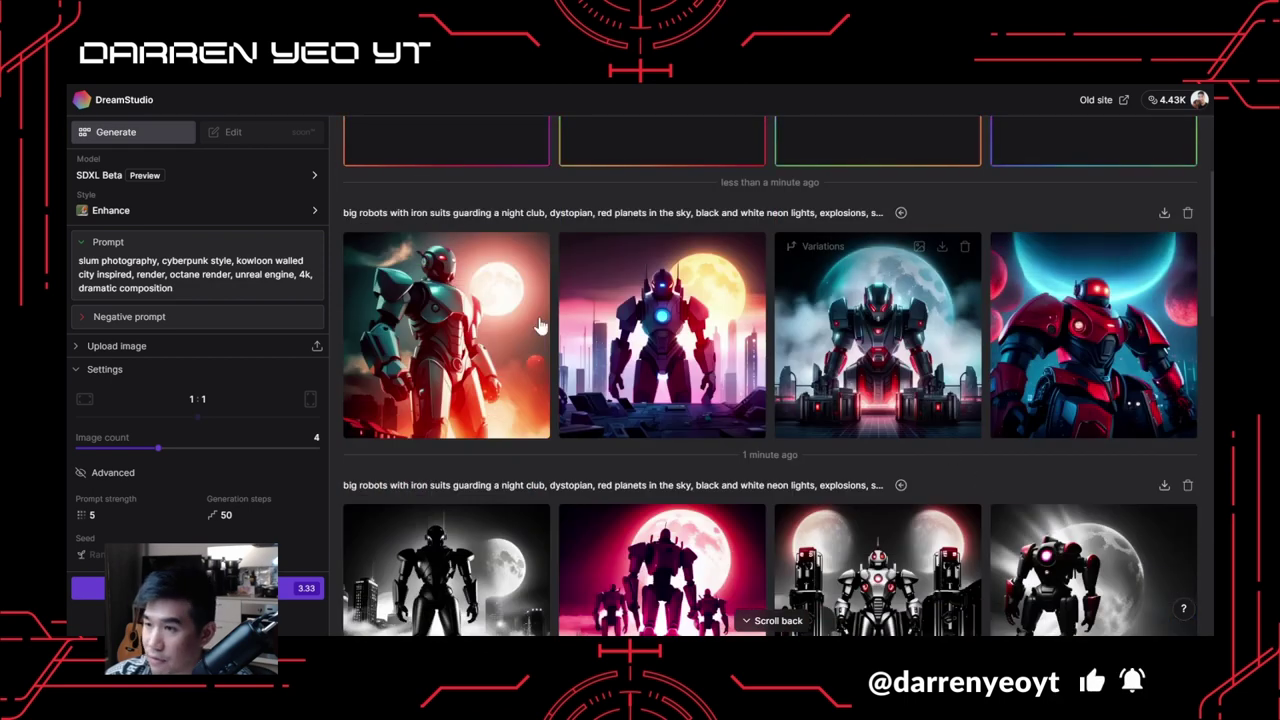
mouse_move(537, 248)
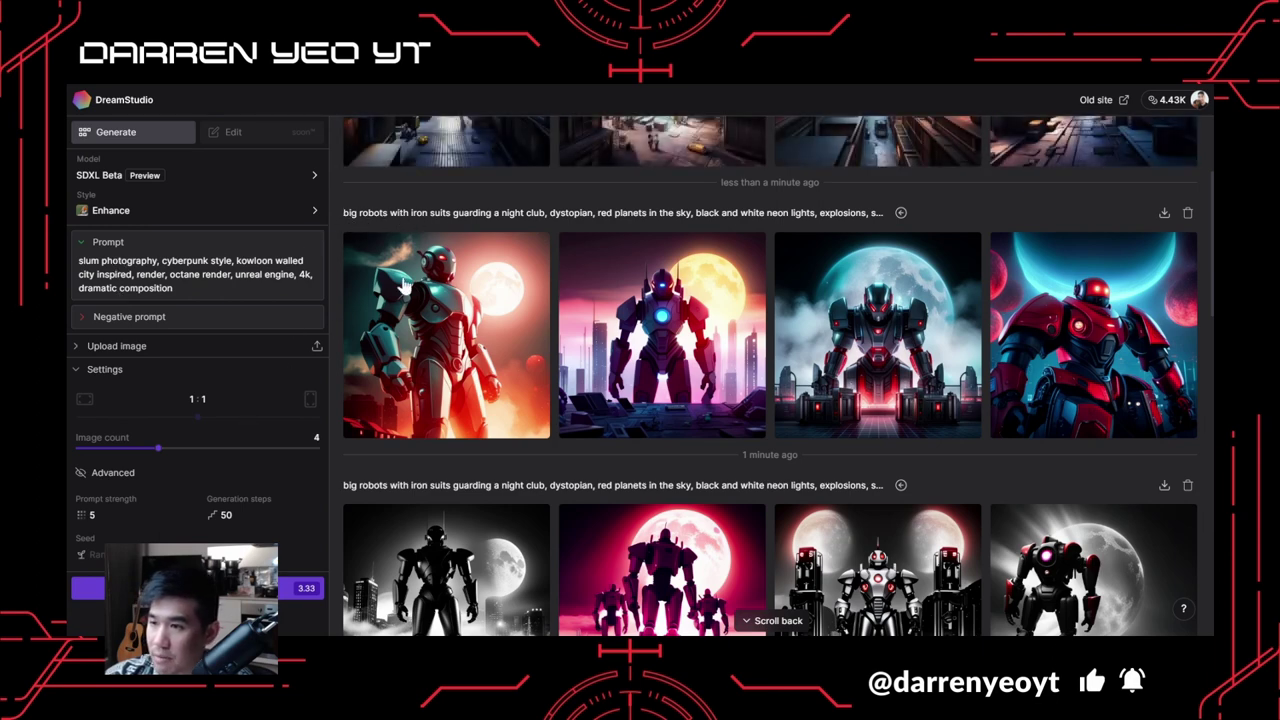
scroll(663, 286, up, 3)
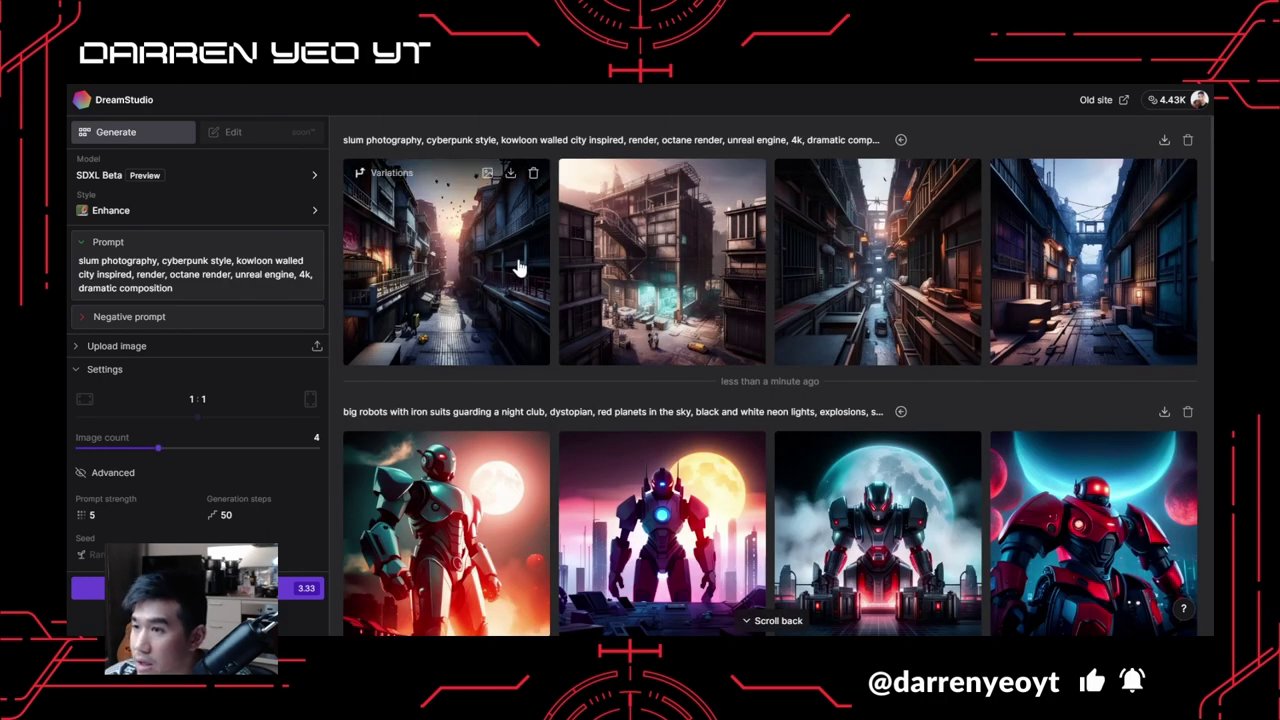
View the second slum photography image enlarged, and switch the style to Neon punk to generate the same prompt again.
click(627, 282)
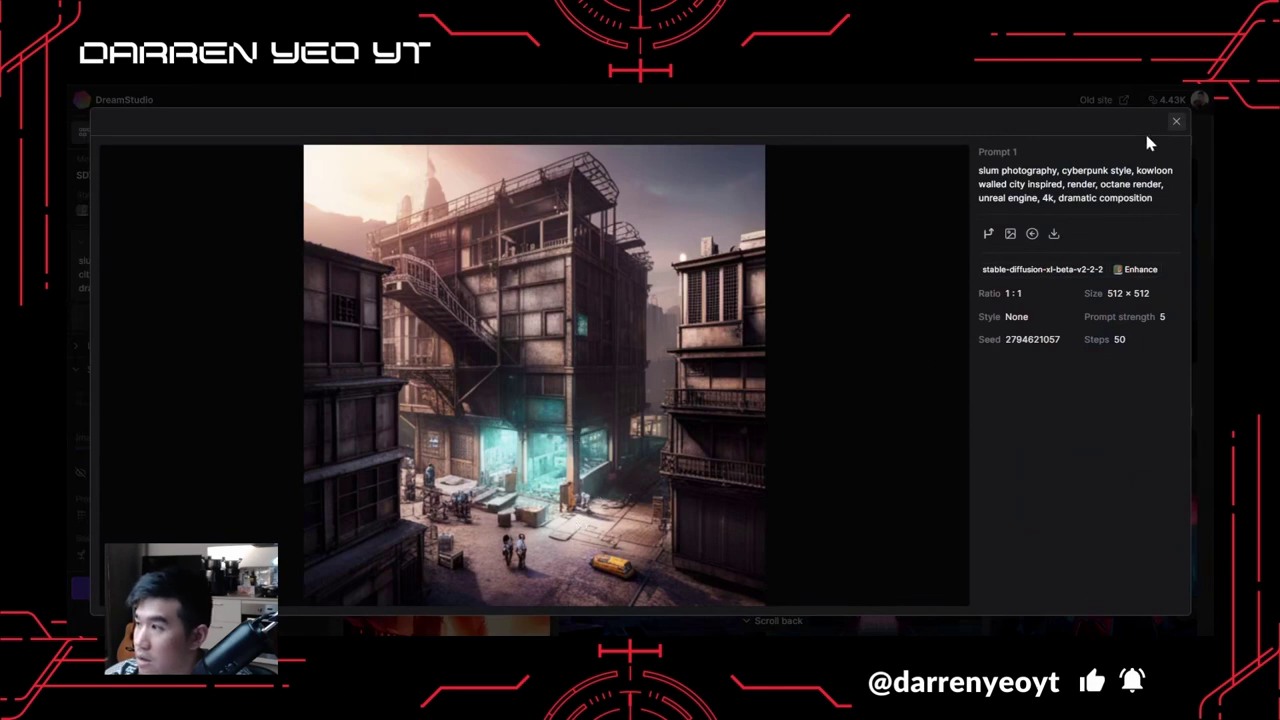
click(1176, 121)
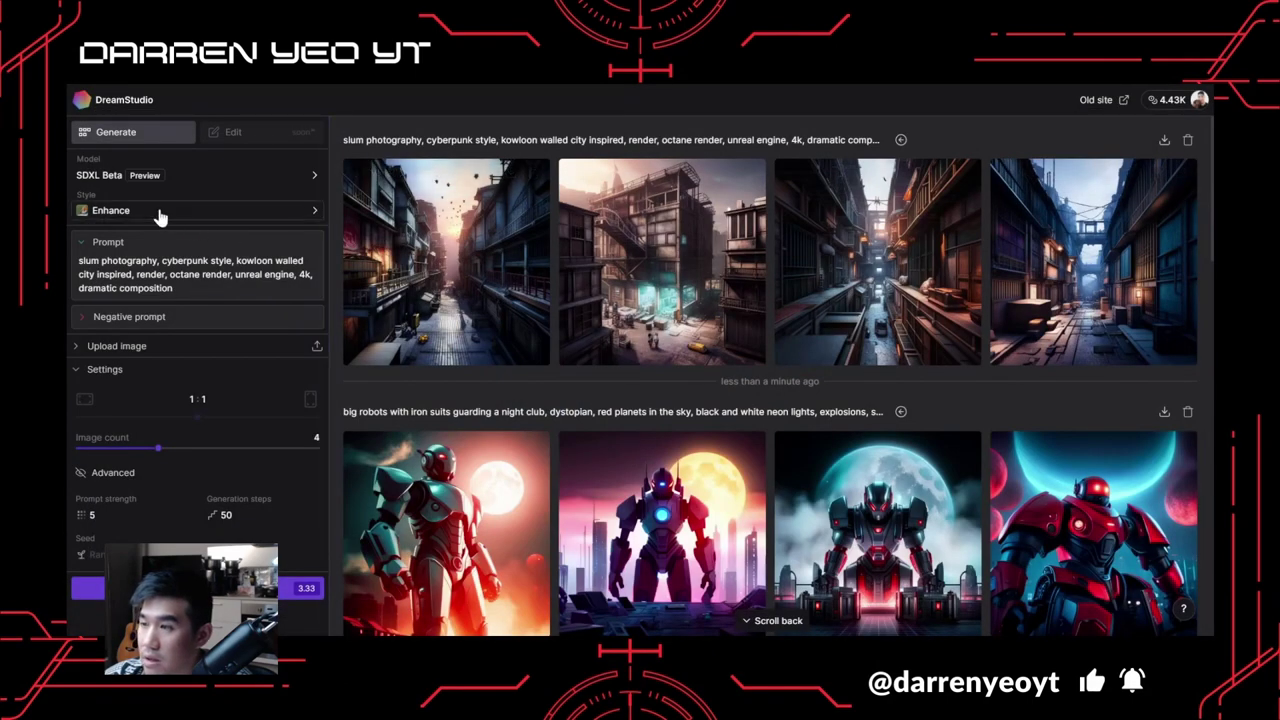
click(160, 212)
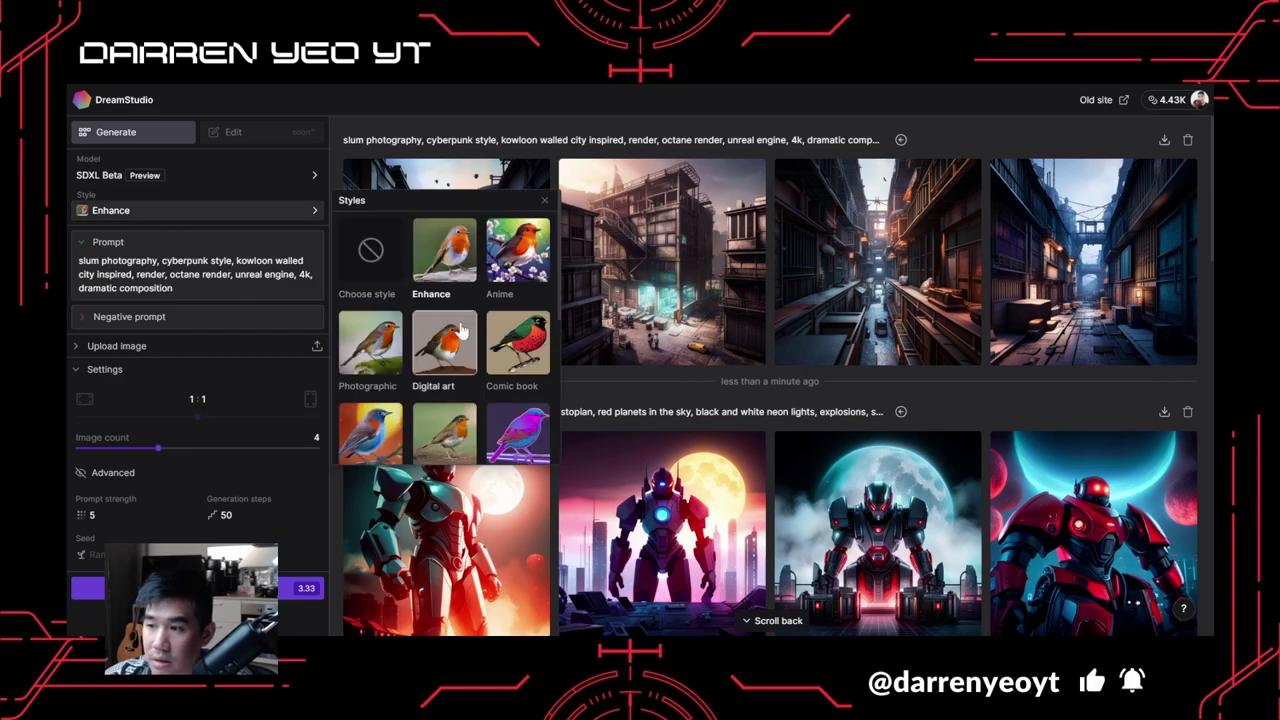
scroll(460, 332, down, 2)
click(517, 338)
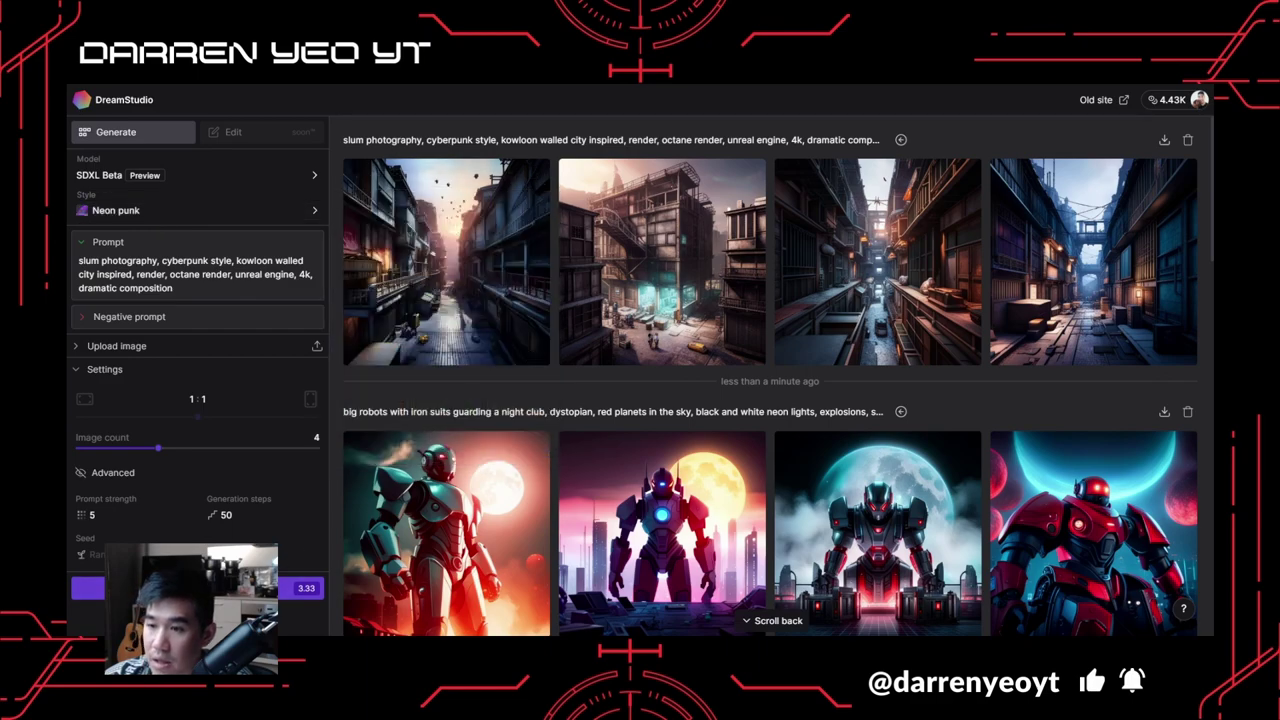
click(190, 588)
Browse Lexica's cyberpunk city results, open the neon street image with two figures in long coats, and copy its prompt.
scroll(609, 409, down, 10)
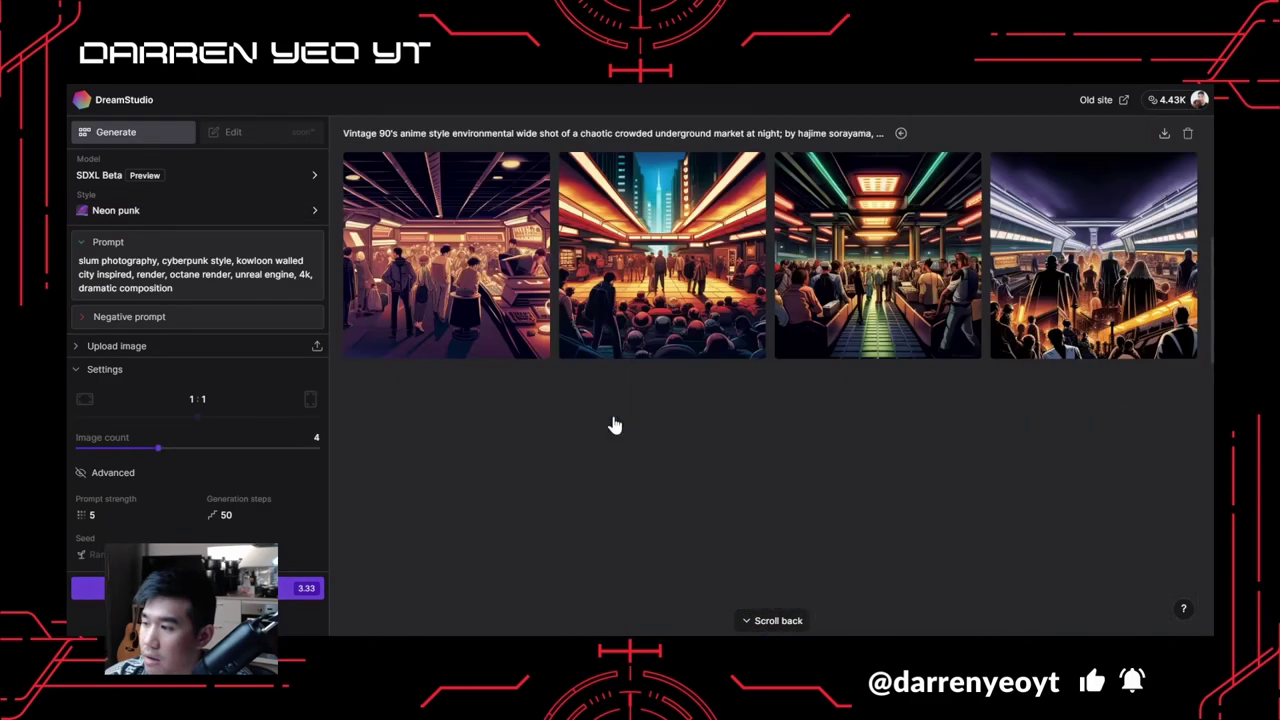
scroll(612, 422, up, 10)
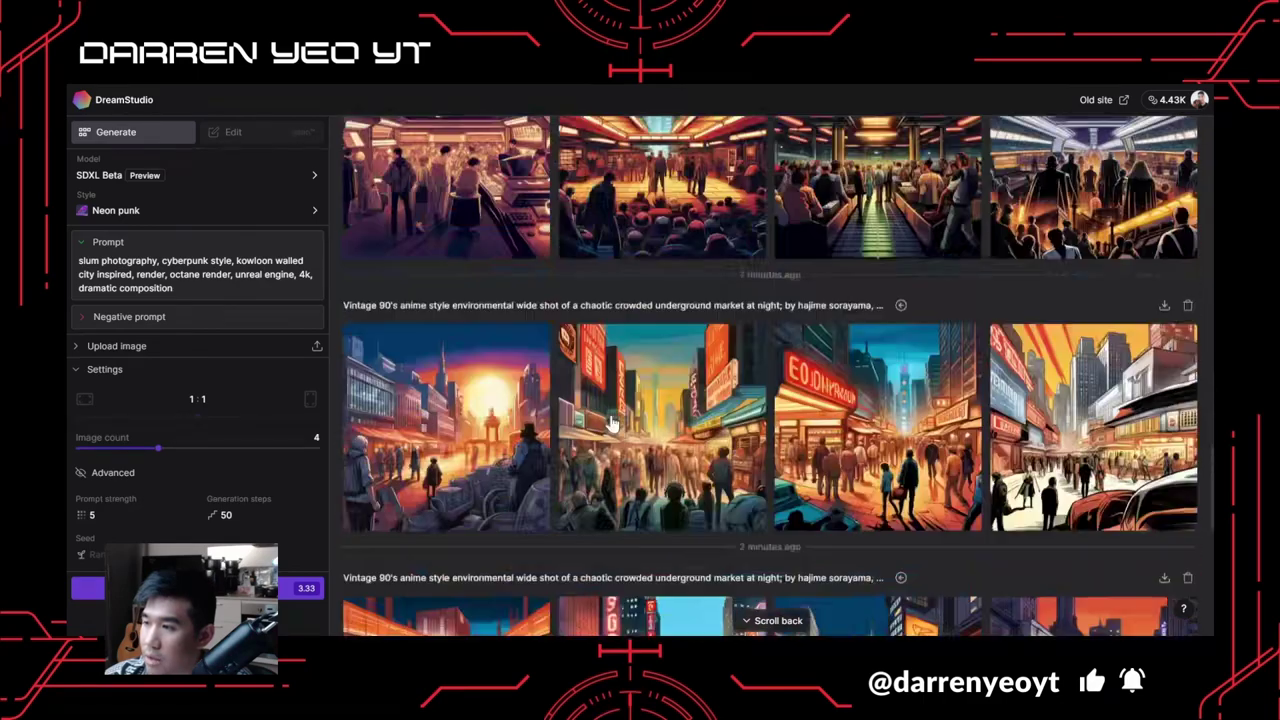
scroll(602, 395, up, 2)
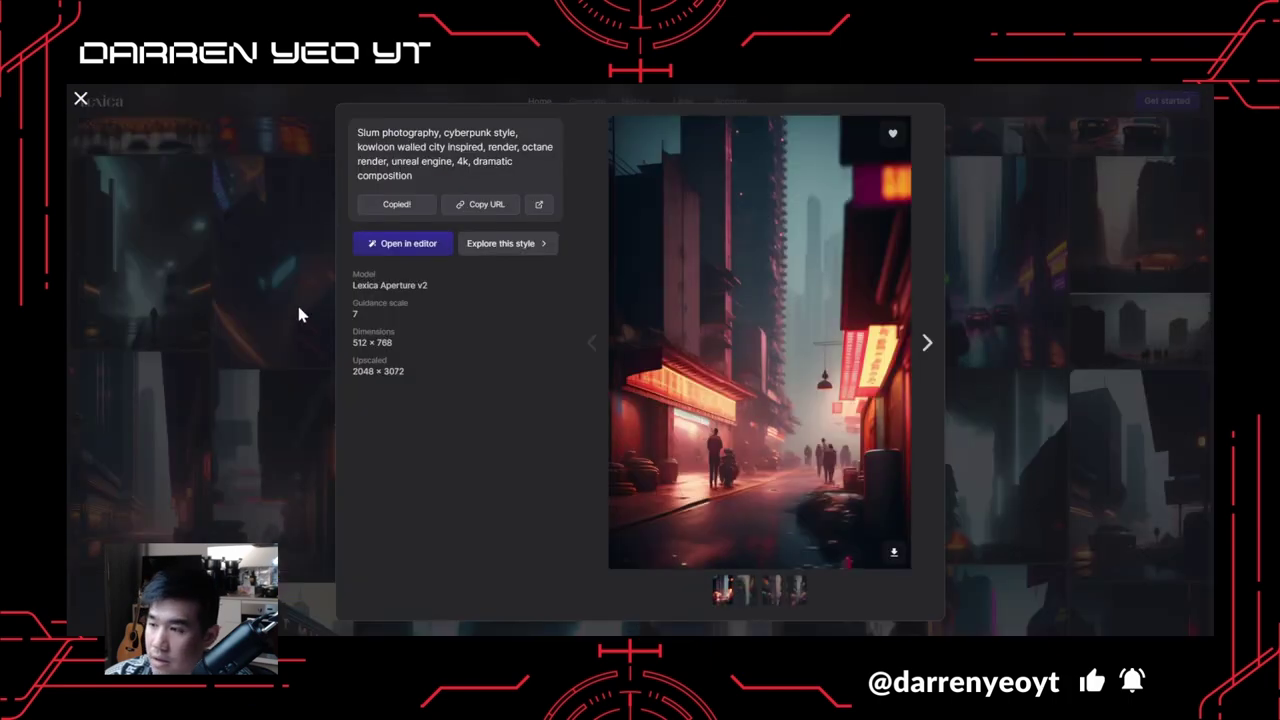
click(301, 329)
scroll(536, 340, down, 5)
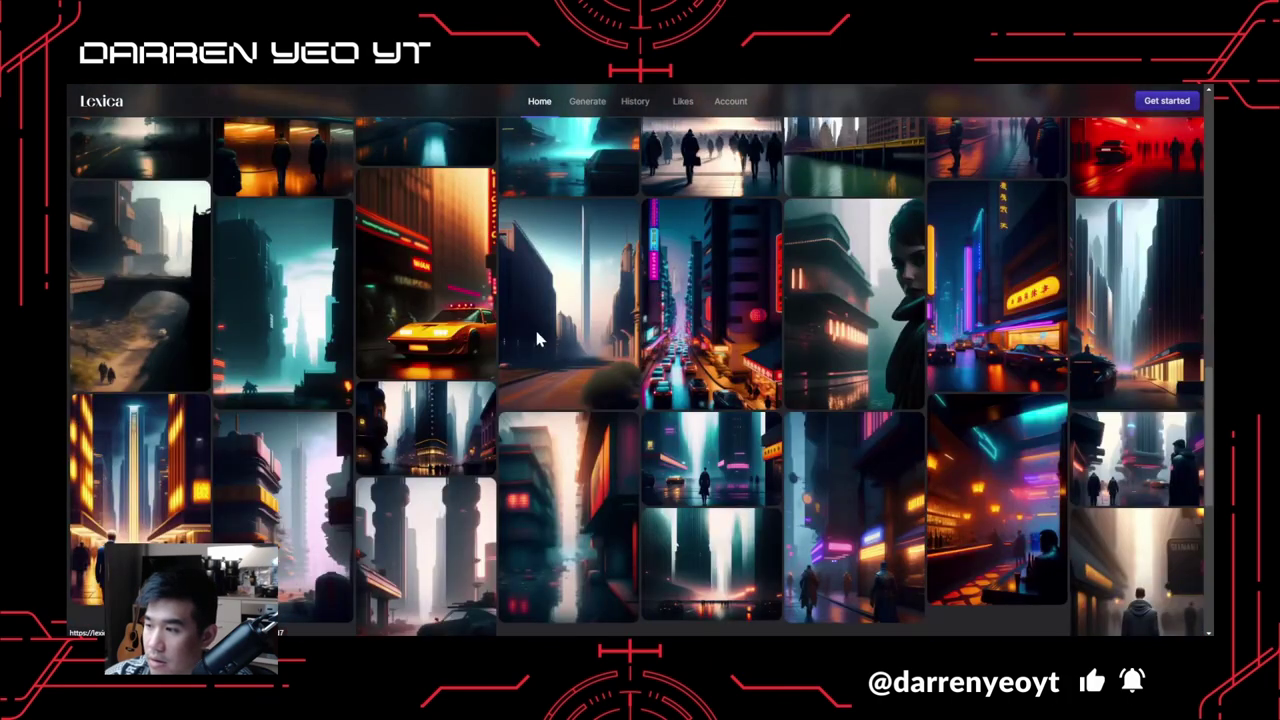
scroll(538, 340, down, 2)
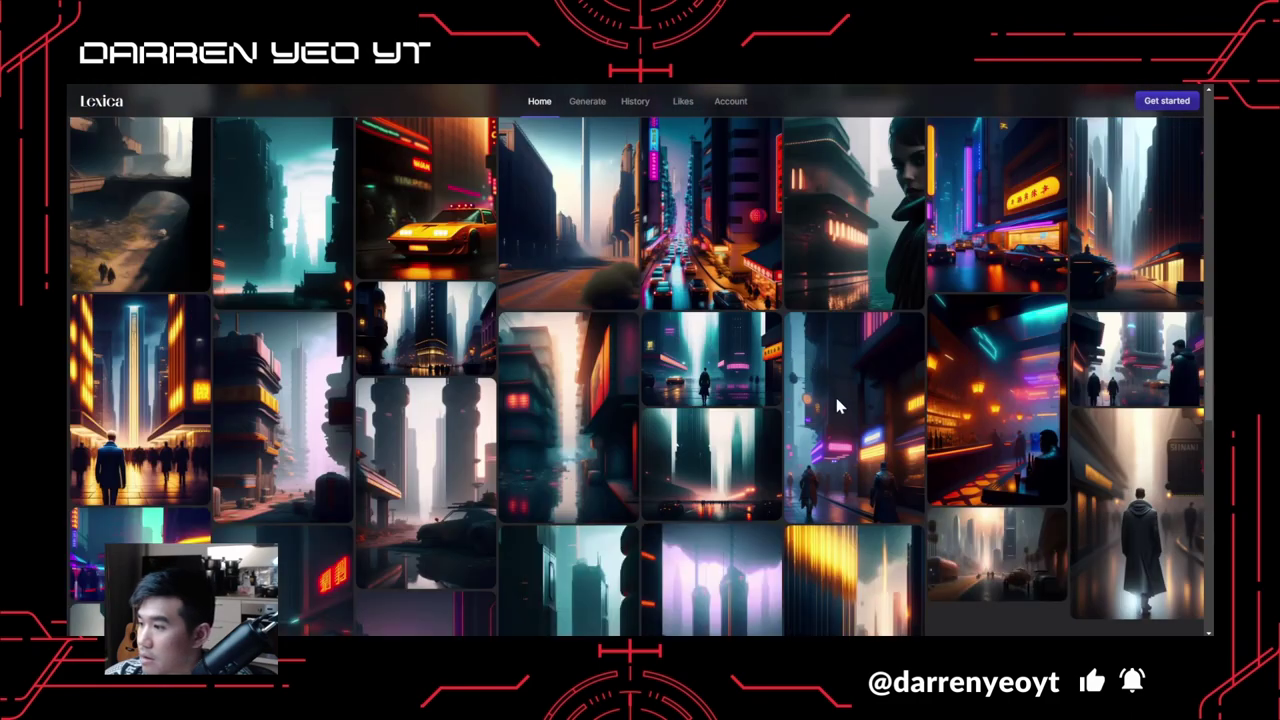
click(861, 449)
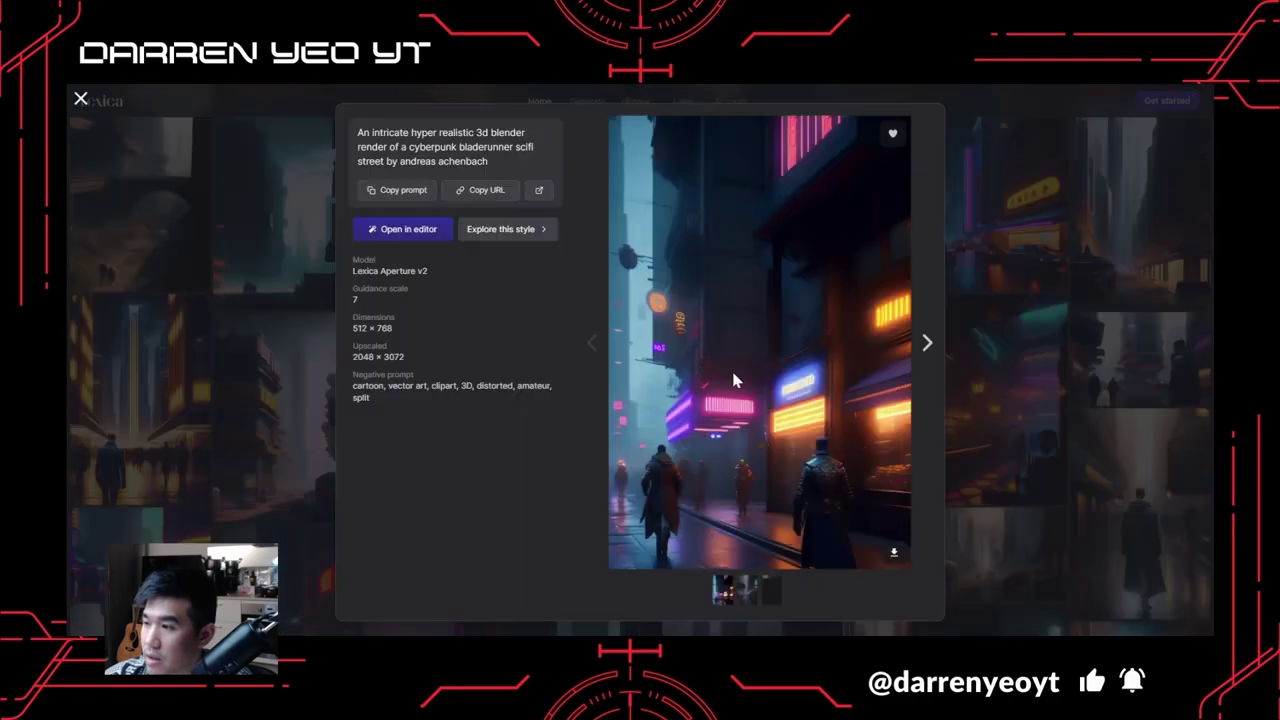
drag(578, 165, 347, 138)
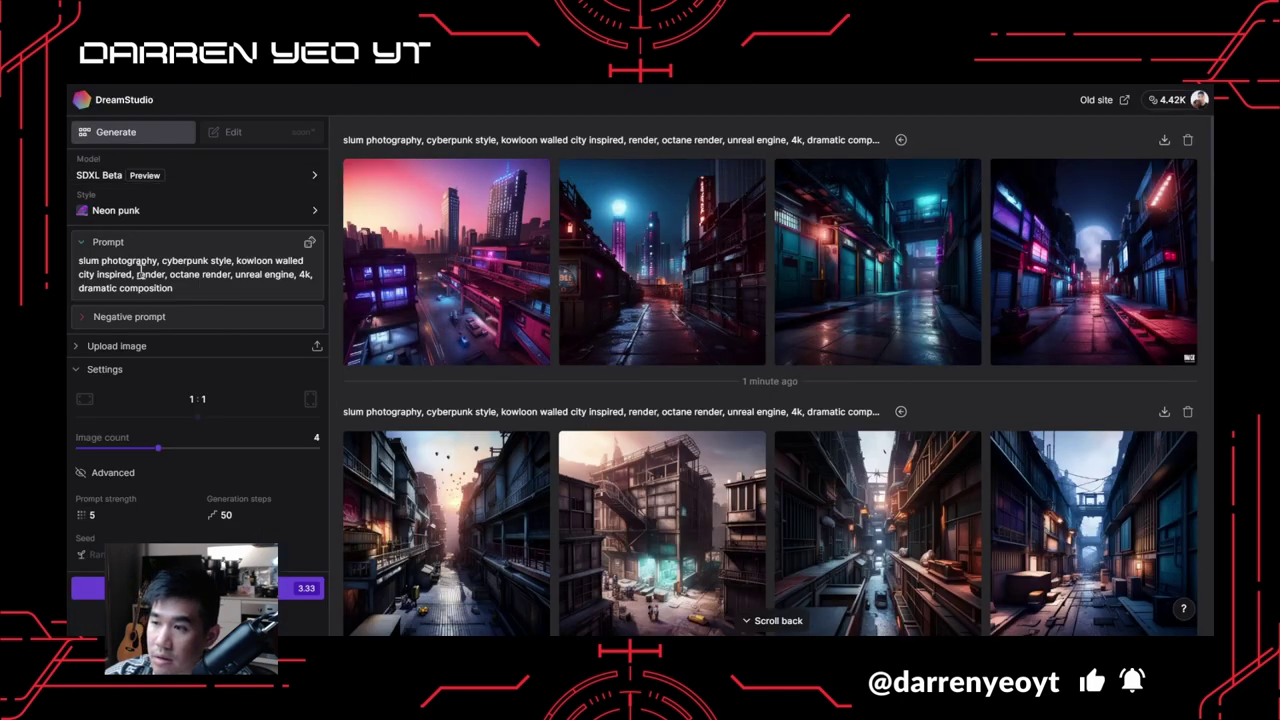
Replace the DreamStudio prompt with "an intricate hyper realistic 3d blender render of a cyberpunk bladerunner scifi street by andreas achenbach" and generate.
key(ctrl+a)
text(an intricate hyper realistic 3d blender render of a cyberpunk bladerunner scifi street by andreas achenbach)
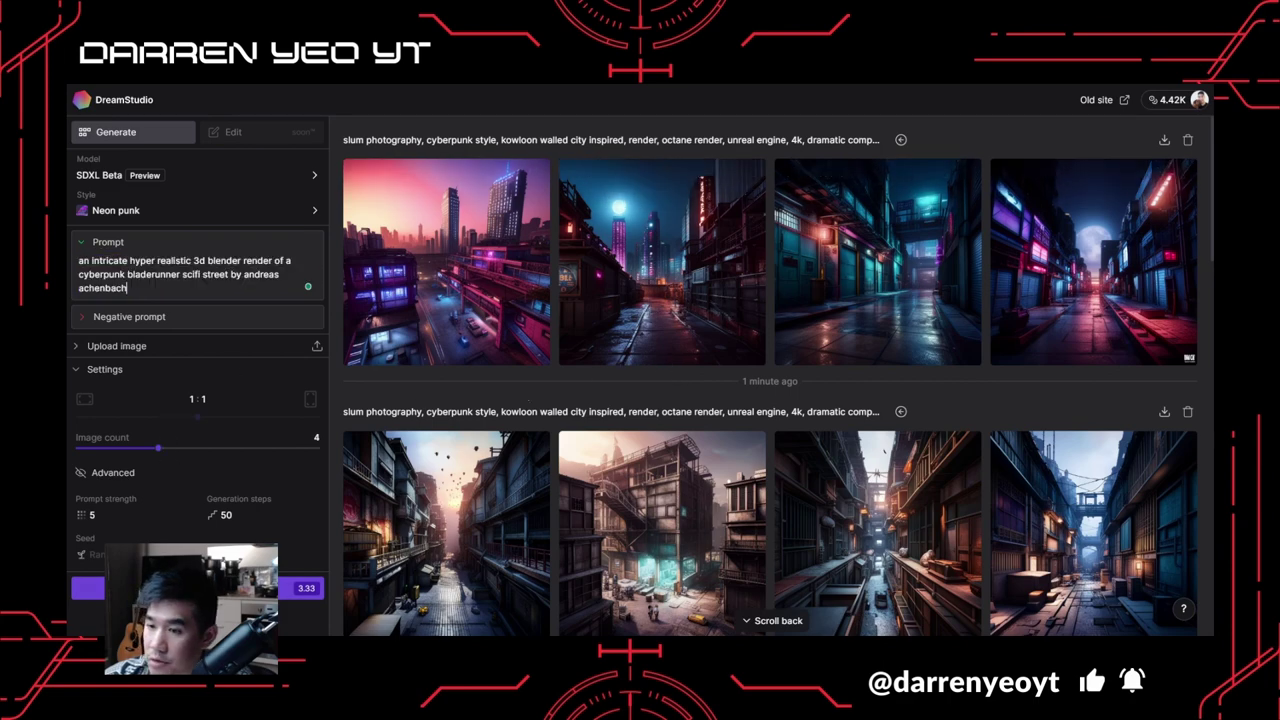
click(190, 588)
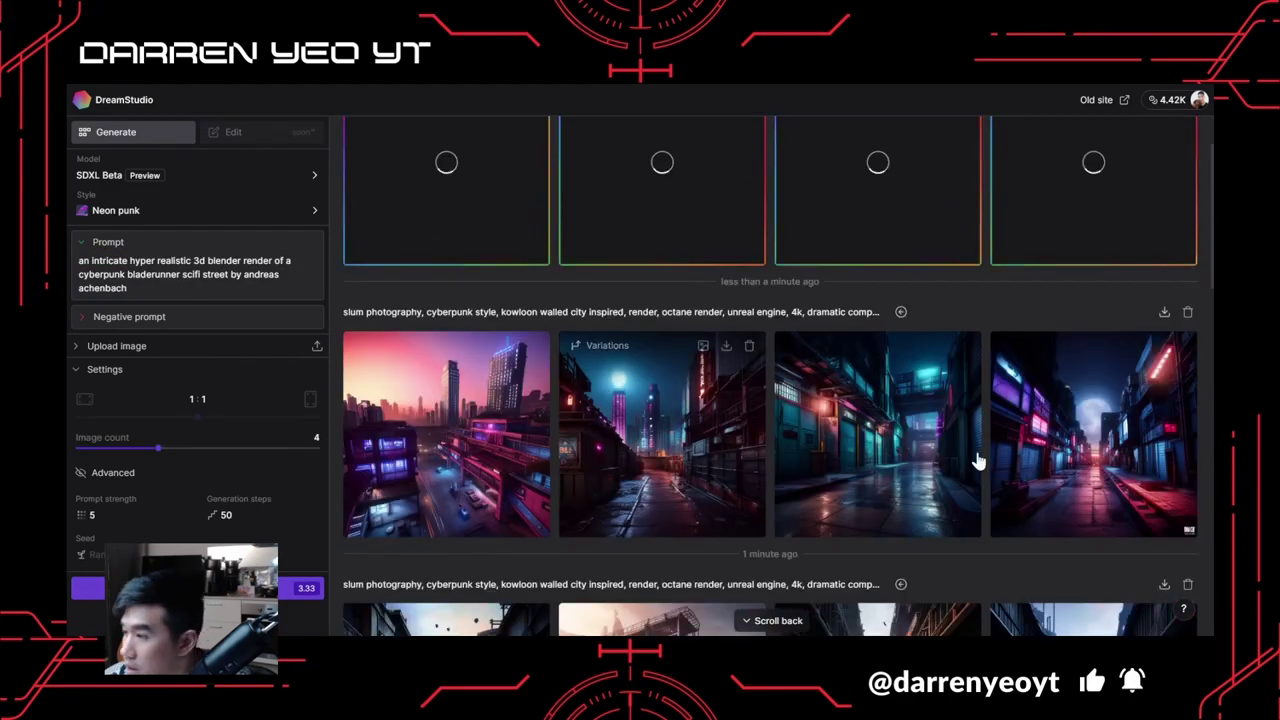
Compare the slum photography, robot and anime market sets, and return to the new bladerunner street images.
scroll(1095, 450, down, 2)
scroll(805, 410, up, 5)
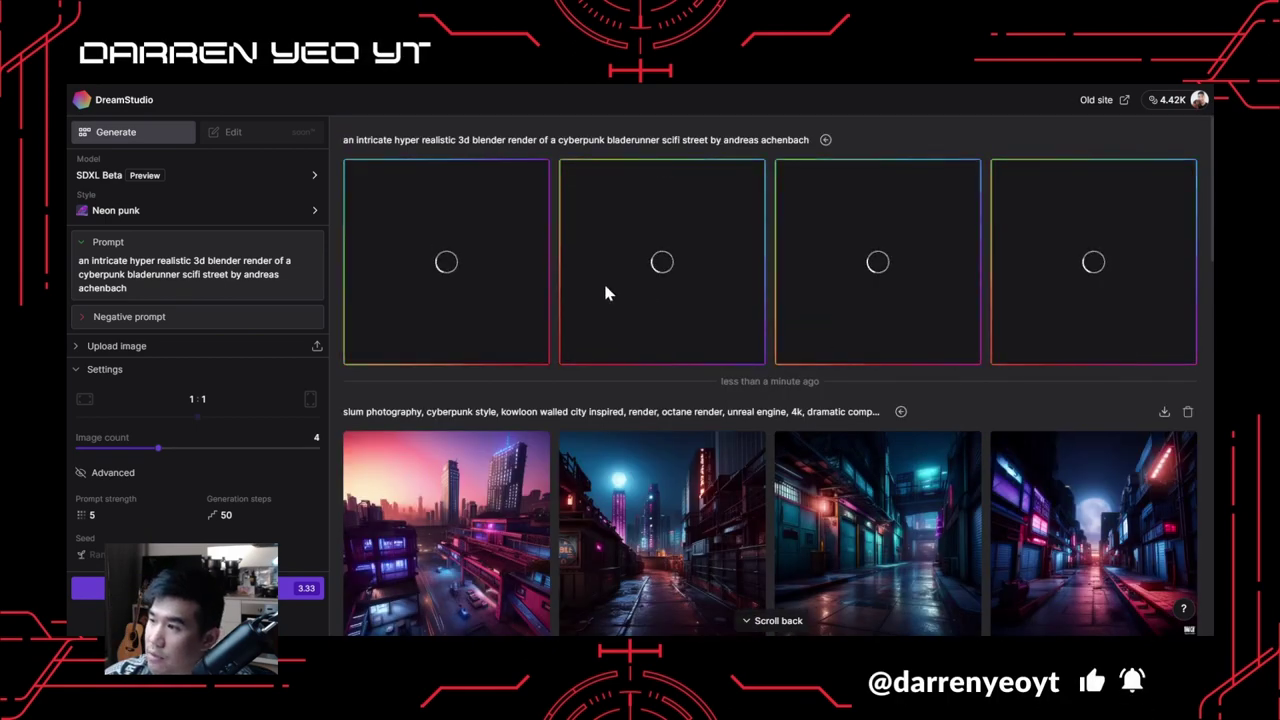
scroll(593, 408, down, 6)
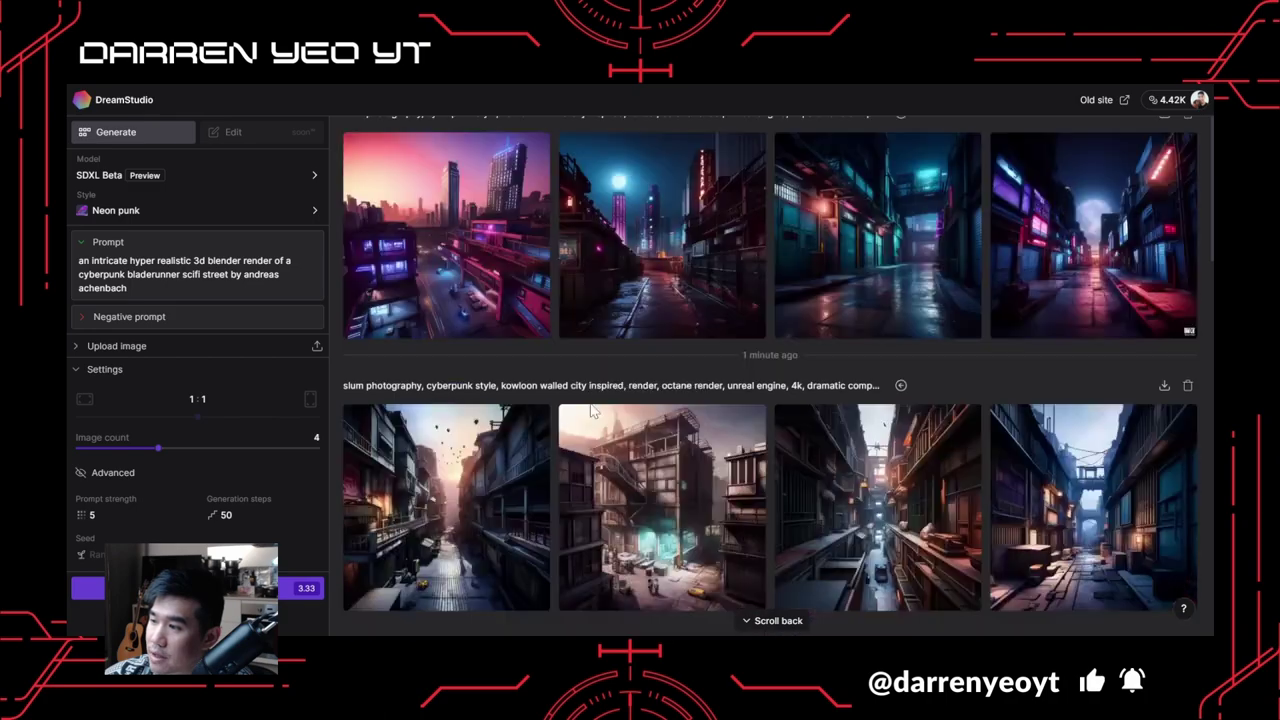
scroll(593, 408, down, 6)
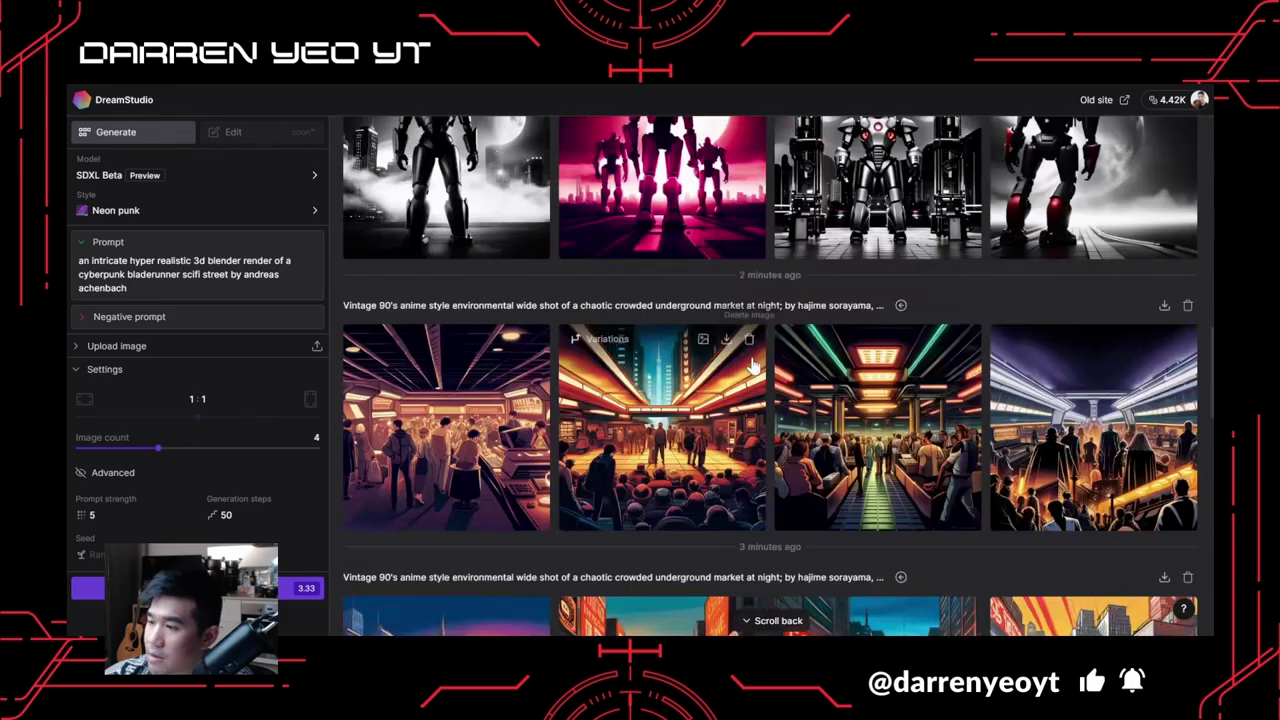
scroll(740, 340, up, 10)
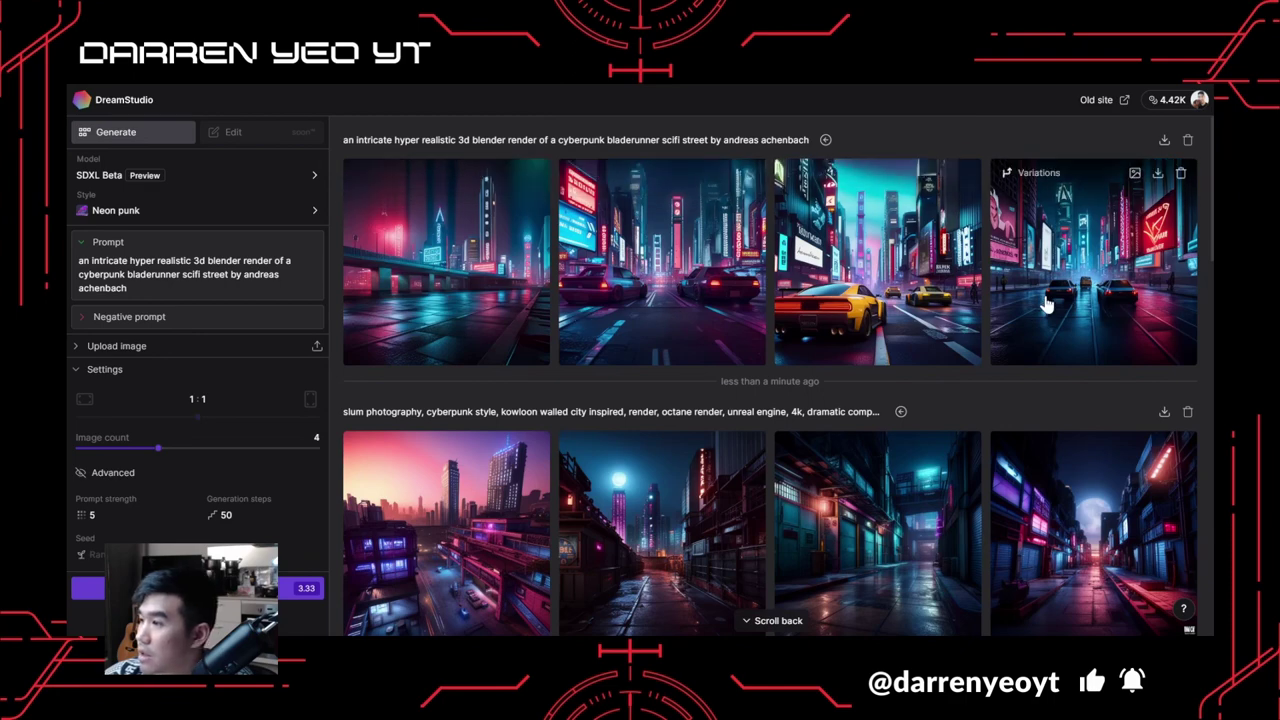
Review the generation history from the robot and anime market sets down to the side profile, beard, and woman portraits.
scroll(918, 380, down, 1)
scroll(918, 380, down, 5)
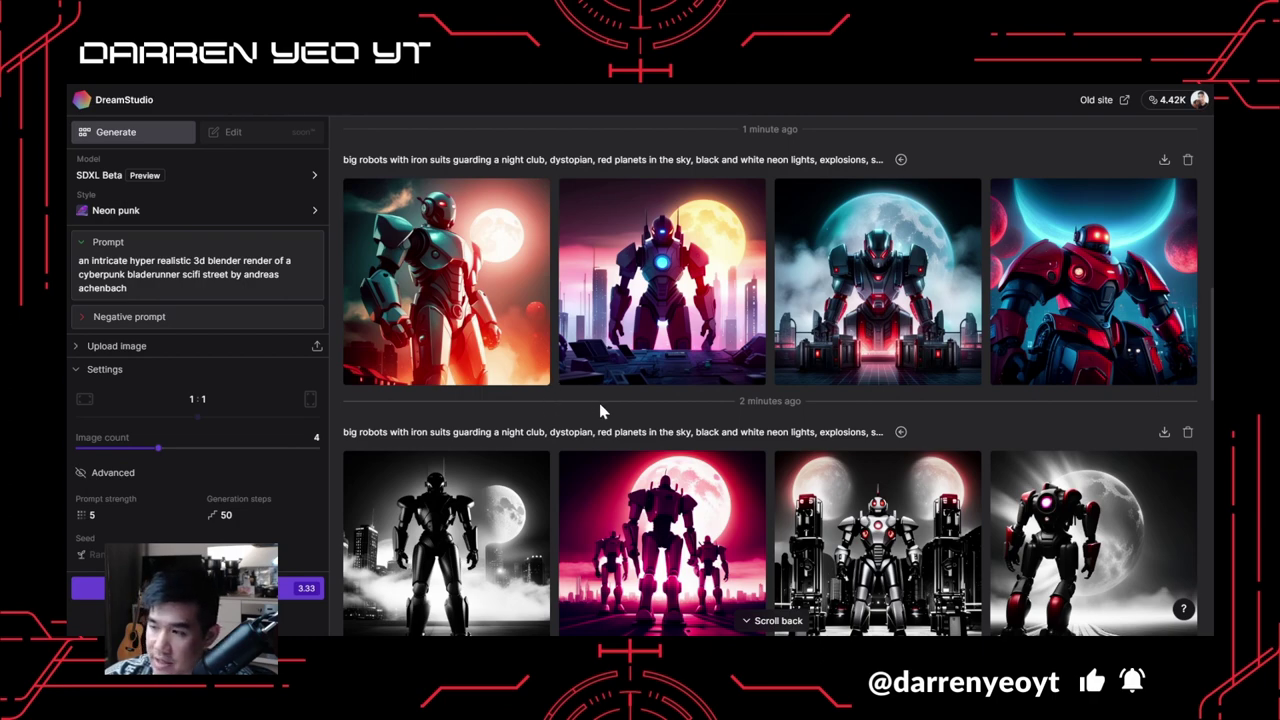
scroll(599, 403, down, 10)
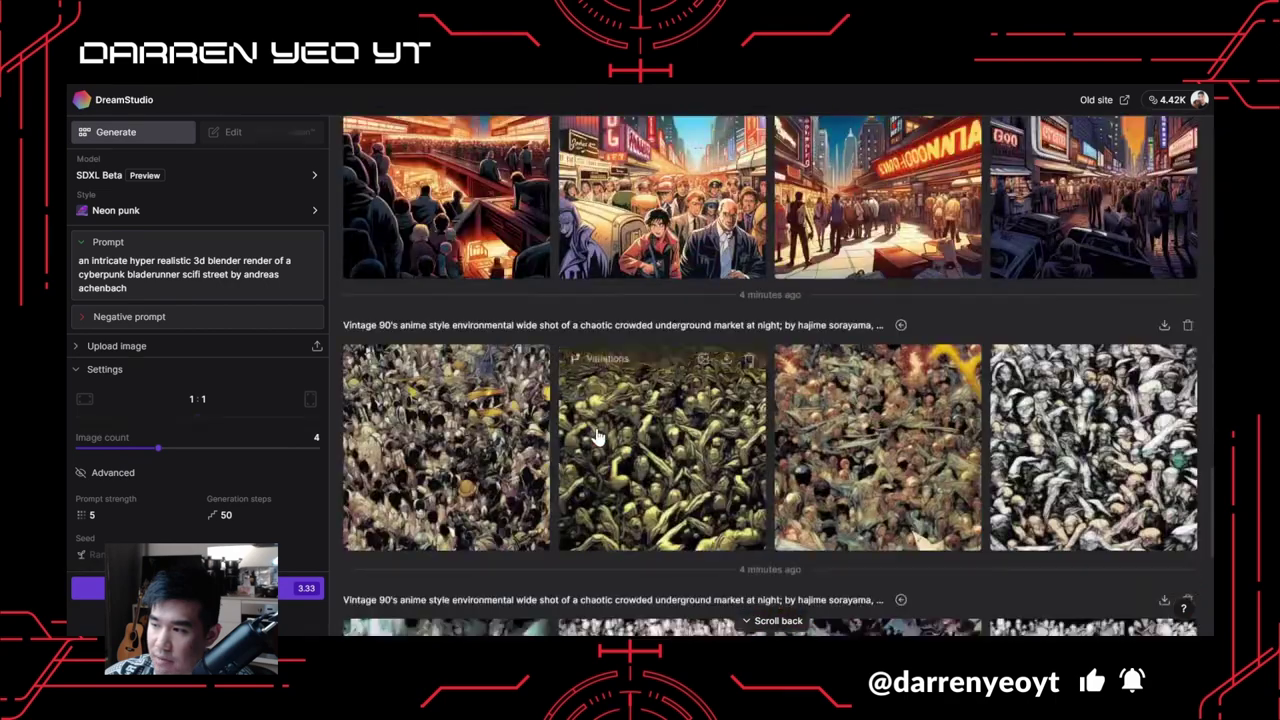
scroll(597, 437, down, 3)
scroll(595, 410, down, 15)
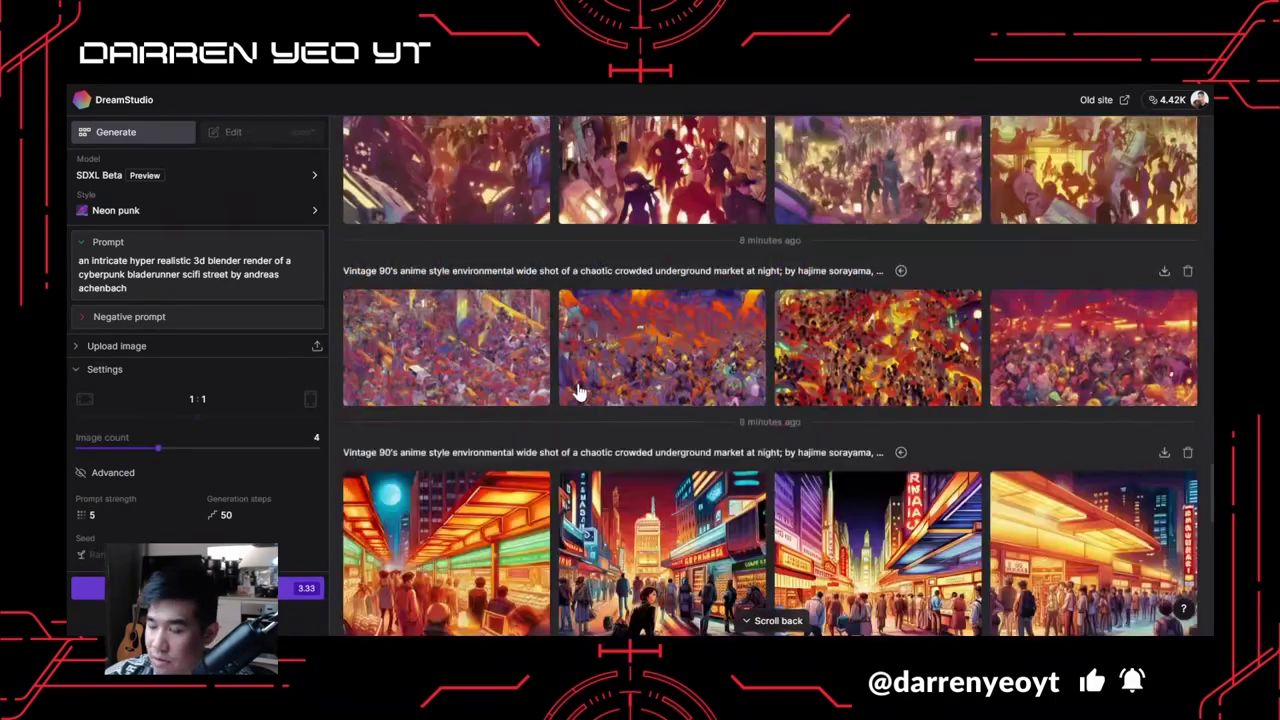
mouse_move(578, 387)
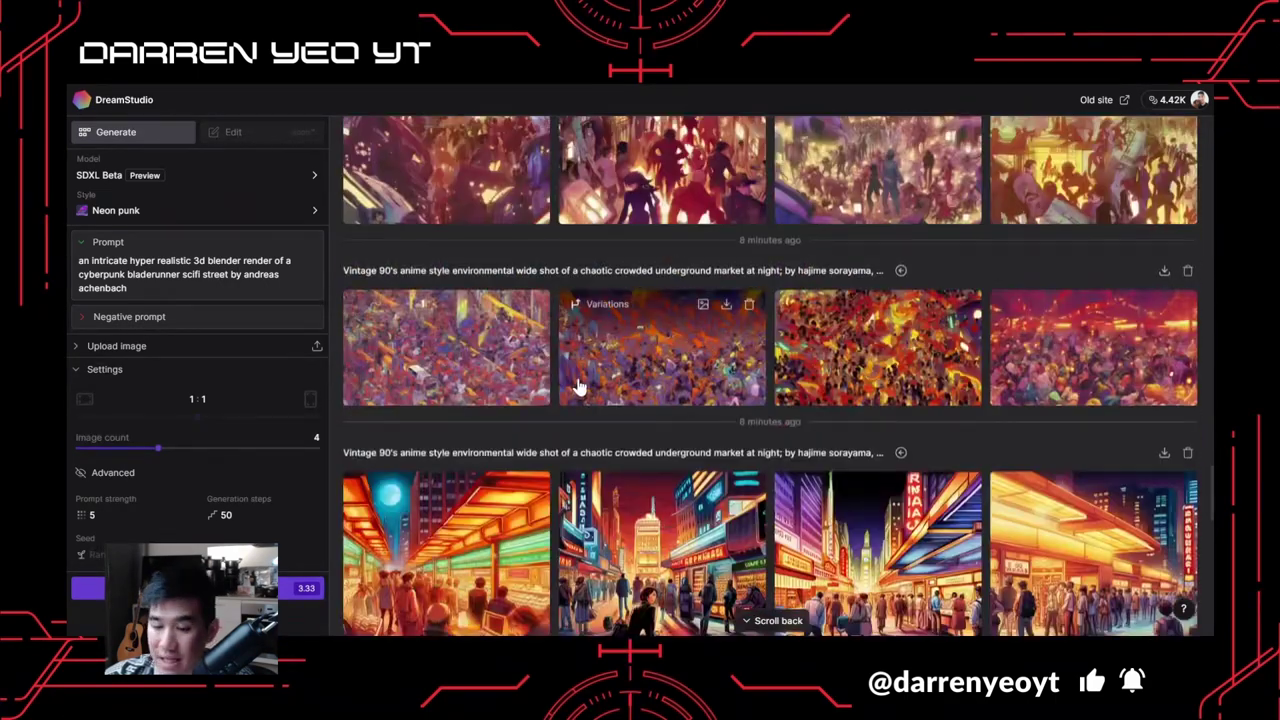
scroll(578, 387, down, 10)
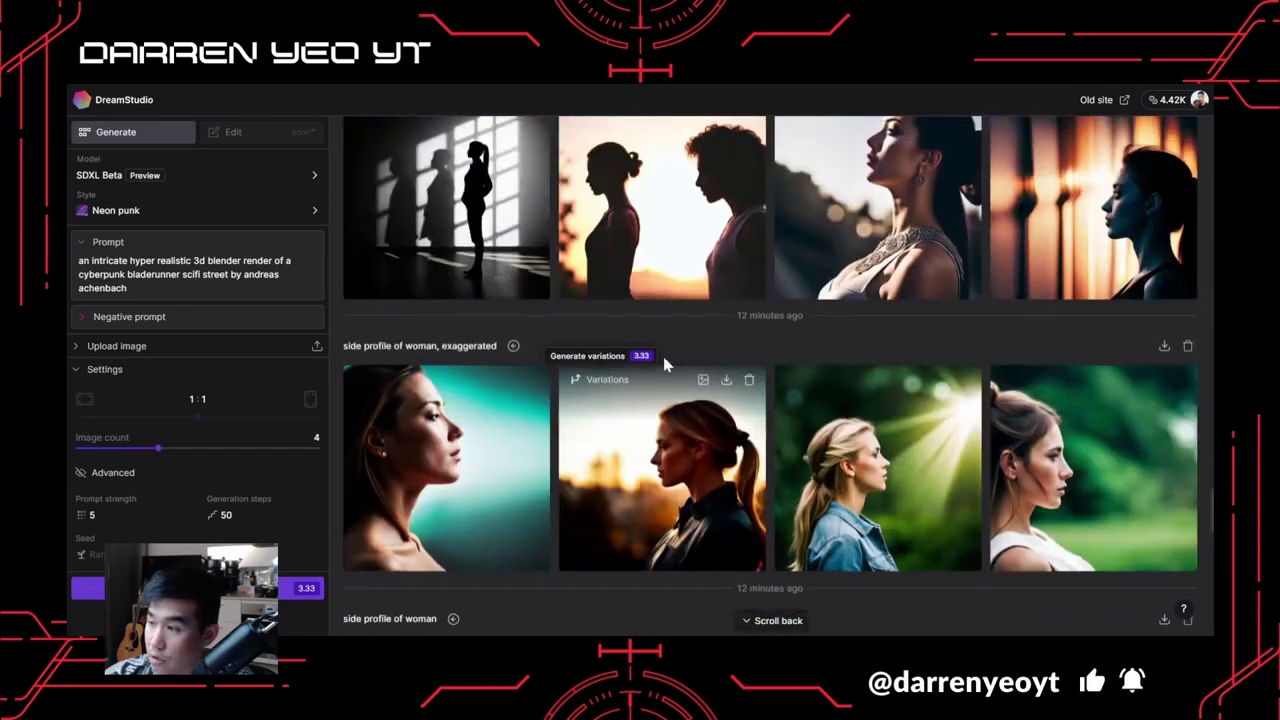
mouse_move(840, 418)
scroll(840, 418, down, 8)
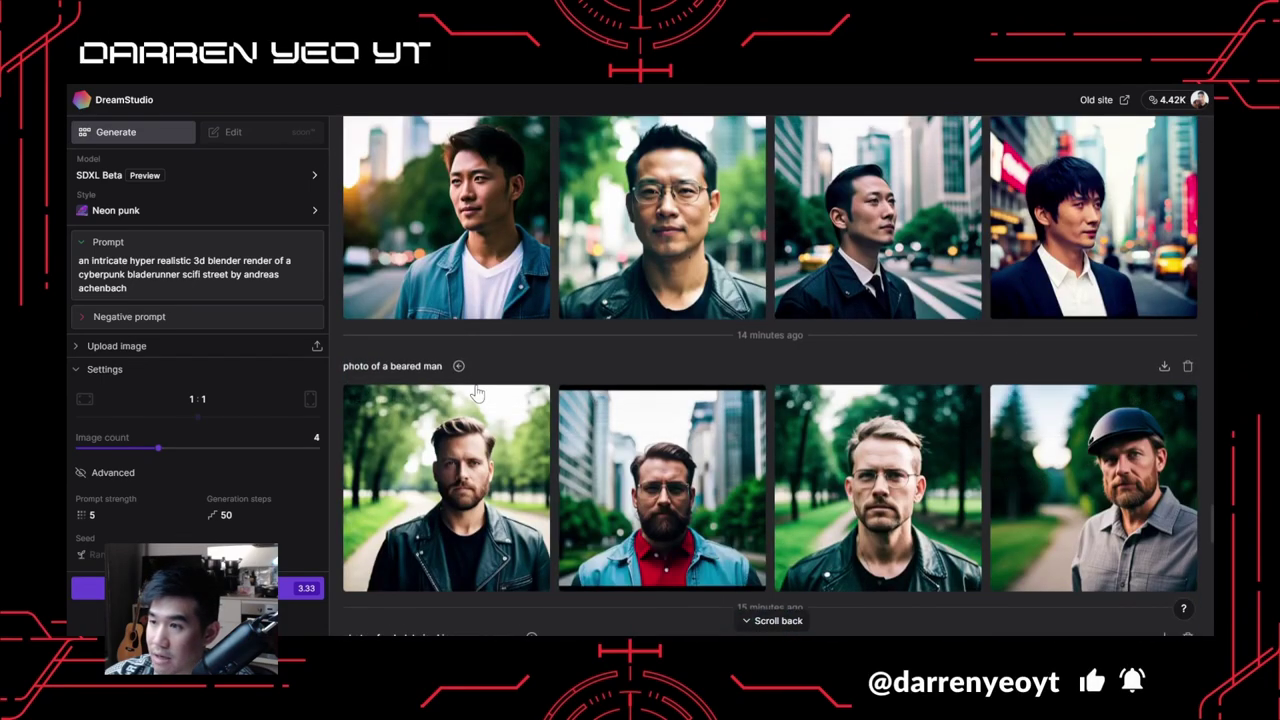
mouse_move(490, 466)
scroll(490, 466, down, 15)
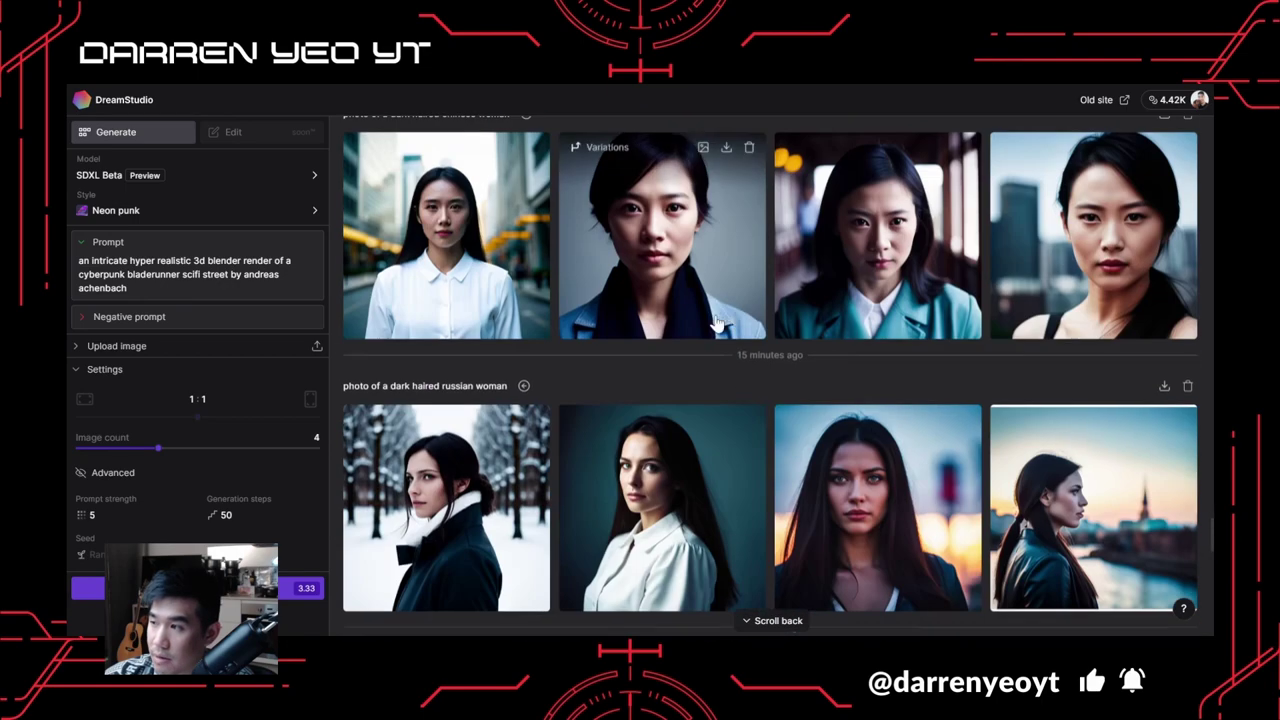
scroll(595, 362, down, 4)
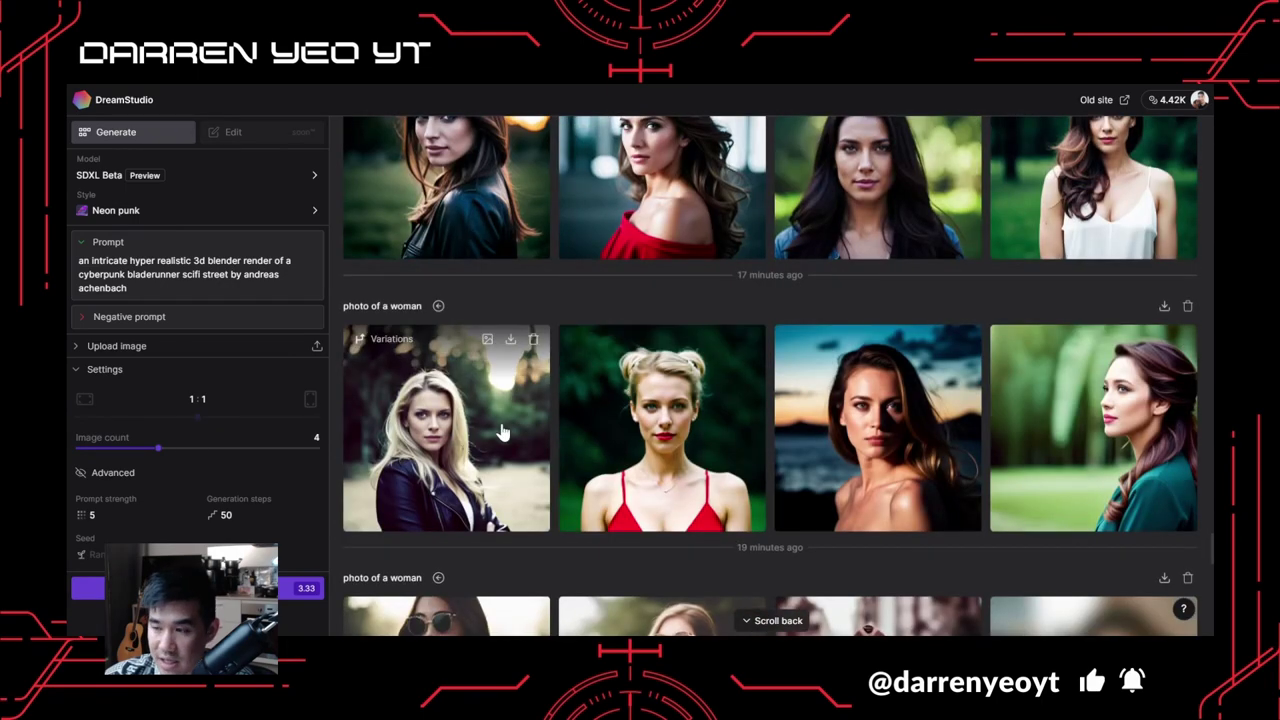
scroll(503, 432, up, 20)
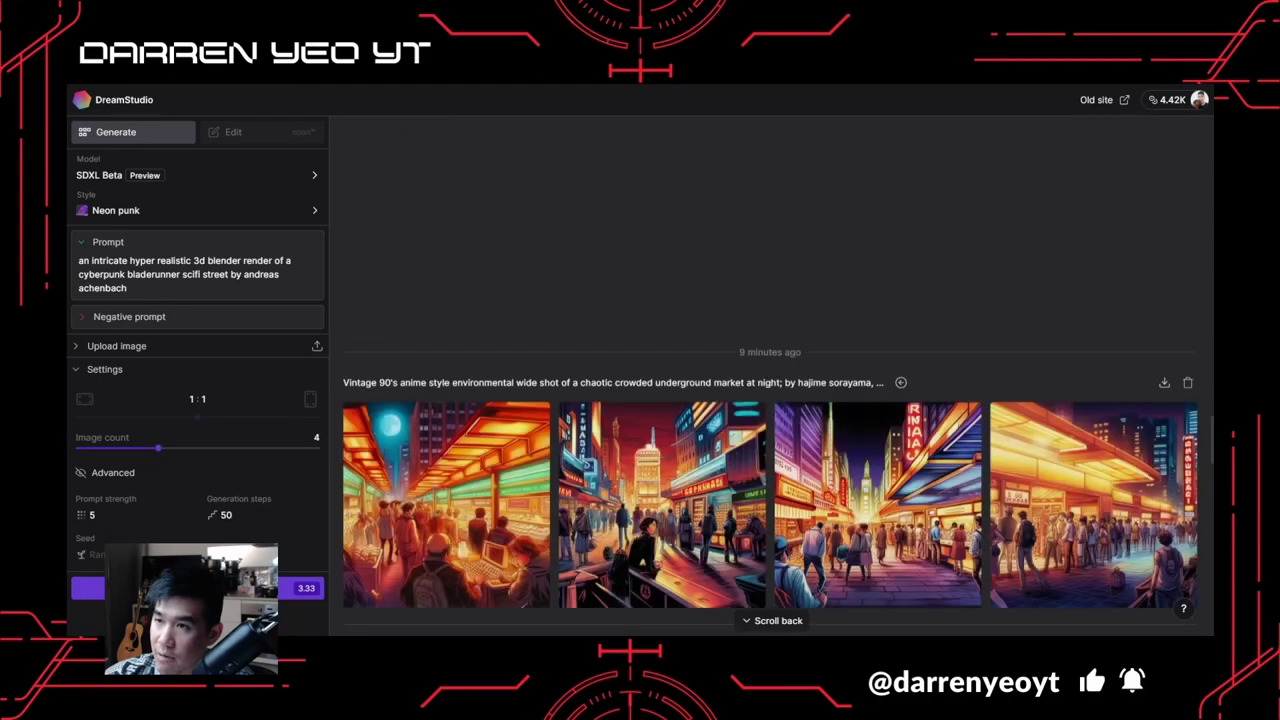
scroll(770, 400, up, 3)
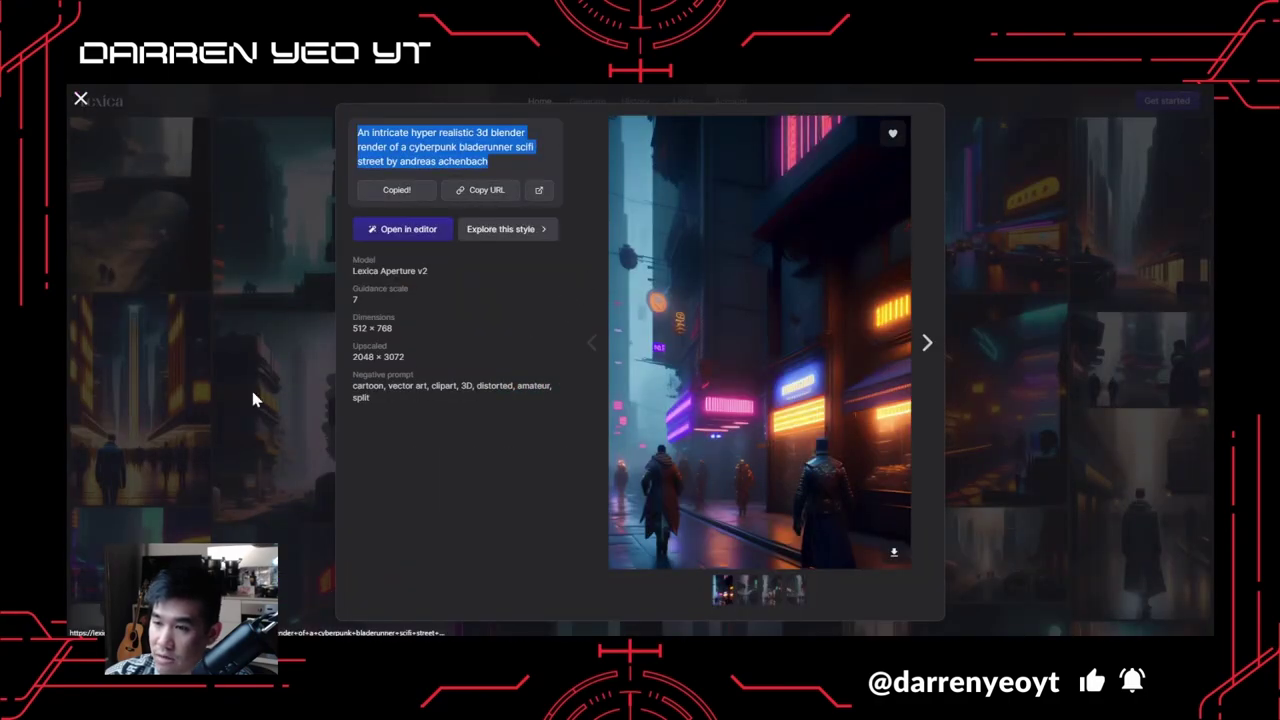
Close the enlarged street image in Lexica and return to the newest bladerunner street images in DreamStudio.
click(250, 389)
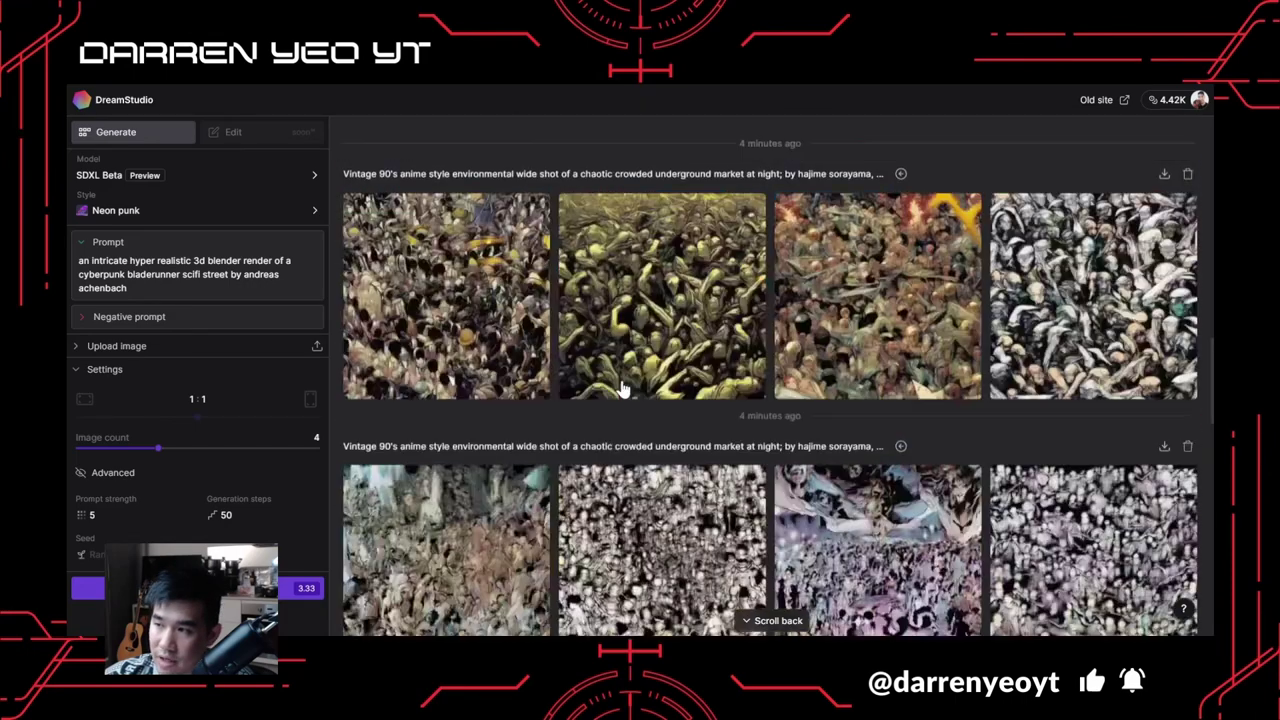
mouse_move(617, 386)
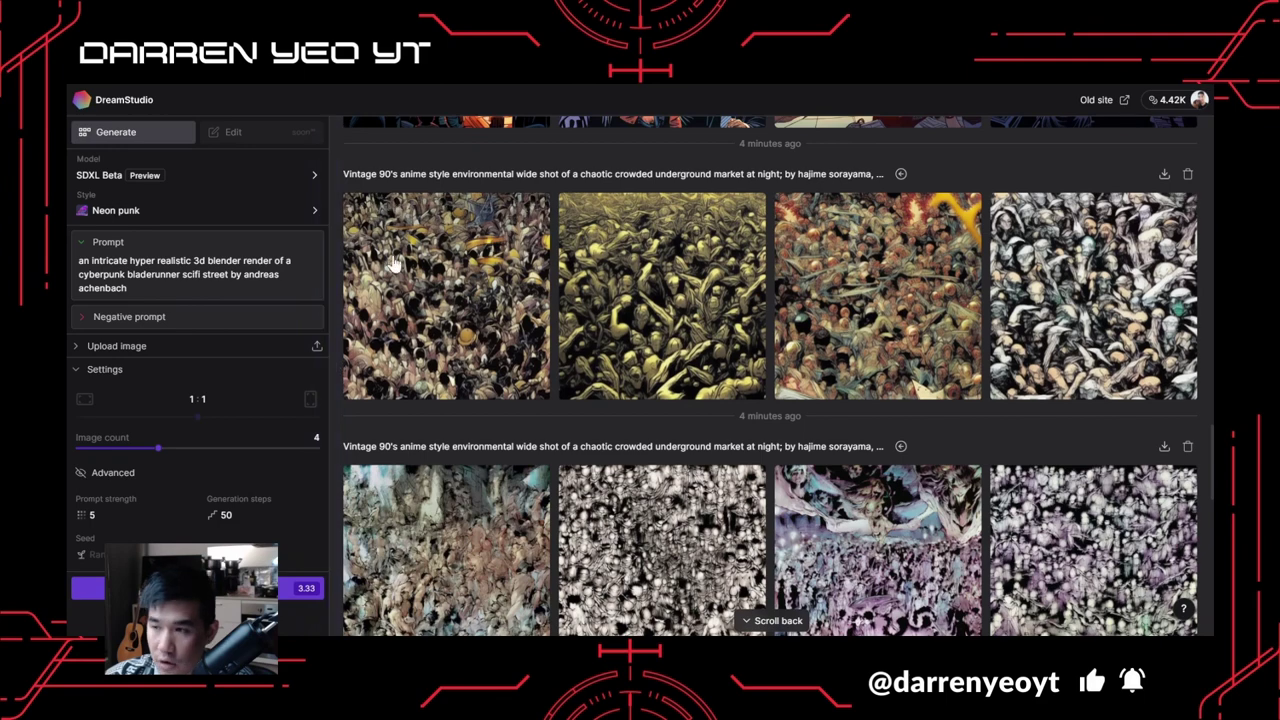
scroll(420, 290, up, 12)
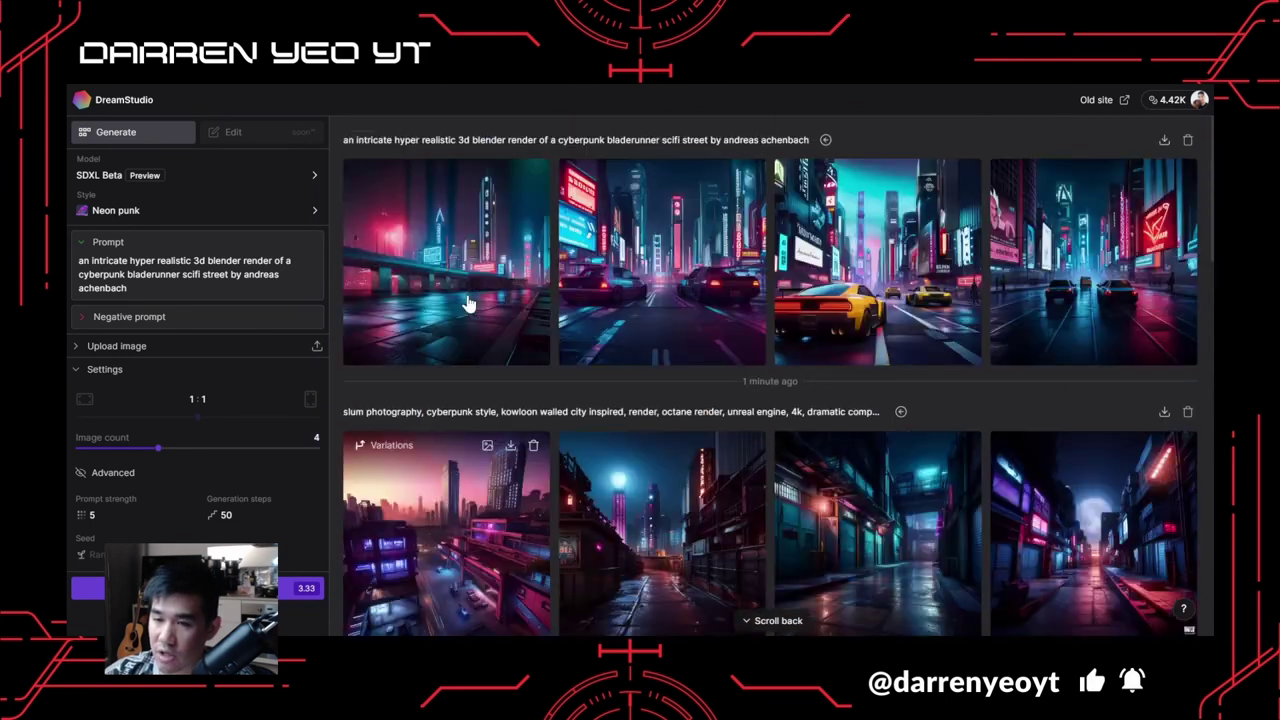